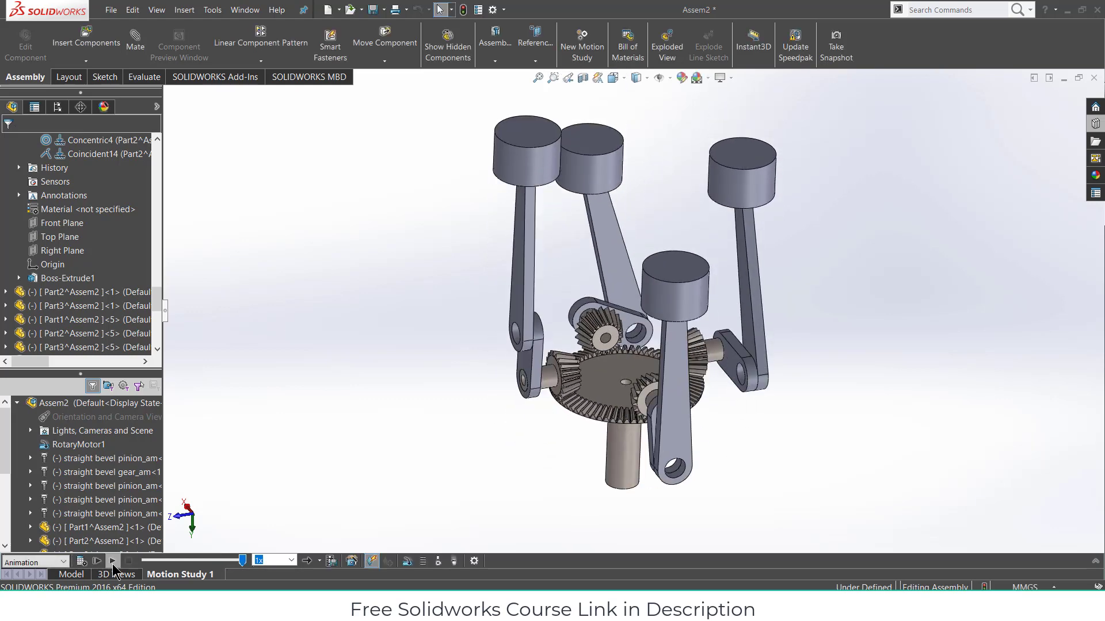
- Replay the bevel gear and piston motion study animation twice
{"action": "left_click", "coordinate": [113, 562]}
{"action": "left_click", "coordinate": [113, 561]}
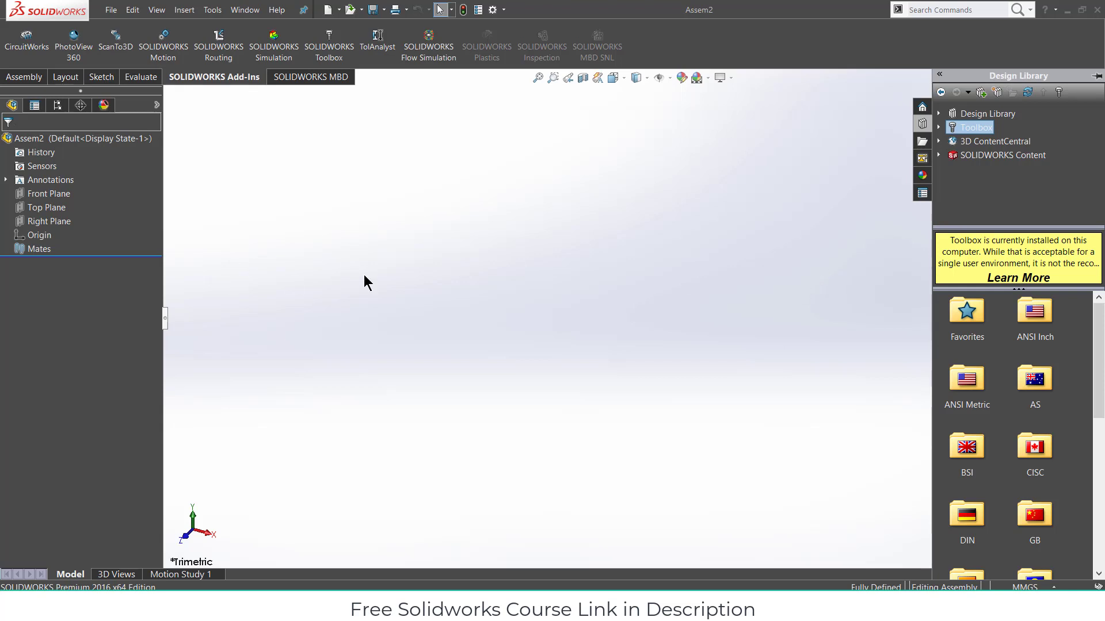
- Drag a Toolbox ANSI Metric Power Transmission Straight Bevel (Pinion) gear into Assem2
{"action": "left_click", "coordinate": [24, 76]}
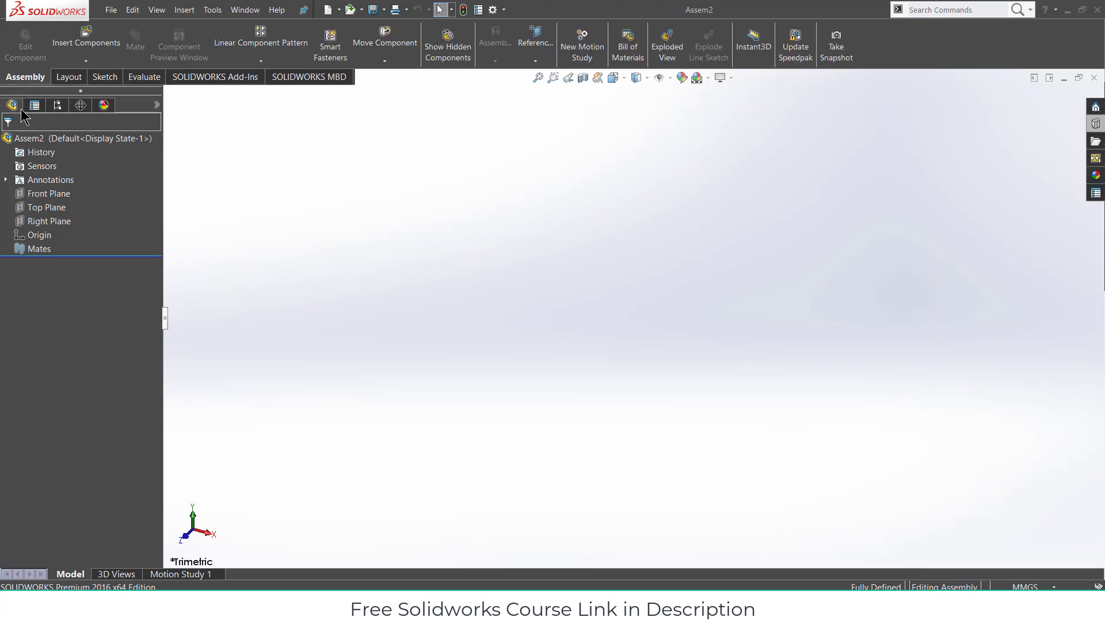
{"action": "left_click", "coordinate": [1096, 124]}
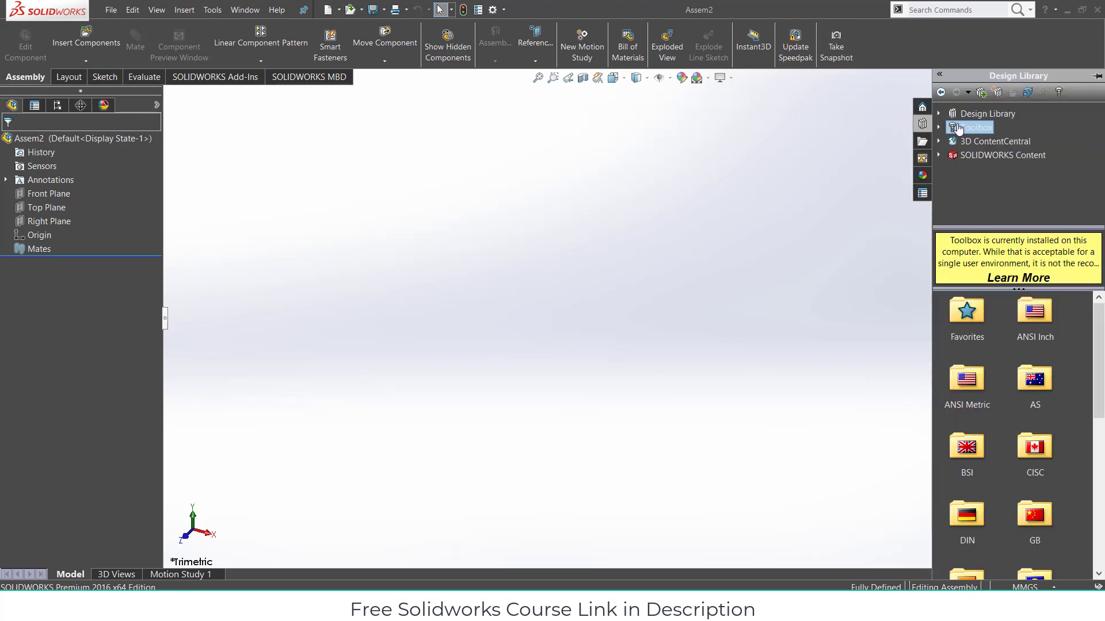
{"action": "double_click", "coordinate": [972, 380]}
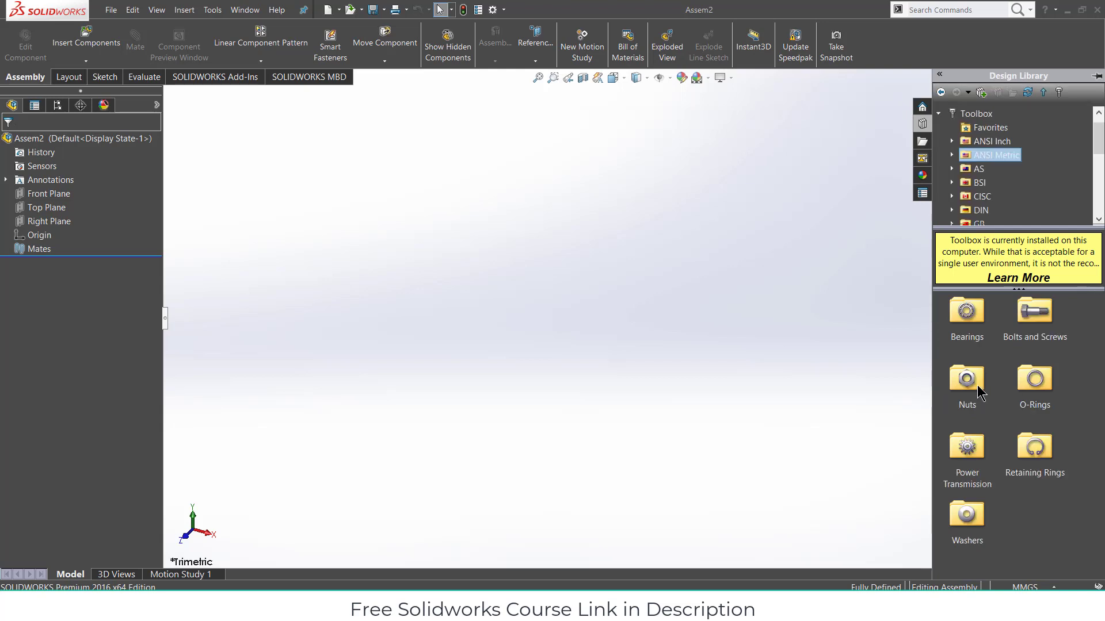
{"action": "double_click", "coordinate": [969, 446]}
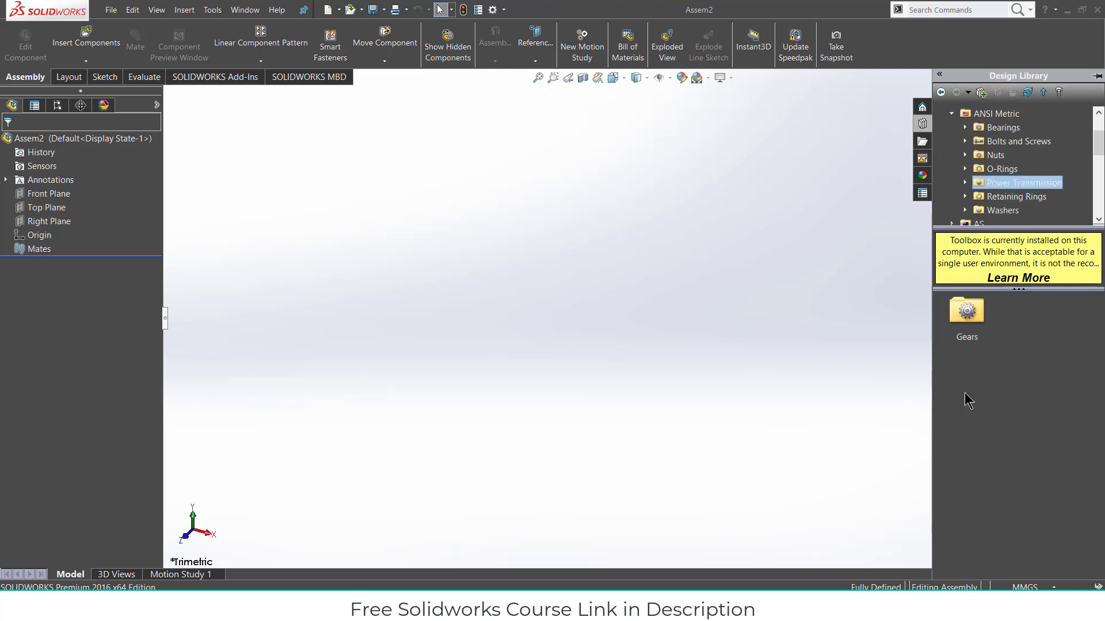
{"action": "double_click", "coordinate": [970, 318]}
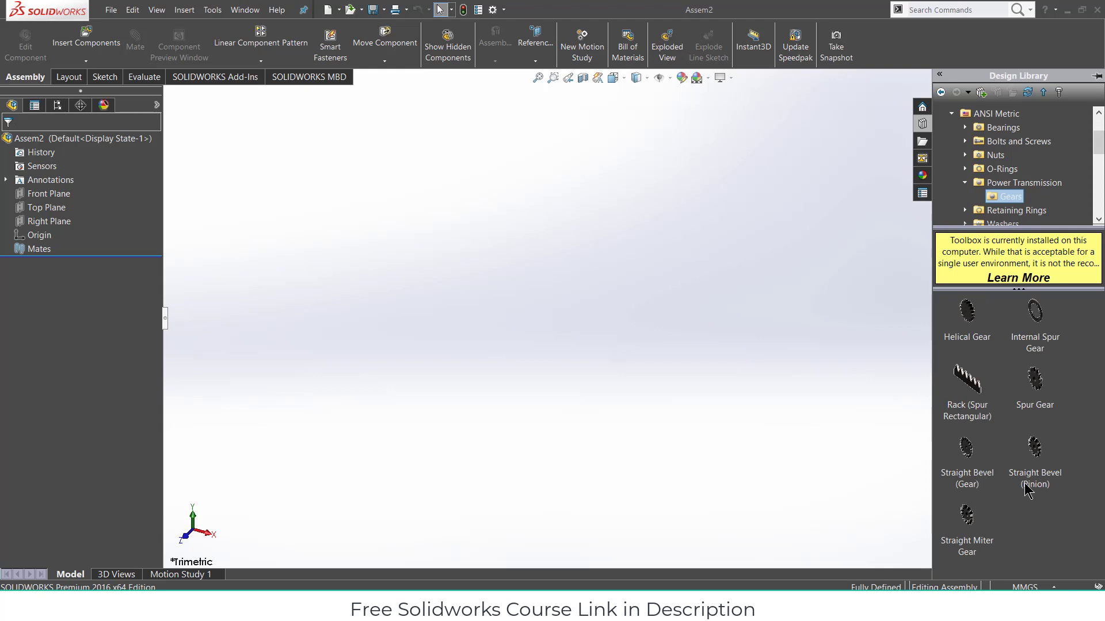
{"action": "left_click_drag", "start_coordinate": [1043, 454], "coordinate": [638, 320]}
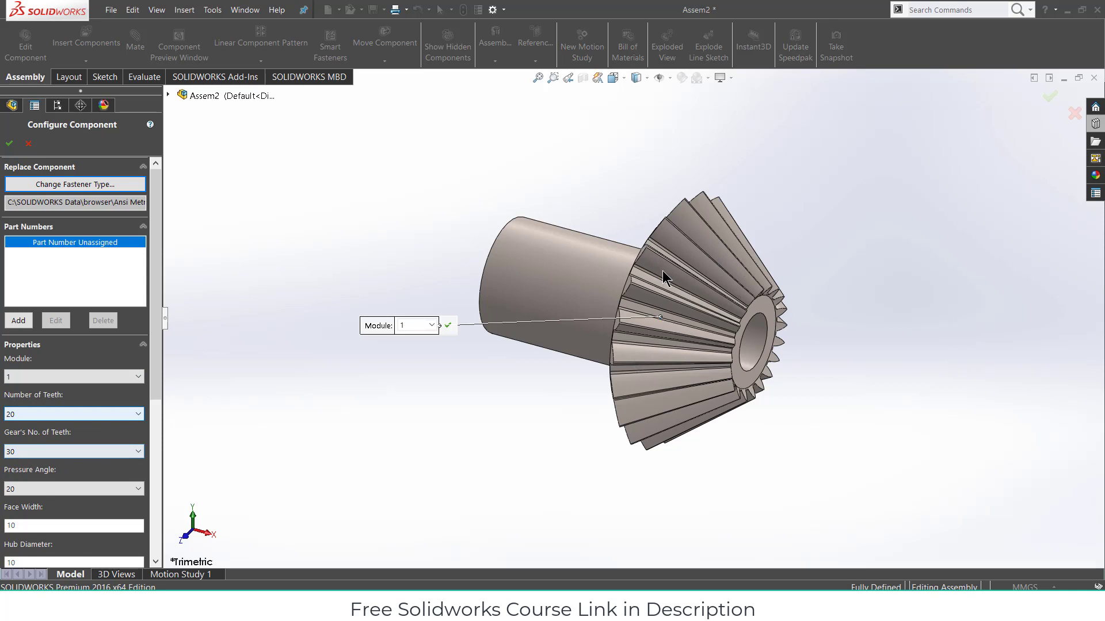
- Try 30 teeth on the pinion and browse the mating gear's tooth count list
{"action": "left_click", "coordinate": [55, 416]}
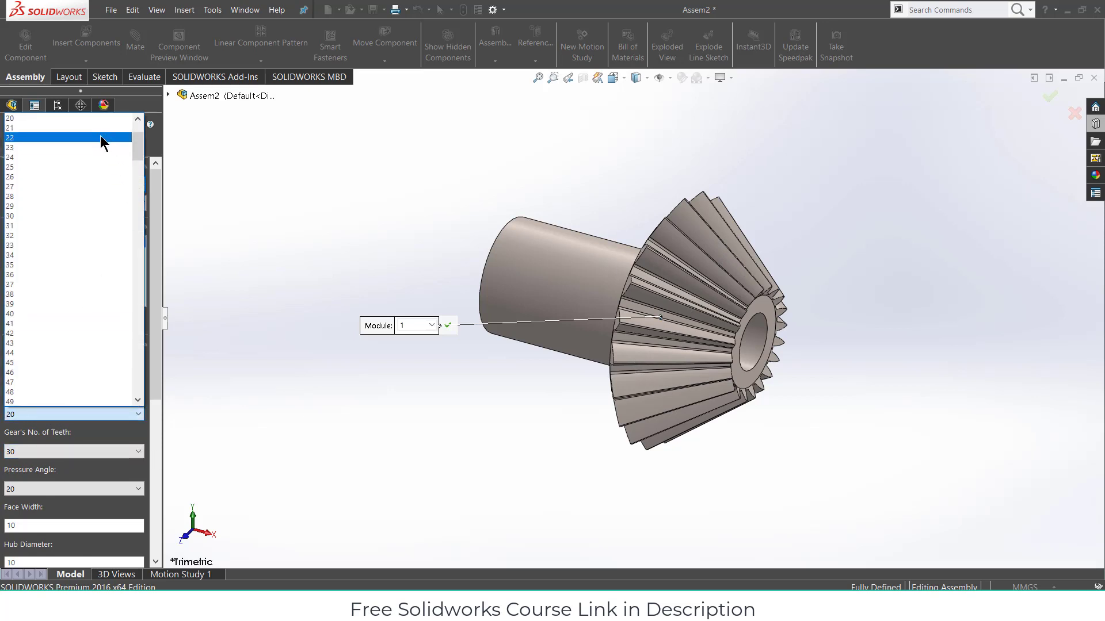
{"action": "left_click", "coordinate": [71, 216]}
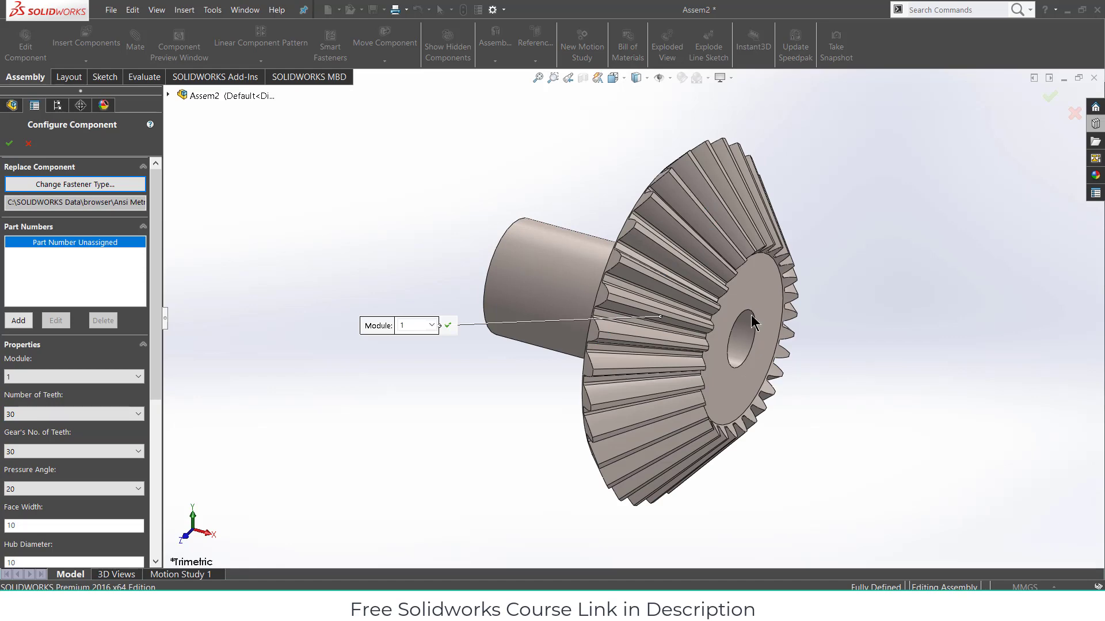
{"action": "middle_click_drag", "start_coordinate": [751, 322], "coordinate": [688, 294]}
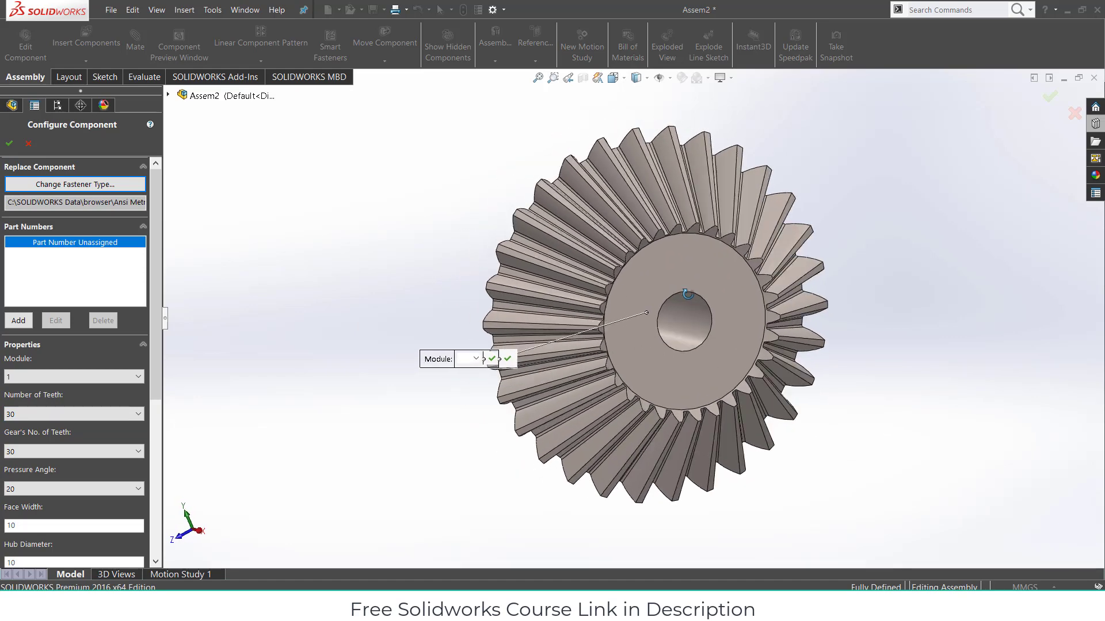
{"action": "scroll", "coordinate": [602, 315], "scroll_direction": "down", "scroll_amount": 4}
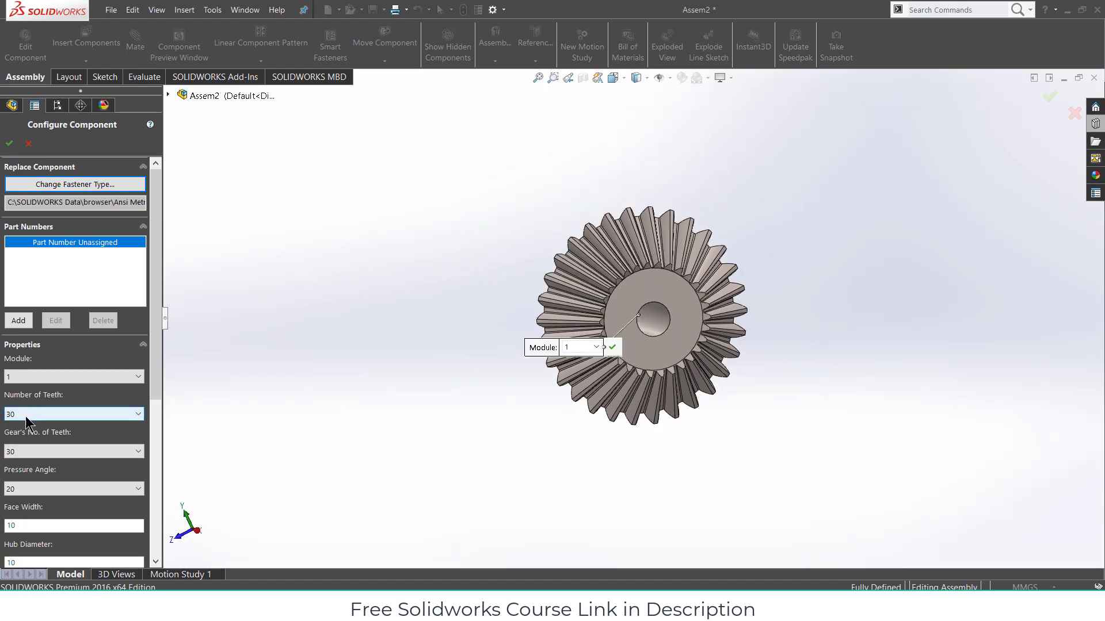
{"action": "left_click", "coordinate": [79, 454]}
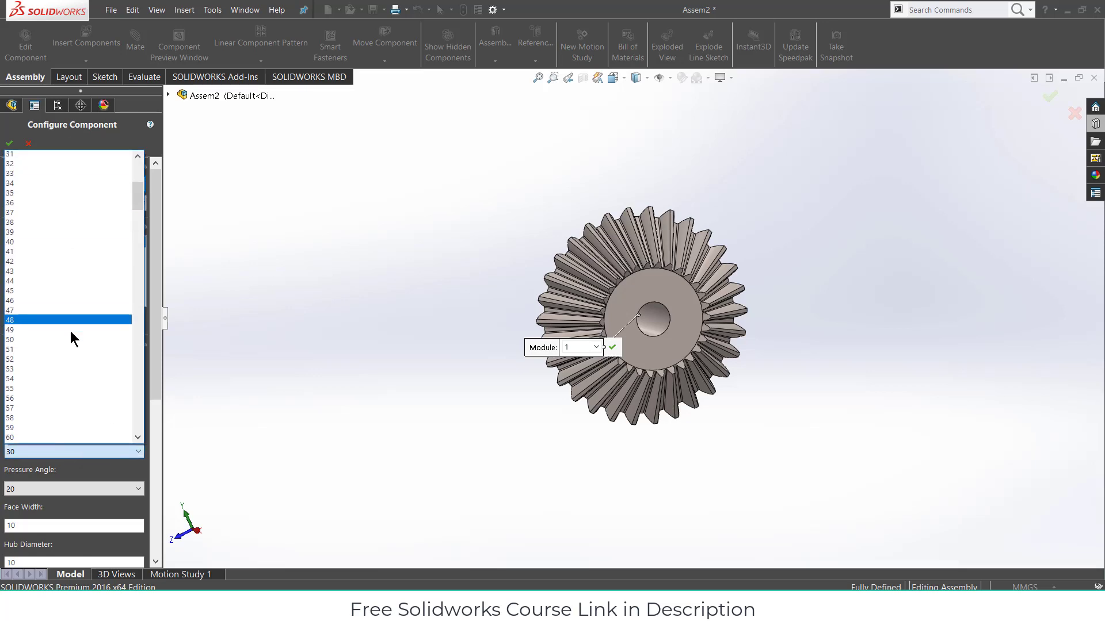
{"action": "scroll", "coordinate": [71, 333], "scroll_direction": "down", "scroll_amount": 5}
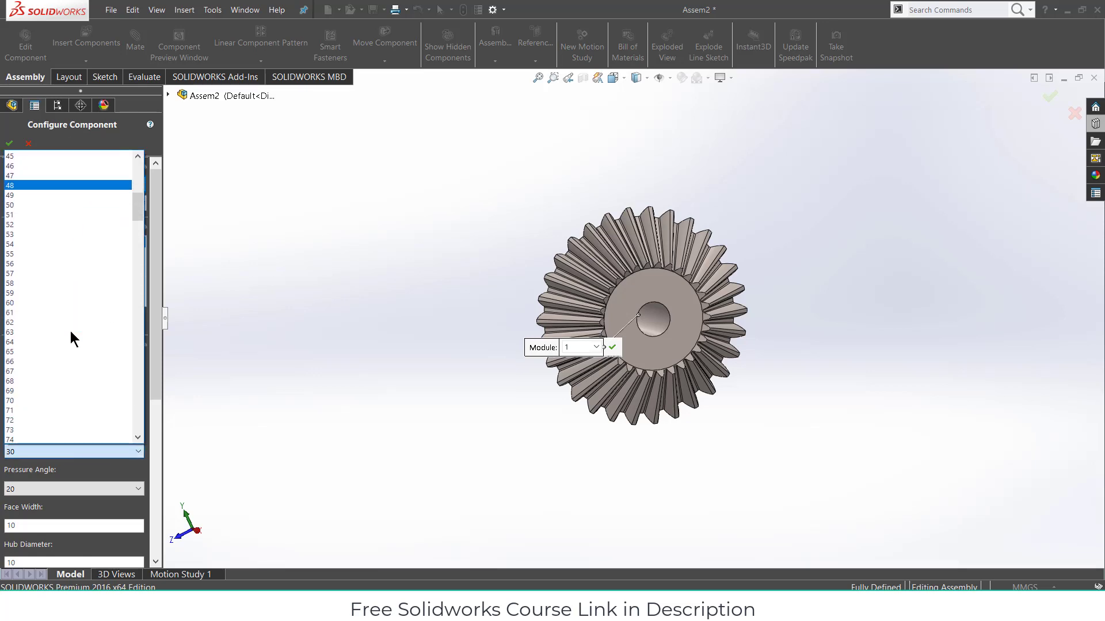
{"action": "scroll", "coordinate": [71, 334], "scroll_direction": "down", "scroll_amount": 3}
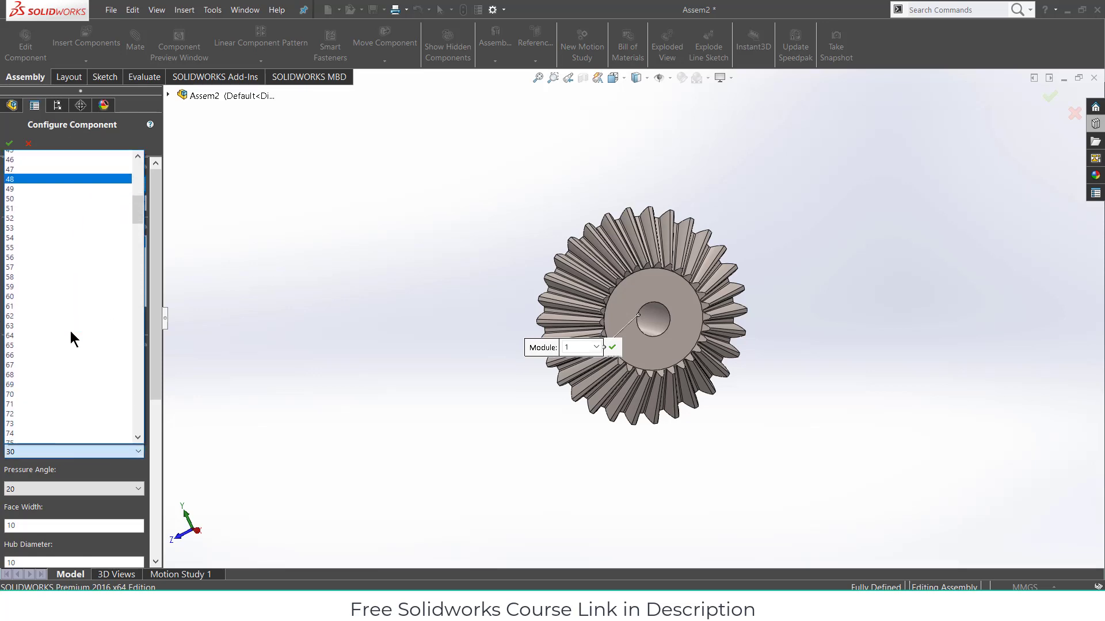
{"action": "left_click", "coordinate": [205, 158]}
- Set the pinion back to 20 teeth and the mating gear to 70 teeth
{"action": "left_click", "coordinate": [84, 414]}
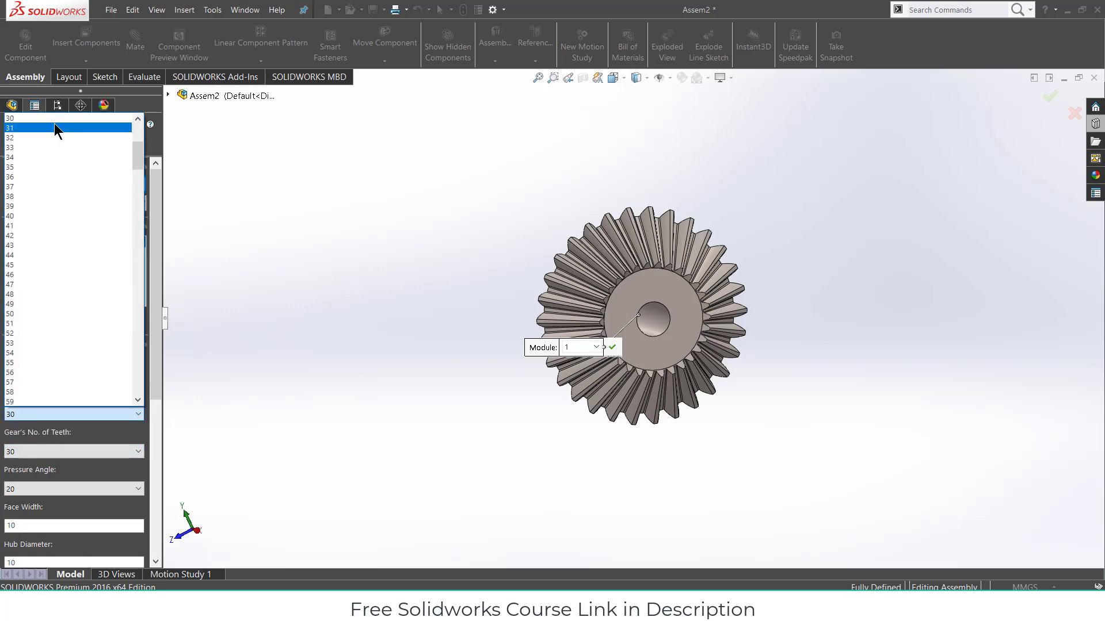
{"action": "scroll", "coordinate": [54, 123], "scroll_direction": "up", "scroll_amount": 6}
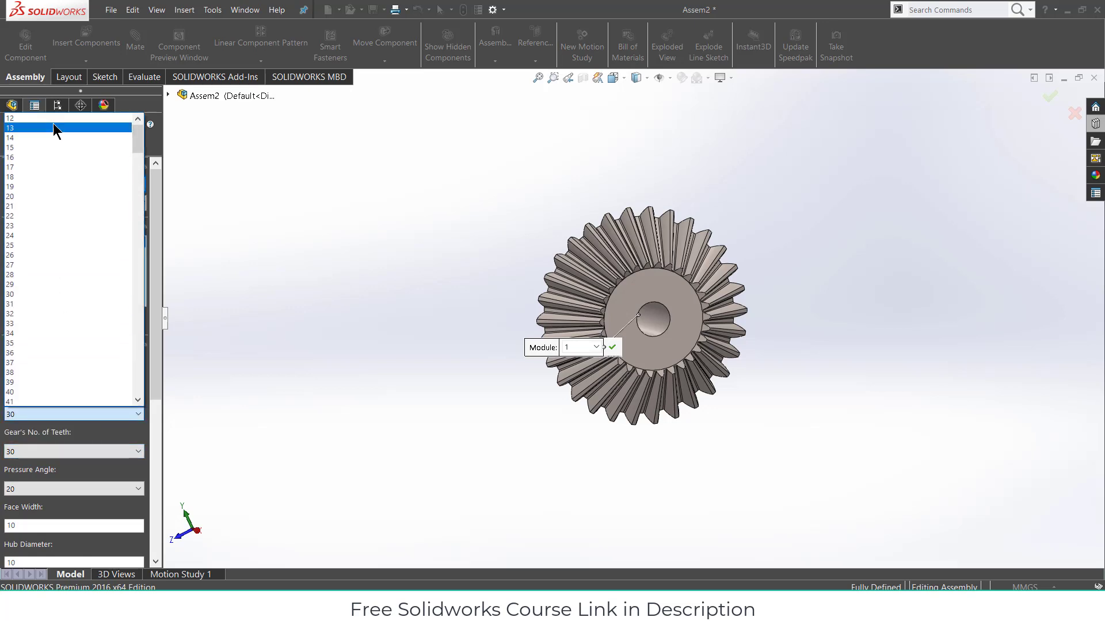
{"action": "left_click", "coordinate": [39, 196]}
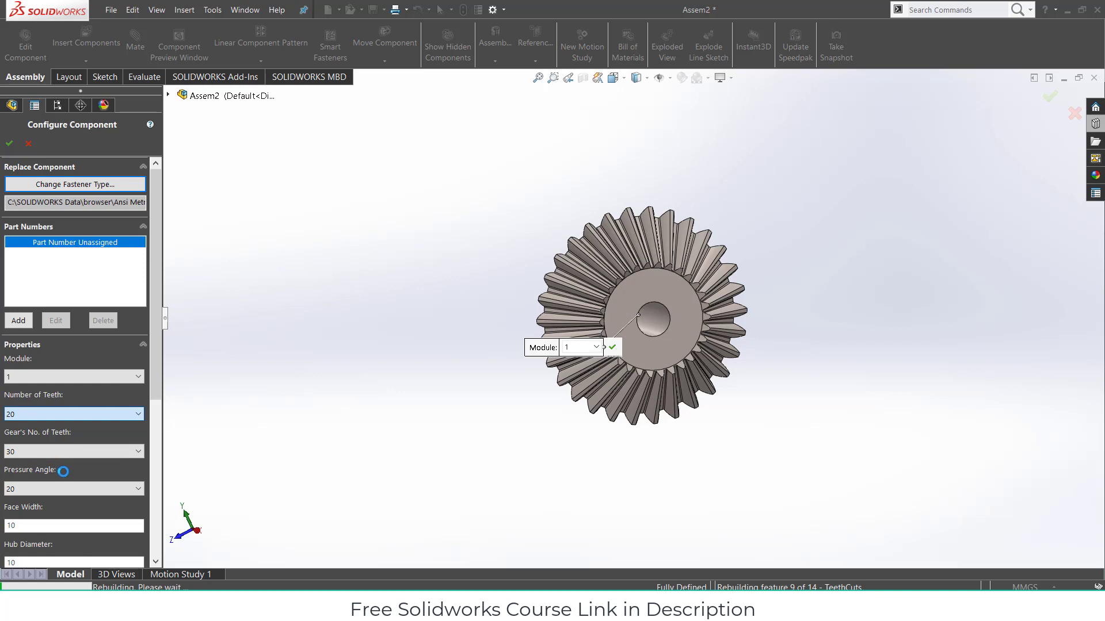
{"action": "left_click", "coordinate": [87, 452]}
{"action": "scroll", "coordinate": [74, 305], "scroll_direction": "down", "scroll_amount": 4}
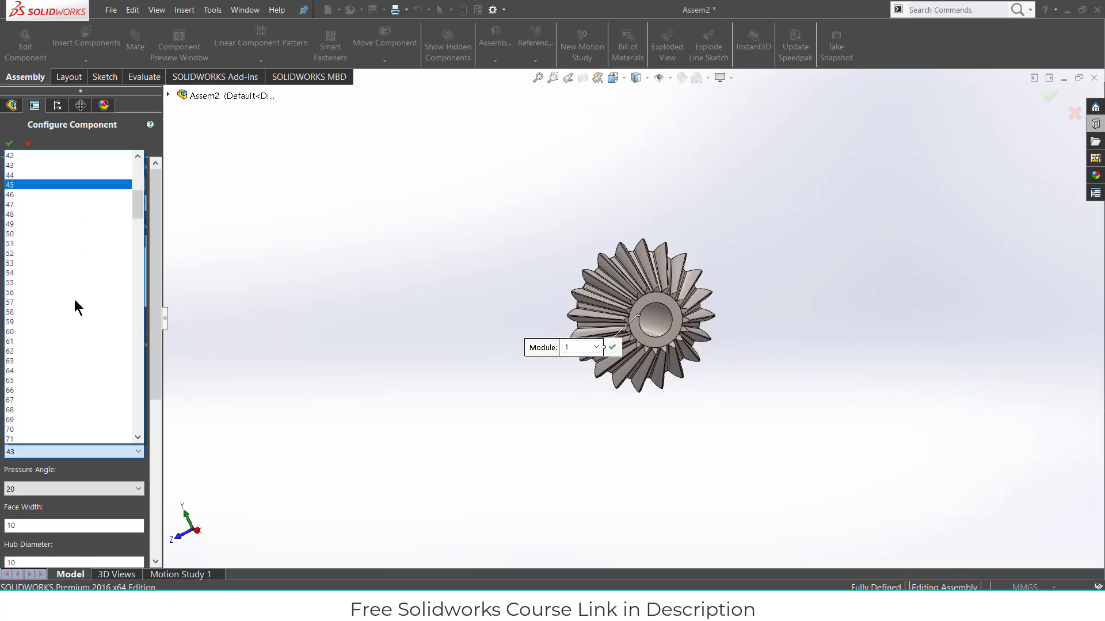
{"action": "scroll", "coordinate": [60, 309], "scroll_direction": "down", "scroll_amount": 1}
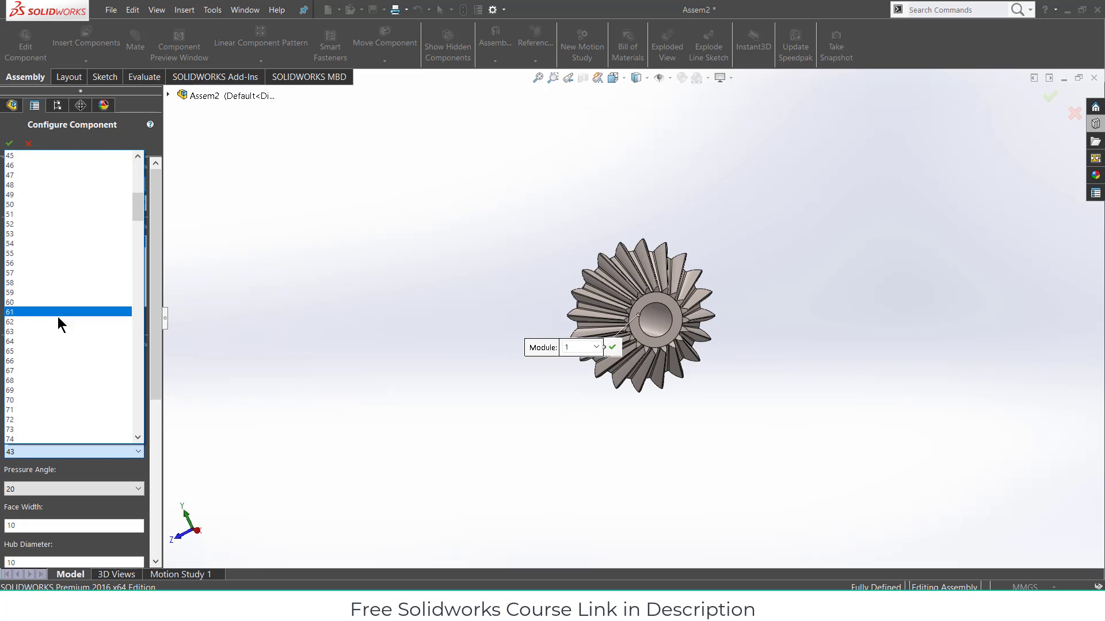
{"action": "left_click", "coordinate": [43, 399]}
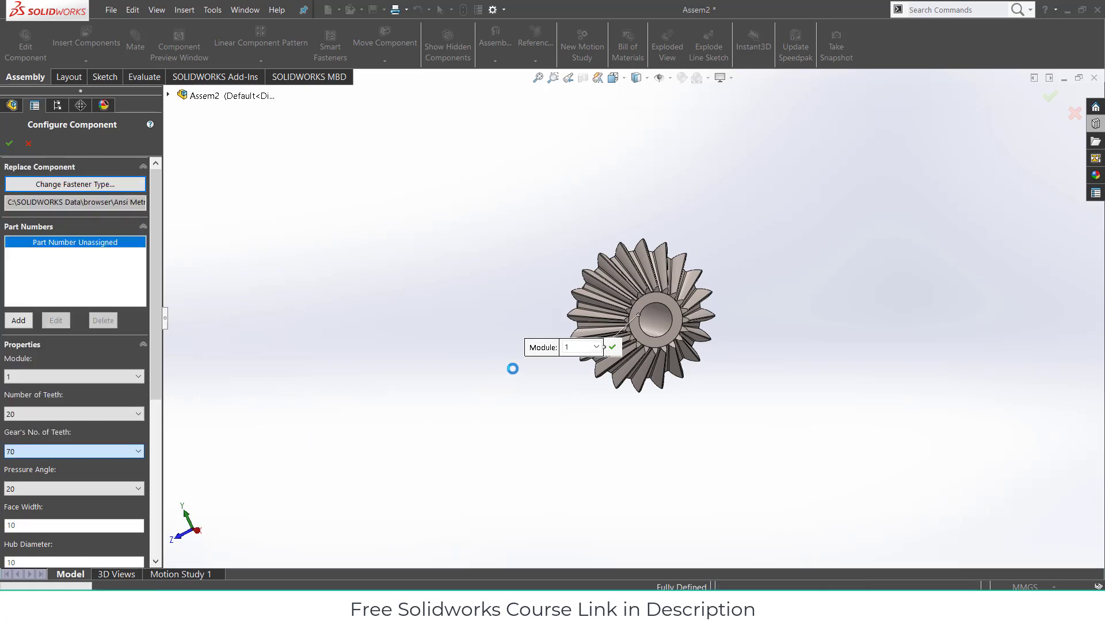
- Try an 18 nominal shaft diameter, revert it to 5, and inspect the lengthened hub
{"action": "middle_click_drag", "start_coordinate": [516, 370], "coordinate": [695, 367]}
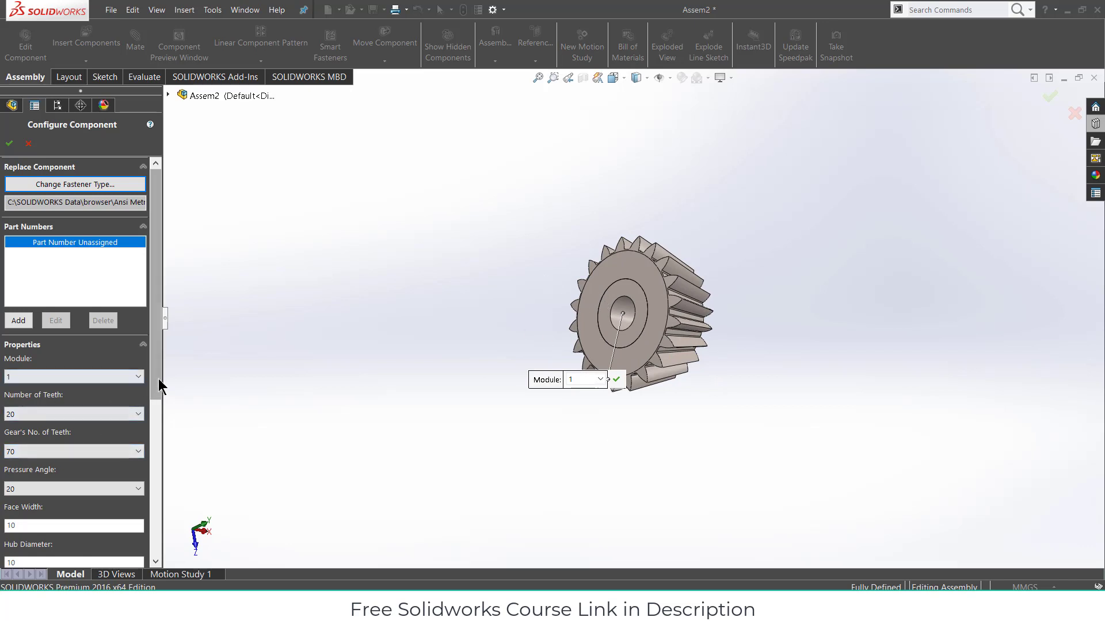
{"action": "left_click_drag", "start_coordinate": [157, 378], "coordinate": [152, 477]}
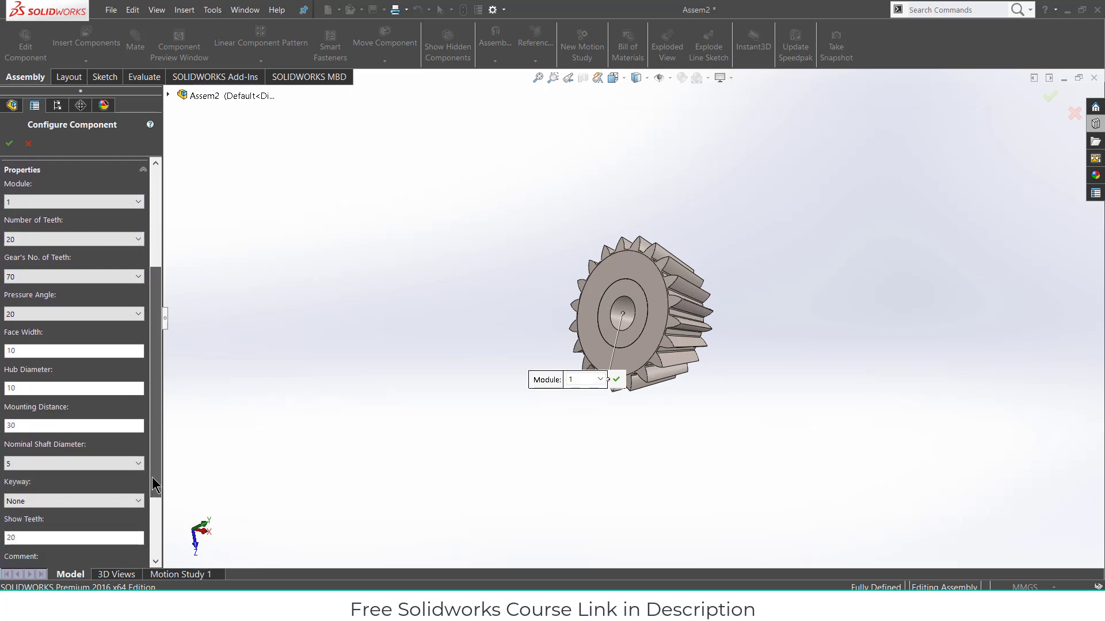
{"action": "left_click", "coordinate": [108, 465]}
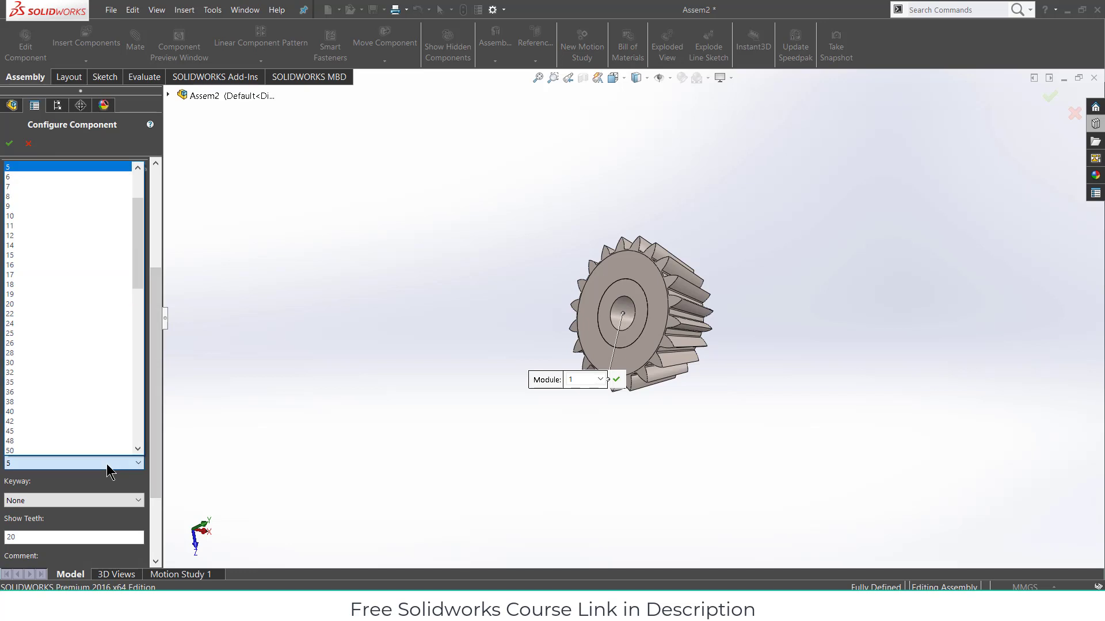
{"action": "left_click", "coordinate": [61, 283]}
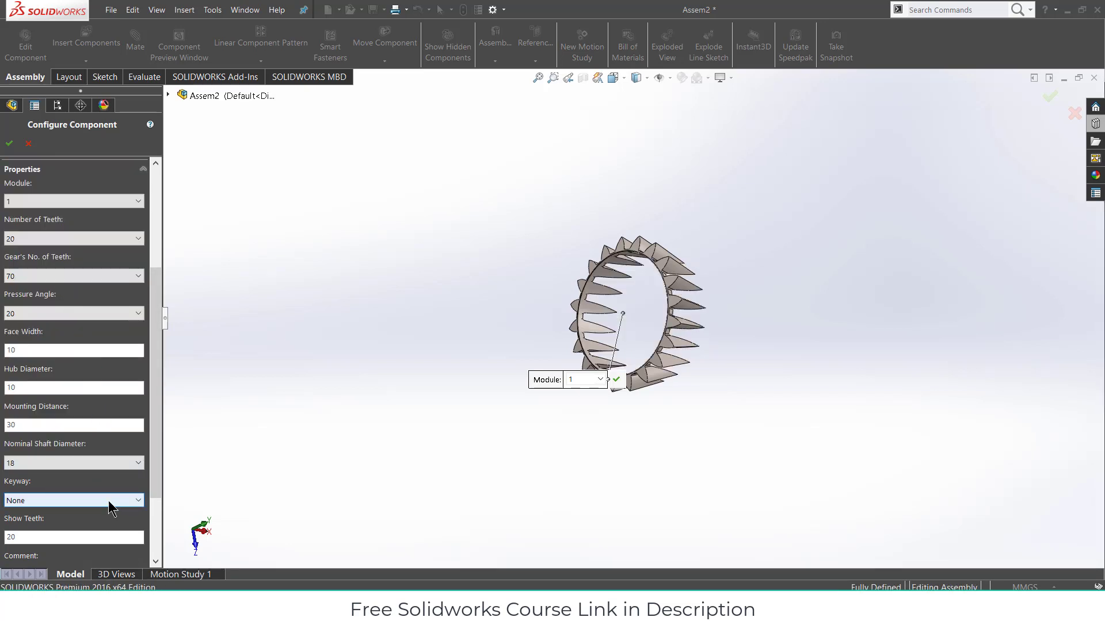
{"action": "left_click", "coordinate": [97, 463]}
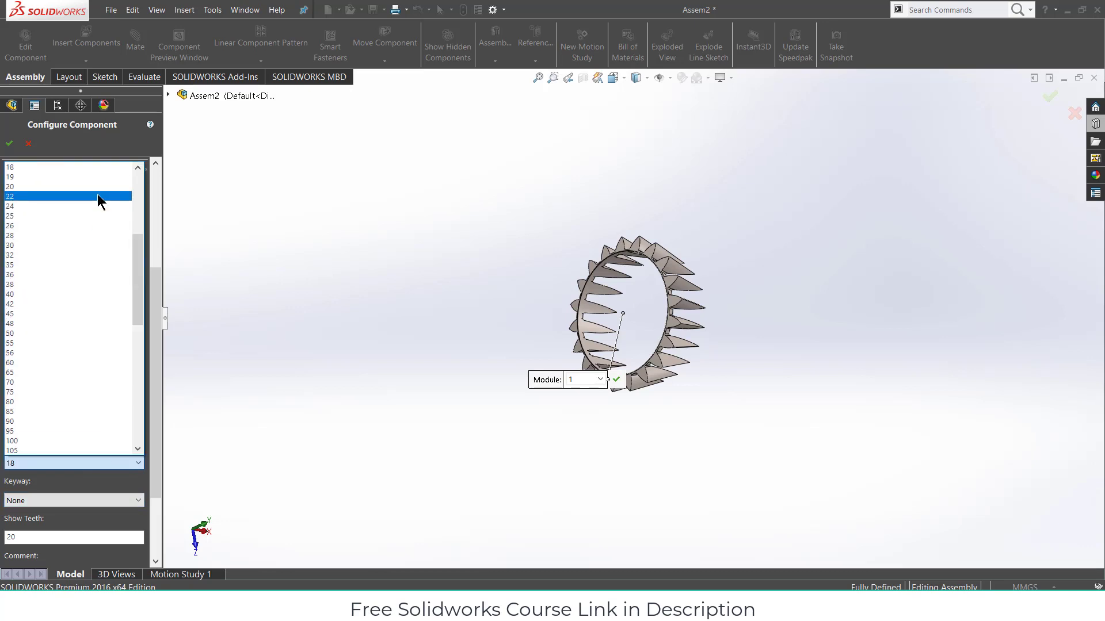
{"action": "scroll", "coordinate": [98, 195], "scroll_direction": "up", "scroll_amount": 2}
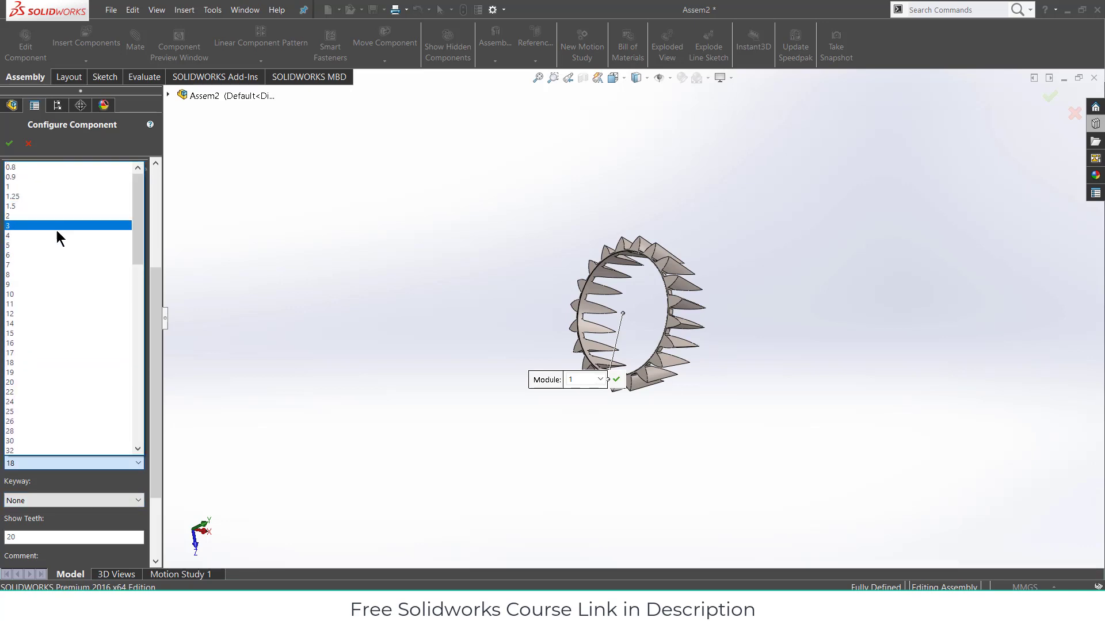
{"action": "left_click", "coordinate": [57, 245]}
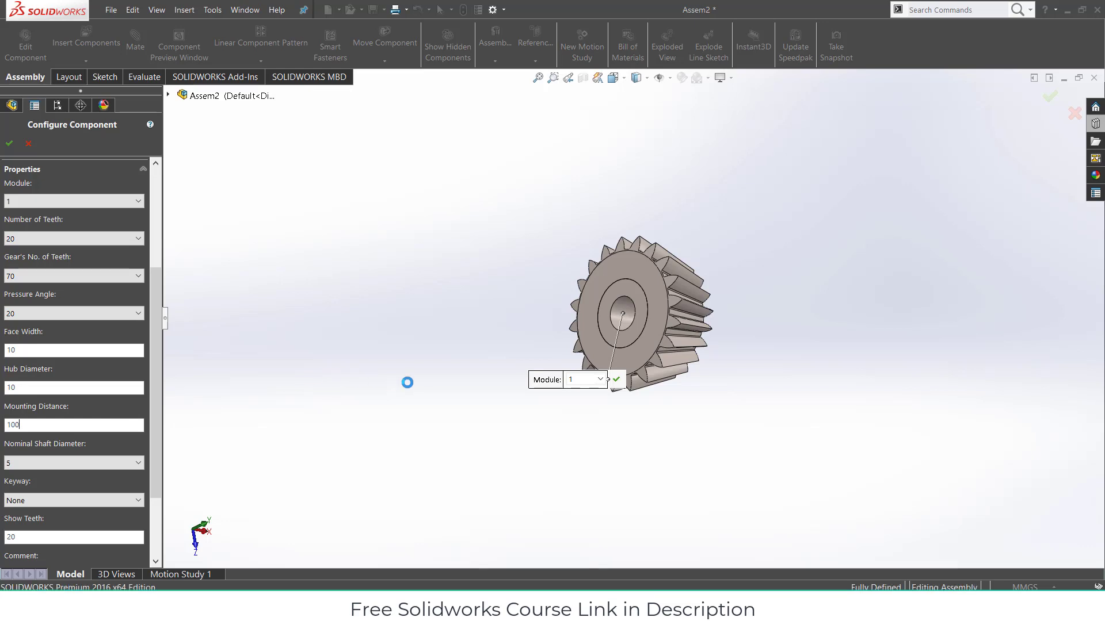
{"action": "middle_click_drag", "start_coordinate": [489, 268], "coordinate": [364, 242]}
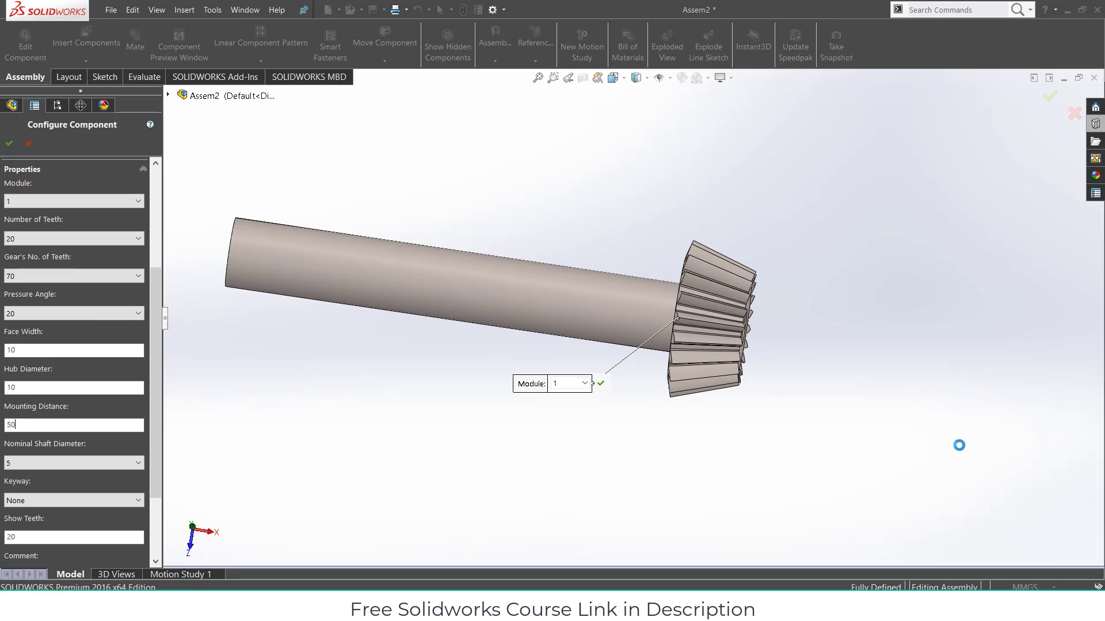
{"action": "middle_click_drag", "start_coordinate": [747, 248], "coordinate": [679, 331]}
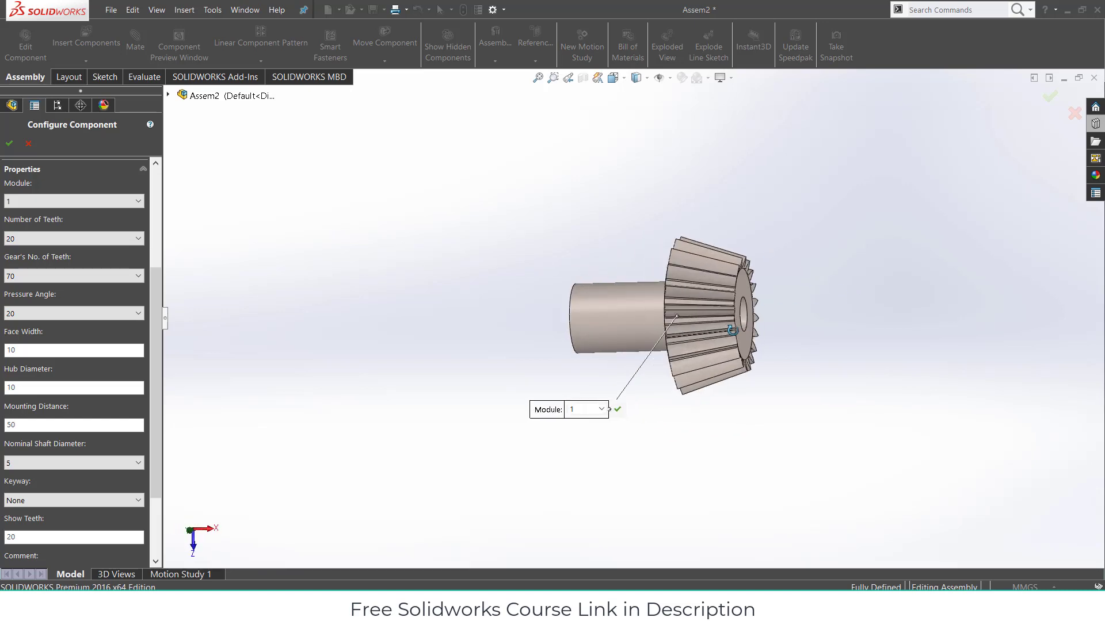
- Finish inserting the 20-tooth pinion and show its Base-Revolve BasProSke sketch
{"action": "left_click", "coordinate": [9, 143]}
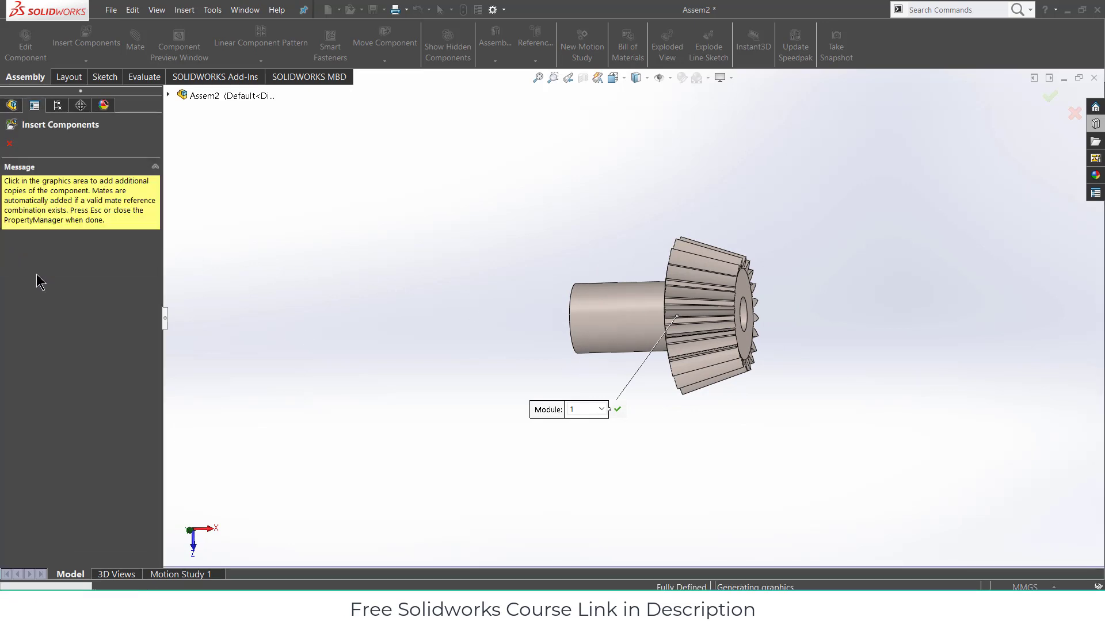
{"action": "left_click", "coordinate": [14, 146]}
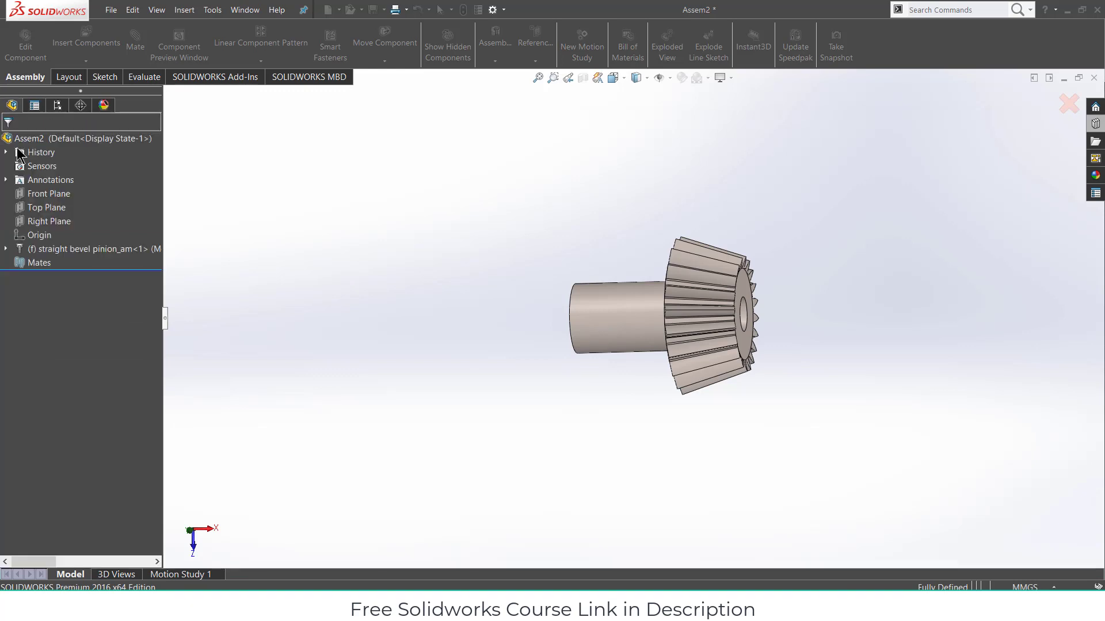
{"action": "left_click", "coordinate": [6, 248]}
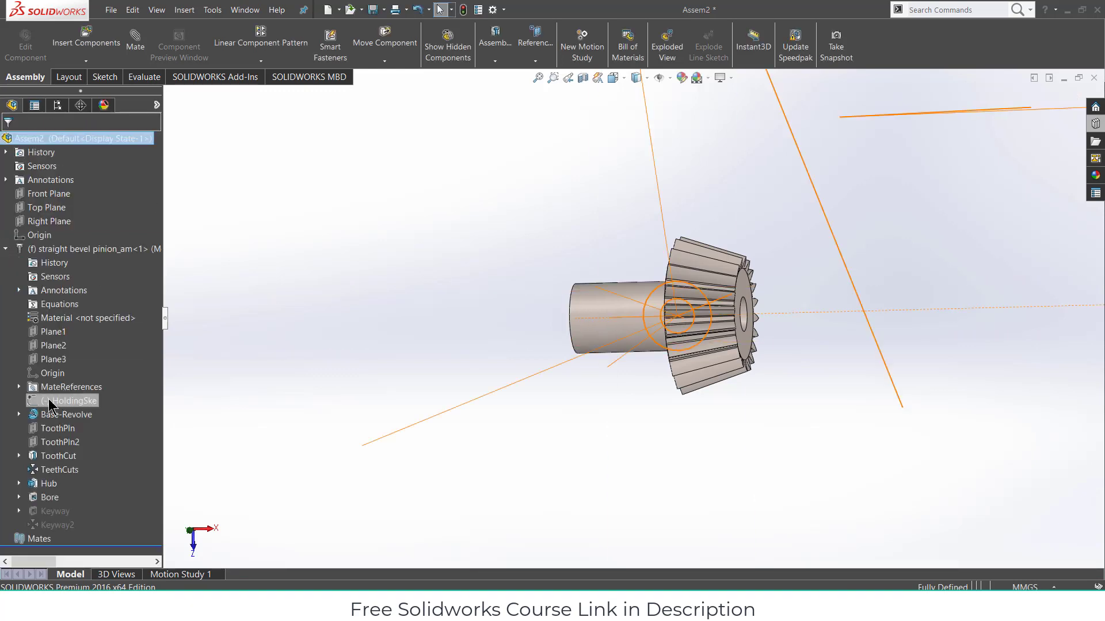
{"action": "left_click", "coordinate": [20, 455]}
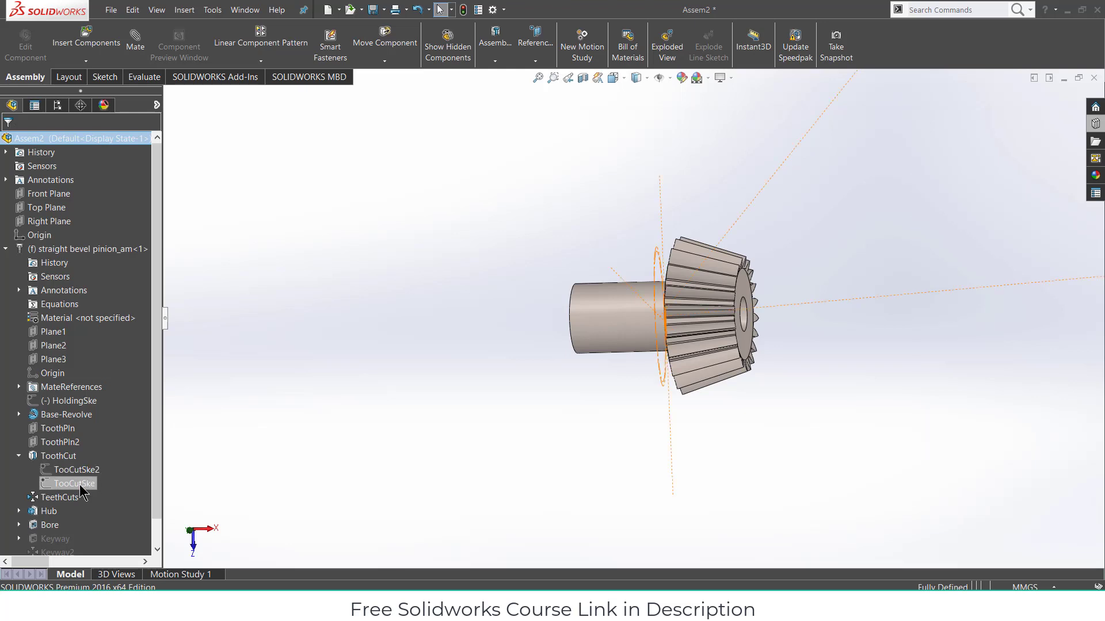
{"action": "left_click", "coordinate": [19, 455]}
{"action": "left_click", "coordinate": [19, 415]}
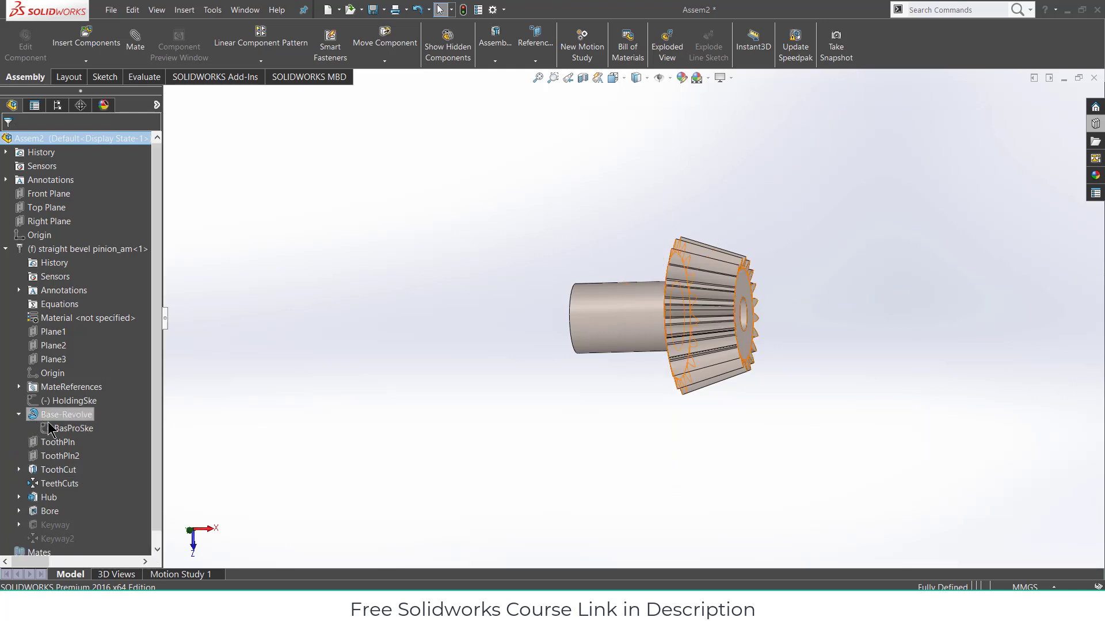
{"action": "left_click", "coordinate": [65, 430]}
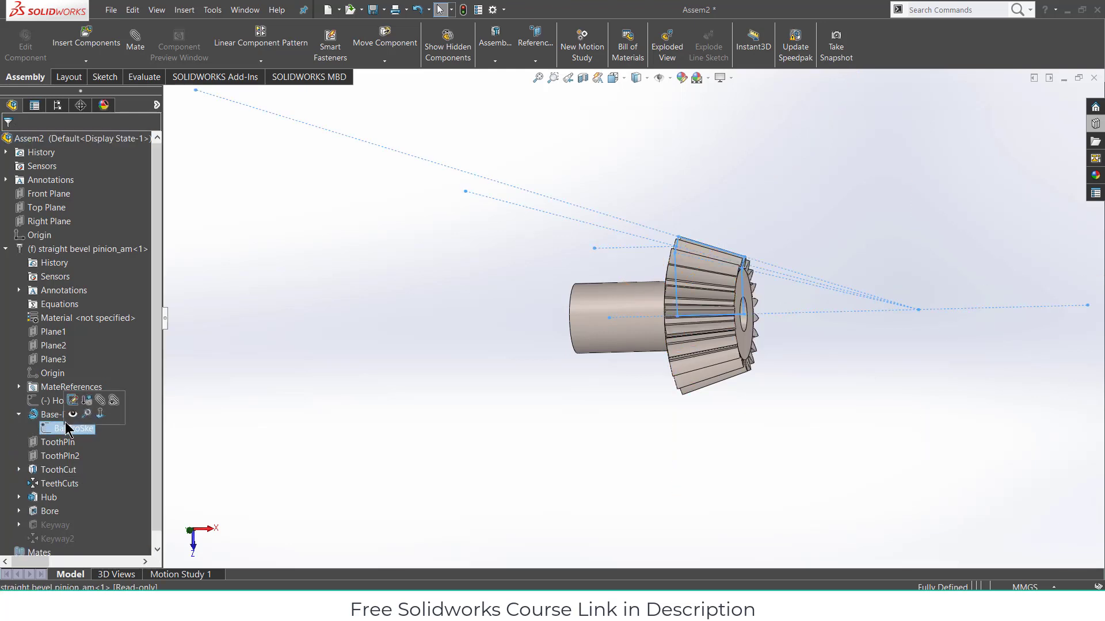
{"action": "left_click", "coordinate": [70, 415]}
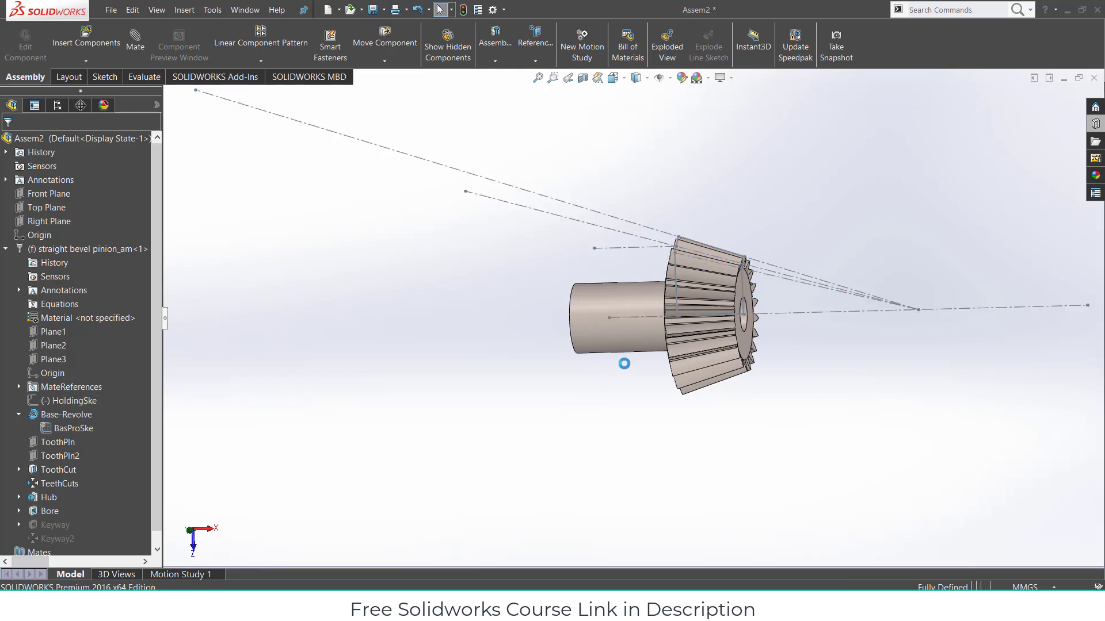
- Float the pinion and drag it up and to the left
{"action": "right_click", "coordinate": [602, 301]}
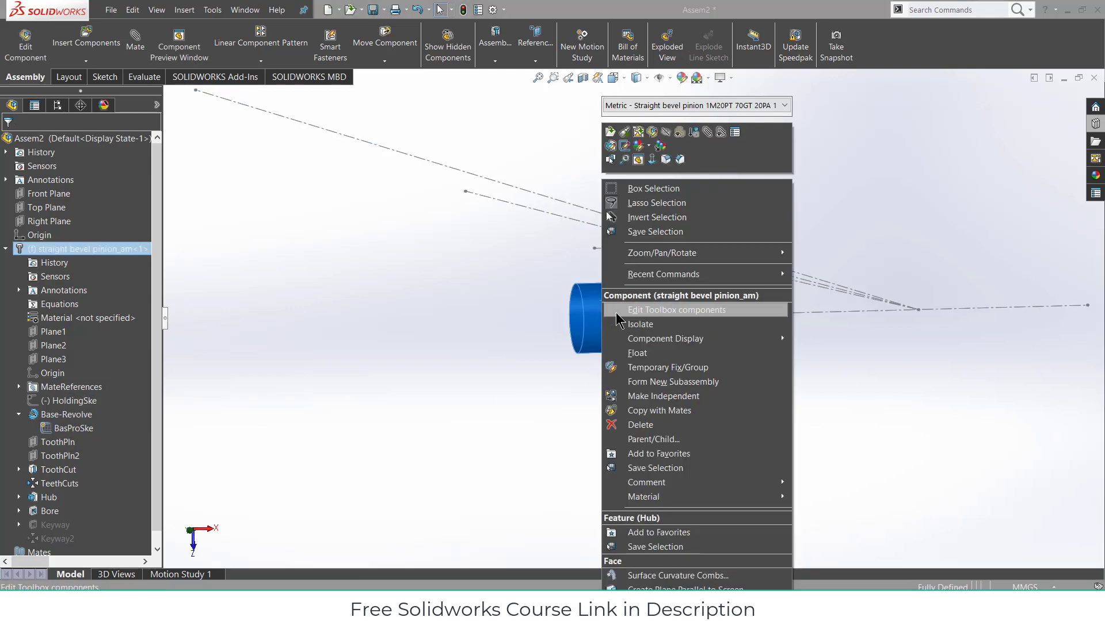
{"action": "left_click", "coordinate": [622, 352]}
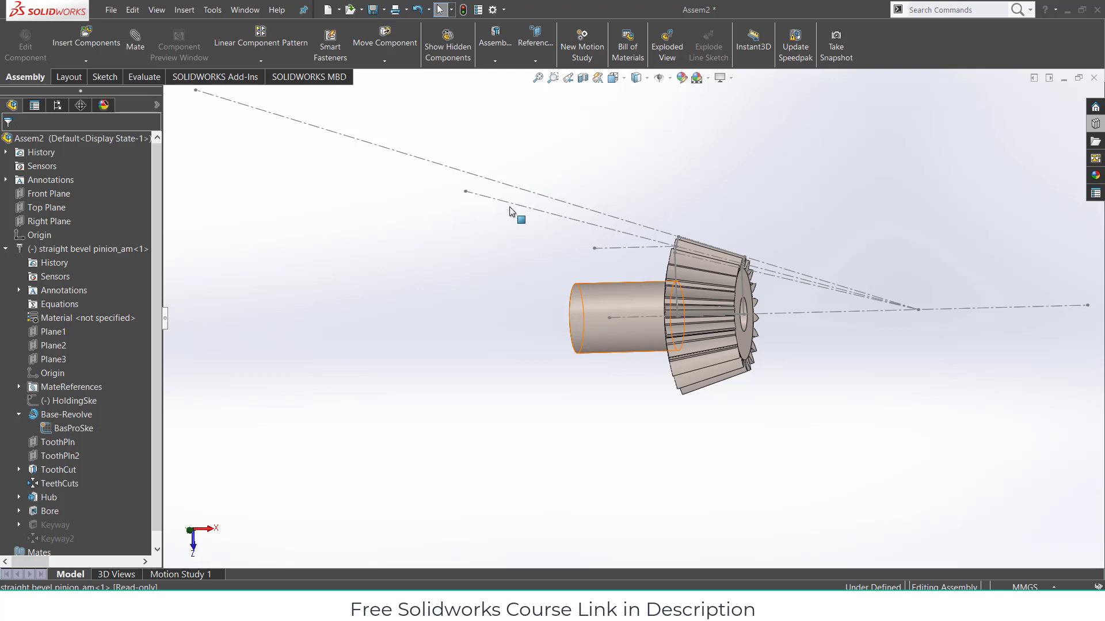
{"action": "left_click_drag", "start_coordinate": [627, 302], "coordinate": [388, 220]}
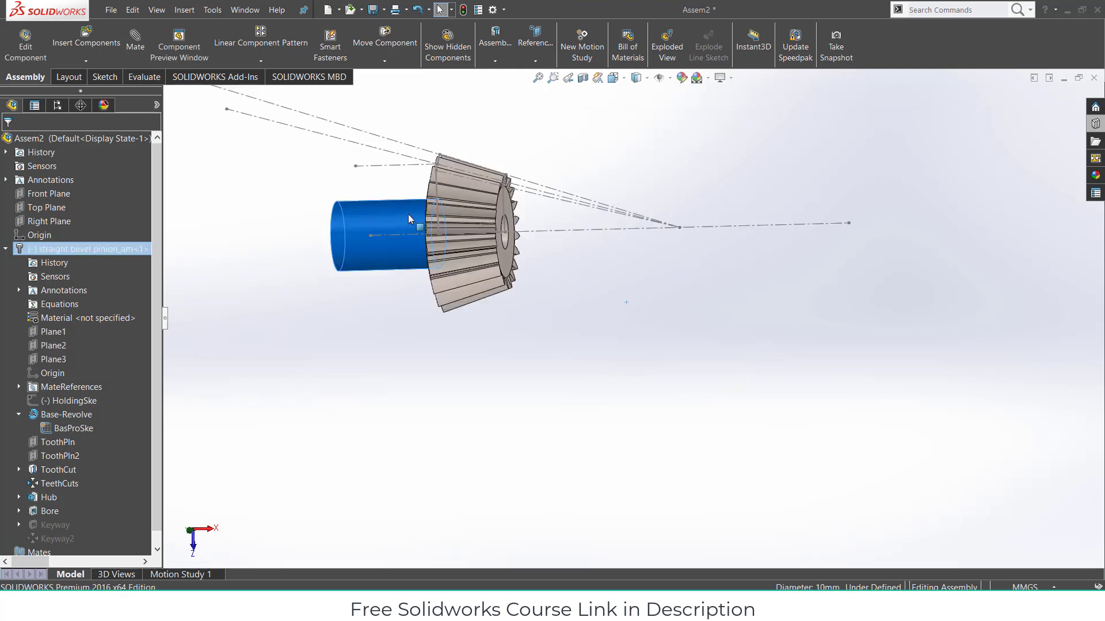
{"action": "left_click", "coordinate": [1017, 122]}
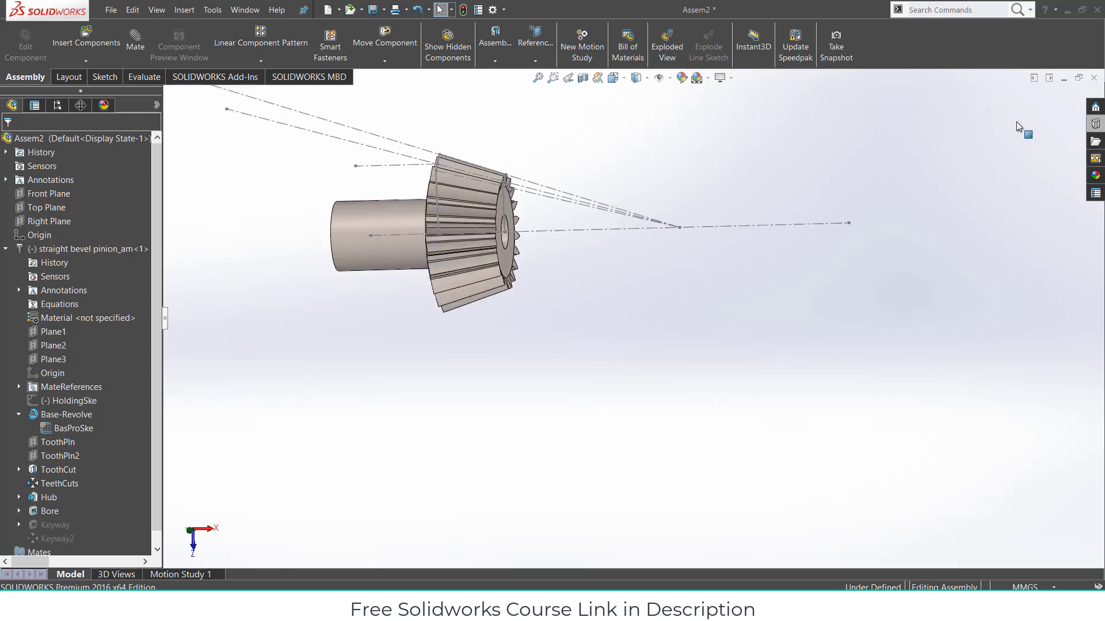
{"action": "left_click", "coordinate": [1095, 126]}
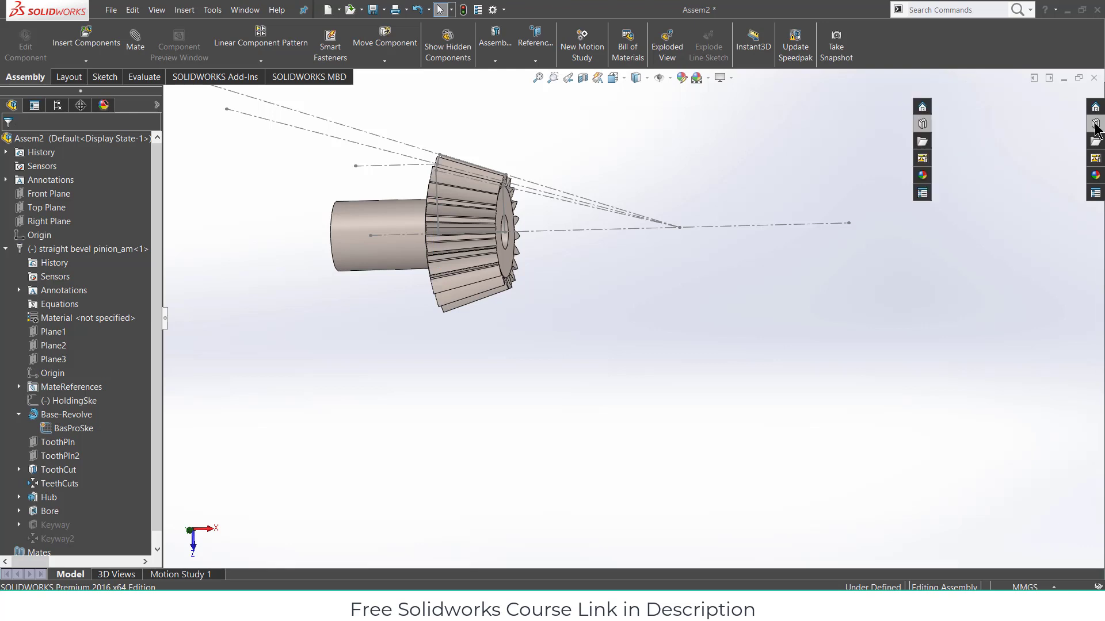
- Place a Toolbox Straight Bevel gear and configure it with Module 1 and 70 teeth
{"action": "left_click_drag", "start_coordinate": [967, 454], "coordinate": [698, 382]}
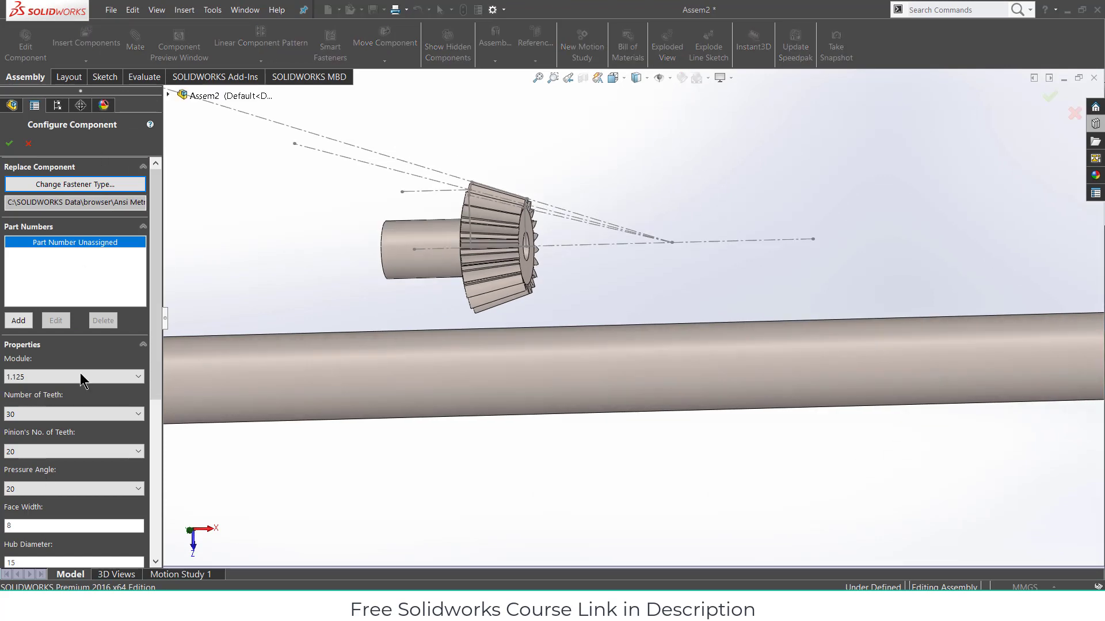
{"action": "scroll", "coordinate": [768, 447], "scroll_direction": "up", "scroll_amount": 5}
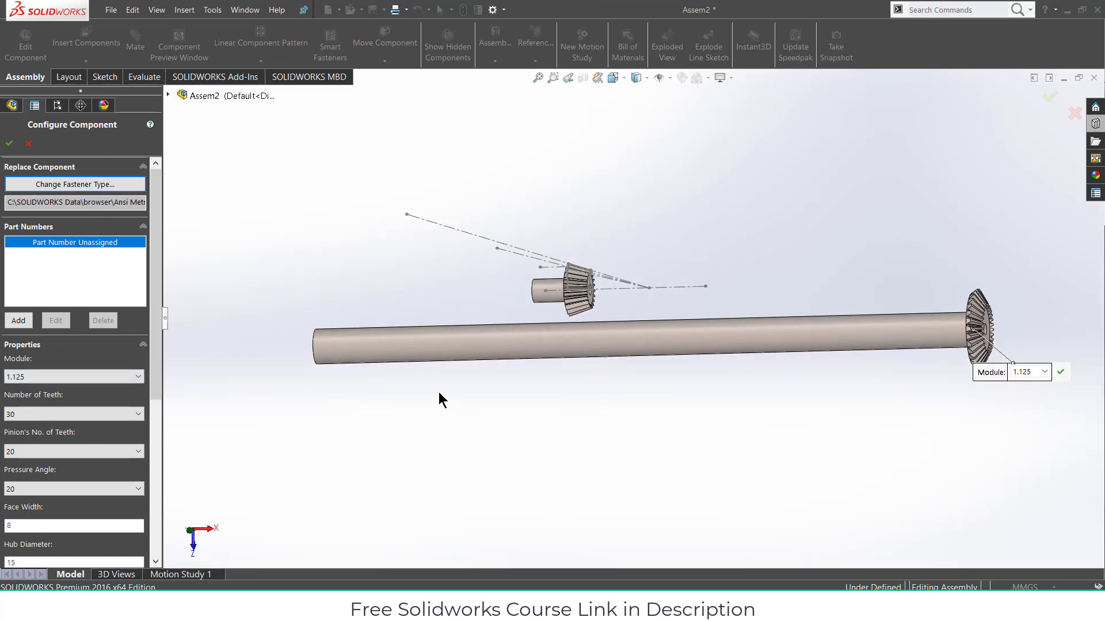
{"action": "left_click", "coordinate": [12, 380]}
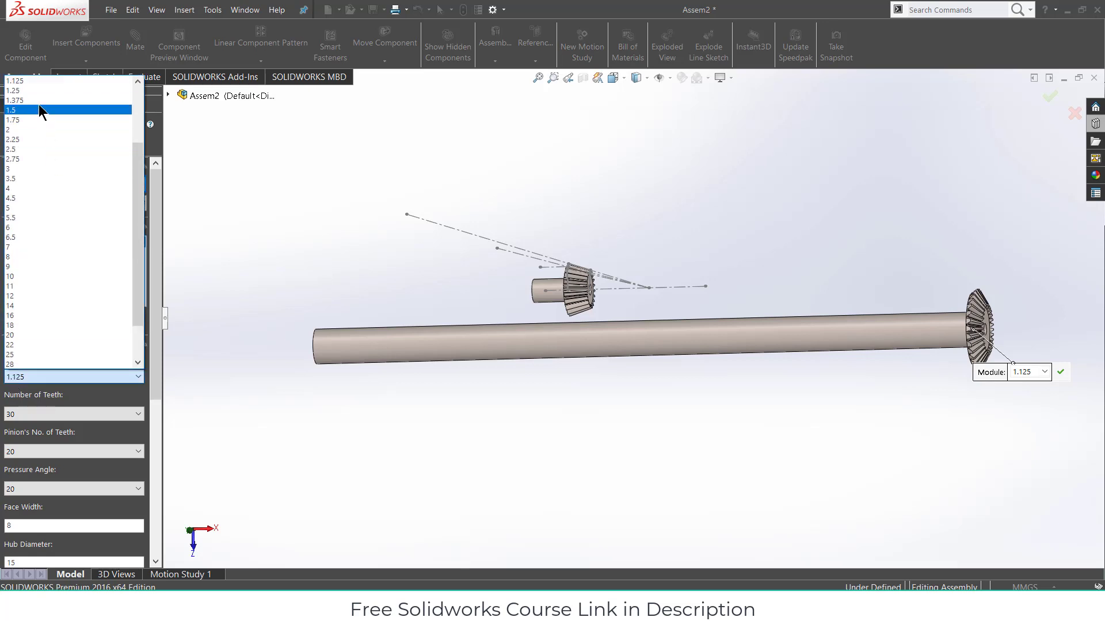
{"action": "scroll", "coordinate": [41, 102], "scroll_direction": "up", "scroll_amount": 1}
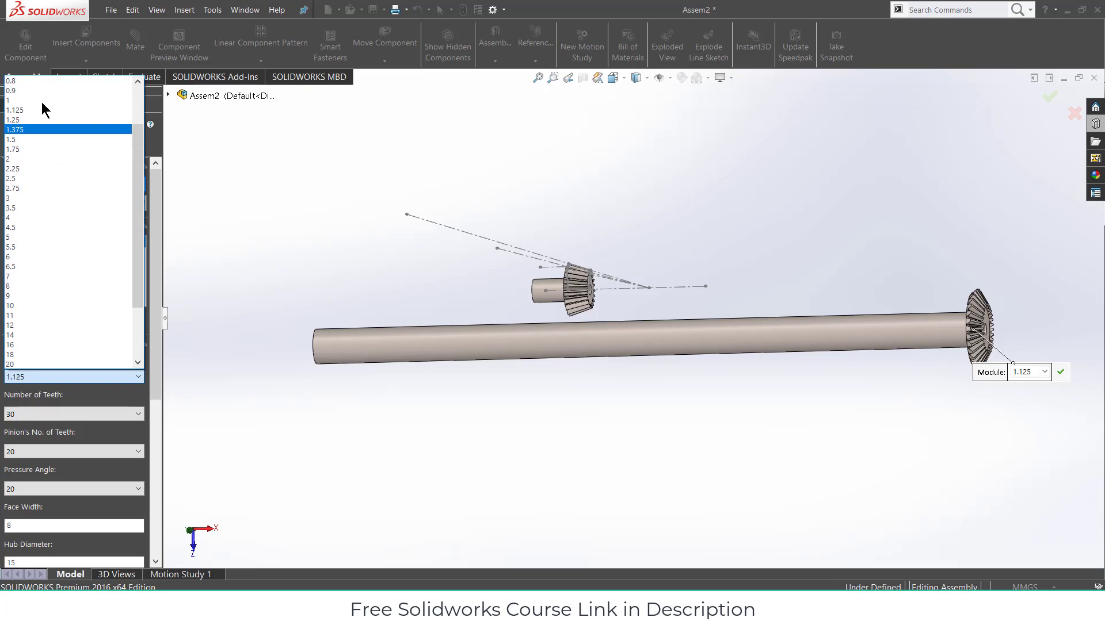
{"action": "left_click", "coordinate": [26, 101]}
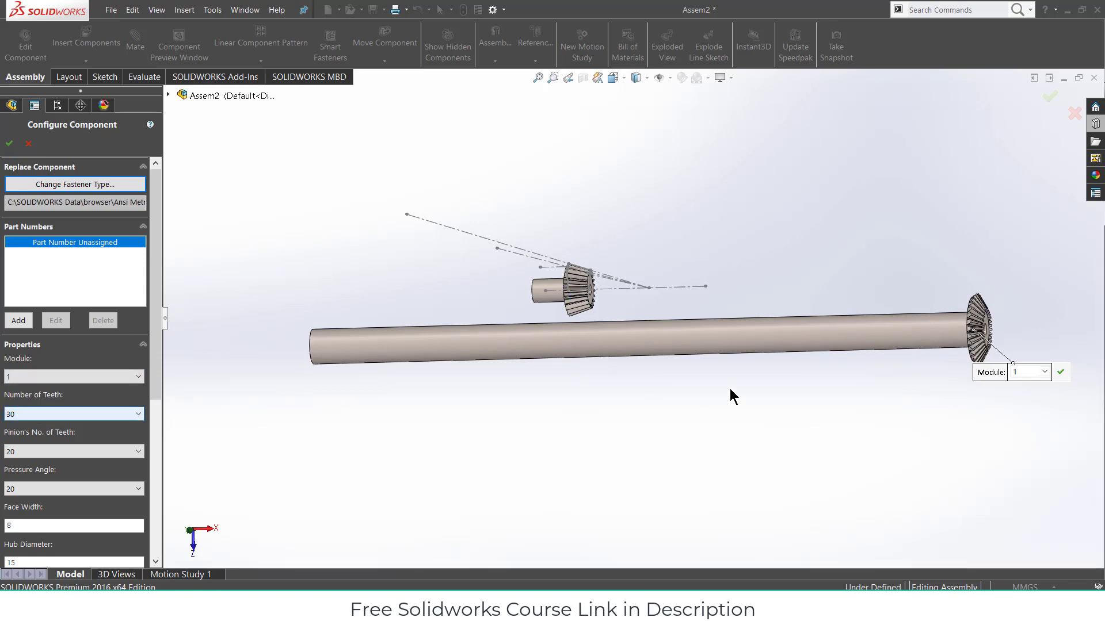
{"action": "left_click", "coordinate": [77, 413]}
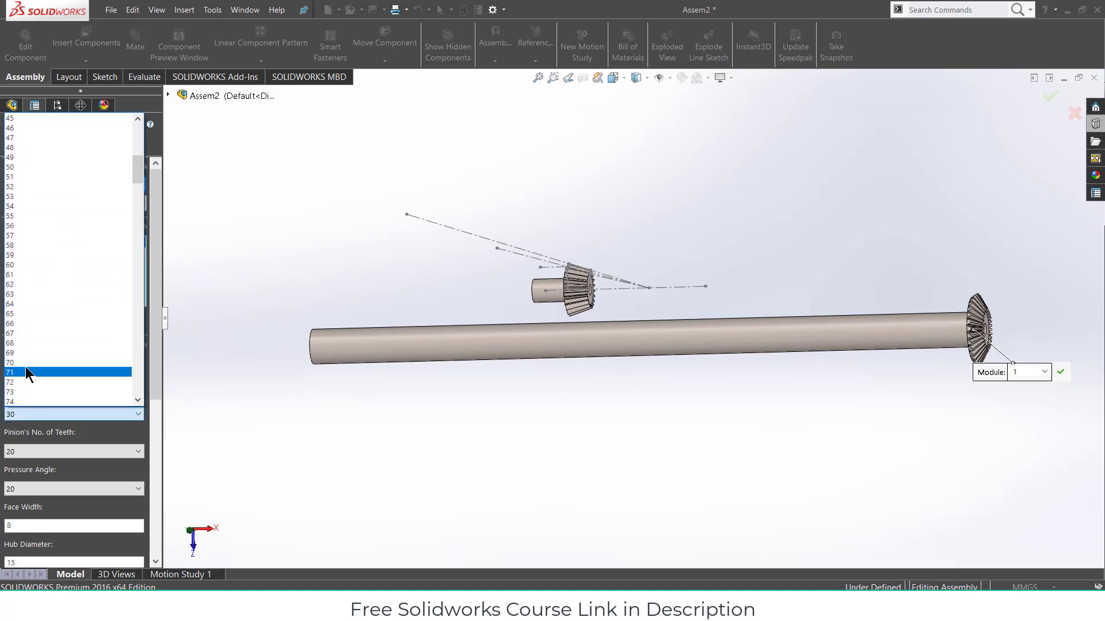
{"action": "left_click", "coordinate": [26, 367]}
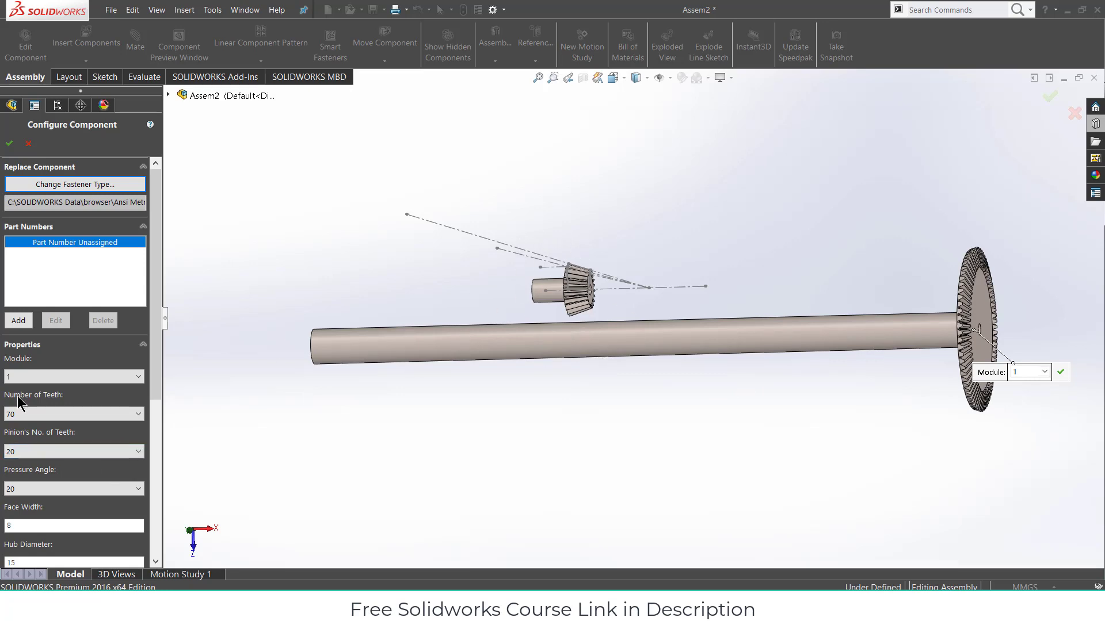
{"action": "middle_click_drag", "start_coordinate": [740, 350], "coordinate": [792, 357]}
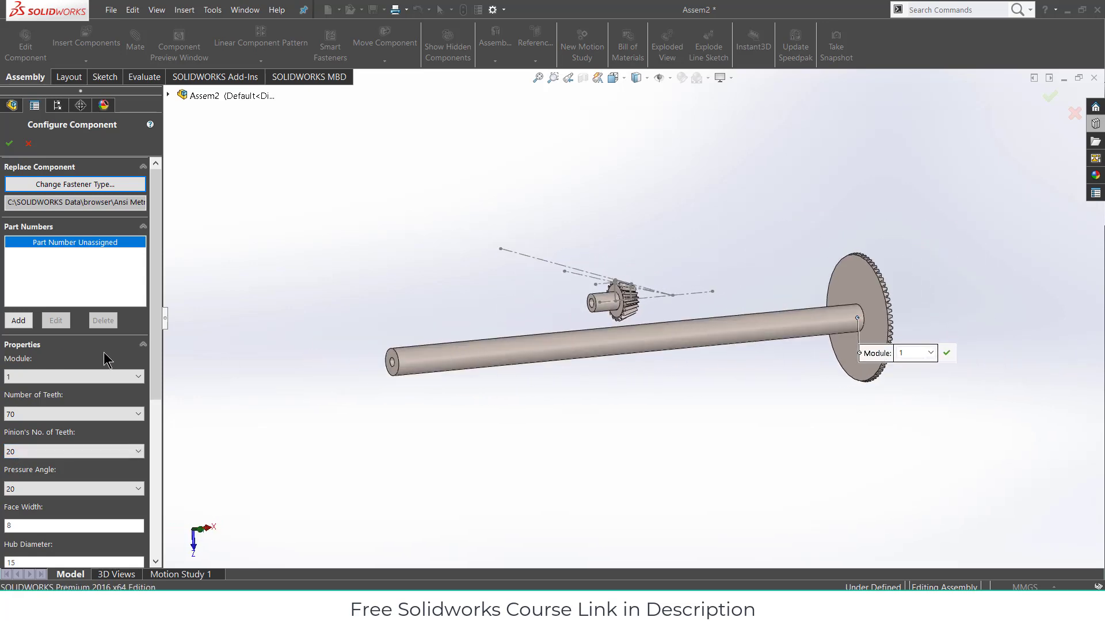
{"action": "left_click_drag", "start_coordinate": [153, 388], "coordinate": [153, 452]}
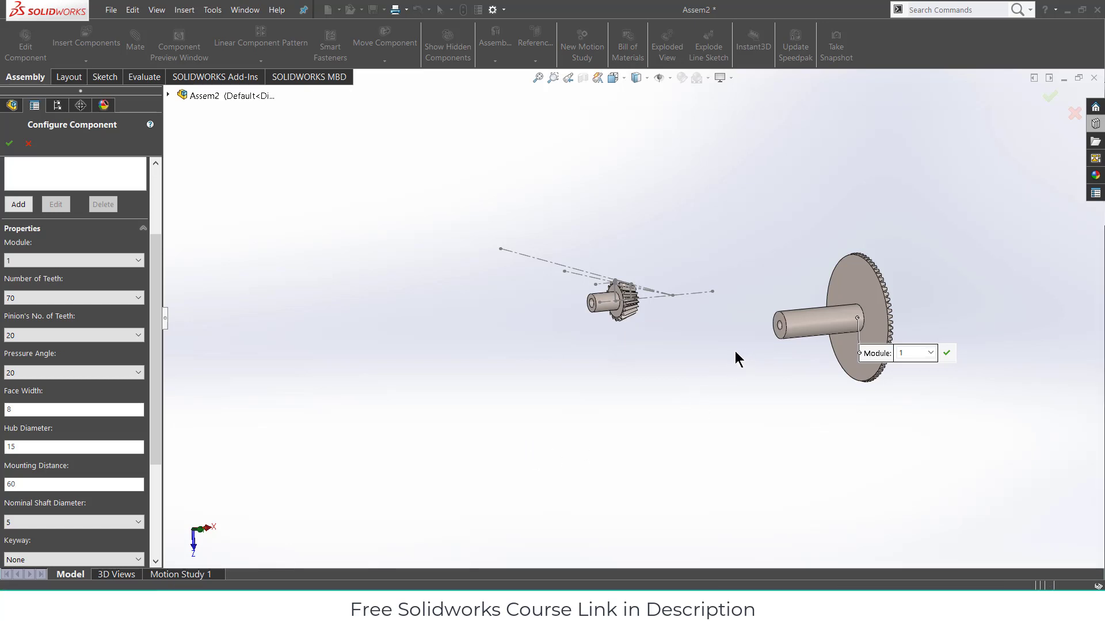
- Confirm the 70-tooth gear's configuration and stop inserting further copies
{"action": "middle_click_drag", "start_coordinate": [734, 351], "coordinate": [683, 389]}
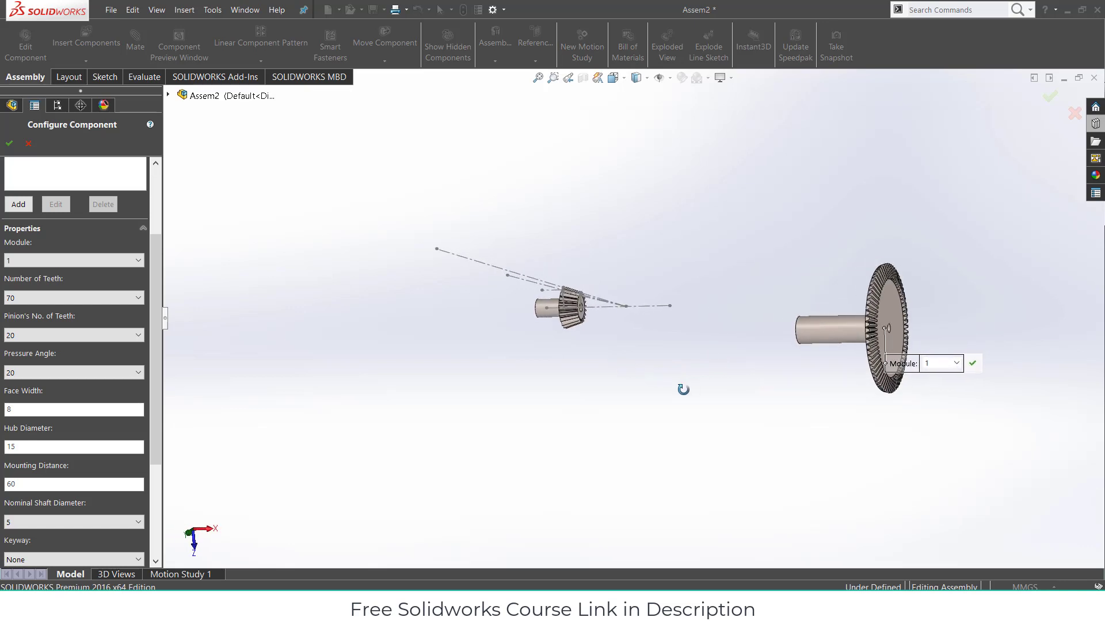
{"action": "left_click", "coordinate": [9, 143]}
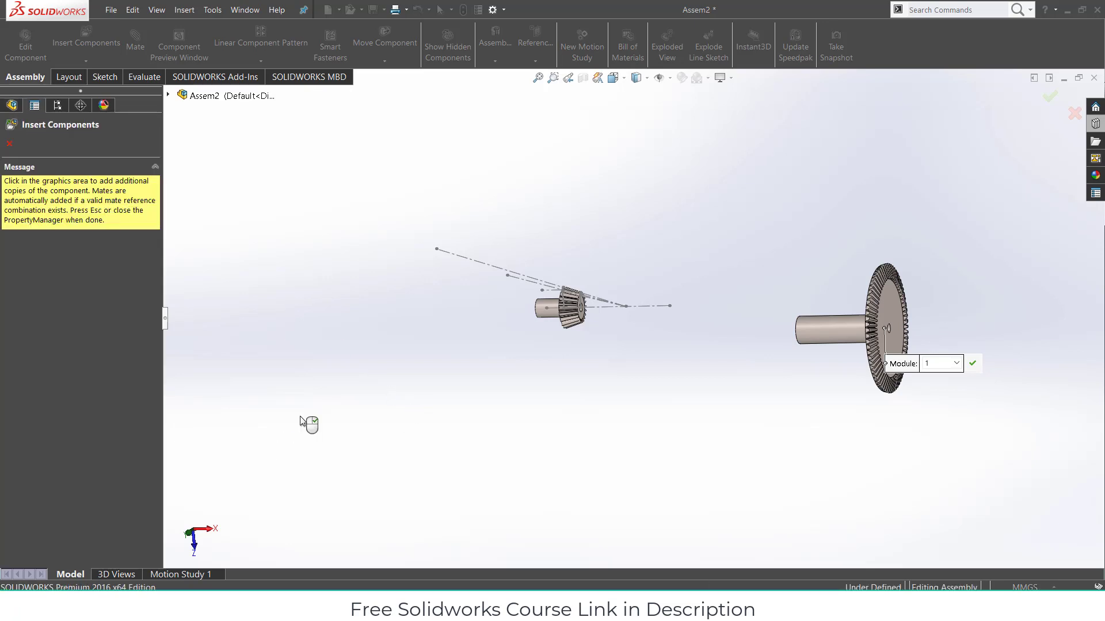
{"action": "key", "text": "Escape"}
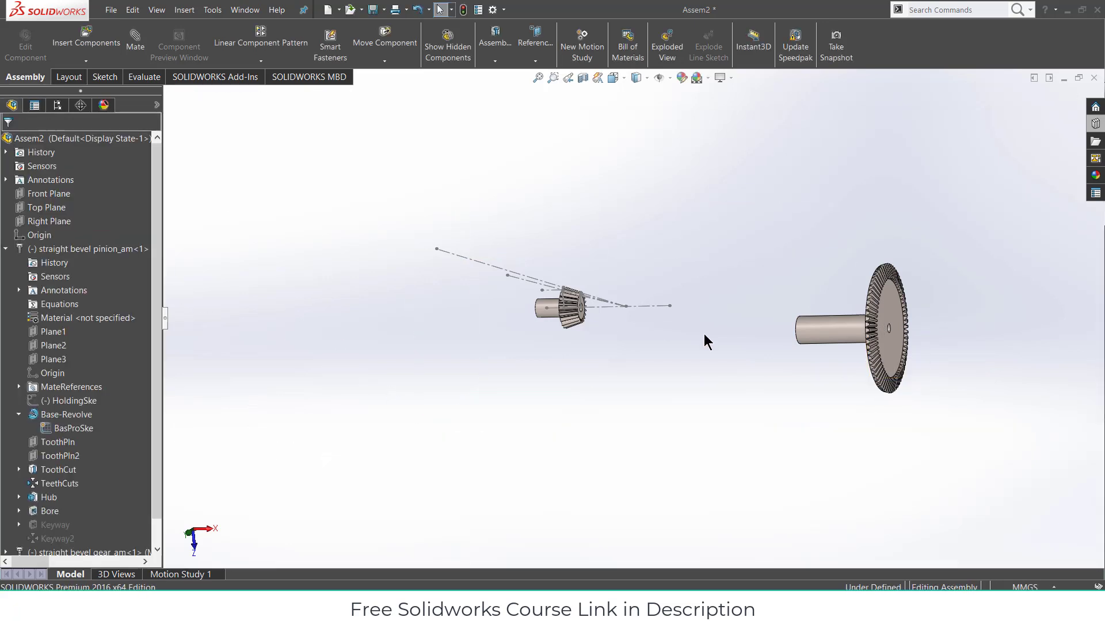
- Show the 70-tooth gear's BasProSke sketch from its Base-Revolve feature
{"action": "mouse_move", "coordinate": [783, 334]}
{"action": "middle_mouse_down"}
{"action": "mouse_move", "coordinate": [634, 298]}
{"action": "mouse_move", "coordinate": [780, 333]}
{"action": "middle_mouse_up"}
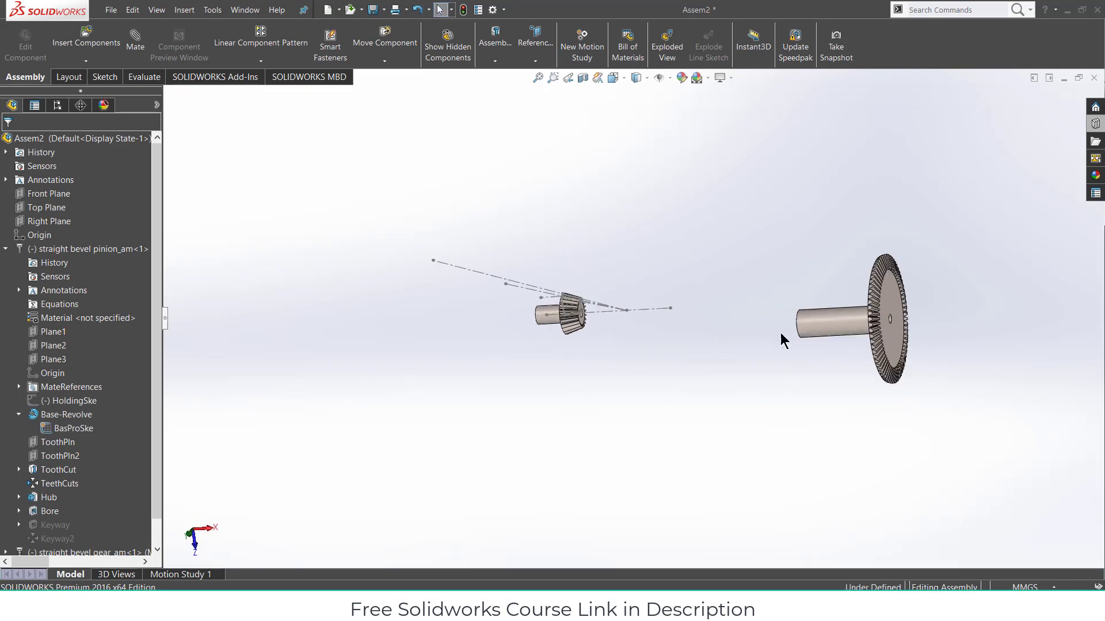
{"action": "left_click", "coordinate": [700, 339]}
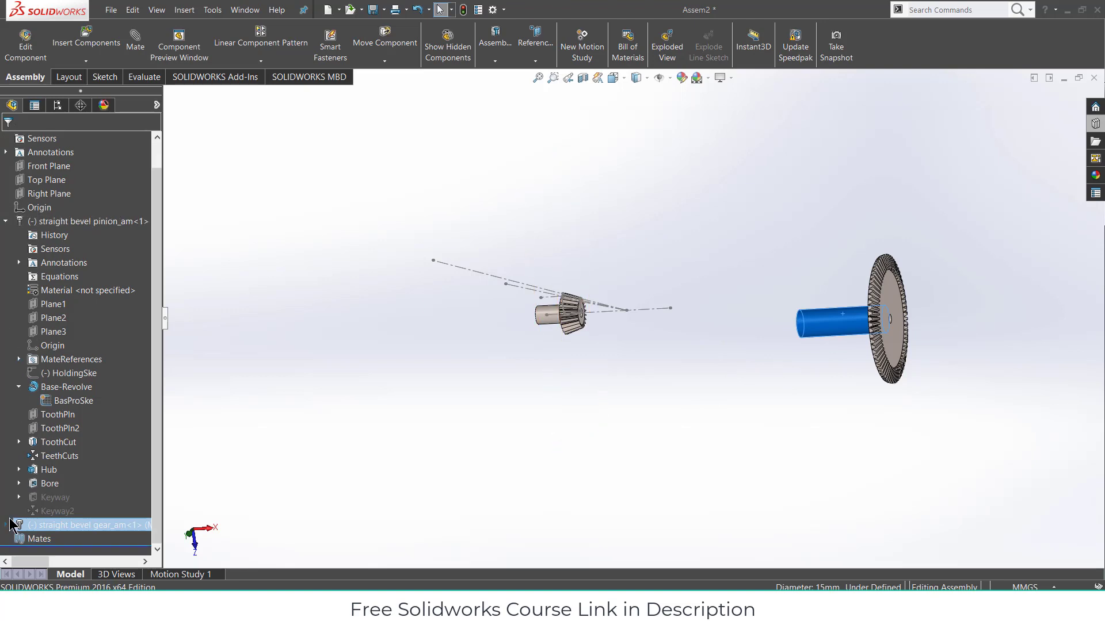
{"action": "left_click", "coordinate": [8, 525]}
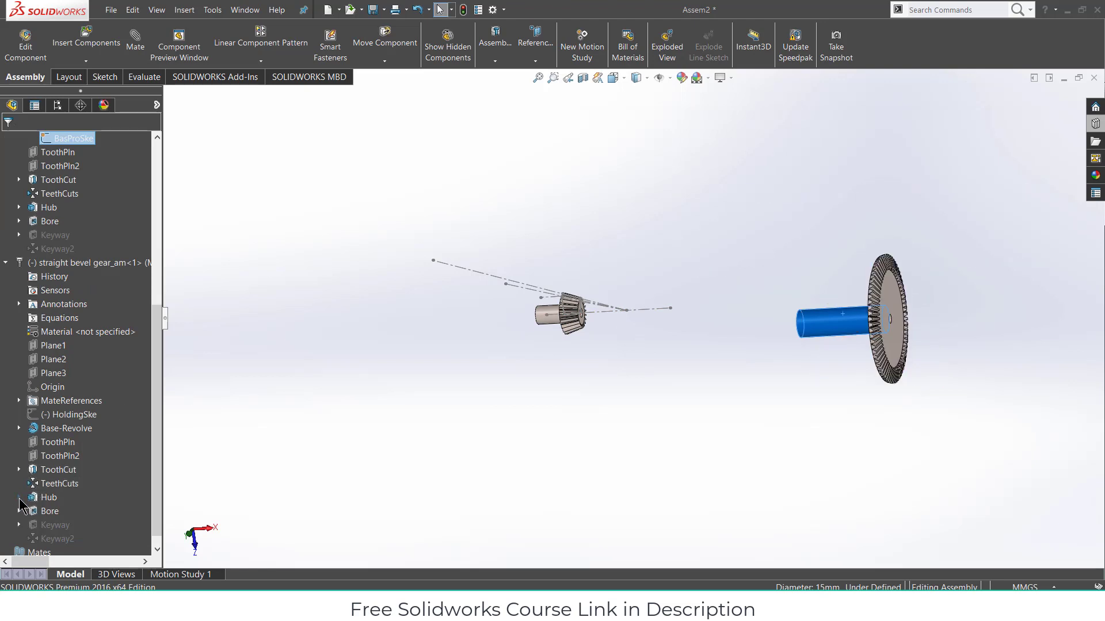
{"action": "left_click", "coordinate": [20, 469]}
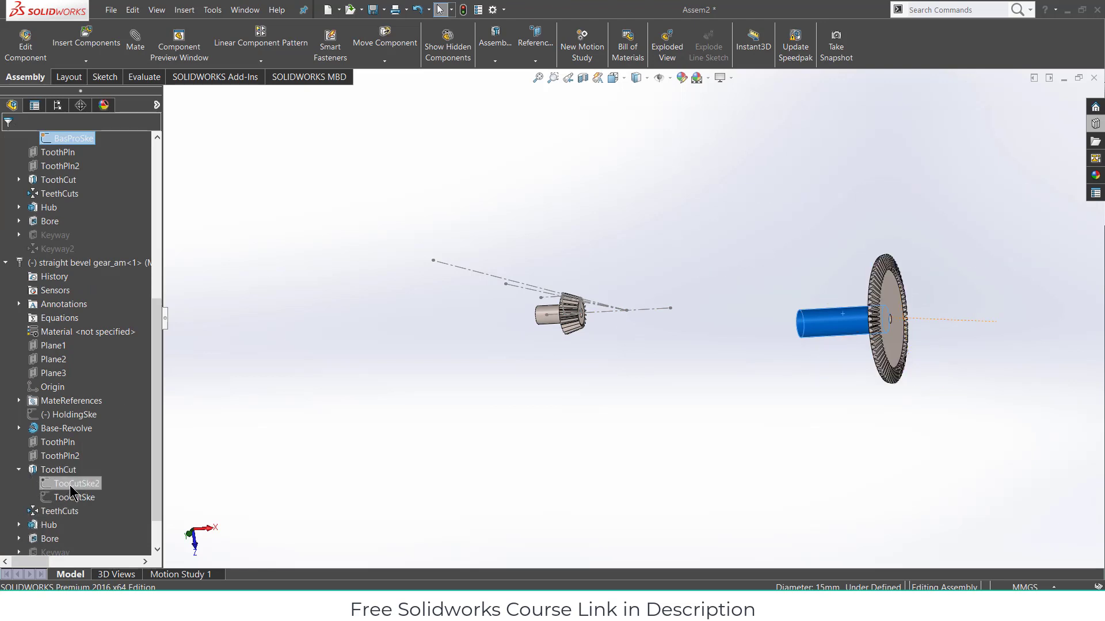
{"action": "left_click", "coordinate": [18, 469]}
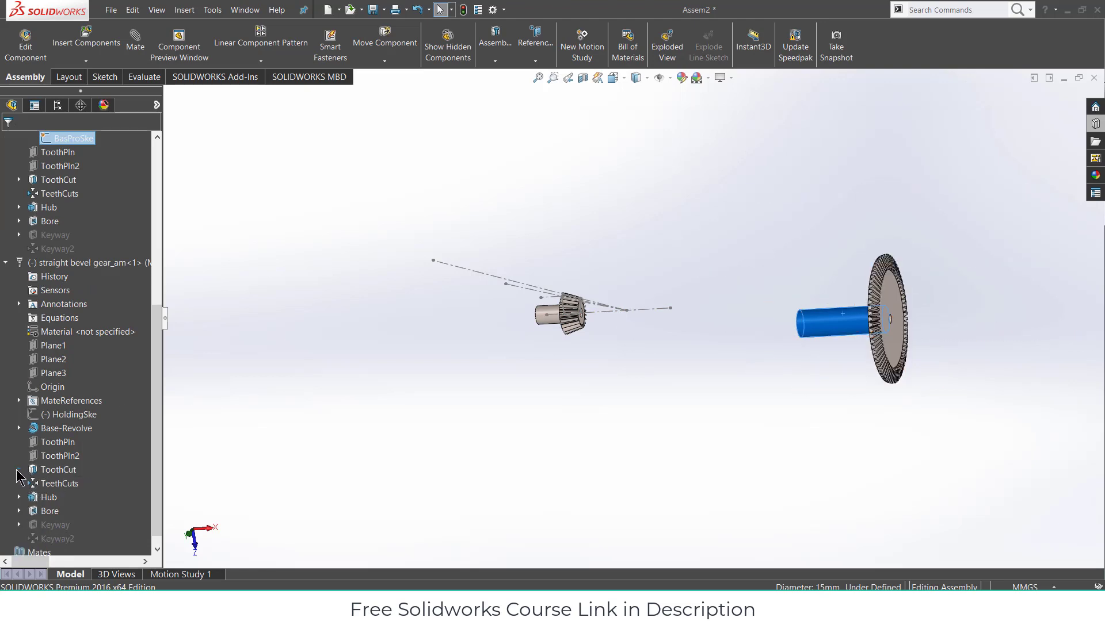
{"action": "left_click", "coordinate": [18, 428]}
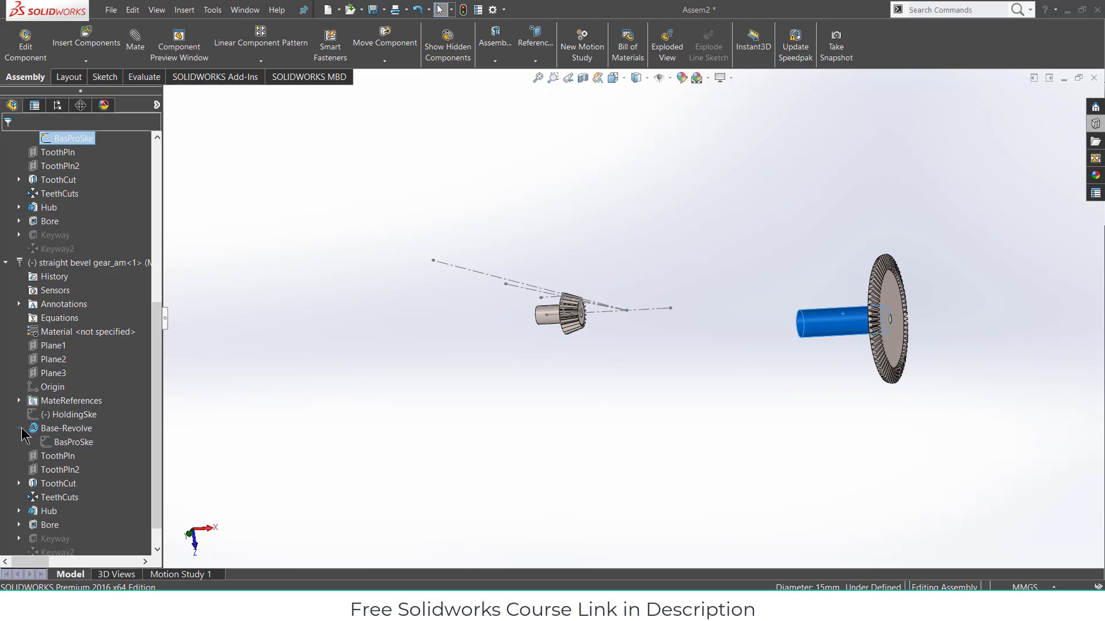
{"action": "right_click", "coordinate": [71, 452]}
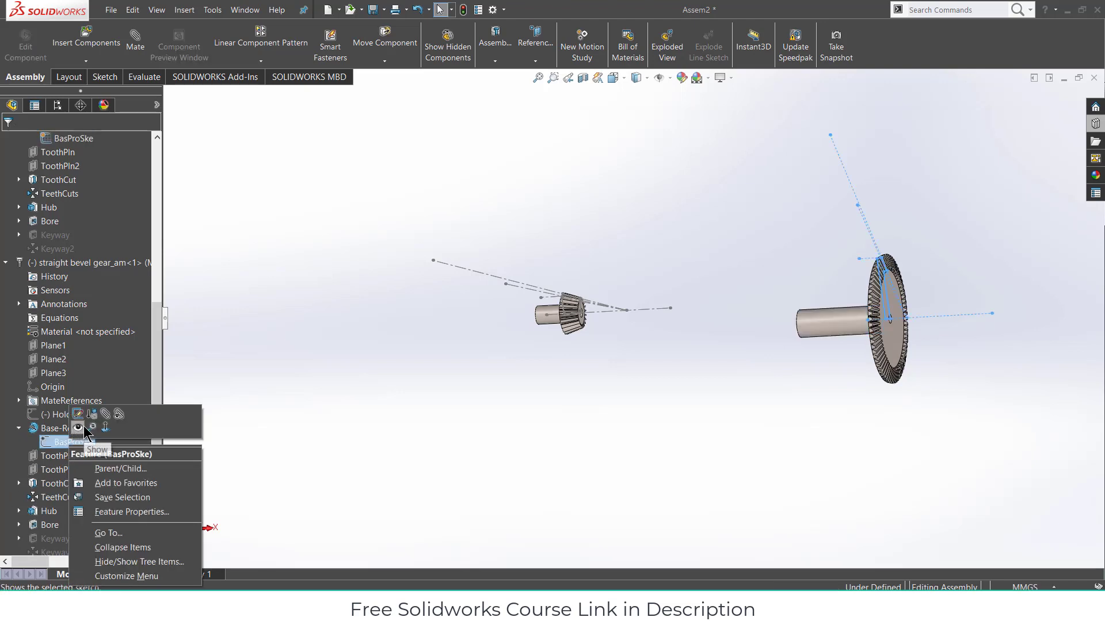
{"action": "left_click", "coordinate": [85, 431]}
{"action": "left_click", "coordinate": [500, 437]}
{"action": "mouse_move", "coordinate": [643, 335]}
{"action": "middle_mouse_down"}
{"action": "mouse_move", "coordinate": [710, 363]}
{"action": "mouse_move", "coordinate": [699, 353]}
{"action": "middle_mouse_up"}
{"action": "left_click", "coordinate": [134, 42]}
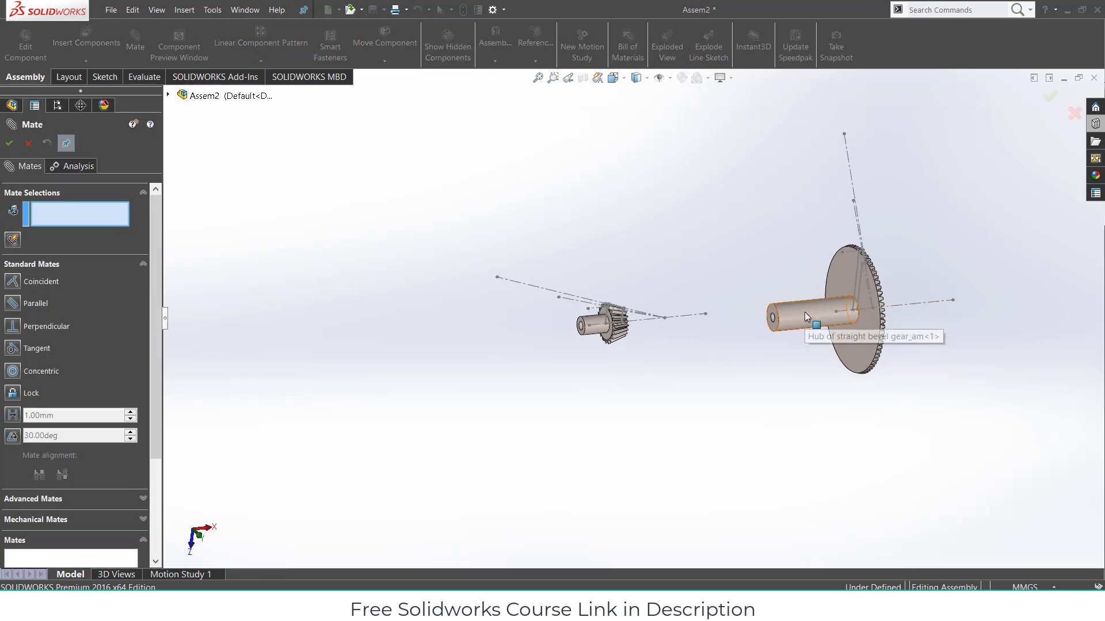
- Mate the gear's Line6 coincident to Right Plane and its flat face to Top Plane
{"action": "left_click", "coordinate": [877, 311]}
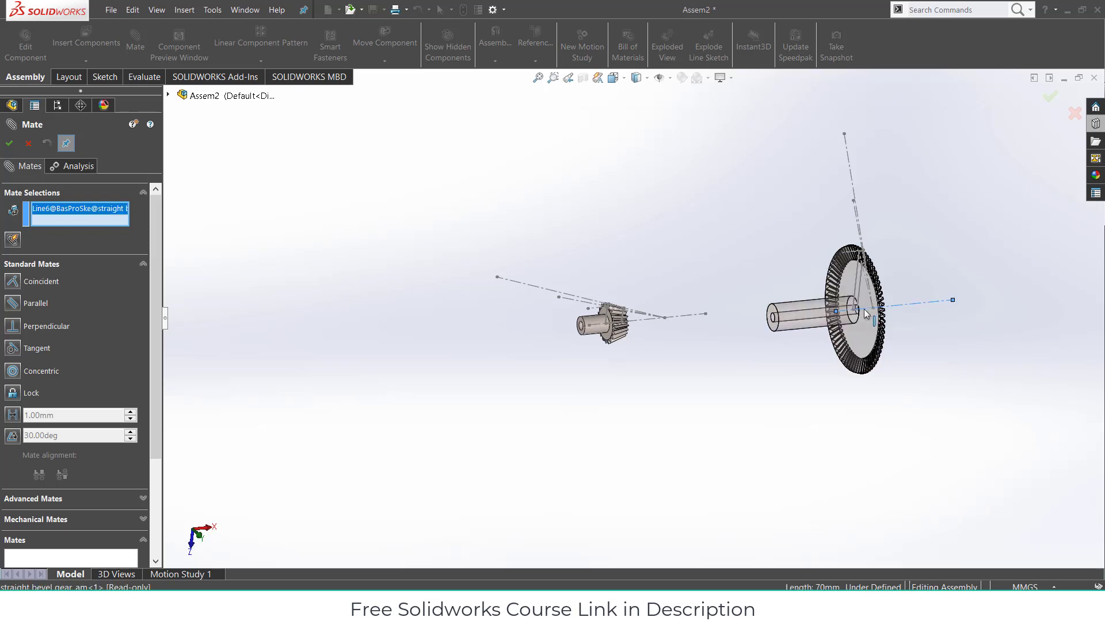
{"action": "left_click", "coordinate": [167, 94]}
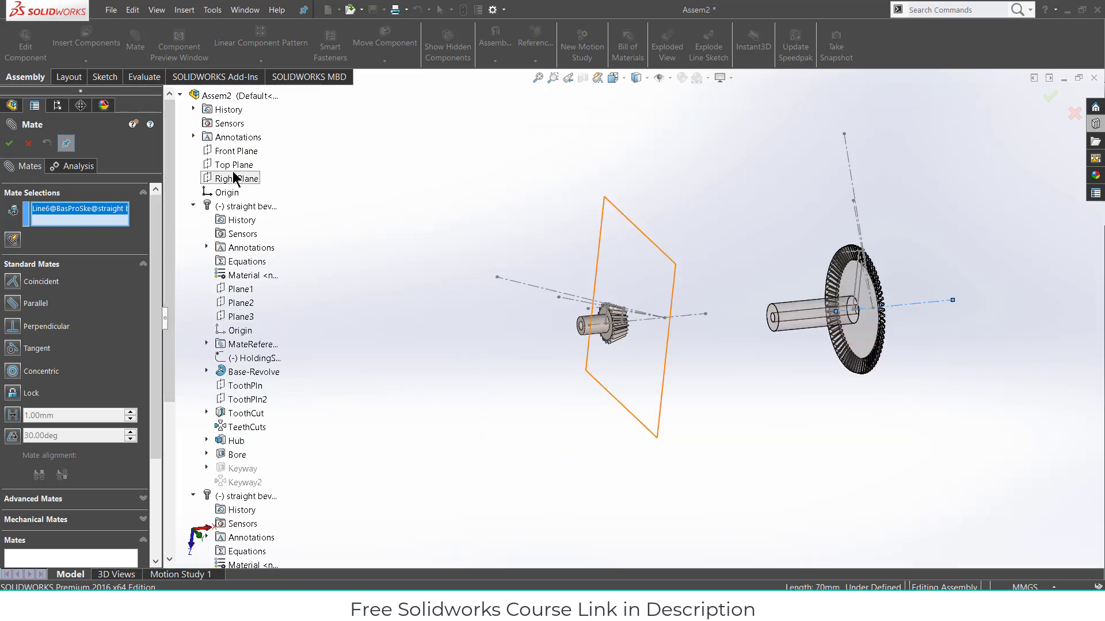
{"action": "left_click", "coordinate": [235, 179]}
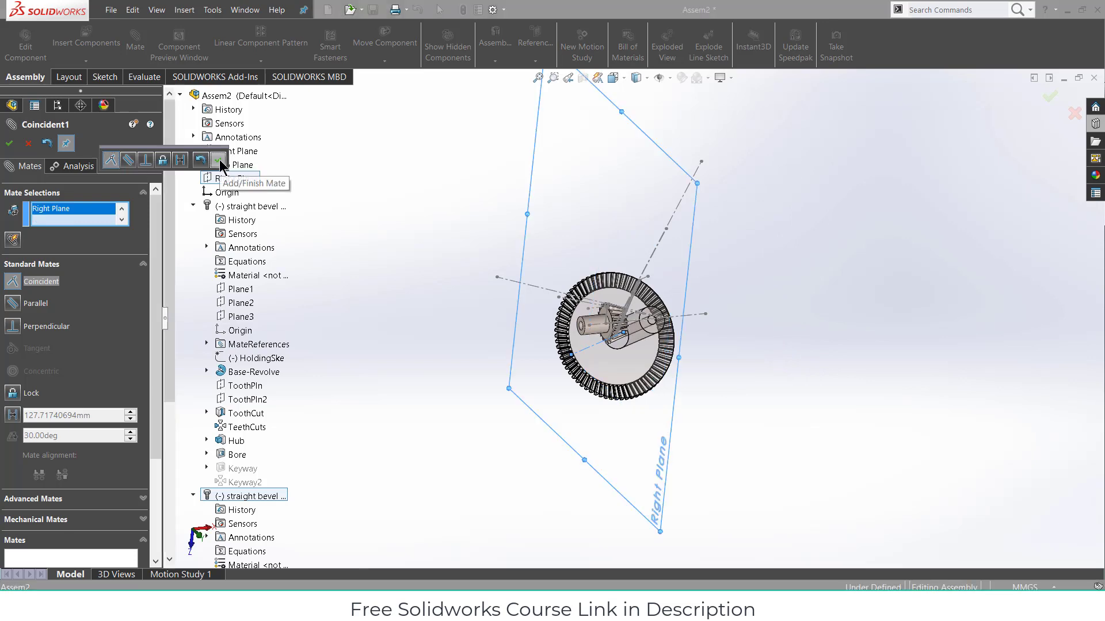
{"action": "left_click", "coordinate": [218, 160]}
{"action": "middle_click_drag", "start_coordinate": [796, 399], "coordinate": [582, 345]}
{"action": "left_click", "coordinate": [582, 327]}
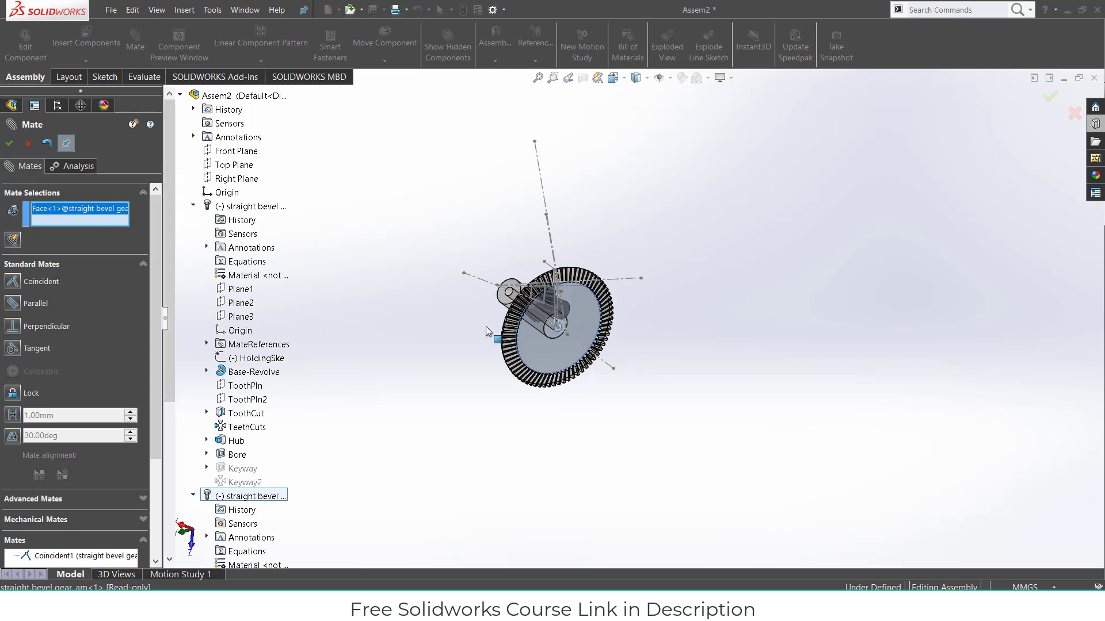
{"action": "left_click", "coordinate": [227, 166]}
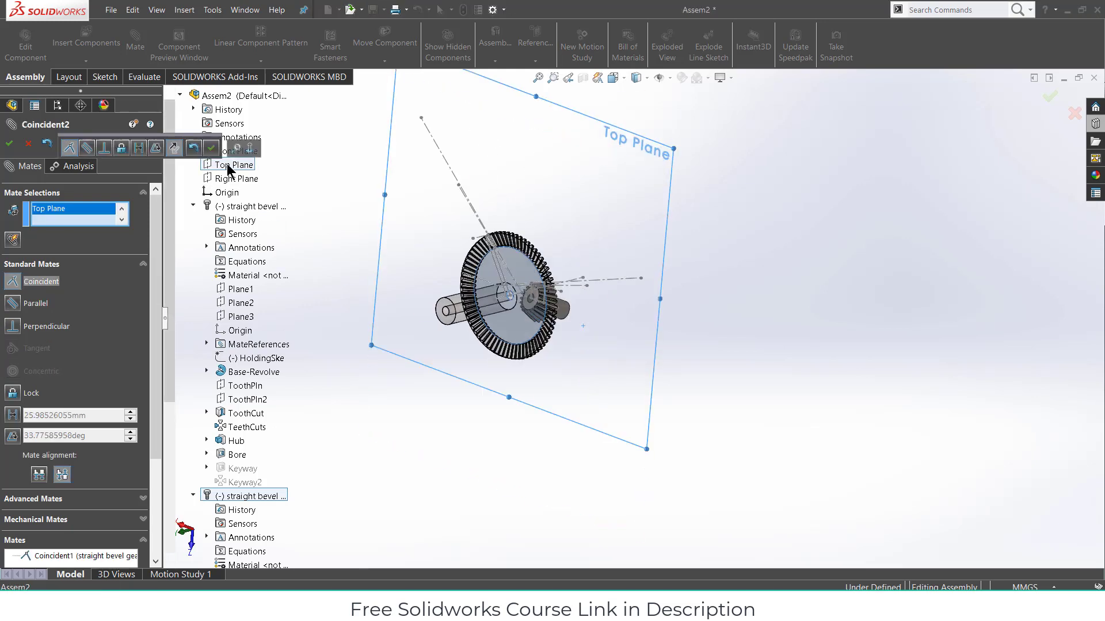
{"action": "left_click", "coordinate": [211, 148]}
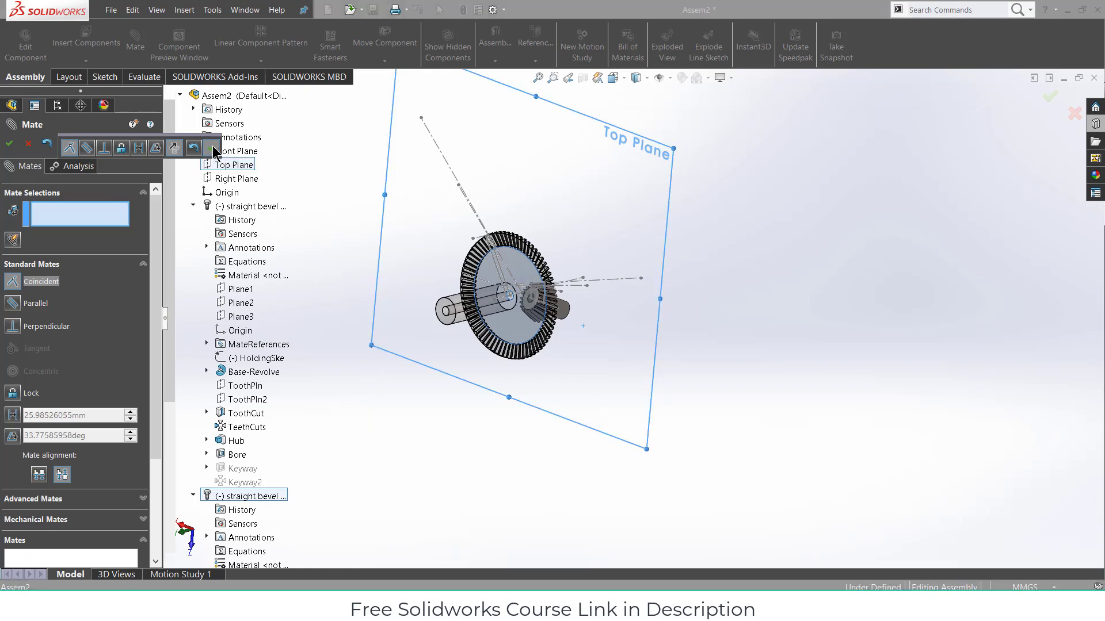
- Mate Line6 coincident to Front Plane, then close the Mate command
{"action": "middle_click_drag", "start_coordinate": [533, 336], "coordinate": [505, 319]}
{"action": "scroll", "coordinate": [505, 319], "scroll_direction": "down", "scroll_amount": 3}
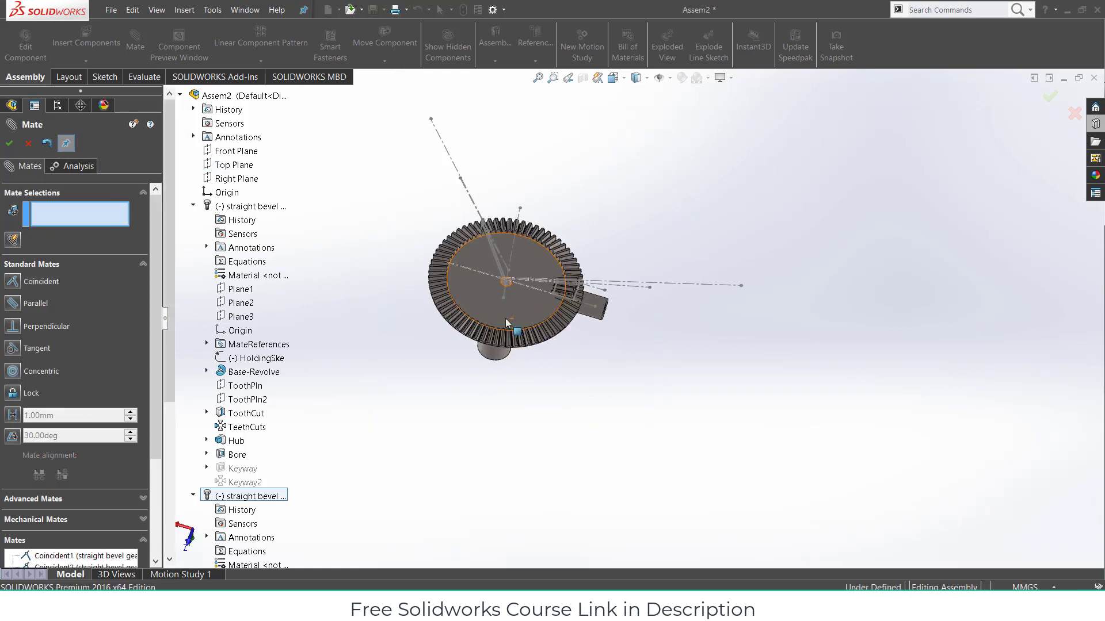
{"action": "left_click", "coordinate": [516, 279]}
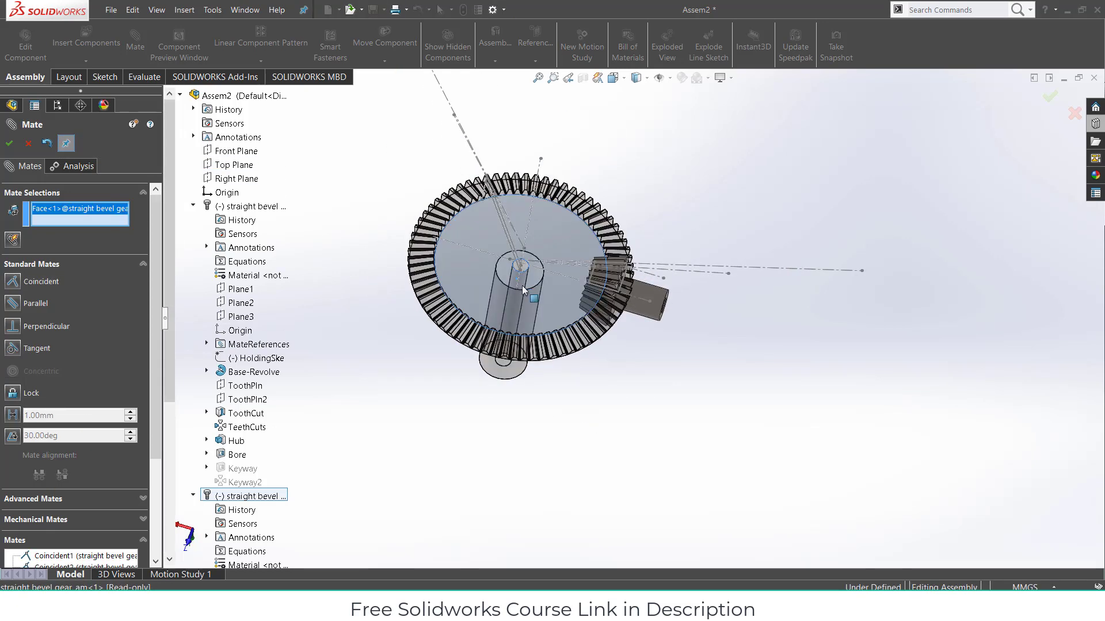
{"action": "right_click", "coordinate": [68, 214]}
{"action": "left_click", "coordinate": [92, 222]}
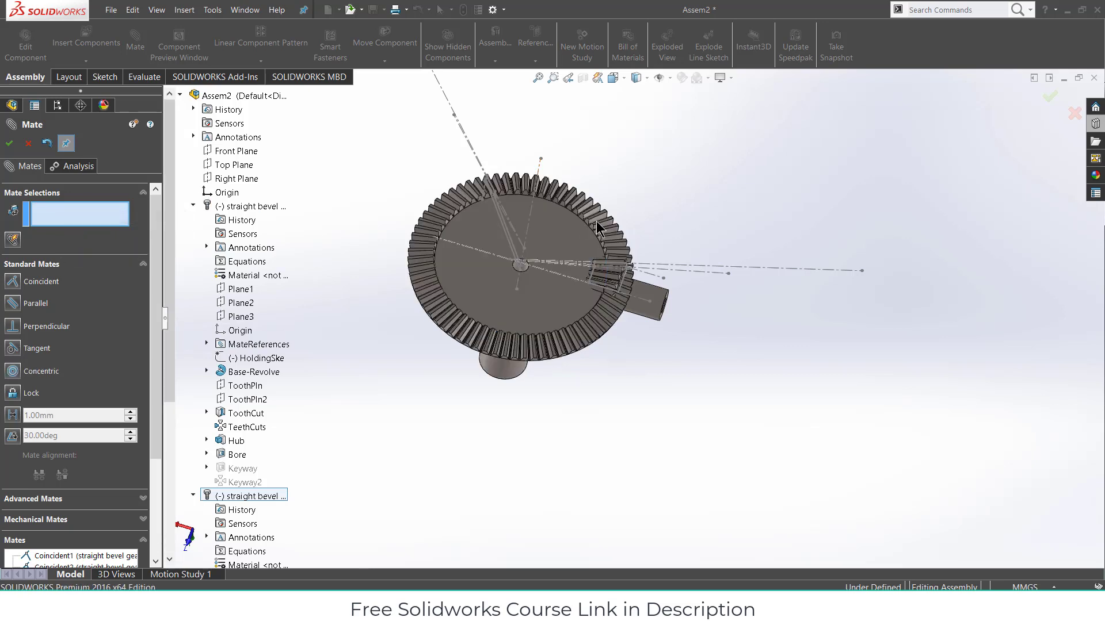
{"action": "left_click", "coordinate": [530, 211]}
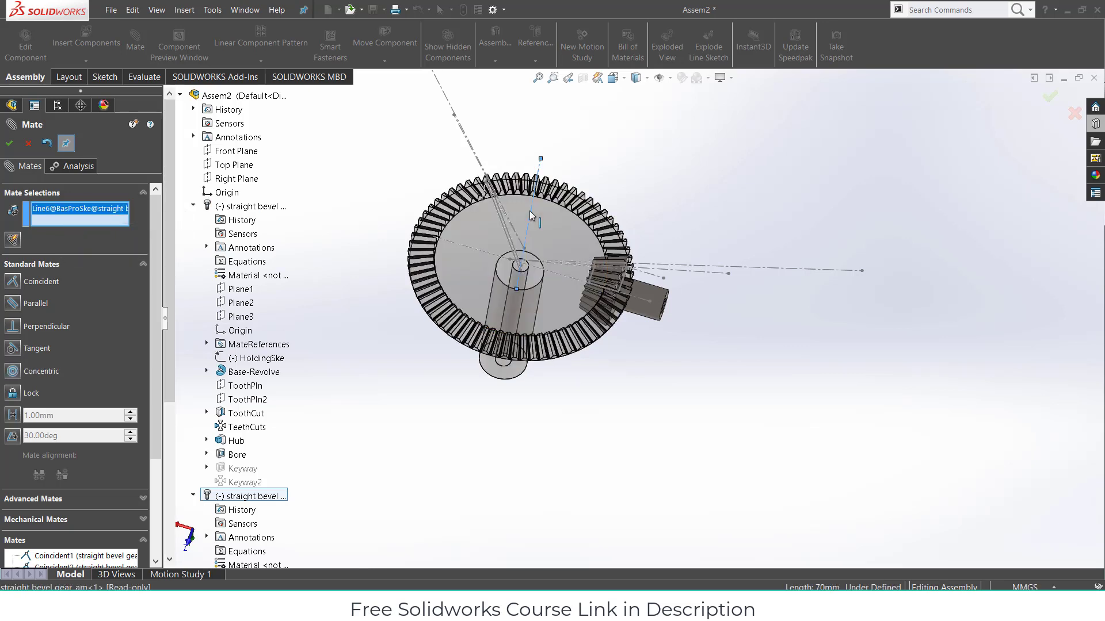
{"action": "left_click", "coordinate": [245, 152]}
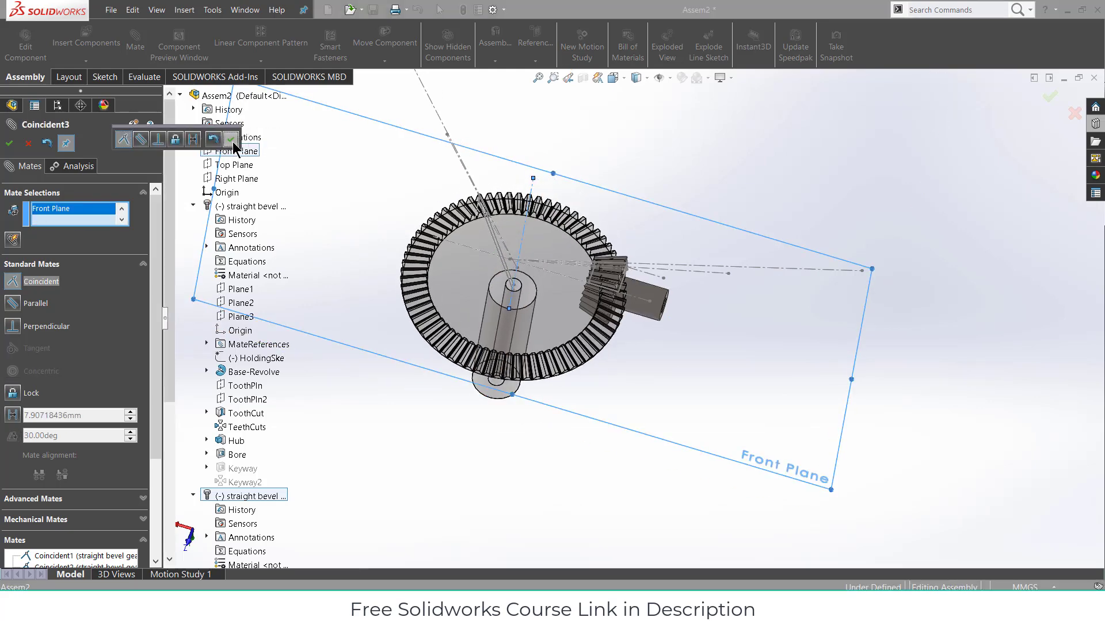
{"action": "left_click", "coordinate": [230, 139]}
{"action": "middle_click_drag", "start_coordinate": [520, 239], "coordinate": [538, 178]}
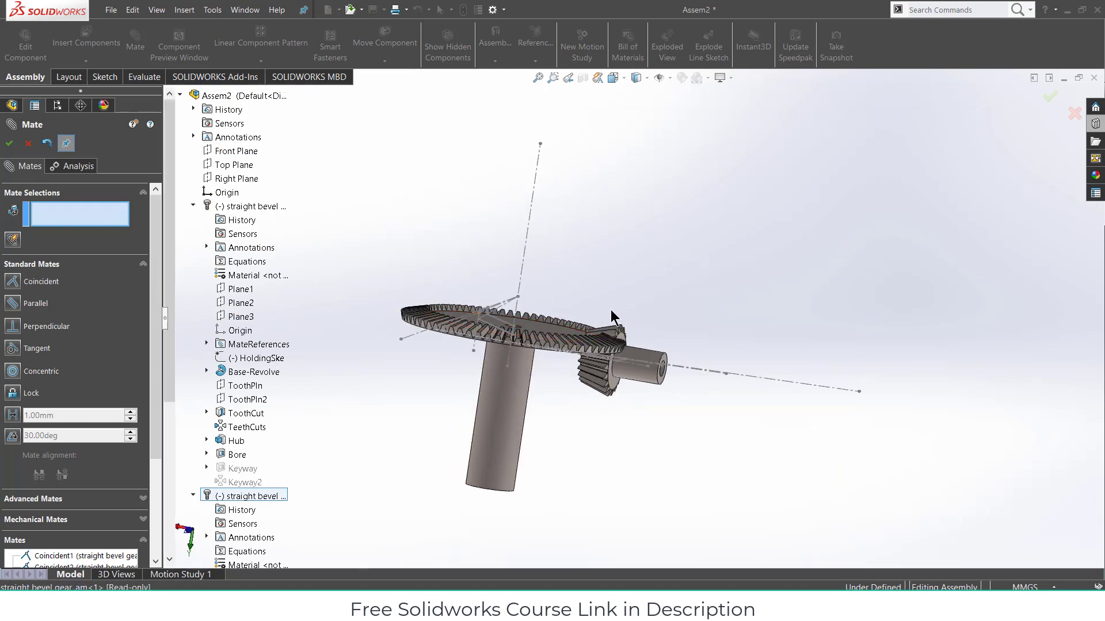
{"action": "middle_click_drag", "start_coordinate": [513, 294], "coordinate": [464, 343]}
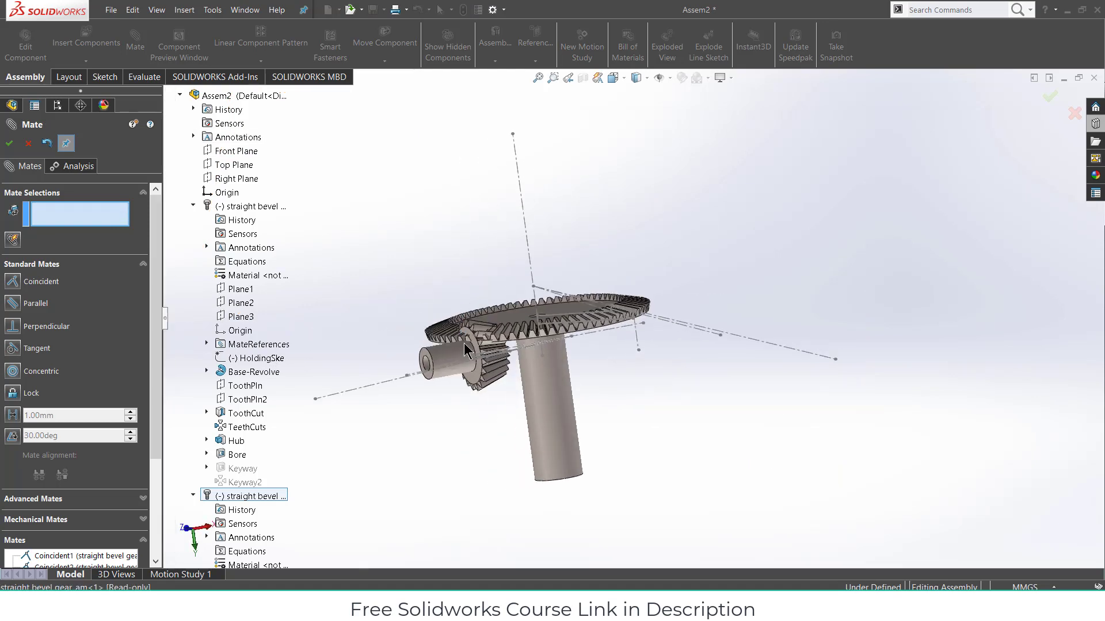
{"action": "left_click", "coordinate": [459, 358]}
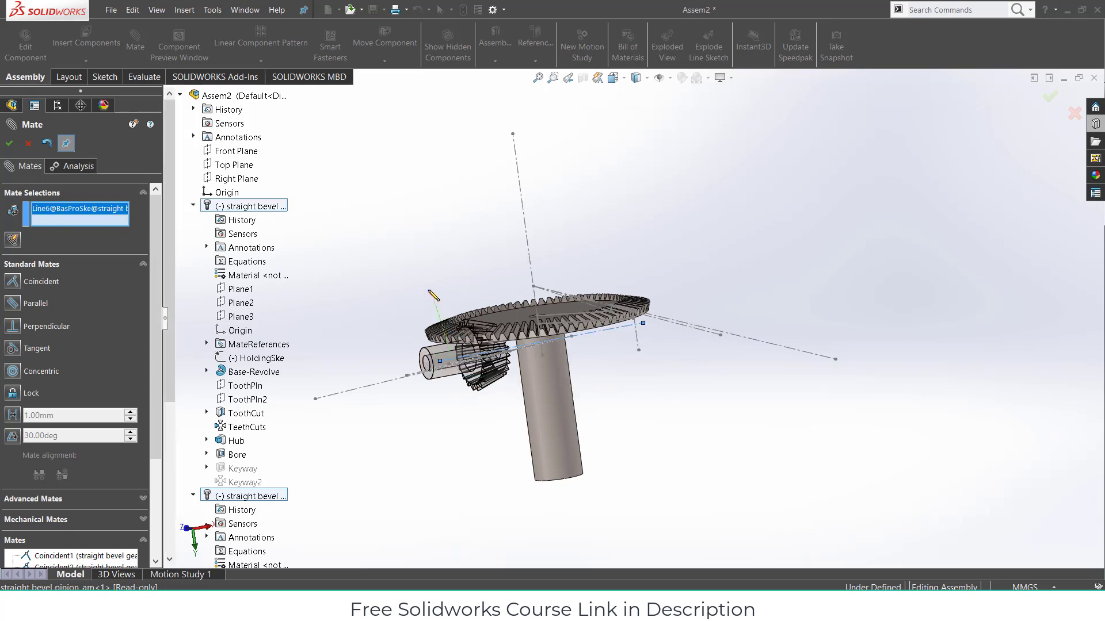
{"action": "left_click", "coordinate": [28, 144]}
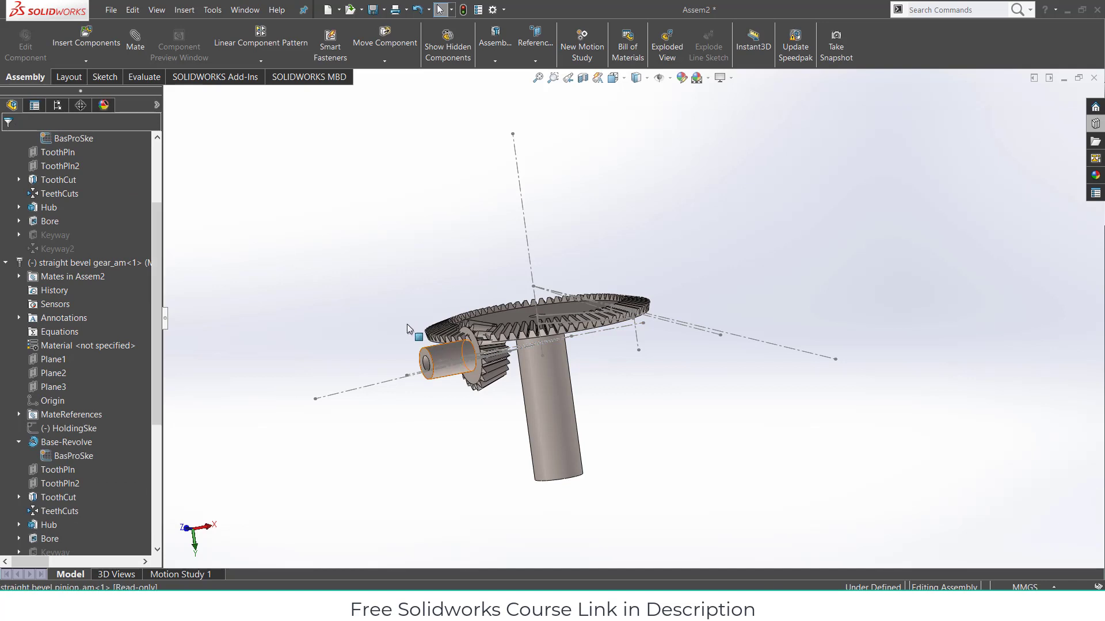
- Select the pinion hub and adjust its position and the view
{"action": "left_click", "coordinate": [449, 350]}
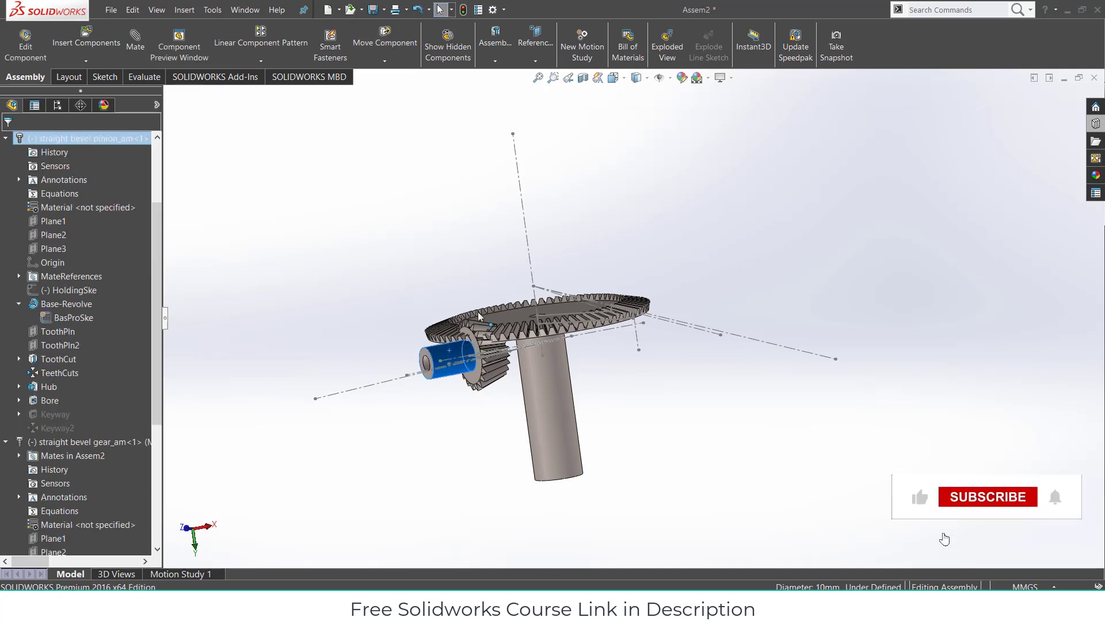
{"action": "left_click", "coordinate": [708, 242]}
{"action": "left_click_drag", "start_coordinate": [438, 350], "coordinate": [388, 305]}
{"action": "left_click", "coordinate": [313, 295]}
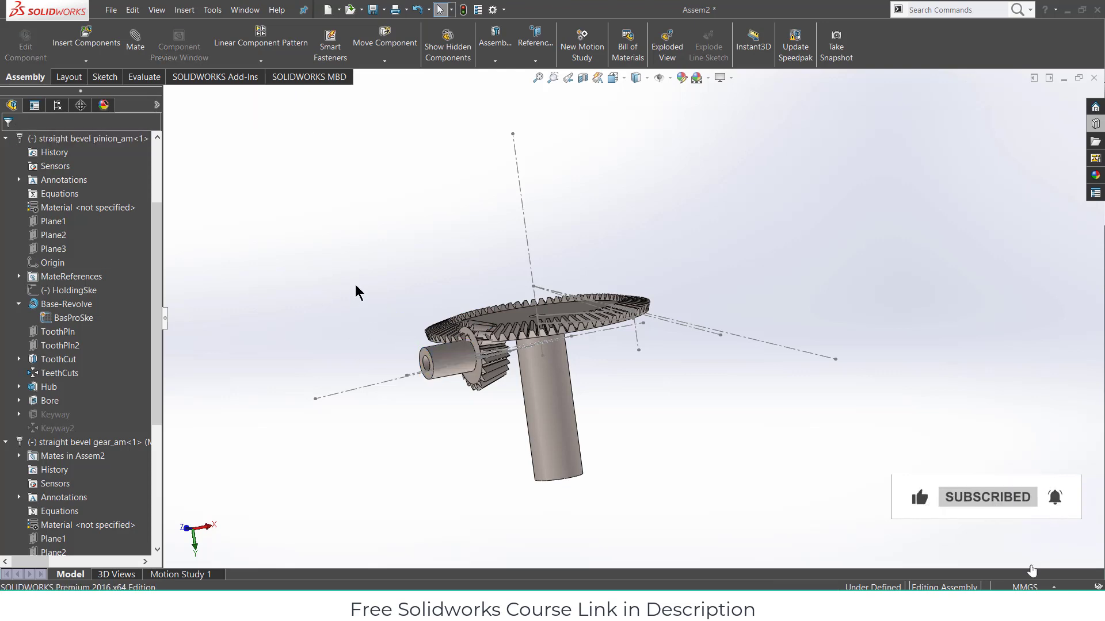
{"action": "middle_click_drag", "start_coordinate": [358, 291], "coordinate": [316, 246]}
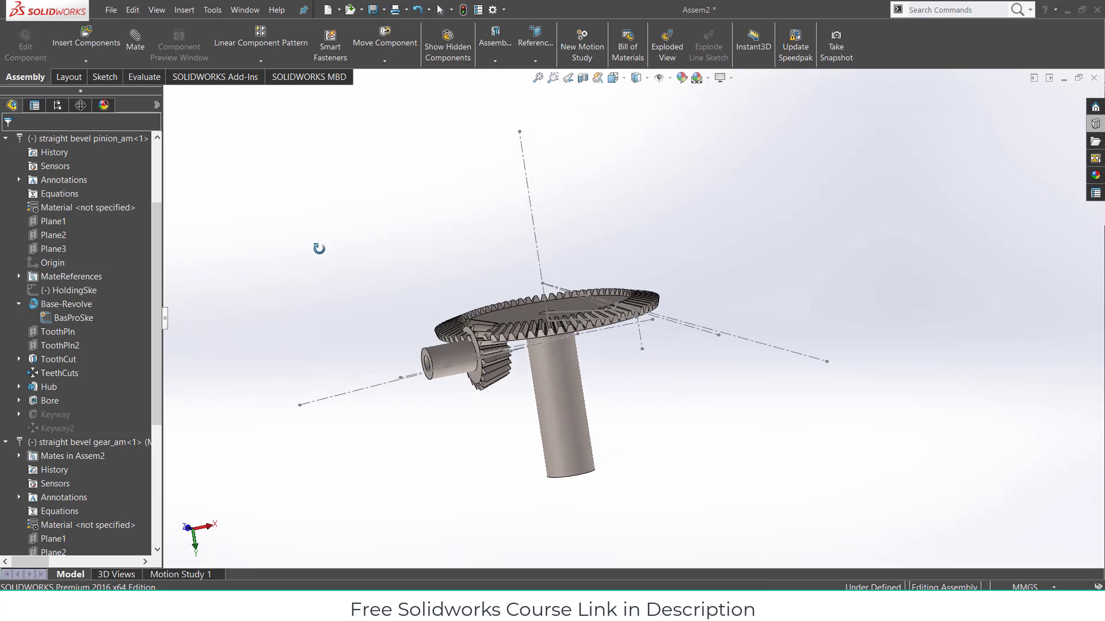
- Add Coincident4 between the pinion's sketch point and Line30, then close Mate
{"action": "left_click", "coordinate": [135, 41]}
{"action": "scroll", "coordinate": [598, 339], "scroll_direction": "down", "scroll_amount": 5}
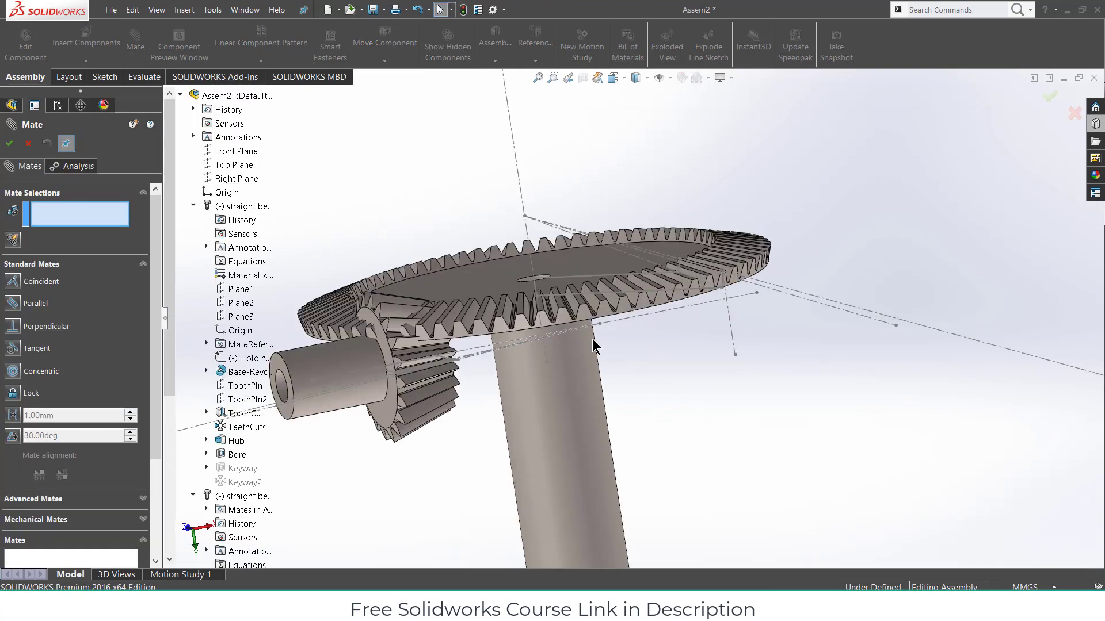
{"action": "left_click", "coordinate": [603, 319]}
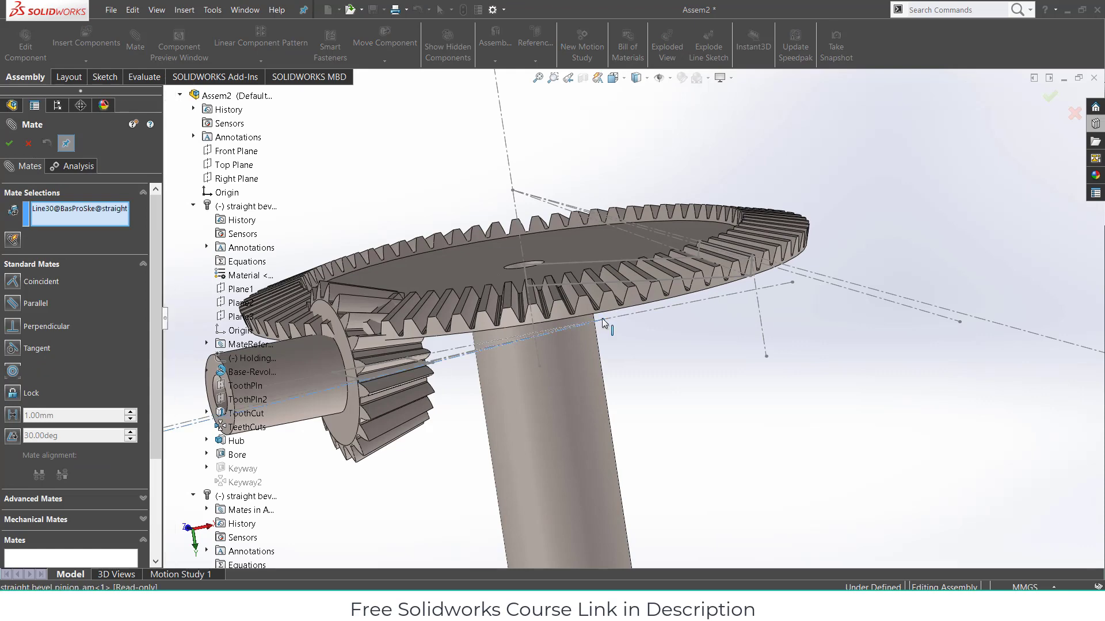
{"action": "scroll", "coordinate": [627, 343], "scroll_direction": "up", "scroll_amount": 2}
{"action": "scroll", "coordinate": [641, 352], "scroll_direction": "up", "scroll_amount": 2}
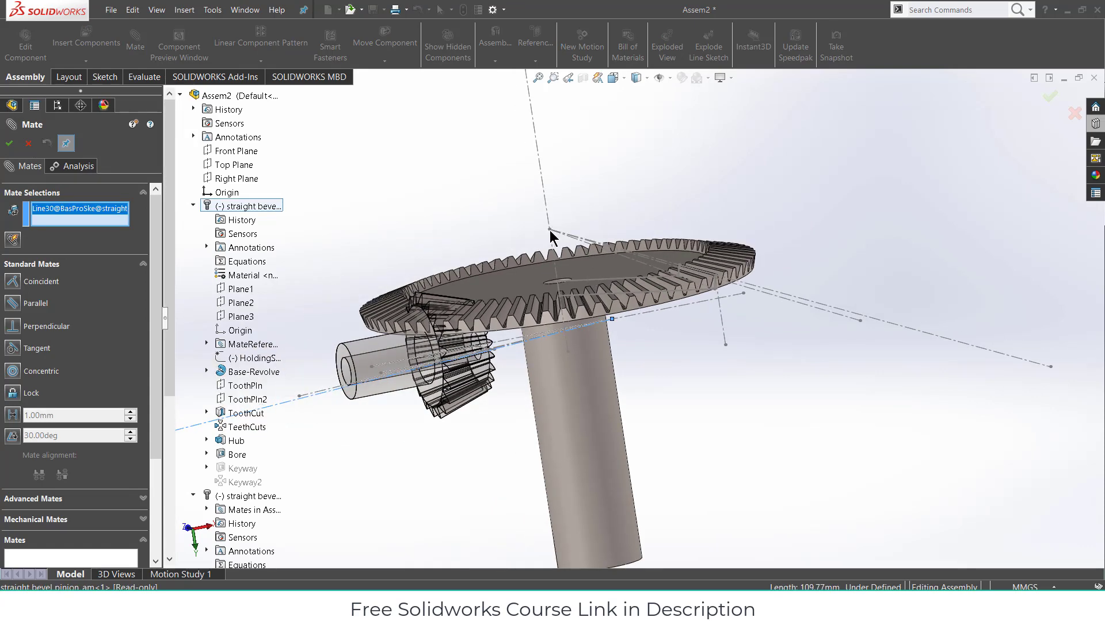
{"action": "left_click", "coordinate": [549, 231]}
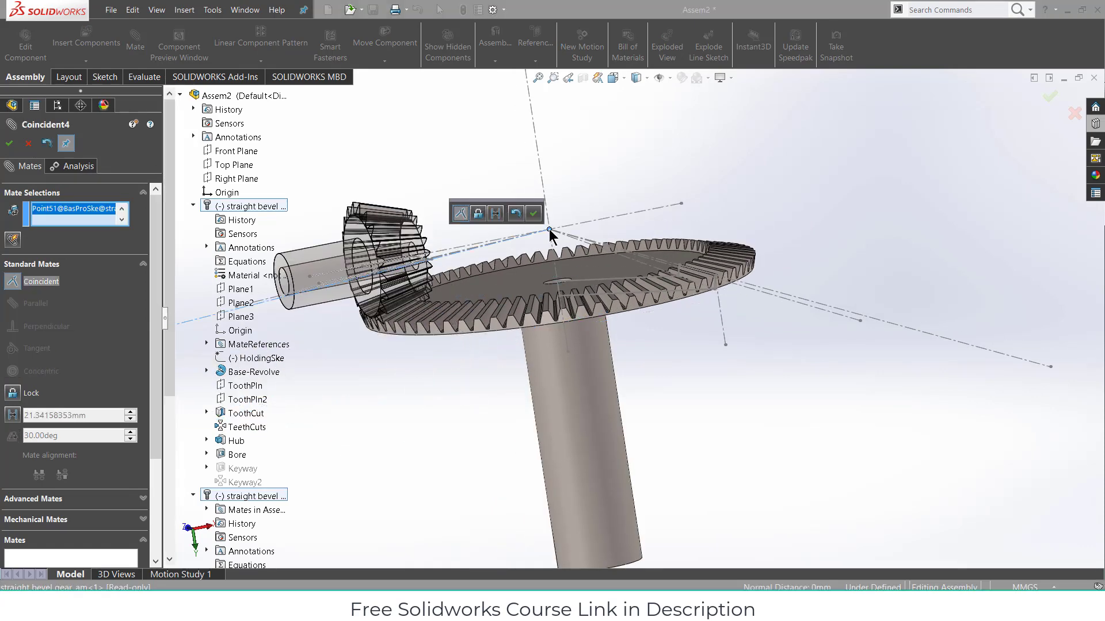
{"action": "left_click", "coordinate": [534, 214]}
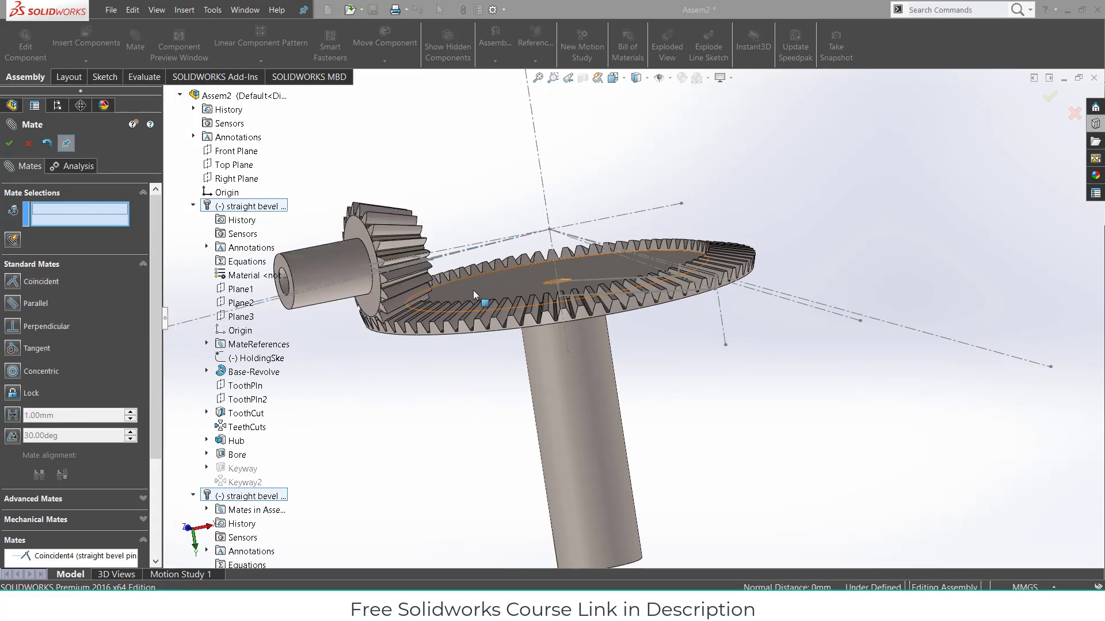
{"action": "middle_click_drag", "start_coordinate": [504, 285], "coordinate": [440, 319]}
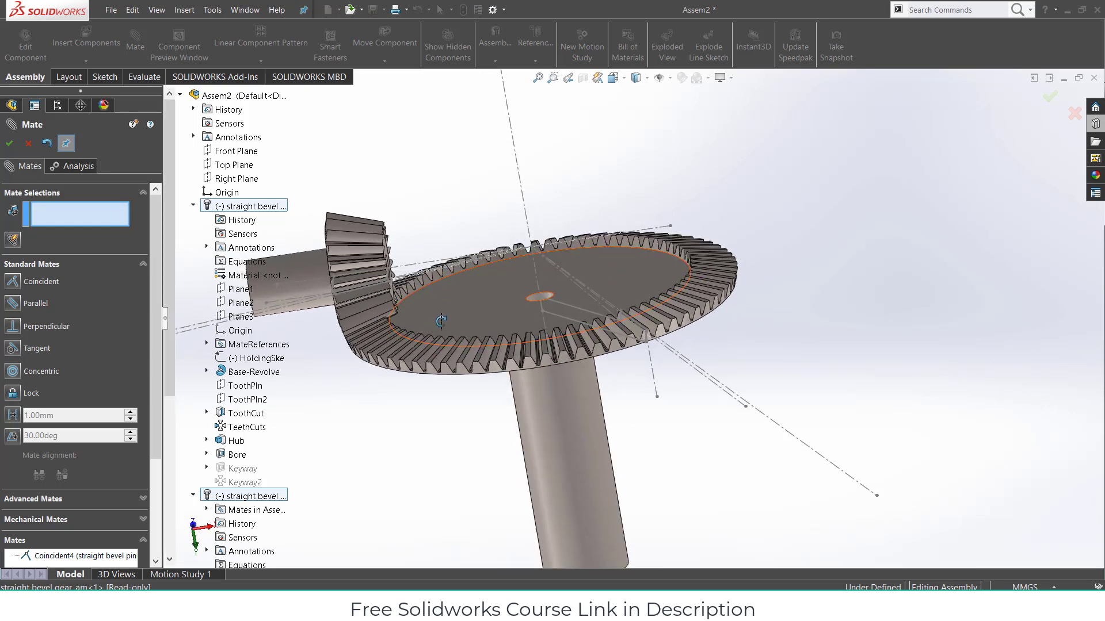
{"action": "scroll", "coordinate": [413, 401], "scroll_direction": "up", "scroll_amount": 1}
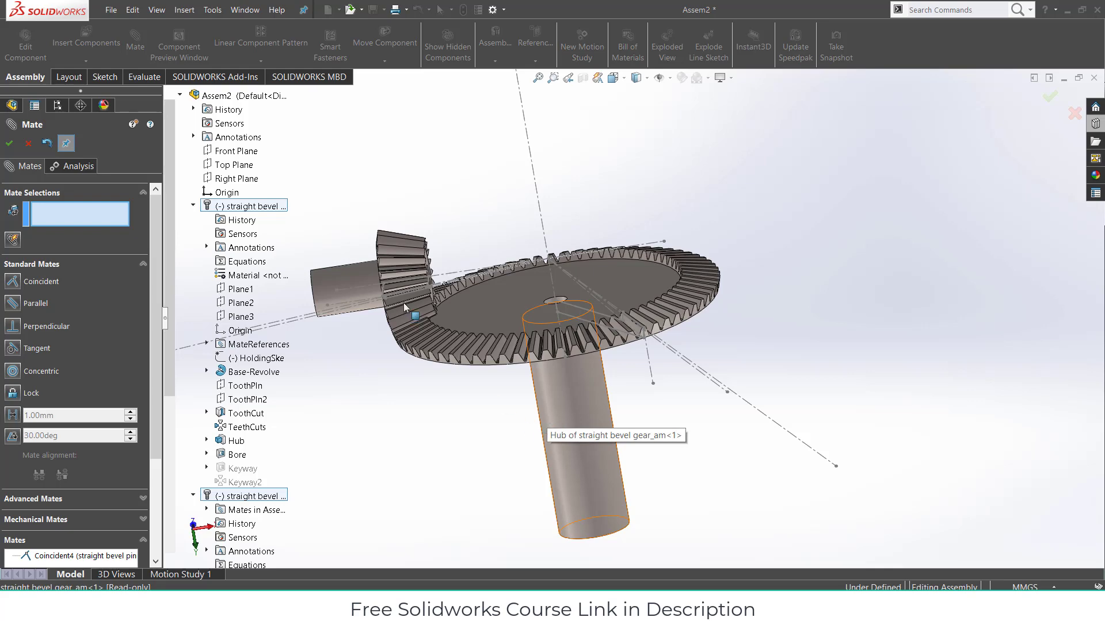
{"action": "middle_click_drag", "start_coordinate": [510, 284], "coordinate": [401, 277]}
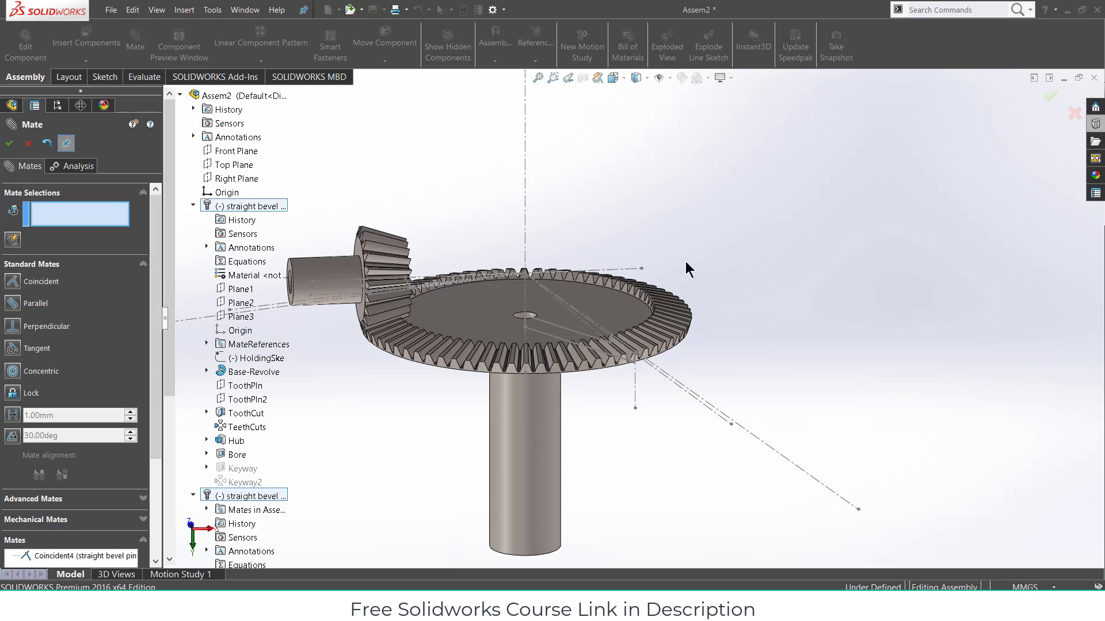
{"action": "left_click", "coordinate": [29, 144]}
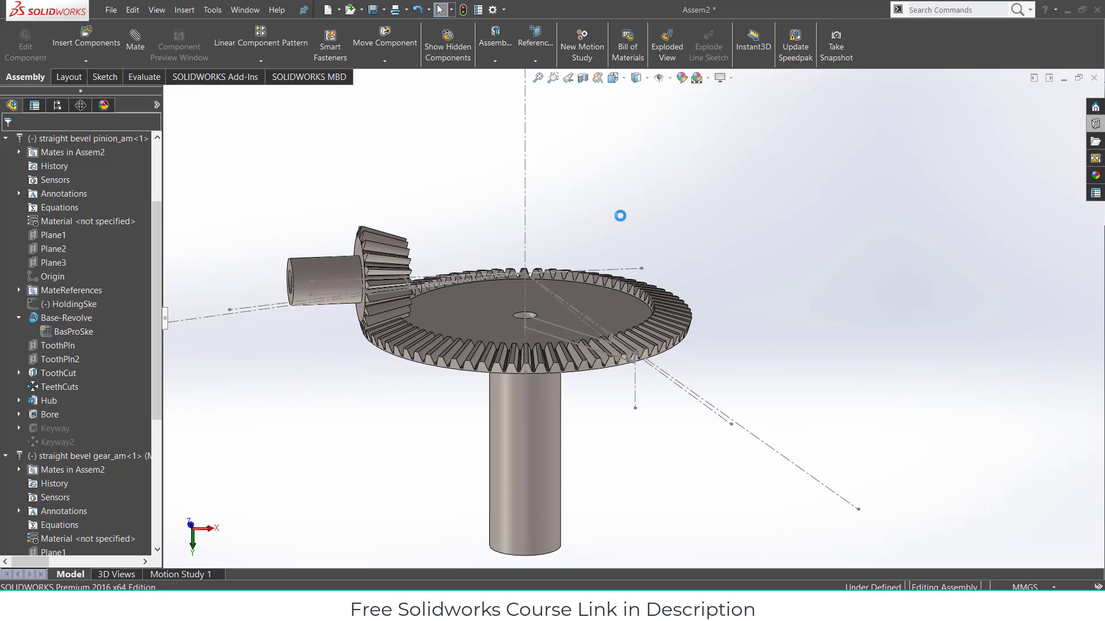
- Circularly pattern the pinion around the large gear's central axis with 4 equally spaced instances
{"action": "middle_click_drag", "start_coordinate": [522, 199], "coordinate": [456, 209]}
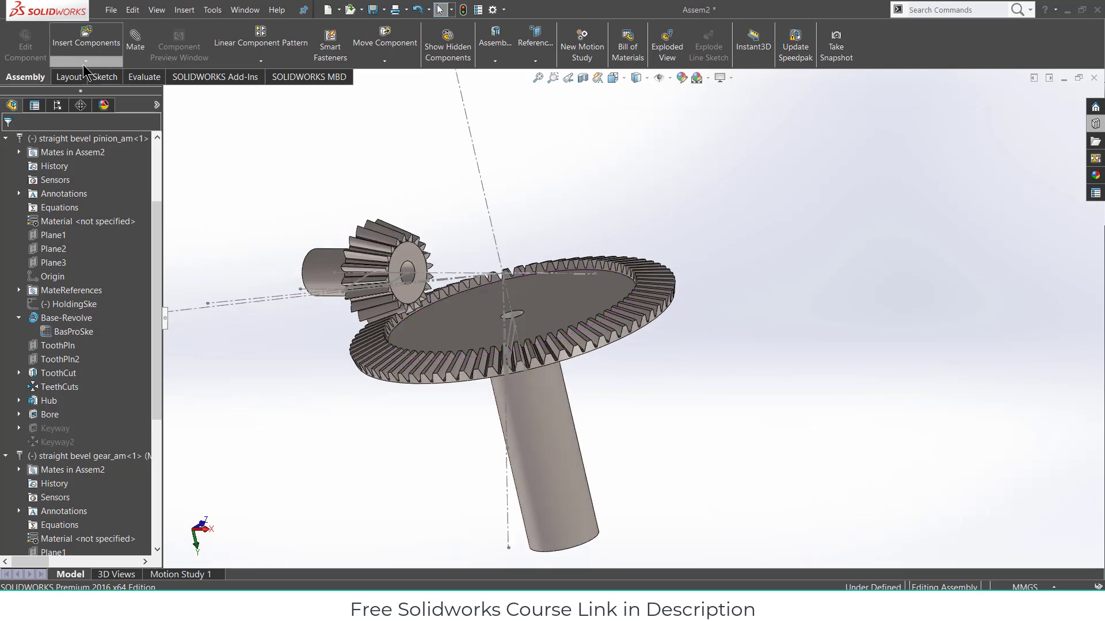
{"action": "left_click", "coordinate": [261, 64]}
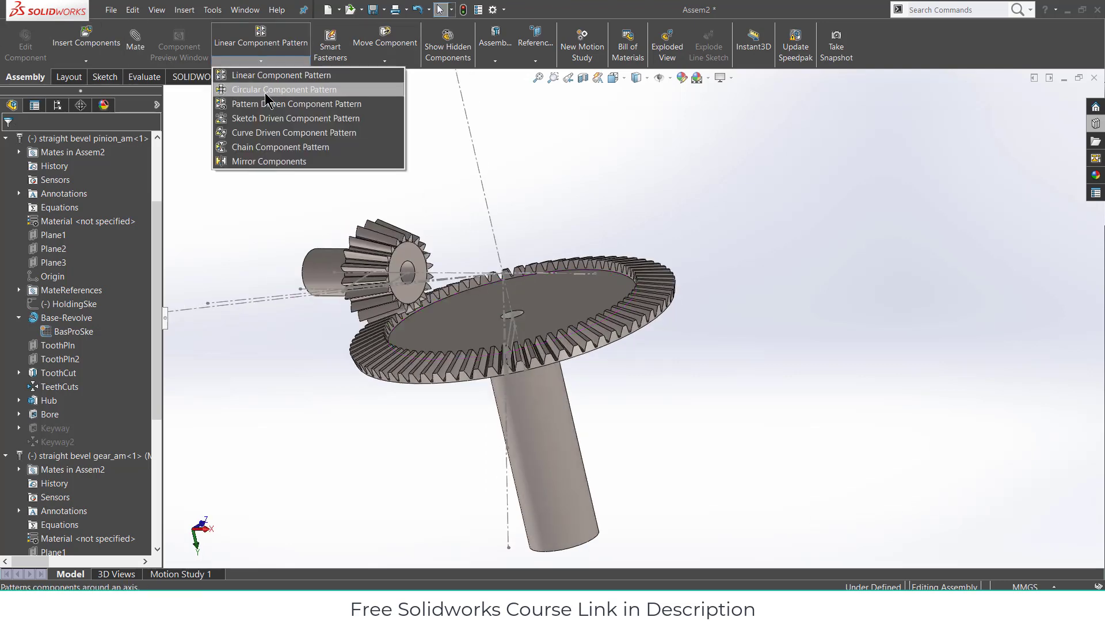
{"action": "left_click", "coordinate": [265, 92]}
{"action": "left_click", "coordinate": [104, 181]}
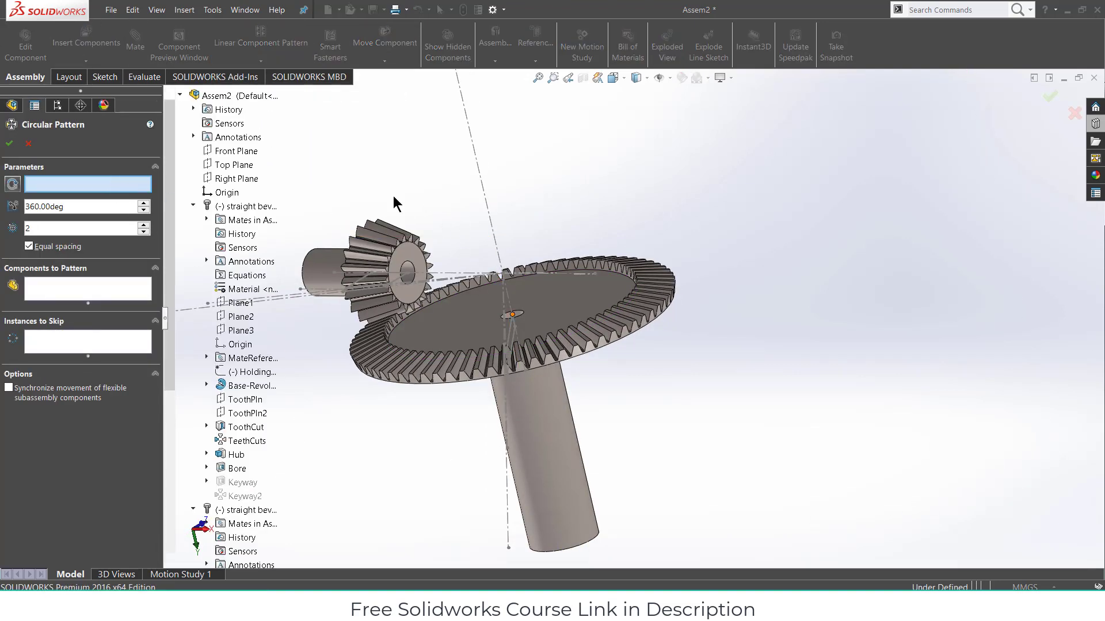
{"action": "left_click", "coordinate": [489, 214]}
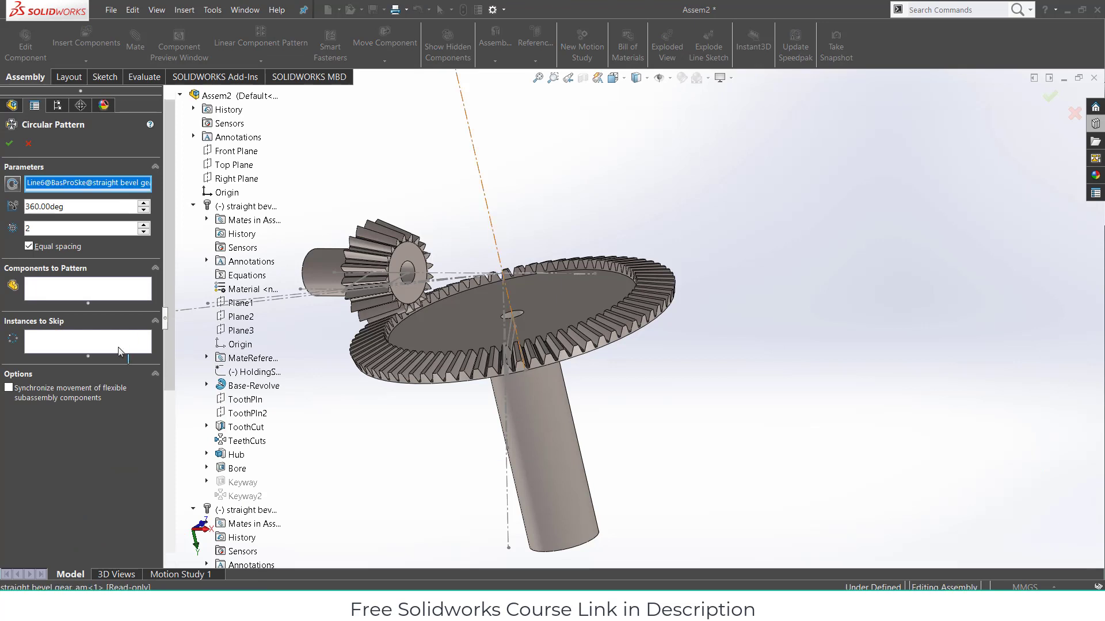
{"action": "left_click", "coordinate": [105, 285]}
{"action": "left_click", "coordinate": [315, 266]}
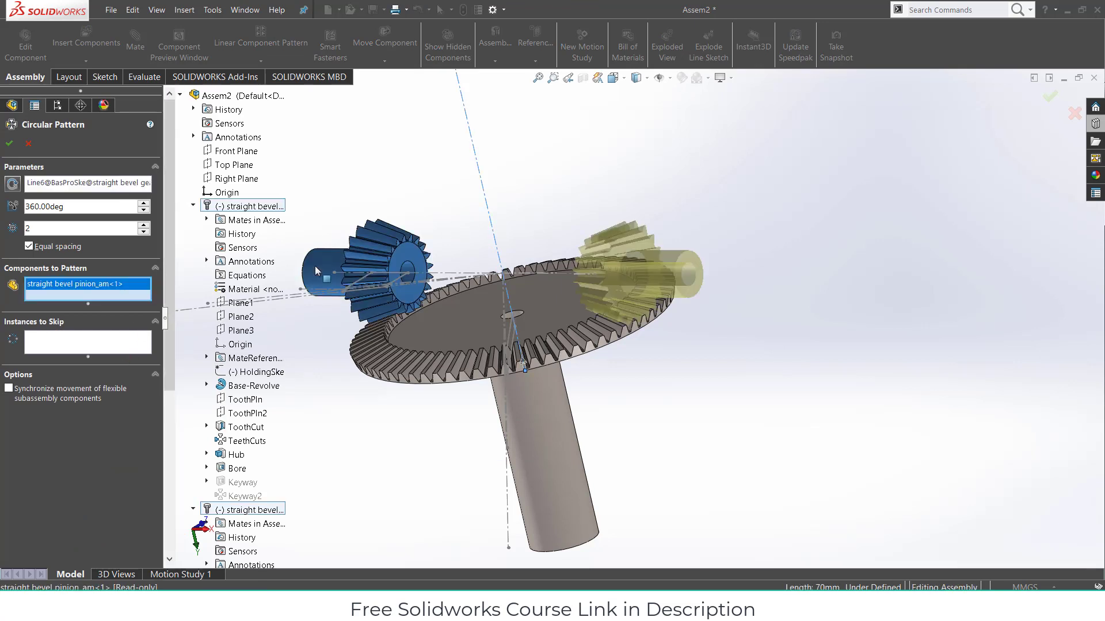
{"action": "left_click", "coordinate": [144, 225]}
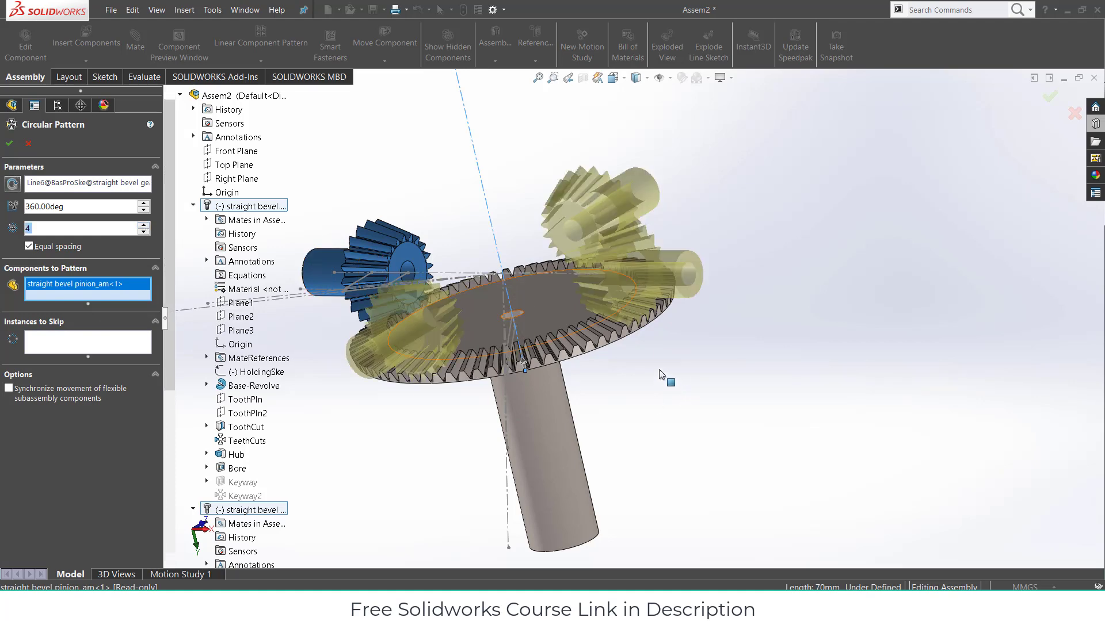
{"action": "middle_click_drag", "start_coordinate": [605, 373], "coordinate": [710, 311]}
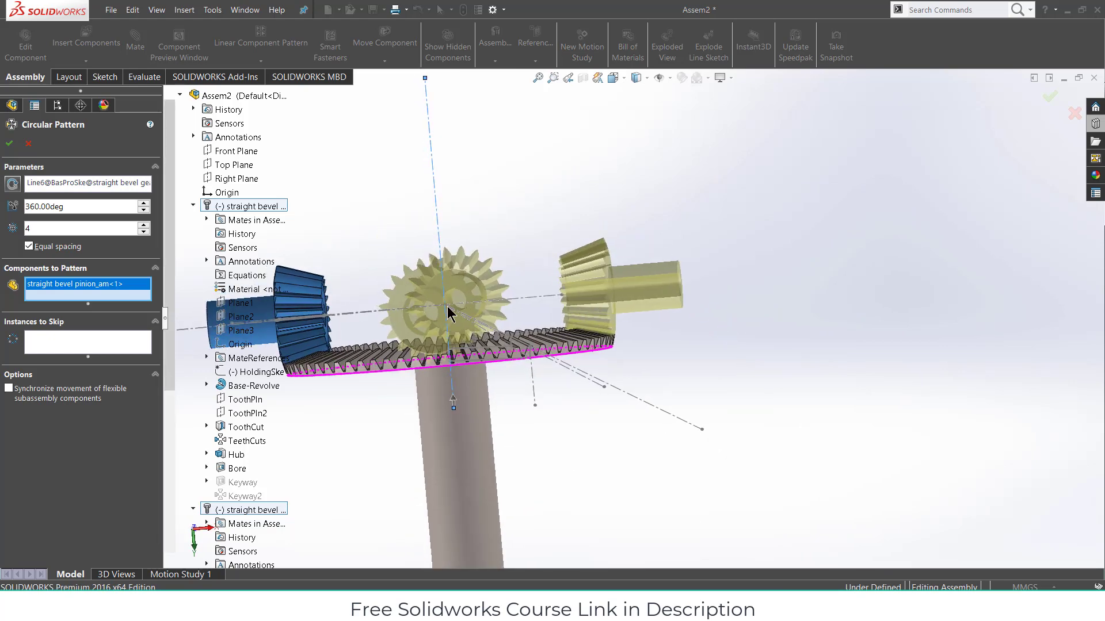
{"action": "middle_click_drag", "start_coordinate": [501, 295], "coordinate": [560, 293]}
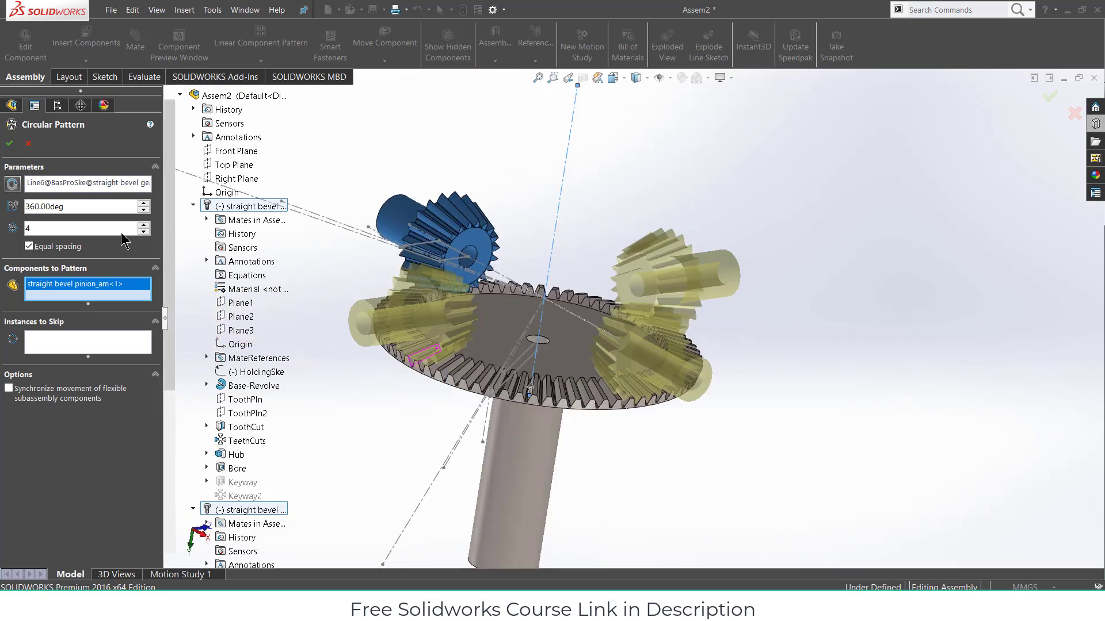
{"action": "left_click", "coordinate": [10, 145]}
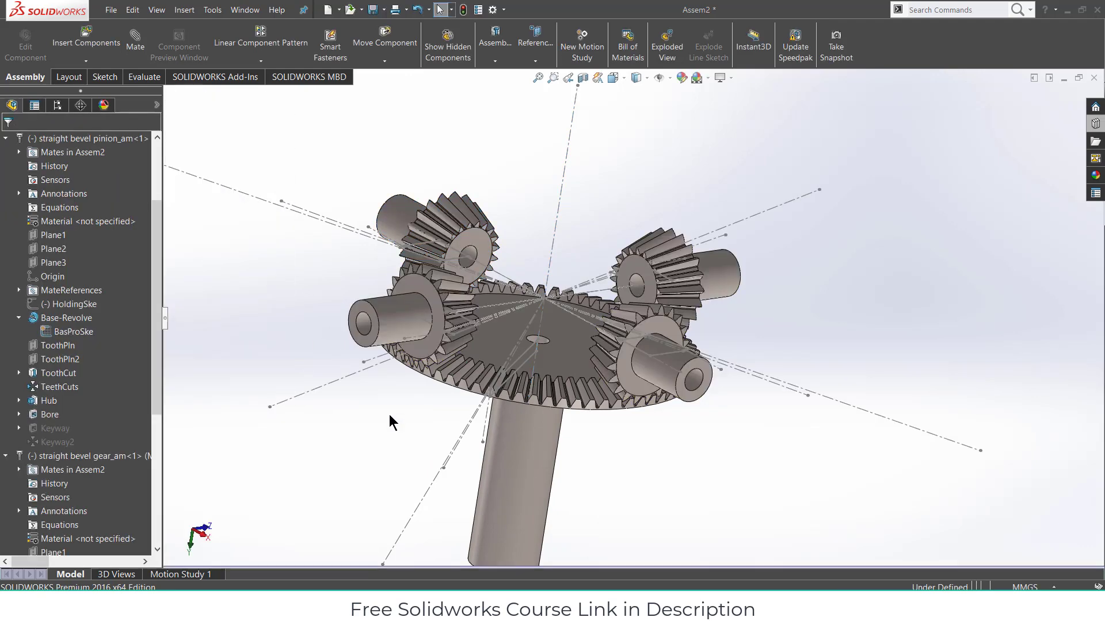
- Dissolve LocalCirPattern1 into separate pinion components
{"action": "scroll", "coordinate": [50, 490], "scroll_direction": "down", "scroll_amount": 3}
{"action": "scroll", "coordinate": [49, 490], "scroll_direction": "down", "scroll_amount": 1}
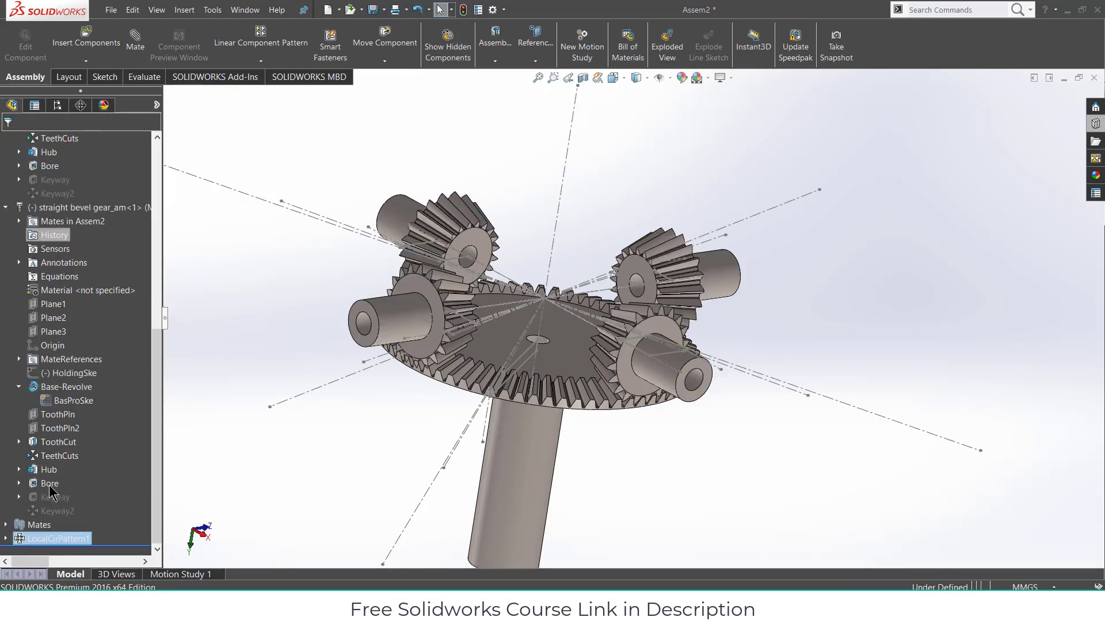
{"action": "right_click", "coordinate": [40, 540]}
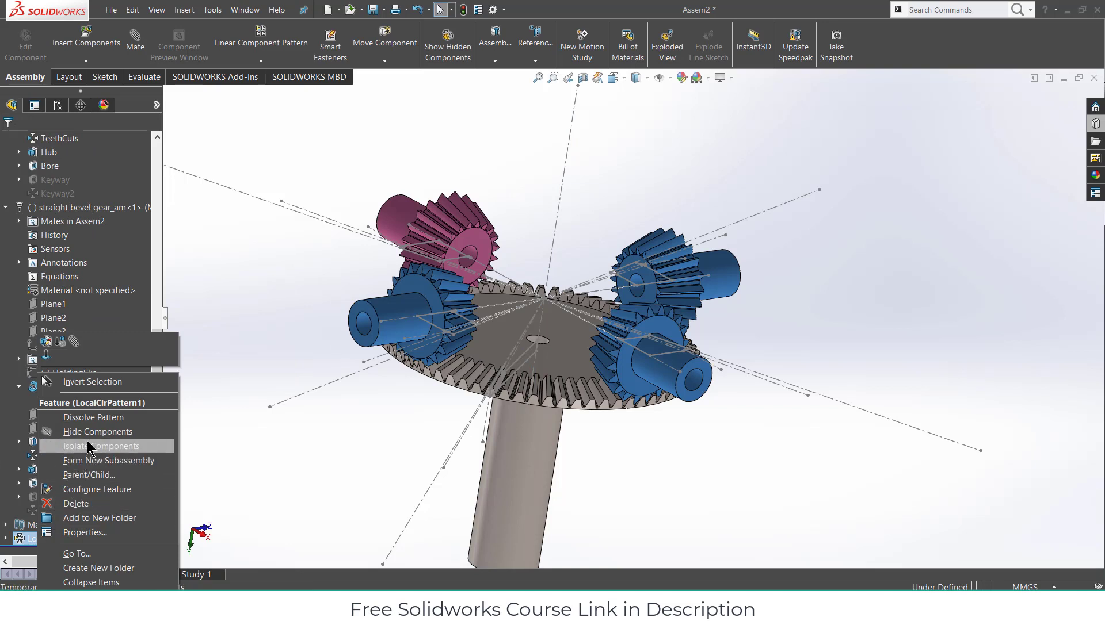
{"action": "left_click", "coordinate": [93, 418]}
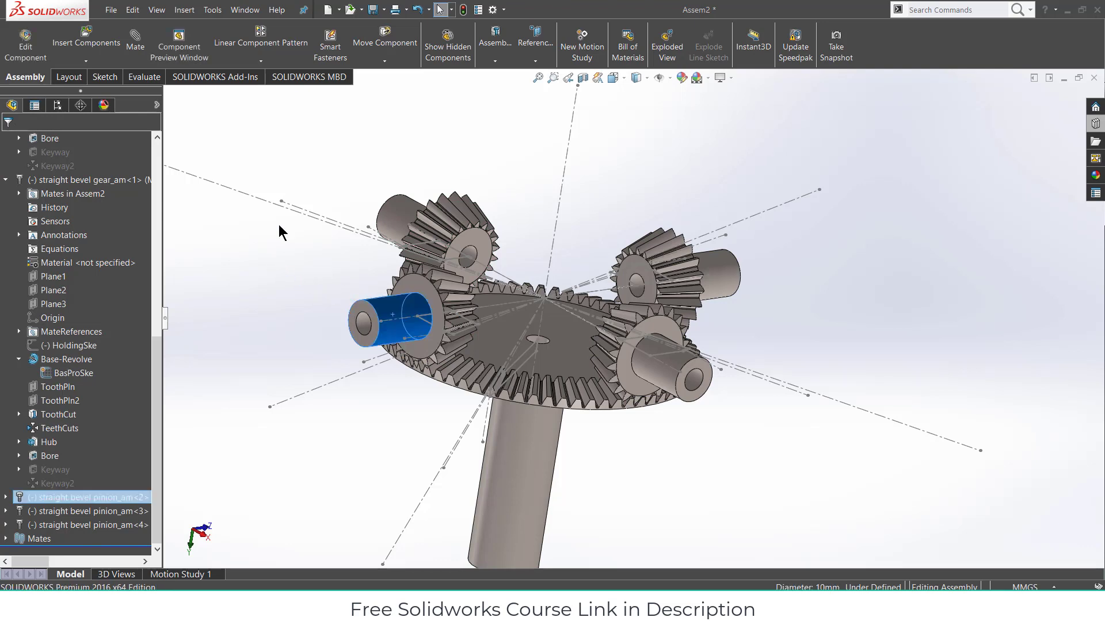
- Free-drag one pinion to the left, away from the ring gear
{"action": "left_click", "coordinate": [384, 41]}
{"action": "left_click_drag", "start_coordinate": [394, 300], "coordinate": [321, 208]}
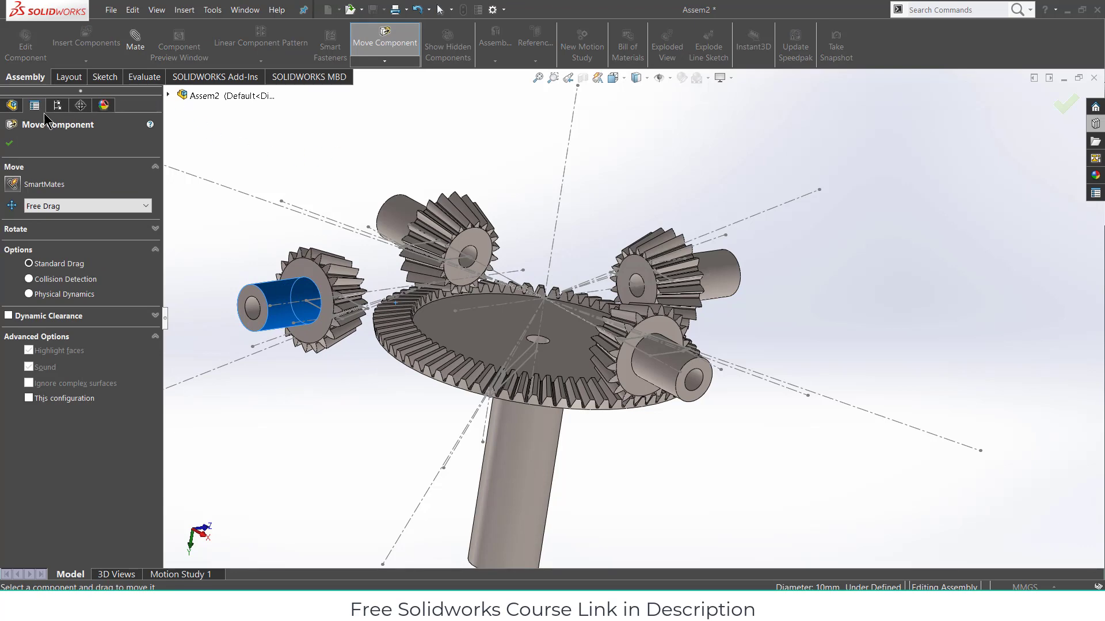
{"action": "left_click", "coordinate": [10, 144]}
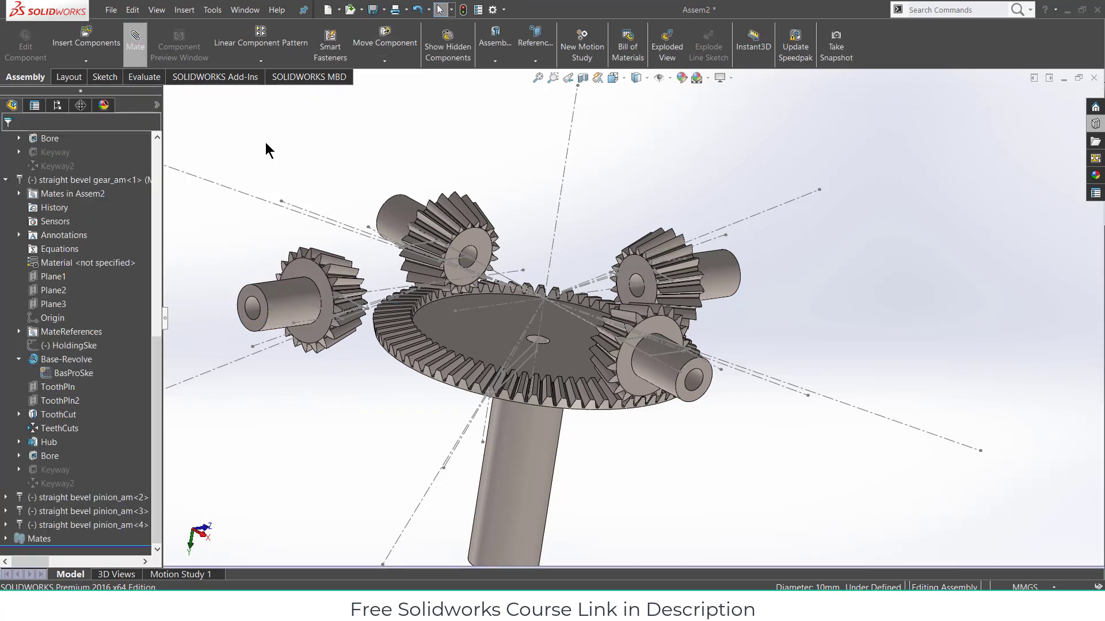
- Mate the loose pinion's point coincident with the gear centre point, test its freedom, and close Mate
{"action": "middle_click_drag", "start_coordinate": [348, 306], "coordinate": [422, 292]}
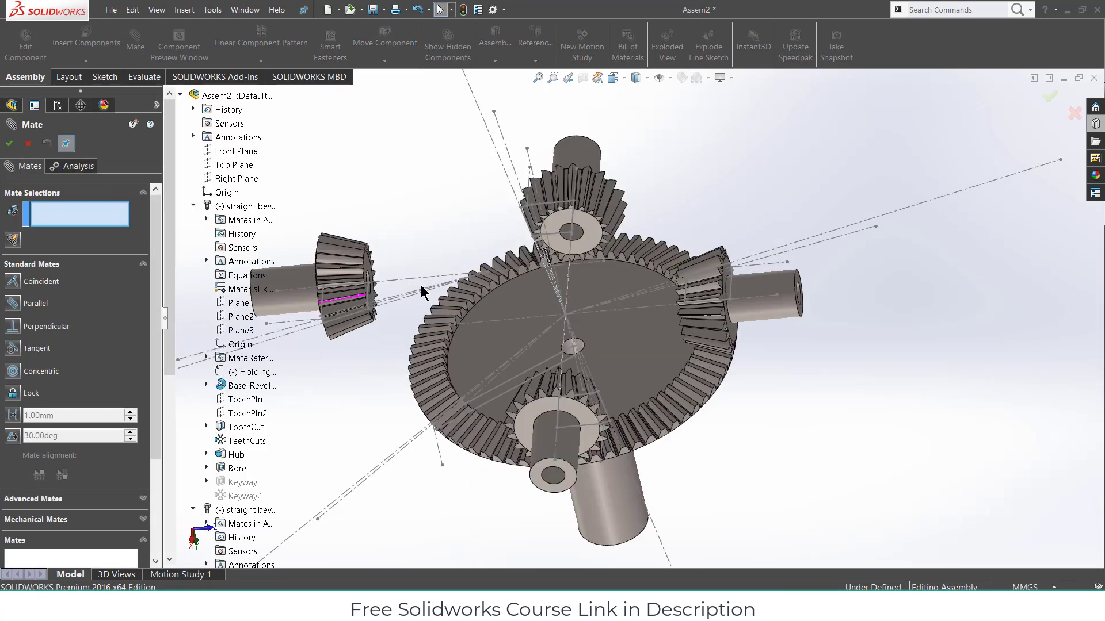
{"action": "left_click", "coordinate": [490, 271]}
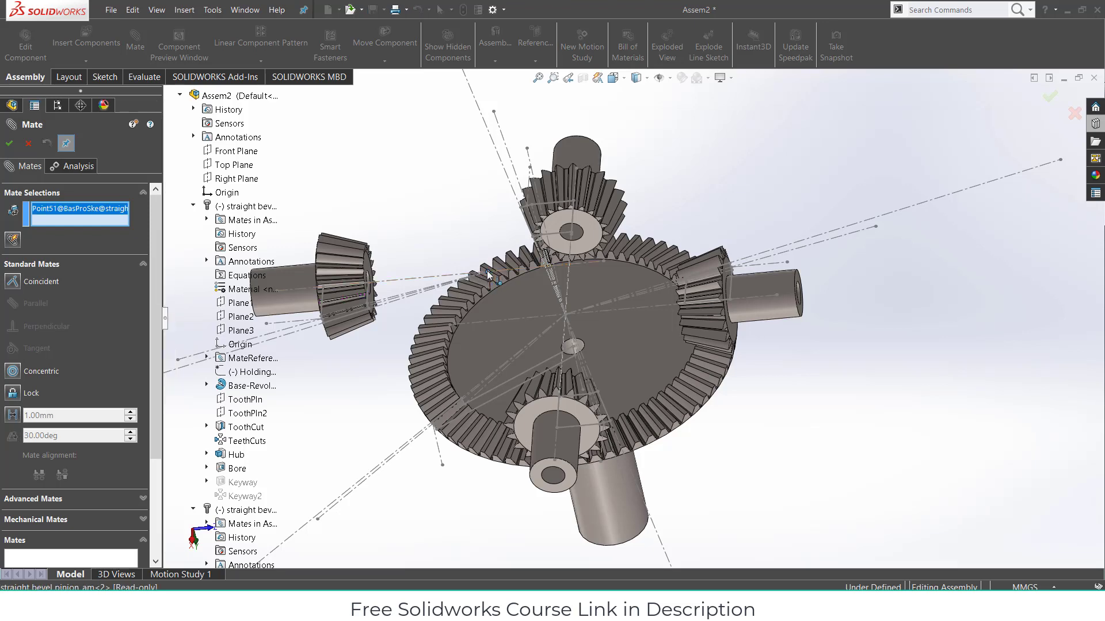
{"action": "left_click", "coordinate": [566, 315]}
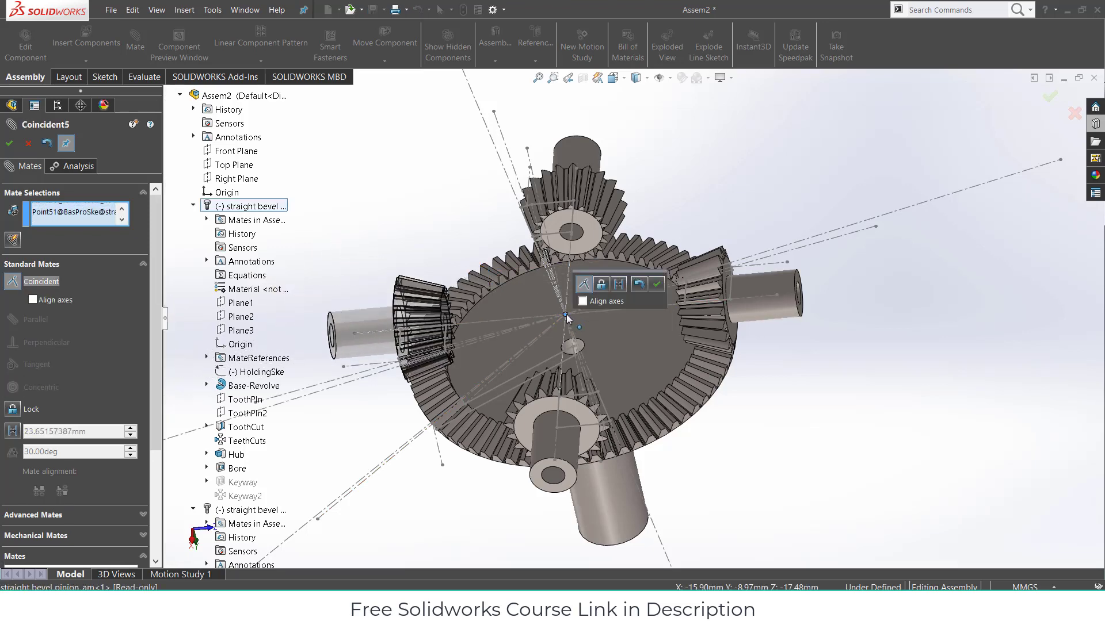
{"action": "left_click", "coordinate": [656, 284]}
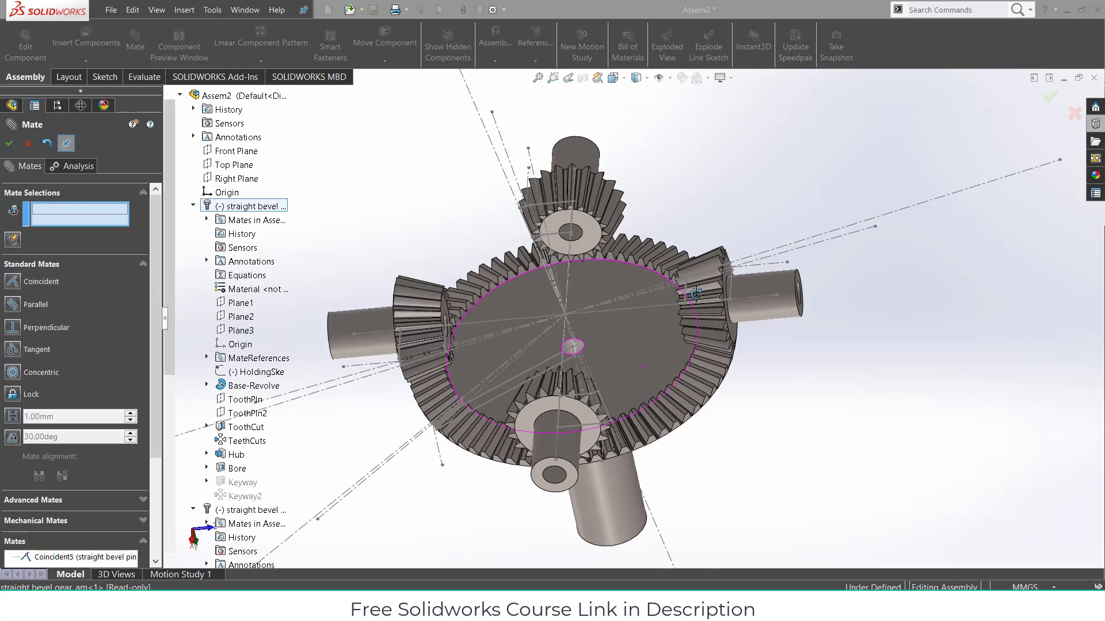
{"action": "middle_click_drag", "start_coordinate": [695, 294], "coordinate": [527, 312]}
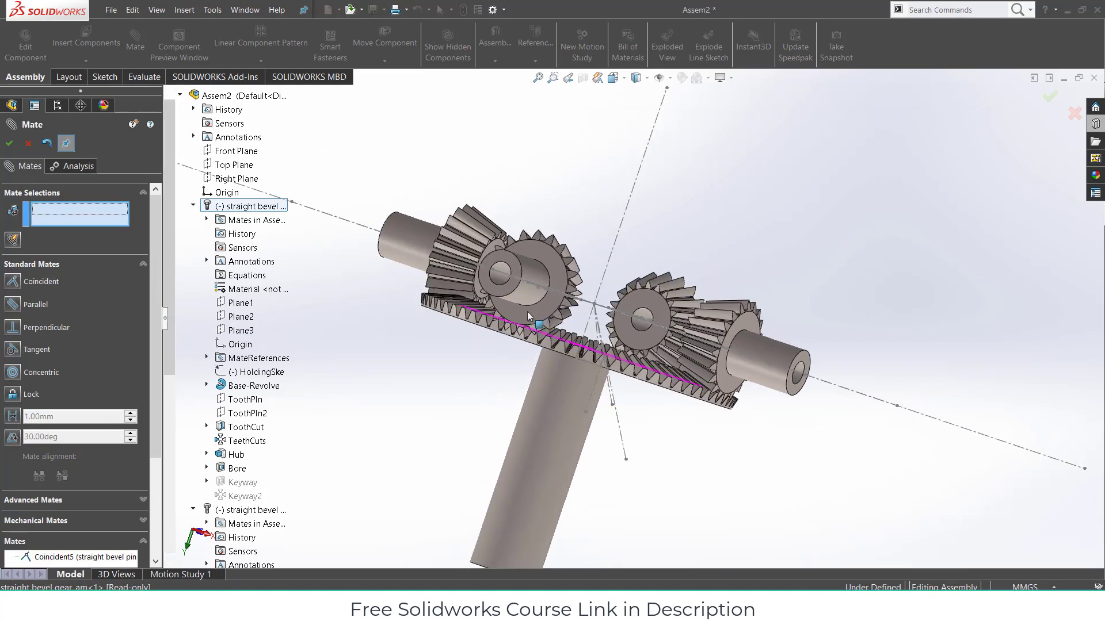
{"action": "scroll", "coordinate": [528, 313], "scroll_direction": "down", "scroll_amount": 5}
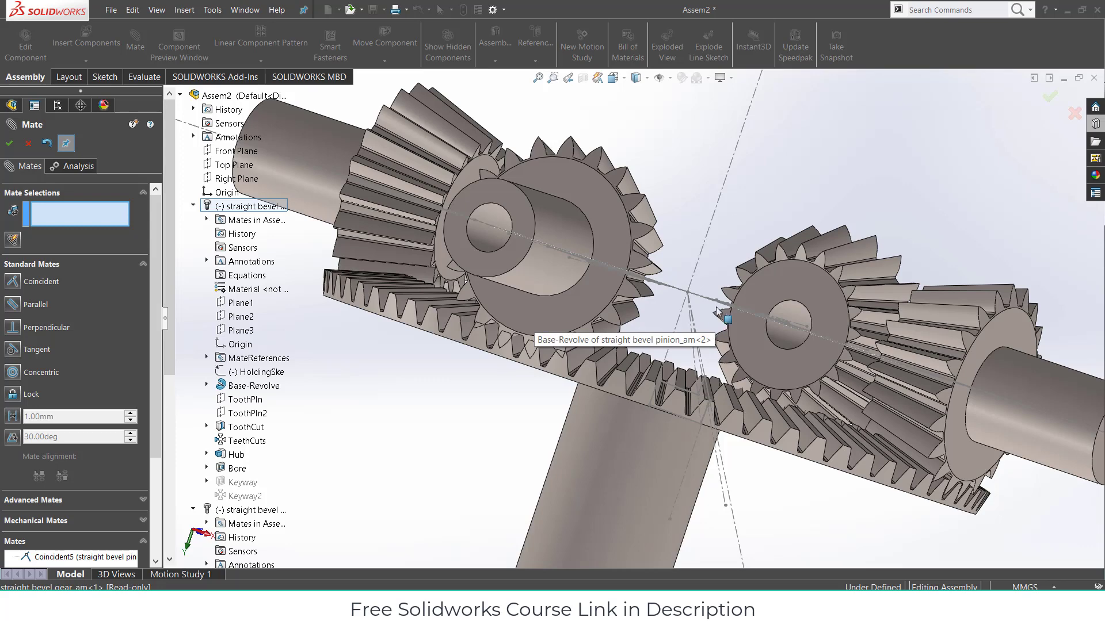
{"action": "middle_click_drag", "start_coordinate": [534, 316], "coordinate": [507, 282]}
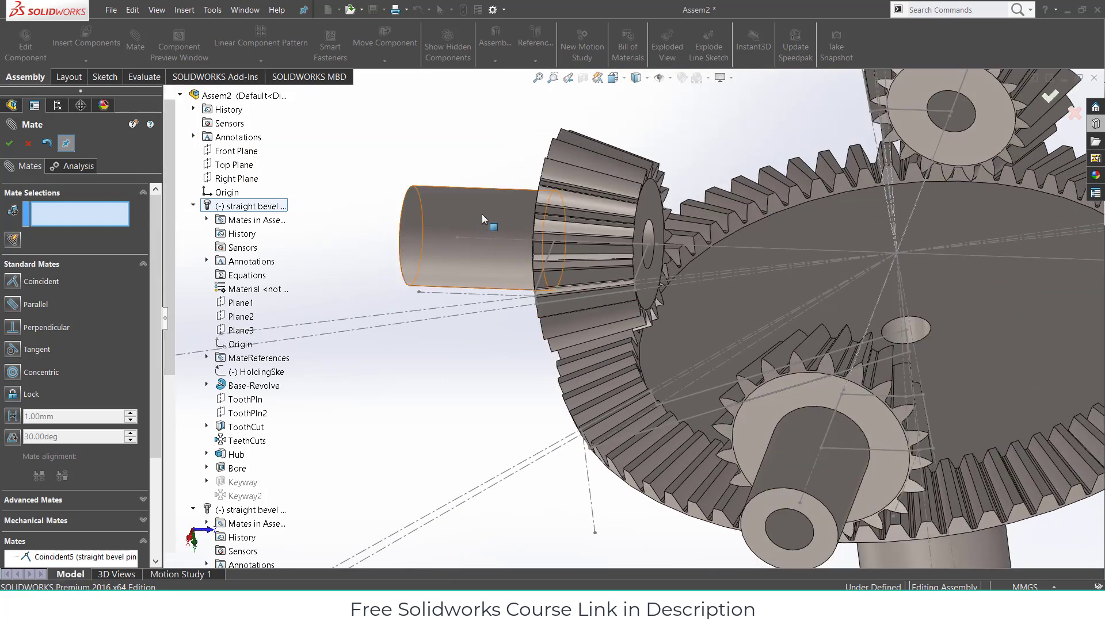
{"action": "mouse_move", "coordinate": [485, 199]}
{"action": "left_mouse_down"}
{"action": "mouse_move", "coordinate": [477, 179]}
{"action": "mouse_move", "coordinate": [473, 188]}
{"action": "left_mouse_up"}
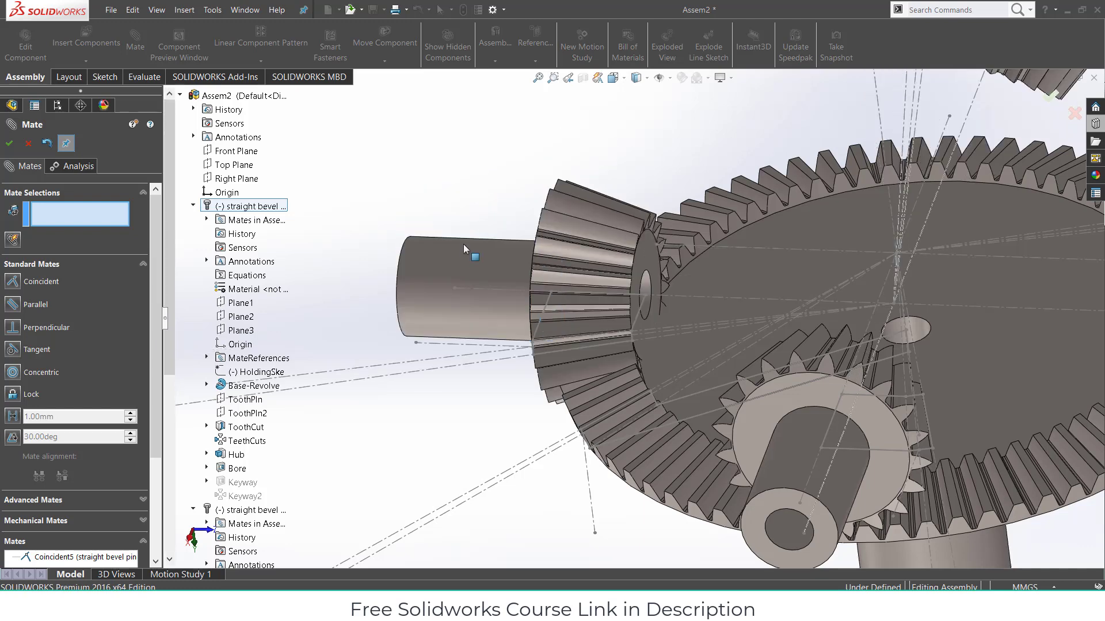
{"action": "scroll", "coordinate": [686, 201], "scroll_direction": "up", "scroll_amount": 2}
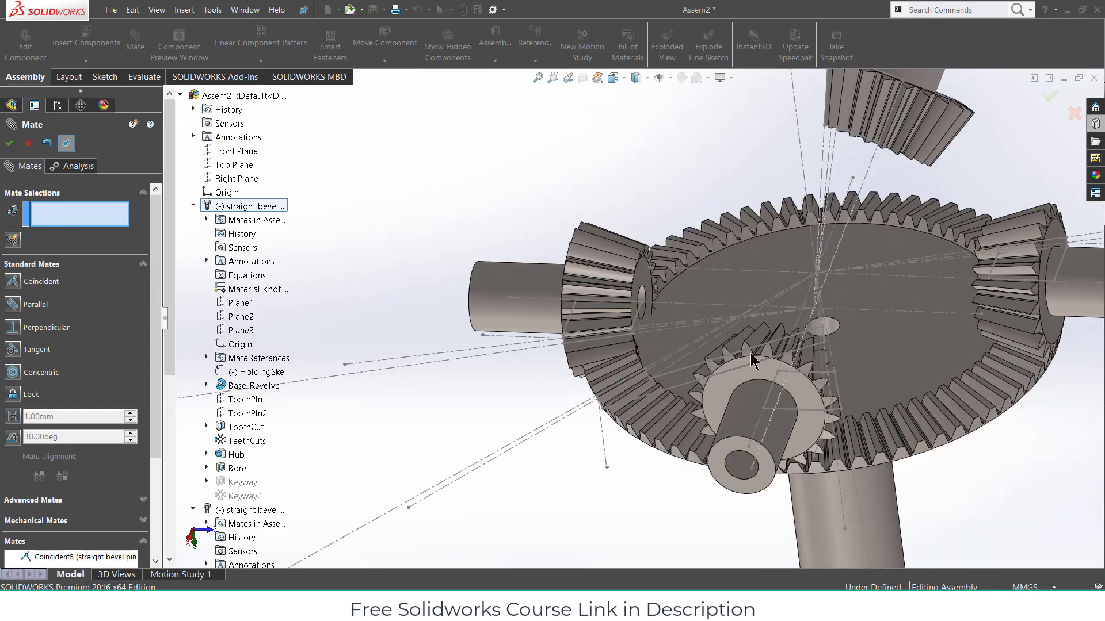
{"action": "left_click", "coordinate": [9, 143]}
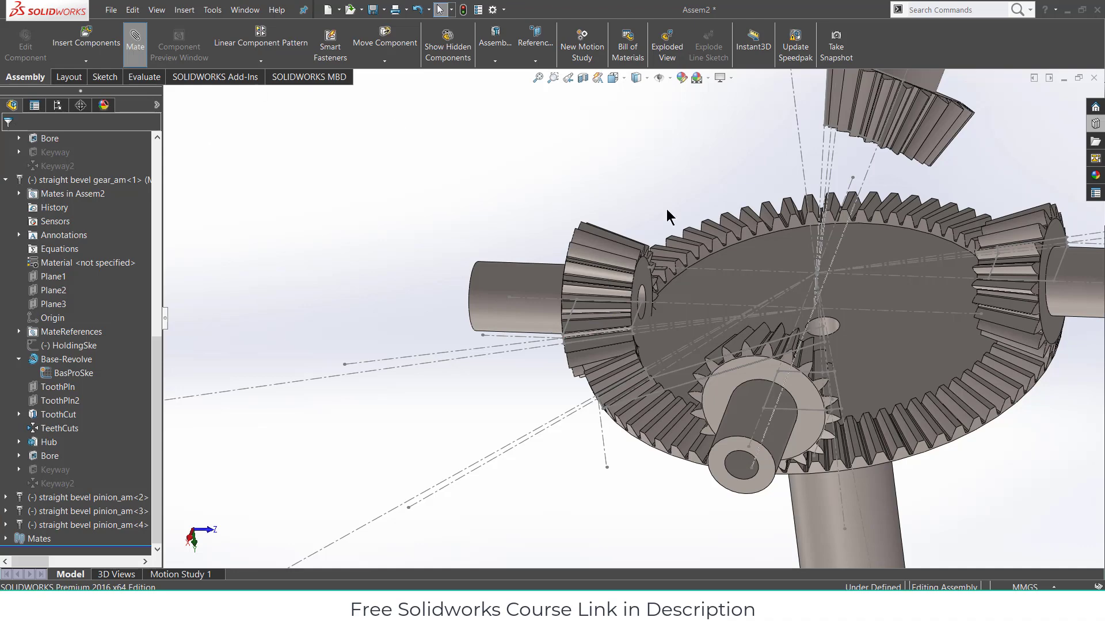
- Mate the pinion's axis coincident with the Right Plane
{"action": "left_click", "coordinate": [679, 304]}
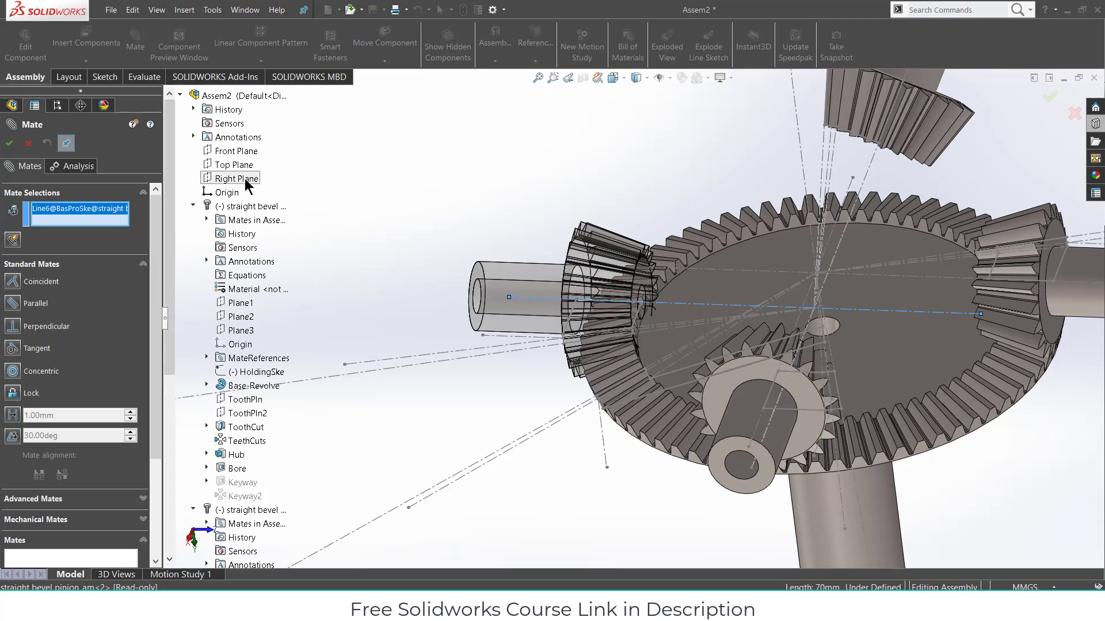
{"action": "scroll", "coordinate": [864, 312], "scroll_direction": "up", "scroll_amount": 3}
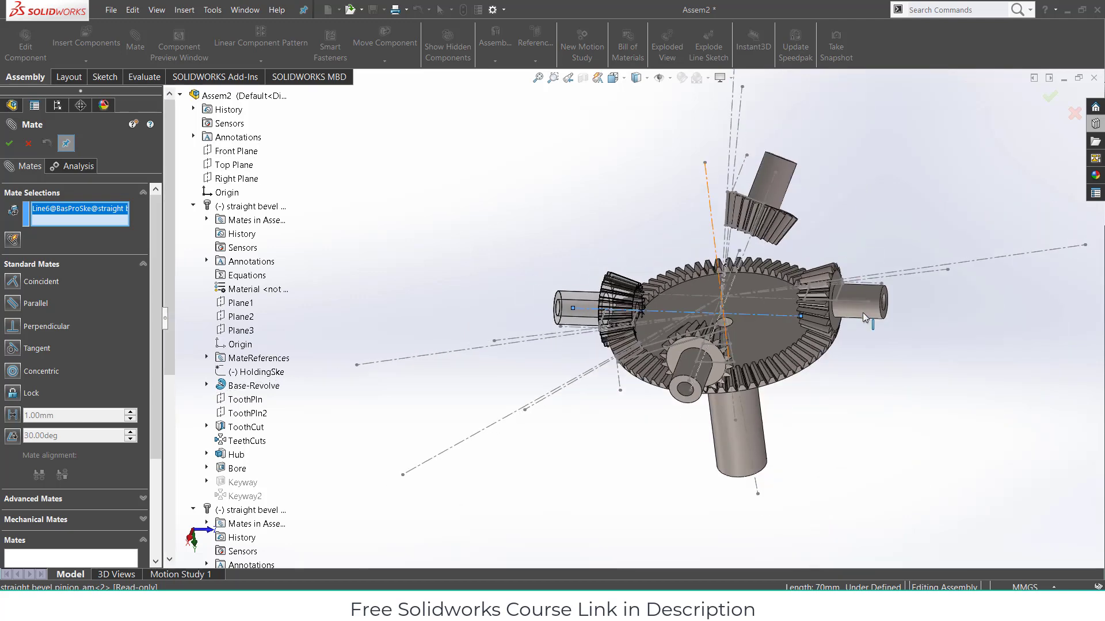
{"action": "left_click", "coordinate": [235, 179]}
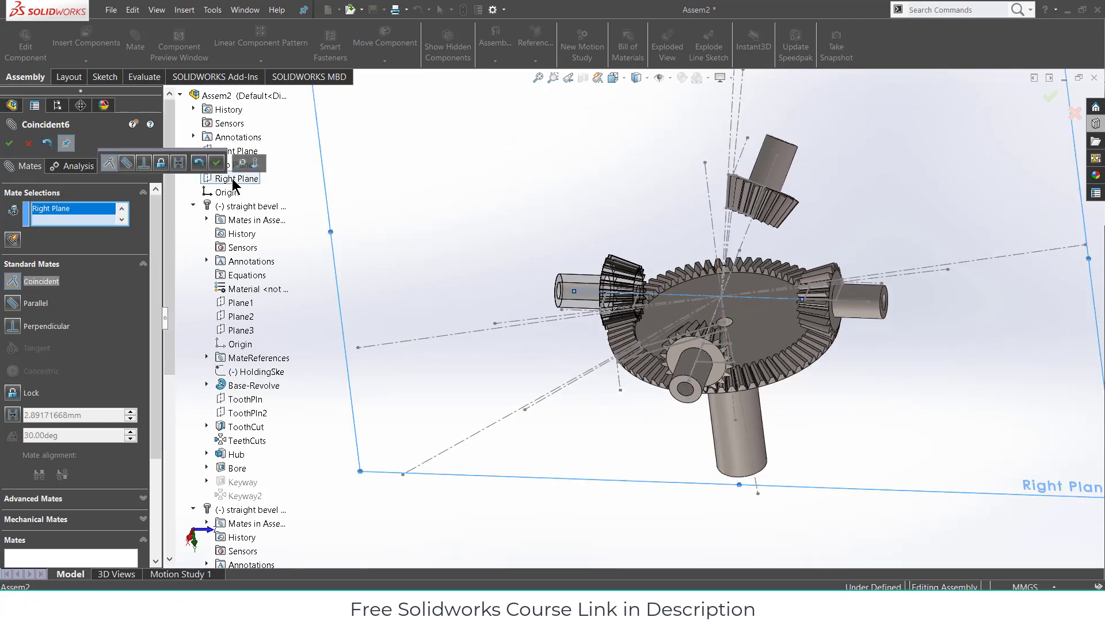
{"action": "left_click", "coordinate": [216, 162]}
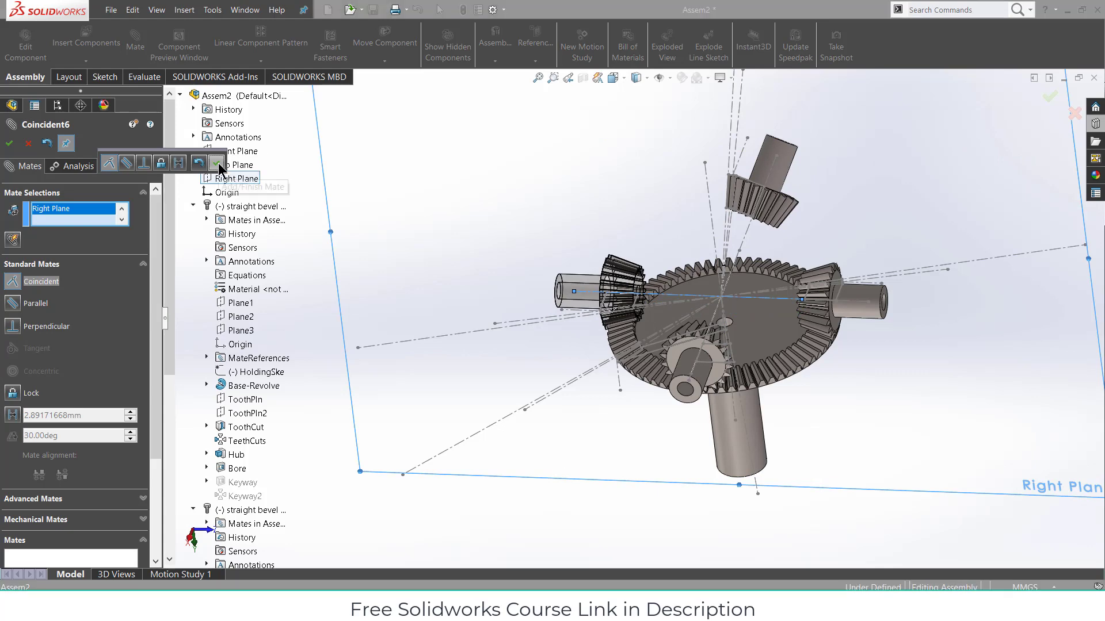
- Make the pinion's axis Line6 parallel to the ring gear's top face
{"action": "left_click", "coordinate": [667, 295]}
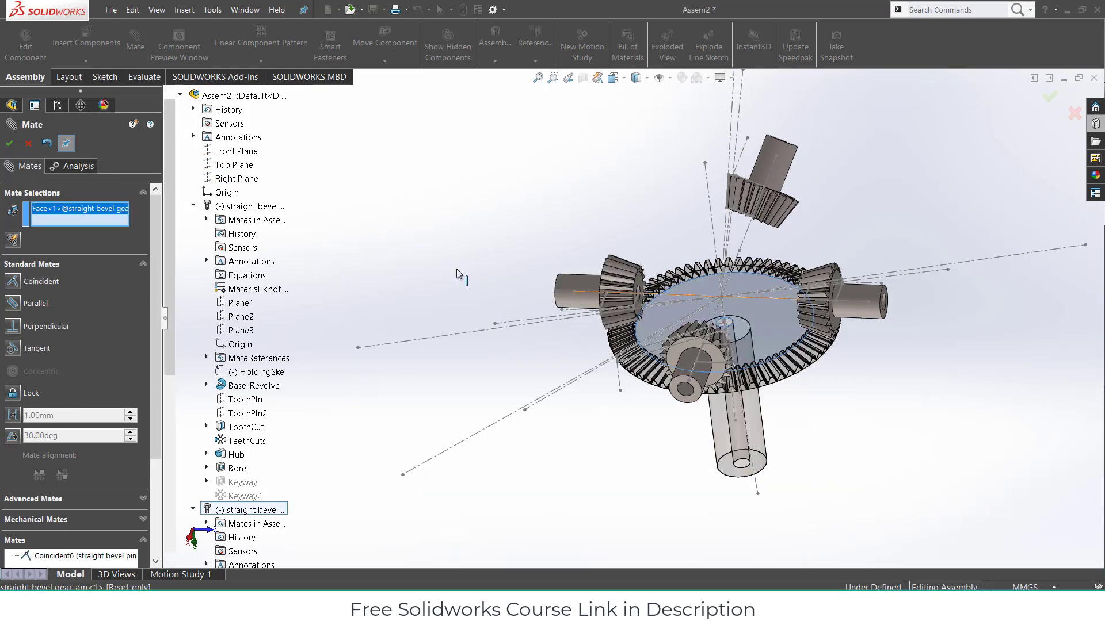
{"action": "scroll", "coordinate": [729, 314], "scroll_direction": "down", "scroll_amount": 2}
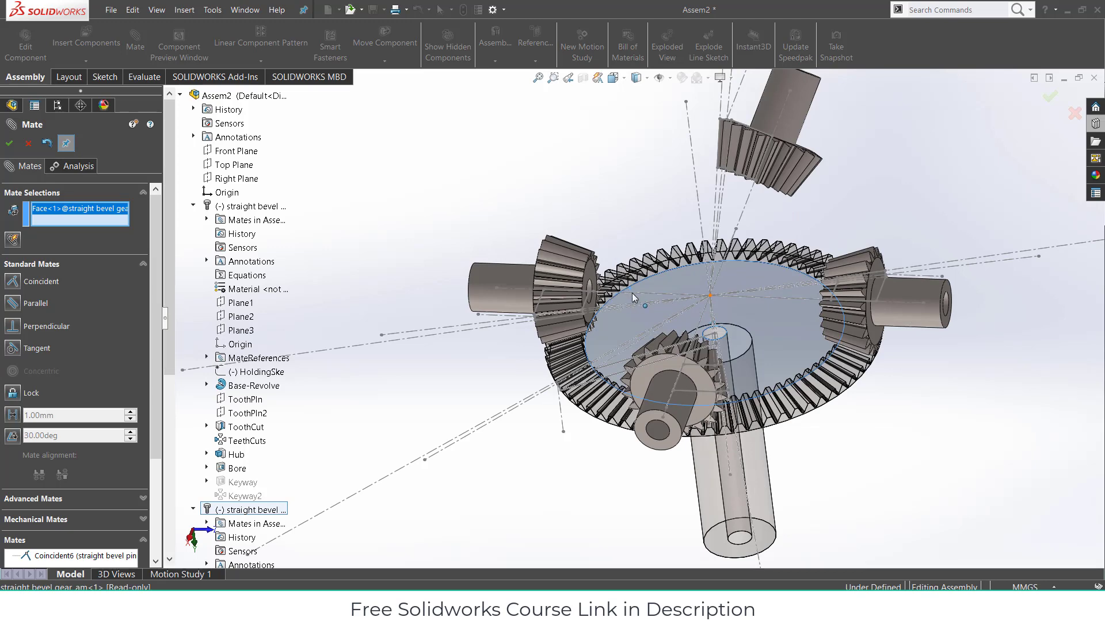
{"action": "scroll", "coordinate": [632, 293], "scroll_direction": "down", "scroll_amount": 2}
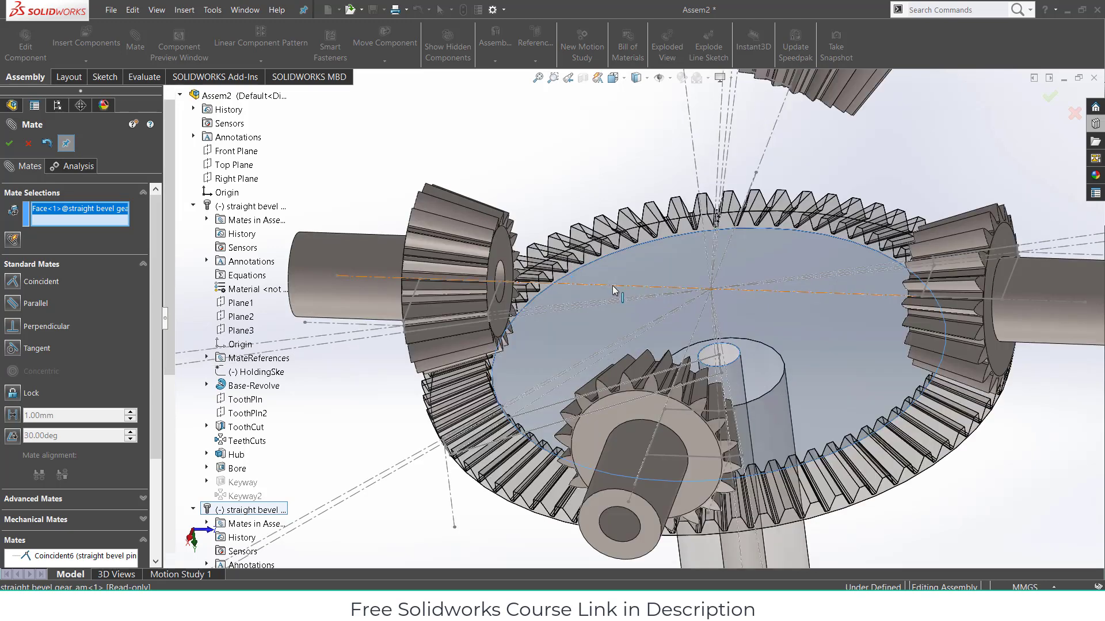
{"action": "left_click", "coordinate": [613, 286]}
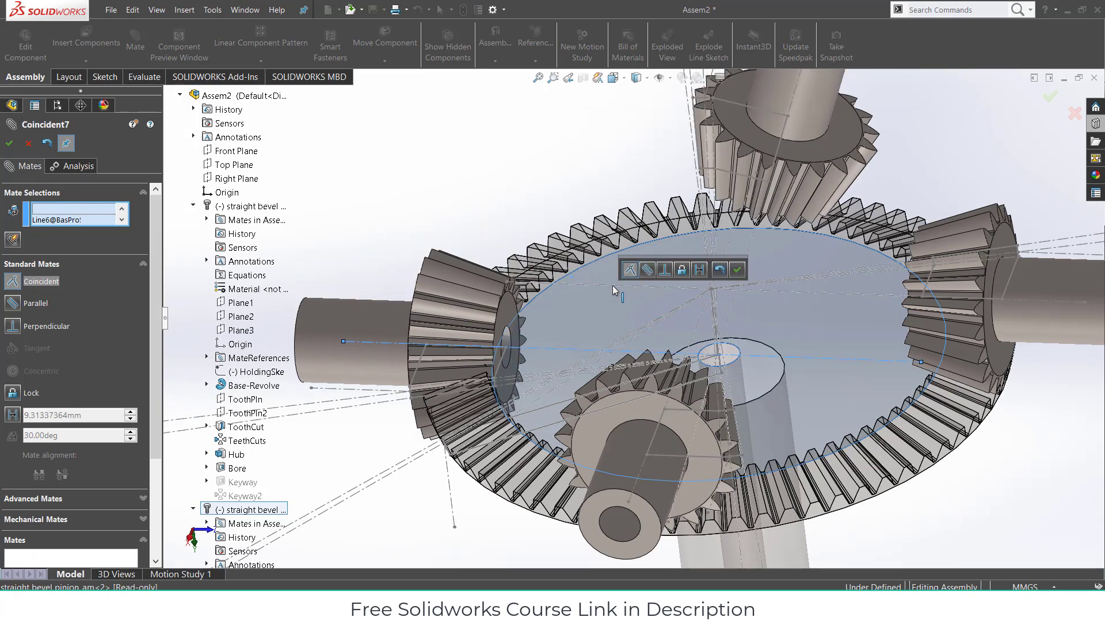
{"action": "left_click", "coordinate": [646, 271]}
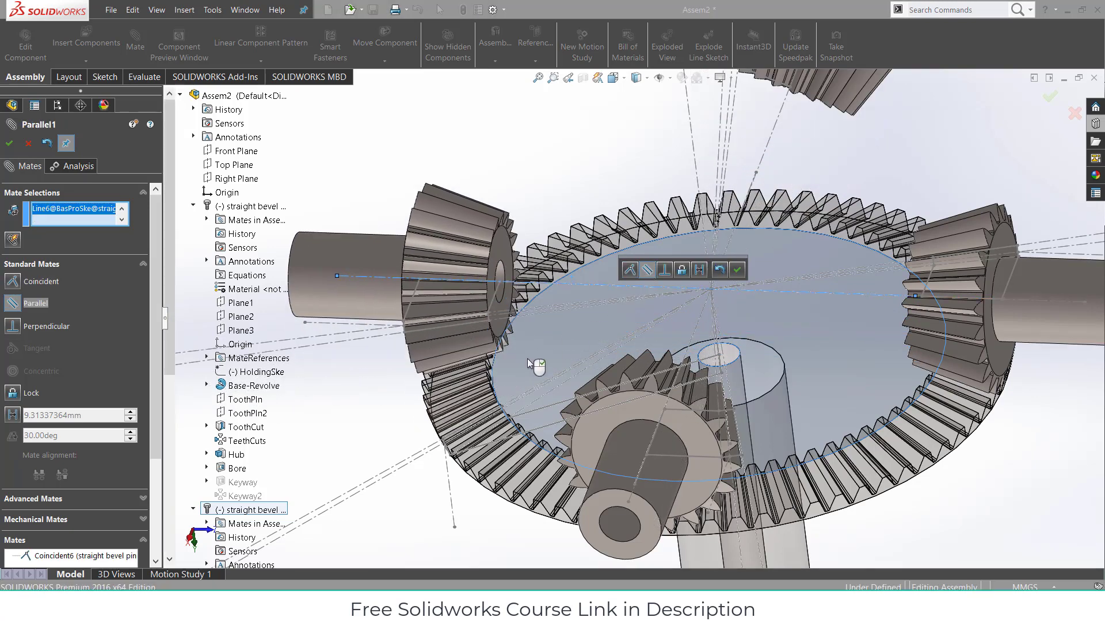
{"action": "middle_click_drag", "start_coordinate": [572, 338], "coordinate": [708, 289]}
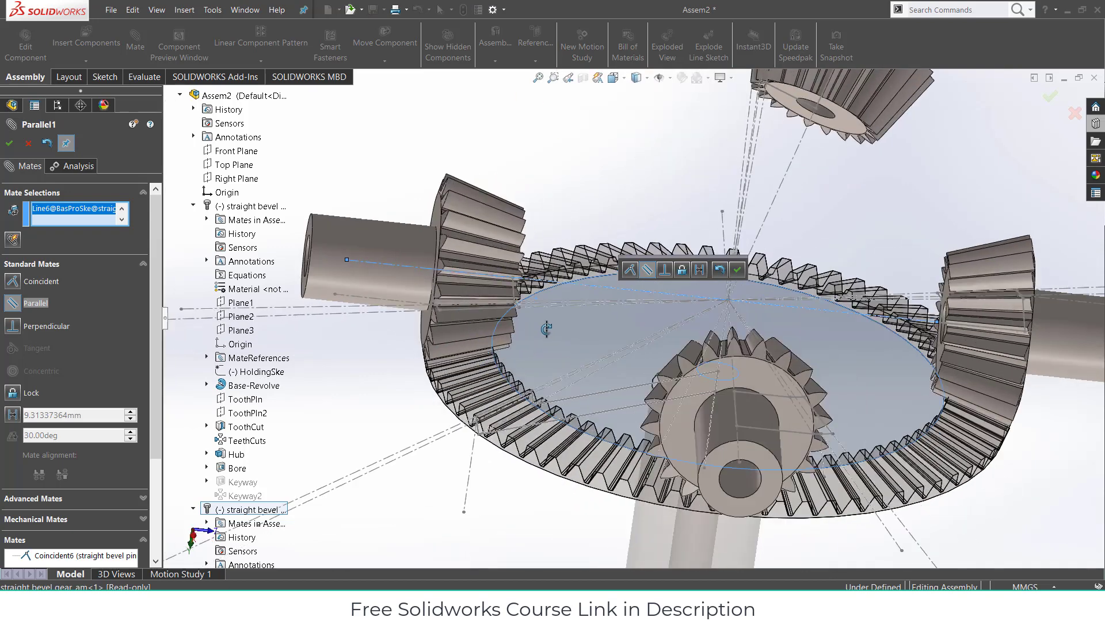
{"action": "left_click", "coordinate": [734, 273]}
- Select the pinion's ring-shaped front face, then close the Mate PropertyManager
{"action": "middle_click_drag", "start_coordinate": [564, 338], "coordinate": [603, 364]}
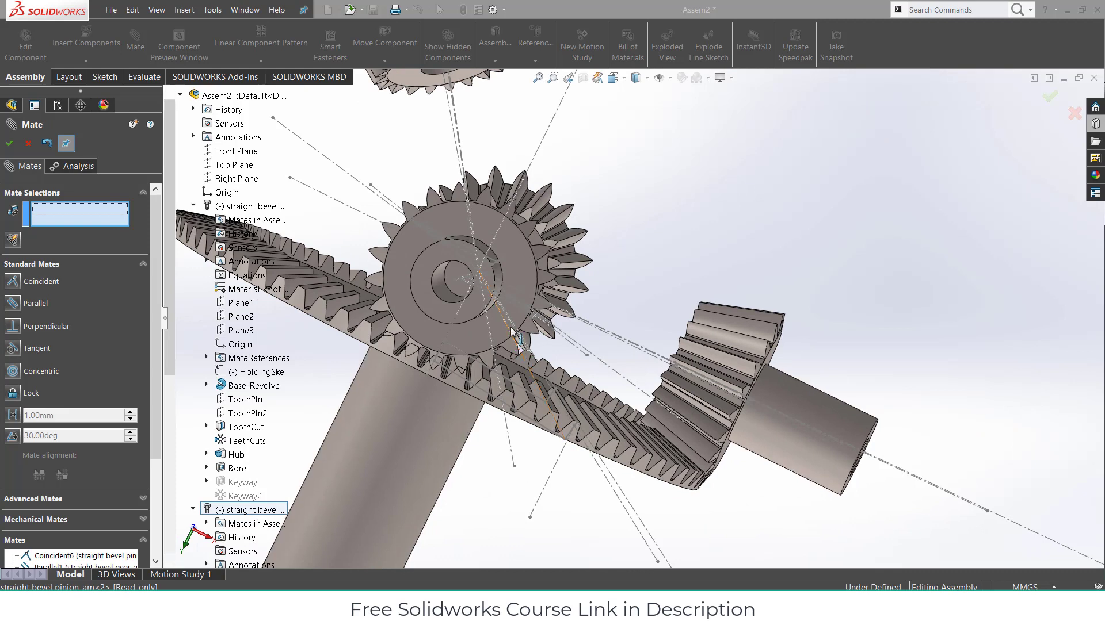
{"action": "left_click", "coordinate": [517, 306]}
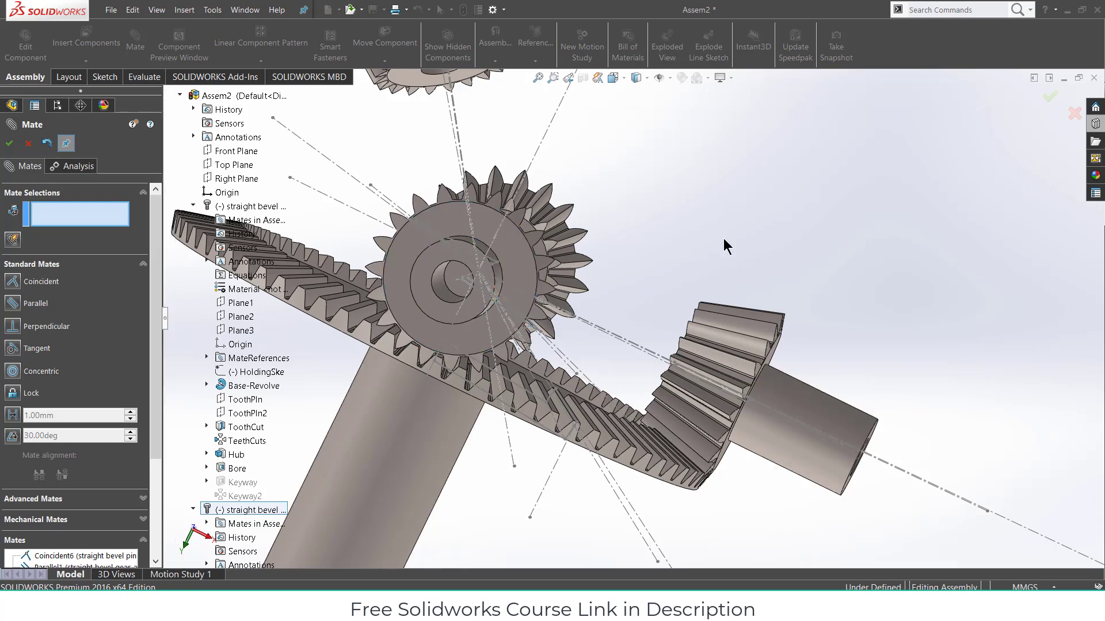
{"action": "scroll", "coordinate": [721, 244], "scroll_direction": "up", "scroll_amount": 2}
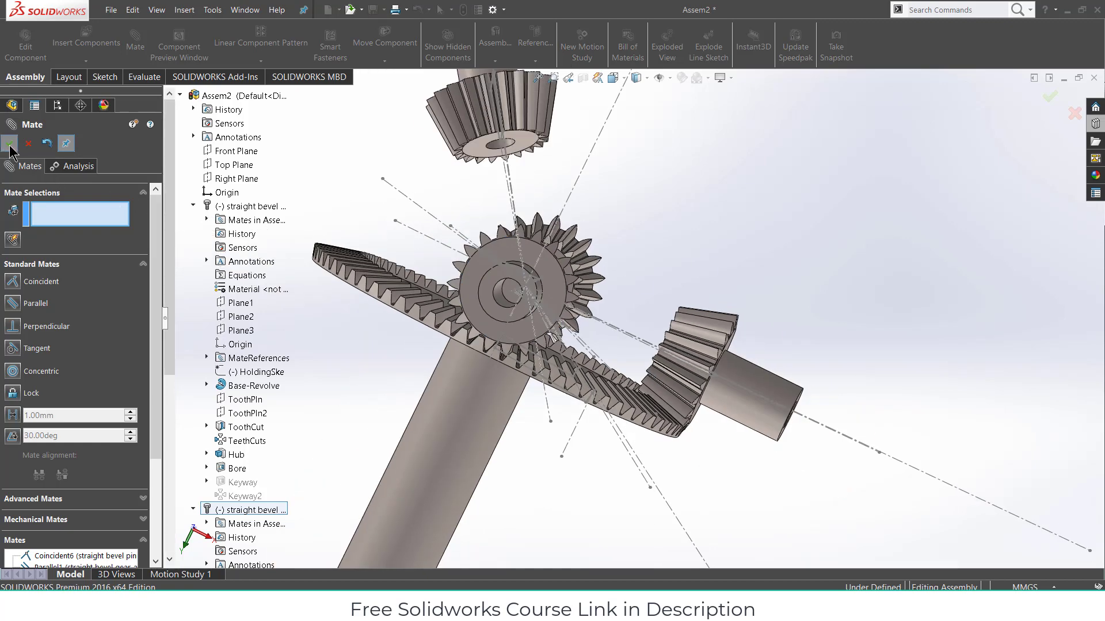
{"action": "left_click", "coordinate": [28, 143]}
{"action": "middle_click_drag", "start_coordinate": [298, 270], "coordinate": [614, 315]}
{"action": "scroll", "coordinate": [613, 315], "scroll_direction": "up", "scroll_amount": 1}
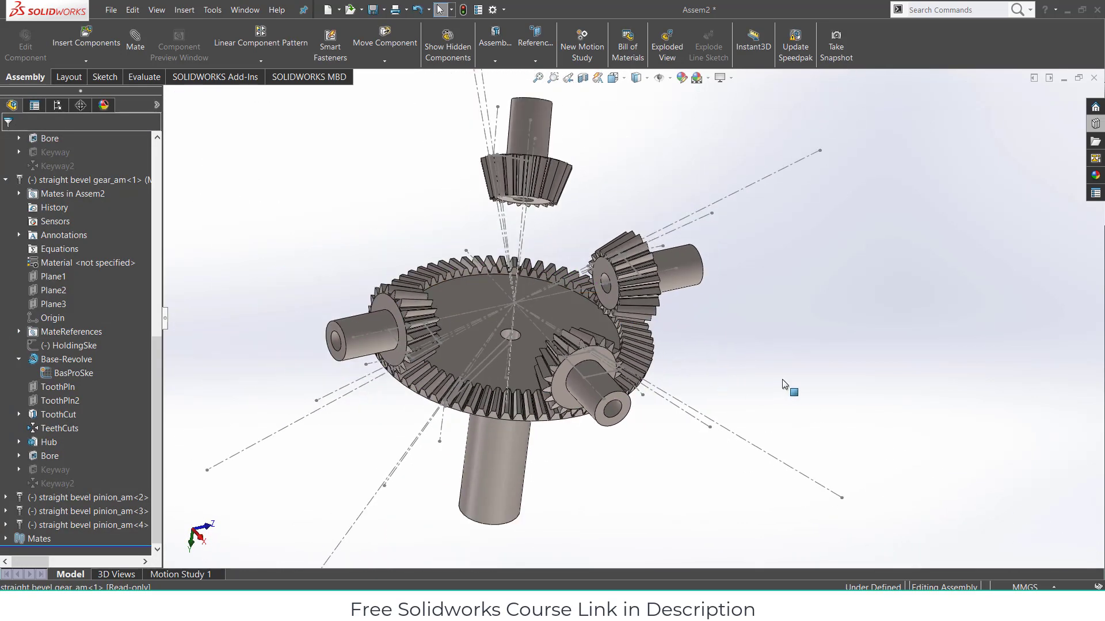
- Mate a pinion's axis coincident with the Front Plane and parallel to the gear's top face
{"action": "left_click", "coordinate": [135, 40]}
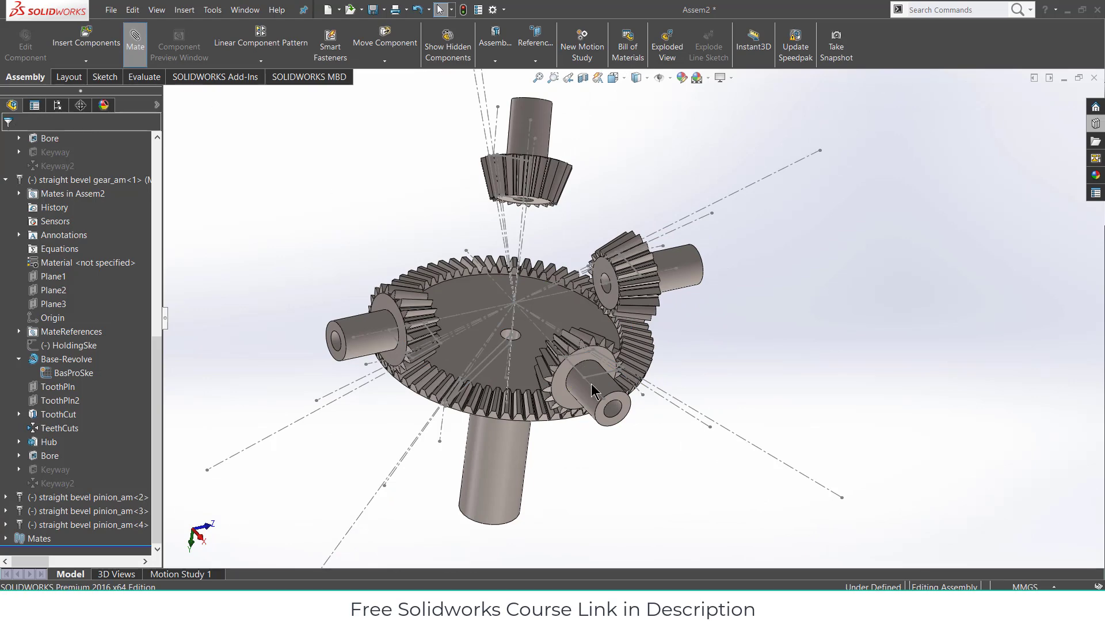
{"action": "scroll", "coordinate": [592, 388], "scroll_direction": "down", "scroll_amount": 2}
{"action": "scroll", "coordinate": [599, 389], "scroll_direction": "down", "scroll_amount": 1}
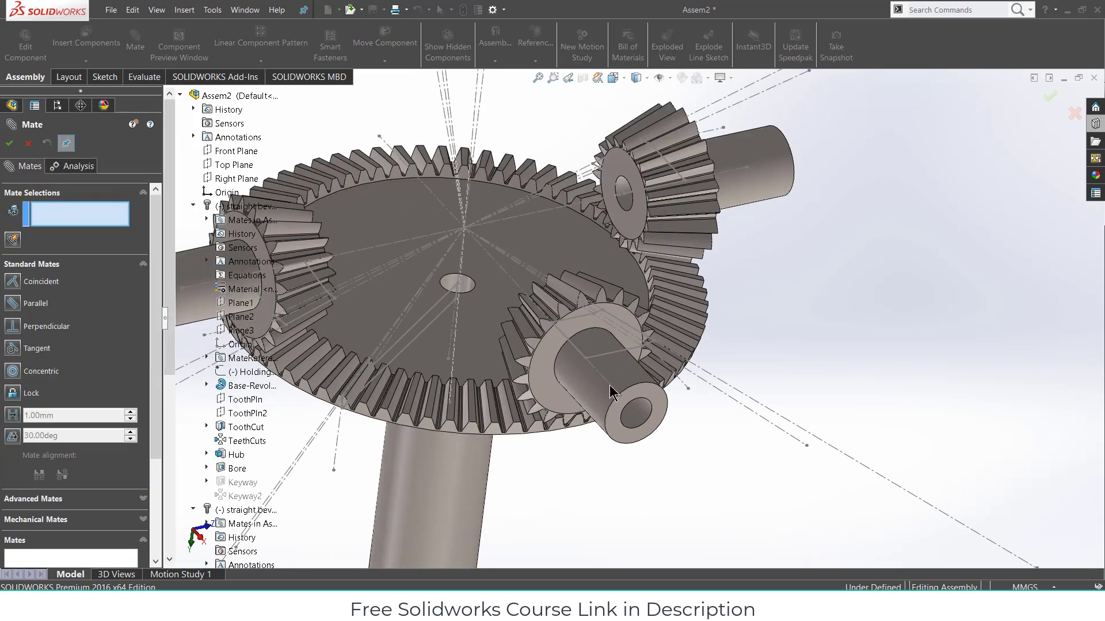
{"action": "left_click", "coordinate": [610, 385]}
{"action": "scroll", "coordinate": [526, 229], "scroll_direction": "up", "scroll_amount": 5}
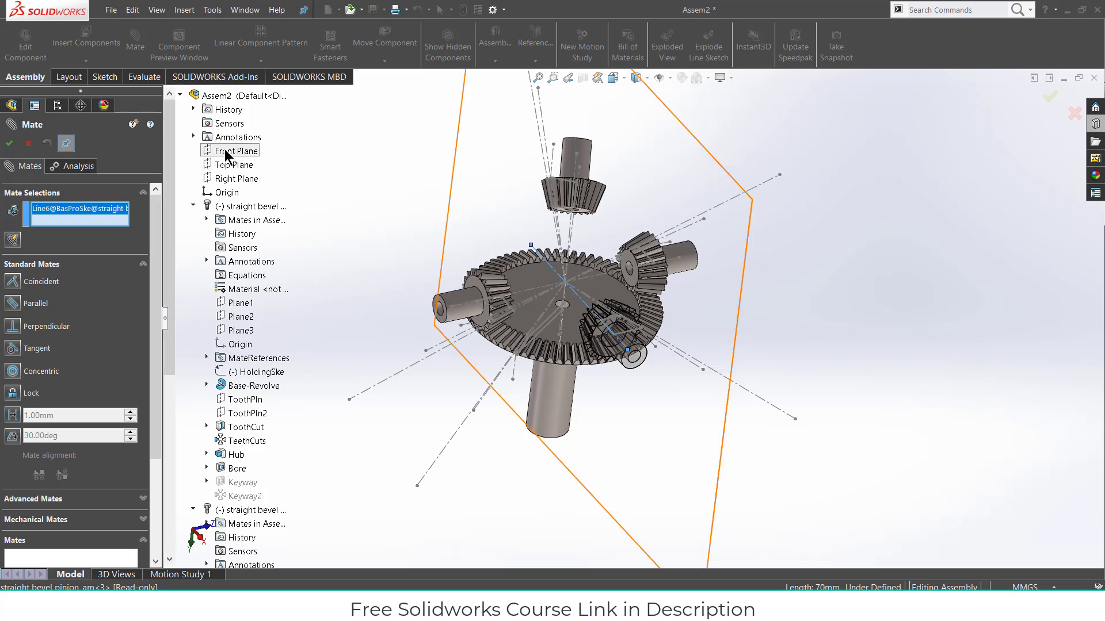
{"action": "left_click", "coordinate": [227, 151]}
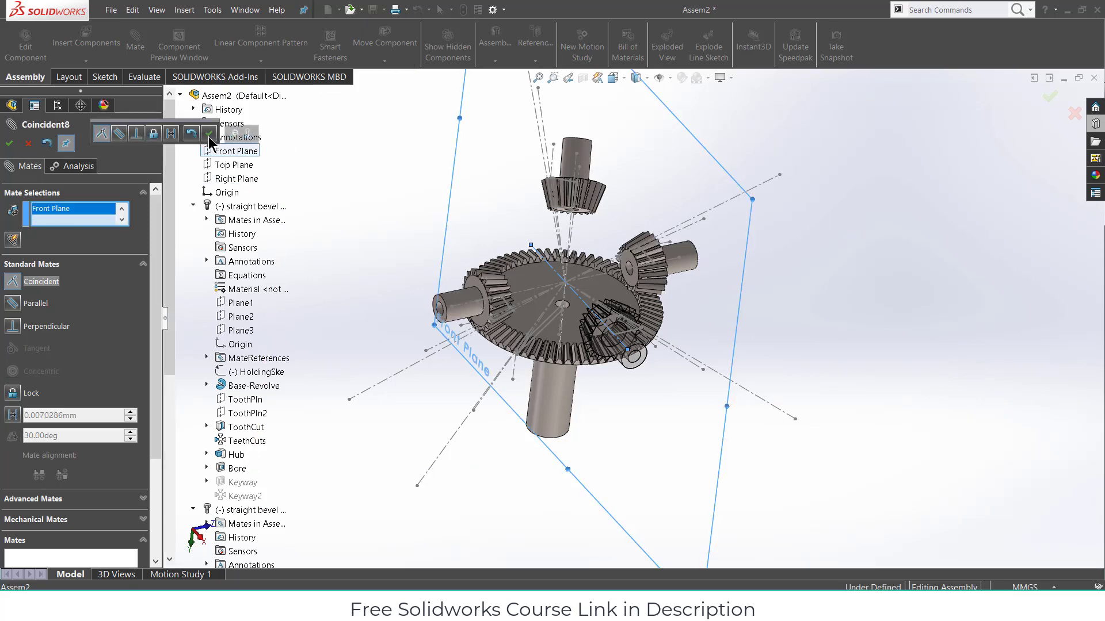
{"action": "left_click", "coordinate": [208, 136]}
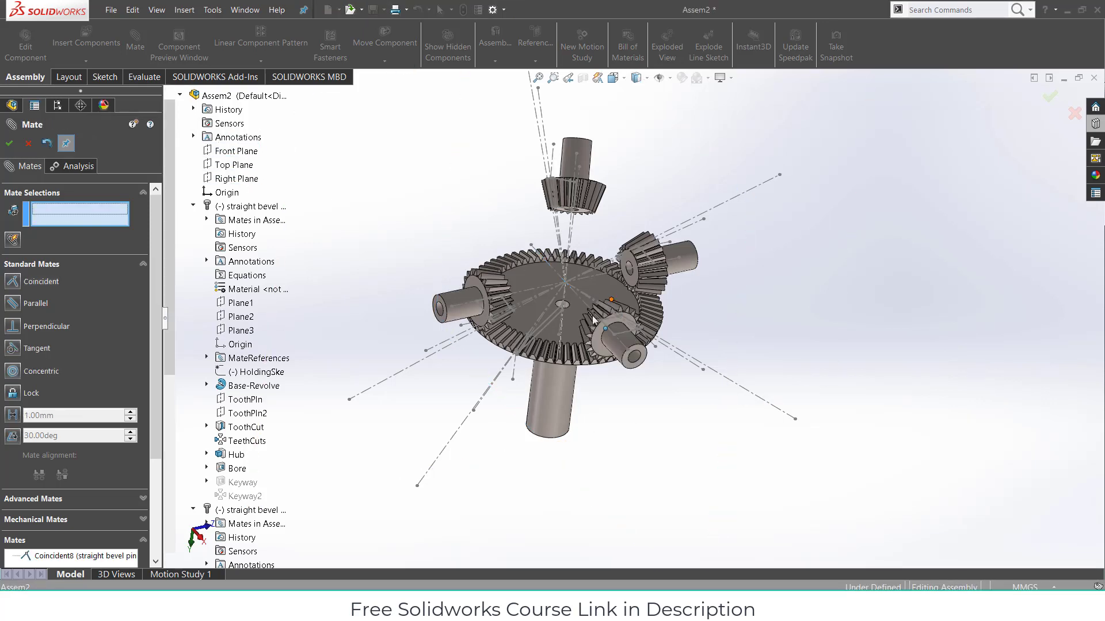
{"action": "scroll", "coordinate": [592, 317], "scroll_direction": "down", "scroll_amount": 5}
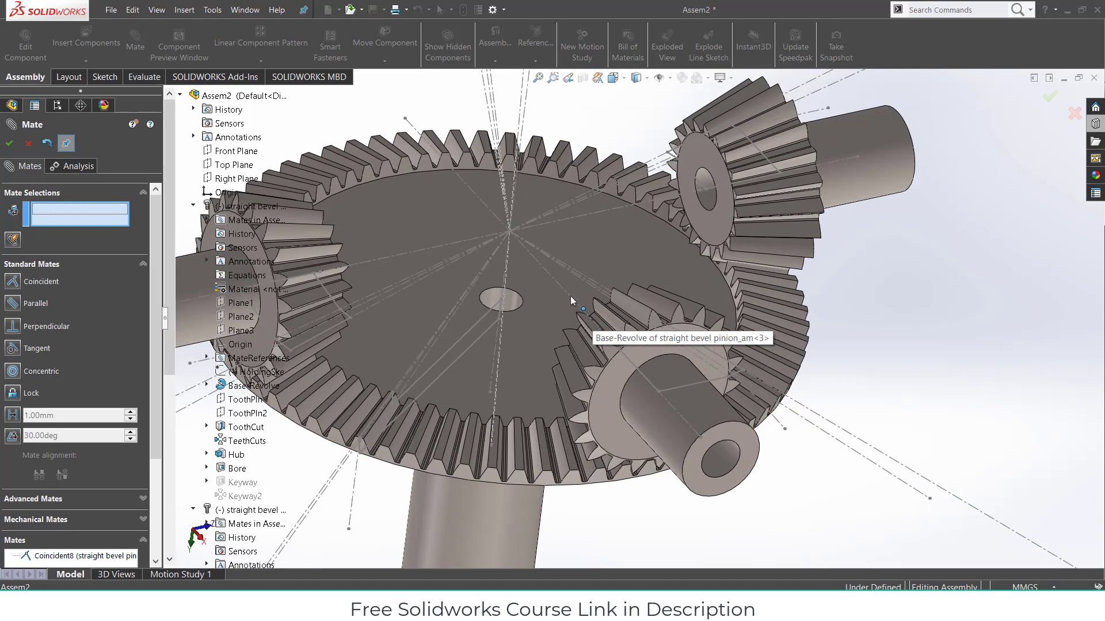
{"action": "left_click", "coordinate": [571, 296]}
{"action": "left_click", "coordinate": [548, 344]}
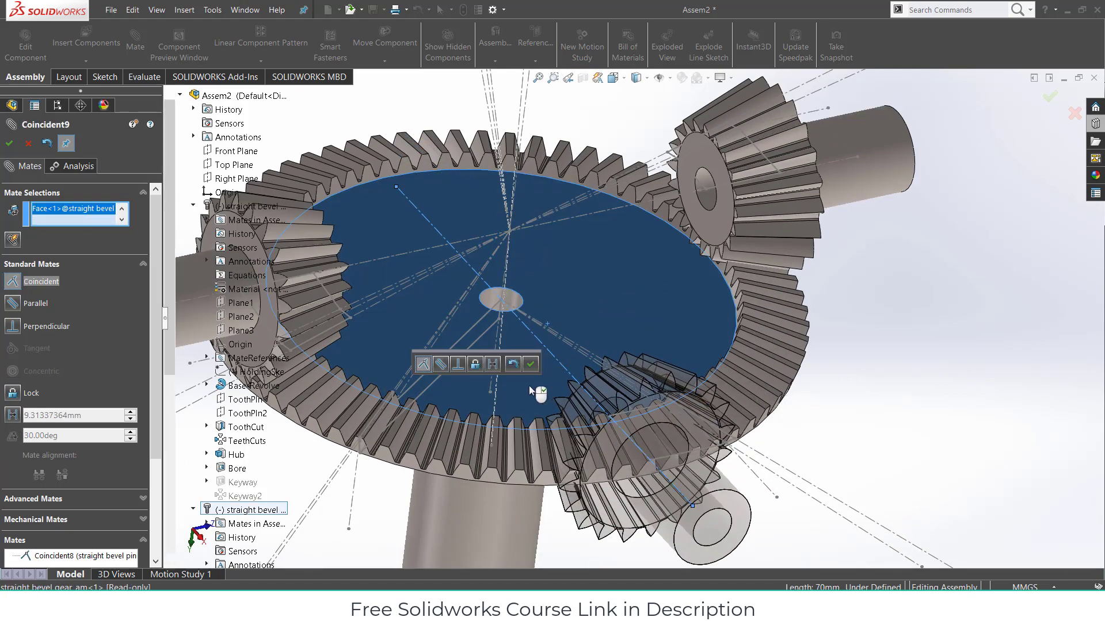
{"action": "left_click", "coordinate": [440, 363]}
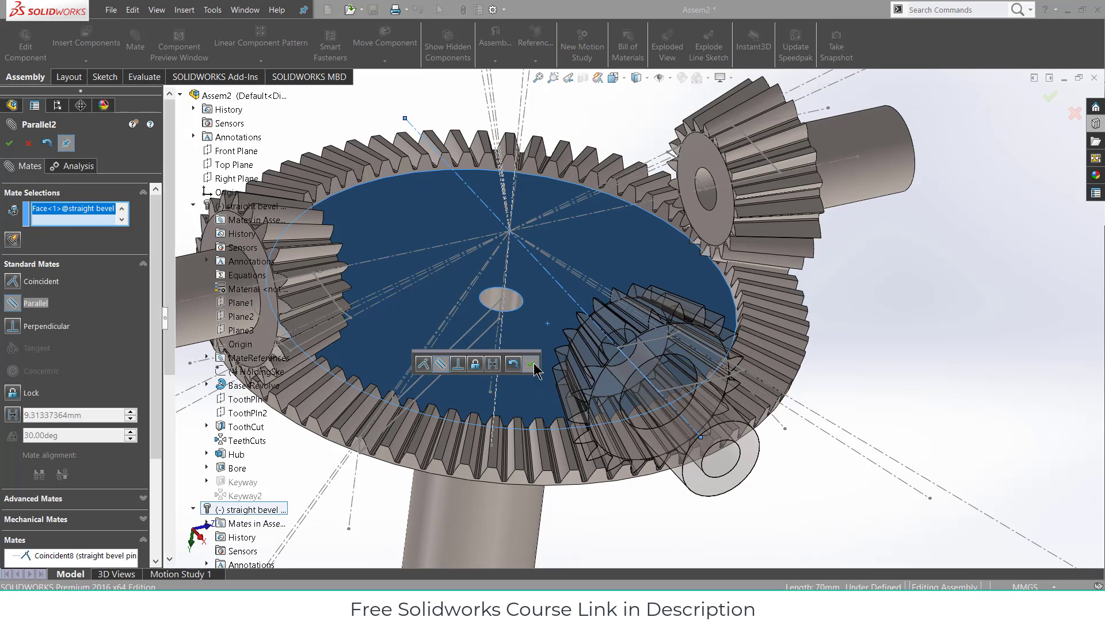
{"action": "left_click", "coordinate": [531, 364]}
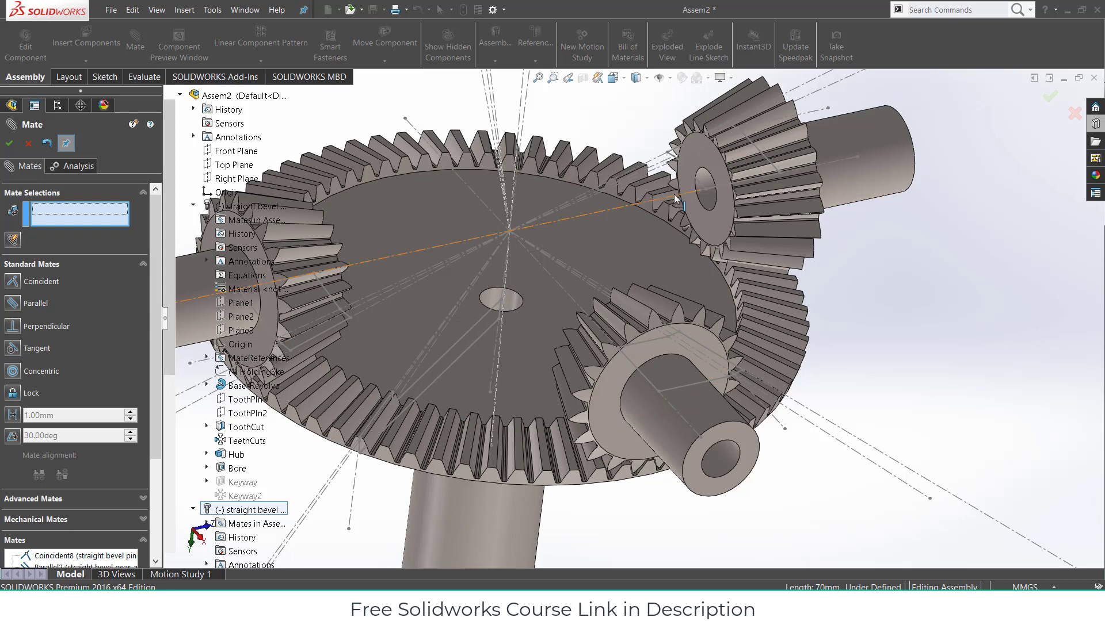
- Mate another pinion's axis coincident with the Right Plane and parallel to the gear's top face
{"action": "left_click", "coordinate": [844, 159]}
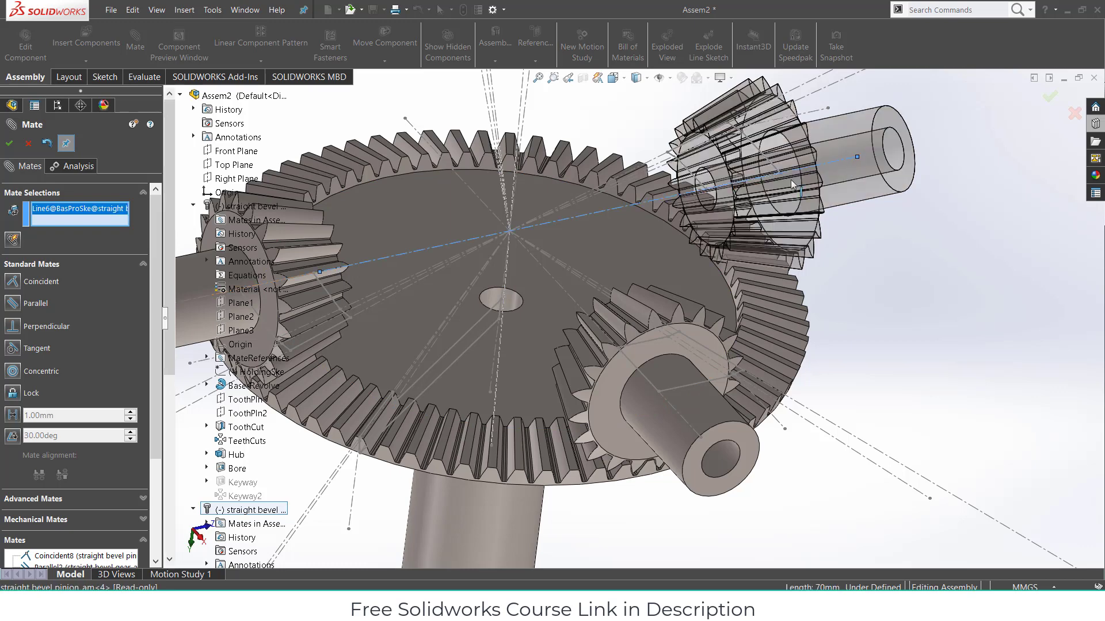
{"action": "scroll", "coordinate": [565, 287], "scroll_direction": "up", "scroll_amount": 2}
{"action": "scroll", "coordinate": [566, 286], "scroll_direction": "up", "scroll_amount": 1}
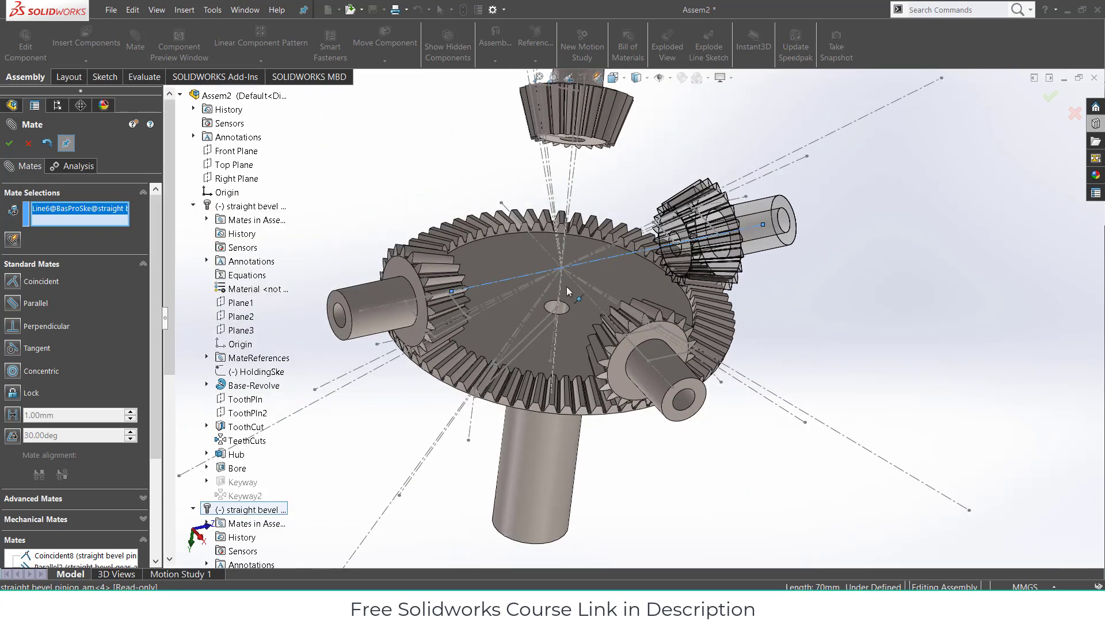
{"action": "left_click", "coordinate": [234, 179]}
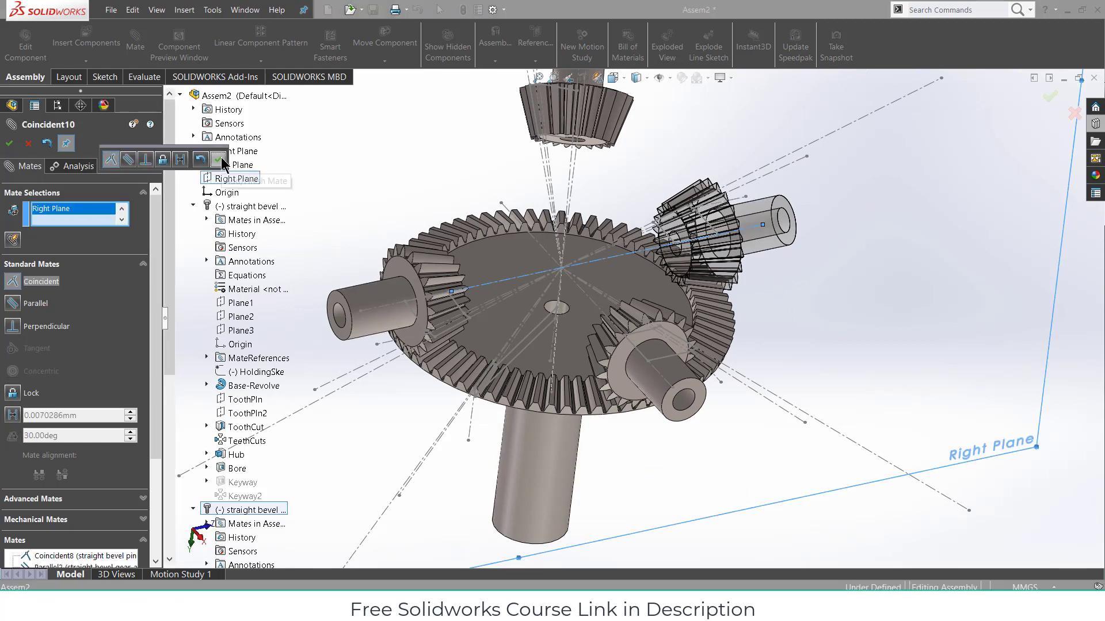
{"action": "left_click", "coordinate": [218, 160]}
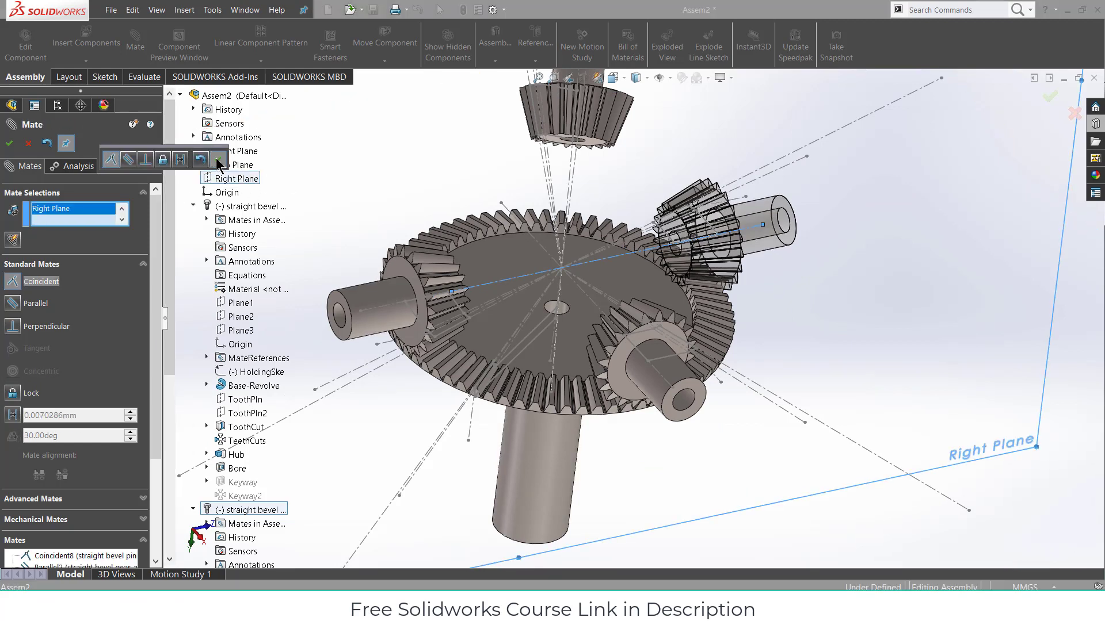
{"action": "left_click", "coordinate": [623, 254]}
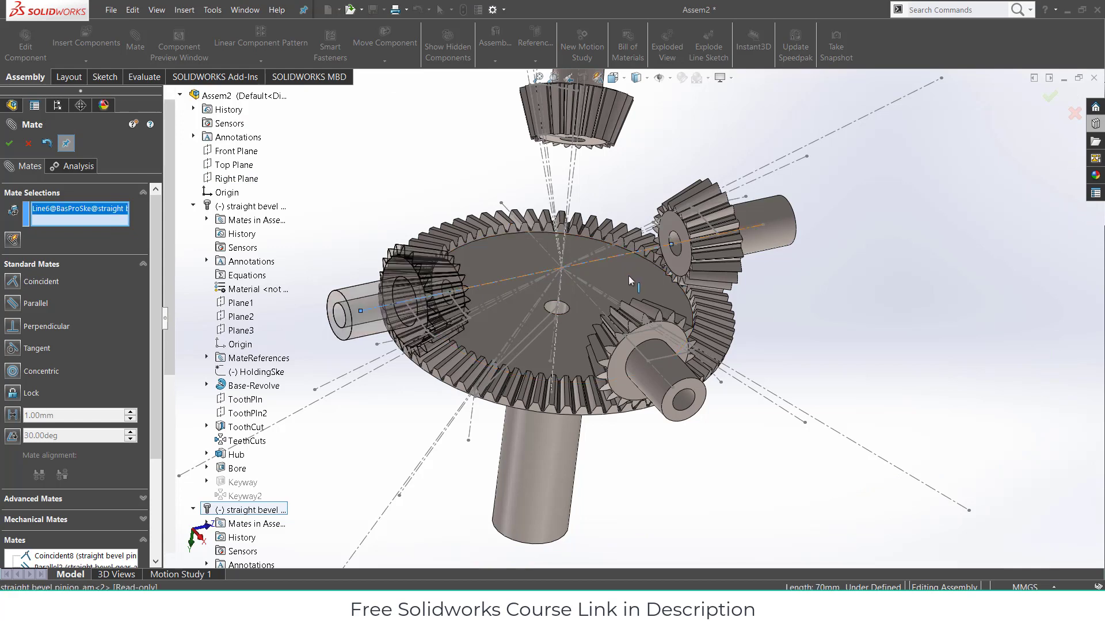
{"action": "left_click", "coordinate": [633, 281]}
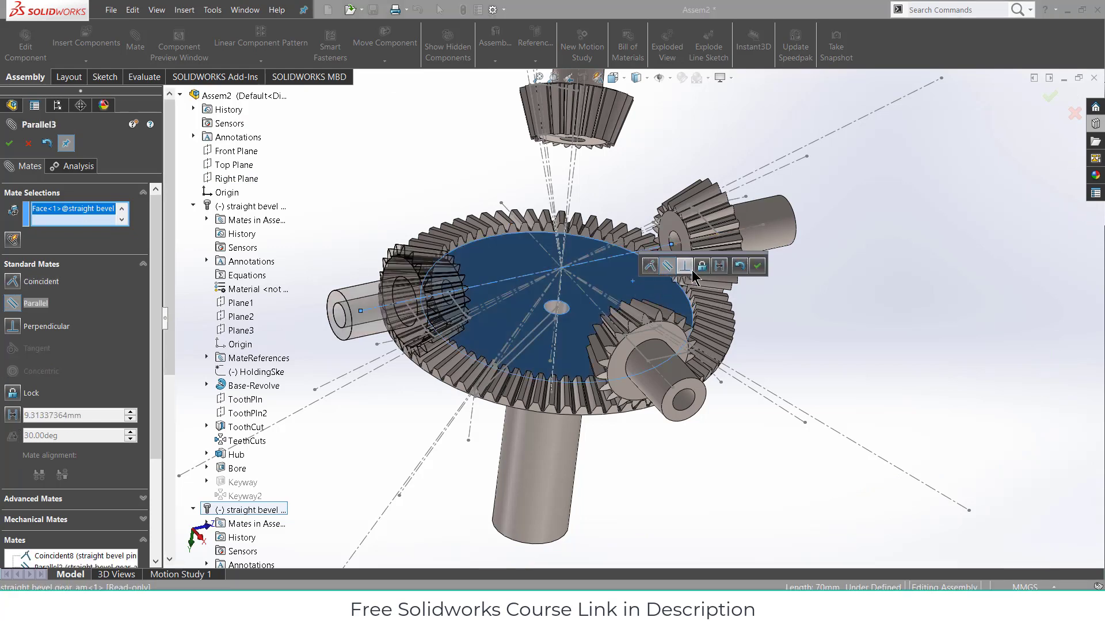
{"action": "left_click", "coordinate": [757, 266]}
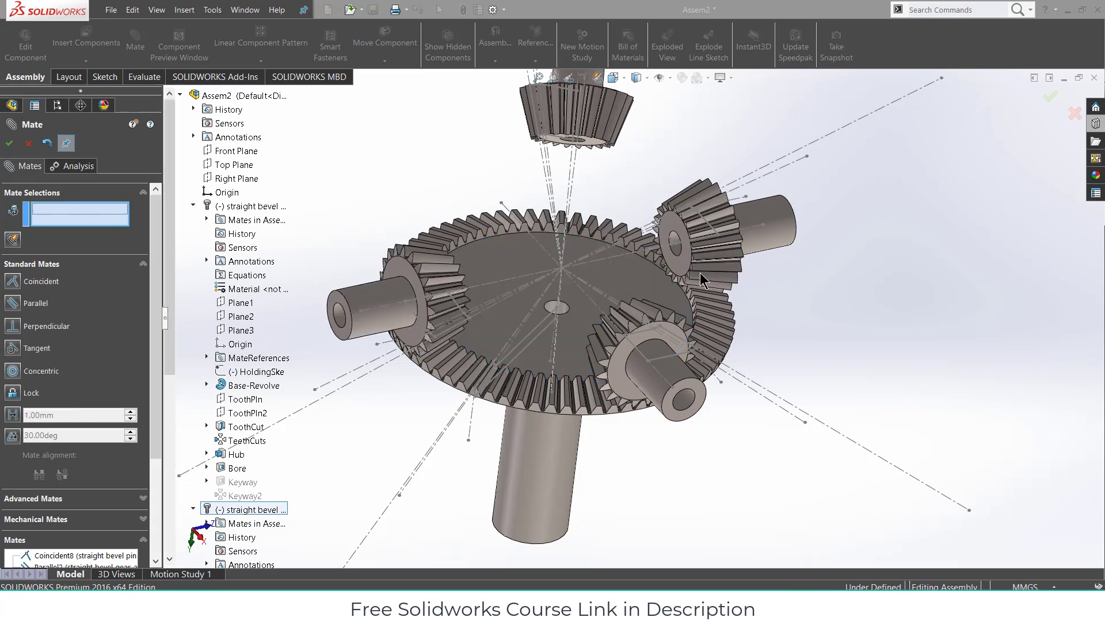
- Make the pinion shaft face parallel to the large gear's top face
{"action": "middle_click_drag", "start_coordinate": [700, 273], "coordinate": [611, 311]}
{"action": "scroll", "coordinate": [737, 276], "scroll_direction": "down", "scroll_amount": 4}
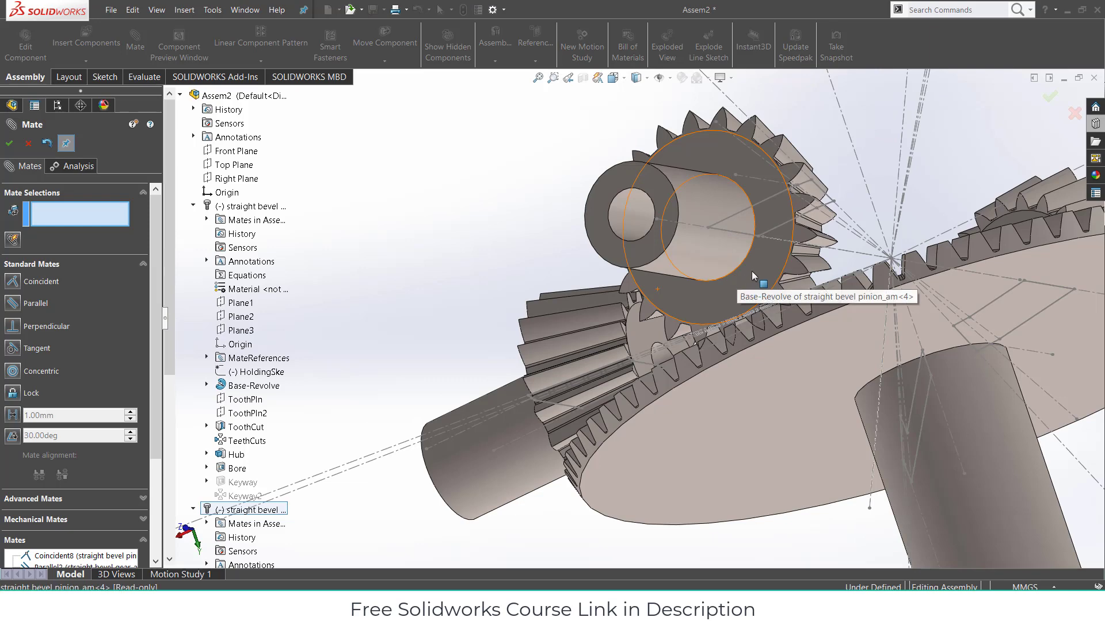
{"action": "left_click_drag", "start_coordinate": [753, 268], "coordinate": [755, 250]}
{"action": "middle_click_drag", "start_coordinate": [494, 320], "coordinate": [959, 263]}
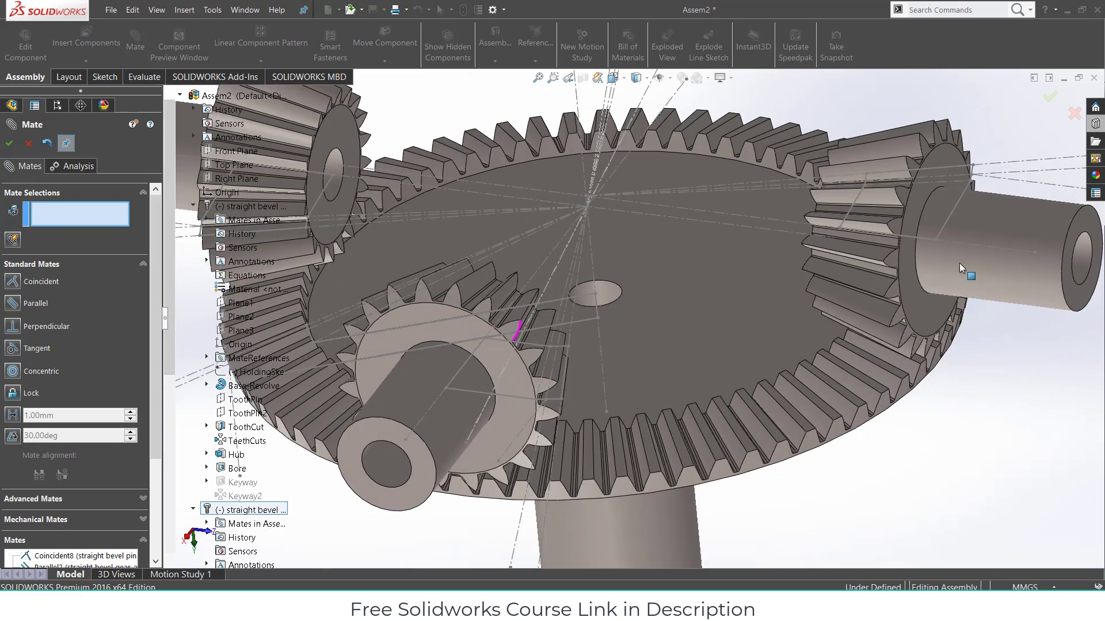
{"action": "left_click", "coordinate": [990, 246]}
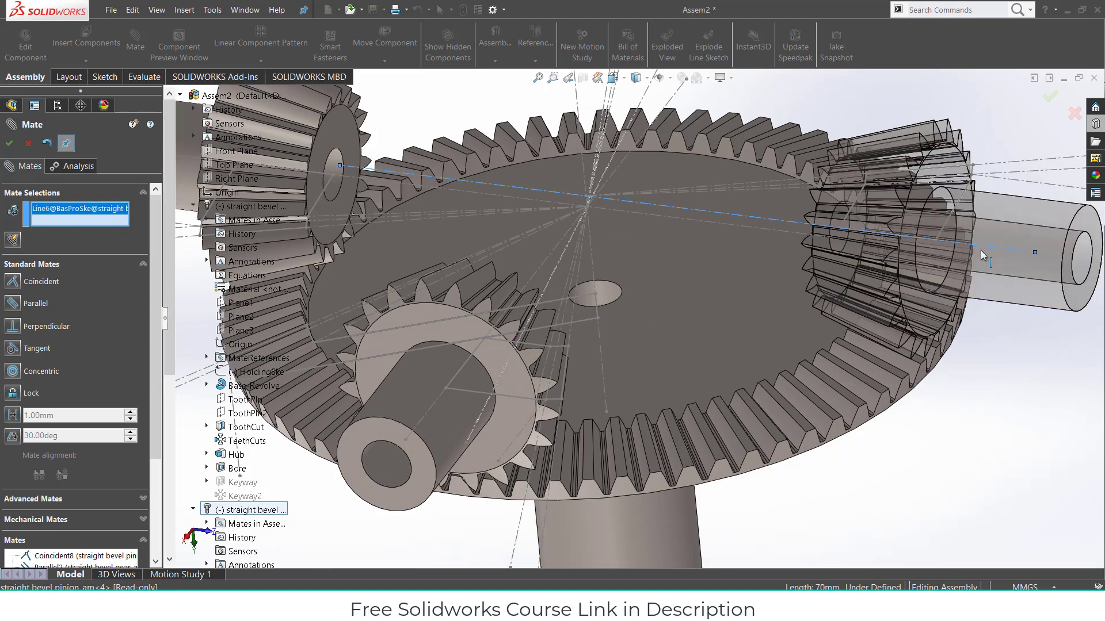
{"action": "left_click", "coordinate": [741, 293]}
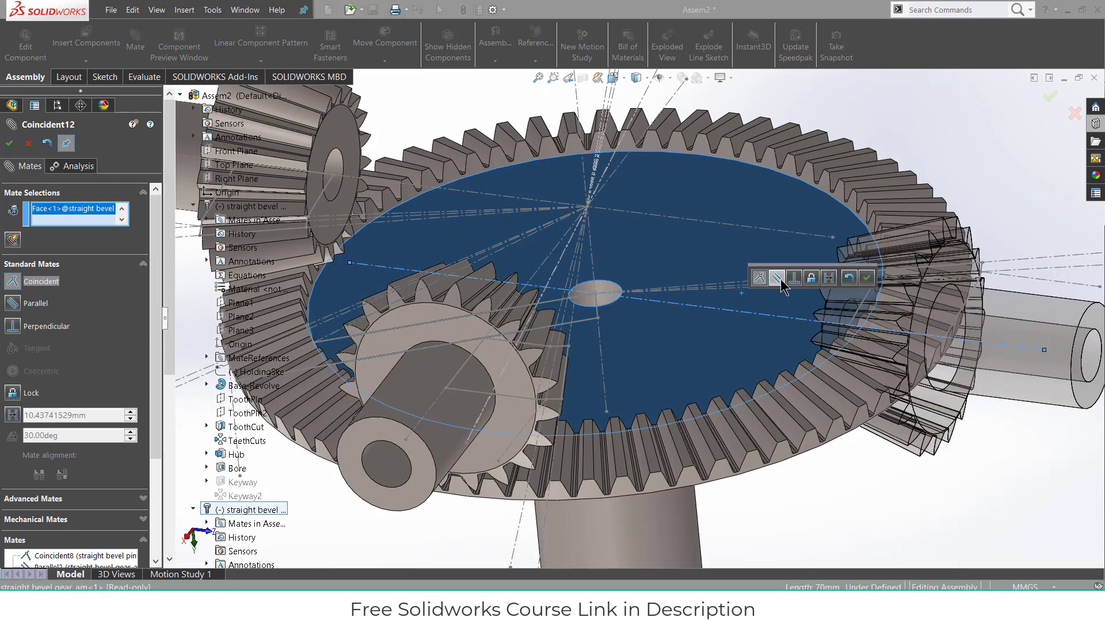
{"action": "left_click", "coordinate": [779, 280]}
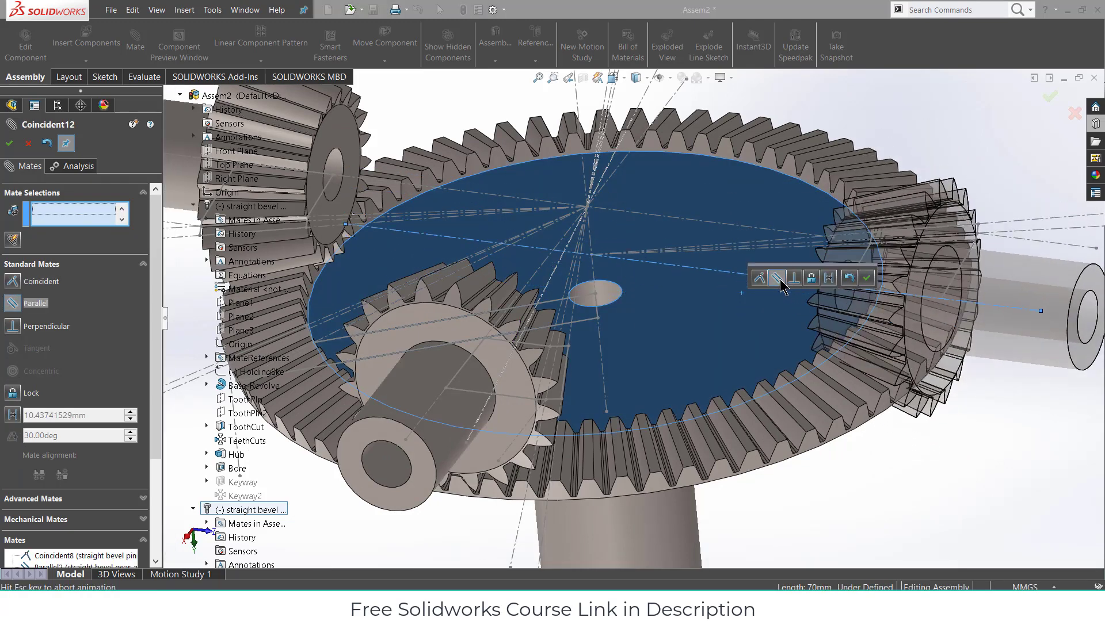
{"action": "left_click", "coordinate": [868, 281]}
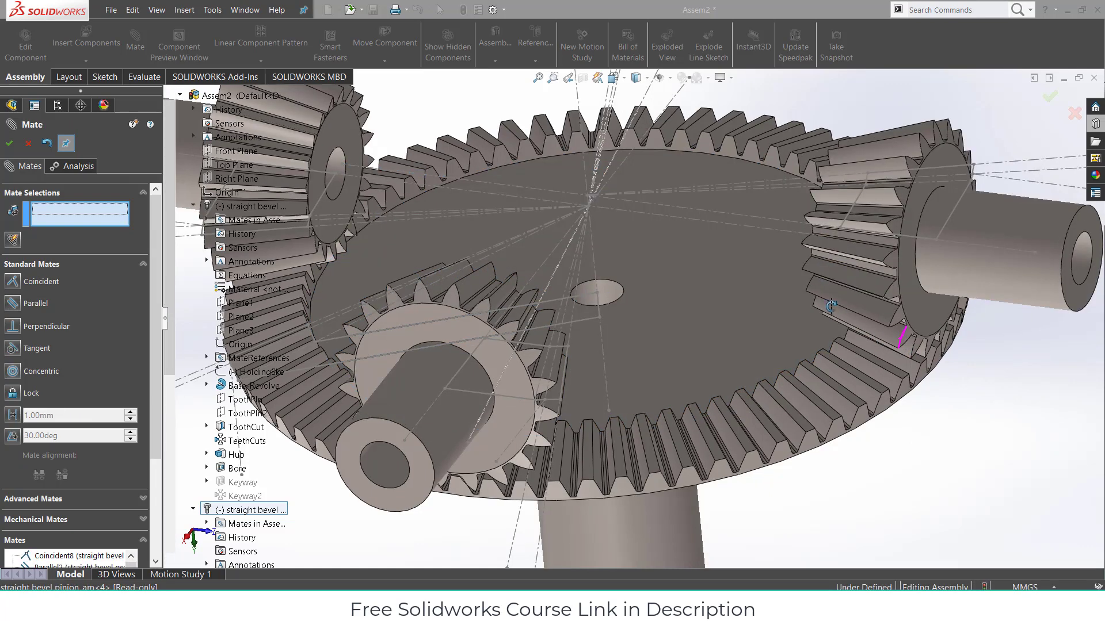
- Drag one pinion by its large end face up clear of the gear
{"action": "middle_click_drag", "start_coordinate": [868, 282], "coordinate": [996, 318]}
{"action": "left_click", "coordinate": [1001, 318]}
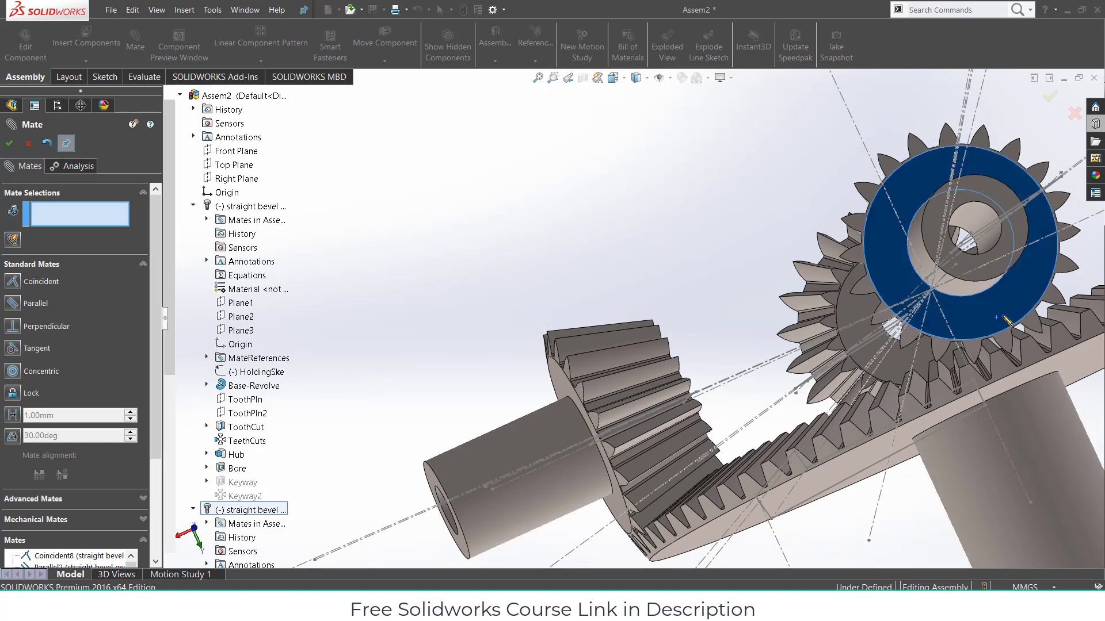
{"action": "mouse_move", "coordinate": [1008, 321]}
{"action": "left_mouse_down"}
{"action": "mouse_move", "coordinate": [995, 294]}
{"action": "mouse_move", "coordinate": [1010, 327]}
{"action": "left_mouse_up"}
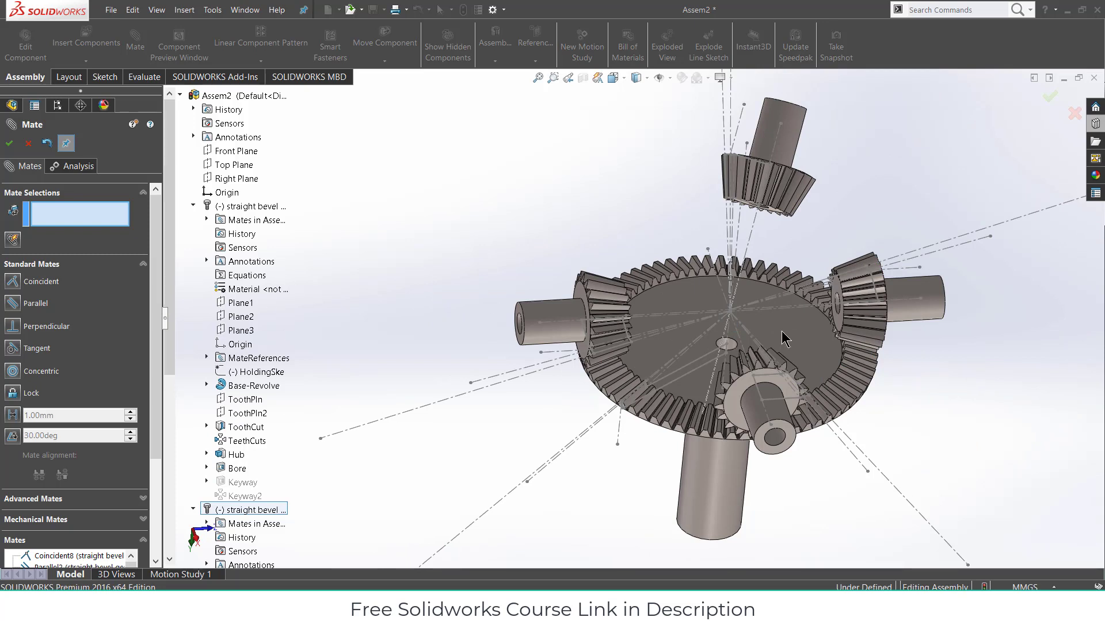
- Mate the right shaft concentric with the left, and the upper pinion shaft concentric with the lower-left shaft
{"action": "left_click", "coordinate": [922, 296]}
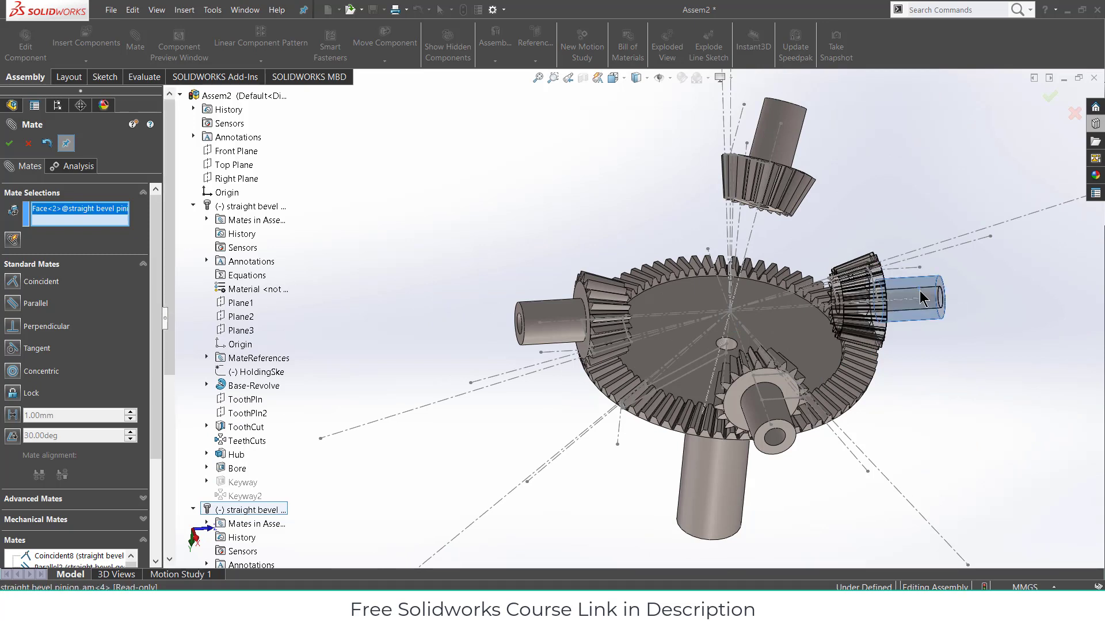
{"action": "left_click", "coordinate": [557, 308]}
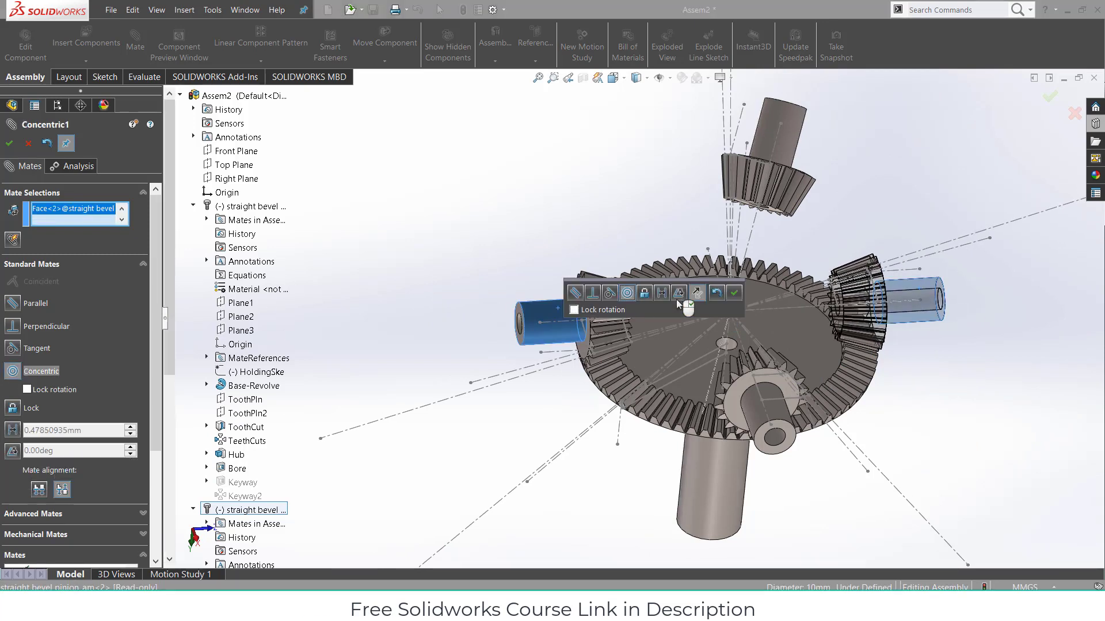
{"action": "left_click", "coordinate": [733, 293]}
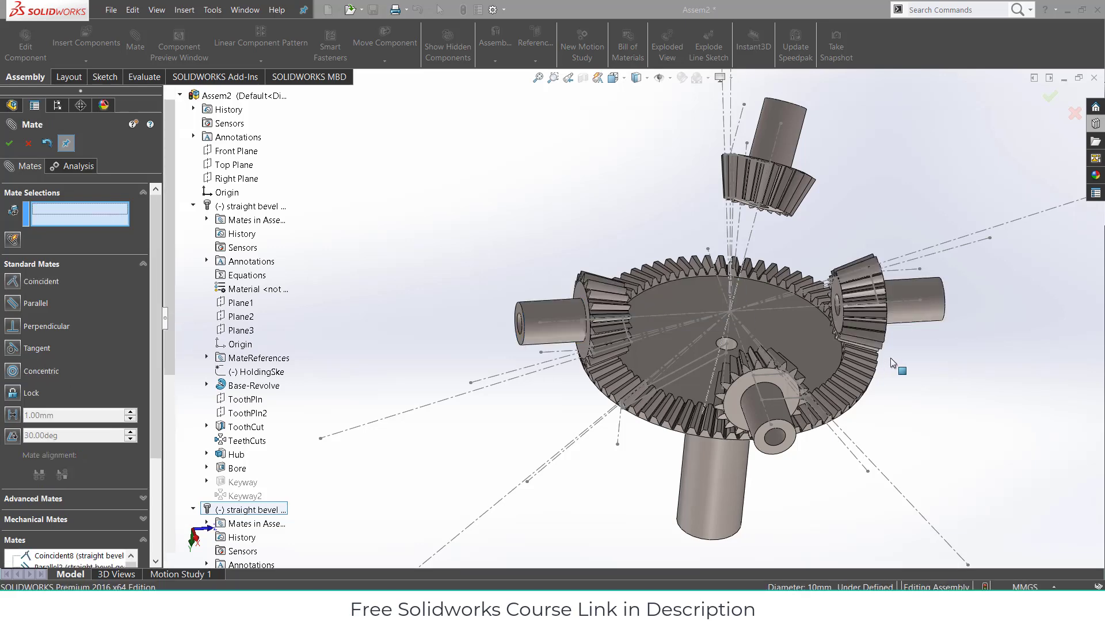
{"action": "middle_click_drag", "start_coordinate": [799, 346], "coordinate": [818, 279]}
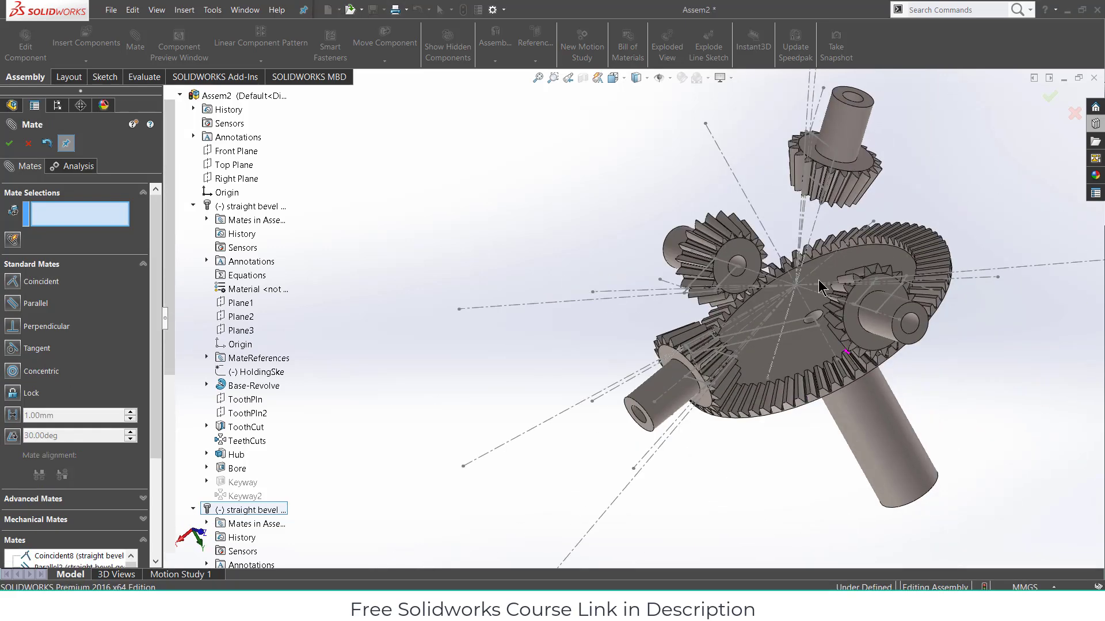
{"action": "left_click", "coordinate": [838, 125]}
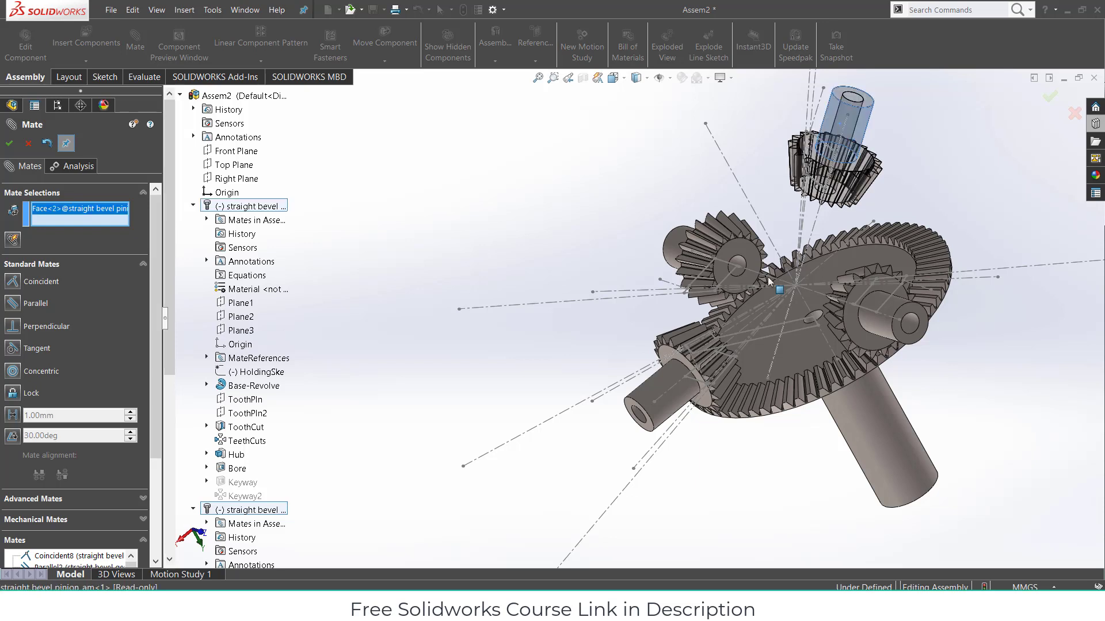
{"action": "left_click", "coordinate": [653, 391]}
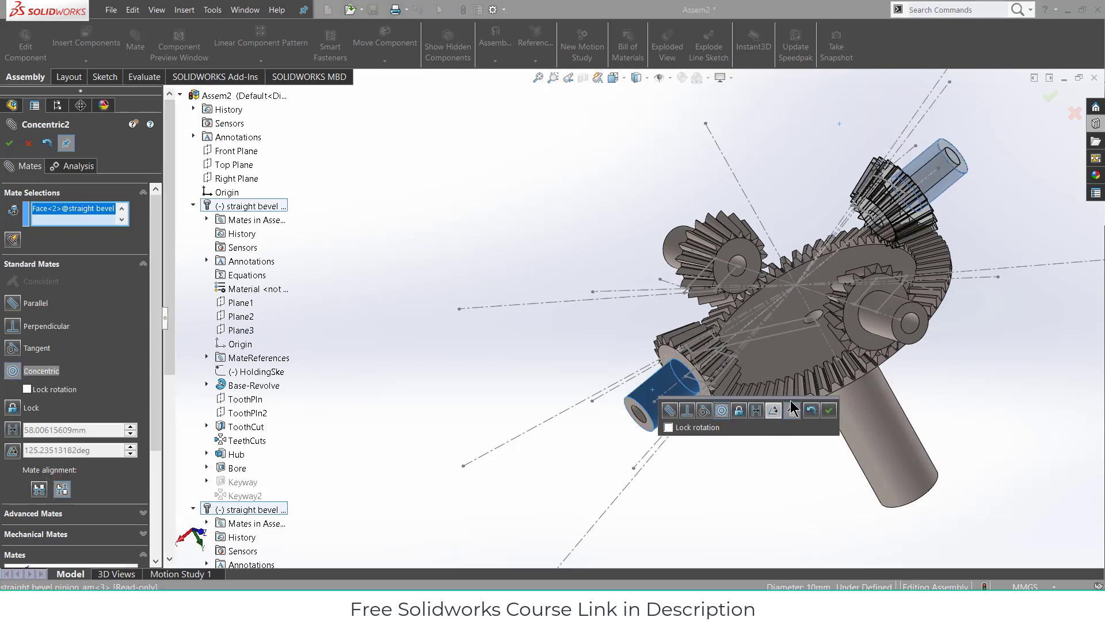
{"action": "left_click", "coordinate": [828, 412]}
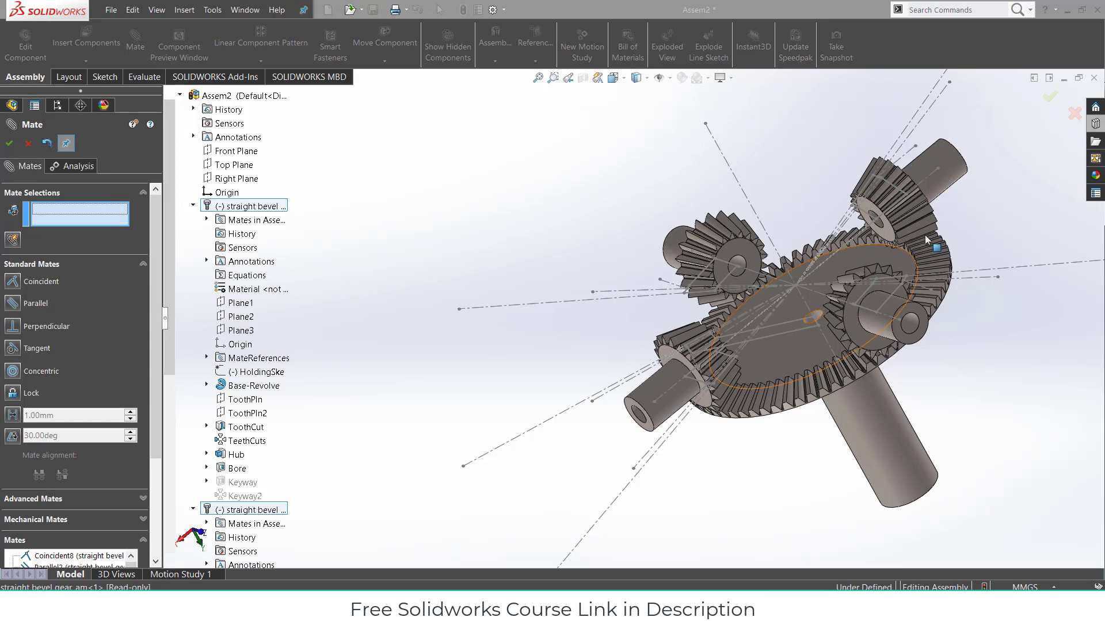
{"action": "middle_click_drag", "start_coordinate": [924, 234], "coordinate": [819, 270]}
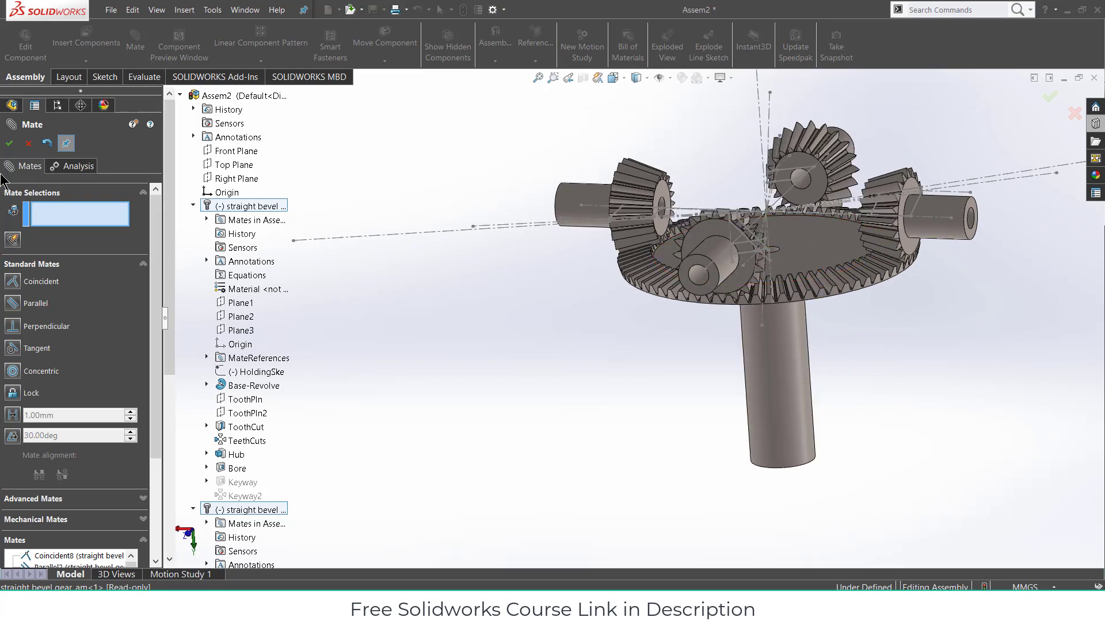
- Close Mate and hide the BasProSke sketch under both the gear's and pinion's Base-Revolve
{"action": "left_click", "coordinate": [9, 143]}
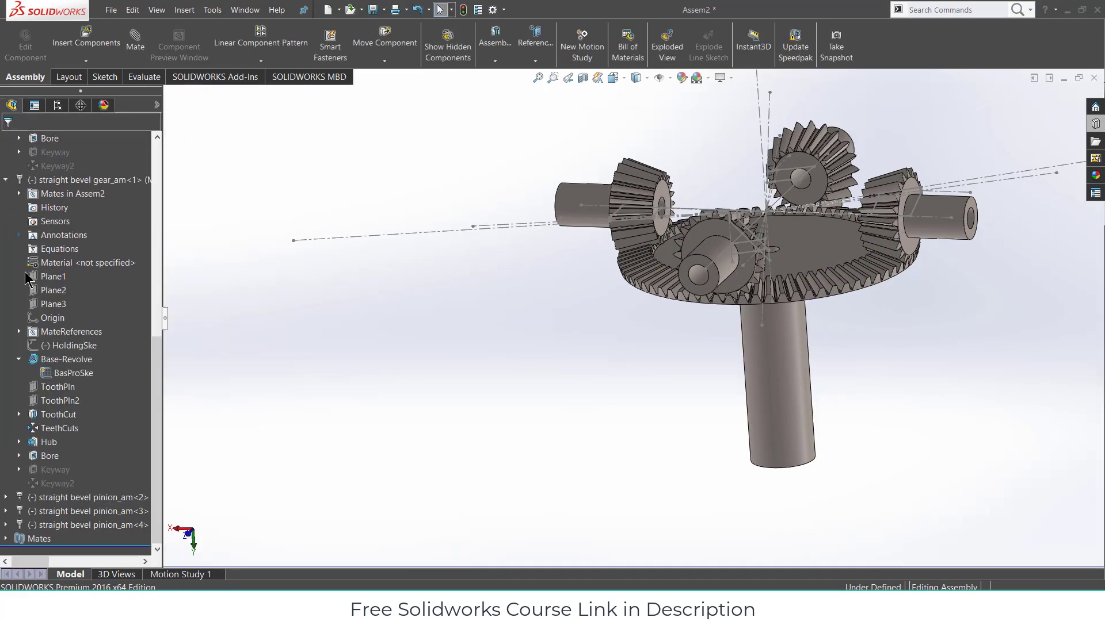
{"action": "right_click", "coordinate": [68, 378]}
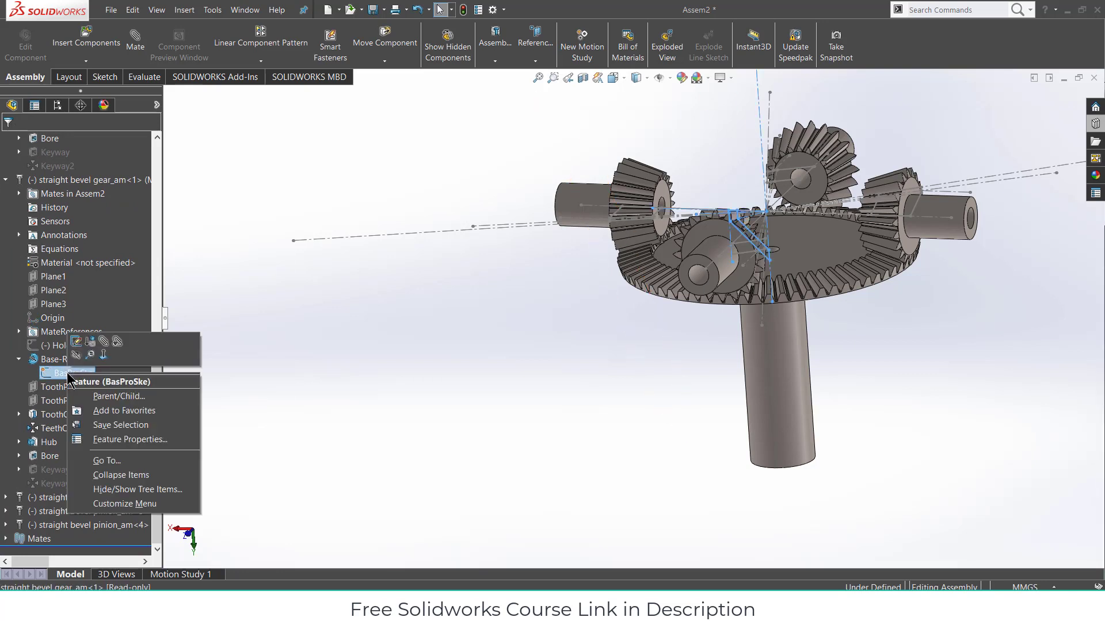
{"action": "left_click", "coordinate": [76, 355]}
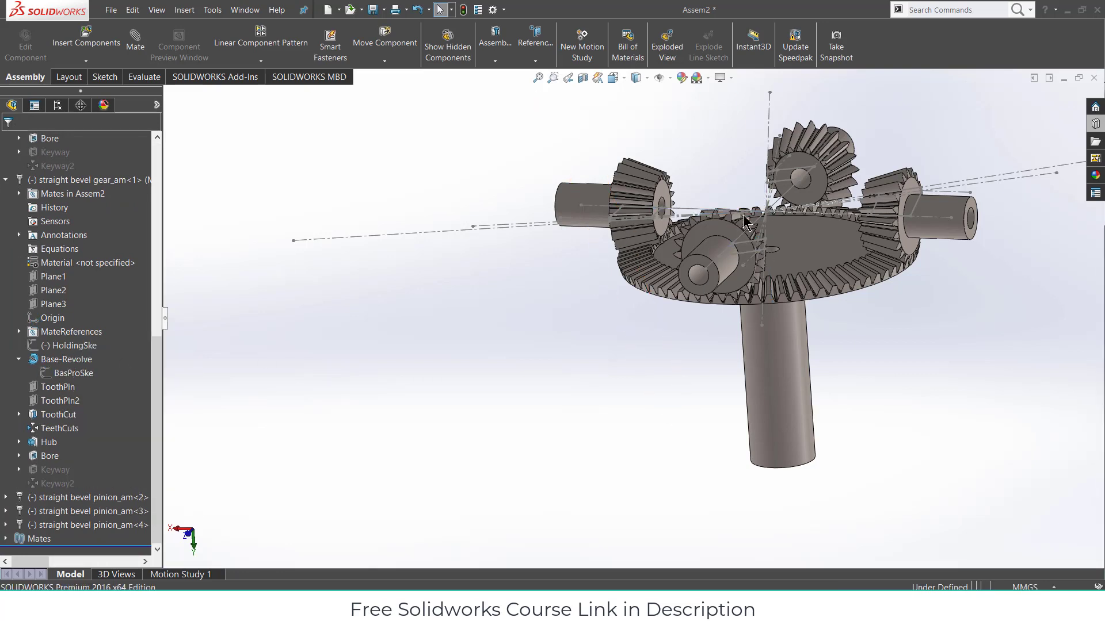
{"action": "left_click", "coordinate": [19, 359]}
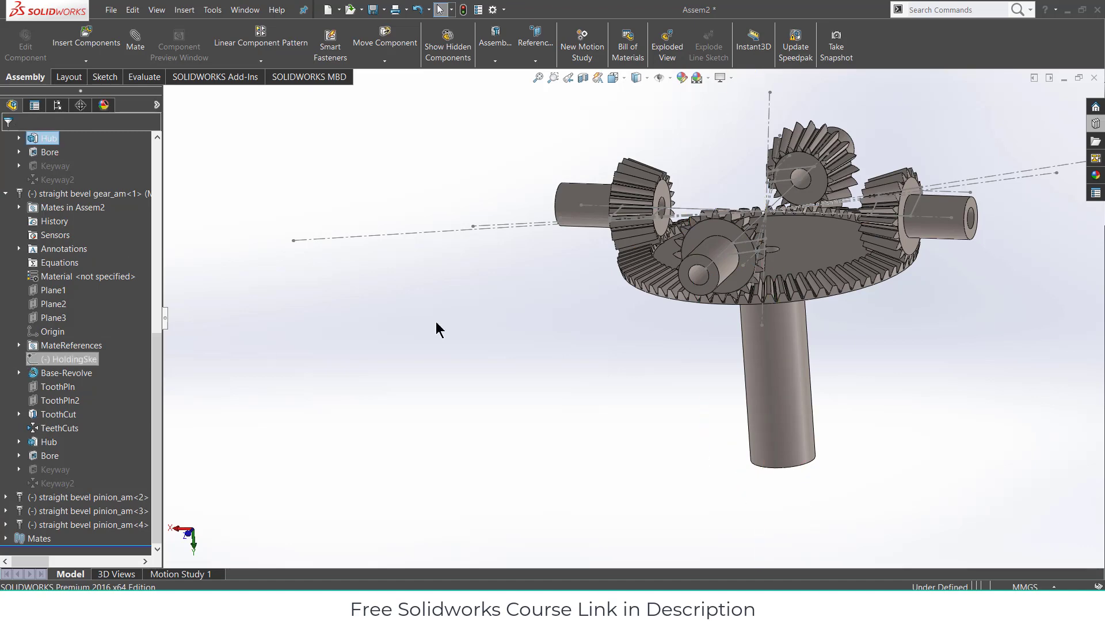
{"action": "scroll", "coordinate": [15, 317], "scroll_direction": "up", "scroll_amount": 5}
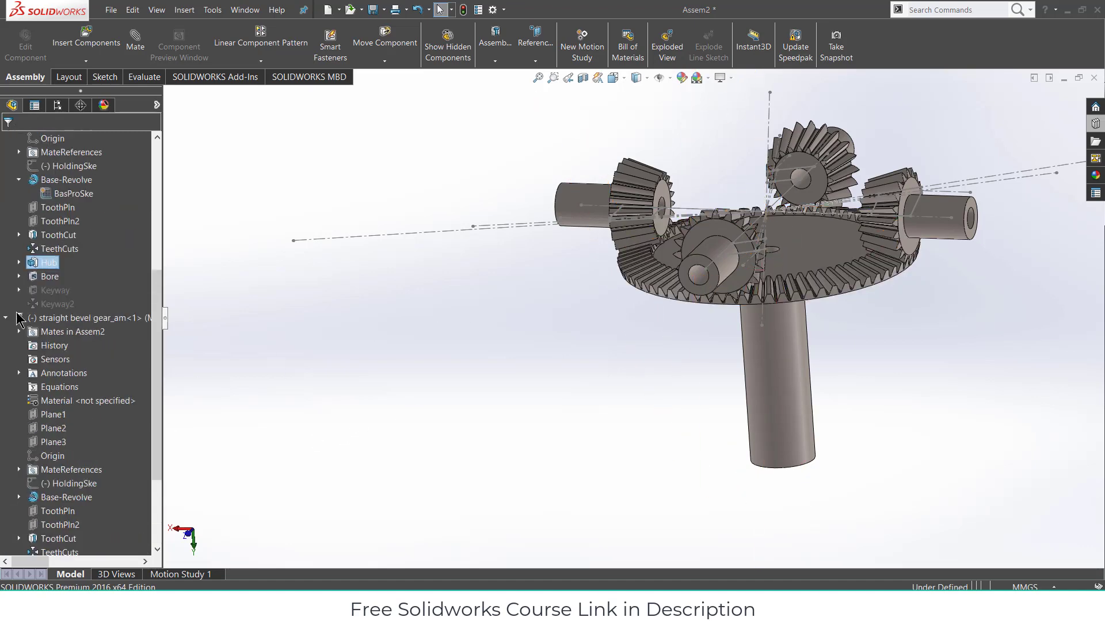
{"action": "right_click", "coordinate": [62, 280]}
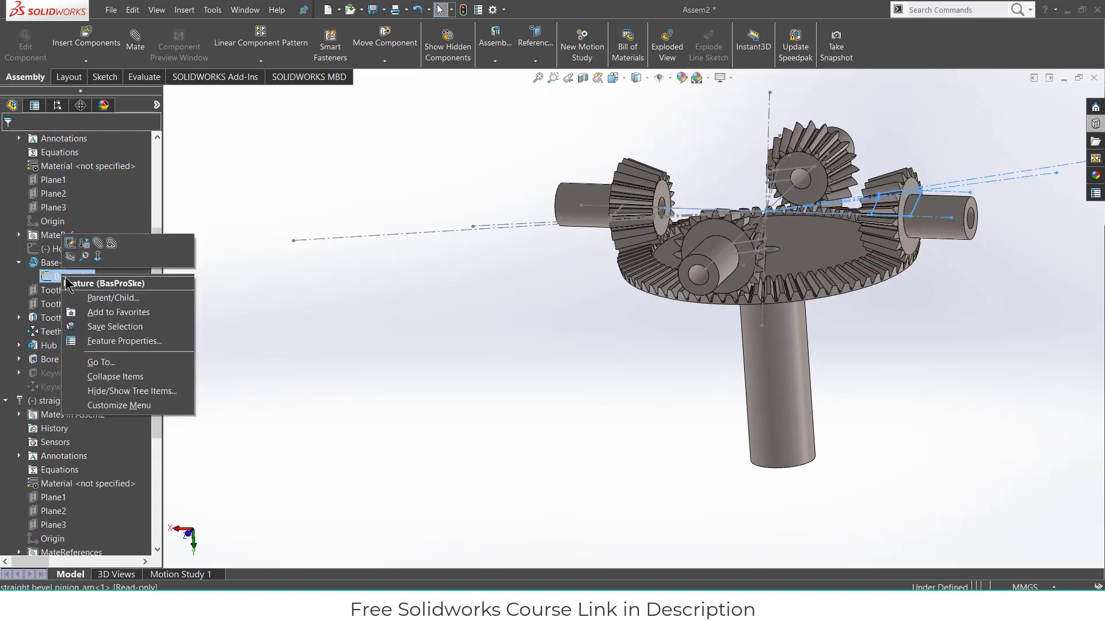
{"action": "left_click", "coordinate": [71, 248]}
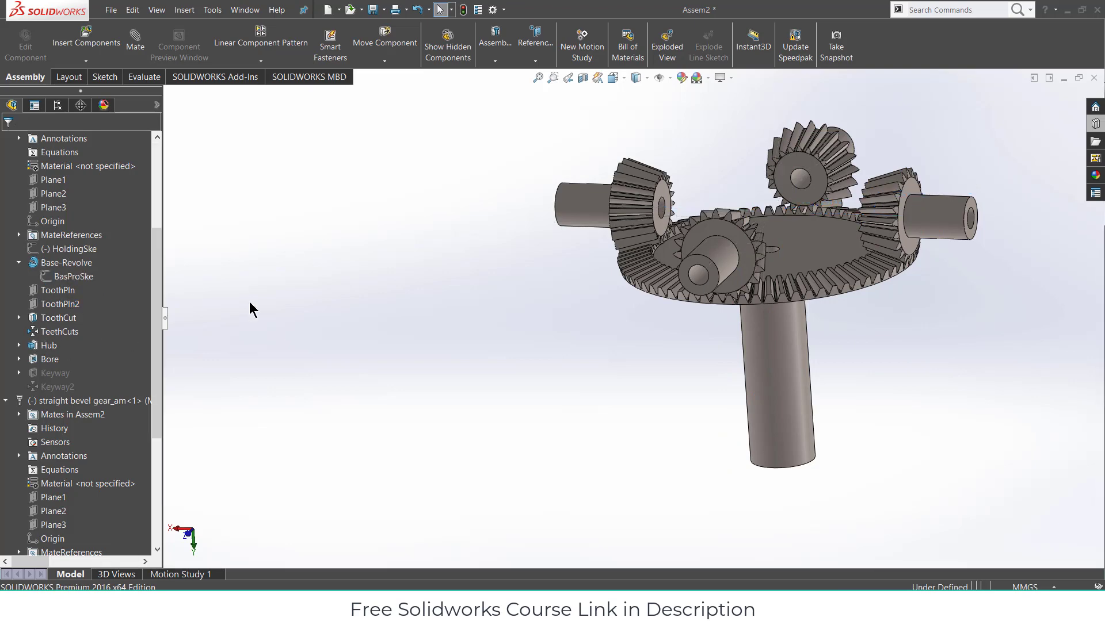
{"action": "scroll", "coordinate": [503, 324], "scroll_direction": "up", "scroll_amount": 2}
{"action": "middle_click_drag", "start_coordinate": [502, 325], "coordinate": [560, 281]}
{"action": "scroll", "coordinate": [750, 264], "scroll_direction": "down", "scroll_amount": 2}
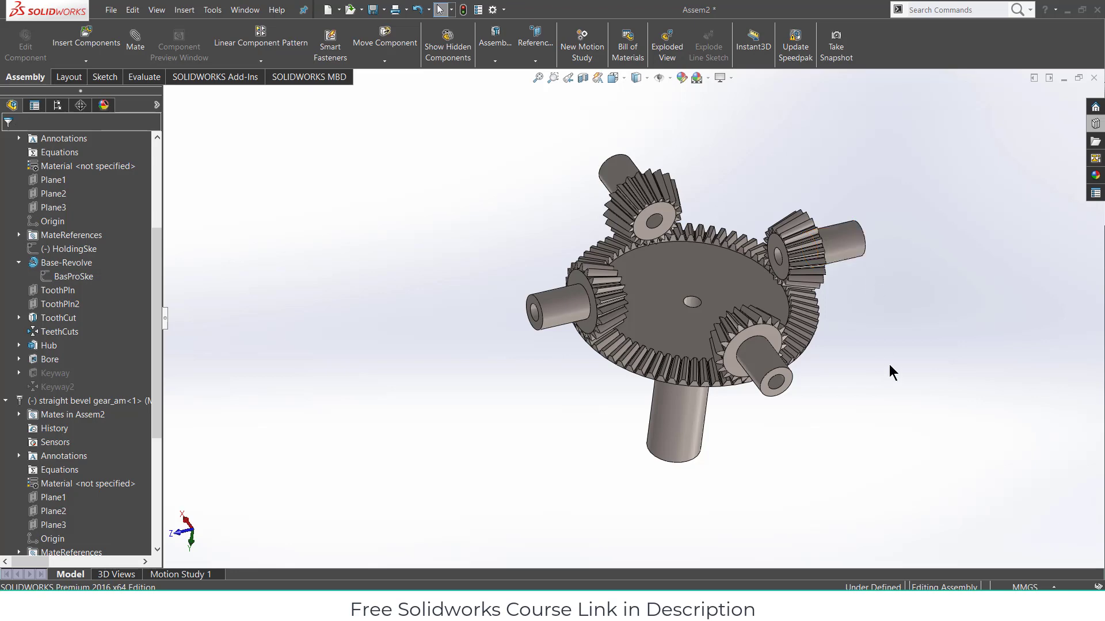
{"action": "middle_click_drag", "start_coordinate": [889, 365], "coordinate": [811, 274]}
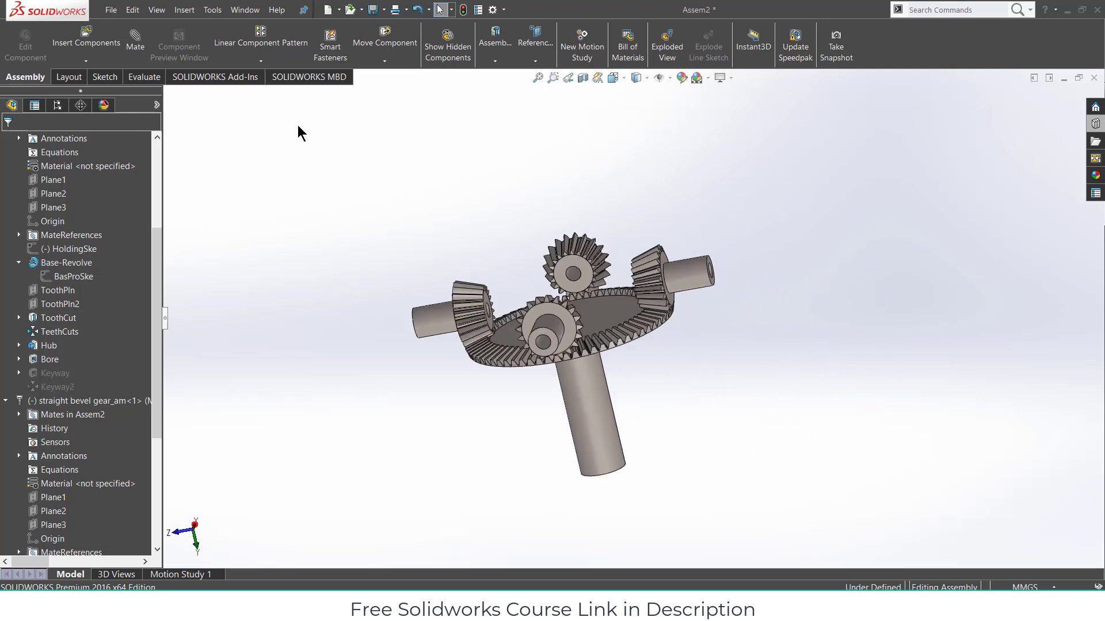
- Insert a new in-context part with its sketch on the Front Plane
{"action": "left_click", "coordinate": [86, 61]}
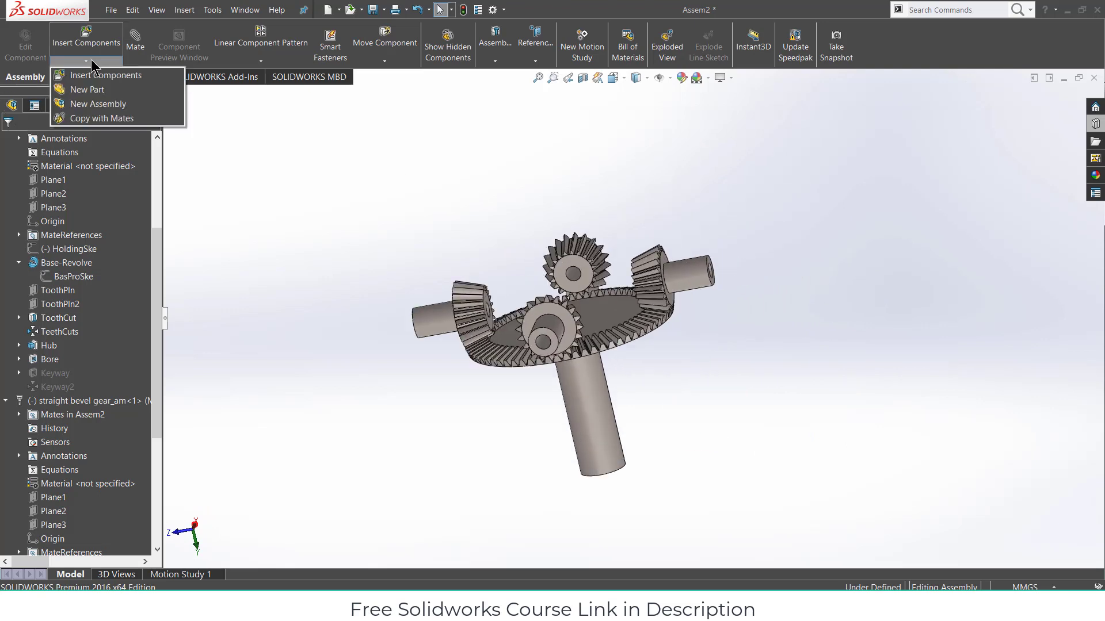
{"action": "left_click", "coordinate": [94, 91]}
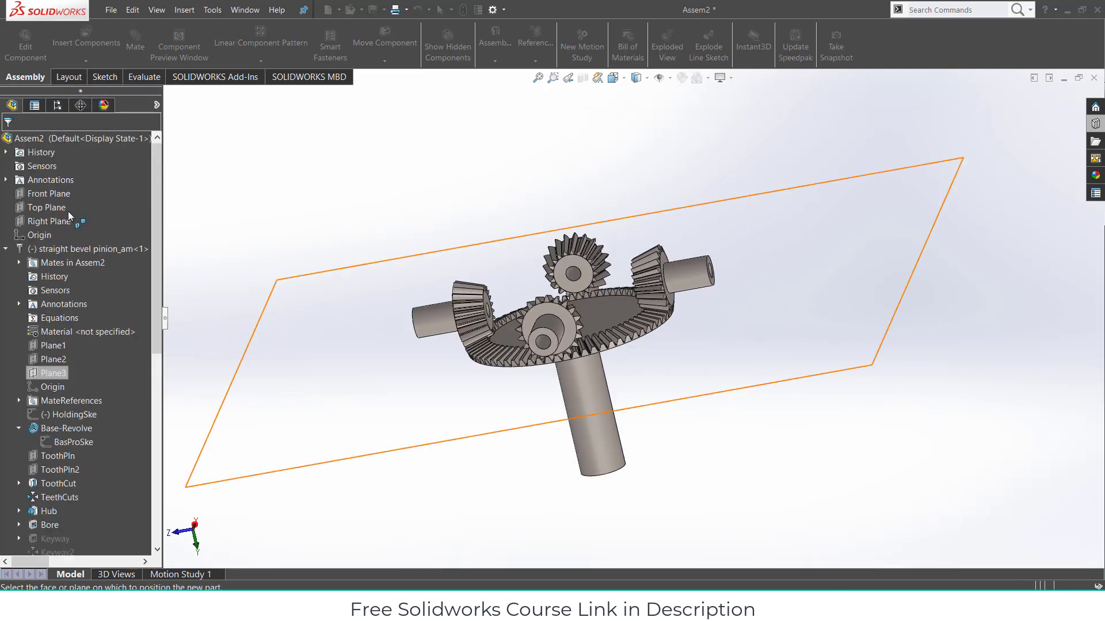
{"action": "left_click", "coordinate": [38, 197]}
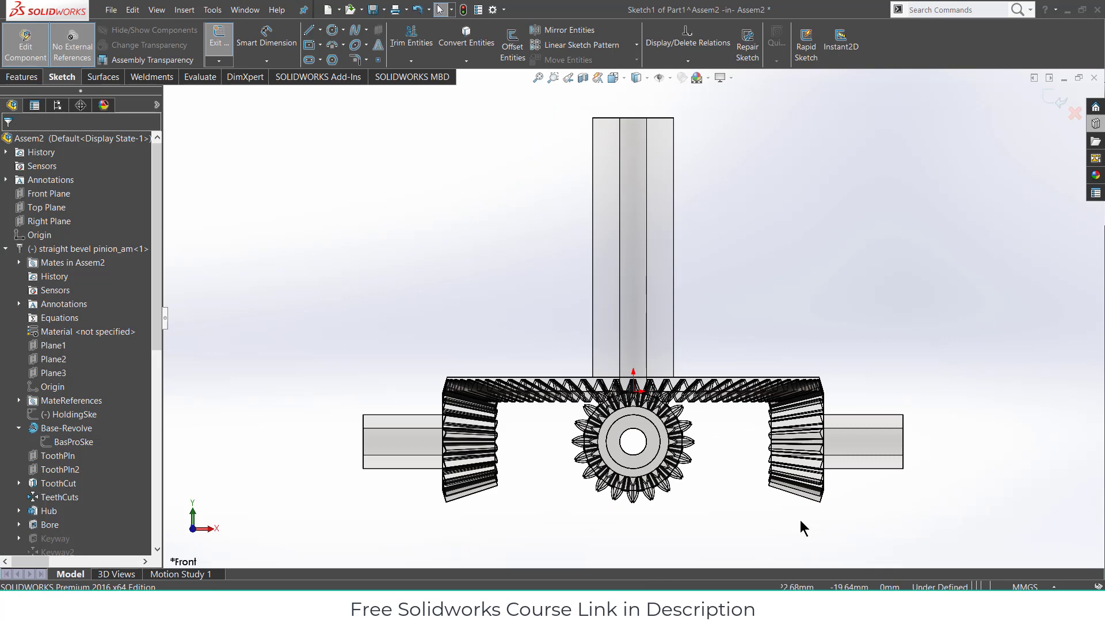
{"action": "scroll", "coordinate": [748, 489], "scroll_direction": "up", "scroll_amount": 2}
{"action": "scroll", "coordinate": [624, 408], "scroll_direction": "down", "scroll_amount": 3}
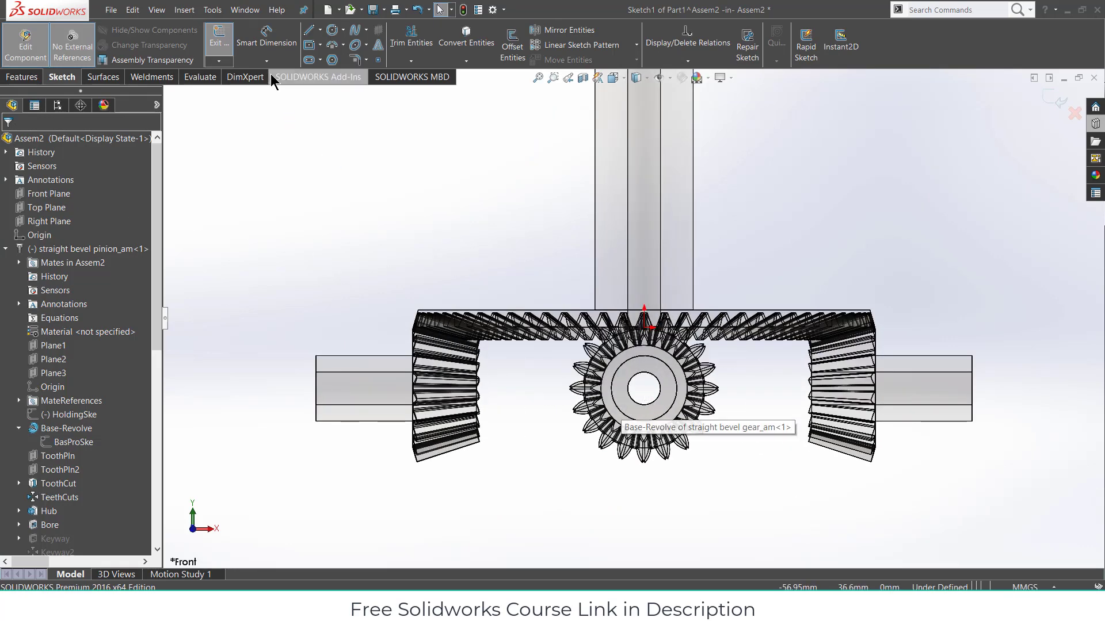
- Draw a centerpoint straight slot running straight up from the pinion's centre
{"action": "left_click", "coordinate": [309, 59]}
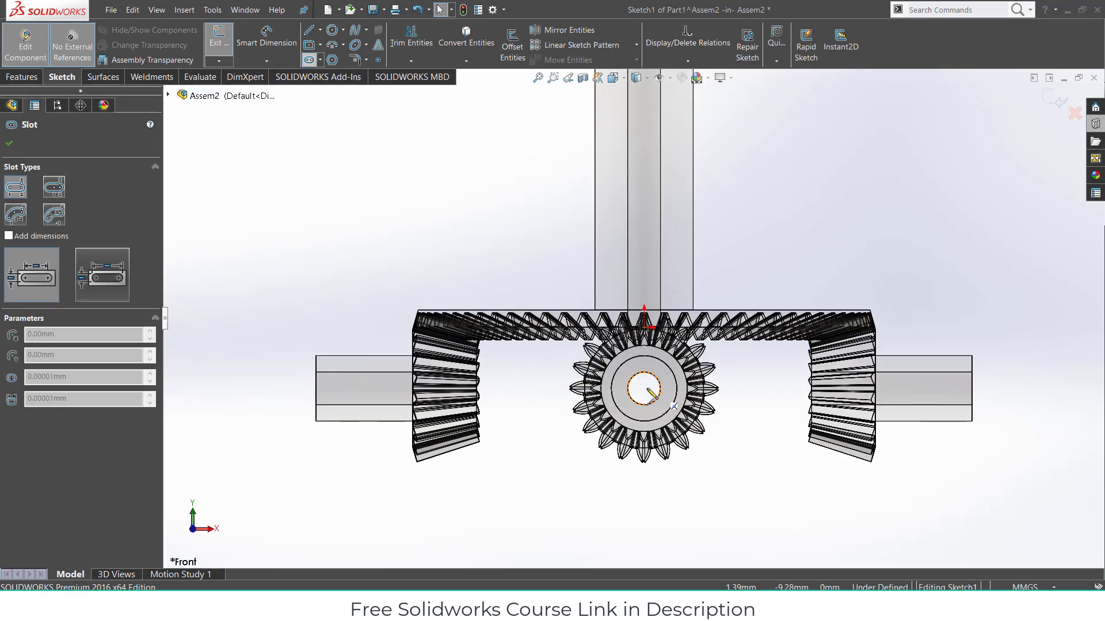
{"action": "left_click", "coordinate": [644, 388]}
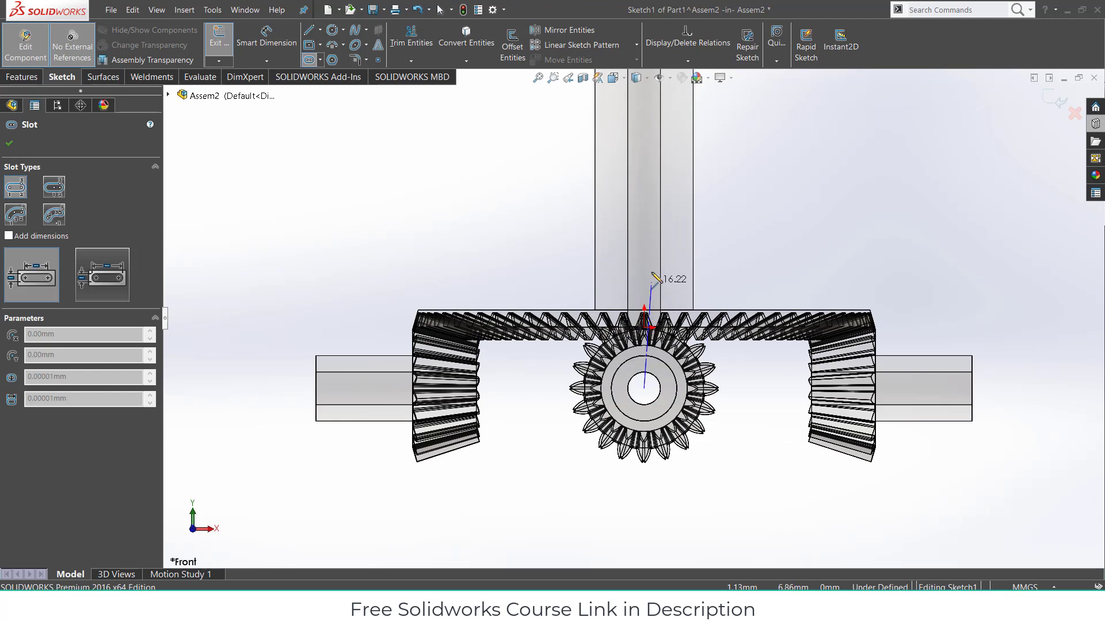
{"action": "left_click", "coordinate": [644, 222]}
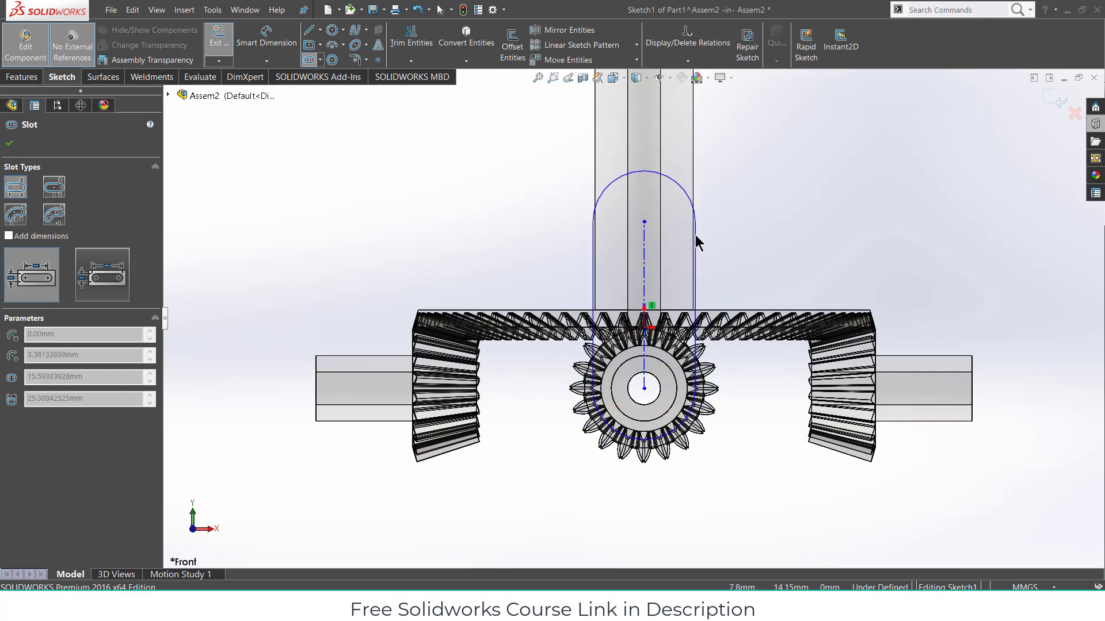
{"action": "left_click", "coordinate": [697, 233]}
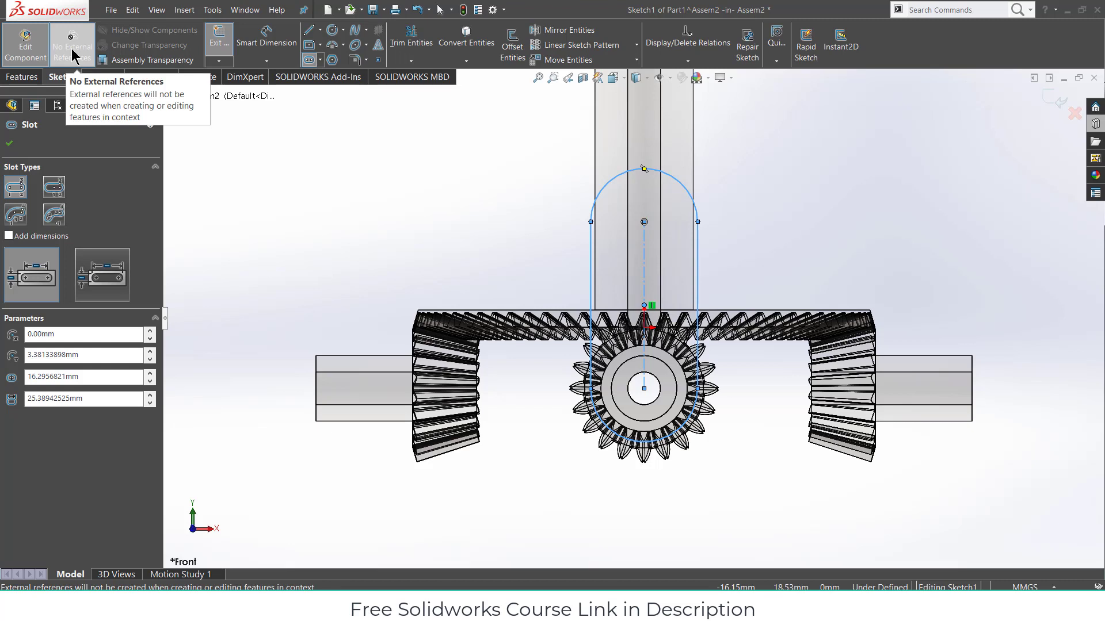
- Draw two circles, one at the pinion centre and one at the slot's upper end
{"action": "left_click", "coordinate": [332, 31]}
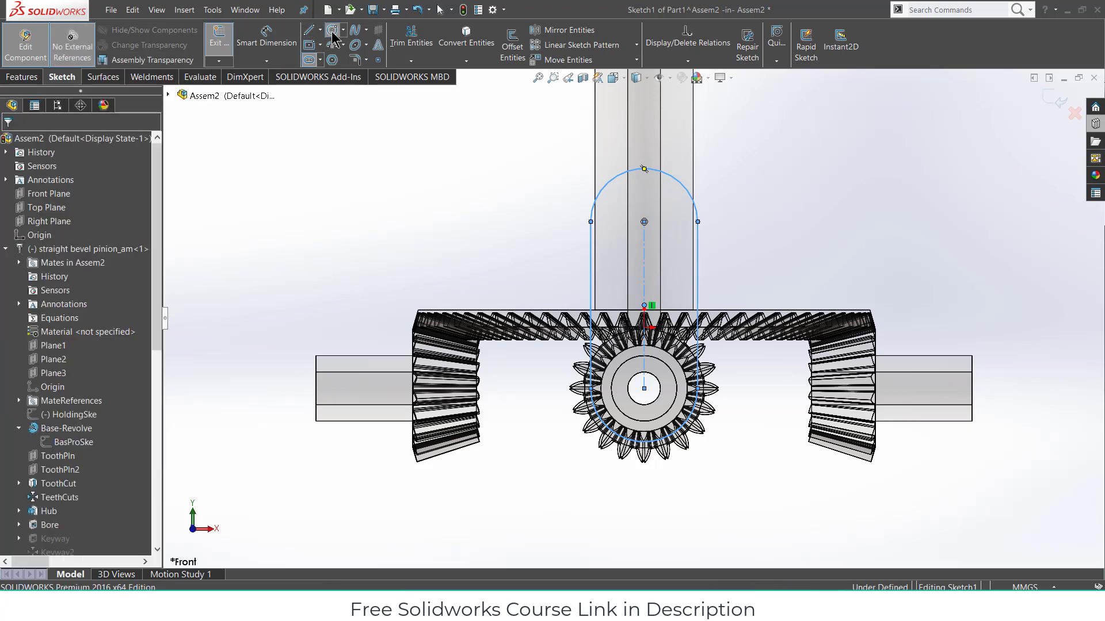
{"action": "left_click", "coordinate": [644, 389]}
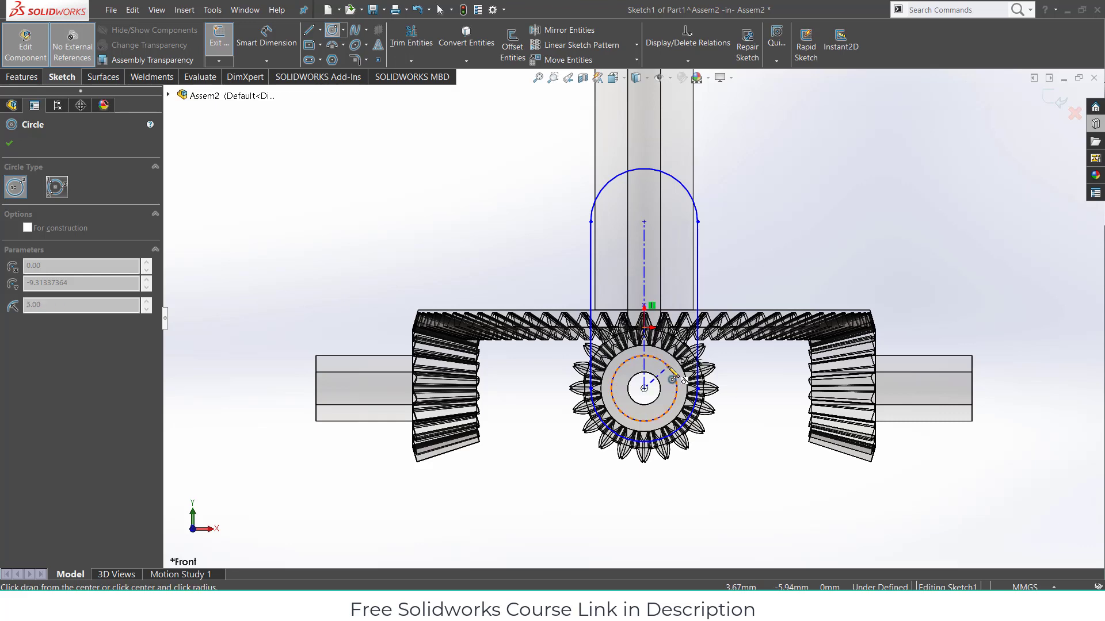
{"action": "left_click", "coordinate": [668, 369]}
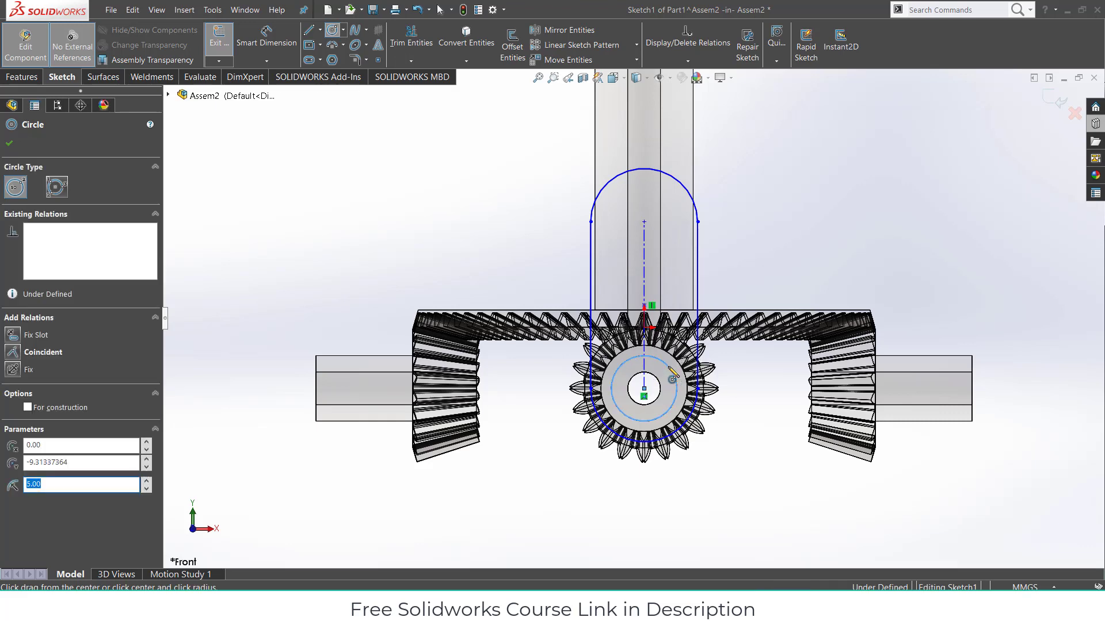
{"action": "left_click", "coordinate": [645, 222]}
{"action": "left_click", "coordinate": [669, 242]}
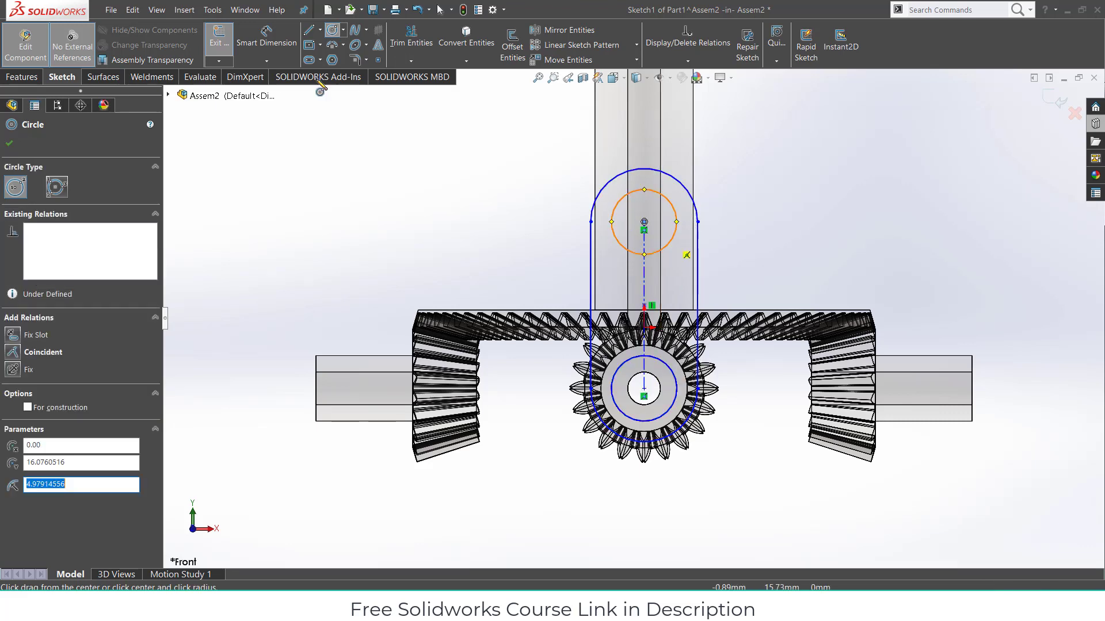
- Dimension both circles to 10 mm diameter
{"action": "left_click", "coordinate": [271, 38]}
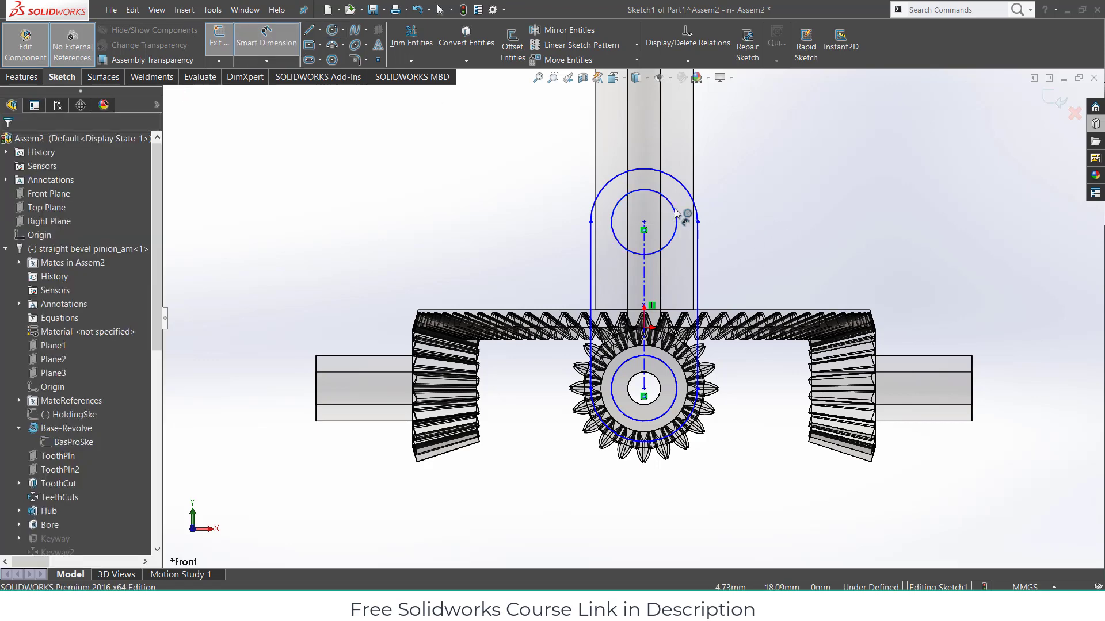
{"action": "left_click", "coordinate": [676, 214]}
{"action": "left_click", "coordinate": [777, 212]}
{"action": "type", "text": "1"}
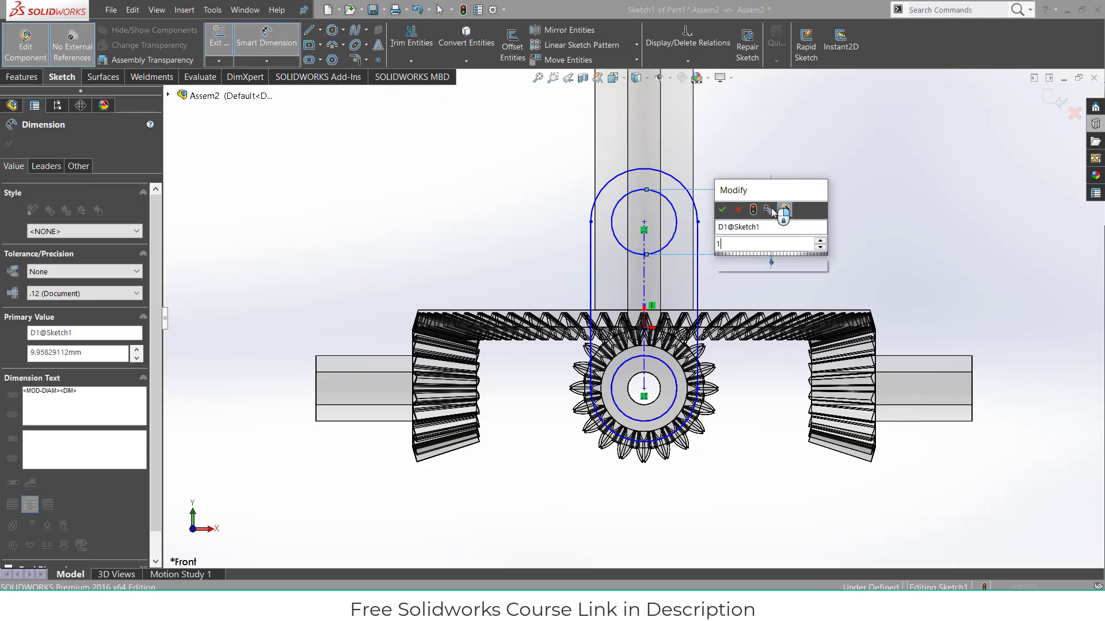
{"action": "type", "text": "0"}
{"action": "key", "text": "Return"}
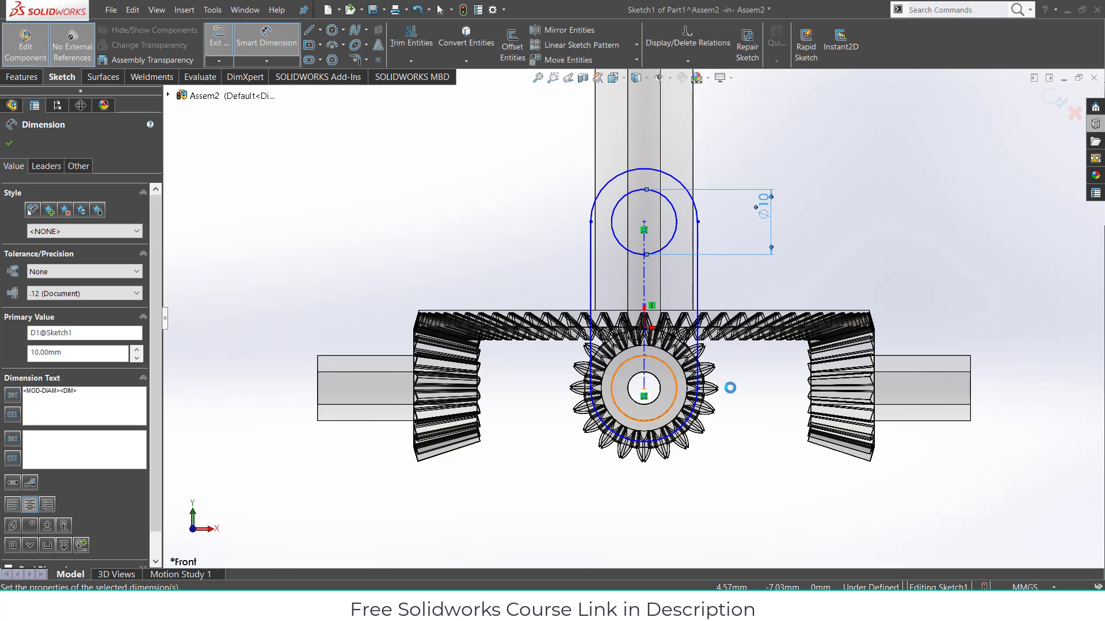
{"action": "left_click", "coordinate": [750, 397]}
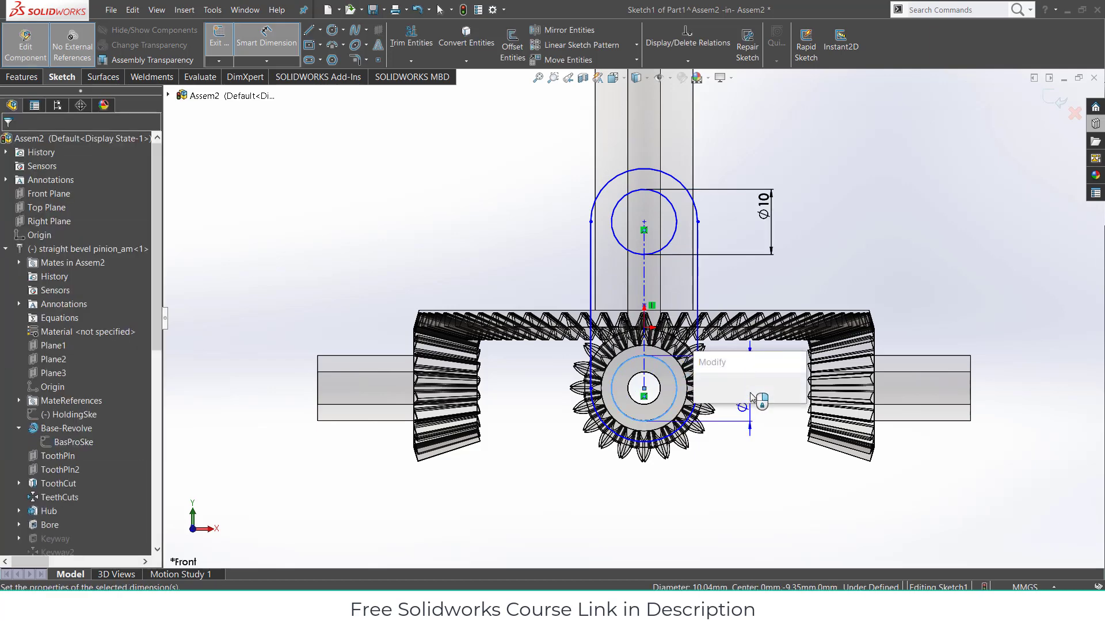
{"action": "type", "text": "10.00mm"}
{"action": "key", "text": "Return"}
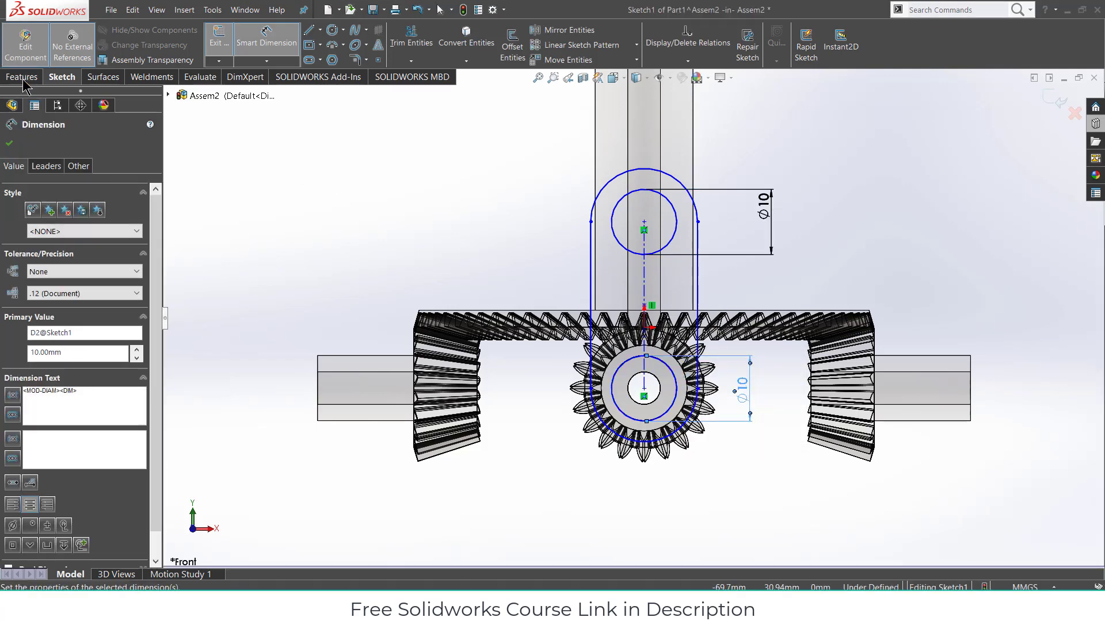
{"action": "left_click", "coordinate": [23, 79]}
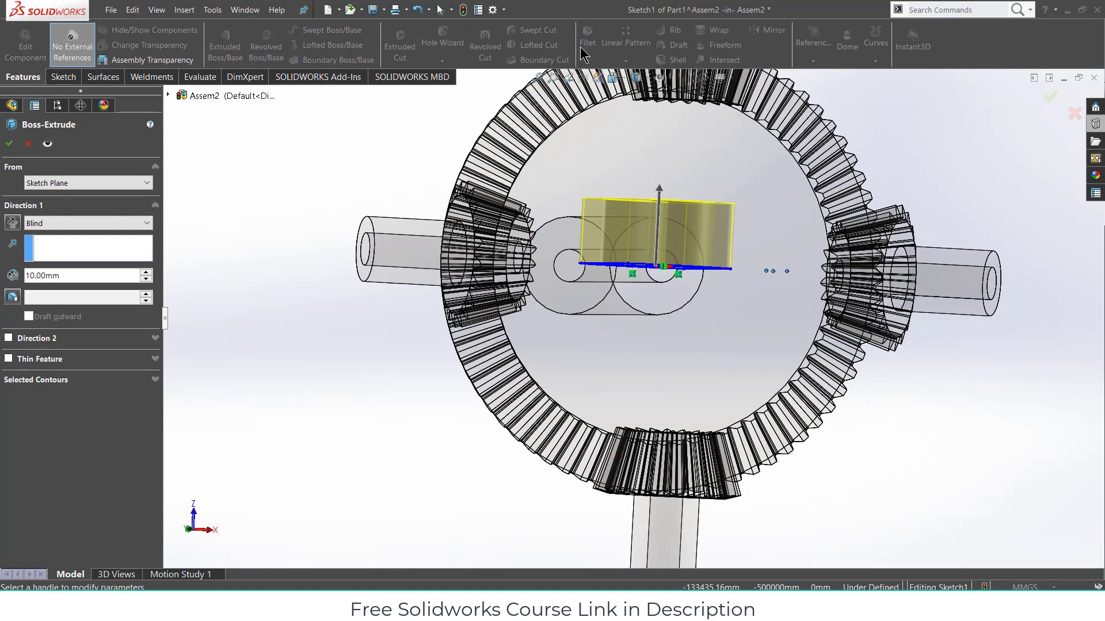
- Extrude the arm's slot sketch 5 mm thick
{"action": "type", "text": "5"}
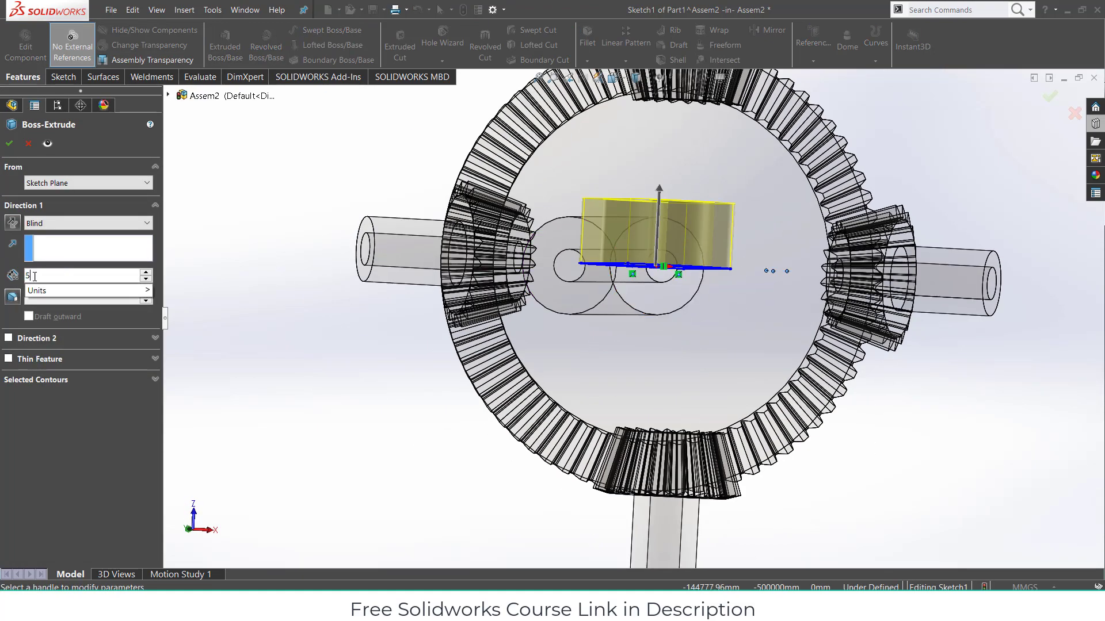
{"action": "key", "text": "Return"}
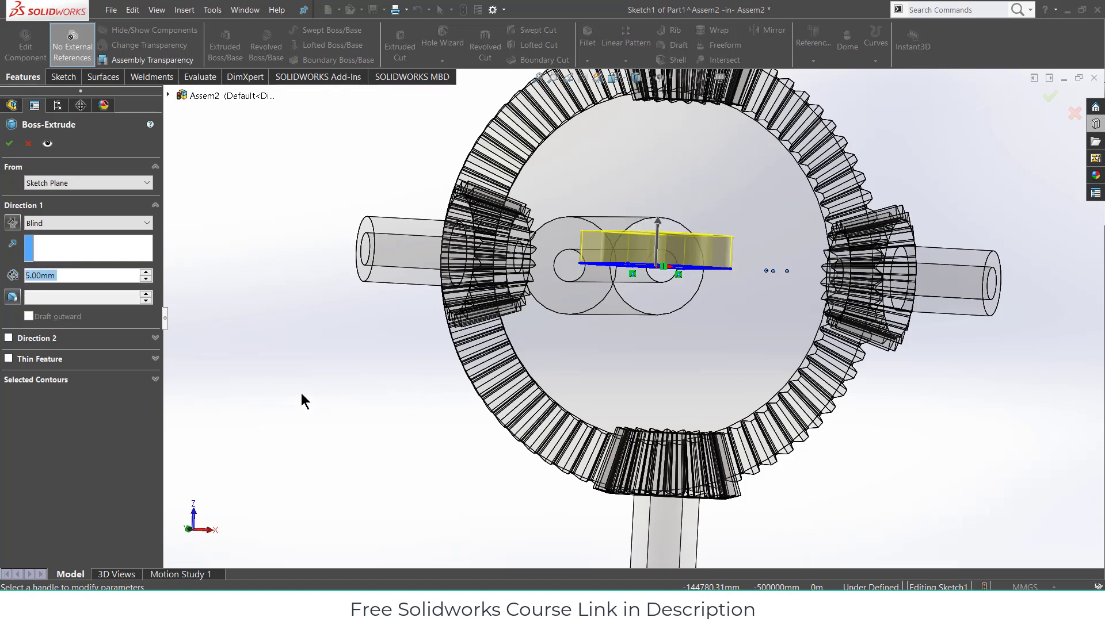
{"action": "left_click", "coordinate": [10, 144]}
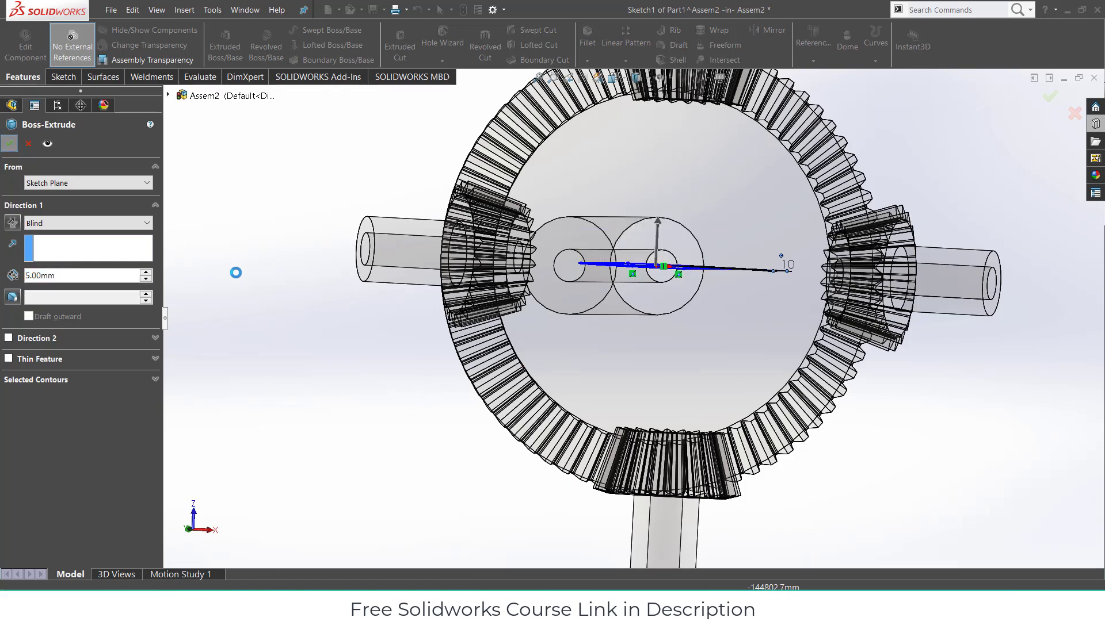
- Return to the assembly and drag Part1 up onto the top pinion's shaft
{"action": "scroll", "coordinate": [661, 375], "scroll_direction": "up", "scroll_amount": 5}
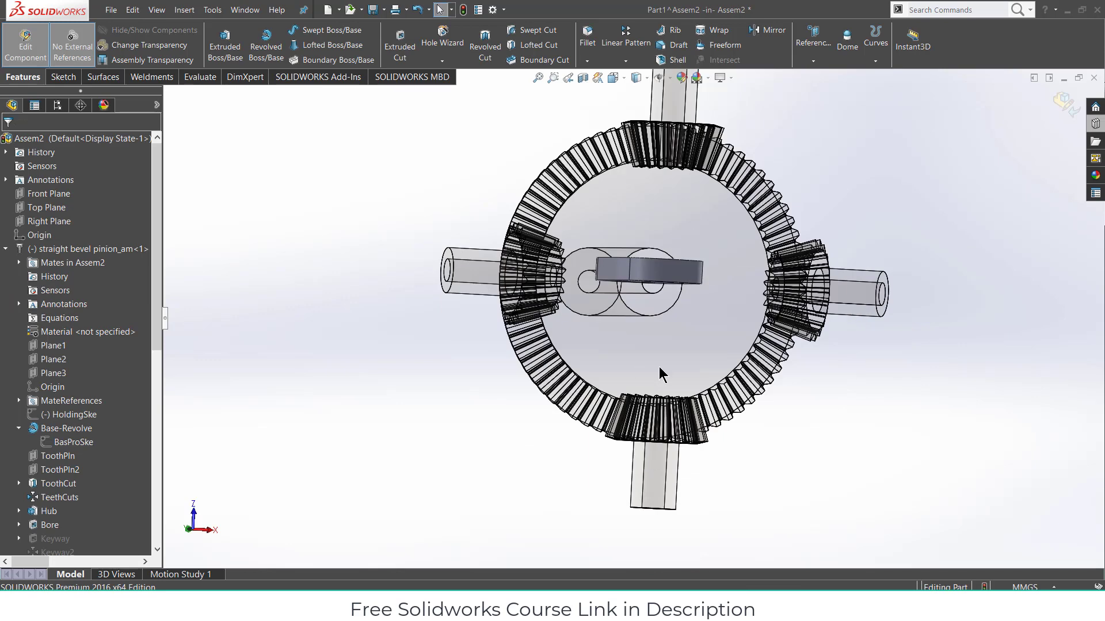
{"action": "left_click", "coordinate": [1067, 115]}
{"action": "left_click_drag", "start_coordinate": [643, 290], "coordinate": [660, 184]}
{"action": "middle_click_drag", "start_coordinate": [659, 184], "coordinate": [755, 222]}
{"action": "scroll", "coordinate": [755, 222], "scroll_direction": "down", "scroll_amount": 4}
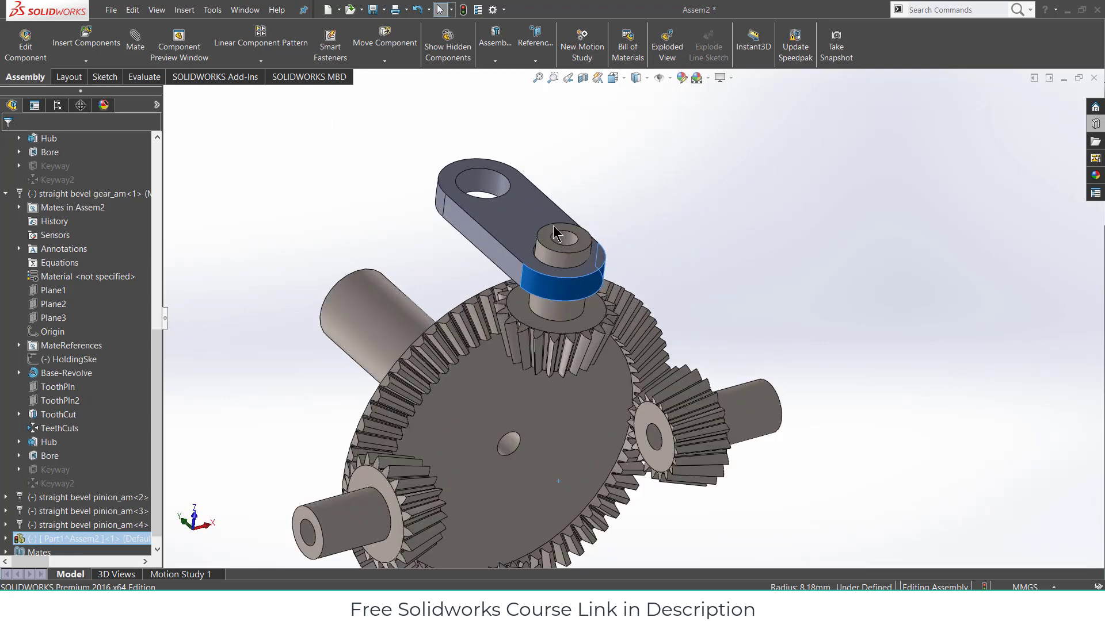
- Mate the arm's hole concentric with the top pinion's shaft
{"action": "left_click_drag", "start_coordinate": [555, 233], "coordinate": [602, 160]}
{"action": "left_click", "coordinate": [434, 173]}
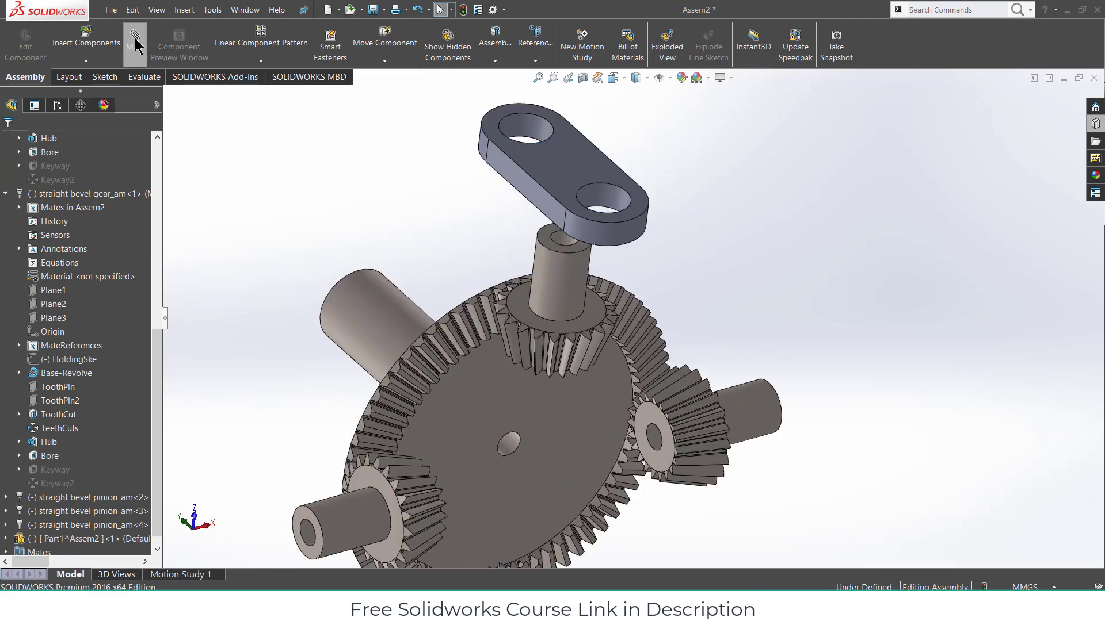
{"action": "scroll", "coordinate": [577, 230], "scroll_direction": "down", "scroll_amount": 2}
{"action": "left_click", "coordinate": [577, 257]}
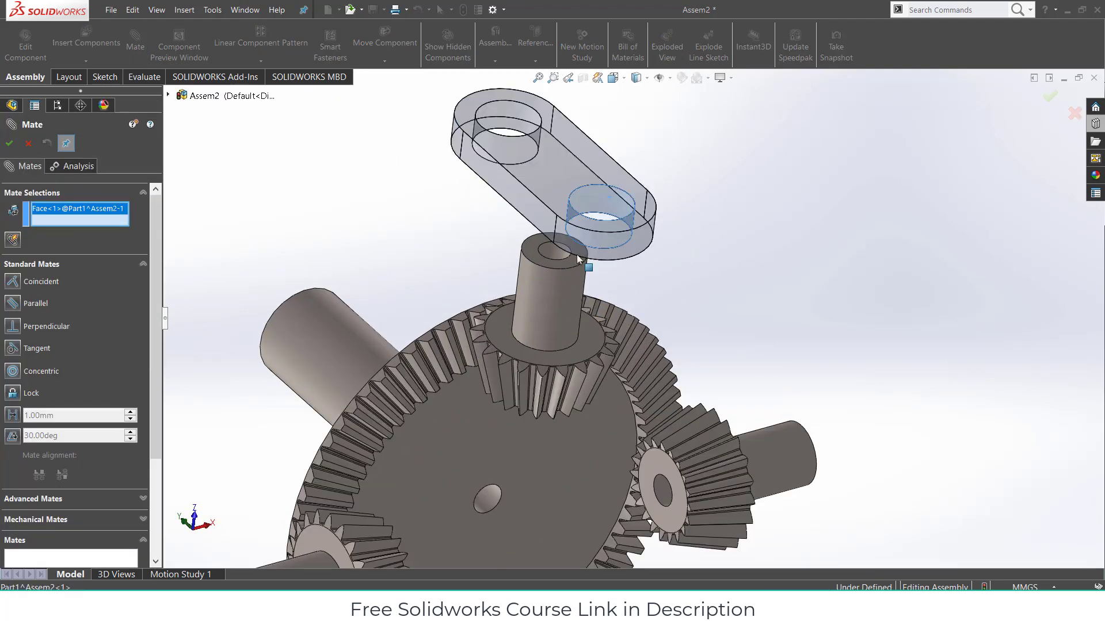
{"action": "left_click", "coordinate": [563, 294]}
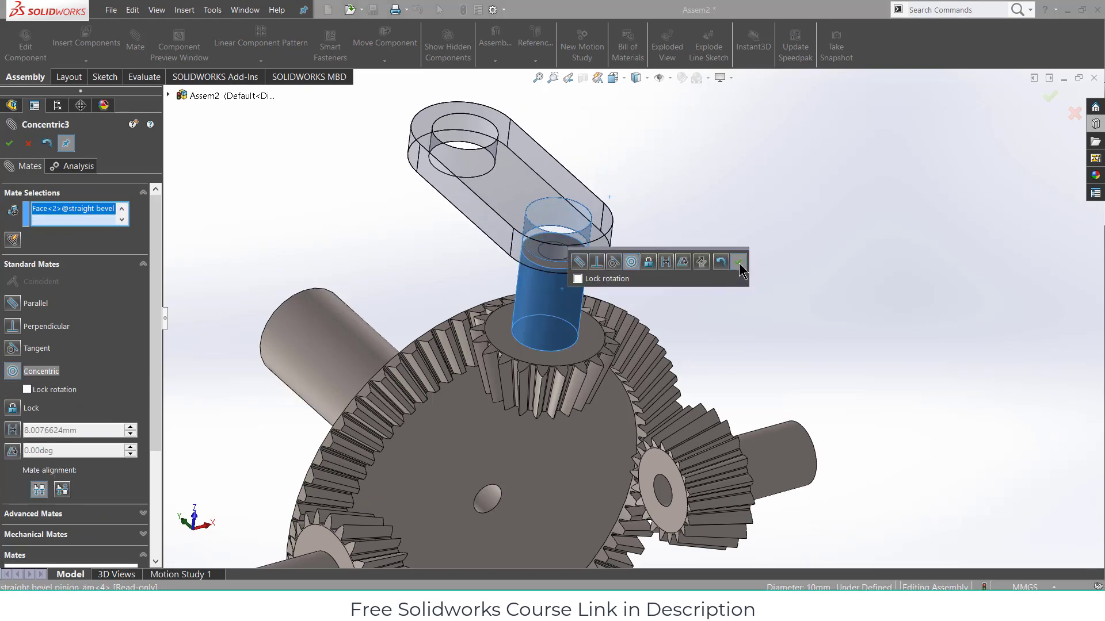
{"action": "left_click", "coordinate": [739, 263]}
- Mate the arm's flat face coincident with the pinion hub's top face and finish mating
{"action": "left_click", "coordinate": [555, 236]}
{"action": "scroll", "coordinate": [557, 294], "scroll_direction": "down", "scroll_amount": 3}
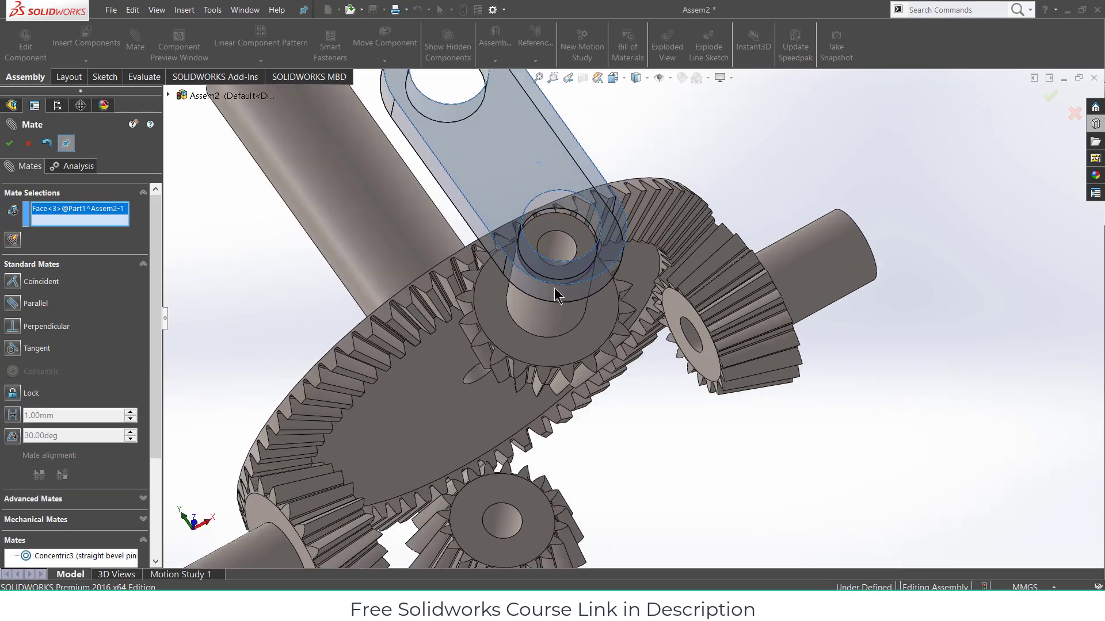
{"action": "left_click", "coordinate": [567, 226]}
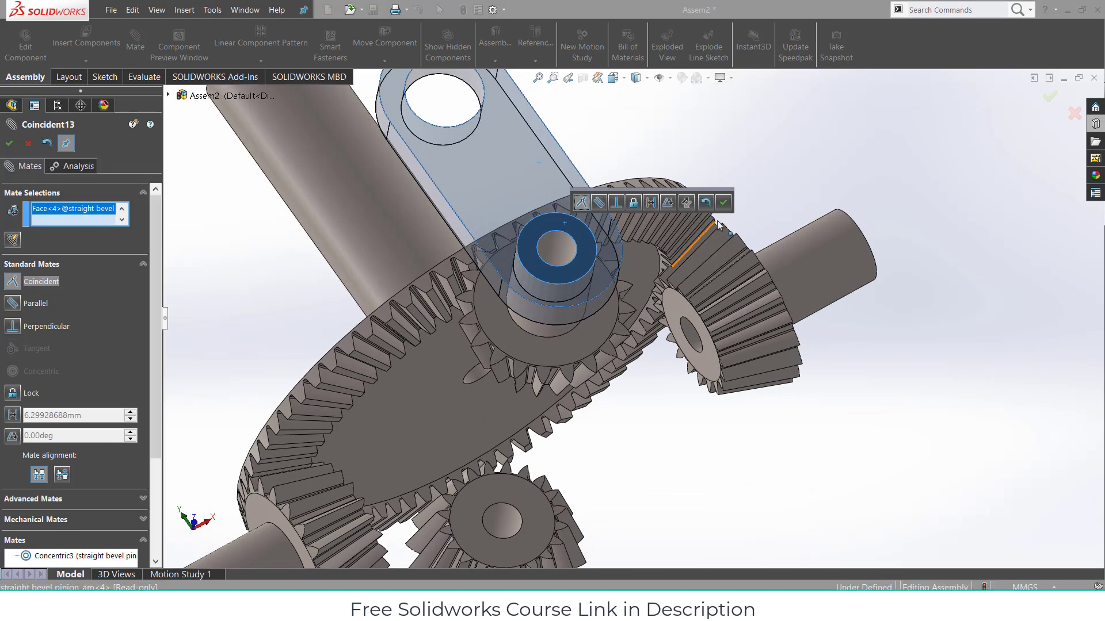
{"action": "left_click", "coordinate": [723, 204]}
{"action": "scroll", "coordinate": [679, 285], "scroll_direction": "up", "scroll_amount": 5}
{"action": "middle_click_drag", "start_coordinate": [663, 296], "coordinate": [527, 301]}
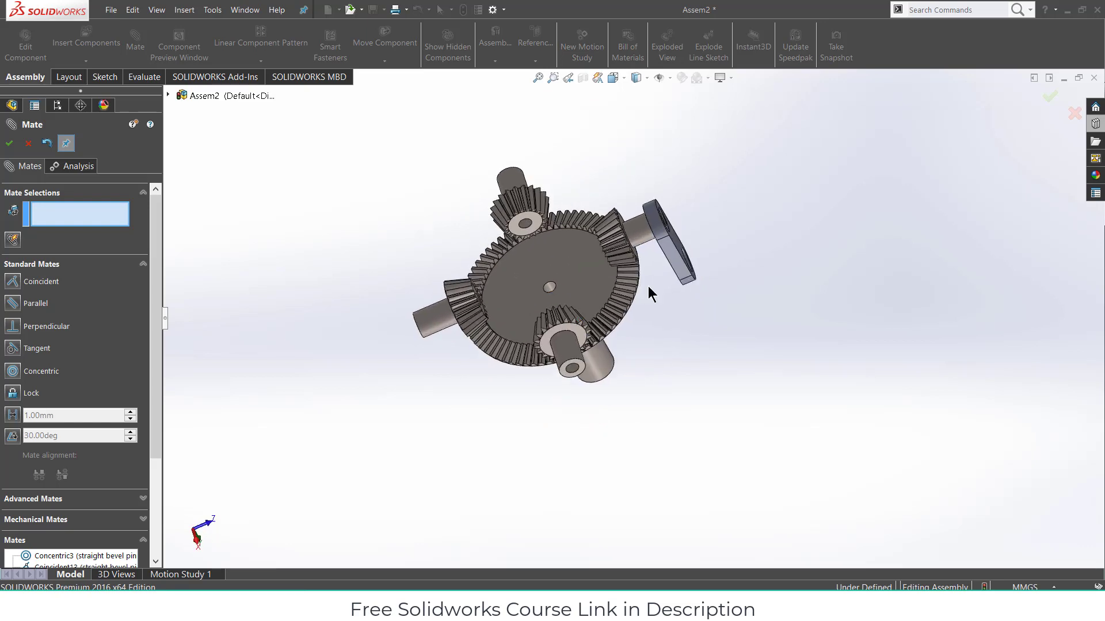
{"action": "mouse_move", "coordinate": [650, 295]}
{"action": "middle_mouse_down"}
{"action": "mouse_move", "coordinate": [612, 334]}
{"action": "mouse_move", "coordinate": [644, 323]}
{"action": "mouse_move", "coordinate": [533, 323]}
{"action": "mouse_move", "coordinate": [592, 339]}
{"action": "mouse_move", "coordinate": [690, 298]}
{"action": "mouse_move", "coordinate": [662, 311]}
{"action": "middle_mouse_up"}
{"action": "scroll", "coordinate": [593, 338], "scroll_direction": "up", "scroll_amount": 3}
{"action": "left_click", "coordinate": [9, 143]}
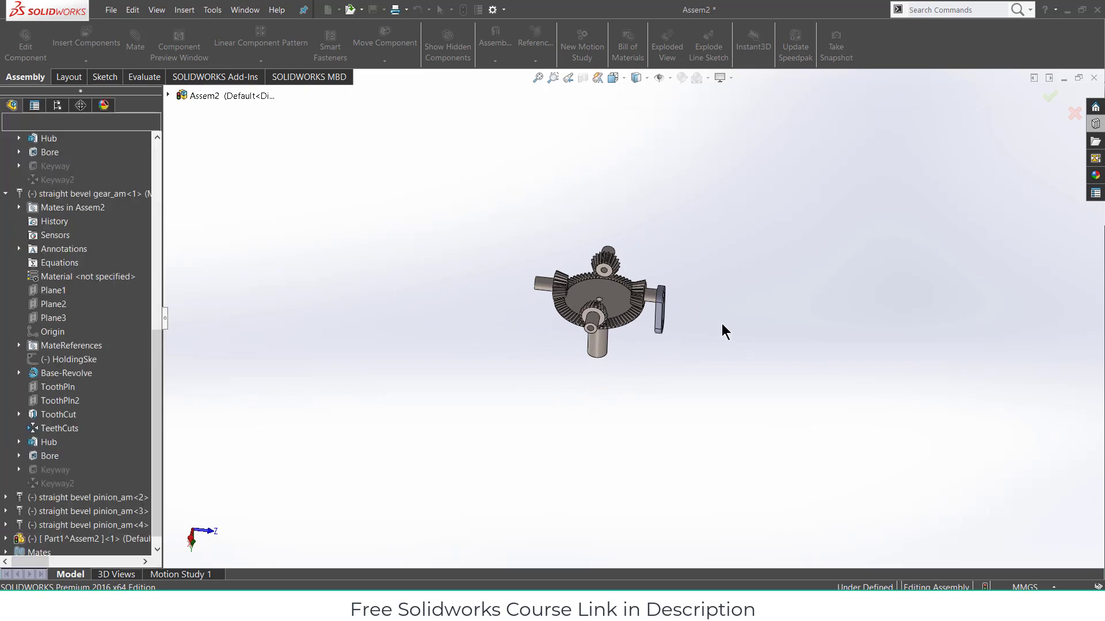
- Insert new in-context part Part2 with its sketch on the Front Plane and choose Straight Slot
{"action": "middle_click_drag", "start_coordinate": [661, 271], "coordinate": [657, 315]}
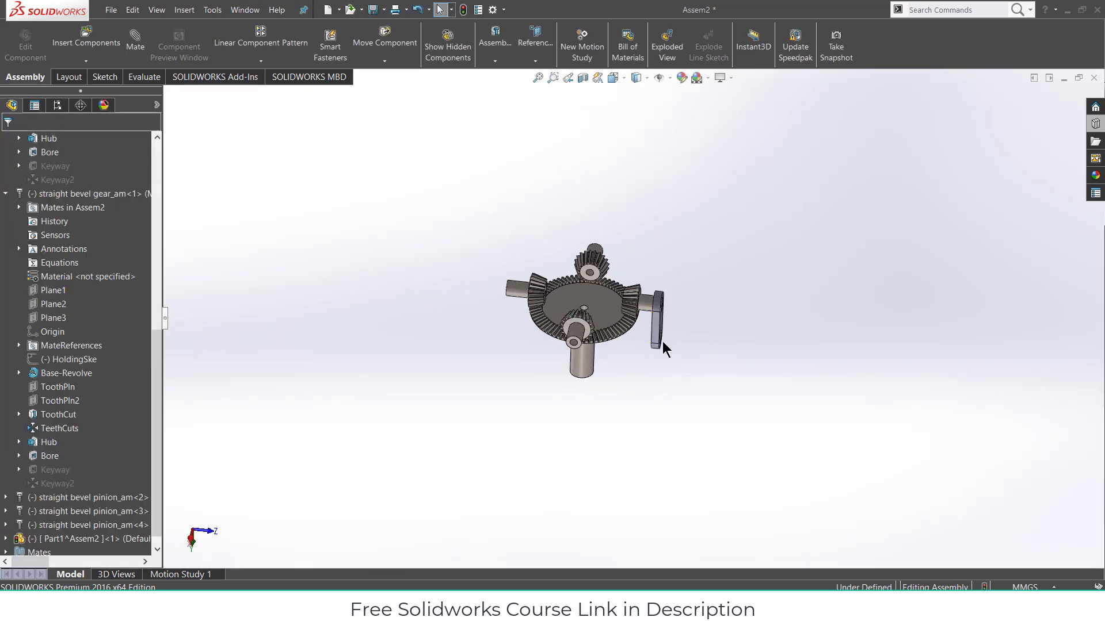
{"action": "left_click", "coordinate": [86, 61]}
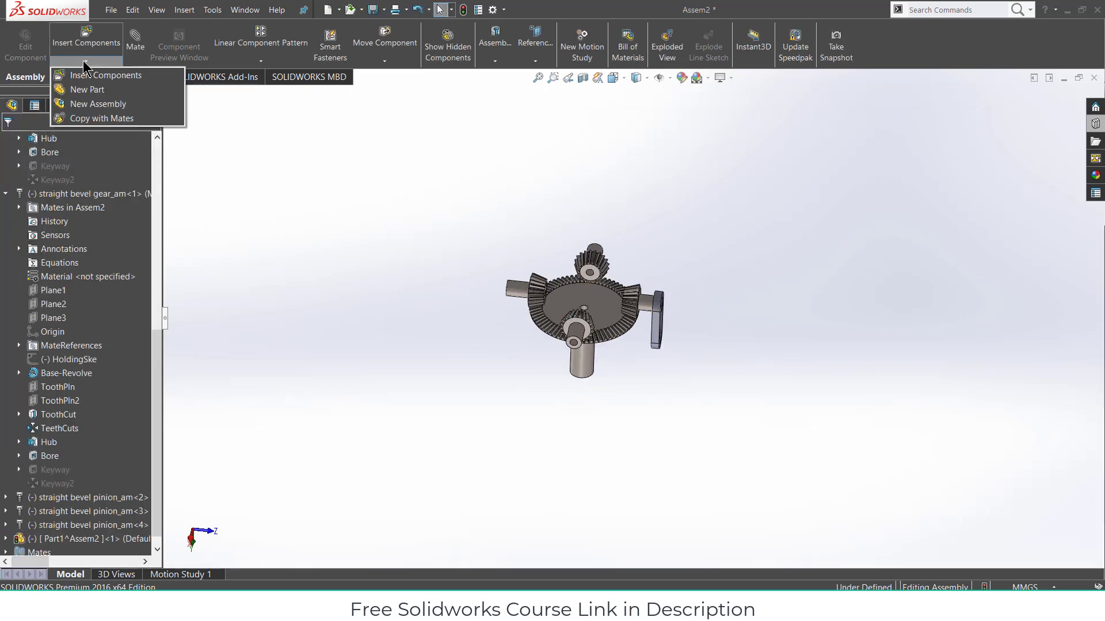
{"action": "left_click", "coordinate": [94, 90]}
{"action": "scroll", "coordinate": [60, 184], "scroll_direction": "up", "scroll_amount": 10}
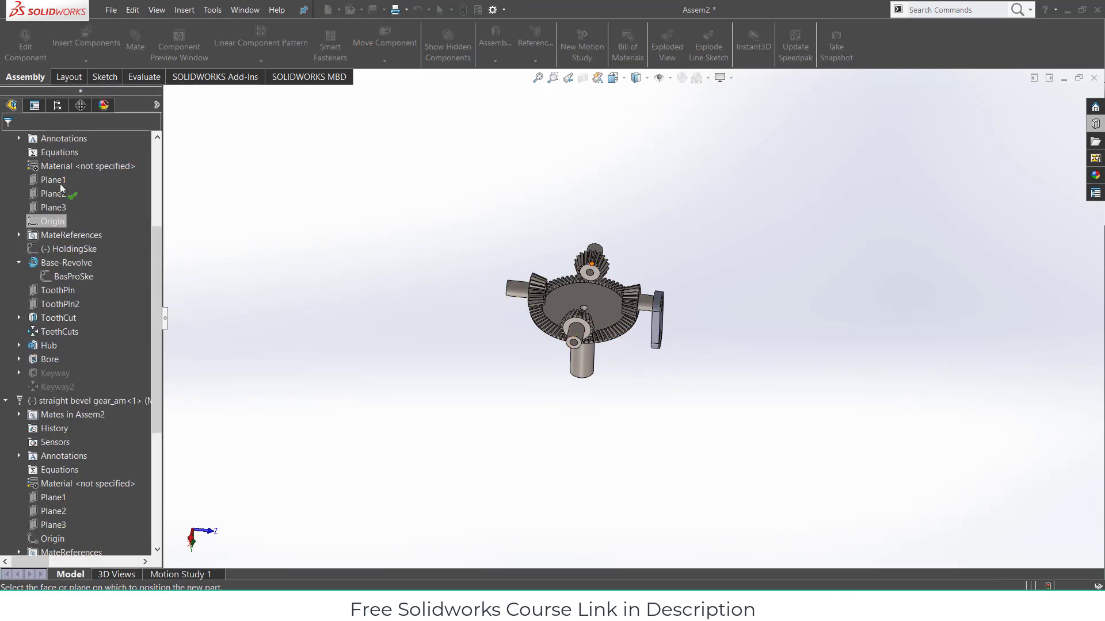
{"action": "left_click", "coordinate": [50, 194]}
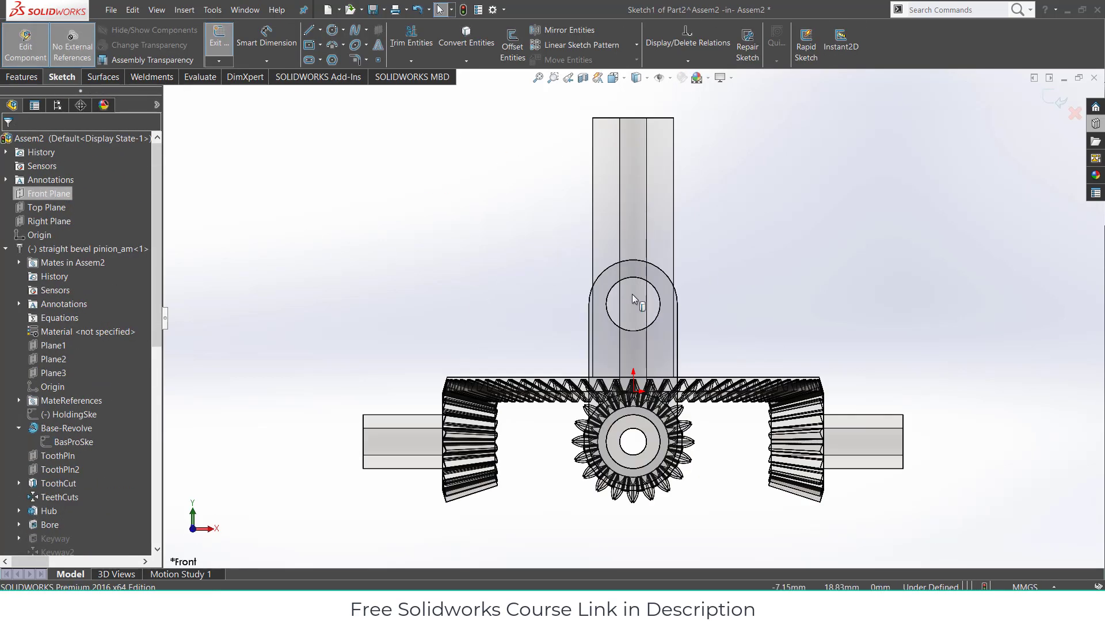
{"action": "scroll", "coordinate": [646, 407], "scroll_direction": "down", "scroll_amount": 1}
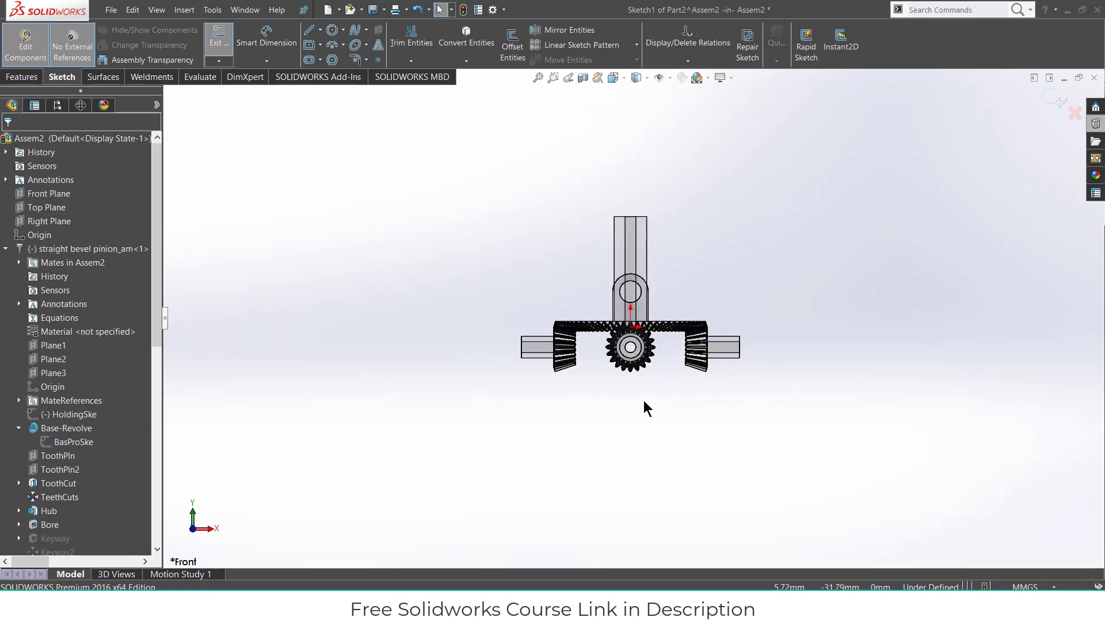
{"action": "scroll", "coordinate": [646, 407], "scroll_direction": "up", "scroll_amount": 3}
{"action": "scroll", "coordinate": [641, 414], "scroll_direction": "down", "scroll_amount": 4}
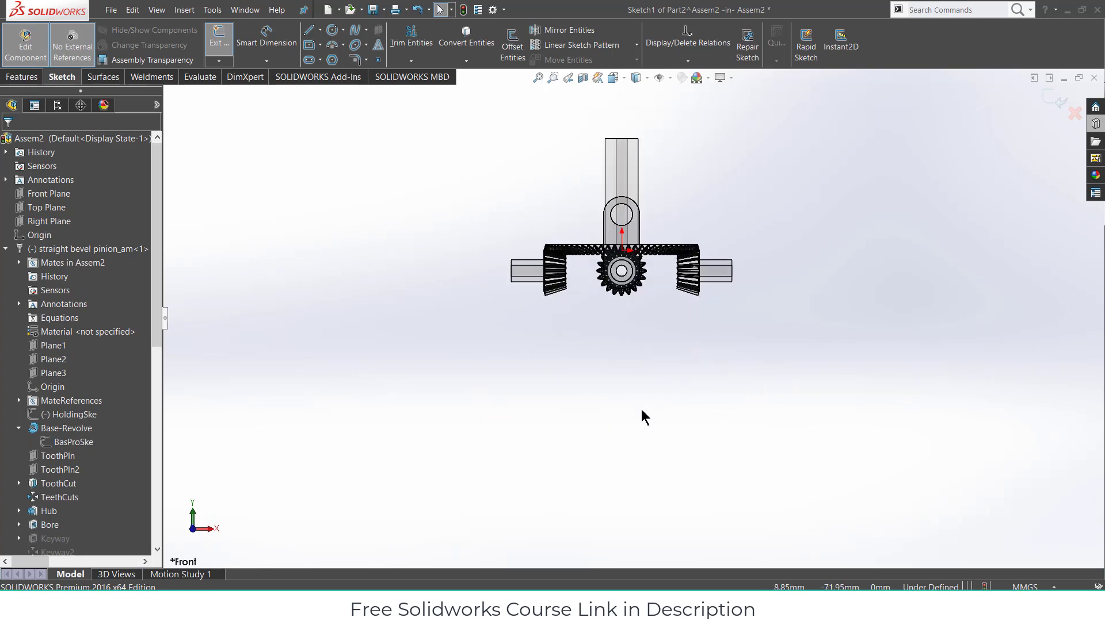
{"action": "left_click", "coordinate": [309, 60]}
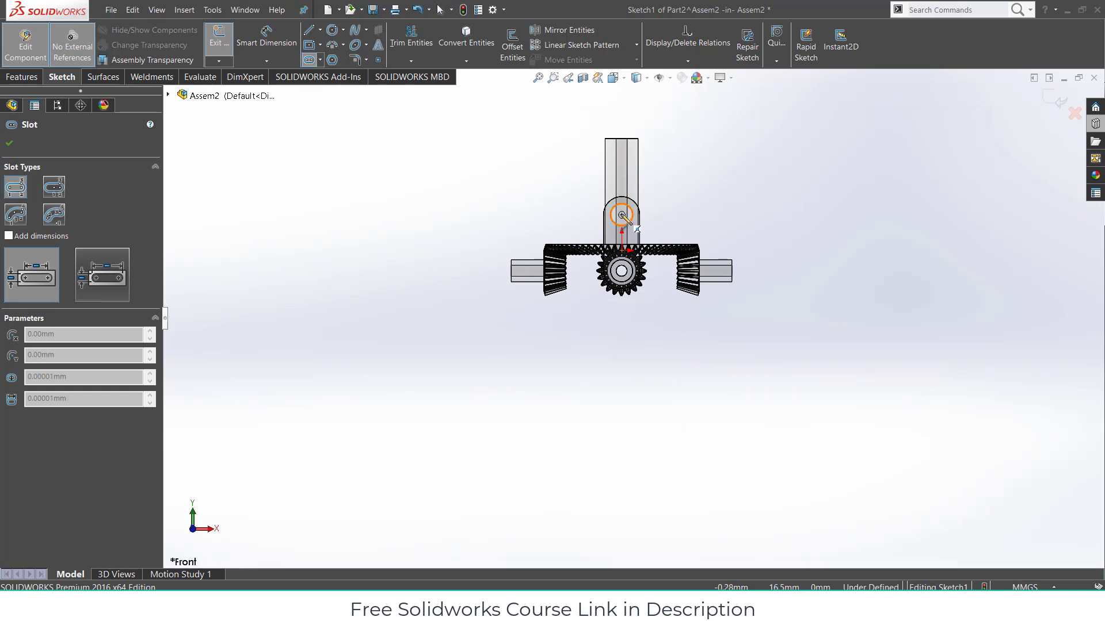
- Draw a straight slot from the upper hole centre running downward
{"action": "left_click", "coordinate": [621, 215]}
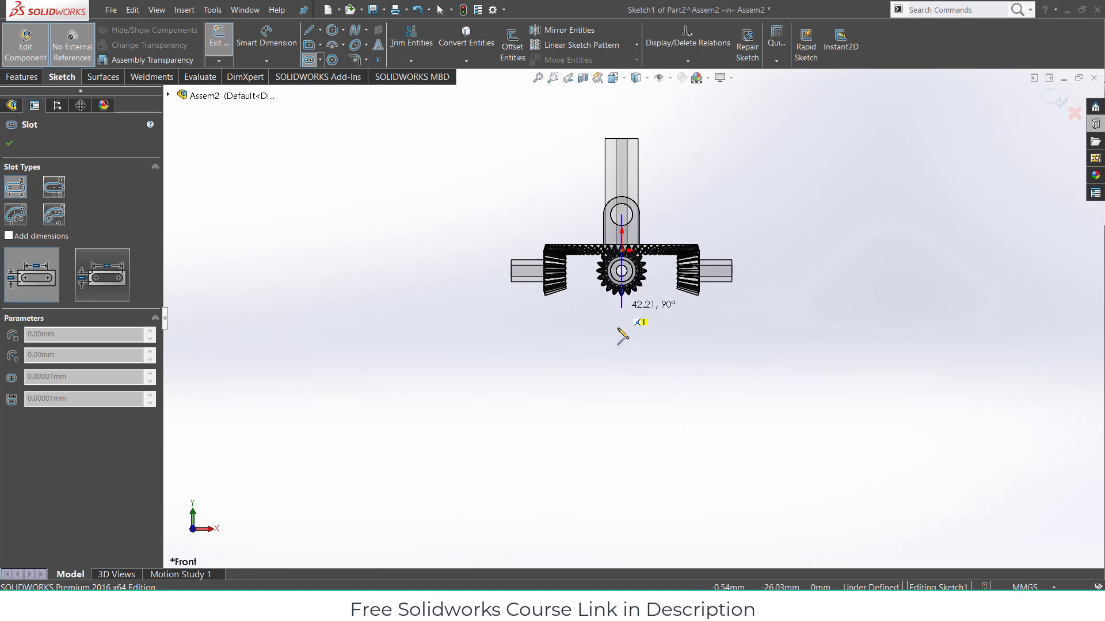
{"action": "left_click", "coordinate": [621, 409]}
{"action": "left_click", "coordinate": [641, 419]}
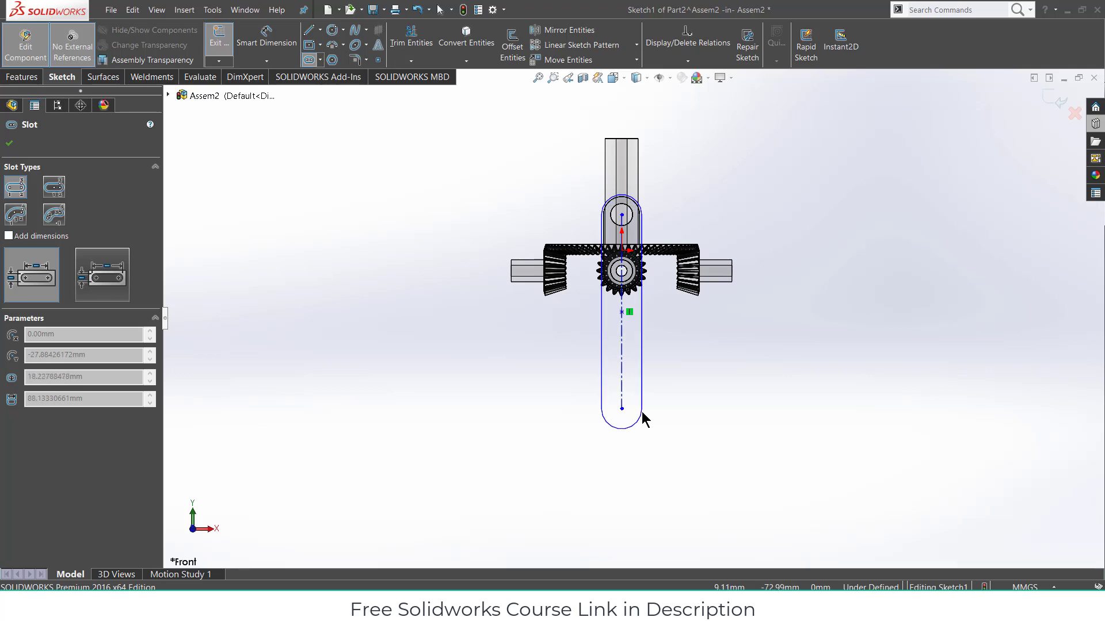
{"action": "left_click", "coordinate": [641, 413]}
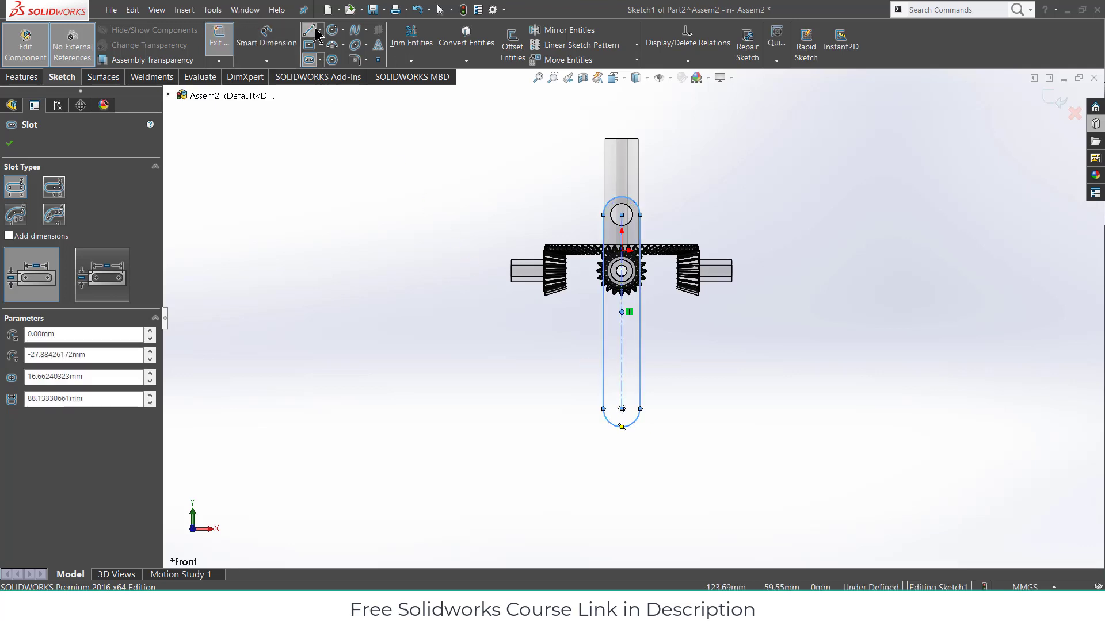
- Add a radius-5 circle at the slot's top end and a small circle at its bottom
{"action": "left_click", "coordinate": [332, 31]}
{"action": "scroll", "coordinate": [582, 210], "scroll_direction": "down", "scroll_amount": 6}
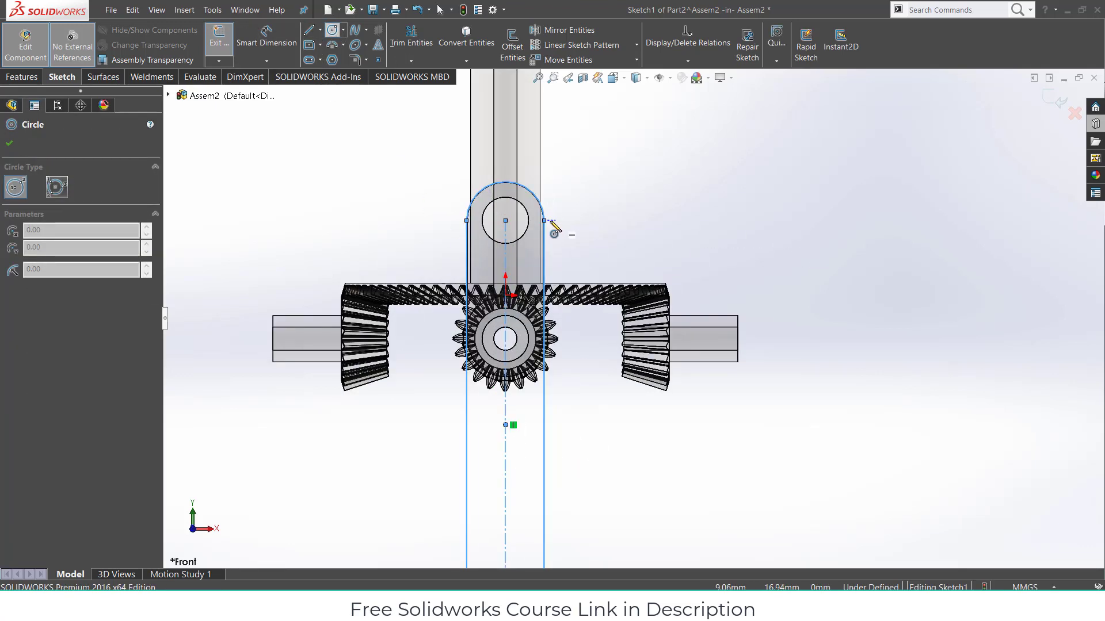
{"action": "left_click", "coordinate": [494, 231]}
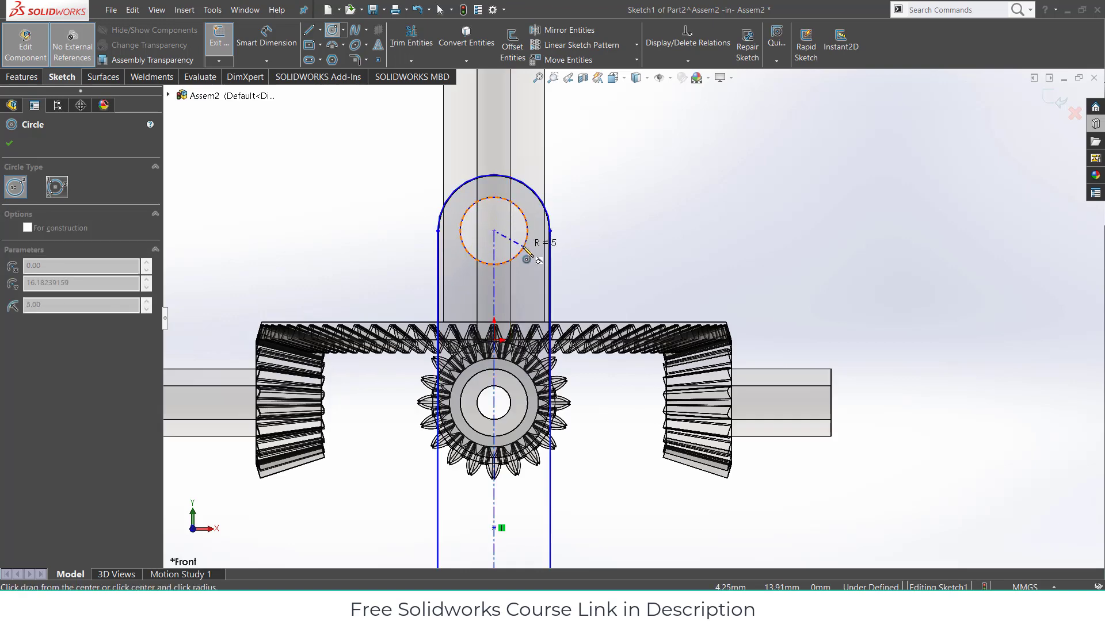
{"action": "left_click", "coordinate": [525, 248]}
{"action": "scroll", "coordinate": [544, 287], "scroll_direction": "up", "scroll_amount": 5}
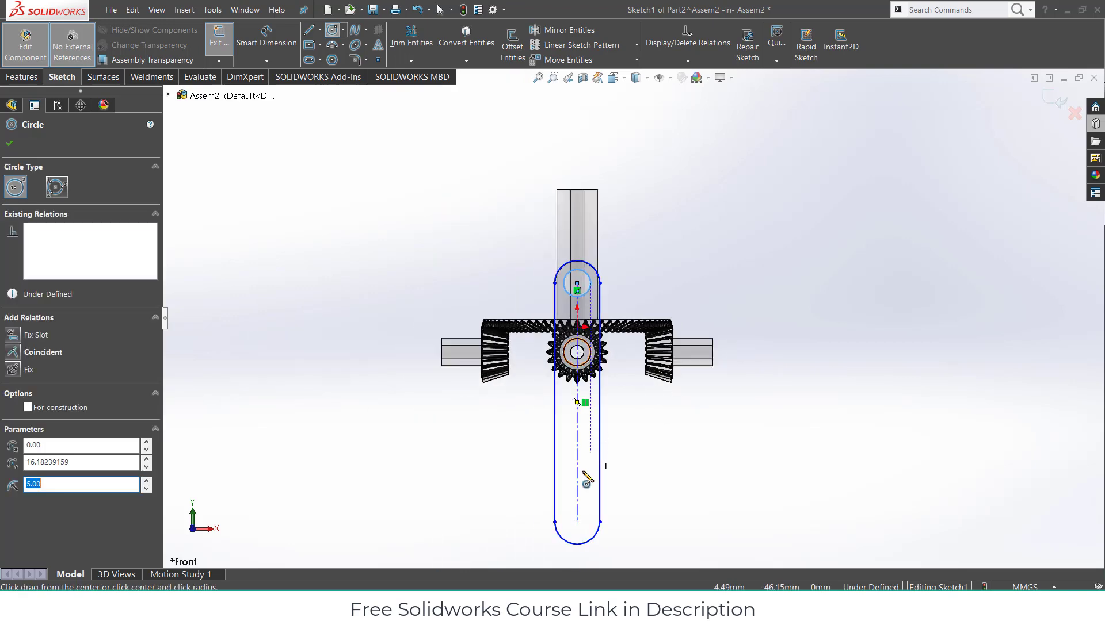
{"action": "scroll", "coordinate": [590, 495], "scroll_direction": "down", "scroll_amount": 3}
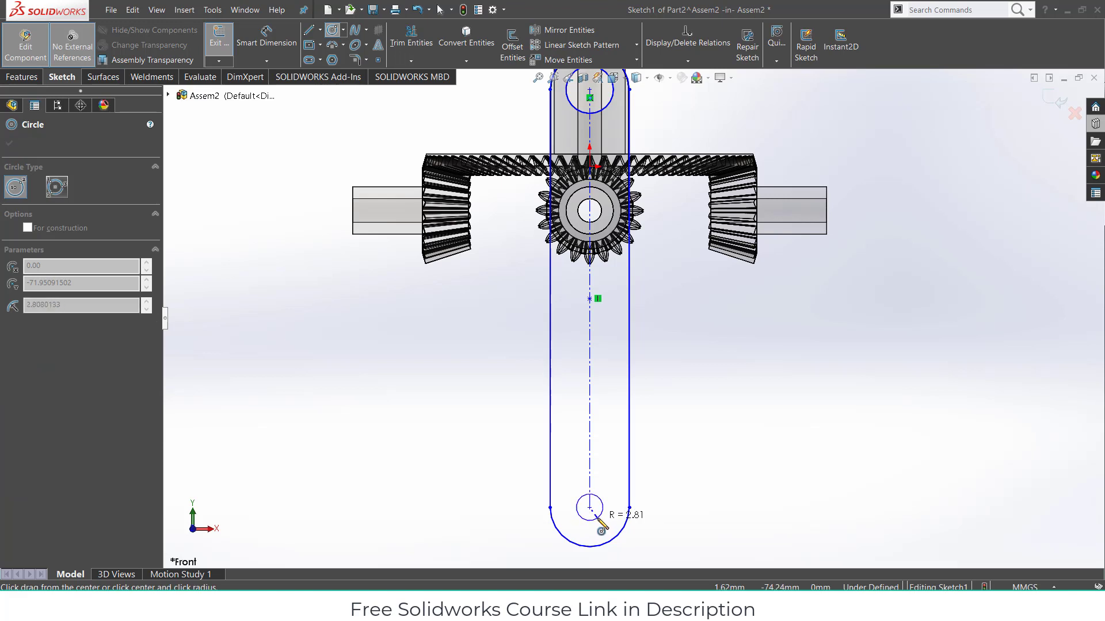
{"action": "left_click", "coordinate": [597, 518]}
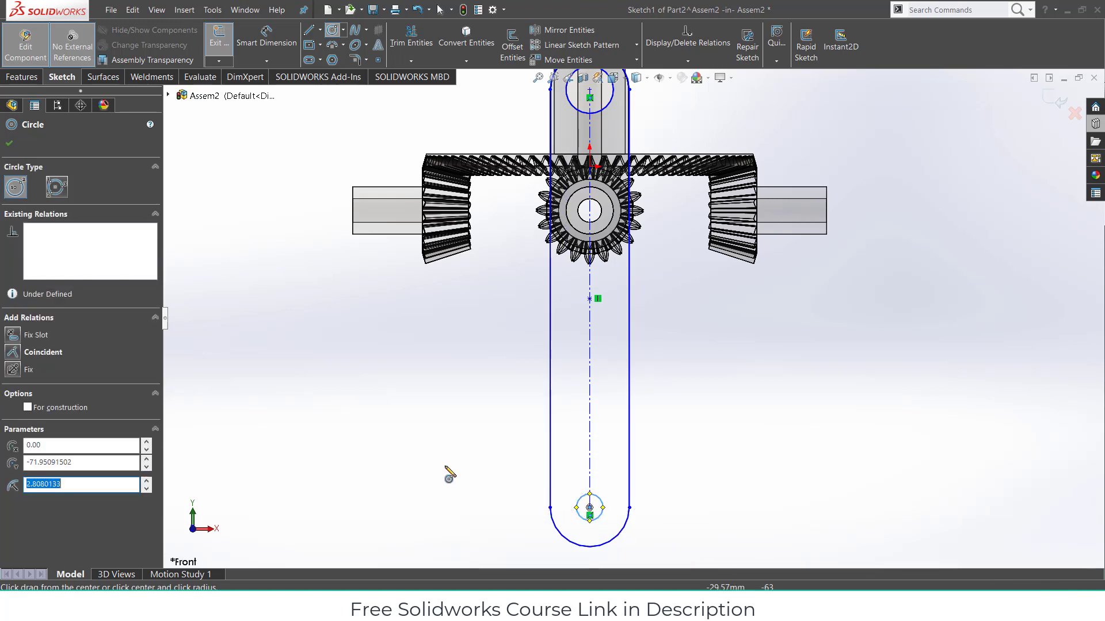
- Draw a centerline across the slot's bottom end and keep its width dimension at 16.66
{"action": "left_click", "coordinate": [320, 31]}
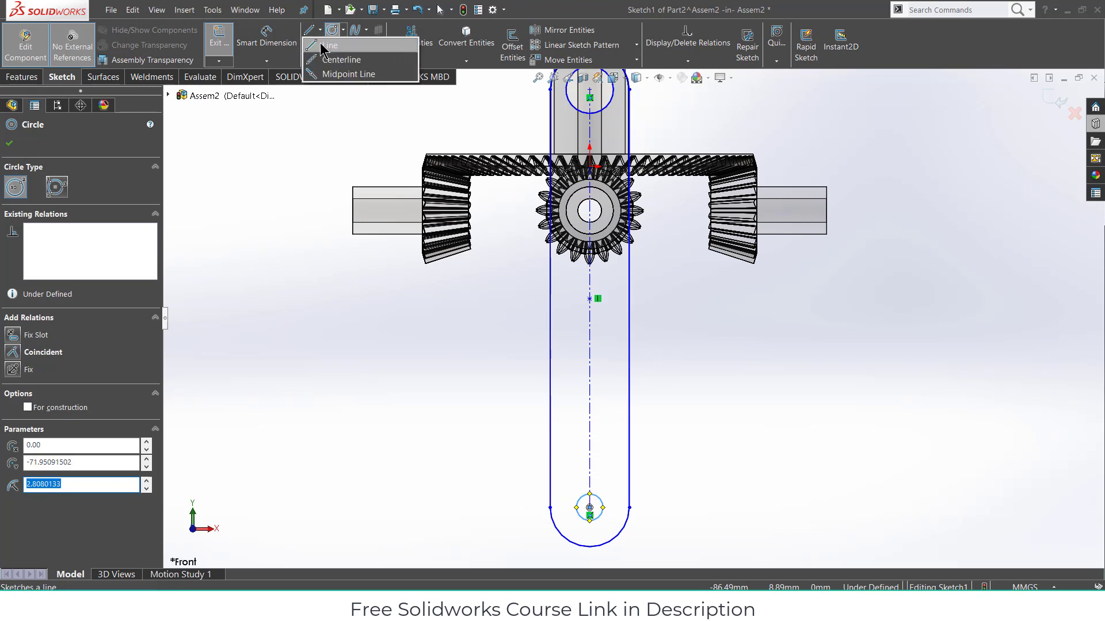
{"action": "left_click", "coordinate": [329, 57]}
{"action": "left_click_drag", "start_coordinate": [550, 508], "coordinate": [629, 507]}
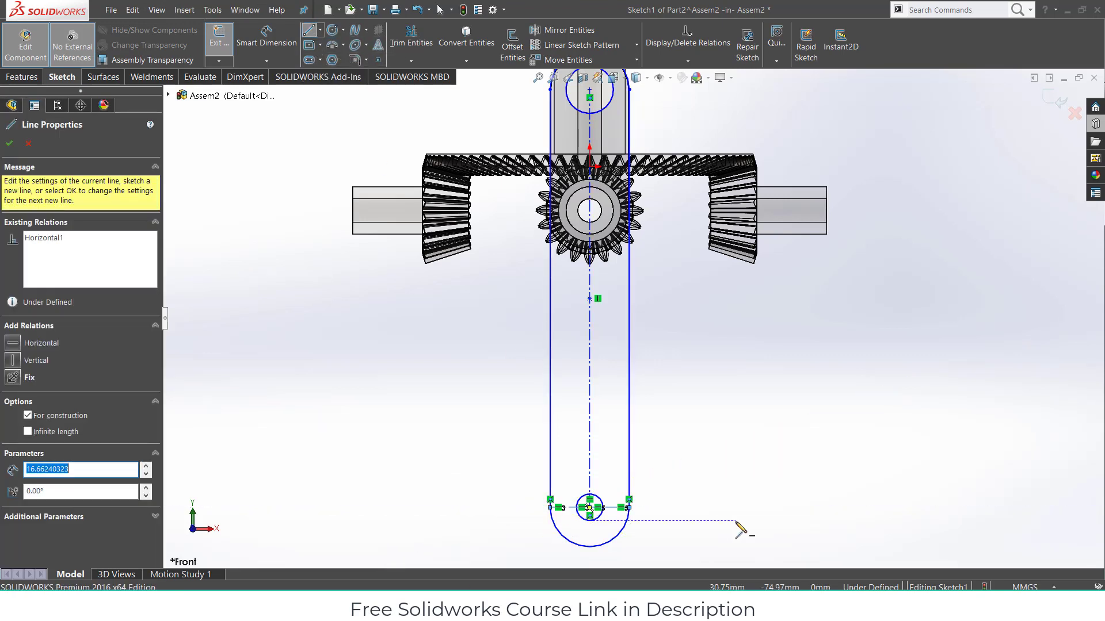
{"action": "key", "text": "Escape"}
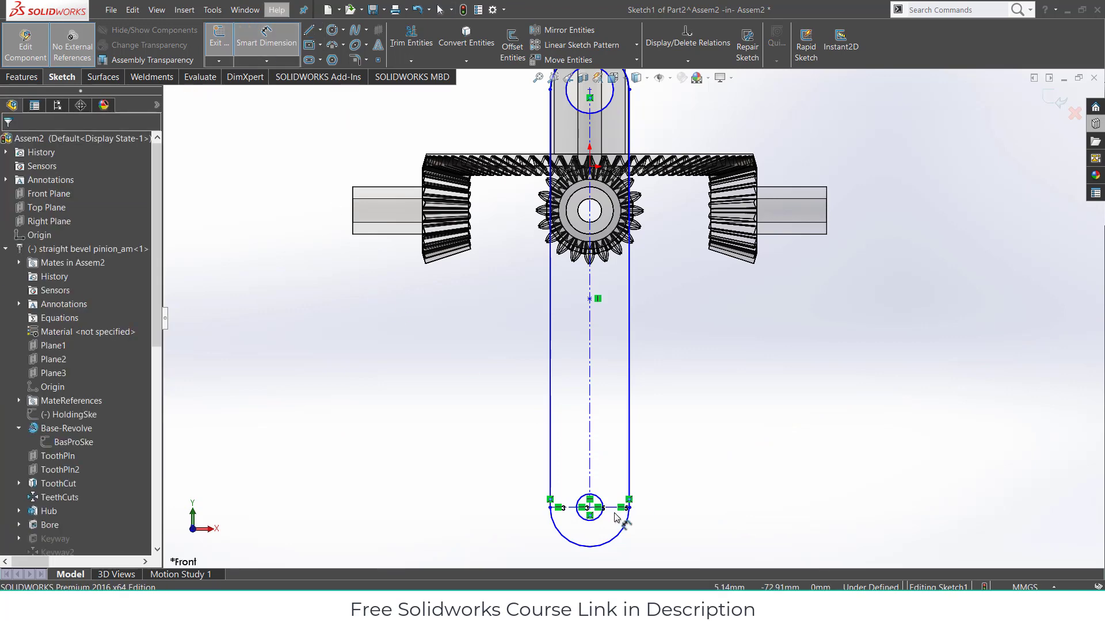
{"action": "left_click", "coordinate": [615, 508]}
{"action": "left_click", "coordinate": [609, 456]}
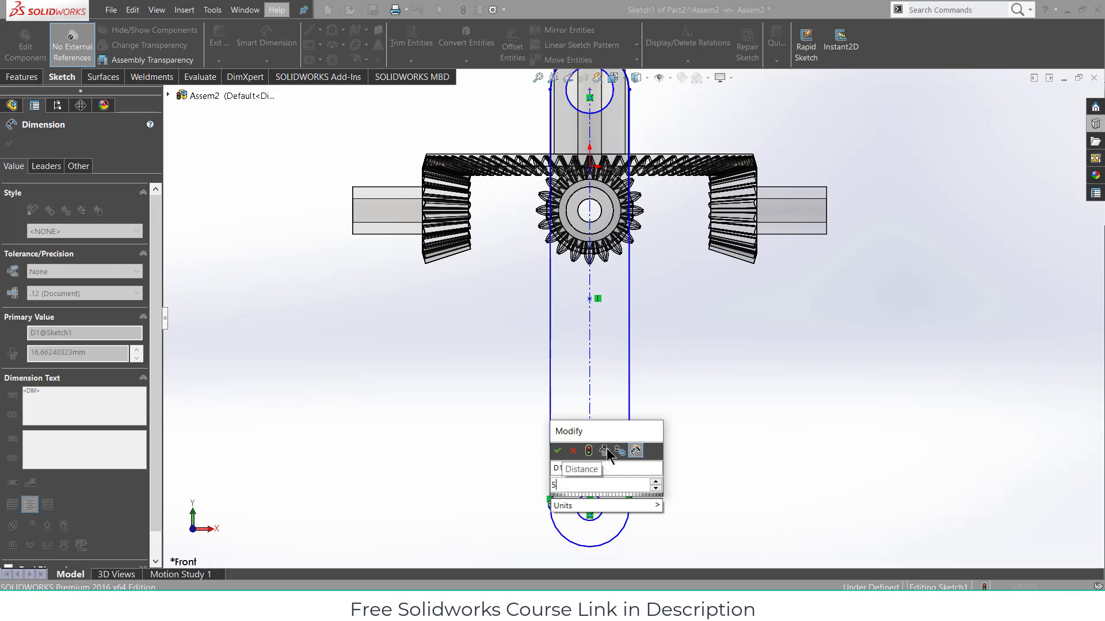
{"action": "key", "text": "Return"}
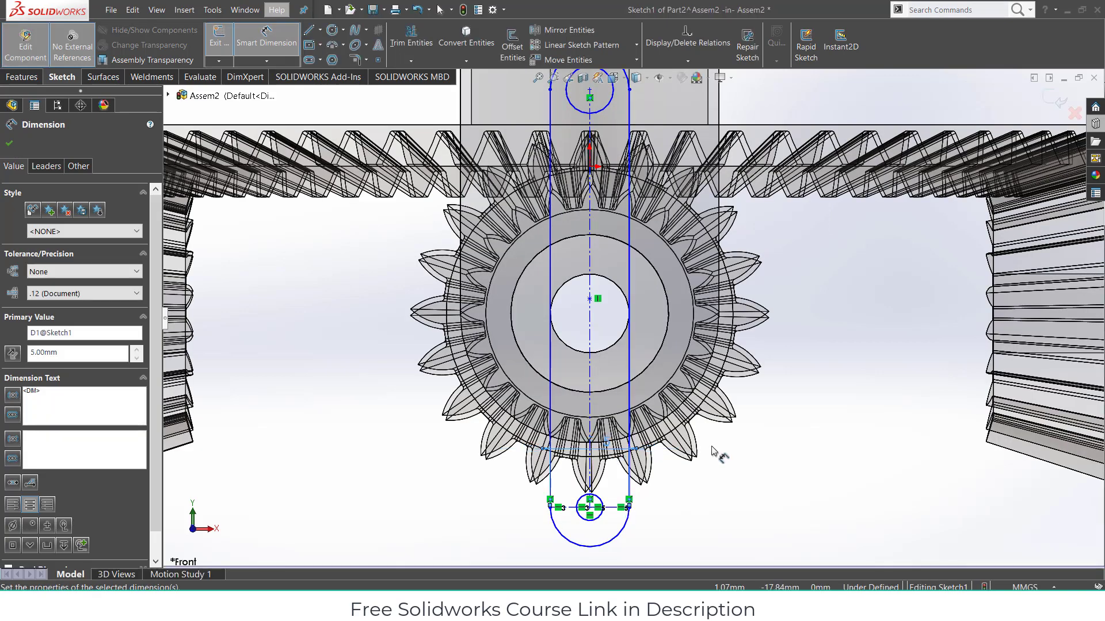
{"action": "key", "text": "ctrl+z"}
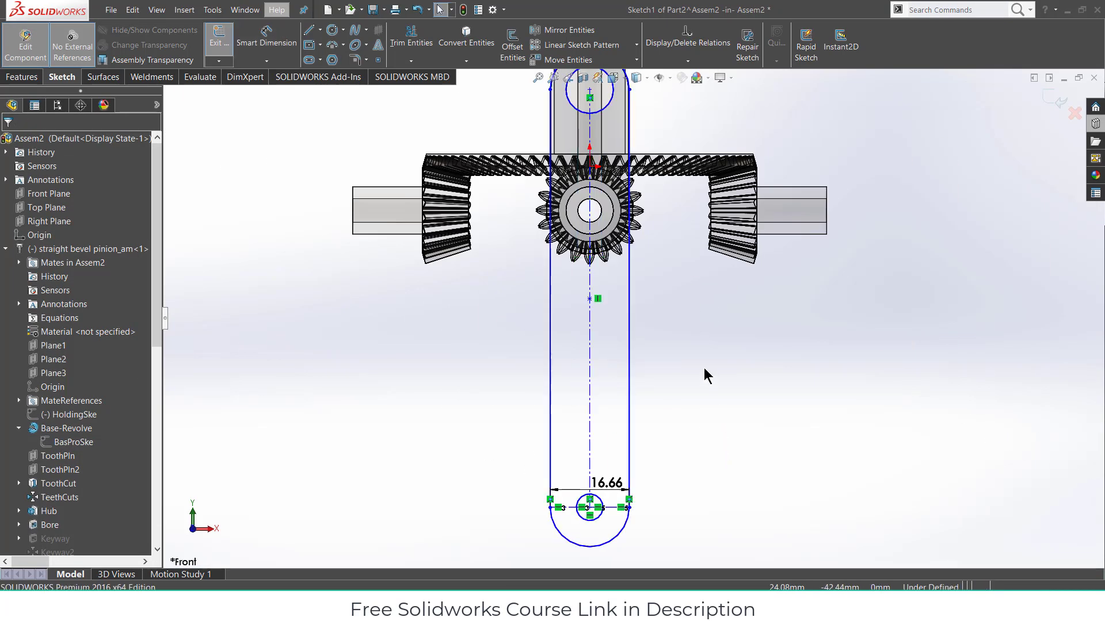
{"action": "scroll", "coordinate": [706, 366], "scroll_direction": "up", "scroll_amount": 2}
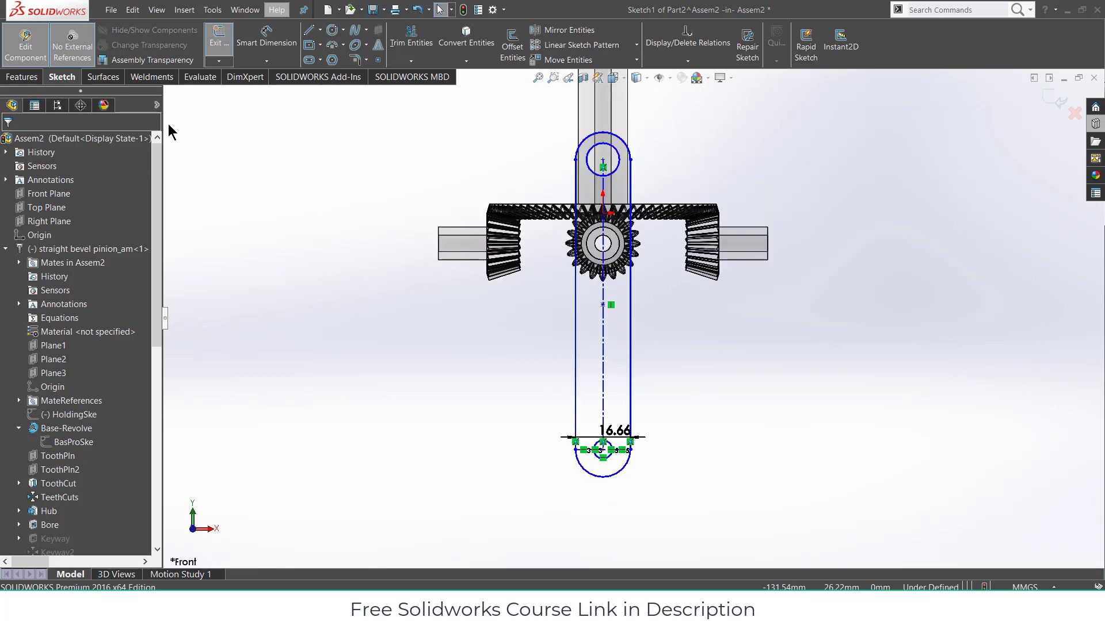
{"action": "left_click", "coordinate": [22, 77]}
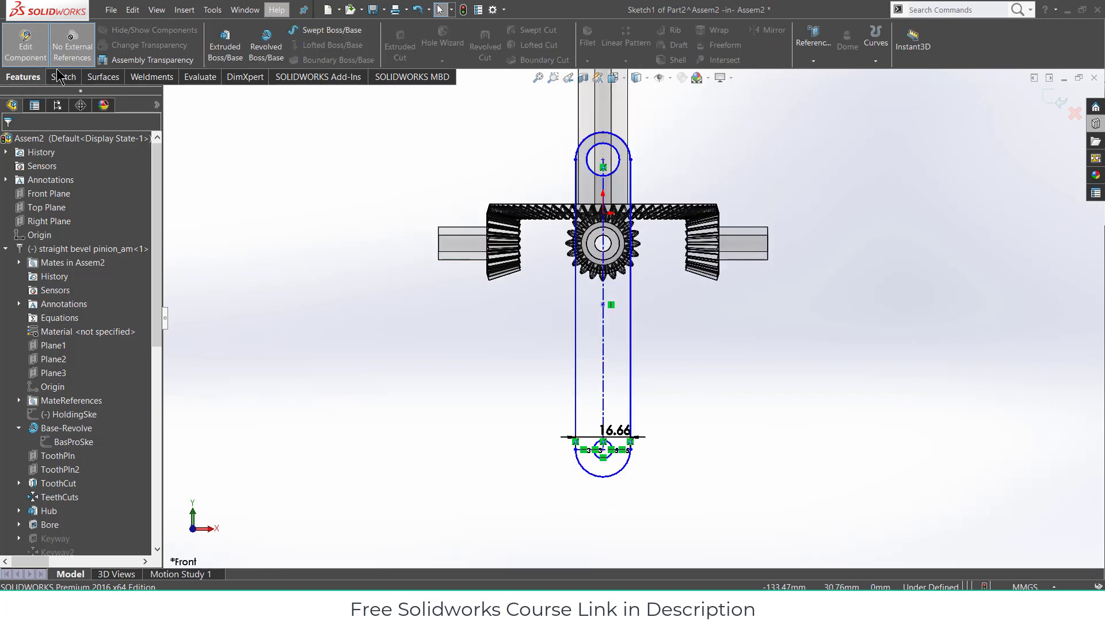
- Extrude the slot sketch Blind 5 mm, then view the arm face Normal To
{"action": "left_click", "coordinate": [238, 60]}
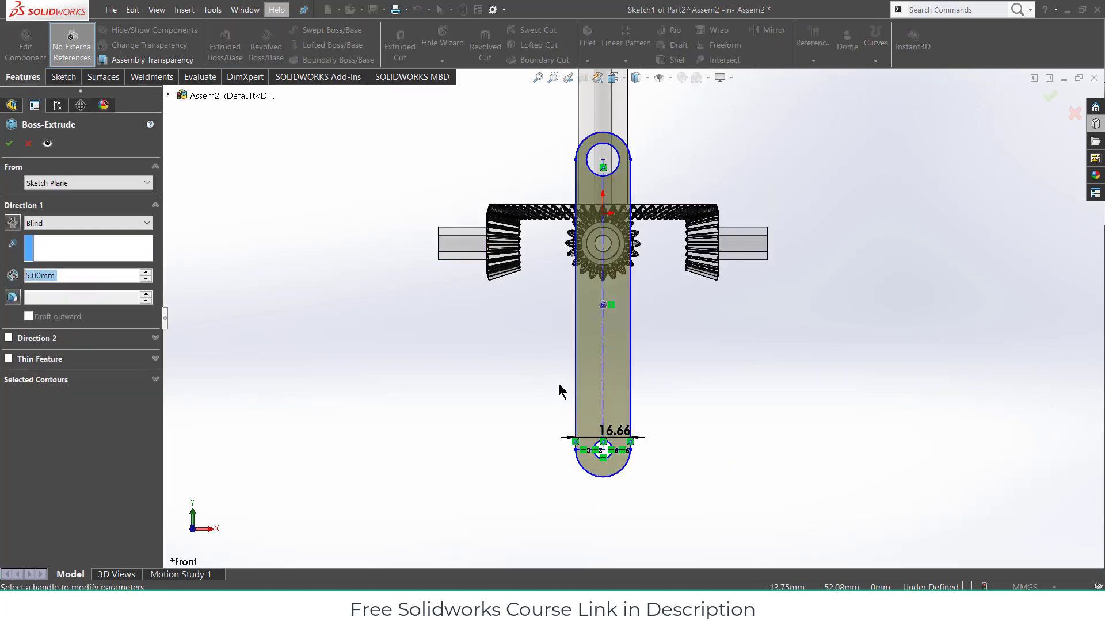
{"action": "middle_click_drag", "start_coordinate": [559, 384], "coordinate": [592, 205]}
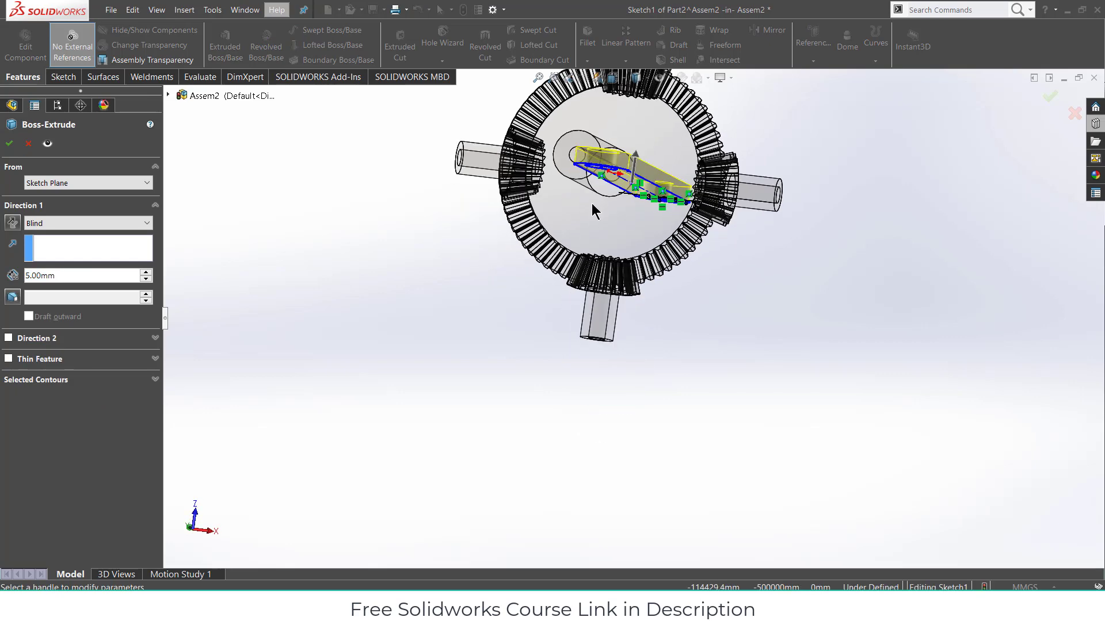
{"action": "left_click", "coordinate": [9, 144]}
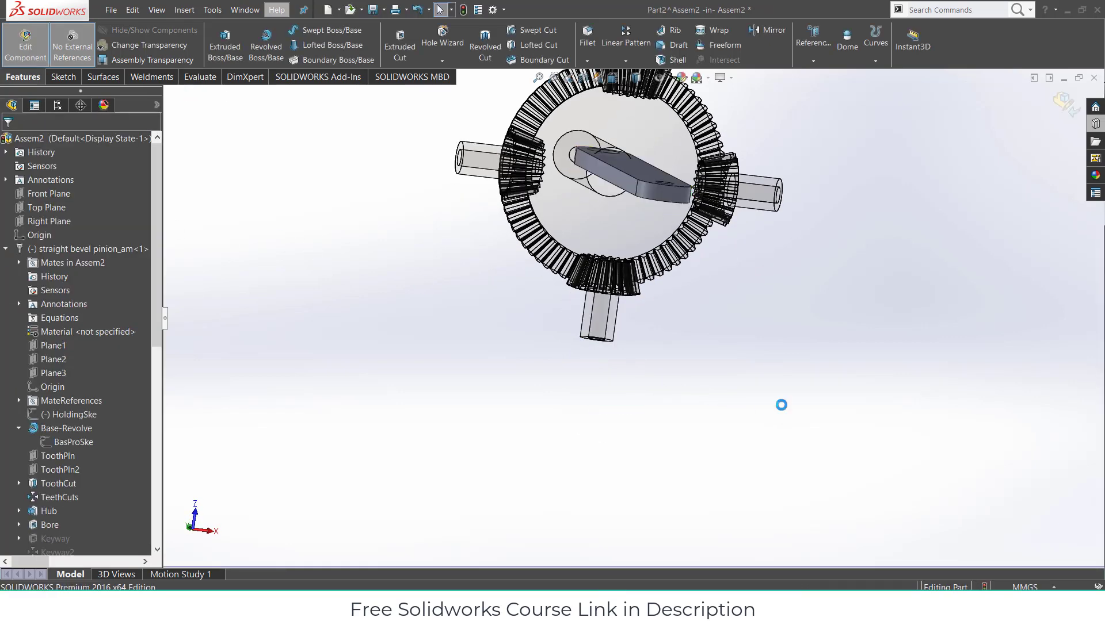
{"action": "middle_click_drag", "start_coordinate": [781, 405], "coordinate": [580, 247]}
{"action": "left_click", "coordinate": [569, 223]}
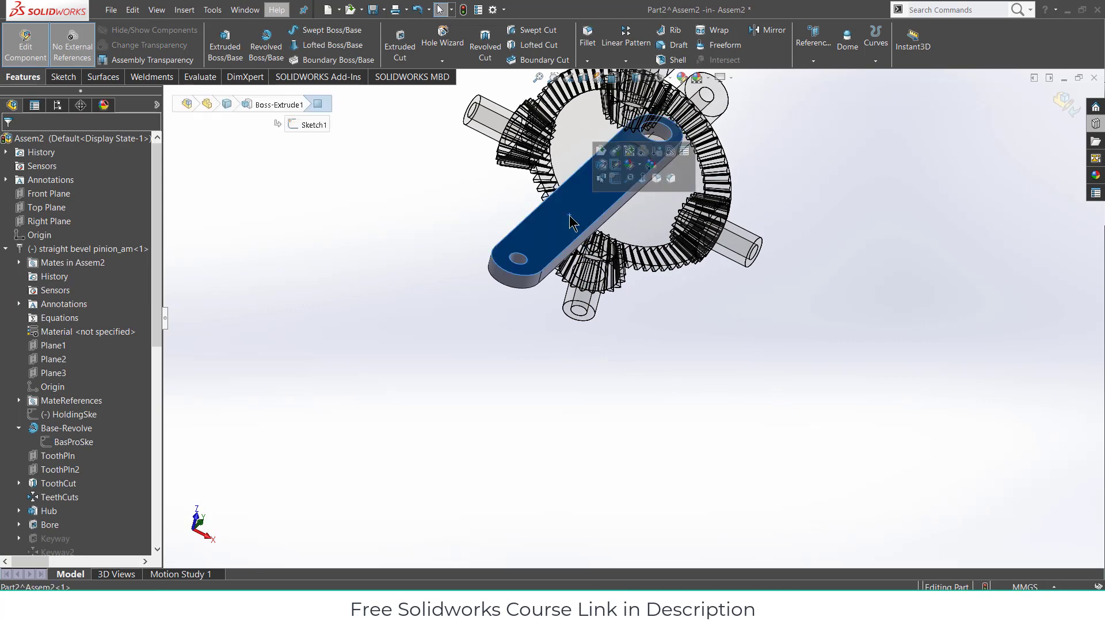
{"action": "key", "text": "ctrl+8"}
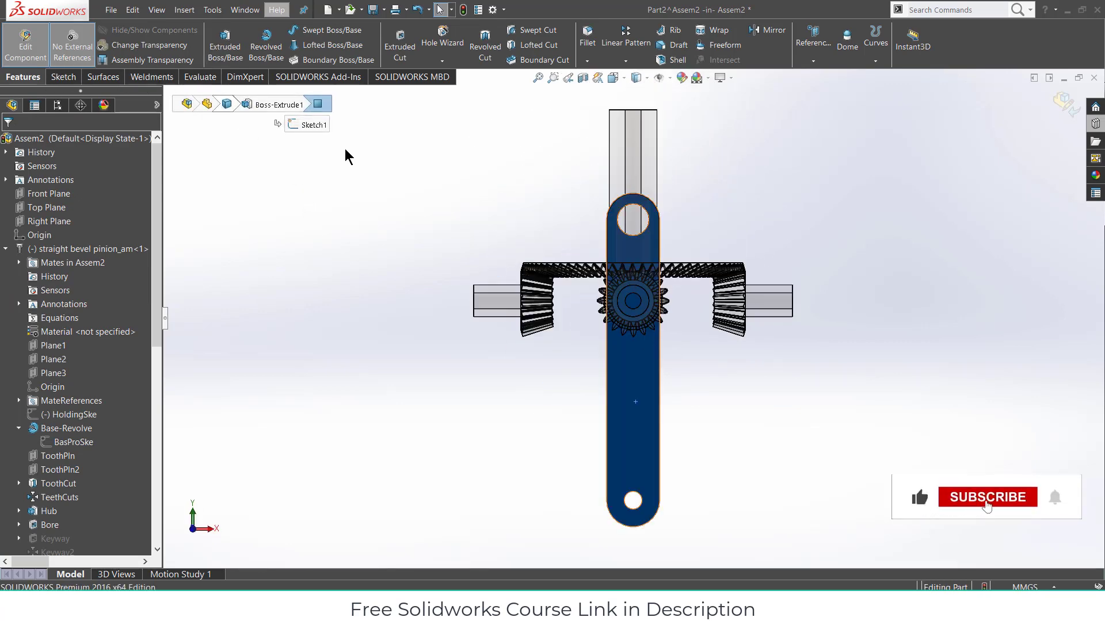
- Open a new sketch on the arm's face and draw a line down its left side
{"action": "right_click", "coordinate": [657, 416]}
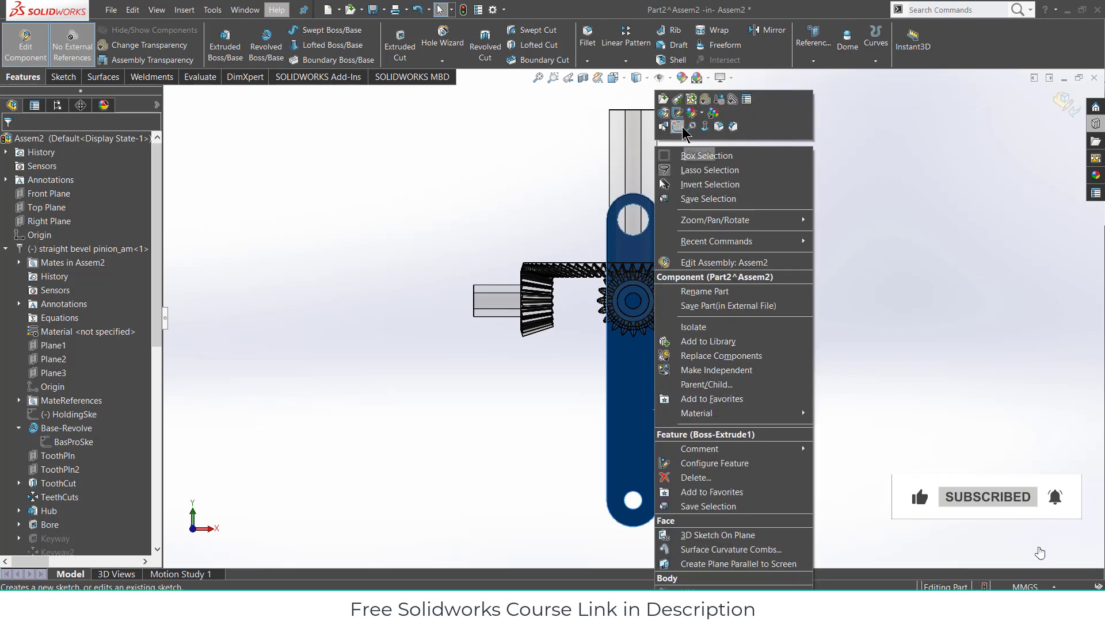
{"action": "left_click", "coordinate": [681, 128]}
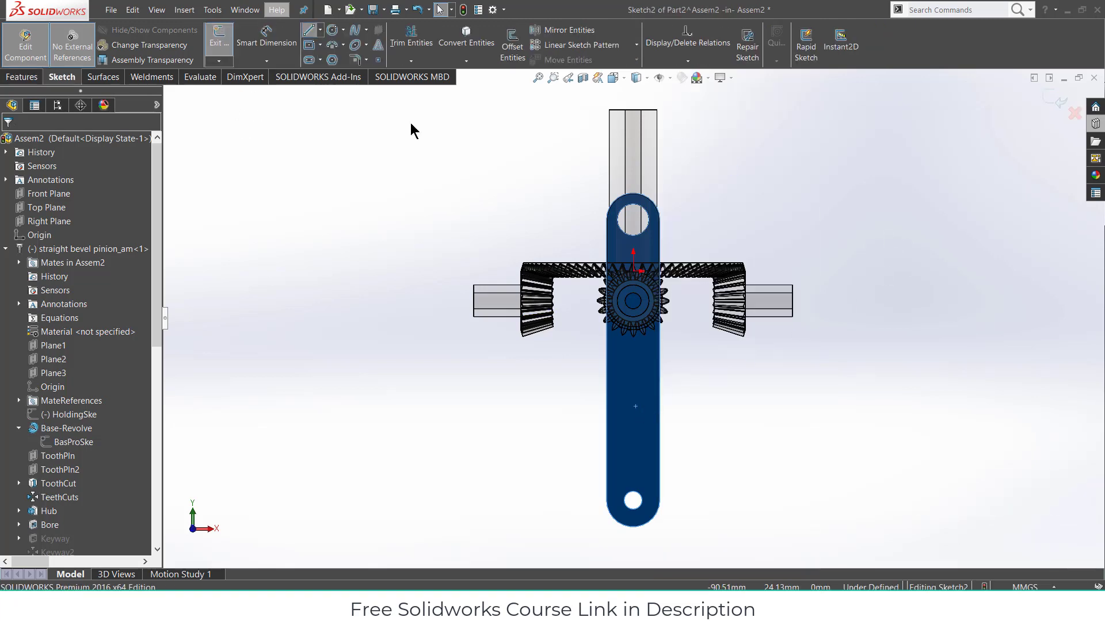
{"action": "left_click", "coordinate": [607, 219]}
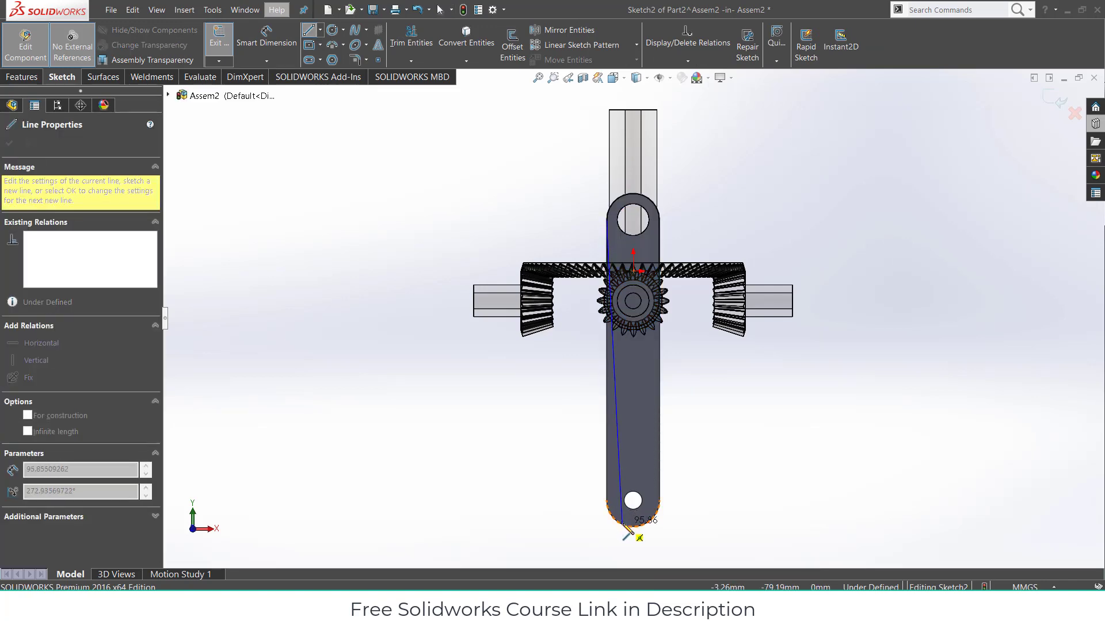
{"action": "left_click", "coordinate": [619, 524]}
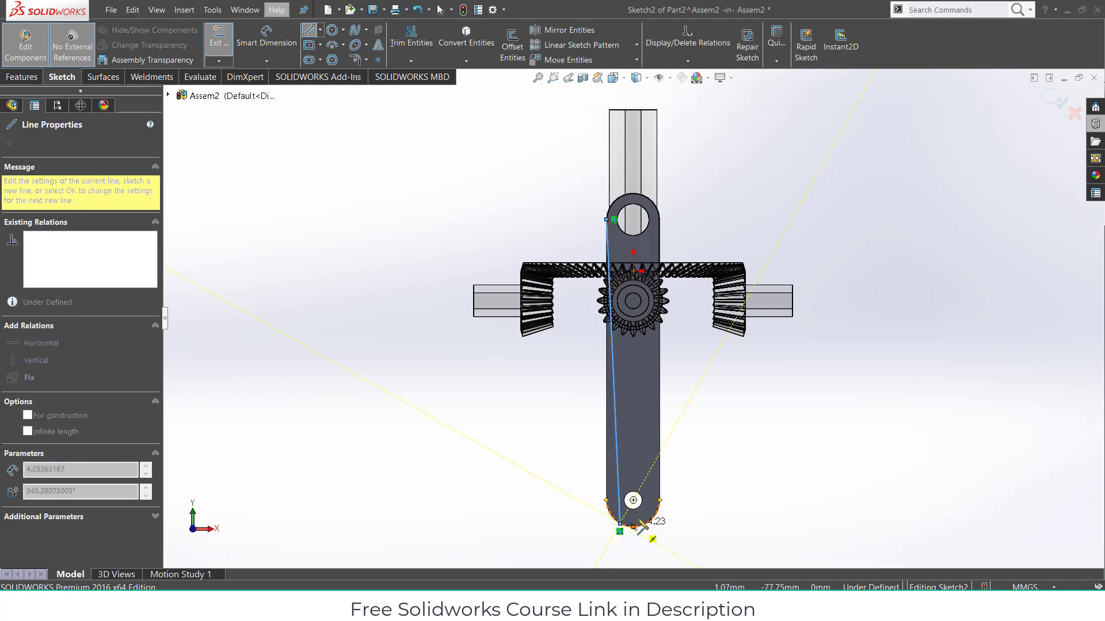
- Close the left contour with bottom, left-side and top lines beside the arm
{"action": "left_click", "coordinate": [548, 524]}
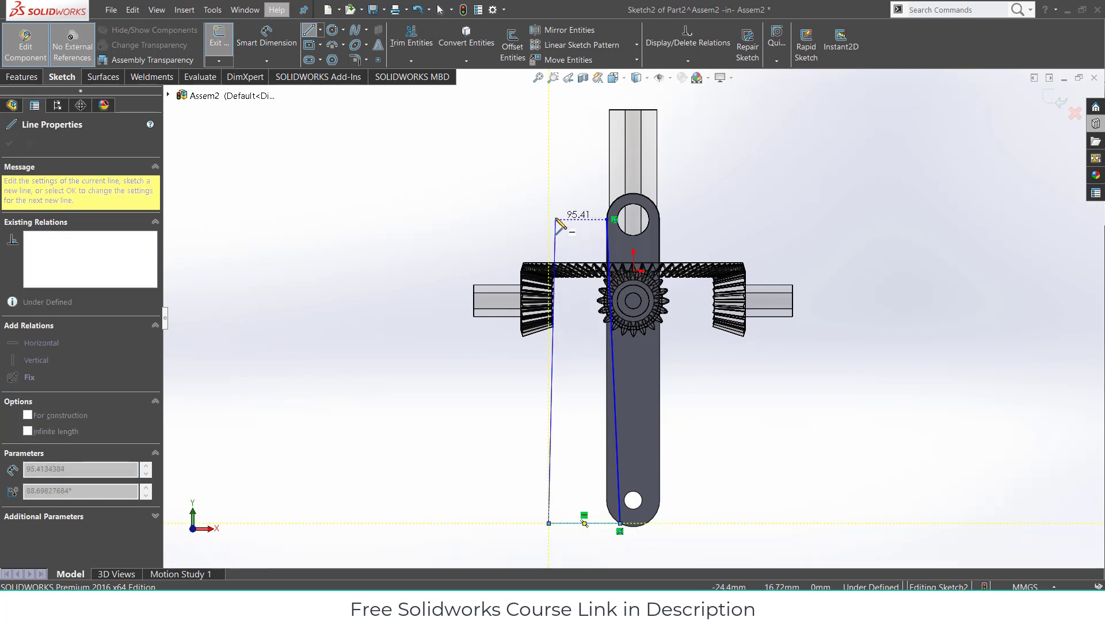
{"action": "left_click", "coordinate": [555, 219]}
{"action": "left_click", "coordinate": [608, 219]}
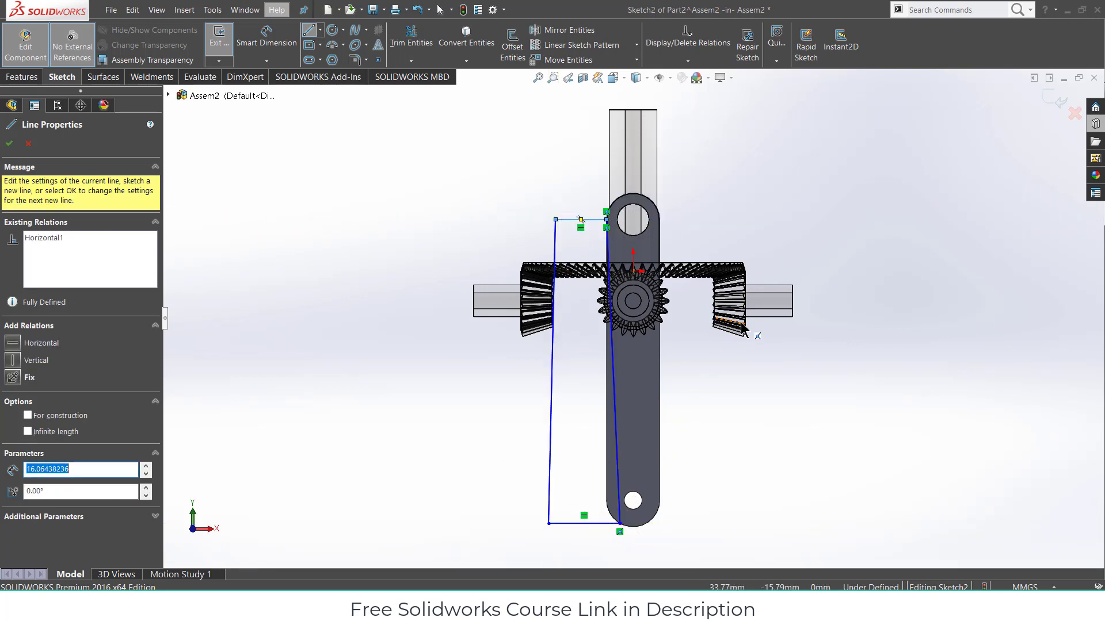
{"action": "key", "text": "Escape"}
- Draw a vertical centerline from the arm's centre down past its bottom hole
{"action": "left_click", "coordinate": [320, 30]}
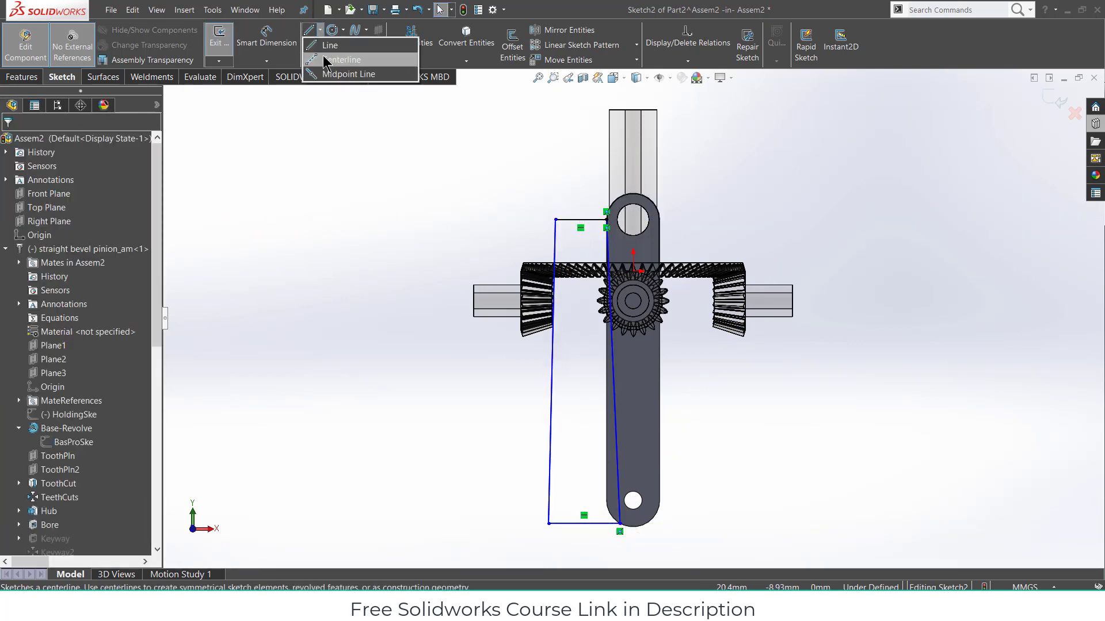
{"action": "left_click", "coordinate": [340, 59]}
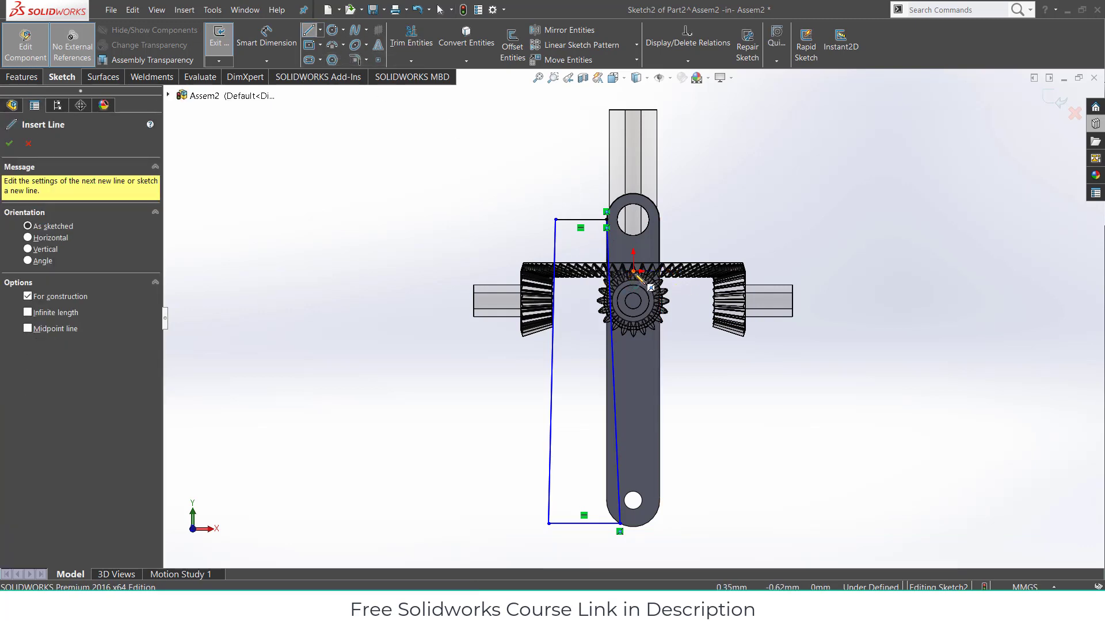
{"action": "left_click", "coordinate": [633, 271]}
{"action": "left_click", "coordinate": [633, 552]}
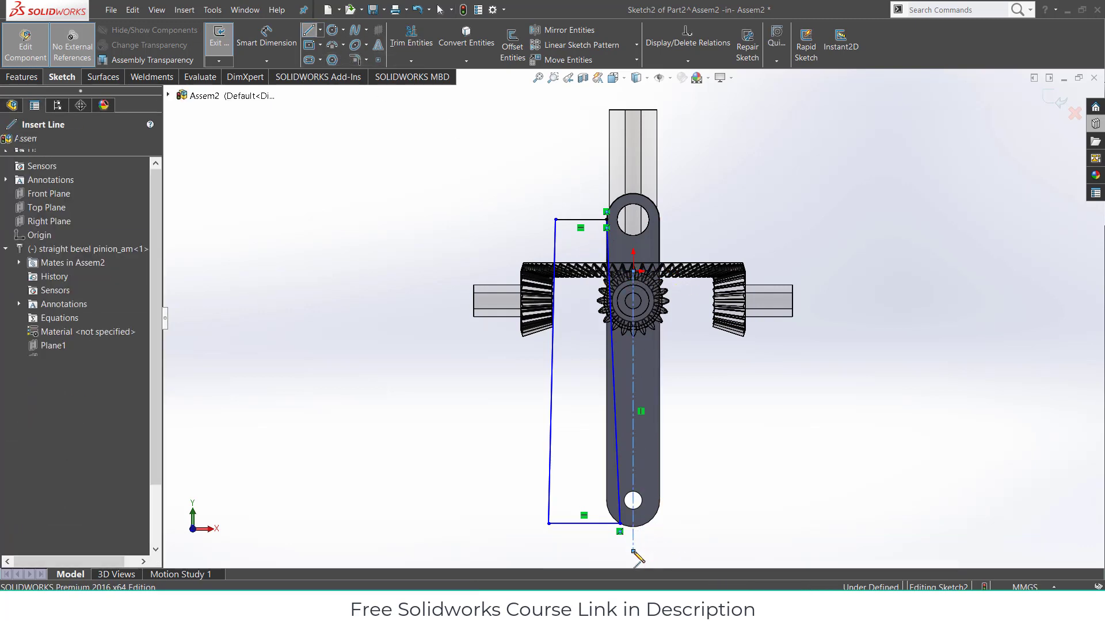
{"action": "key", "text": "Escape"}
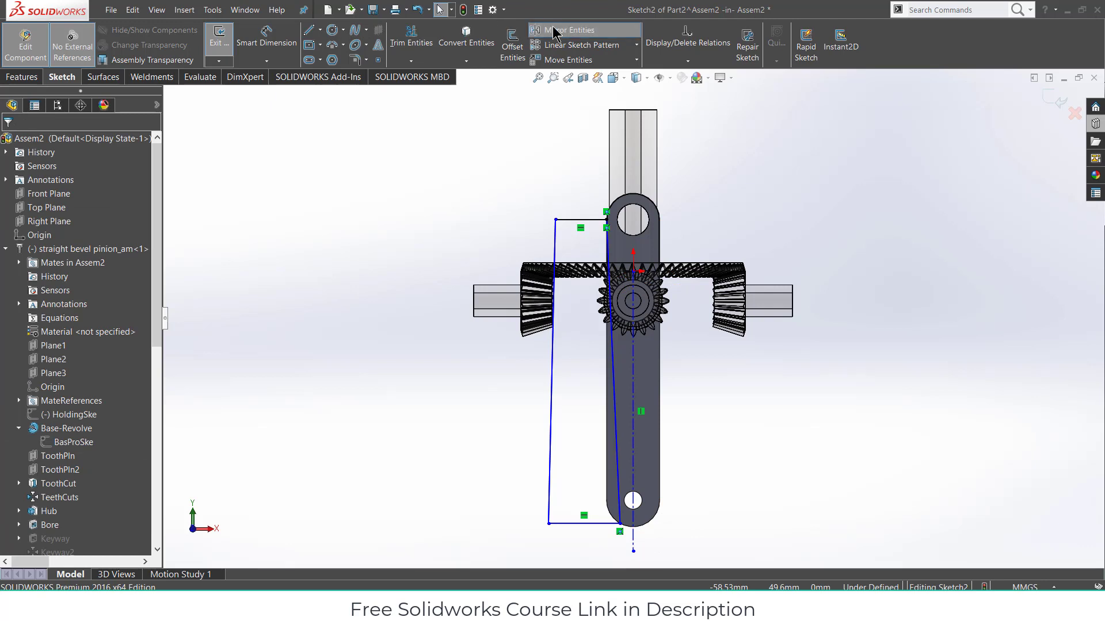
- Mirror the four outline lines about the vertical centerline
{"action": "left_click", "coordinate": [554, 30]}
{"action": "left_click", "coordinate": [606, 224]}
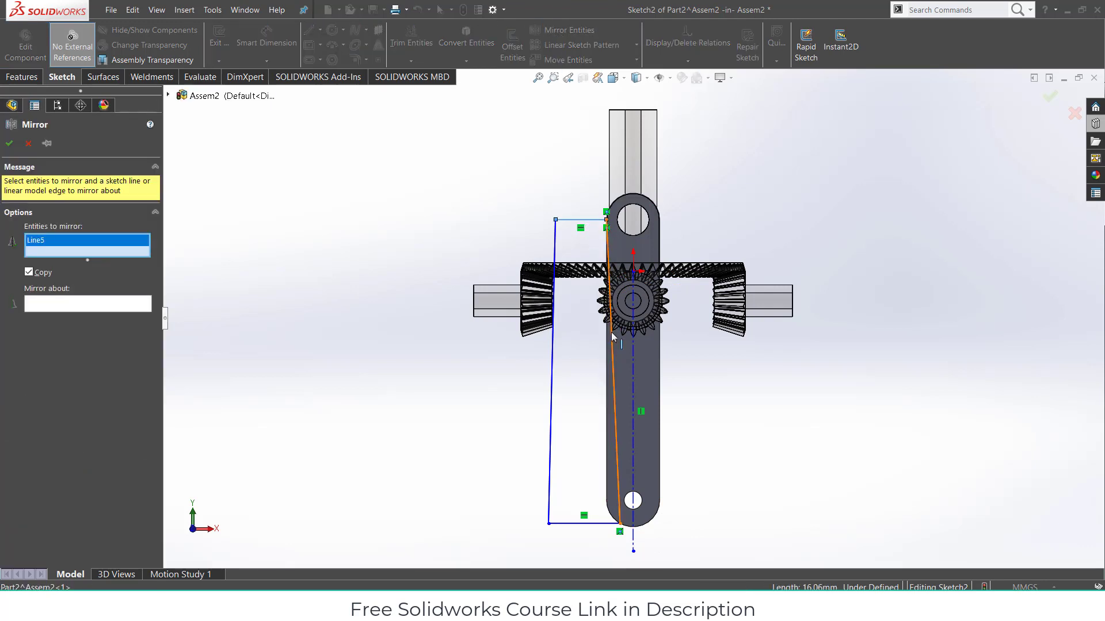
{"action": "left_click", "coordinate": [611, 352]}
{"action": "left_click", "coordinate": [596, 525]}
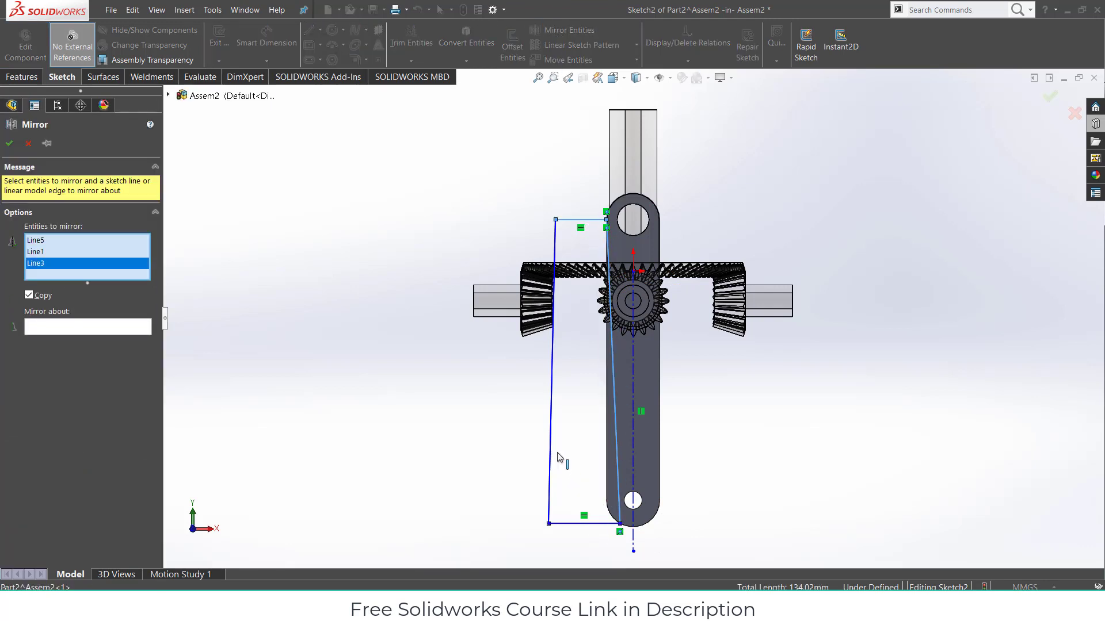
{"action": "left_click", "coordinate": [551, 446]}
{"action": "left_click", "coordinate": [138, 339]}
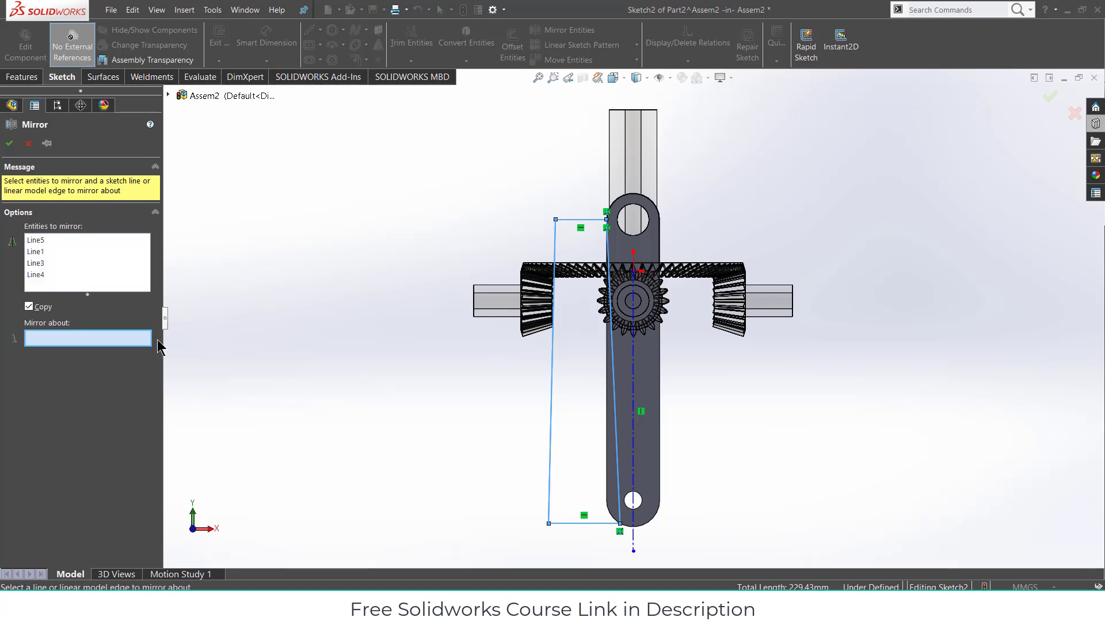
{"action": "left_click", "coordinate": [632, 431]}
{"action": "left_click", "coordinate": [11, 145]}
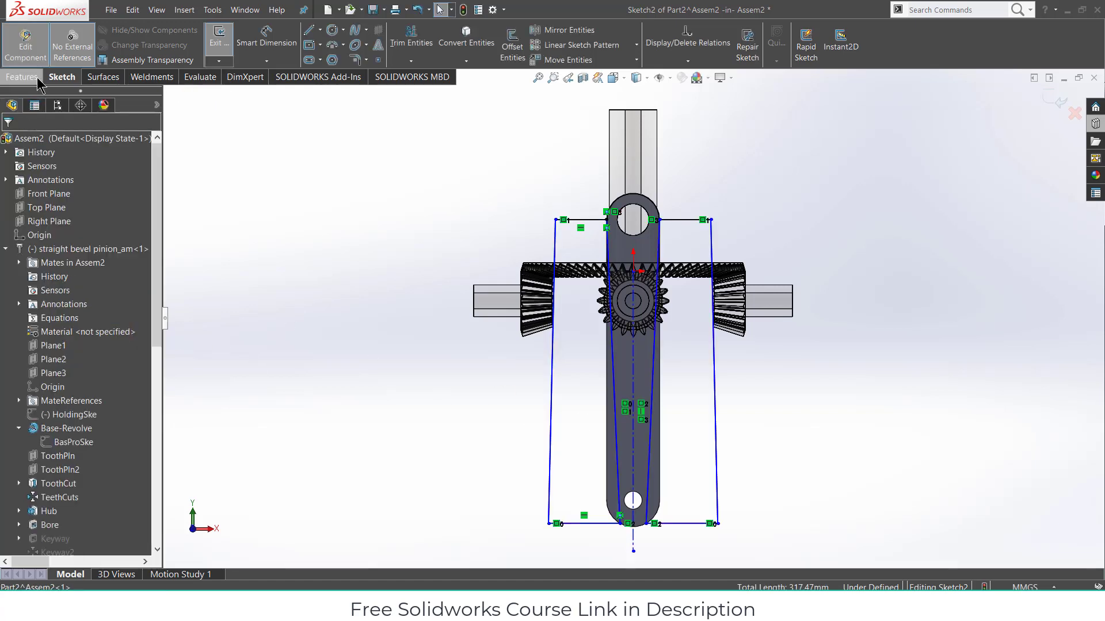
- Cut the mirrored profile Through All to taper the arm, then return to assembly editing
{"action": "left_click", "coordinate": [400, 46]}
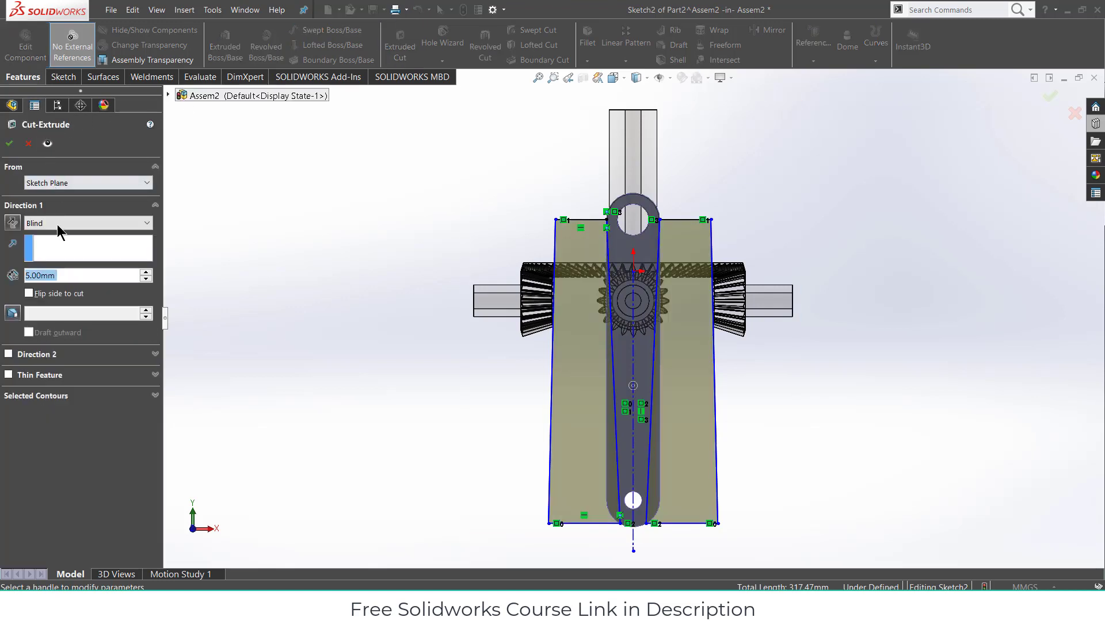
{"action": "left_click", "coordinate": [58, 223]}
{"action": "left_click", "coordinate": [57, 240]}
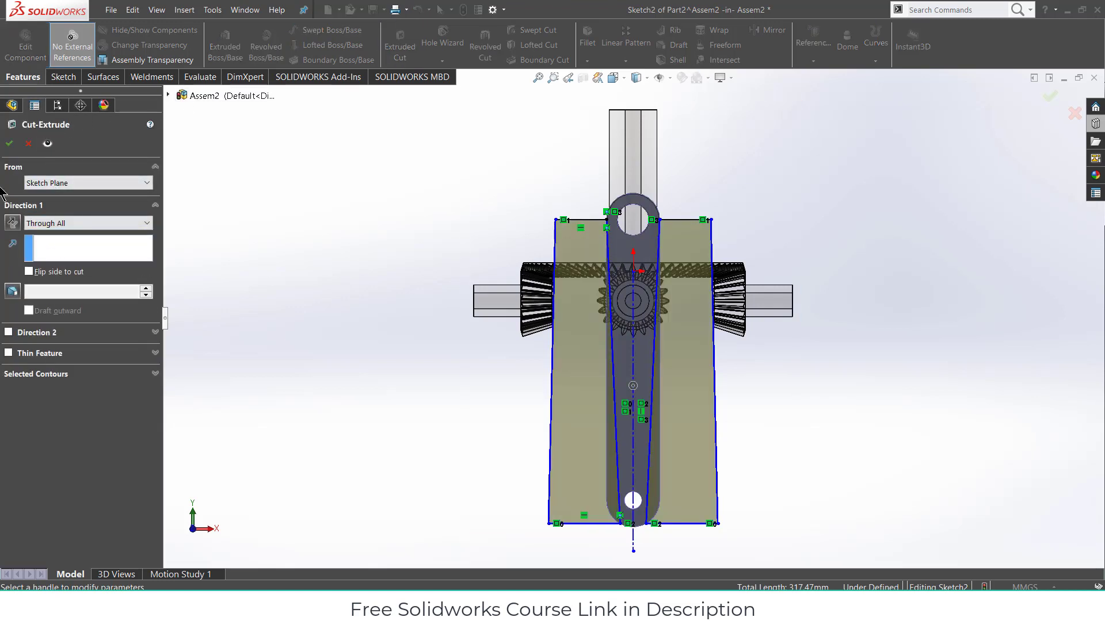
{"action": "left_click", "coordinate": [9, 144]}
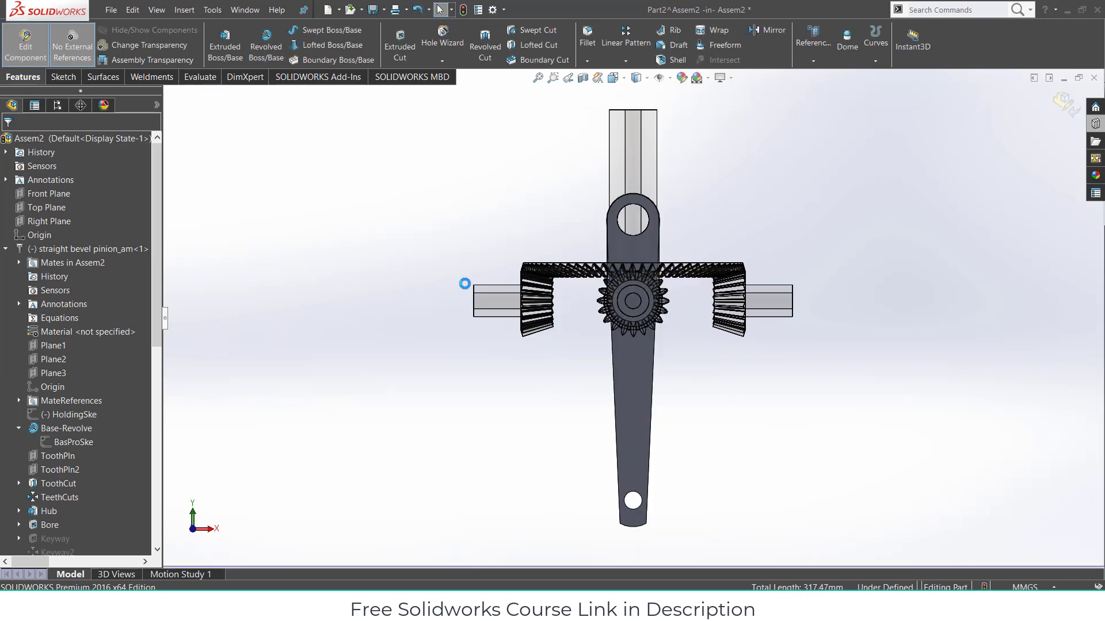
{"action": "middle_click_drag", "start_coordinate": [736, 336], "coordinate": [754, 89]}
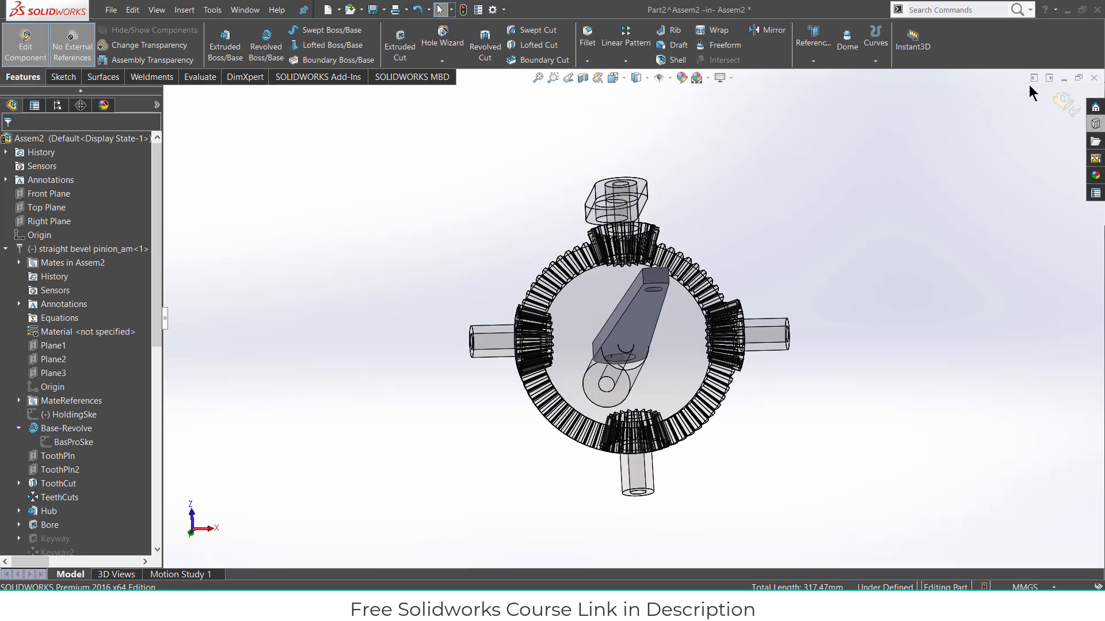
{"action": "left_click", "coordinate": [1065, 102]}
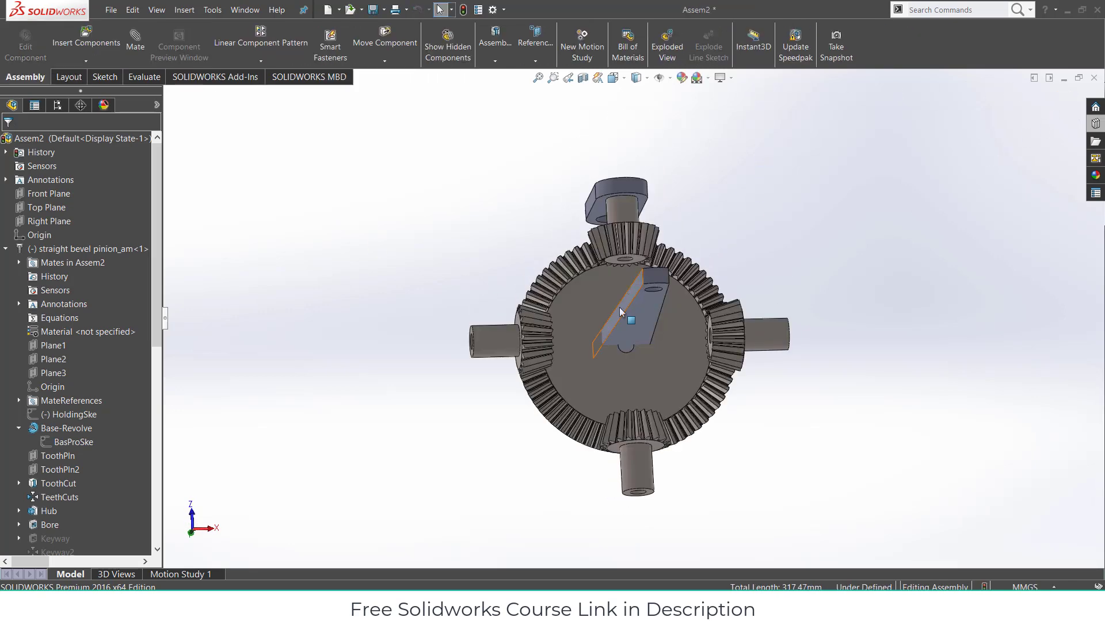
- Drag the linkage arm up to the holder arm and mate their holes concentric
{"action": "left_click_drag", "start_coordinate": [619, 308], "coordinate": [632, 118]}
{"action": "middle_click_drag", "start_coordinate": [669, 182], "coordinate": [741, 242]}
{"action": "left_click", "coordinate": [695, 219]}
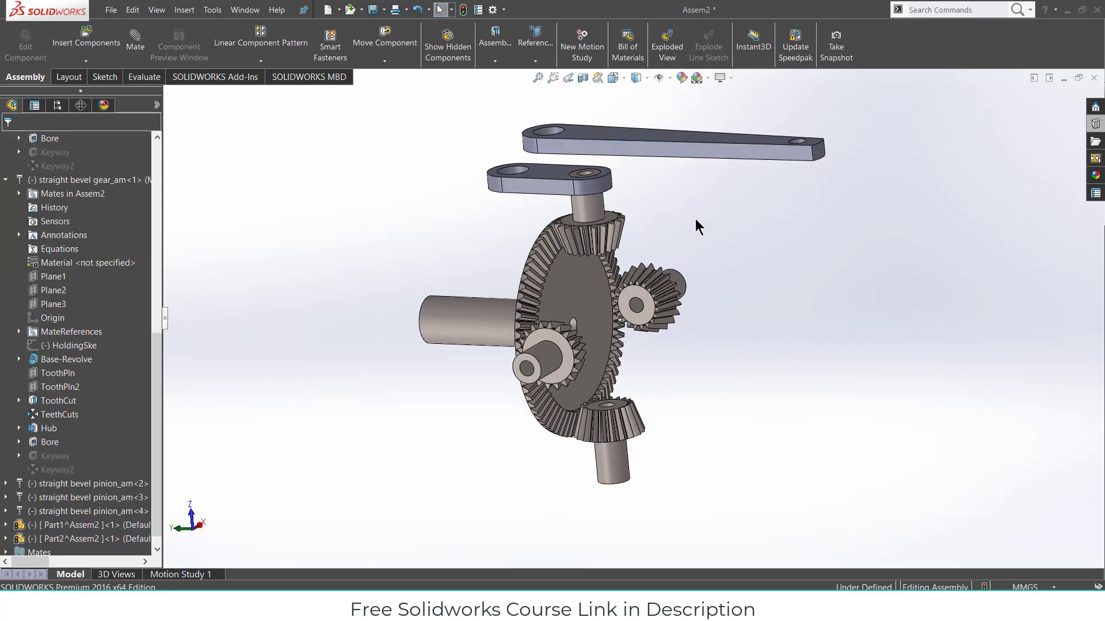
{"action": "scroll", "coordinate": [502, 172], "scroll_direction": "down", "scroll_amount": 3}
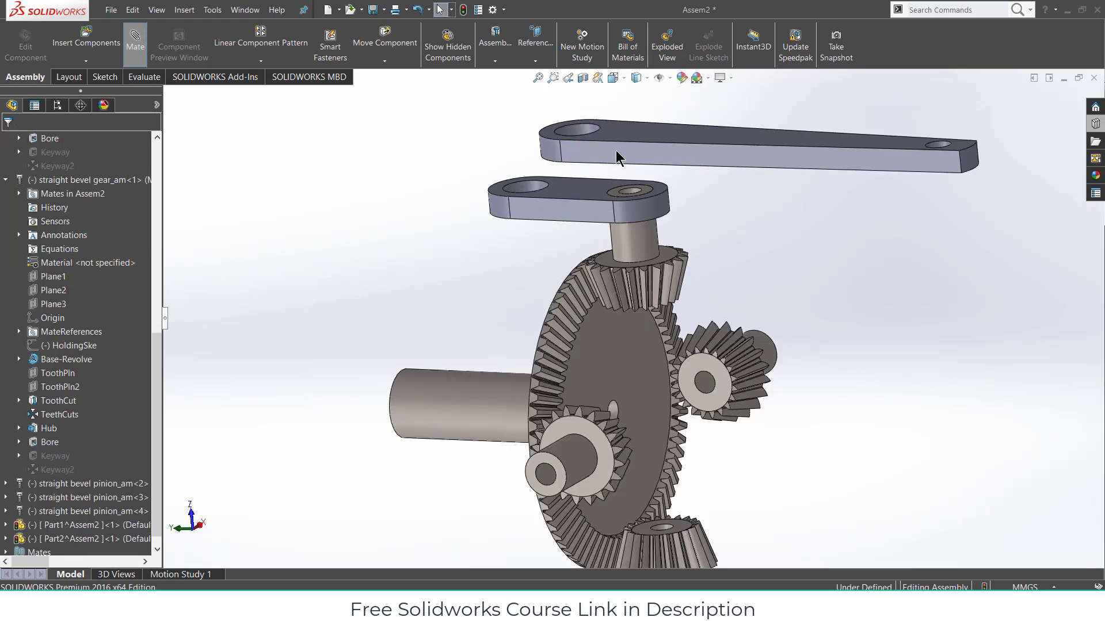
{"action": "scroll", "coordinate": [531, 160], "scroll_direction": "down", "scroll_amount": 4}
{"action": "left_click", "coordinate": [530, 165]}
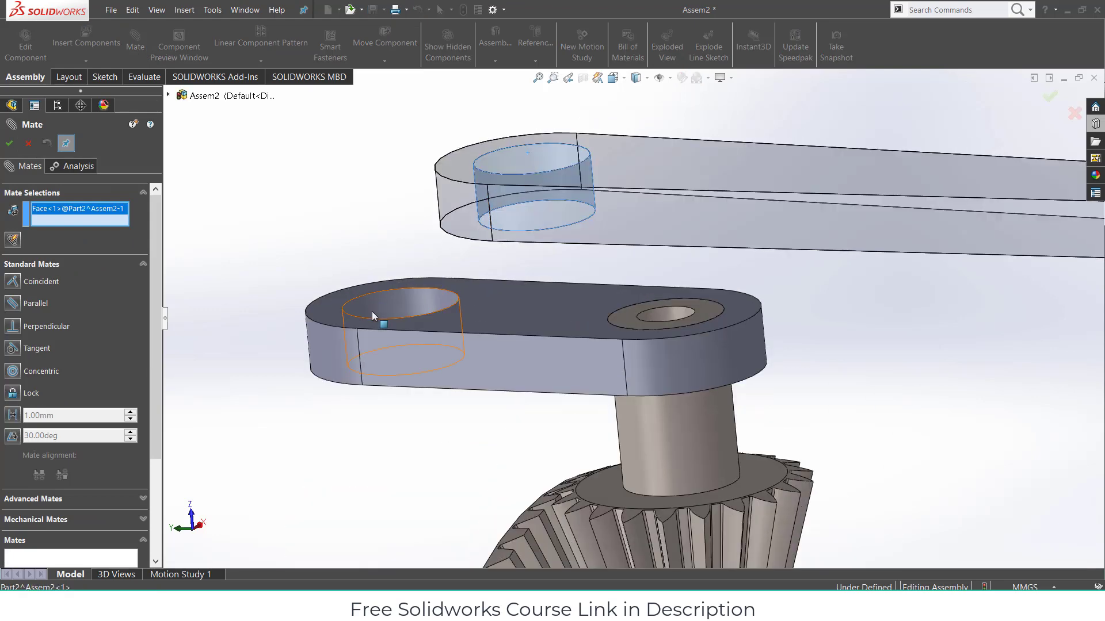
{"action": "left_click", "coordinate": [397, 305]}
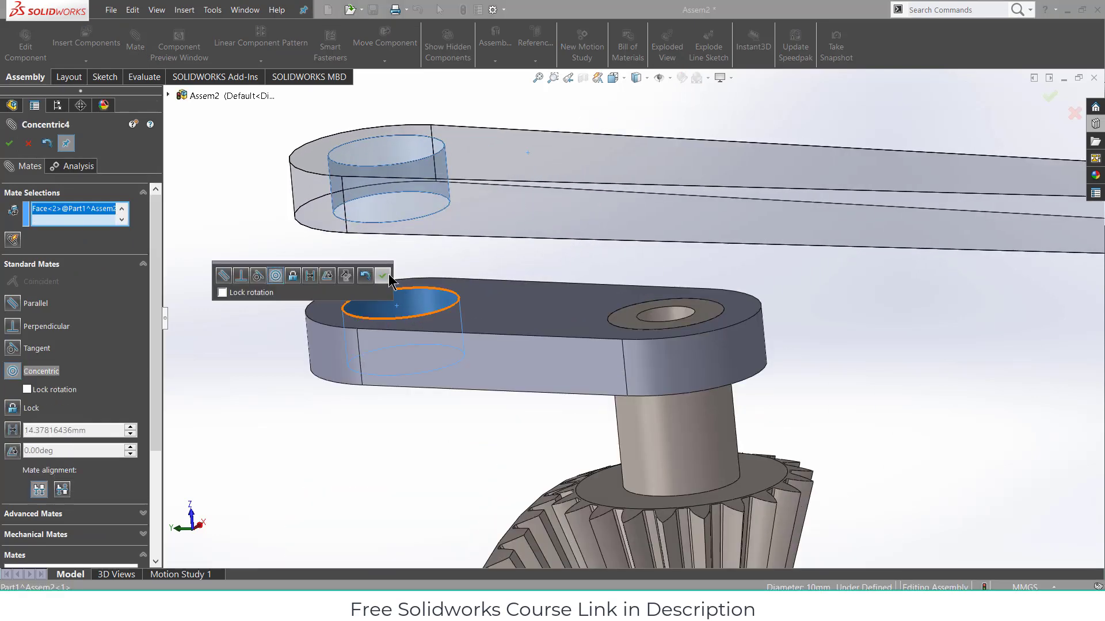
{"action": "left_click", "coordinate": [387, 277]}
- Mate the two arms' flat faces coincident so they sit flush
{"action": "middle_click_drag", "start_coordinate": [642, 244], "coordinate": [635, 191]}
{"action": "left_click", "coordinate": [645, 299]}
{"action": "middle_click_drag", "start_coordinate": [645, 299], "coordinate": [647, 416]}
{"action": "left_click", "coordinate": [647, 416]}
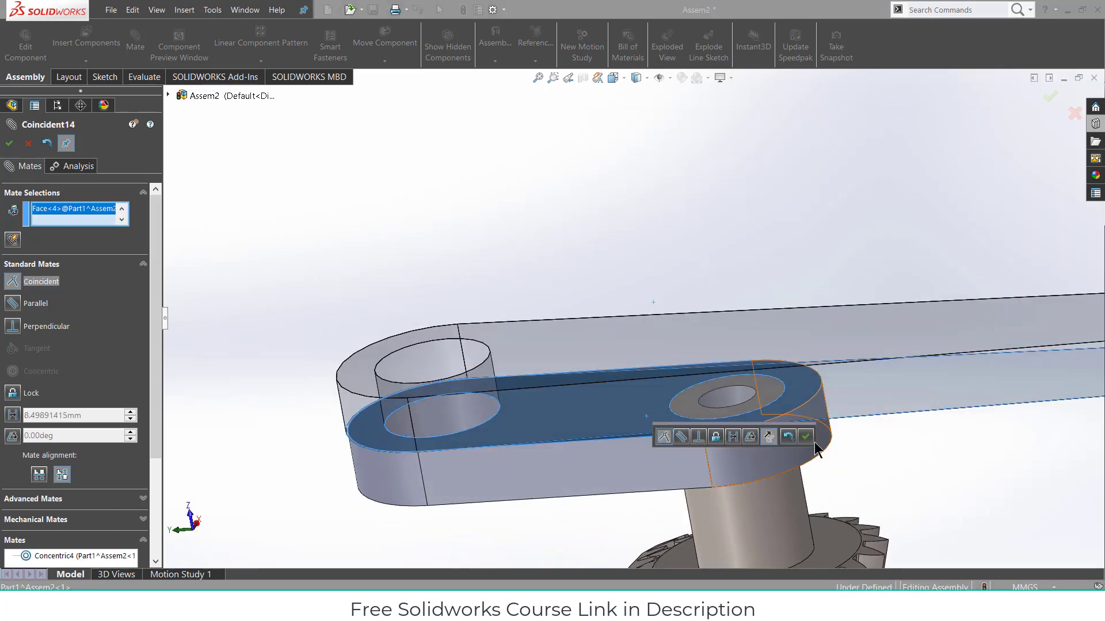
{"action": "left_click", "coordinate": [807, 438]}
{"action": "scroll", "coordinate": [813, 464], "scroll_direction": "down", "scroll_amount": 5}
{"action": "middle_click_drag", "start_coordinate": [814, 461], "coordinate": [725, 176]}
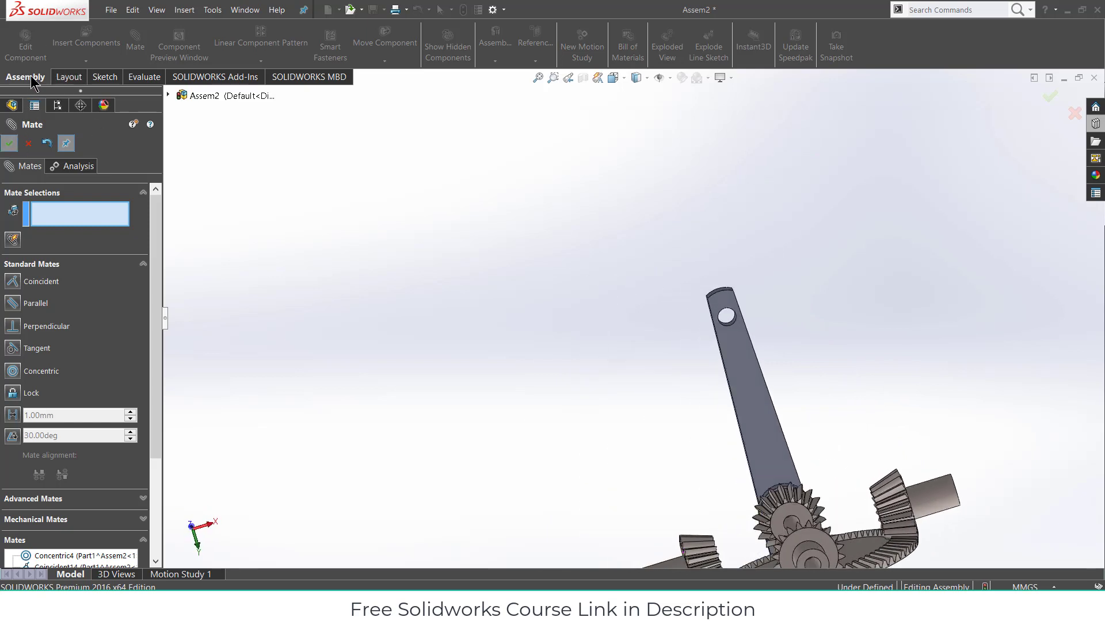
- Insert new part Part3 into the assembly with its sketch on the Front Plane
{"action": "key", "text": "Escape"}
{"action": "left_click", "coordinate": [85, 60]}
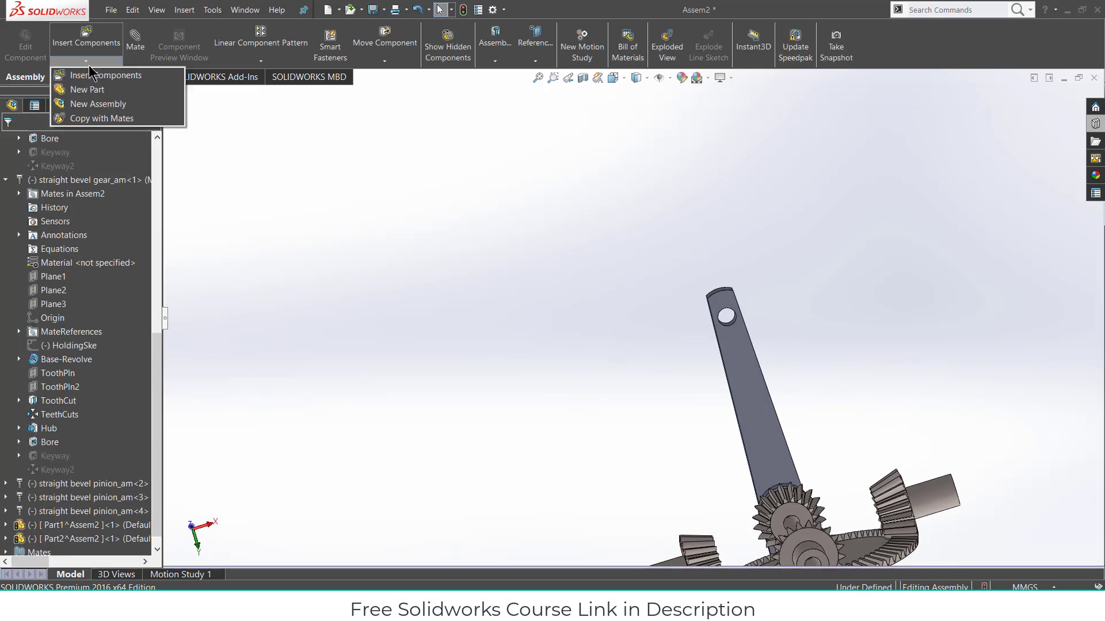
{"action": "left_click", "coordinate": [113, 92]}
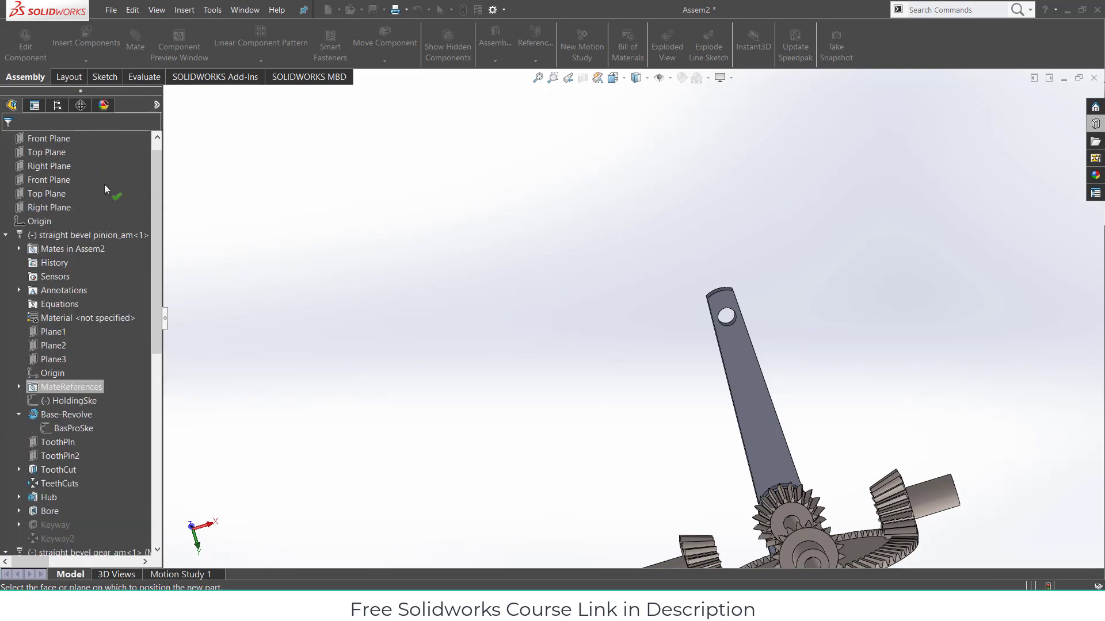
{"action": "scroll", "coordinate": [105, 184], "scroll_direction": "up", "scroll_amount": 2}
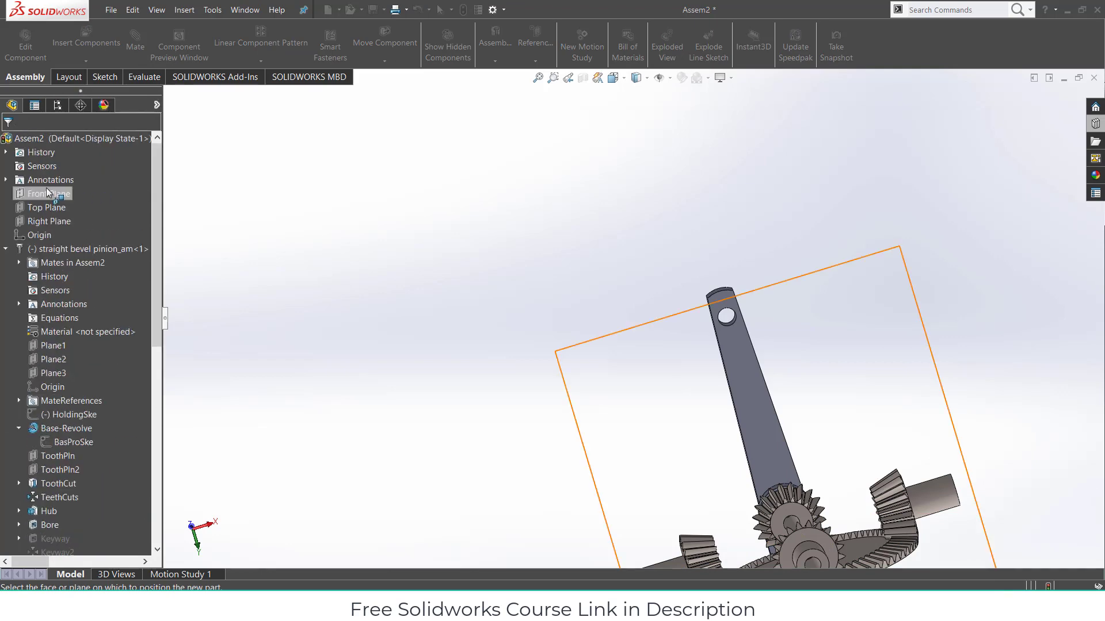
{"action": "left_click", "coordinate": [47, 192]}
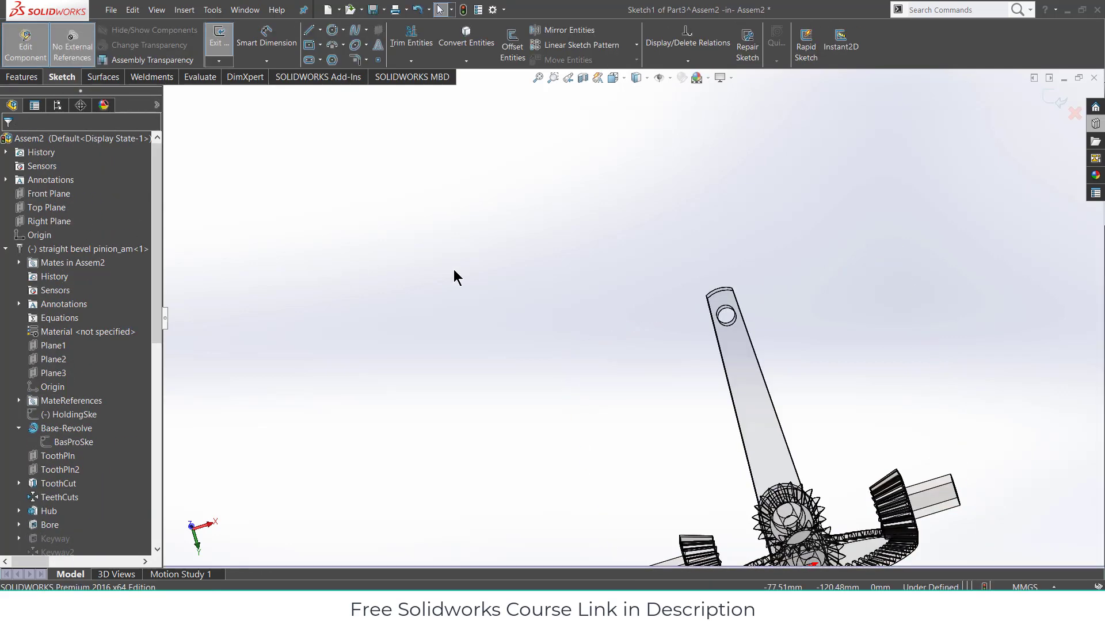
{"action": "scroll", "coordinate": [563, 268], "scroll_direction": "up", "scroll_amount": 2}
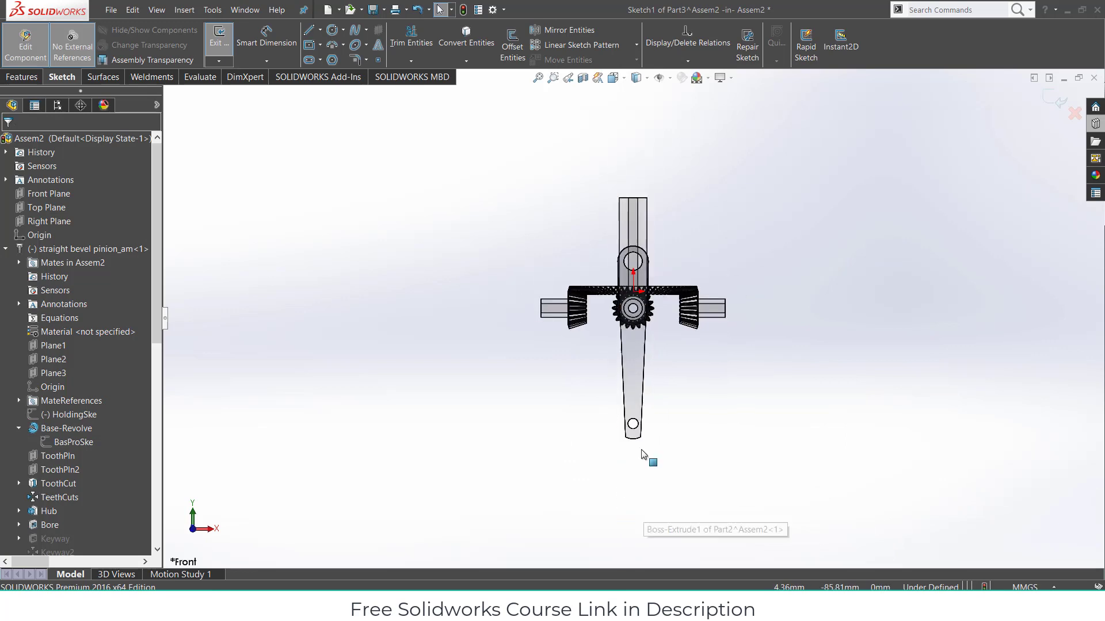
{"action": "scroll", "coordinate": [646, 456], "scroll_direction": "down", "scroll_amount": 5}
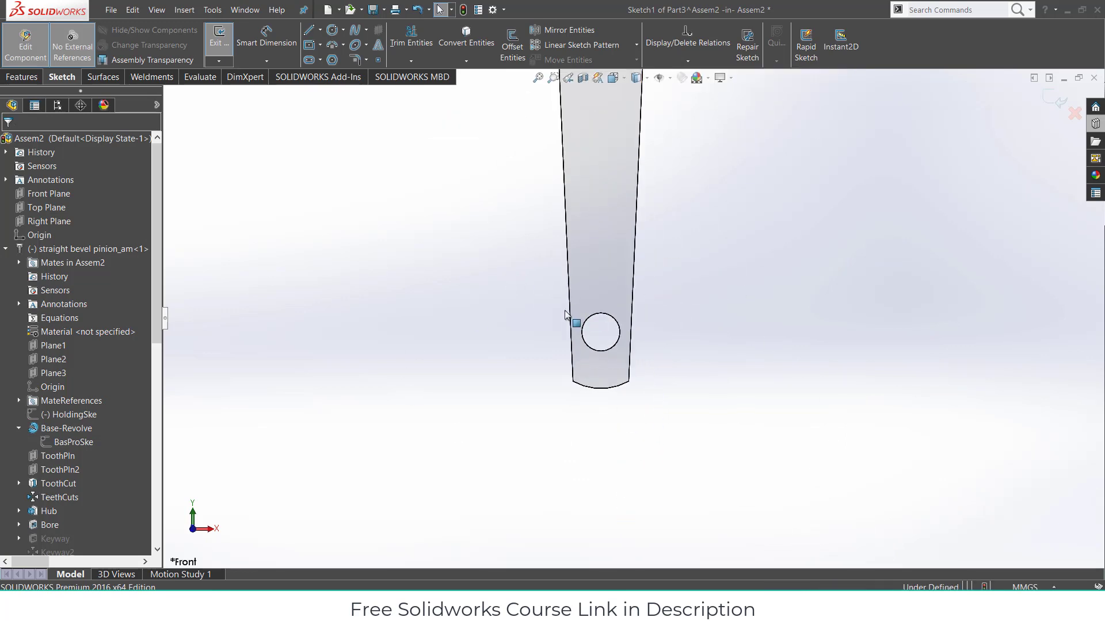
- Draw a closed hook-shaped line profile from below the arm's lower hole, across and upward
{"action": "left_click", "coordinate": [309, 30]}
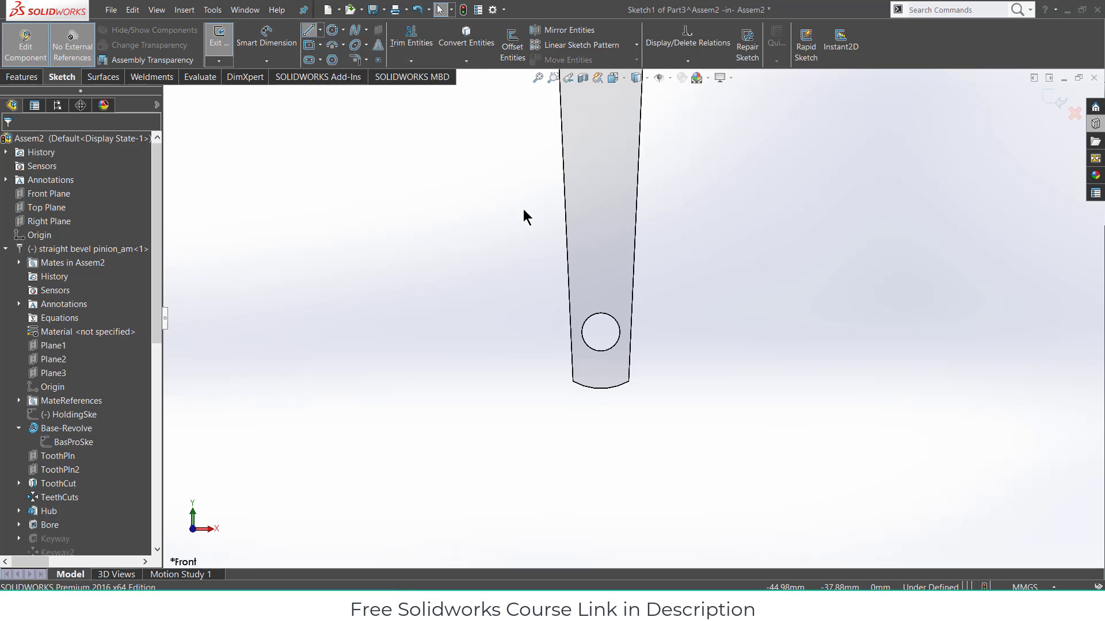
{"action": "left_click", "coordinate": [601, 313]}
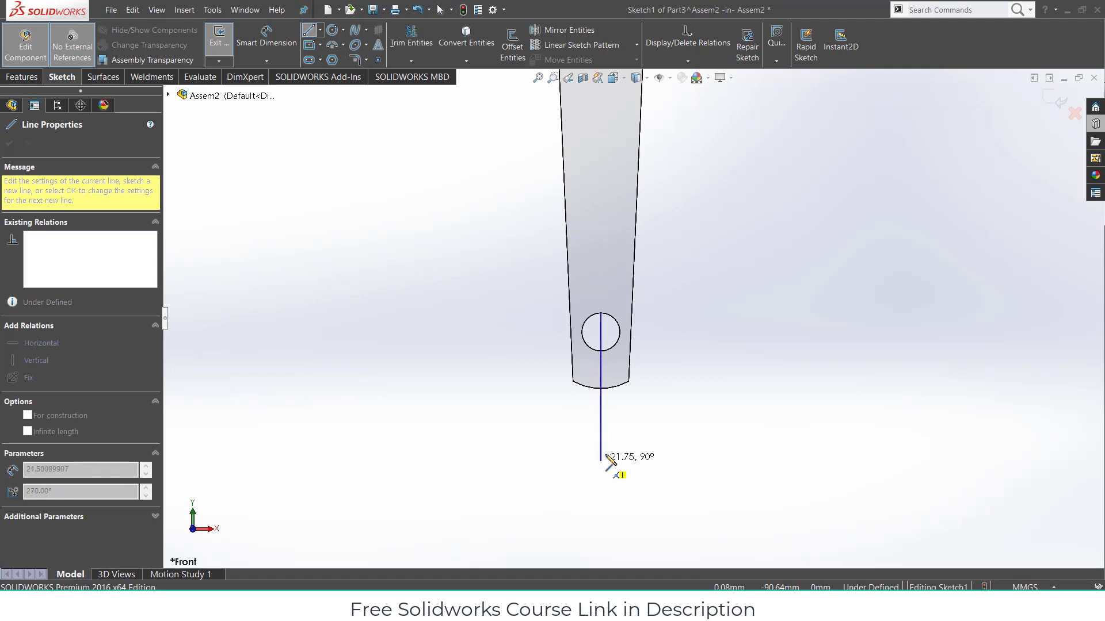
{"action": "left_click", "coordinate": [601, 457]}
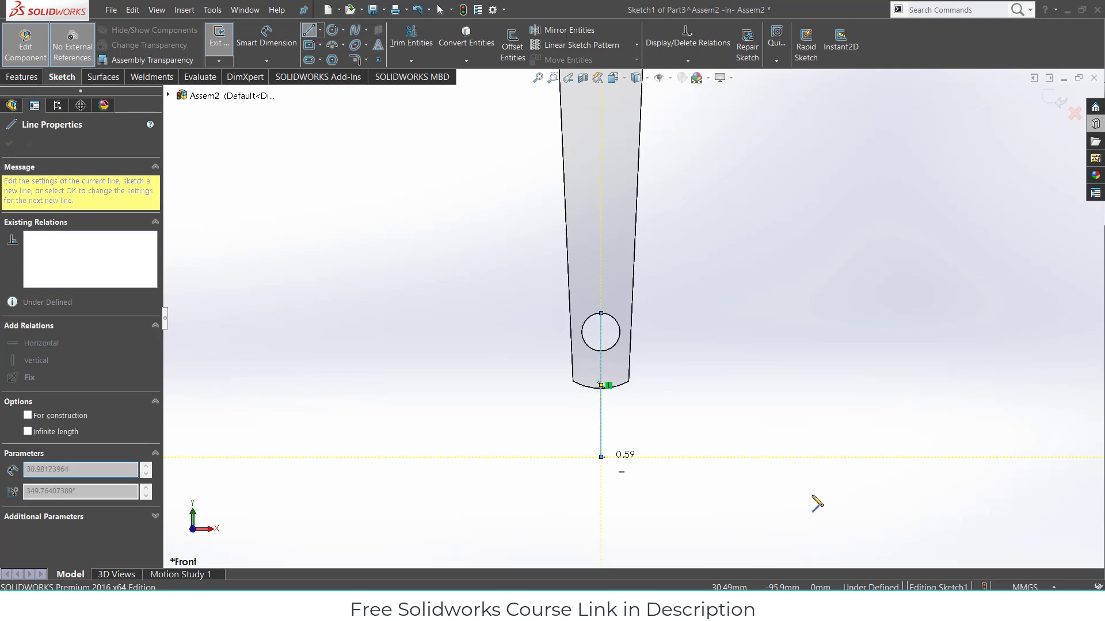
{"action": "left_click", "coordinate": [869, 458]}
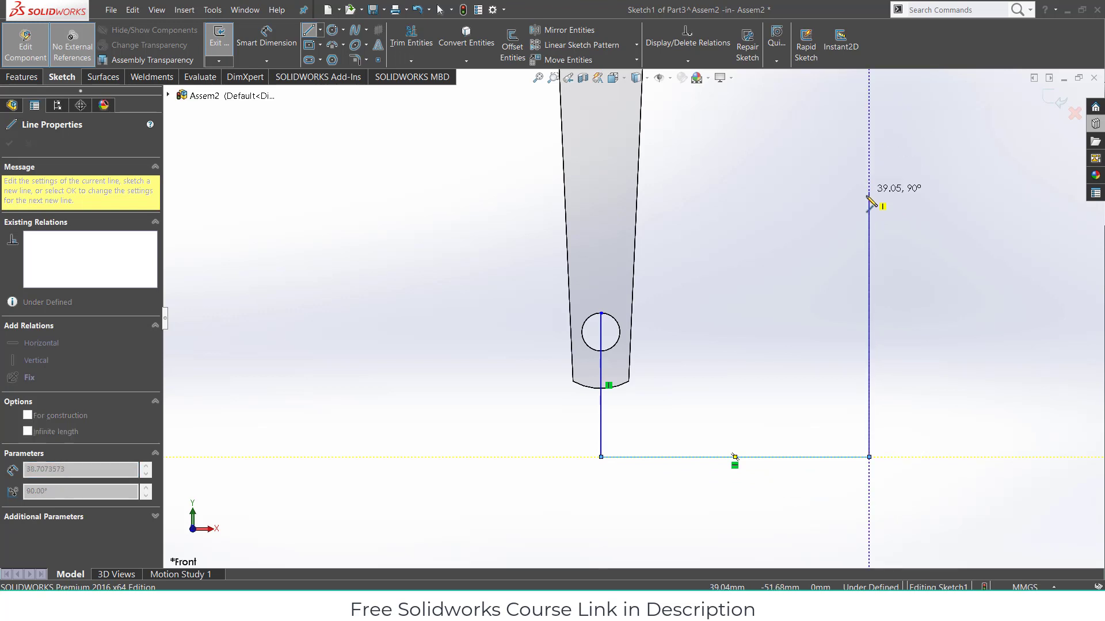
{"action": "left_click", "coordinate": [868, 200]}
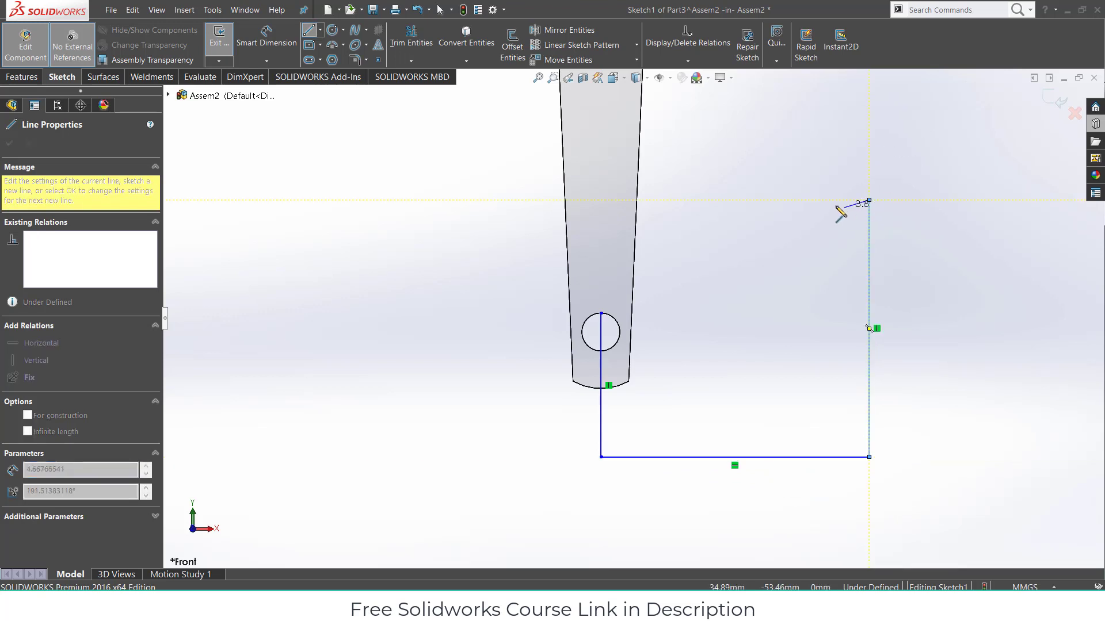
{"action": "left_click", "coordinate": [827, 200]}
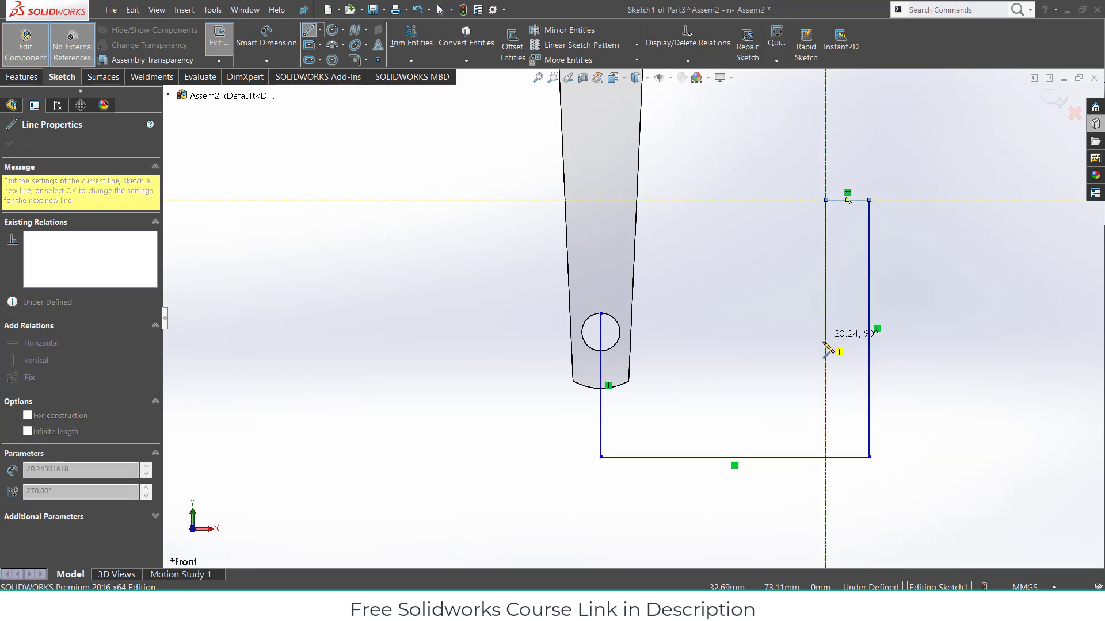
{"action": "left_click", "coordinate": [826, 396]}
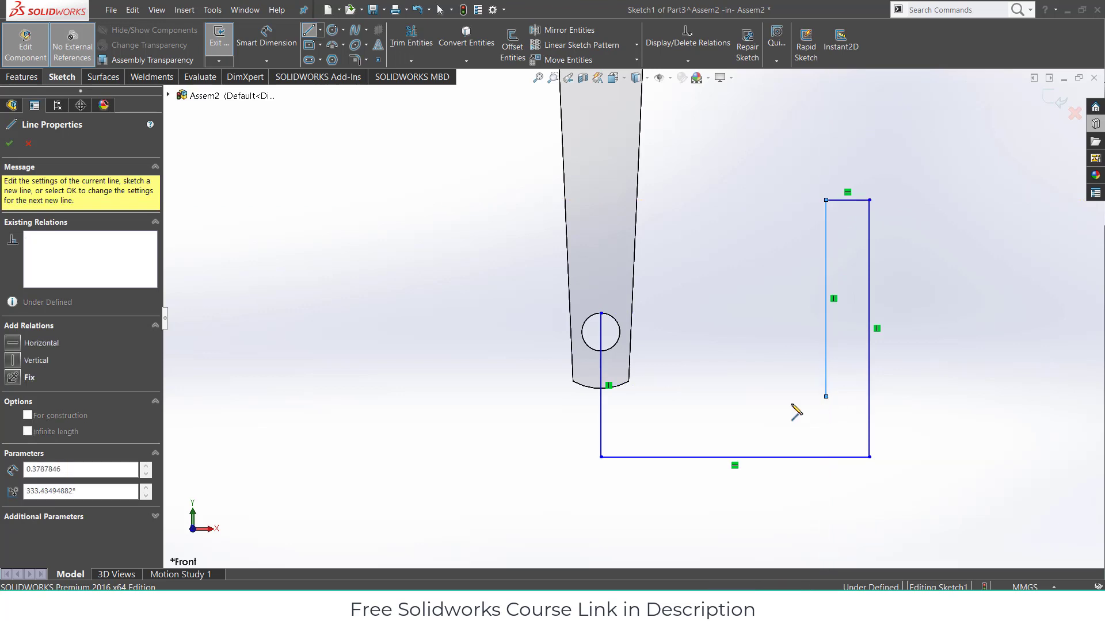
{"action": "left_click", "coordinate": [601, 397]}
{"action": "key", "text": "Escape"}
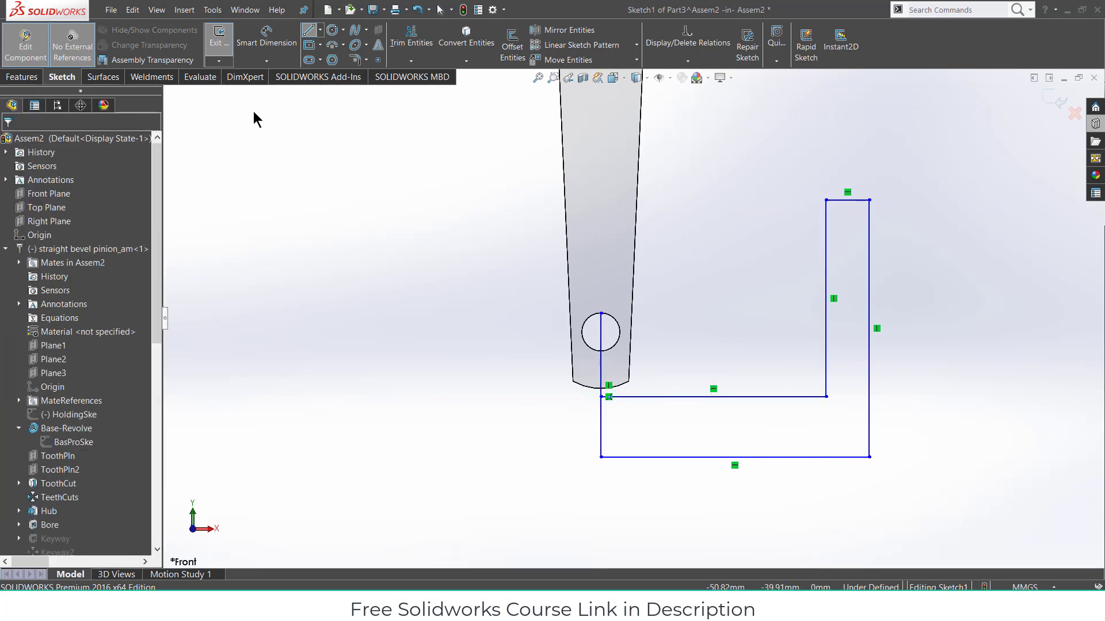
{"action": "left_click", "coordinate": [411, 38]}
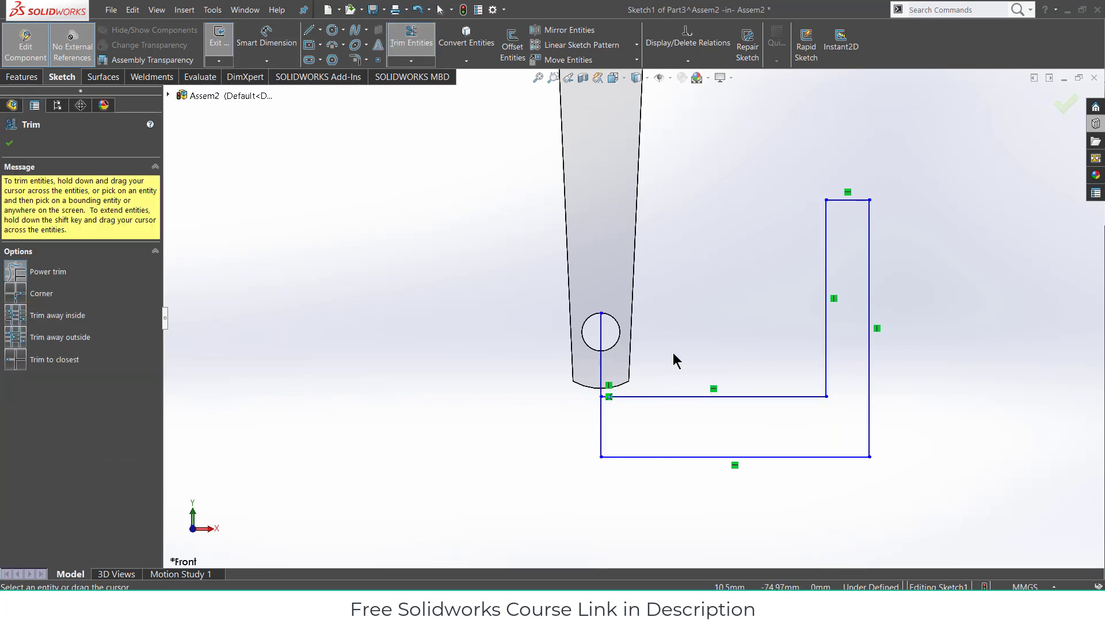
{"action": "left_click", "coordinate": [19, 79]}
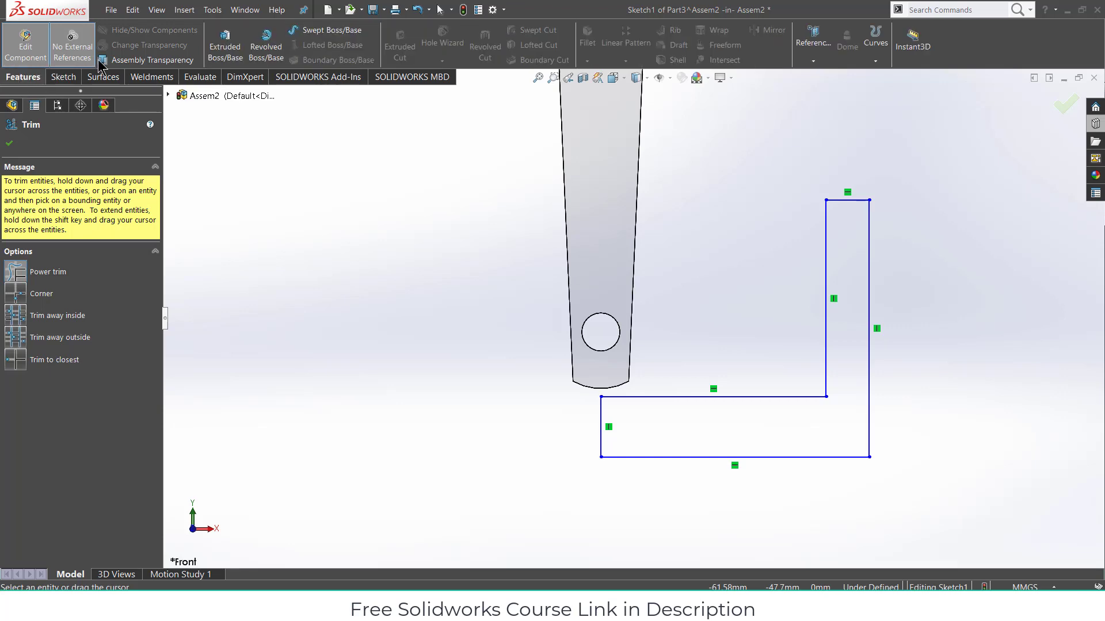
{"action": "left_click", "coordinate": [268, 41]}
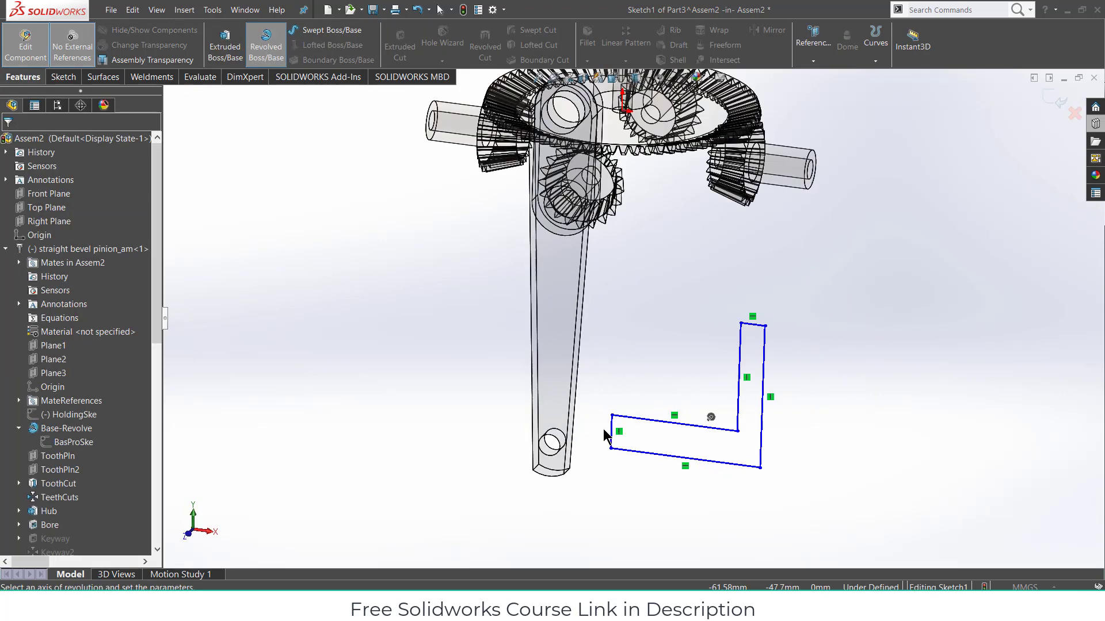
{"action": "left_click", "coordinate": [637, 444]}
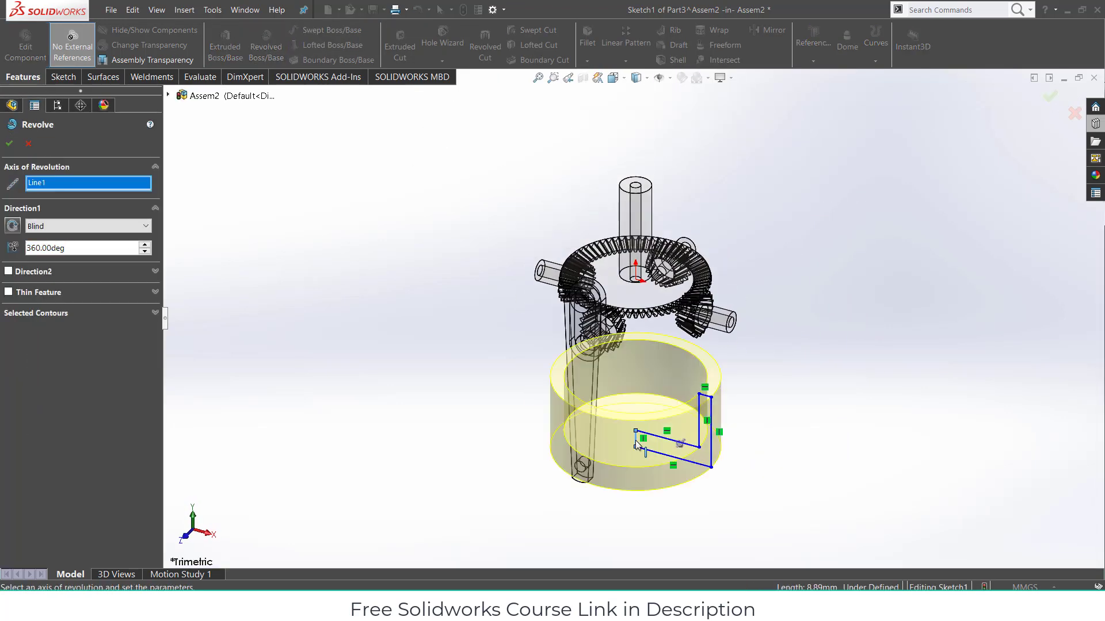
{"action": "middle_click_drag", "start_coordinate": [737, 424], "coordinate": [754, 173]}
{"action": "key", "text": "ctrl+1"}
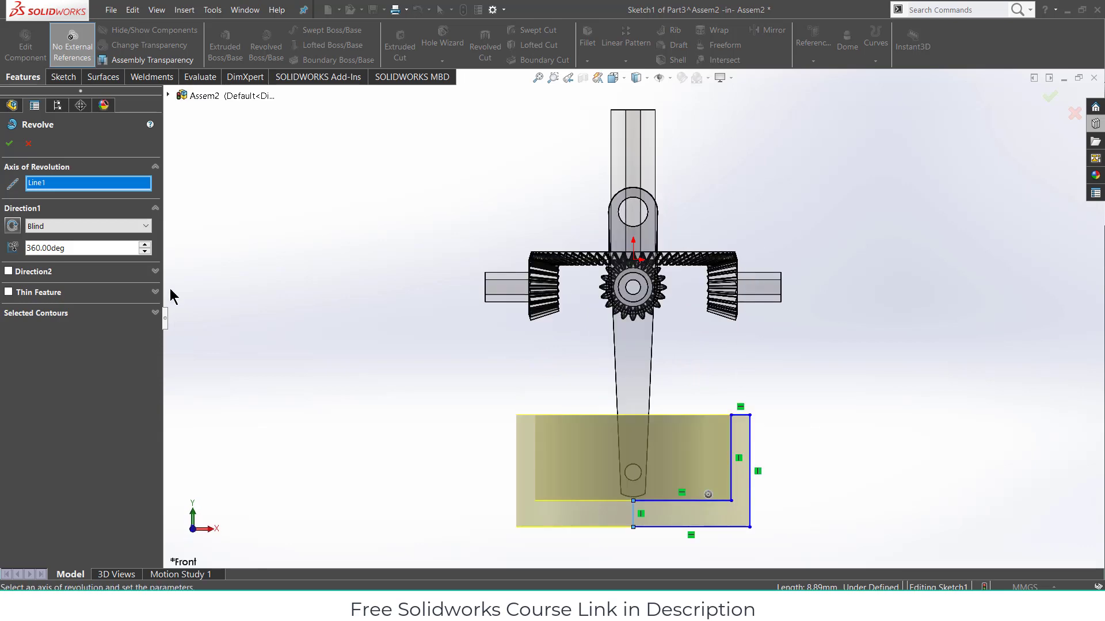
{"action": "left_click", "coordinate": [27, 144]}
{"action": "scroll", "coordinate": [715, 509], "scroll_direction": "down", "scroll_amount": 3}
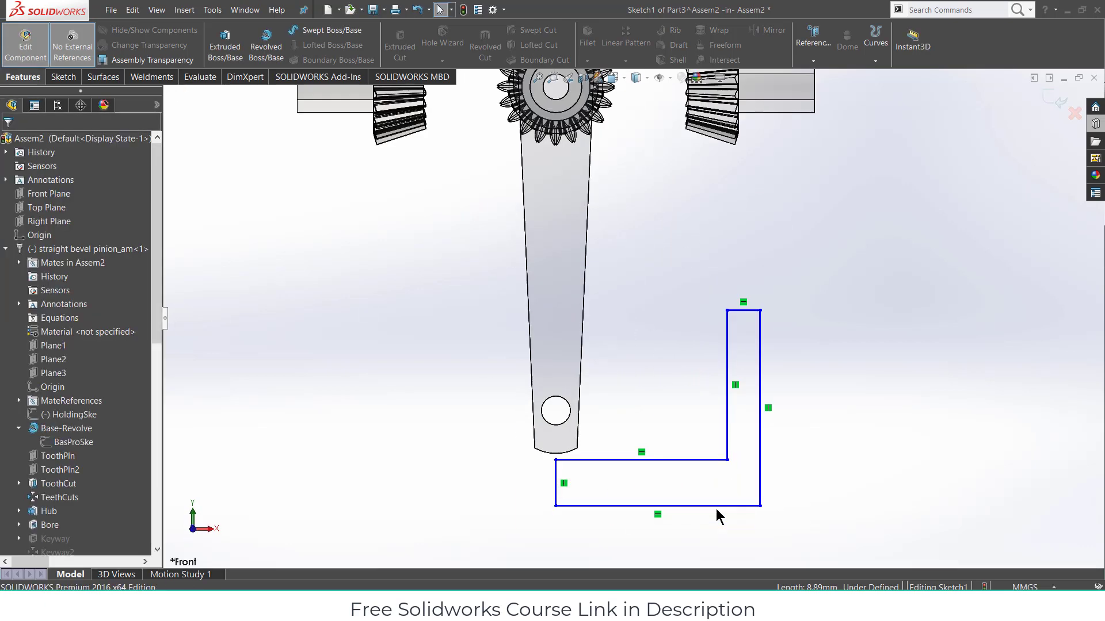
- Drag the L profile's corners inward and upward to narrow it beneath the arm's lower end
{"action": "left_click_drag", "start_coordinate": [727, 461], "coordinate": [616, 463]}
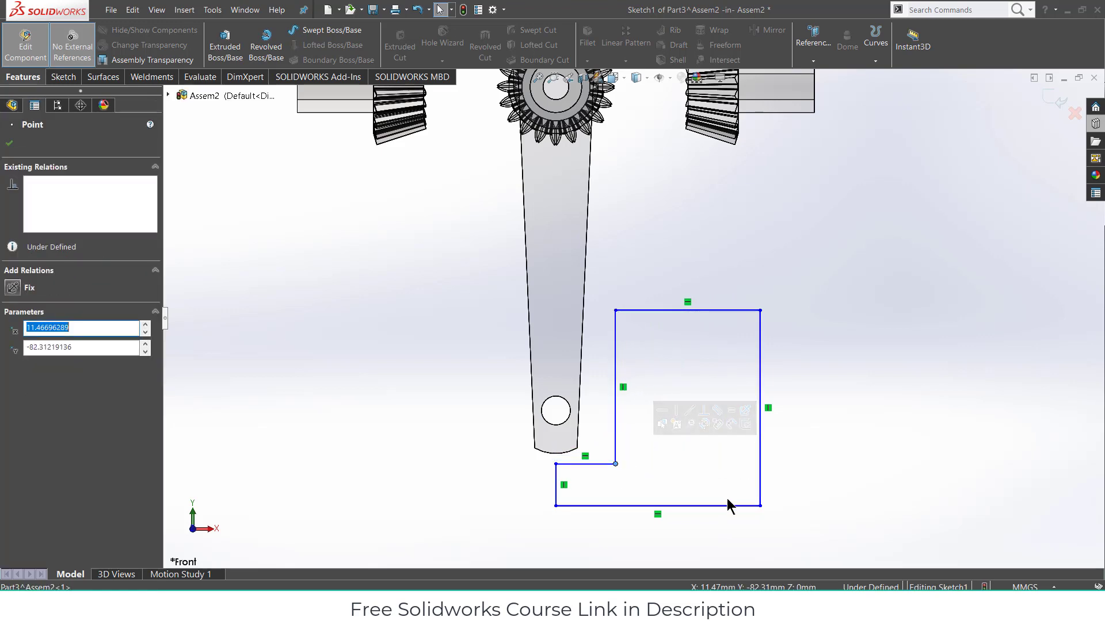
{"action": "left_click_drag", "start_coordinate": [760, 506], "coordinate": [639, 492]}
{"action": "mouse_move", "coordinate": [615, 311]}
{"action": "left_mouse_down"}
{"action": "mouse_move", "coordinate": [621, 371]}
{"action": "mouse_move", "coordinate": [619, 361]}
{"action": "left_mouse_up"}
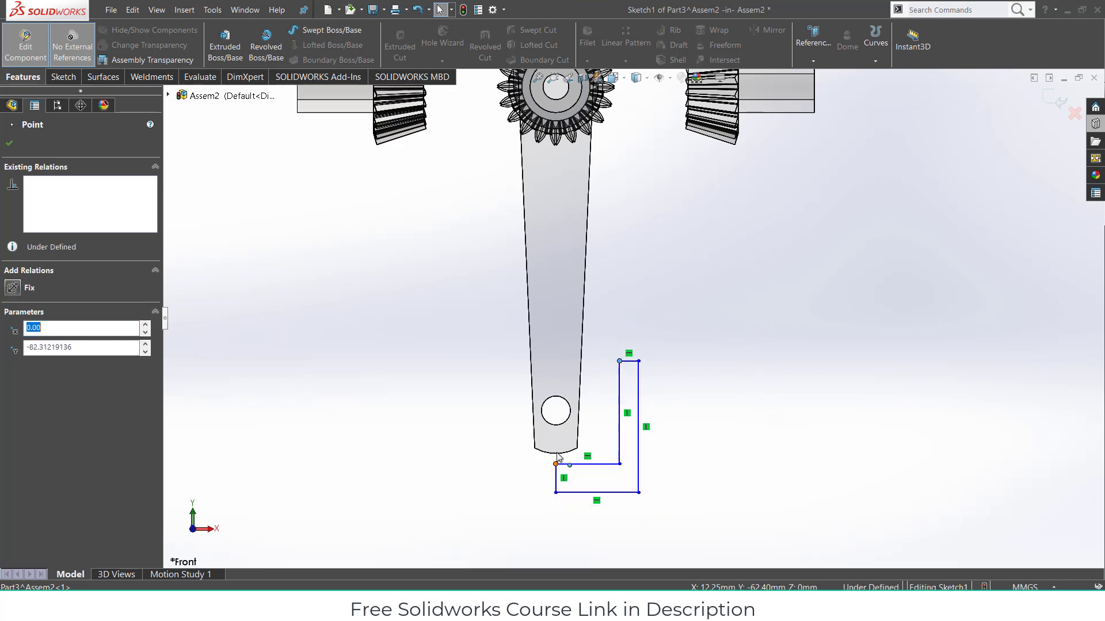
{"action": "left_click_drag", "start_coordinate": [556, 460], "coordinate": [556, 436]}
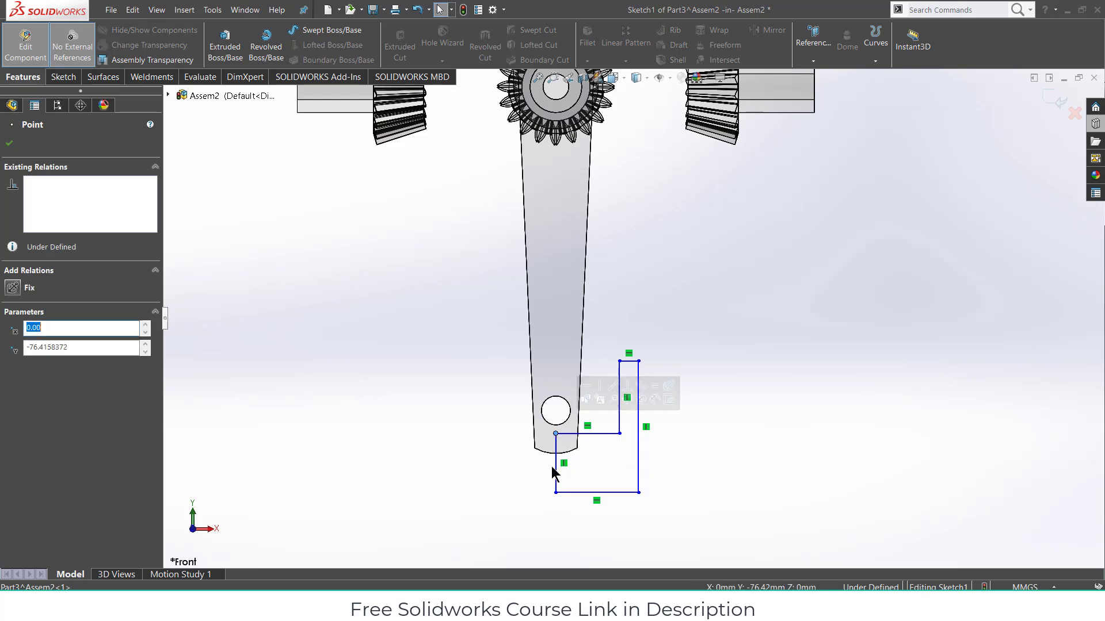
{"action": "left_click_drag", "start_coordinate": [558, 489], "coordinate": [562, 468]}
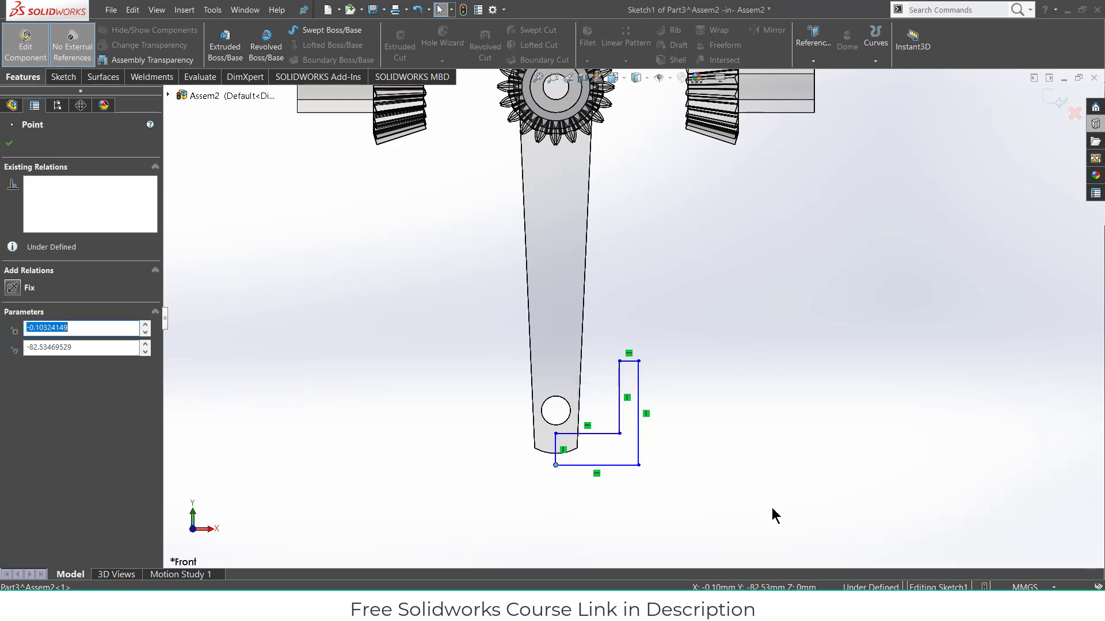
{"action": "left_click", "coordinate": [676, 462]}
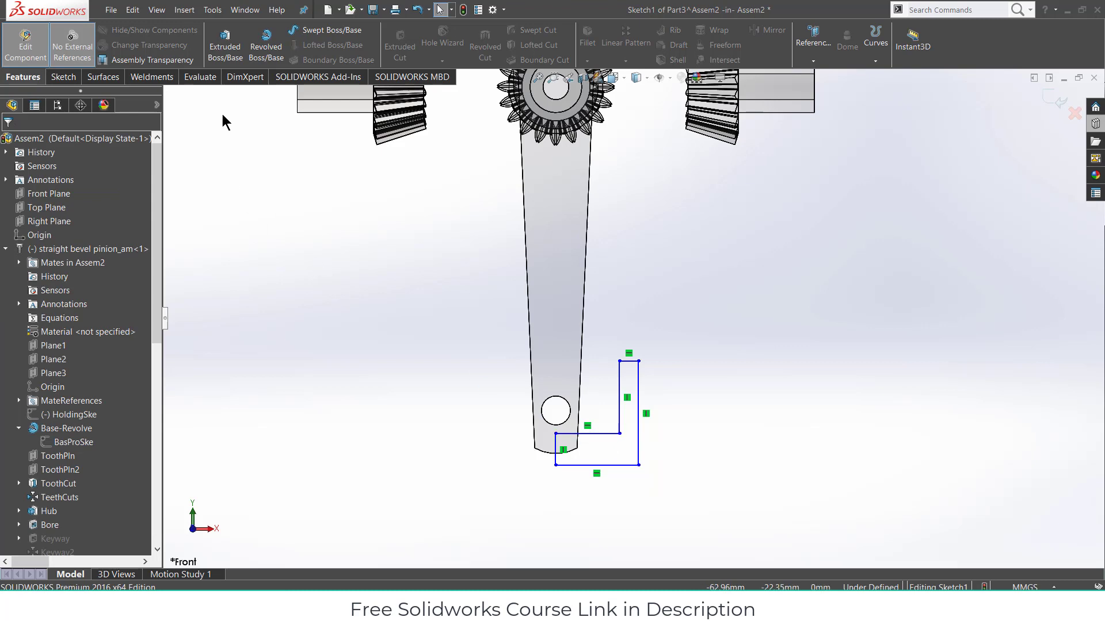
{"action": "left_click", "coordinate": [66, 77]}
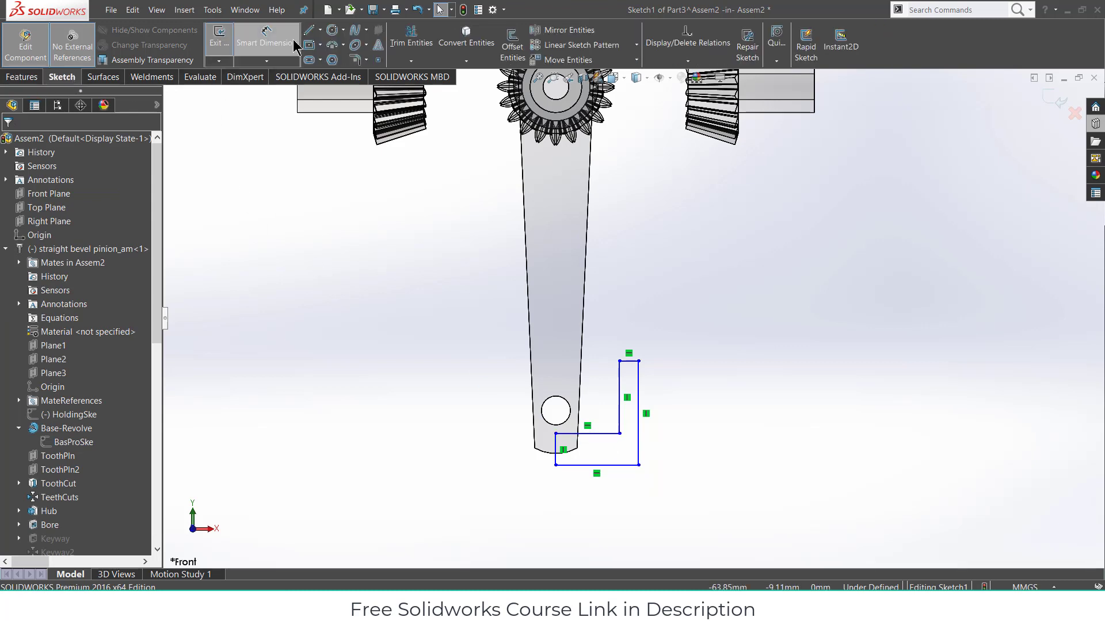
- Dimension the L profile's bottom edge and right edge at 15 mm each
{"action": "left_click", "coordinate": [621, 467]}
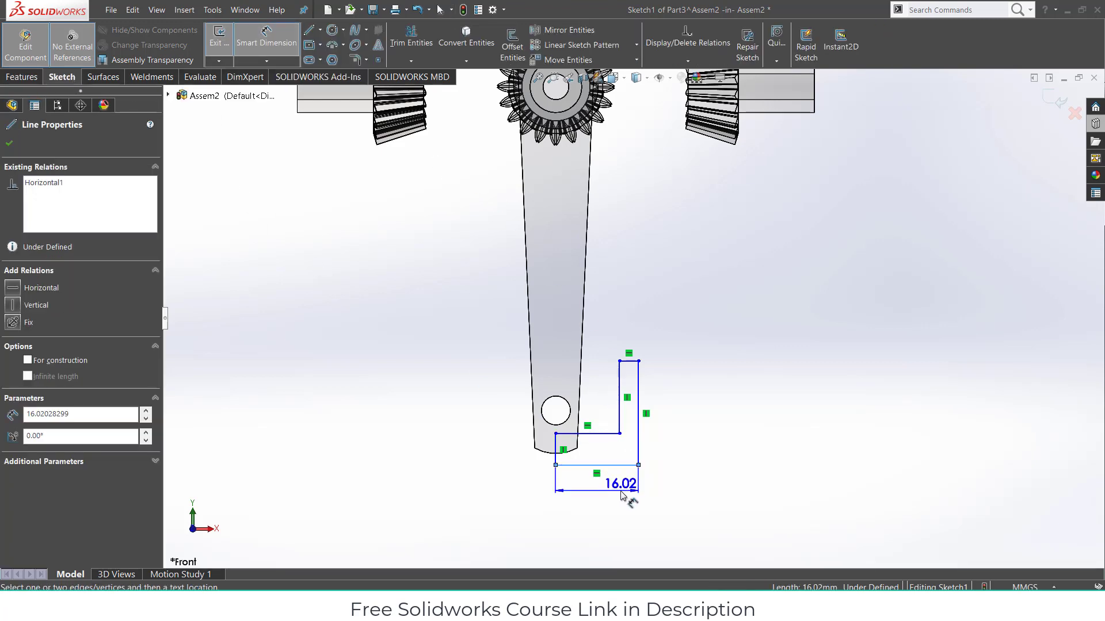
{"action": "left_click", "coordinate": [623, 495]}
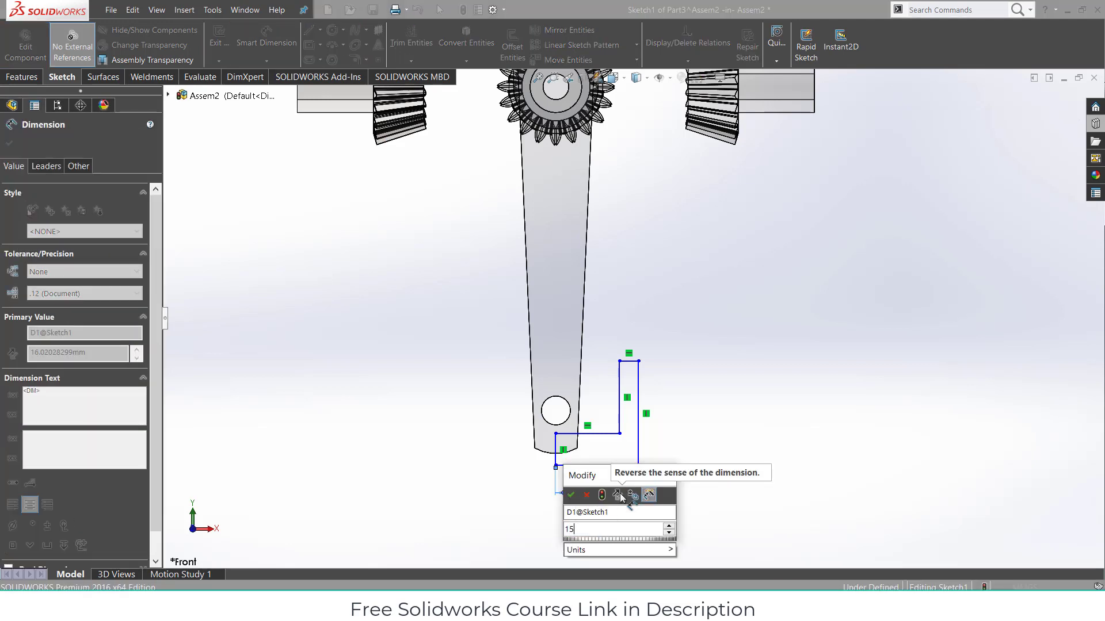
{"action": "type", "text": "15"}
{"action": "key", "text": "Return"}
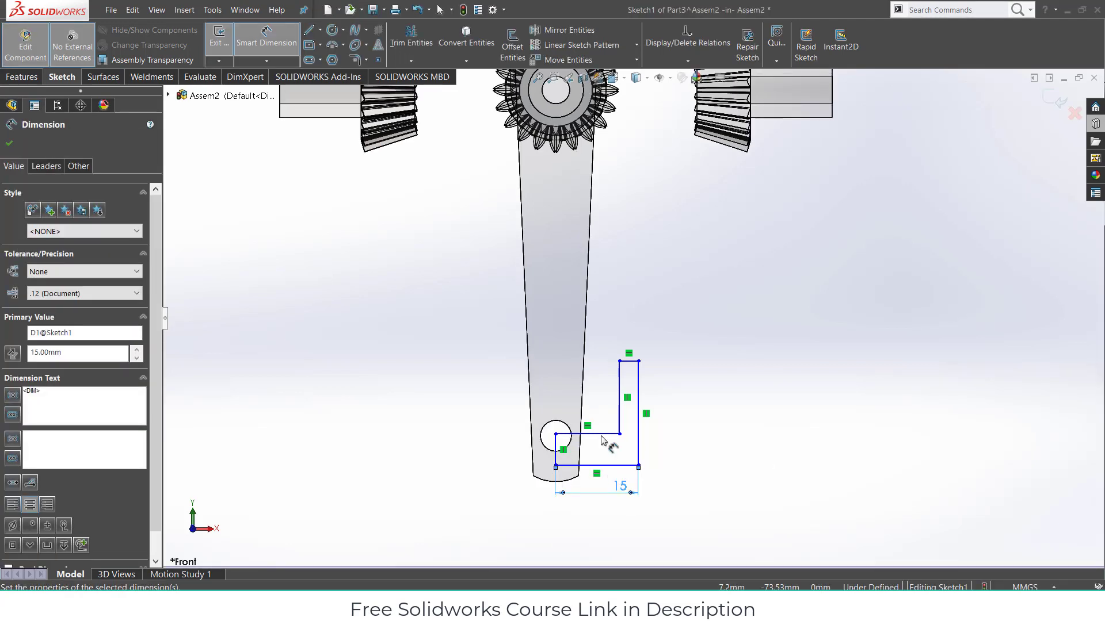
{"action": "left_click", "coordinate": [647, 390]}
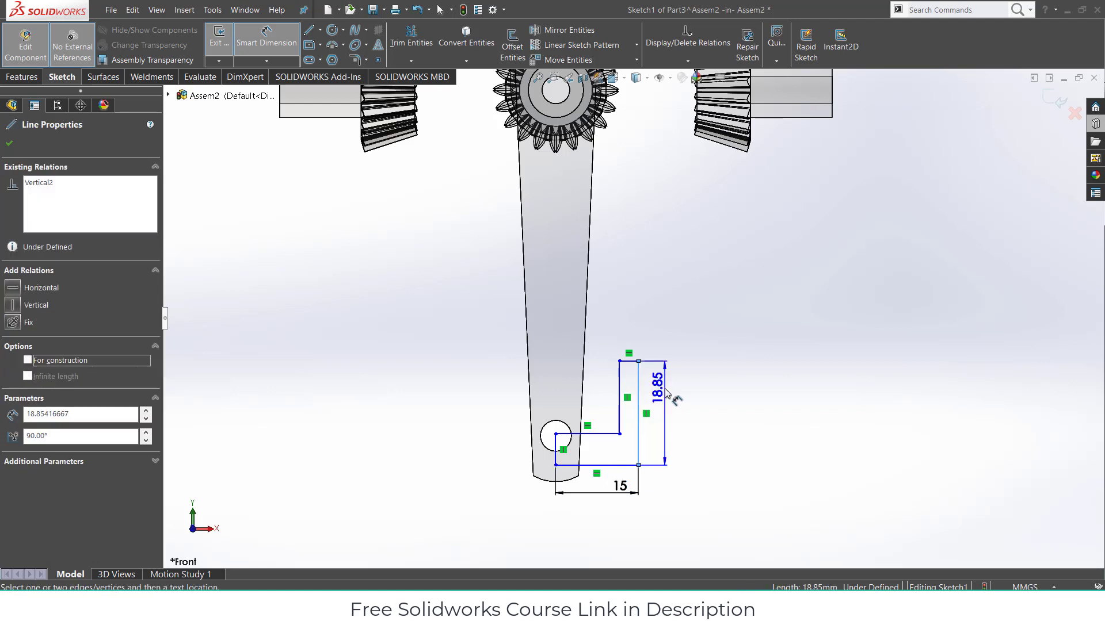
{"action": "left_click", "coordinate": [664, 389]}
{"action": "type", "text": "15"}
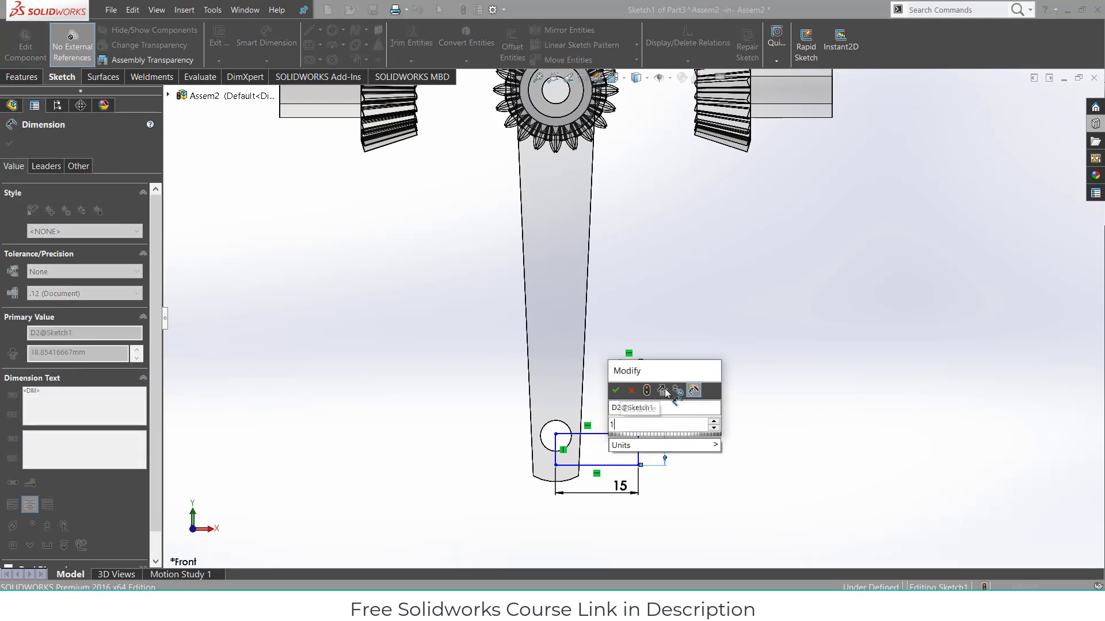
{"action": "key", "text": "Return"}
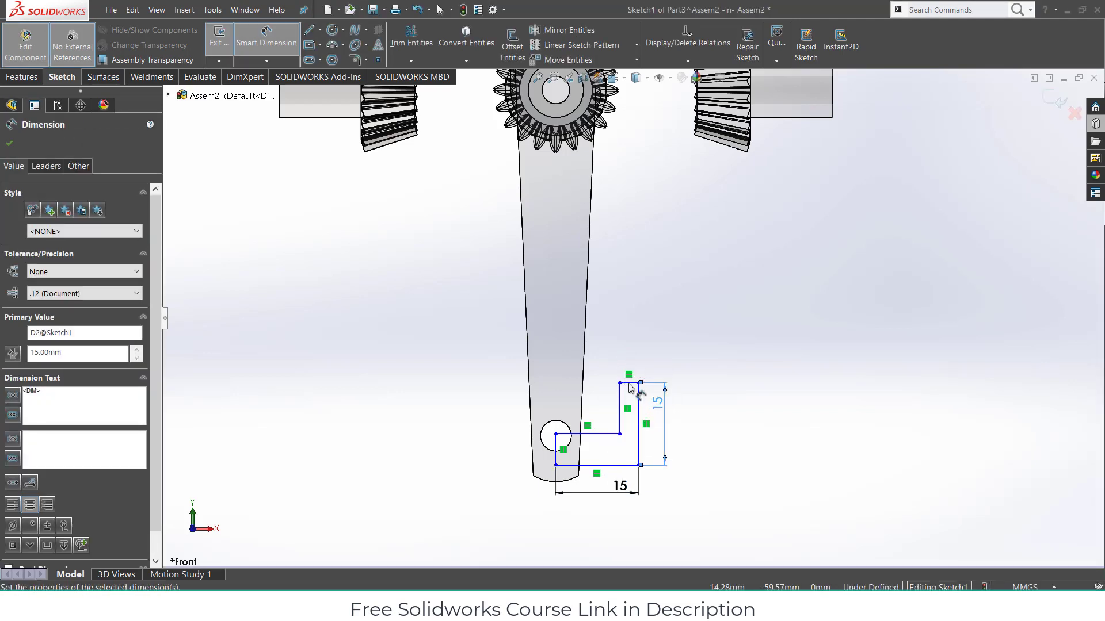
- Set the top edge to 3 mm, drop the redundant dimension, and change the height to 20 mm
{"action": "left_click", "coordinate": [631, 362]}
{"action": "left_click", "coordinate": [631, 340]}
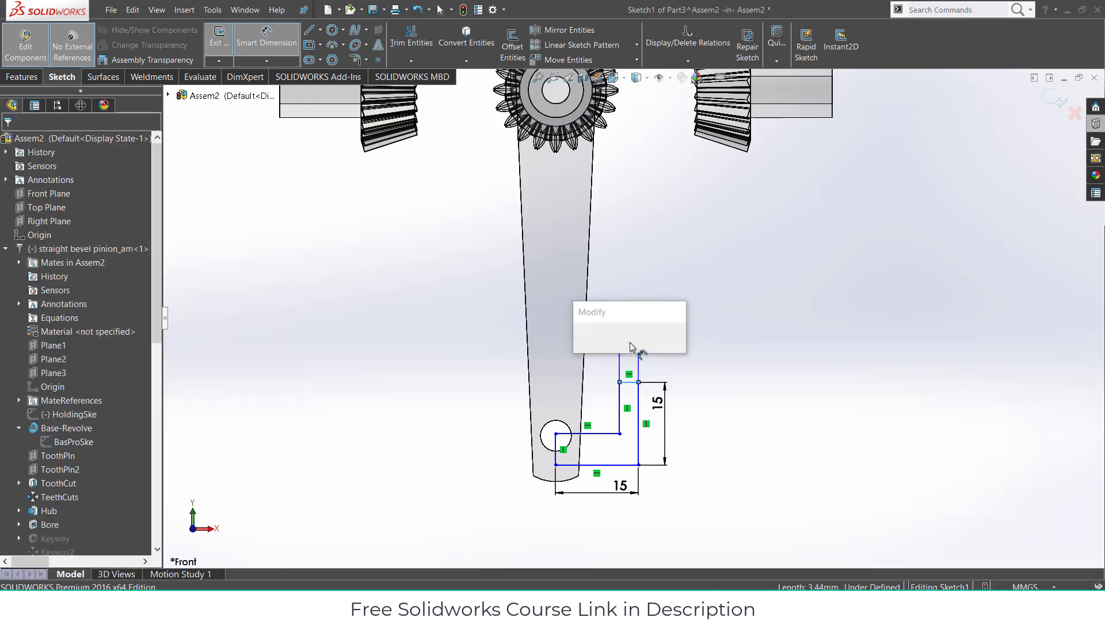
{"action": "type", "text": "3.00mm"}
{"action": "key", "text": "Return"}
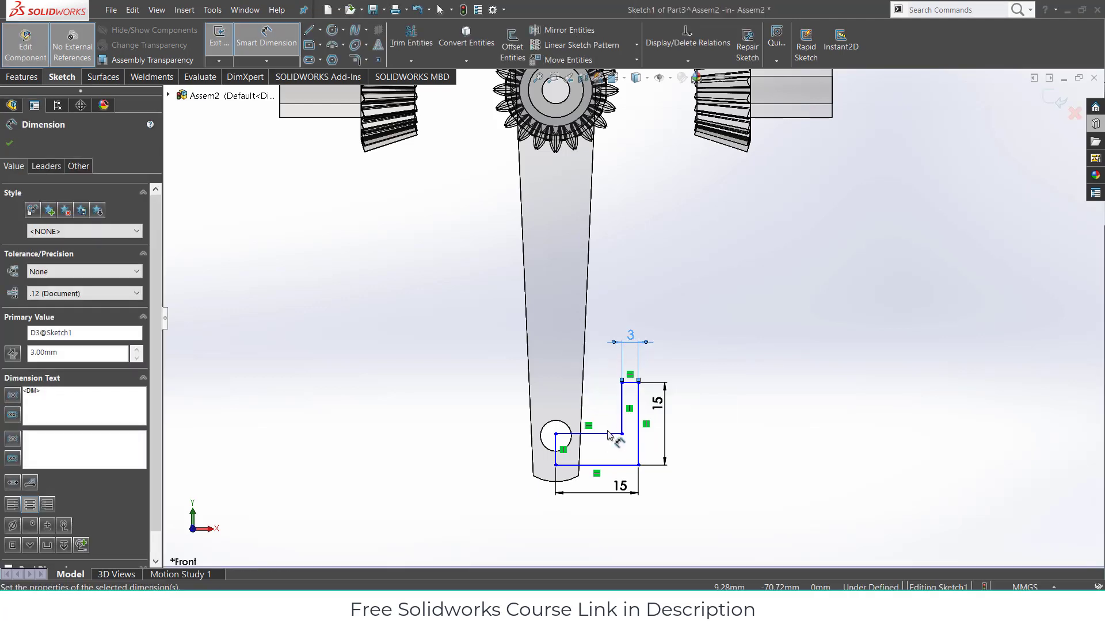
{"action": "left_click", "coordinate": [606, 434]}
{"action": "left_click", "coordinate": [603, 404]}
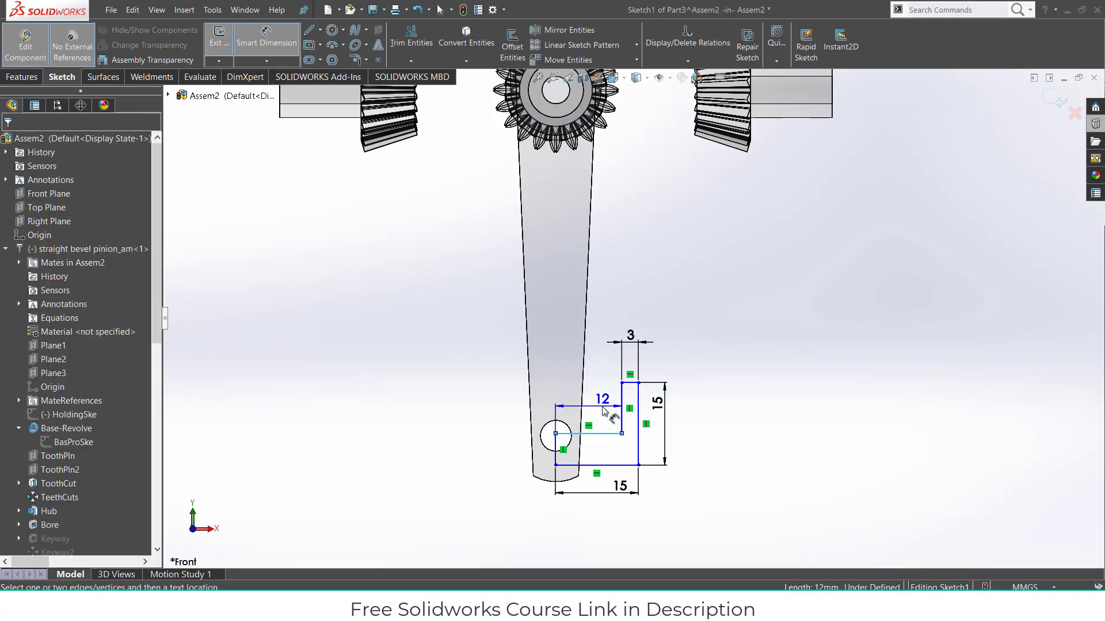
{"action": "left_click", "coordinate": [627, 269]}
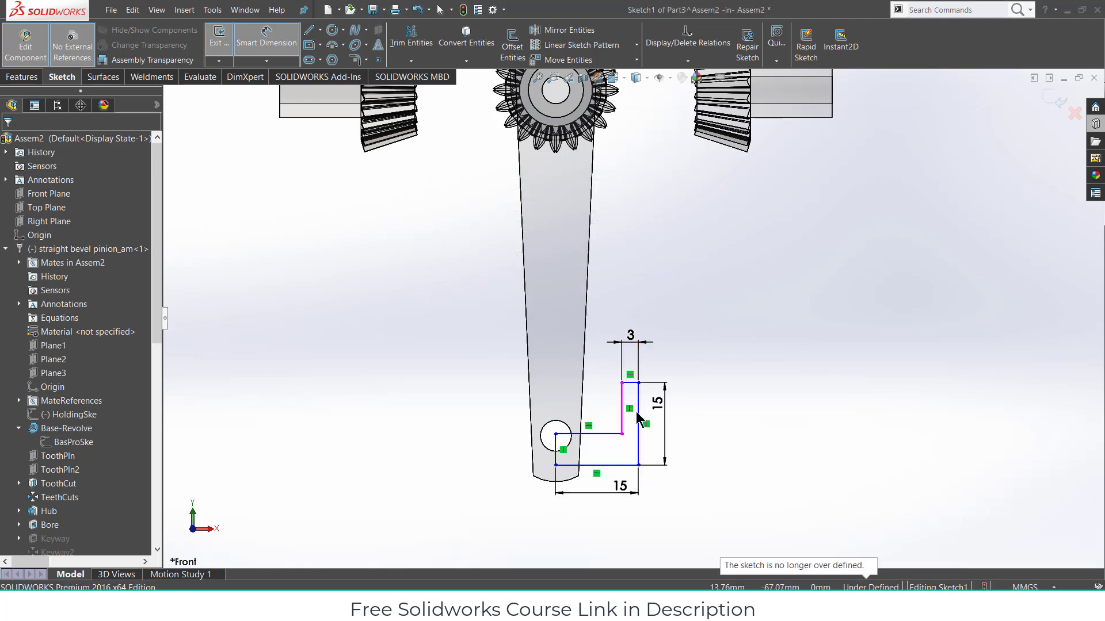
{"action": "left_click", "coordinate": [661, 414]}
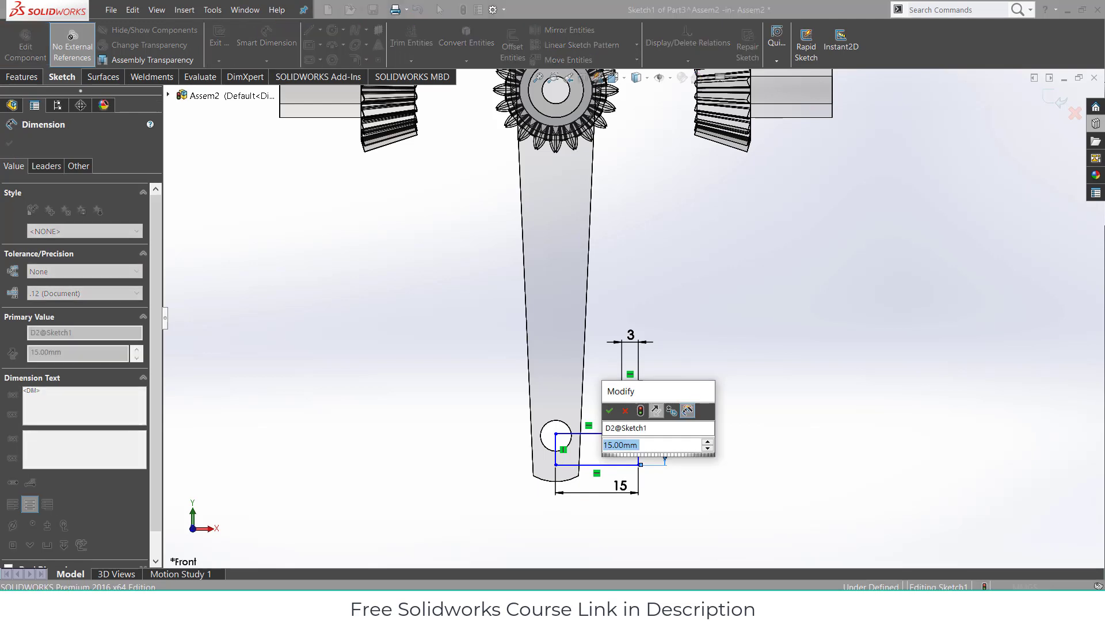
{"action": "type", "text": "20"}
{"action": "key", "text": "Return"}
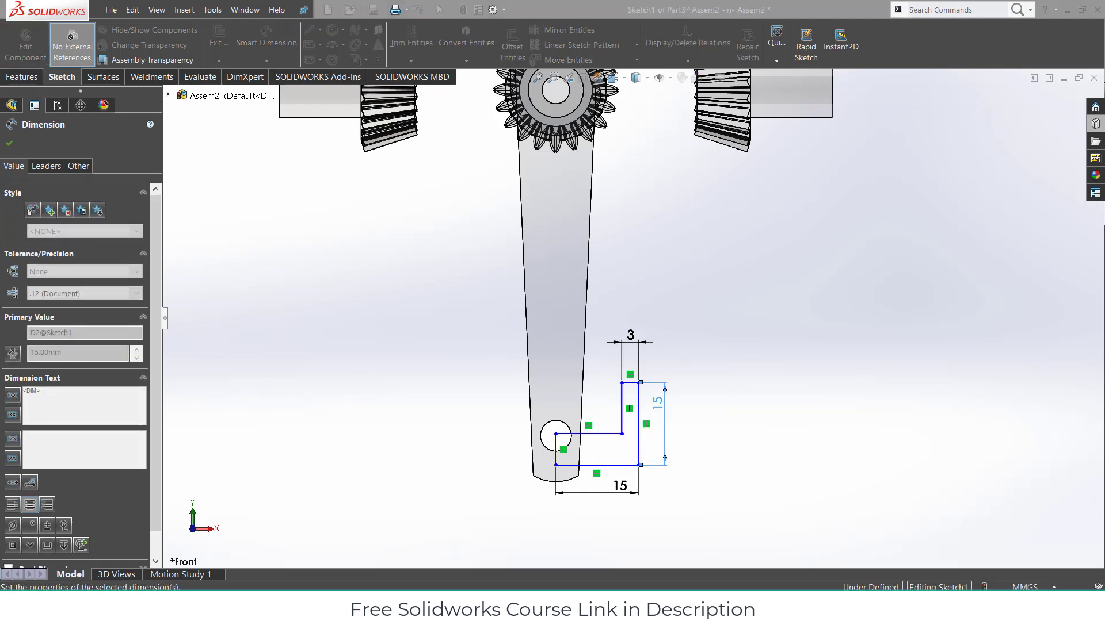
- Revolve the L profile 360° about its left vertical line into a cup-shaped cylinder
{"action": "left_click", "coordinate": [22, 77]}
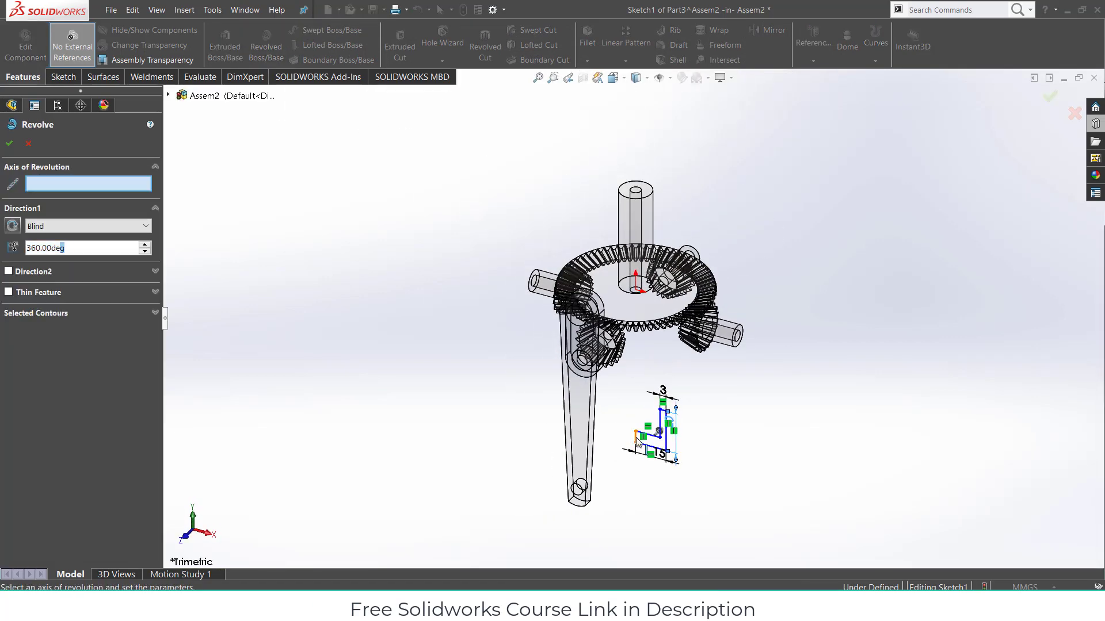
{"action": "left_click", "coordinate": [636, 440]}
{"action": "left_click", "coordinate": [10, 145]}
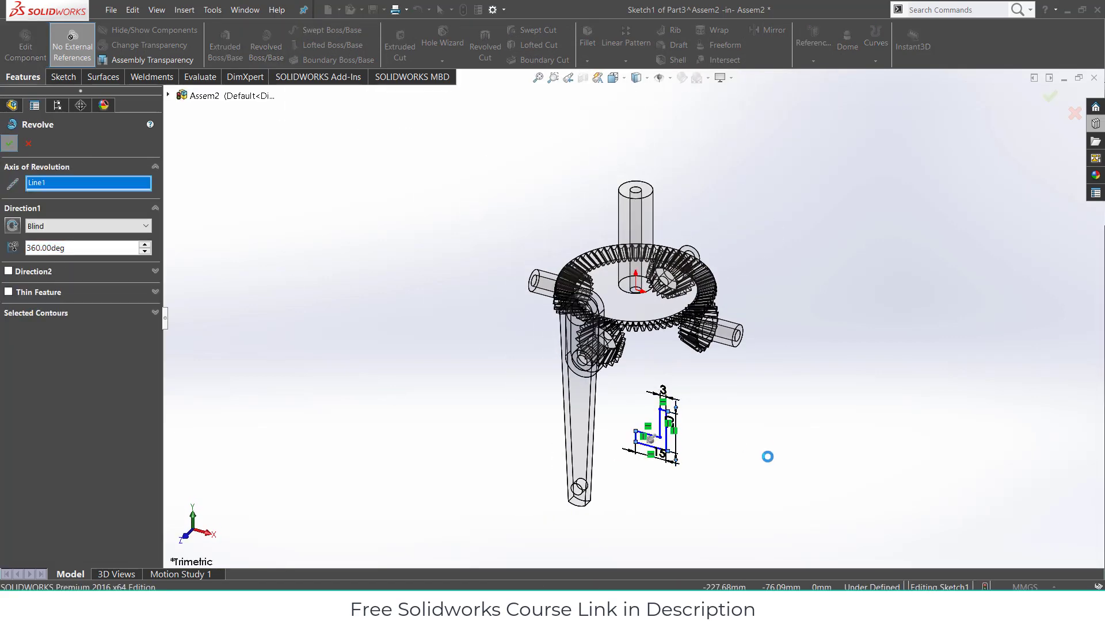
{"action": "middle_click_drag", "start_coordinate": [643, 418], "coordinate": [639, 519]}
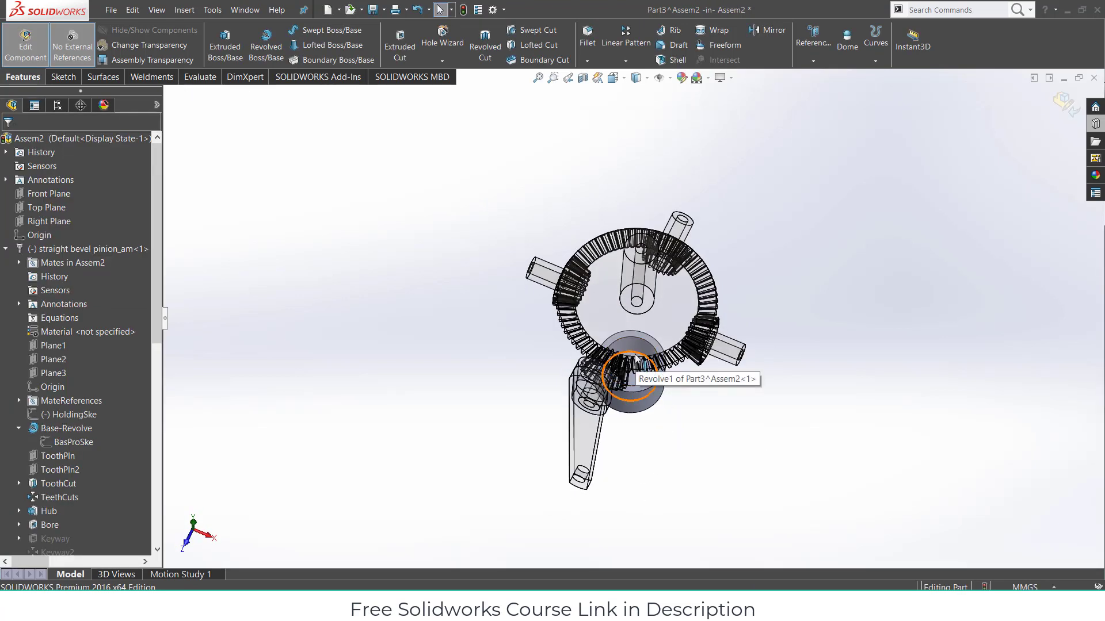
{"action": "left_click", "coordinate": [637, 367]}
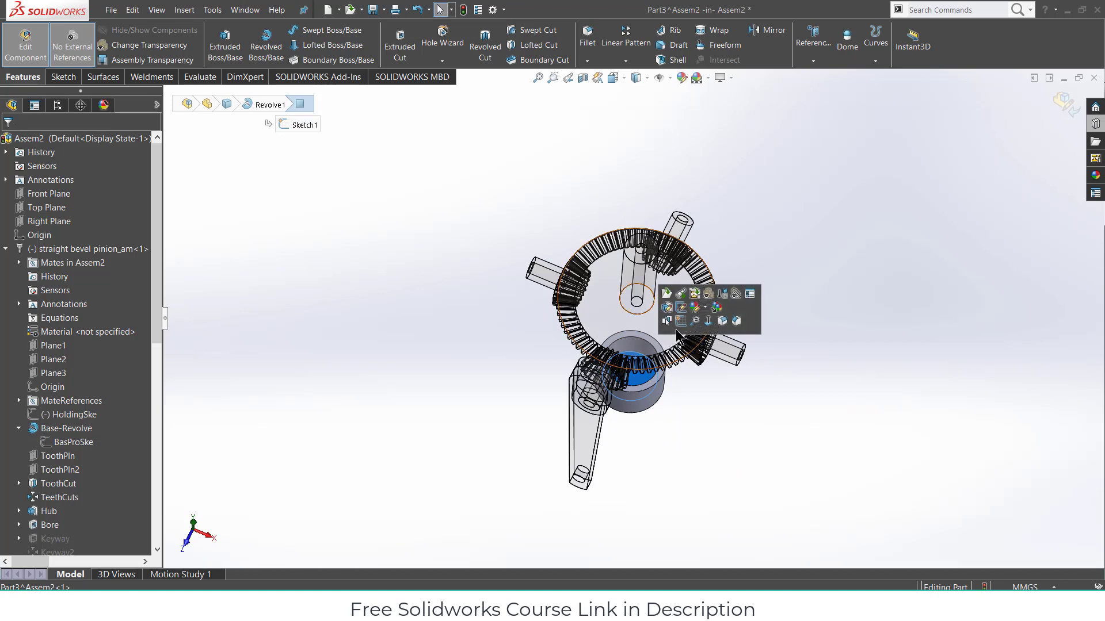
- Sketch a corner rectangle on the cylinder's top face
{"action": "left_click", "coordinate": [678, 326]}
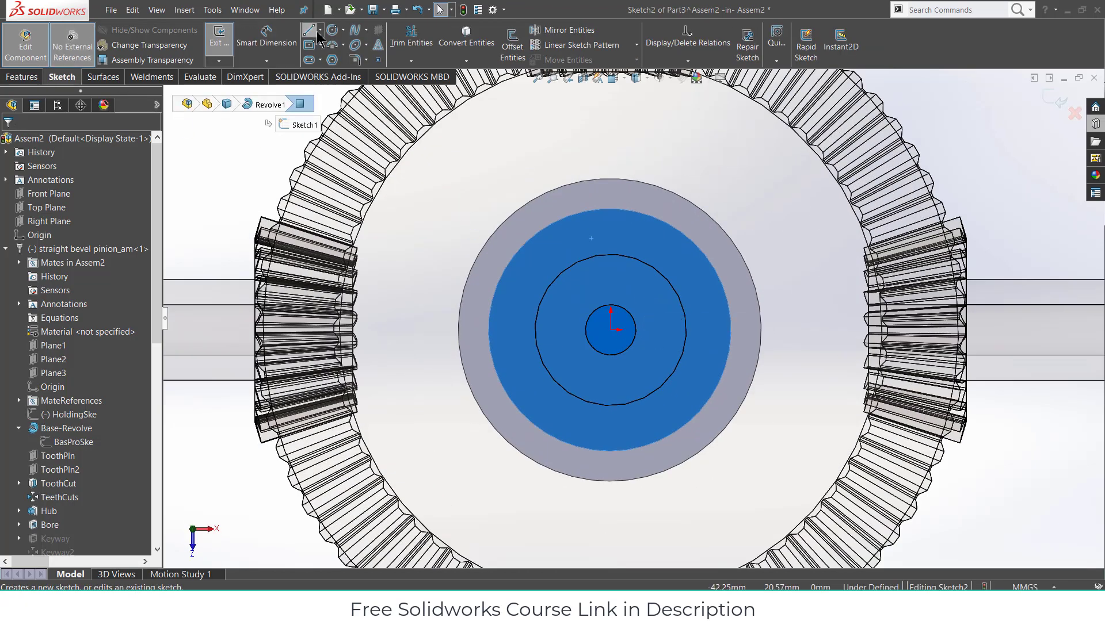
{"action": "left_click", "coordinate": [318, 45]}
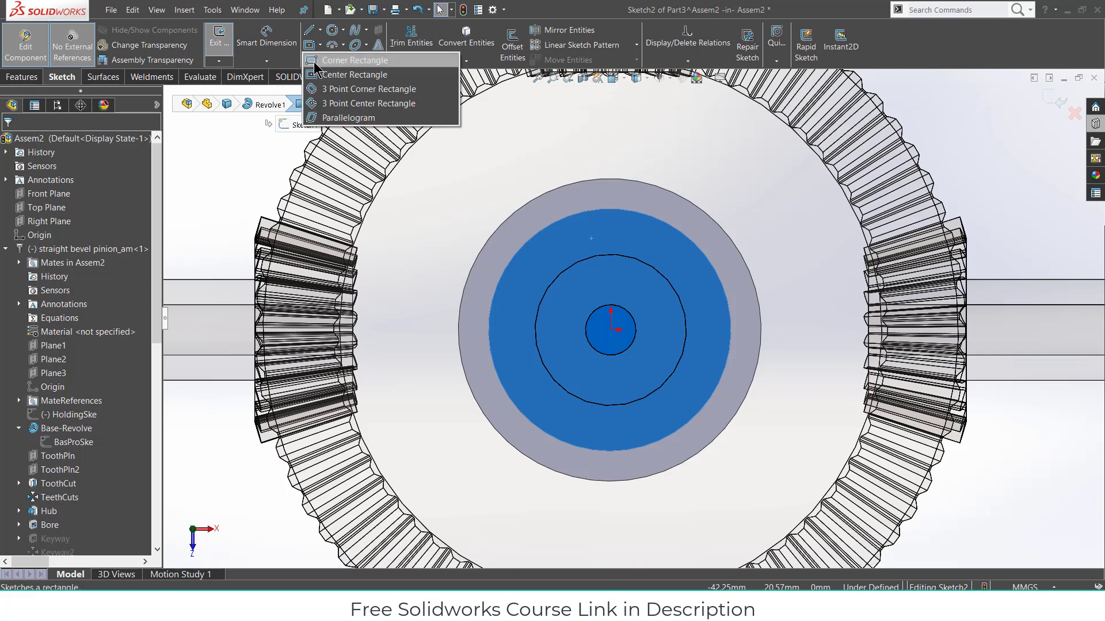
{"action": "left_click", "coordinate": [316, 62]}
{"action": "left_click", "coordinate": [543, 258]}
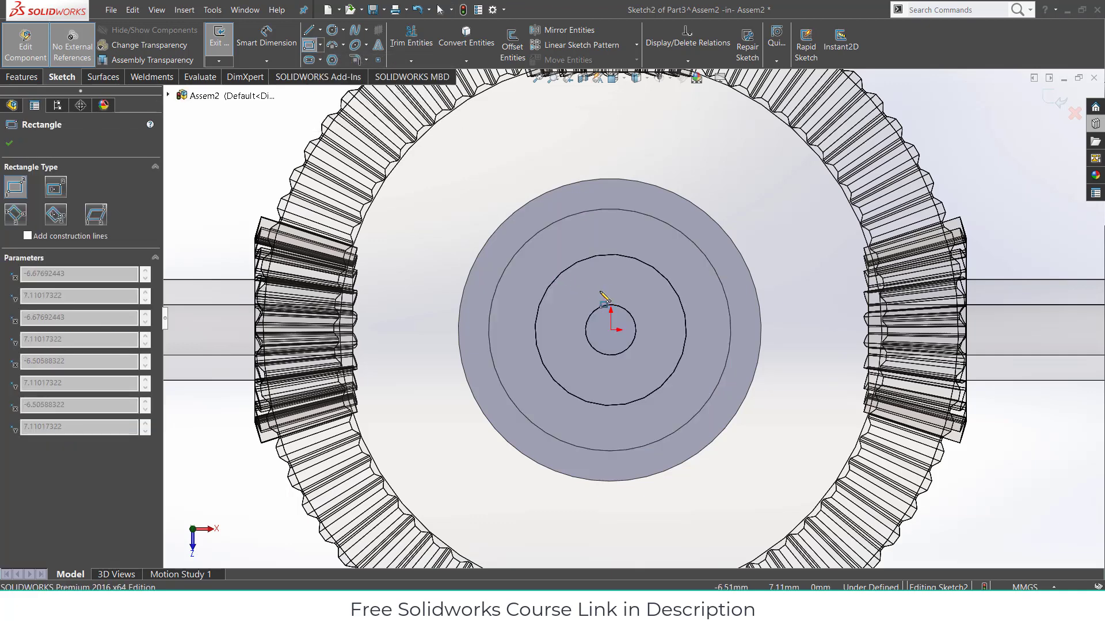
{"action": "left_click", "coordinate": [686, 298]}
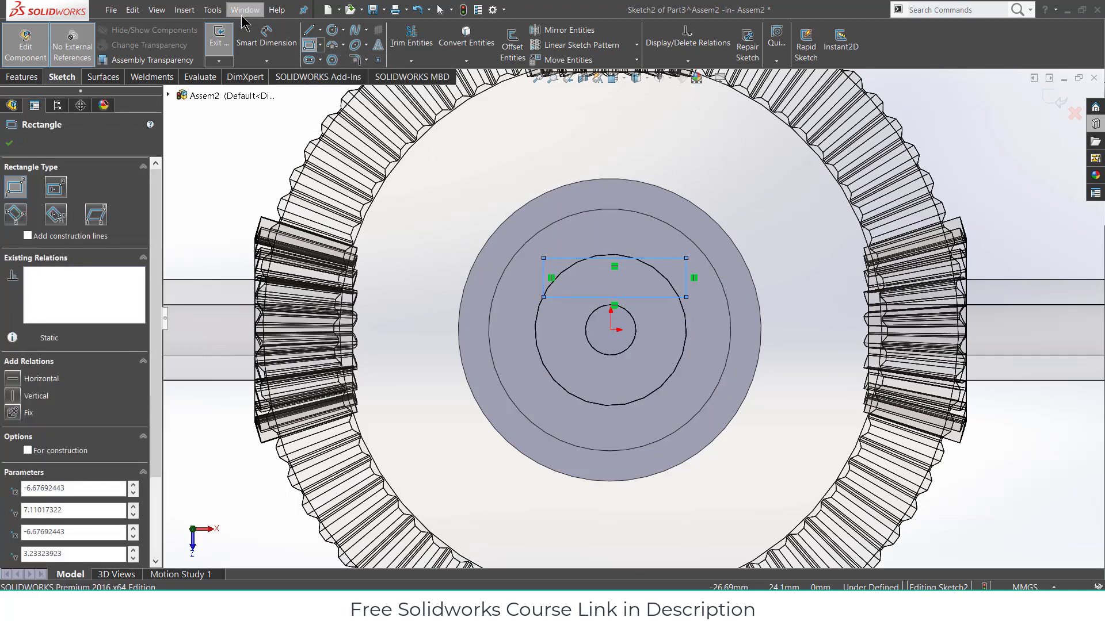
- Dimension the rectangle 2.5 mm above centre and 1 mm tall
{"action": "left_click", "coordinate": [266, 39]}
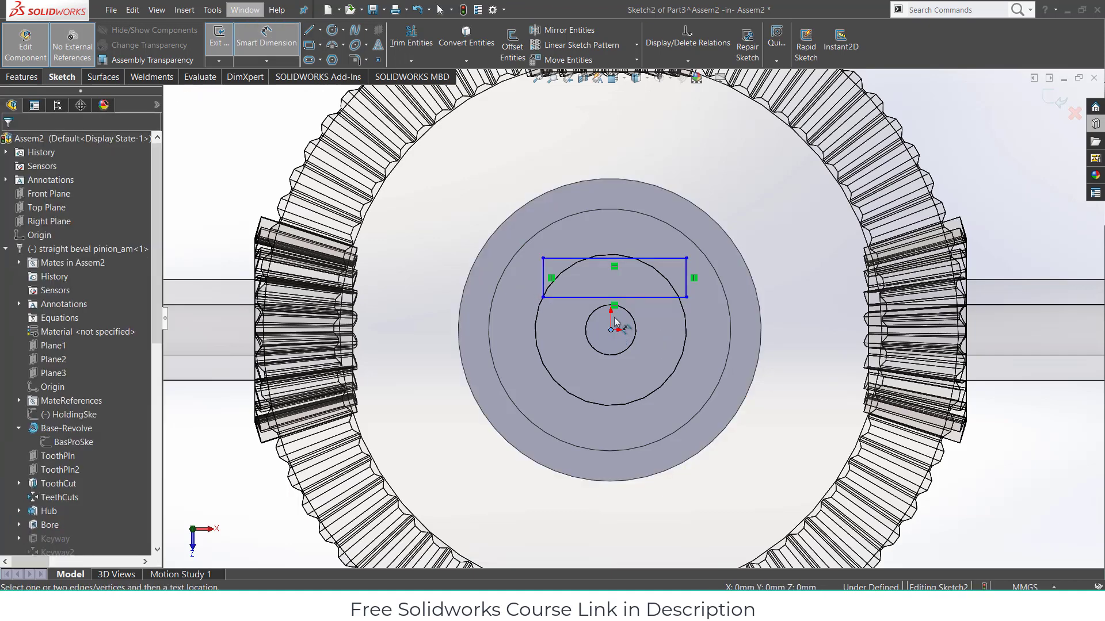
{"action": "left_click", "coordinate": [616, 298]}
{"action": "left_click", "coordinate": [520, 306]}
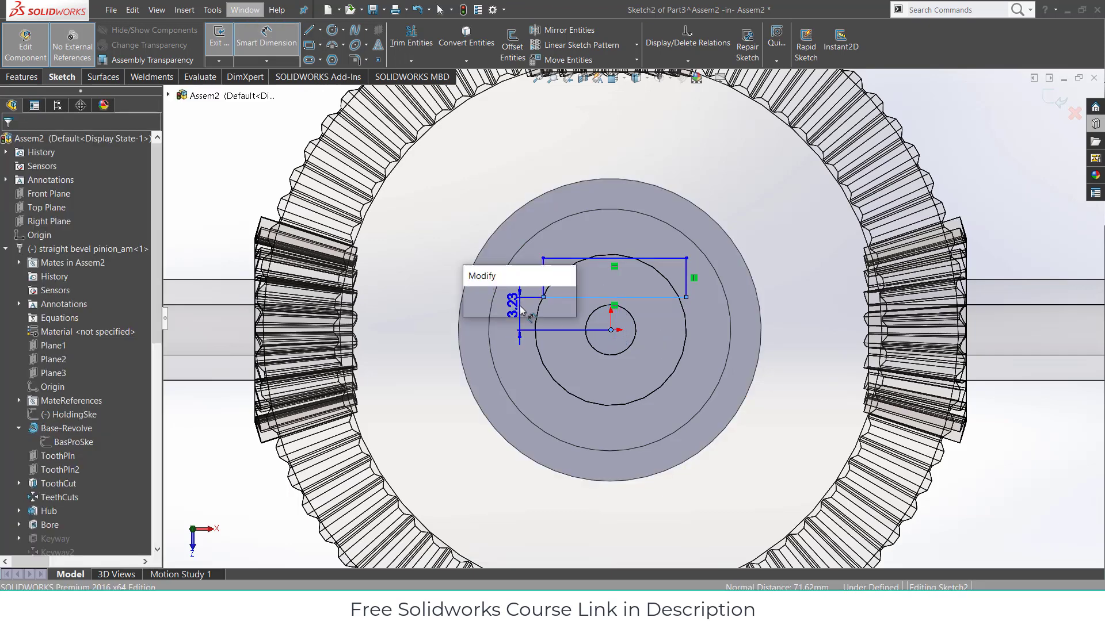
{"action": "type", "text": "2.5"}
{"action": "key", "text": "Return"}
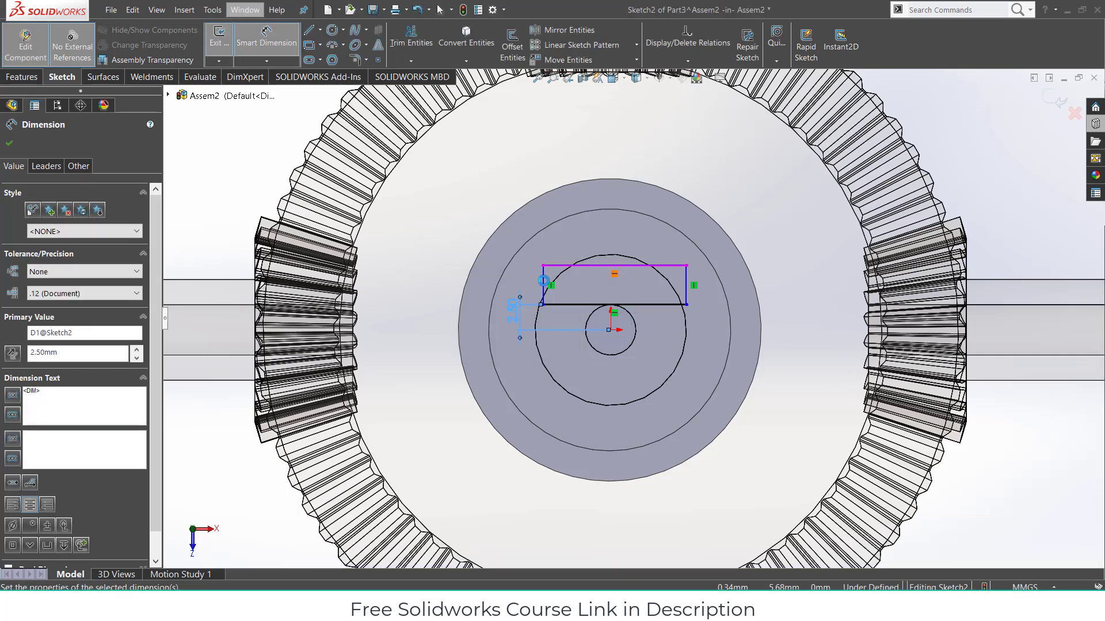
{"action": "left_click", "coordinate": [545, 282]}
{"action": "left_click", "coordinate": [535, 284]}
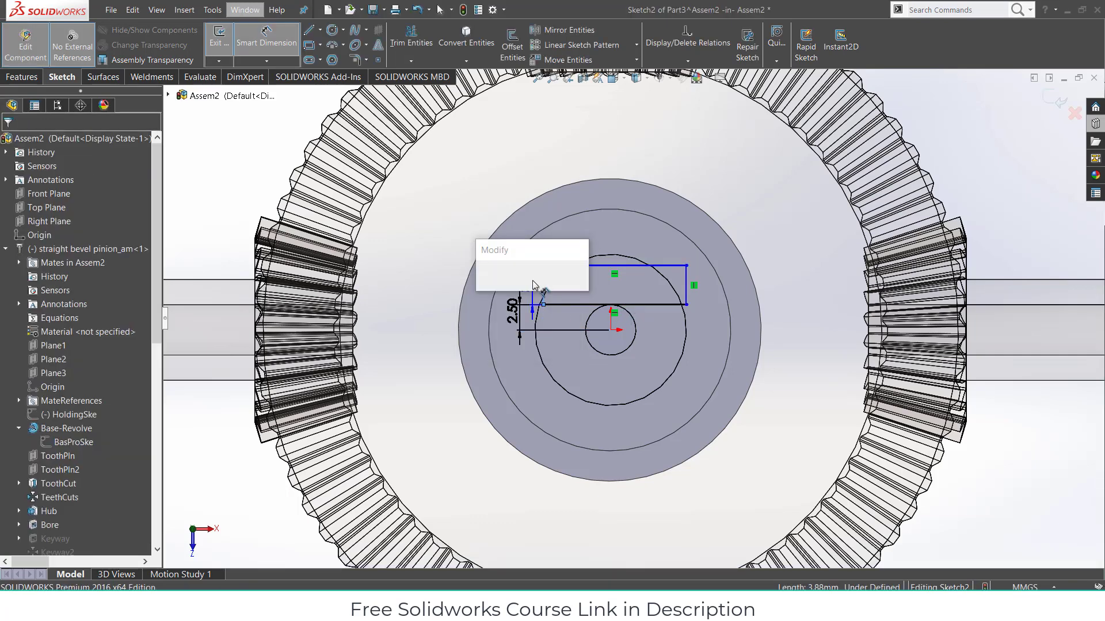
{"action": "type", "text": "1"}
{"action": "key", "text": "Return"}
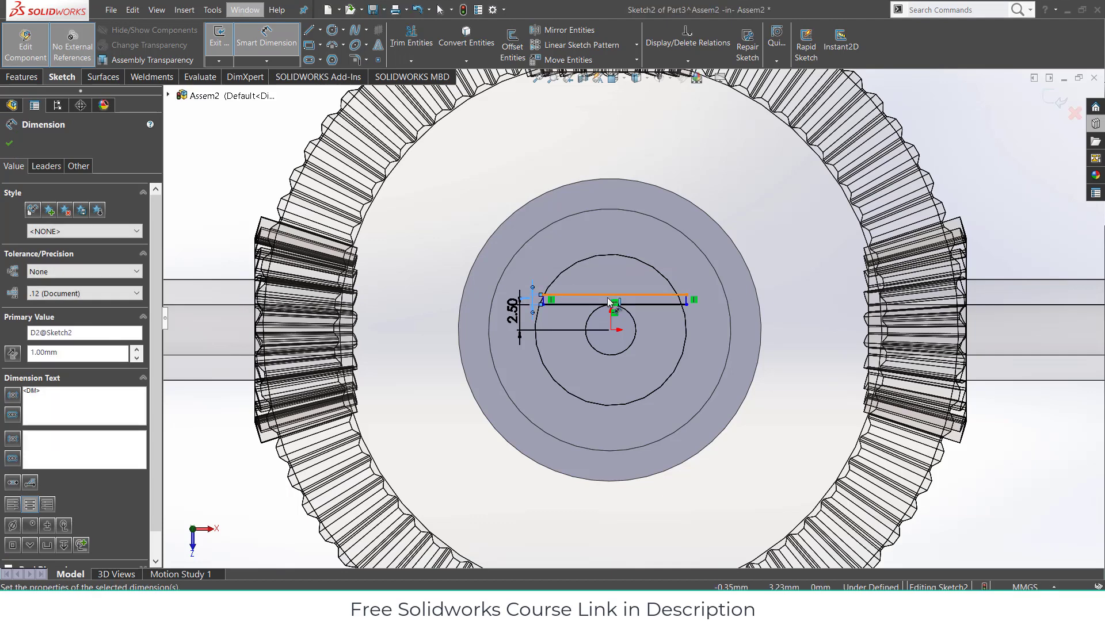
- Make the rectangle 15 mm long, centred with a 7.5 mm half-length
{"action": "left_click", "coordinate": [604, 295]}
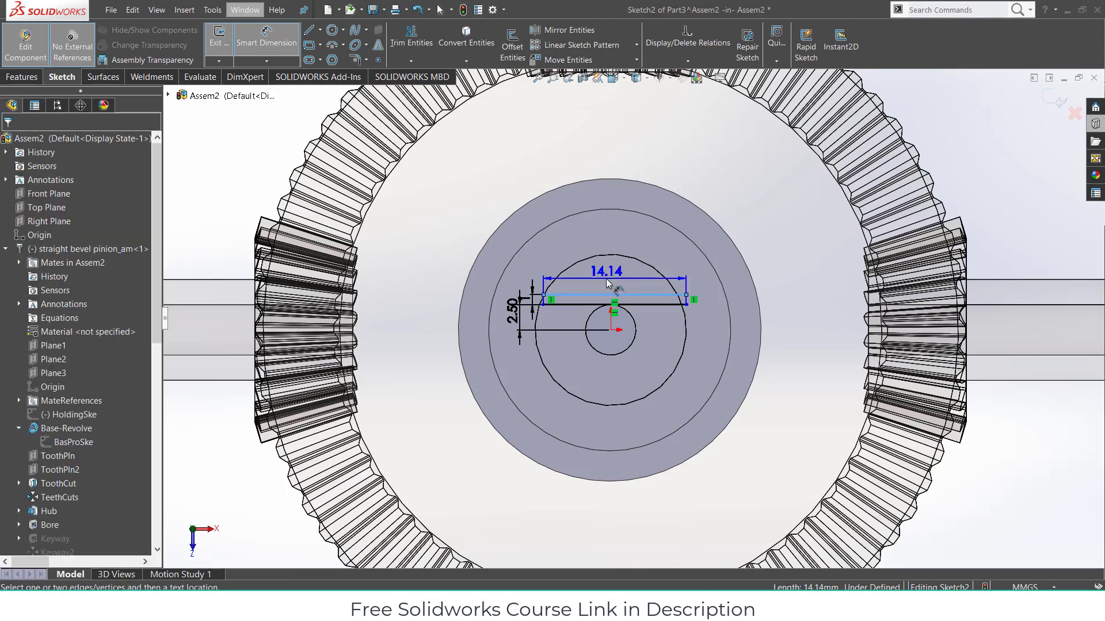
{"action": "left_click", "coordinate": [606, 279]}
{"action": "type", "text": "15"}
{"action": "key", "text": "Return"}
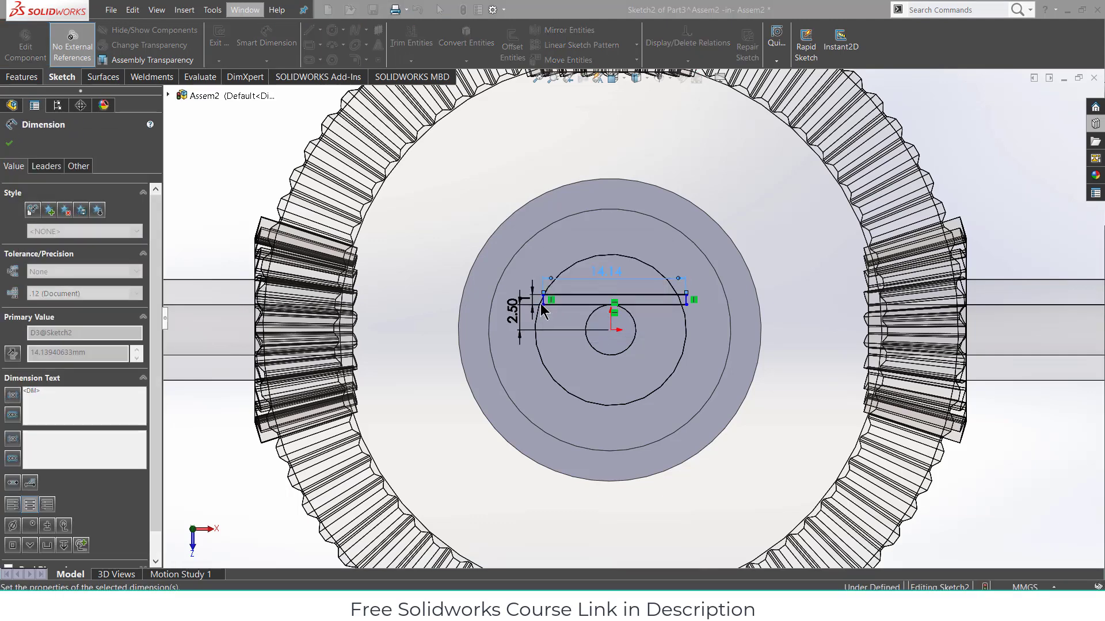
{"action": "left_click", "coordinate": [603, 331]}
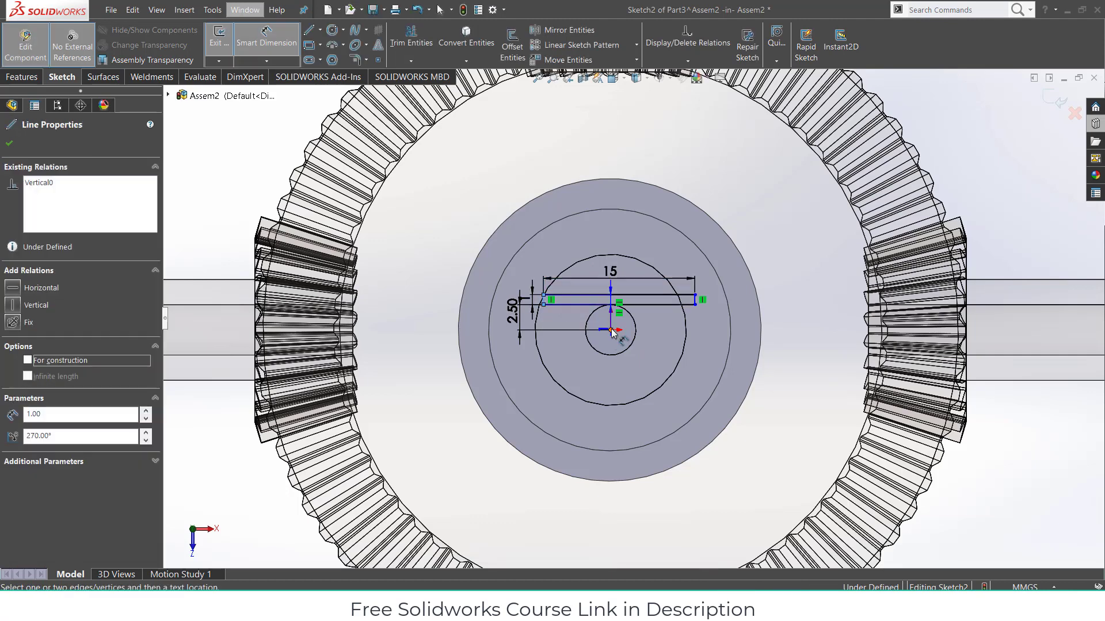
{"action": "left_click", "coordinate": [596, 257]}
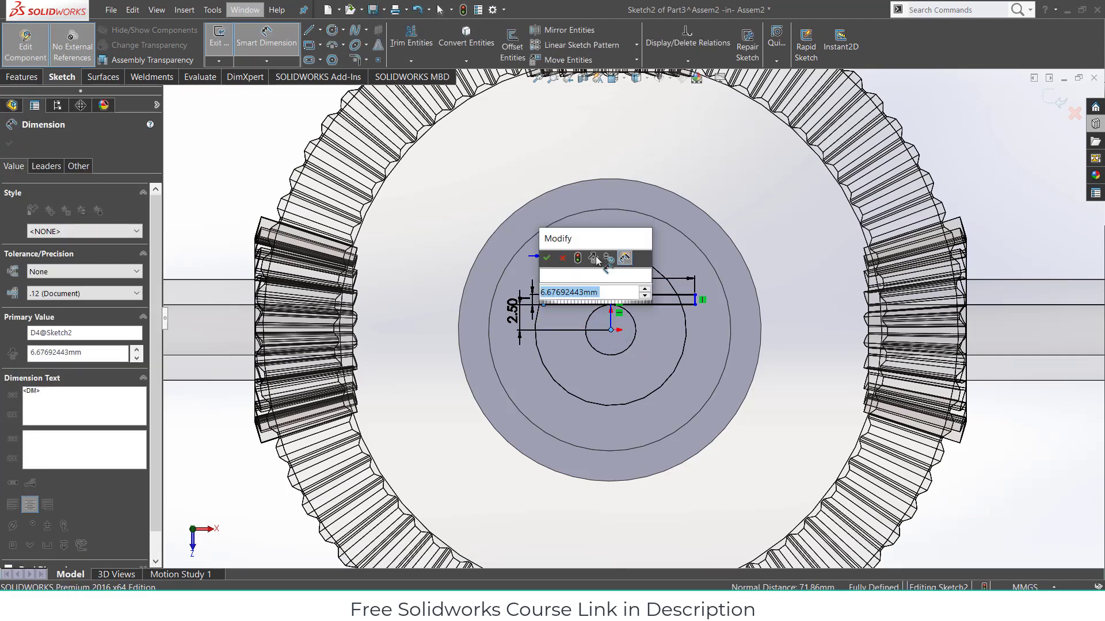
{"action": "type", "text": "7.5"}
{"action": "key", "text": "Return"}
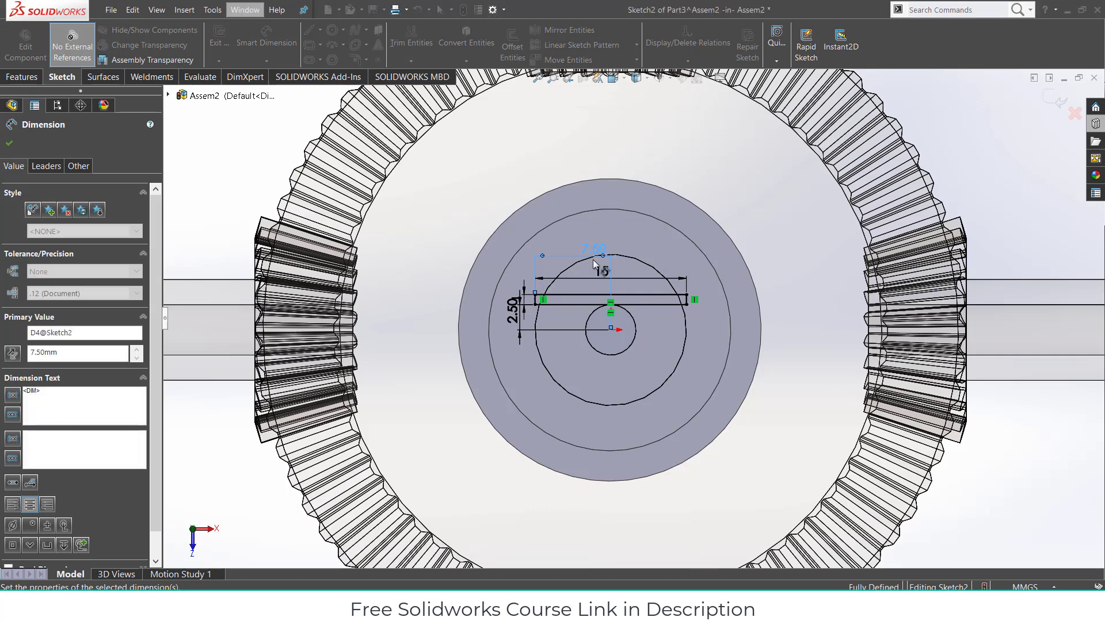
- Draw a horizontal centerline from the origin to the circle's edge
{"action": "left_click", "coordinate": [320, 30]}
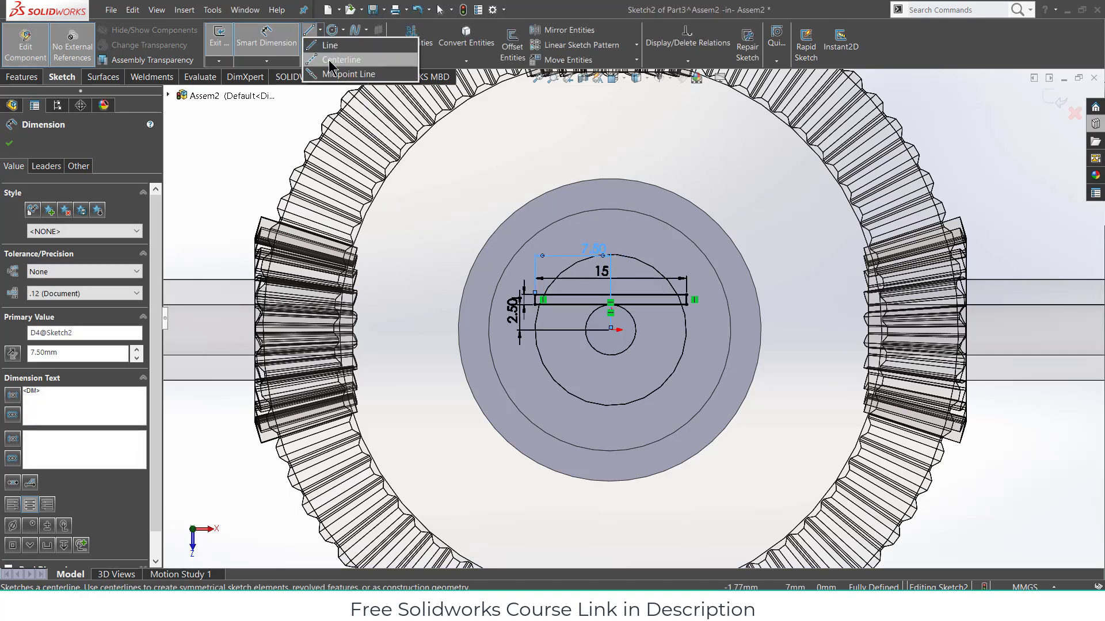
{"action": "left_click", "coordinate": [334, 59]}
{"action": "left_click", "coordinate": [612, 331]}
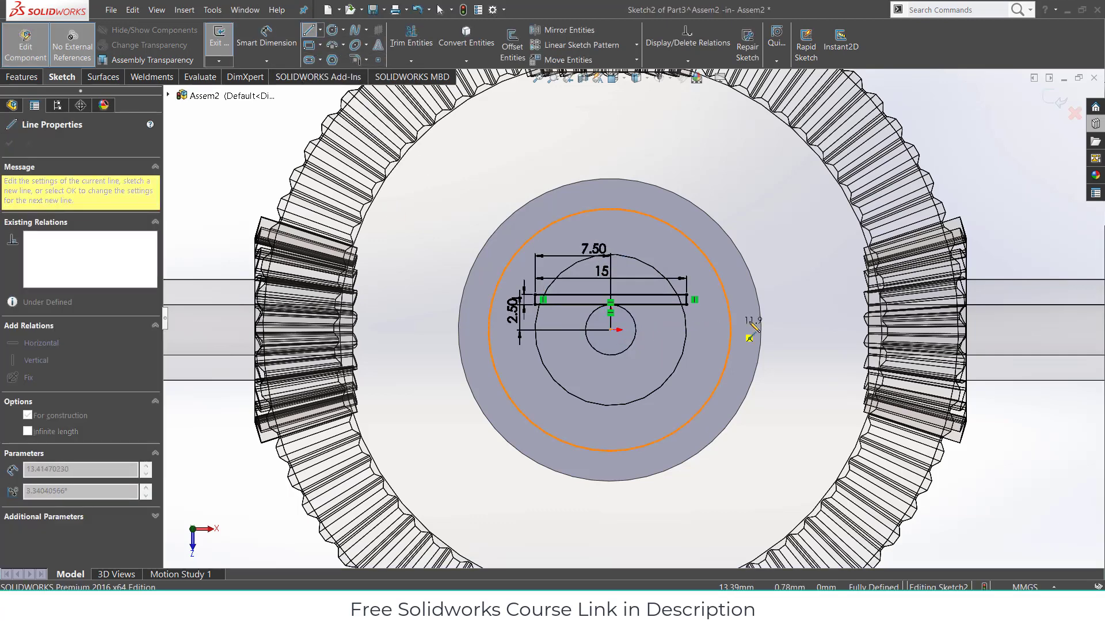
{"action": "left_click", "coordinate": [761, 331]}
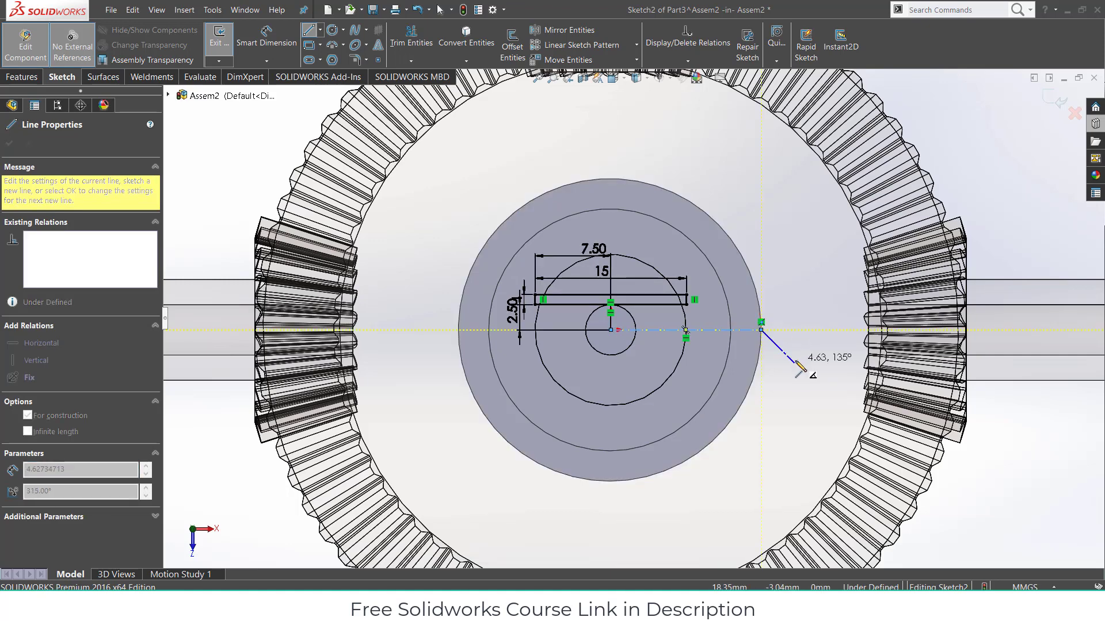
{"action": "key", "text": "Escape"}
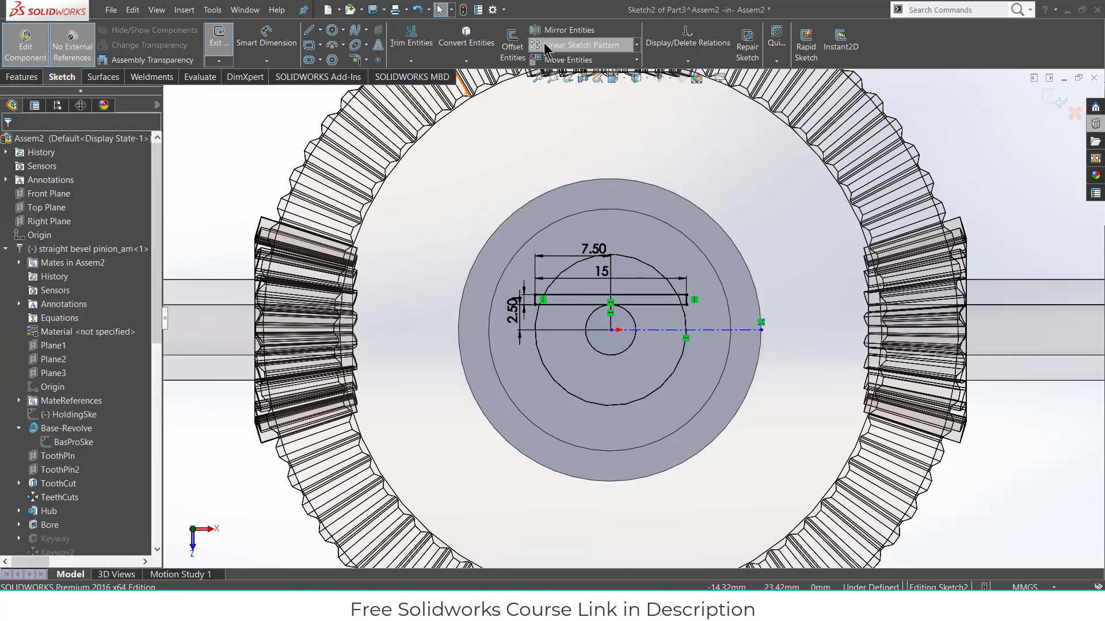
- Mirror the rectangle's four lines about the horizontal centerline
{"action": "left_click", "coordinate": [568, 30]}
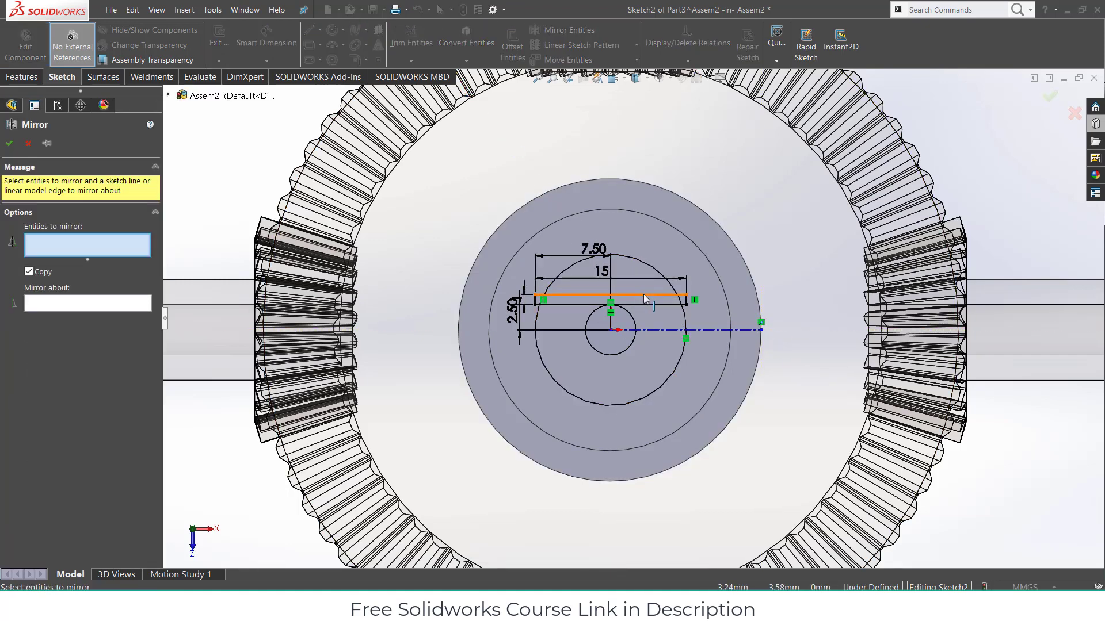
{"action": "left_click", "coordinate": [645, 295]}
{"action": "left_click", "coordinate": [688, 299]}
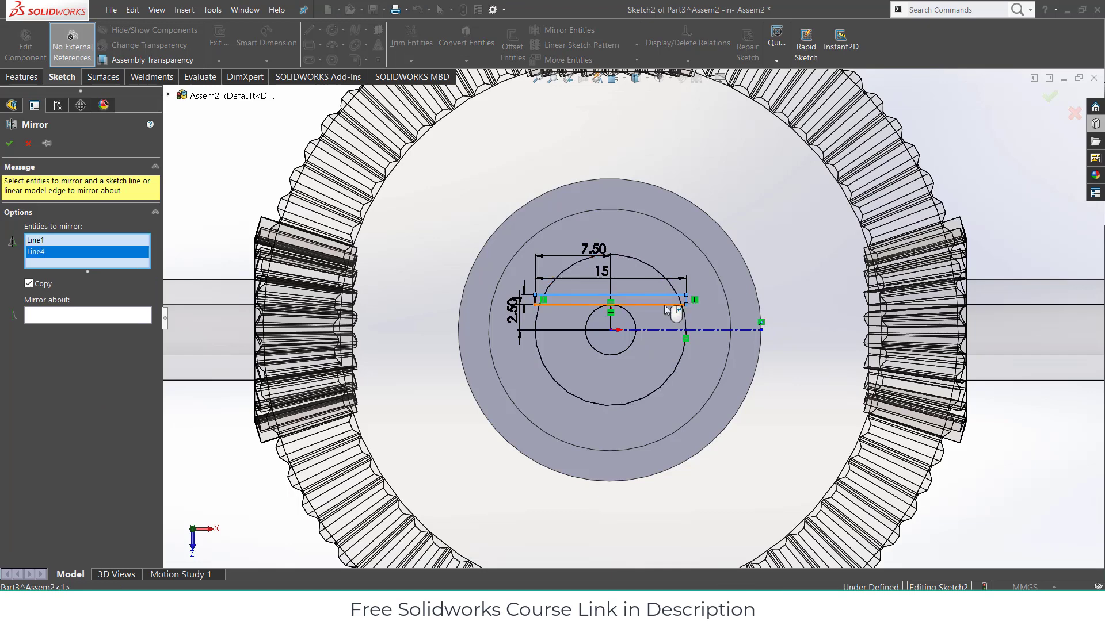
{"action": "left_click", "coordinate": [653, 305]}
{"action": "left_click", "coordinate": [537, 304]}
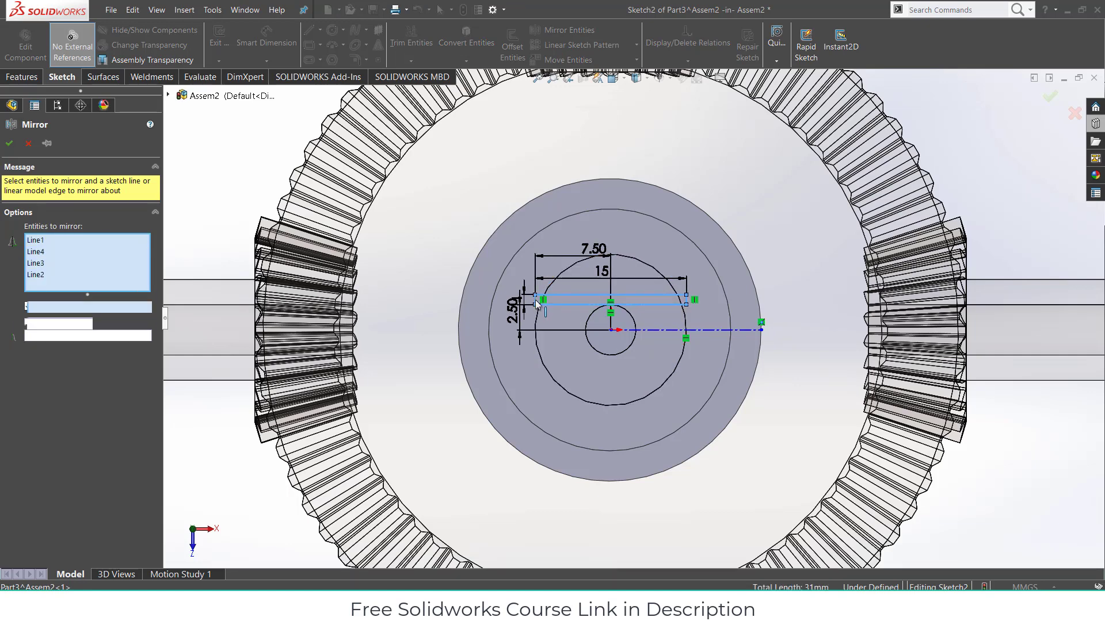
{"action": "left_click", "coordinate": [128, 339]}
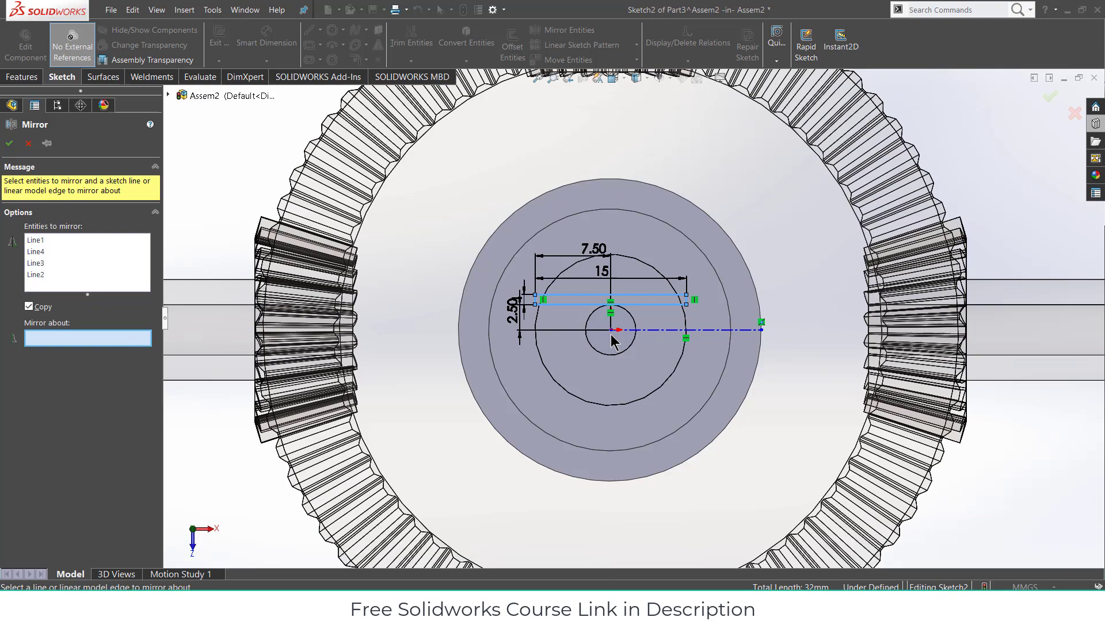
{"action": "left_click", "coordinate": [651, 331]}
{"action": "left_click", "coordinate": [10, 144]}
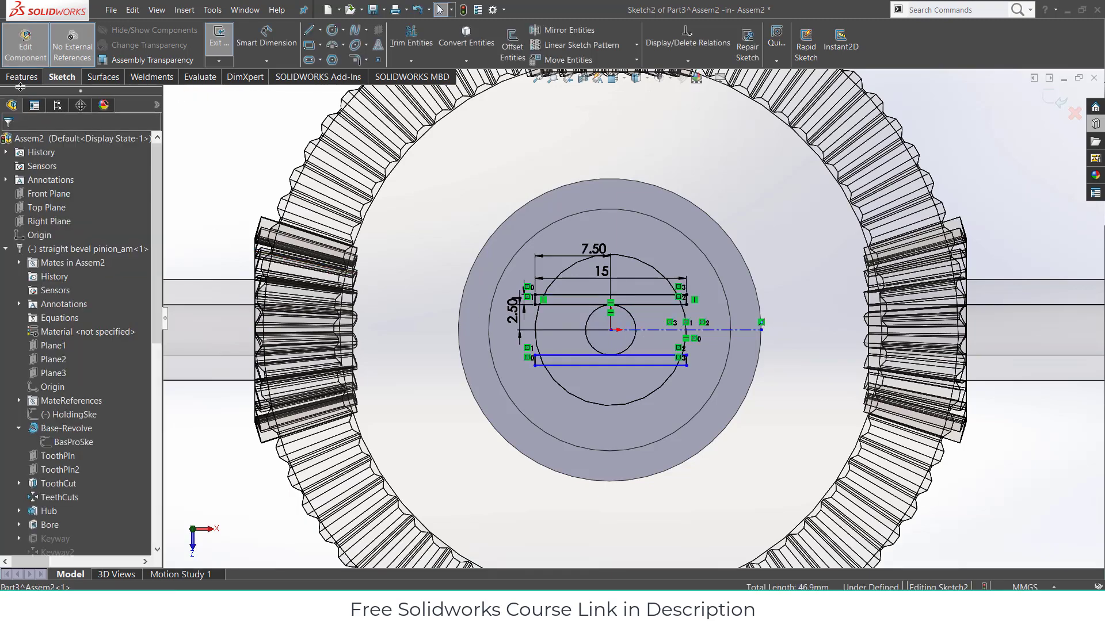
{"action": "left_click", "coordinate": [22, 76]}
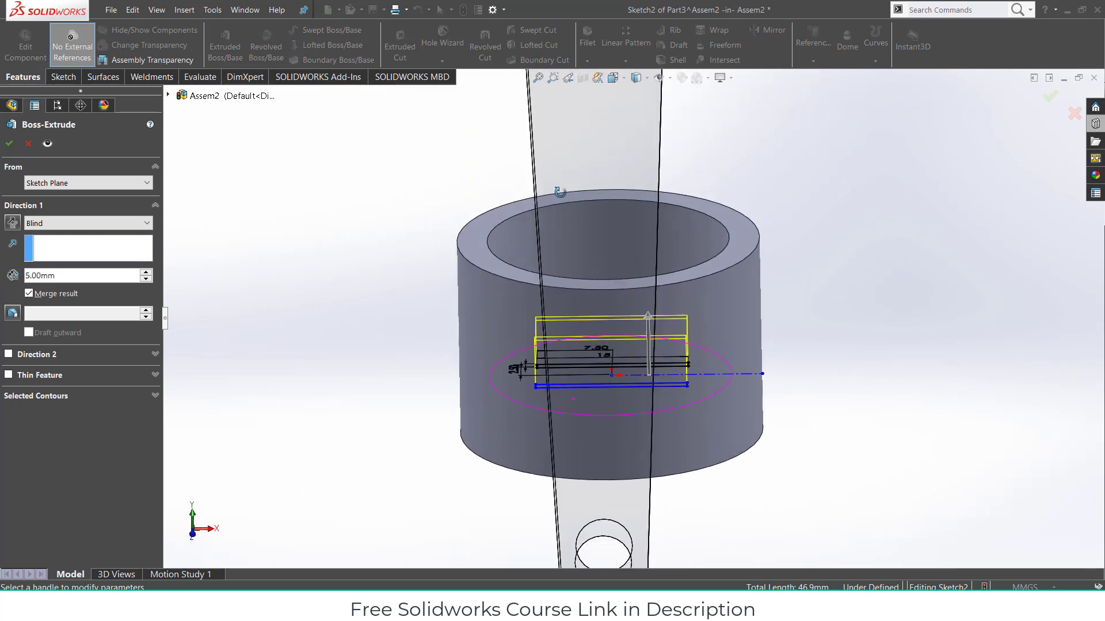
- Extrude both thin rectangles 12 mm into parallel walls inside the cylinder
{"action": "middle_click_drag", "start_coordinate": [560, 192], "coordinate": [532, 168]}
{"action": "left_click_drag", "start_coordinate": [666, 327], "coordinate": [658, 266]}
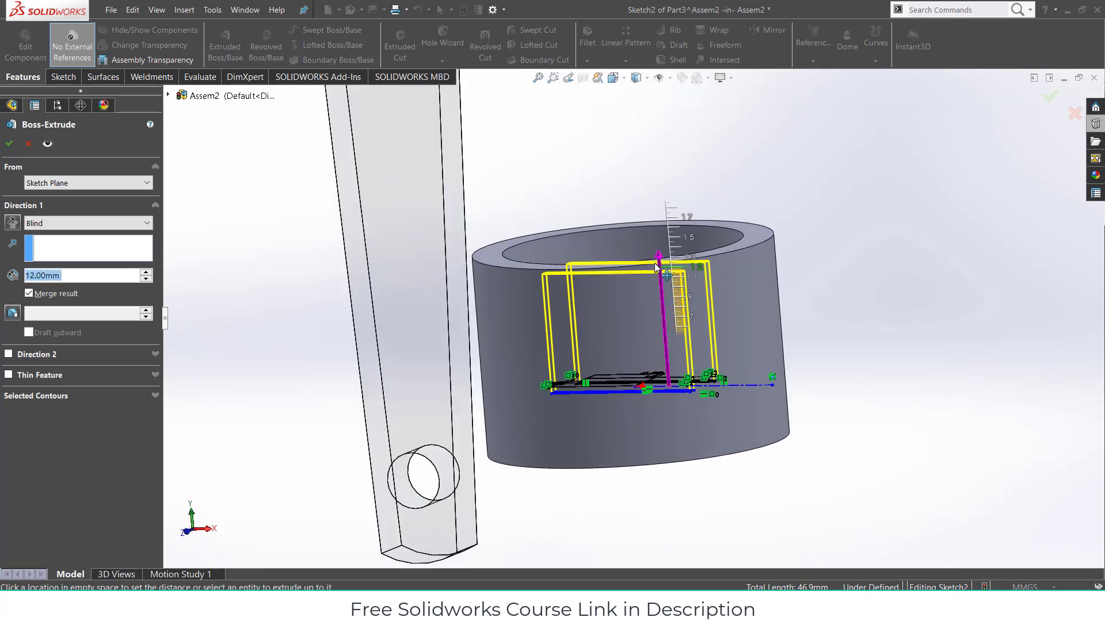
{"action": "left_click", "coordinate": [11, 143]}
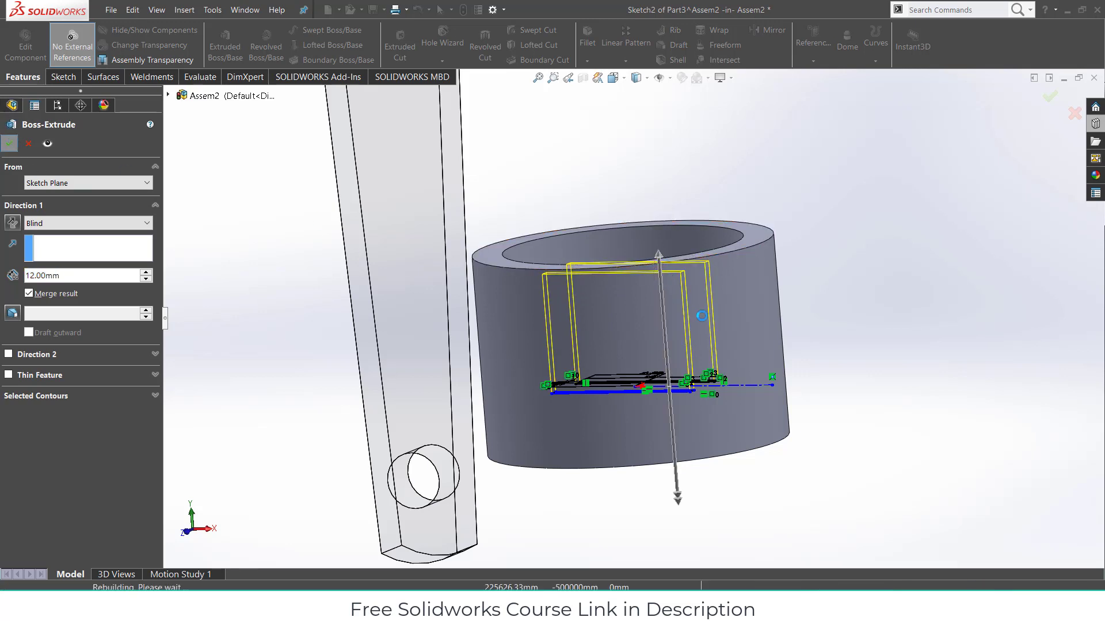
{"action": "middle_click_drag", "start_coordinate": [660, 371], "coordinate": [648, 363]}
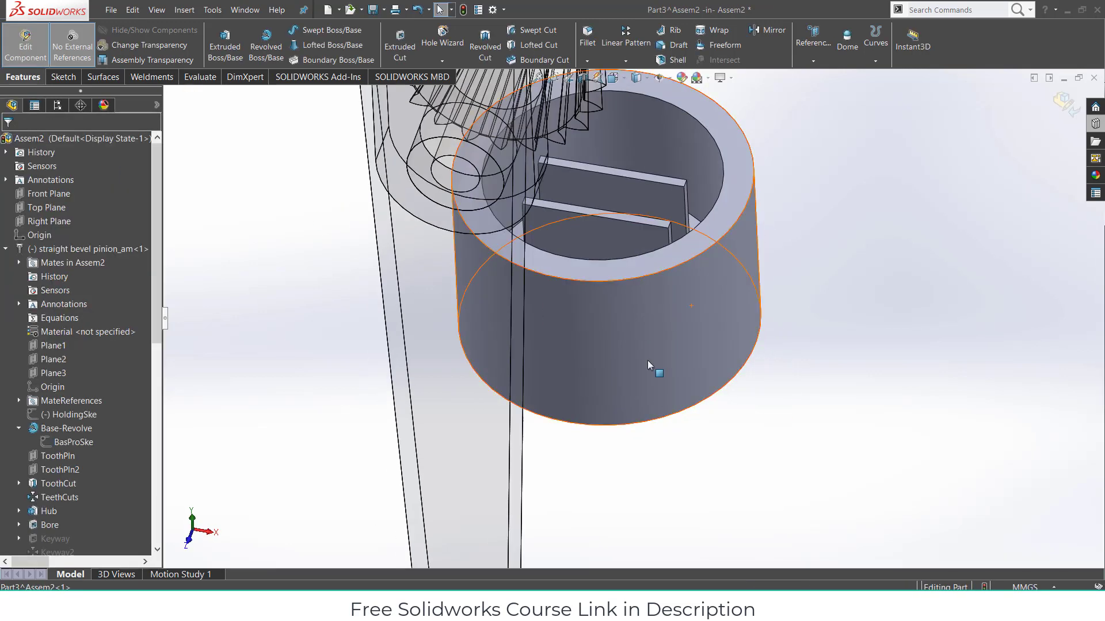
- Start a sketch on the new wall's inner face and draw a circle on the arm
{"action": "left_click", "coordinate": [604, 237]}
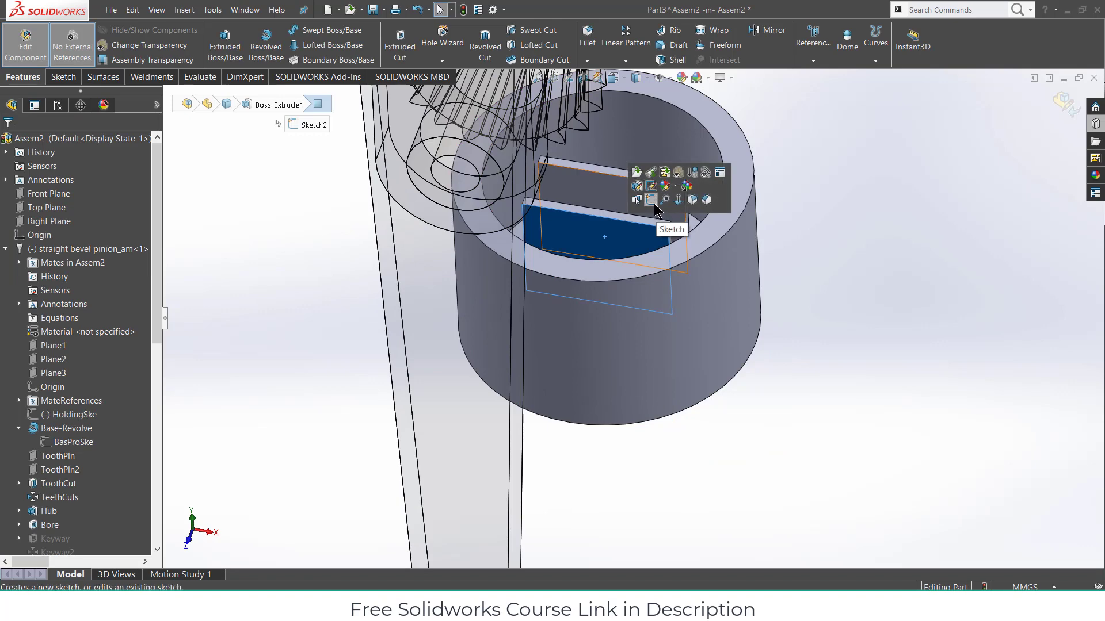
{"action": "left_click", "coordinate": [651, 199]}
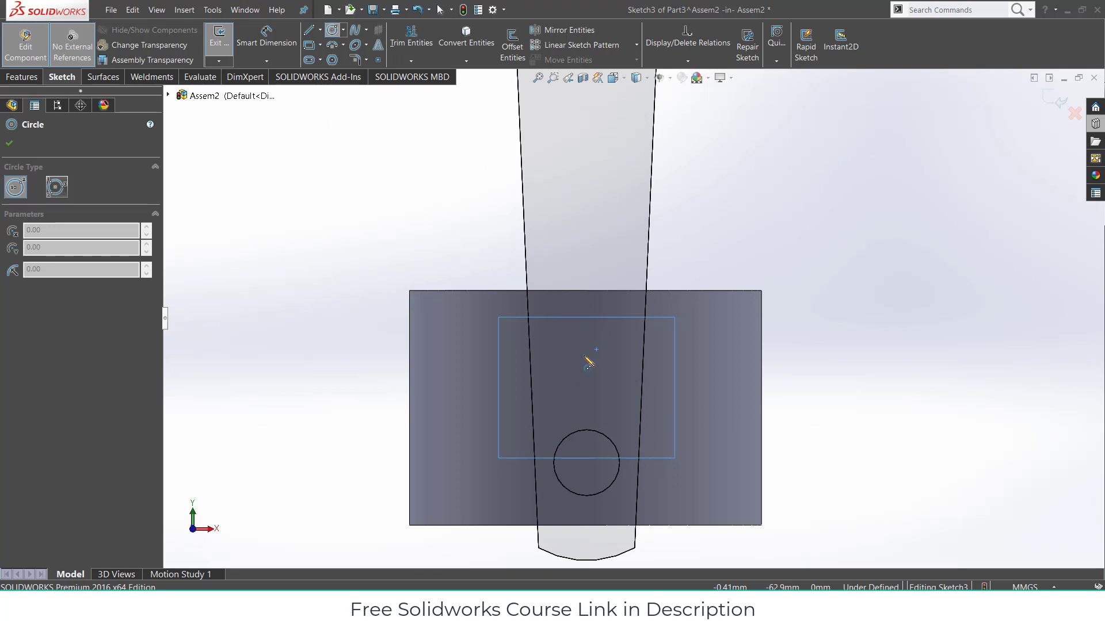
{"action": "left_click", "coordinate": [587, 362]}
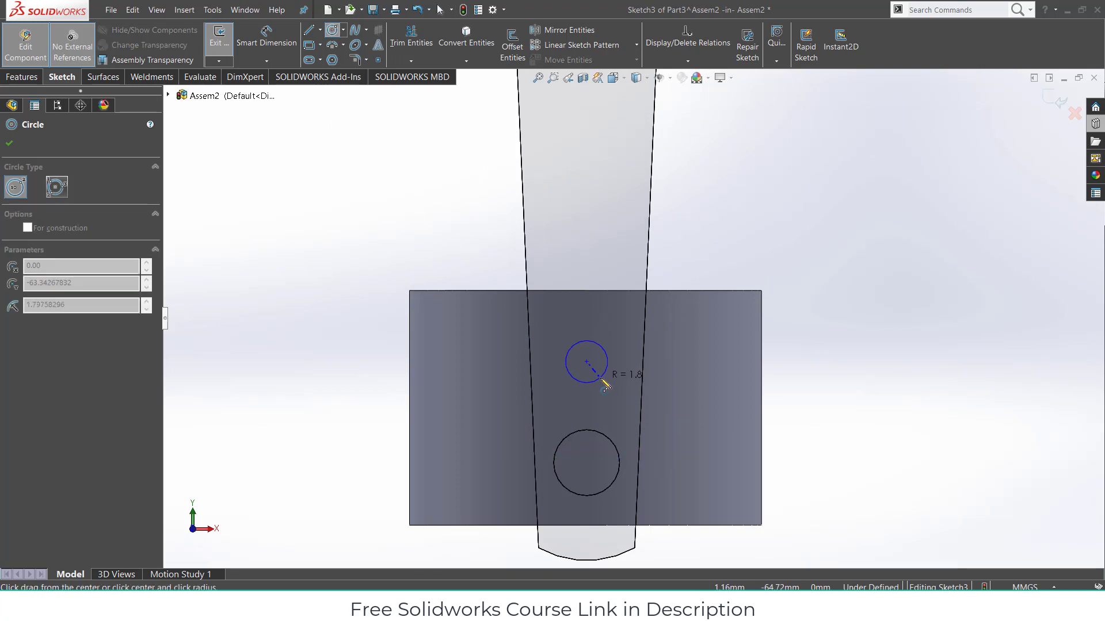
{"action": "left_click", "coordinate": [603, 381]}
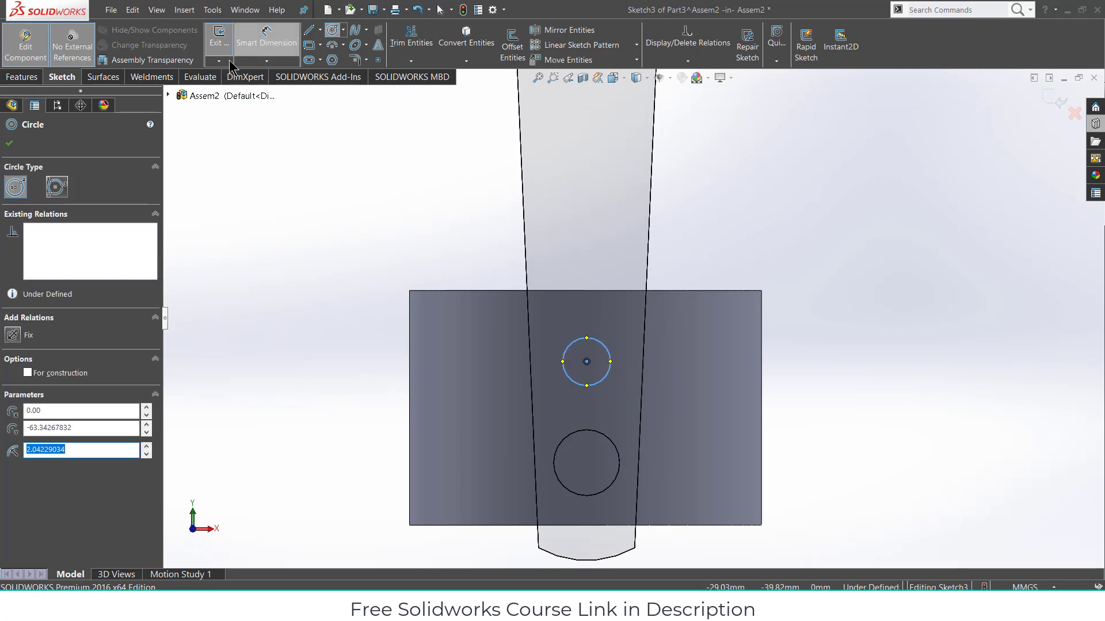
- Dimension the circle's diameter to 4 mm
{"action": "left_click", "coordinate": [261, 47]}
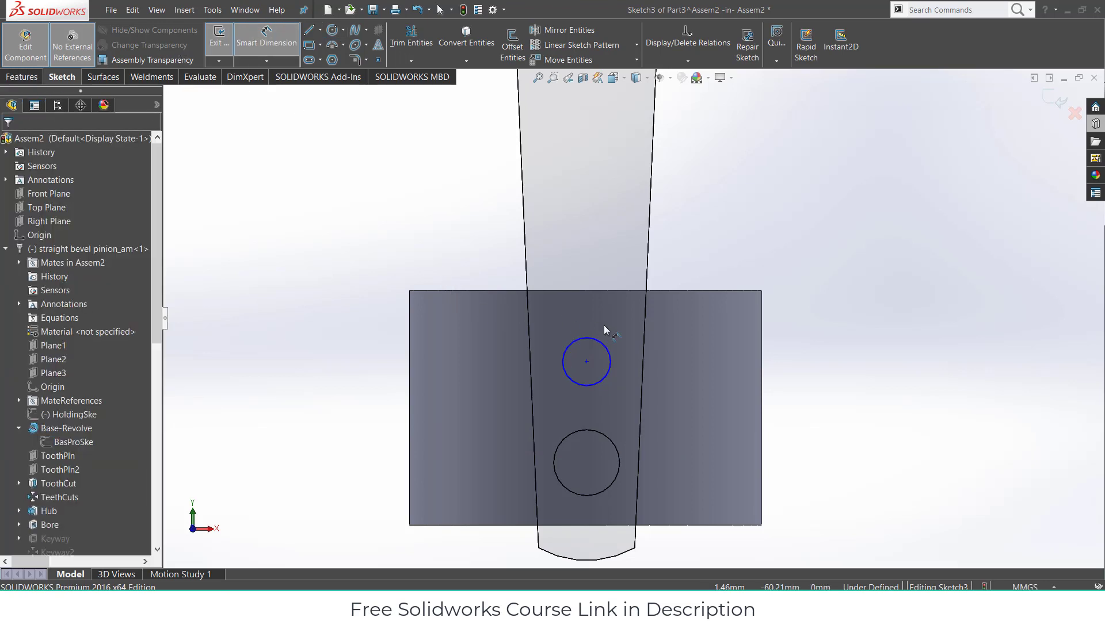
{"action": "left_click", "coordinate": [603, 351]}
{"action": "left_click", "coordinate": [841, 366]}
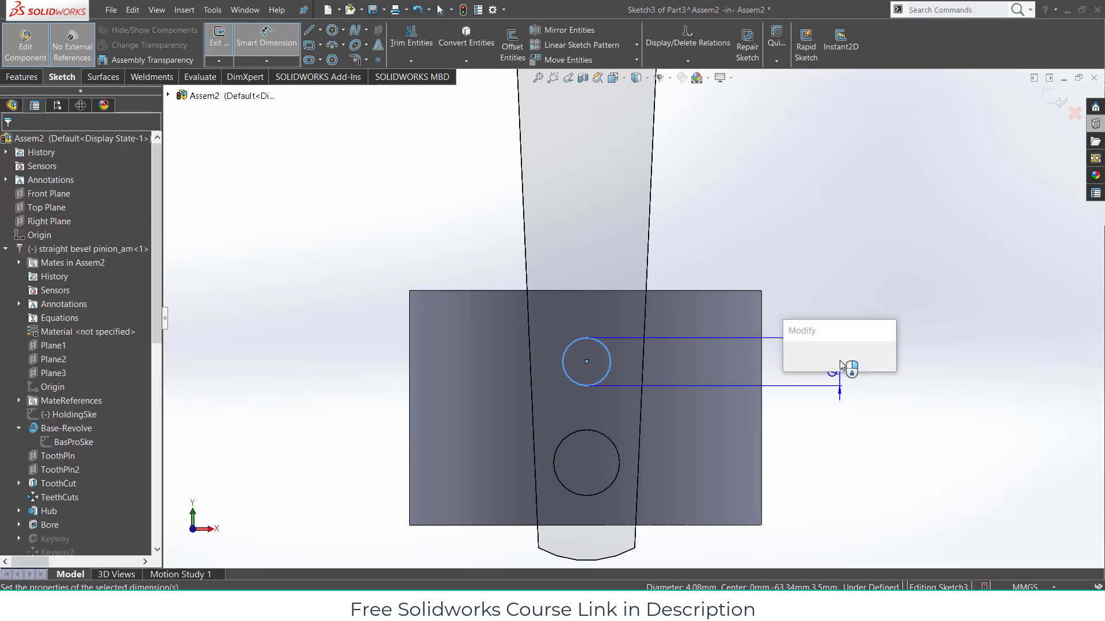
{"action": "type", "text": "4.00mm"}
{"action": "key", "text": "Return"}
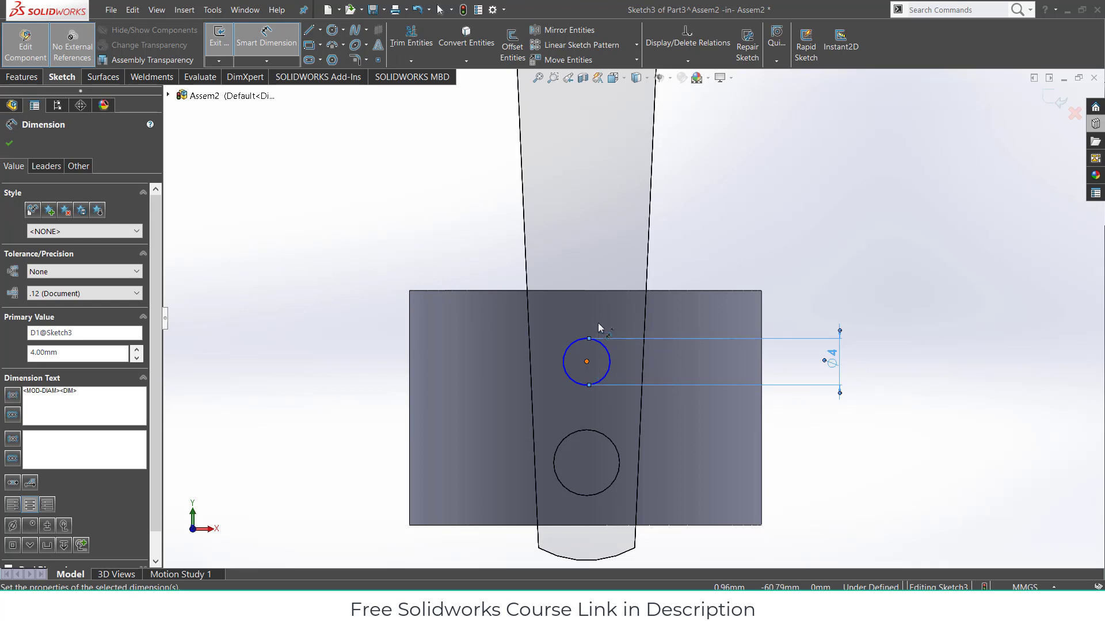
- Fix the circle's centre 15 mm from the plate's right edge
{"action": "left_click", "coordinate": [588, 364]}
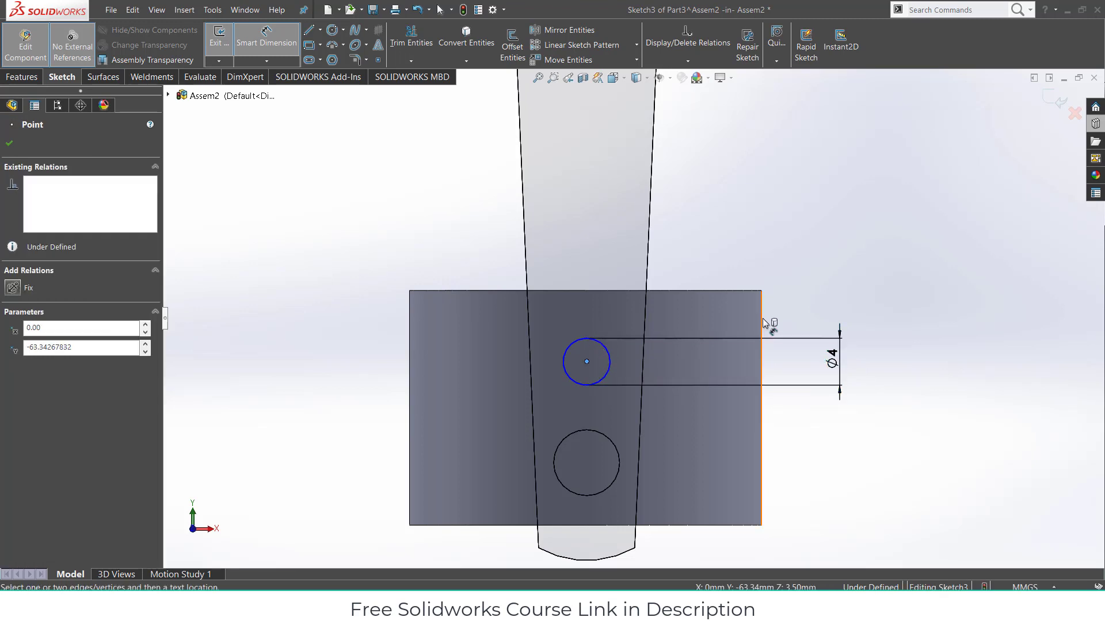
{"action": "left_click", "coordinate": [764, 324]}
{"action": "left_click", "coordinate": [737, 257]}
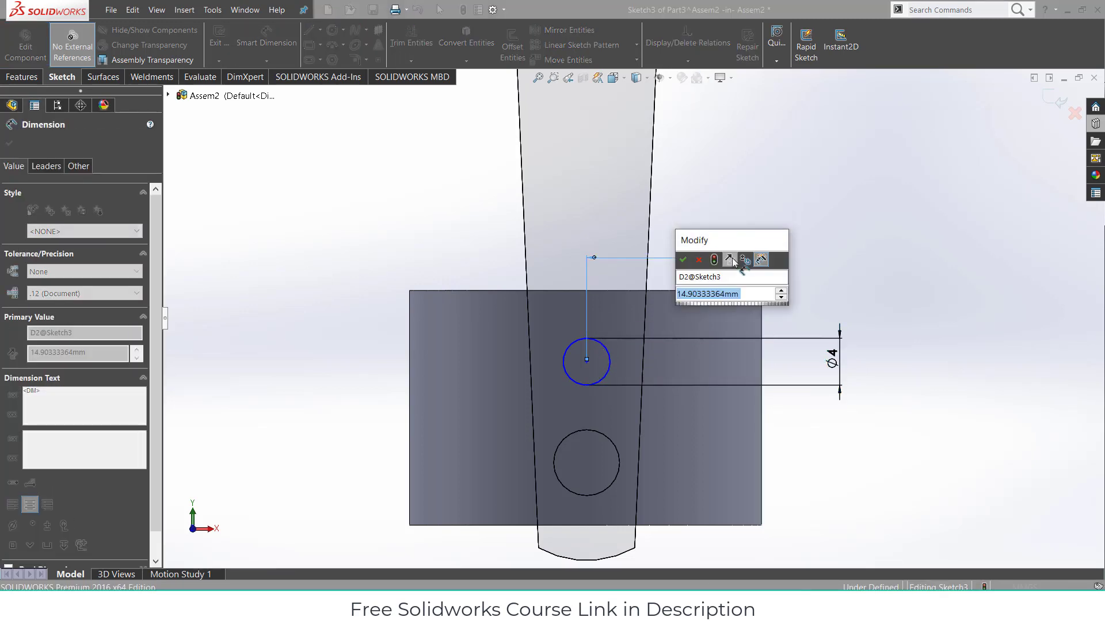
{"action": "type", "text": "15"}
{"action": "key", "text": "Return"}
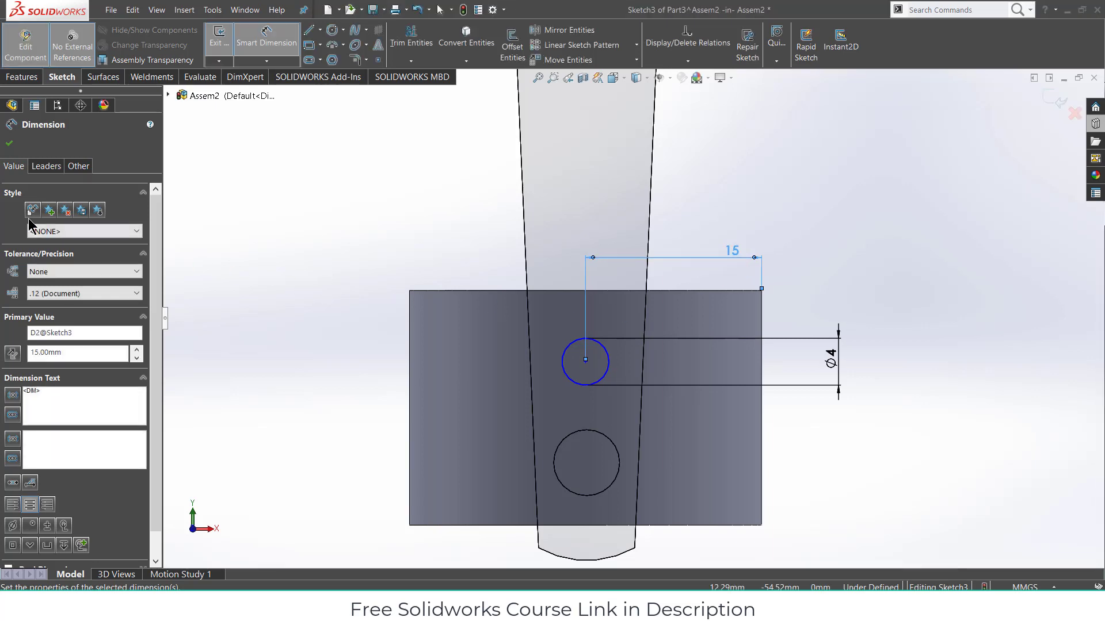
{"action": "left_click", "coordinate": [409, 314]}
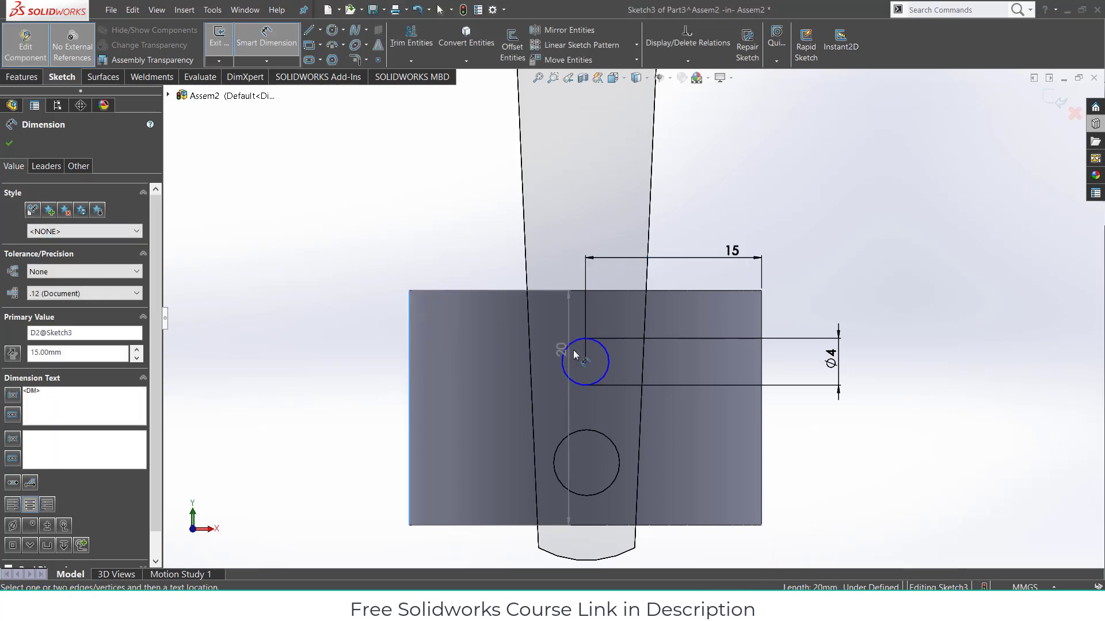
{"action": "left_click", "coordinate": [585, 362]}
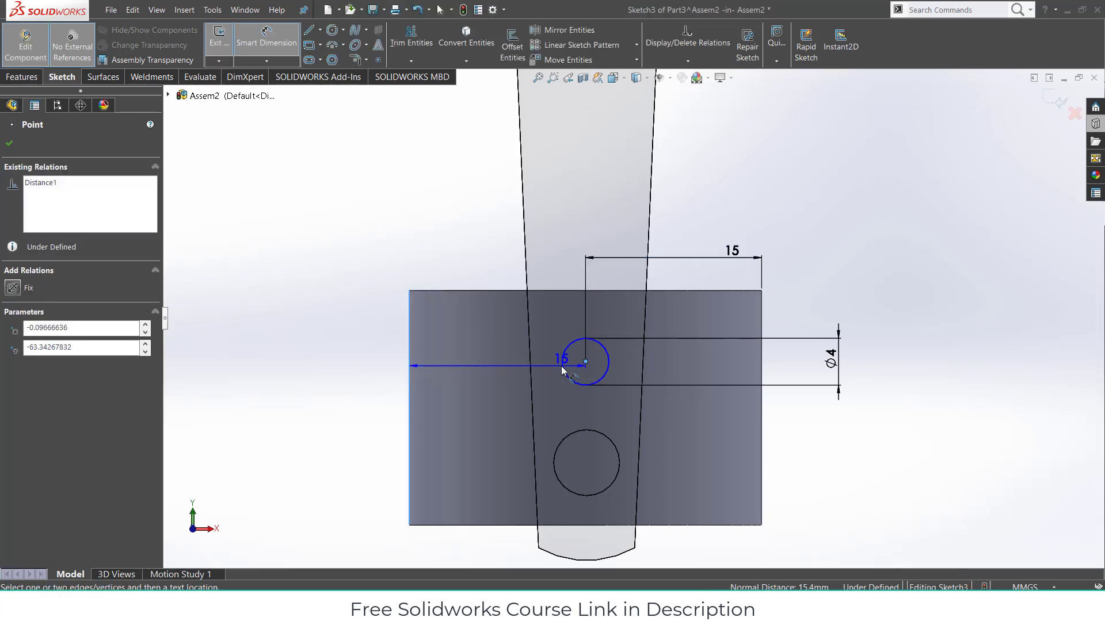
{"action": "key", "text": "Escape"}
{"action": "left_click", "coordinate": [21, 79]}
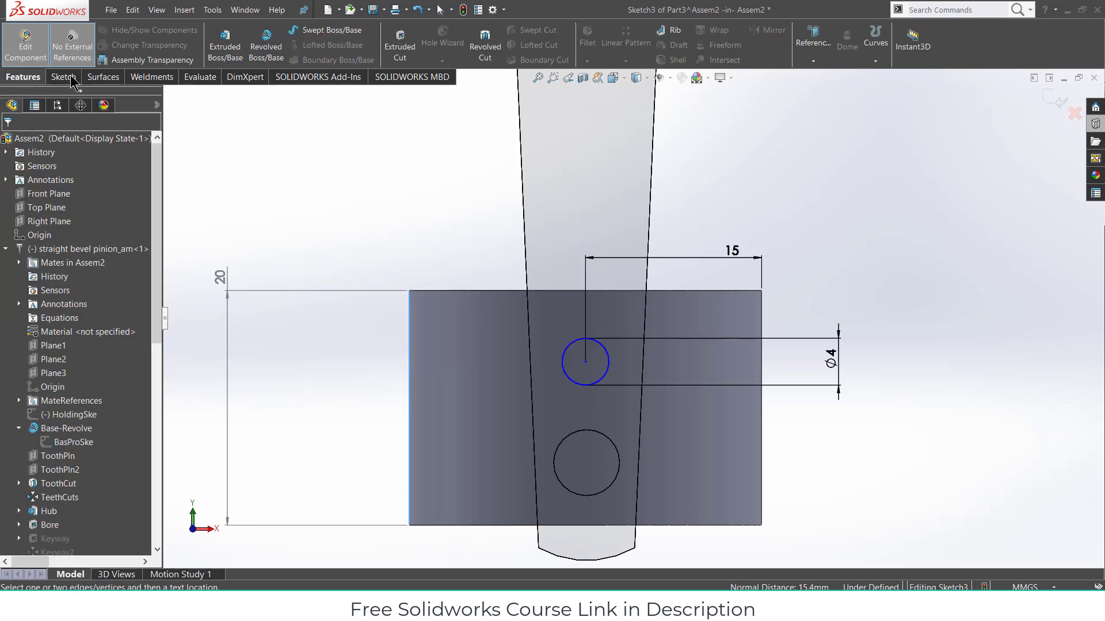
- Extrude-cut the 4 mm circle through both plates and return to the assembly
{"action": "left_click", "coordinate": [400, 45]}
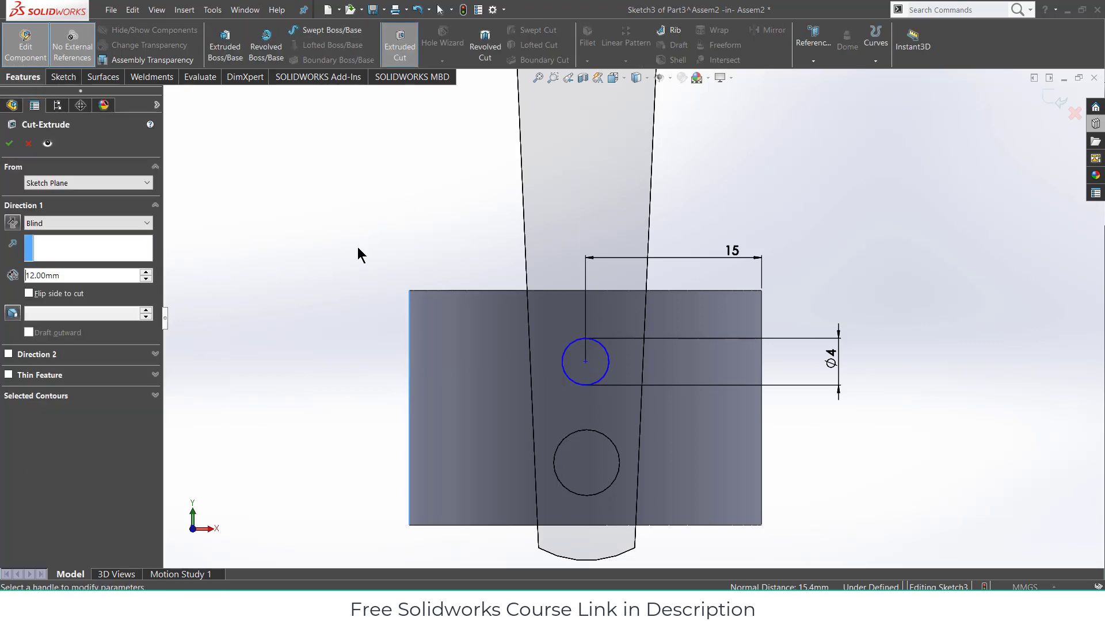
{"action": "middle_click_drag", "start_coordinate": [985, 179], "coordinate": [876, 251]}
{"action": "left_click", "coordinate": [10, 144]}
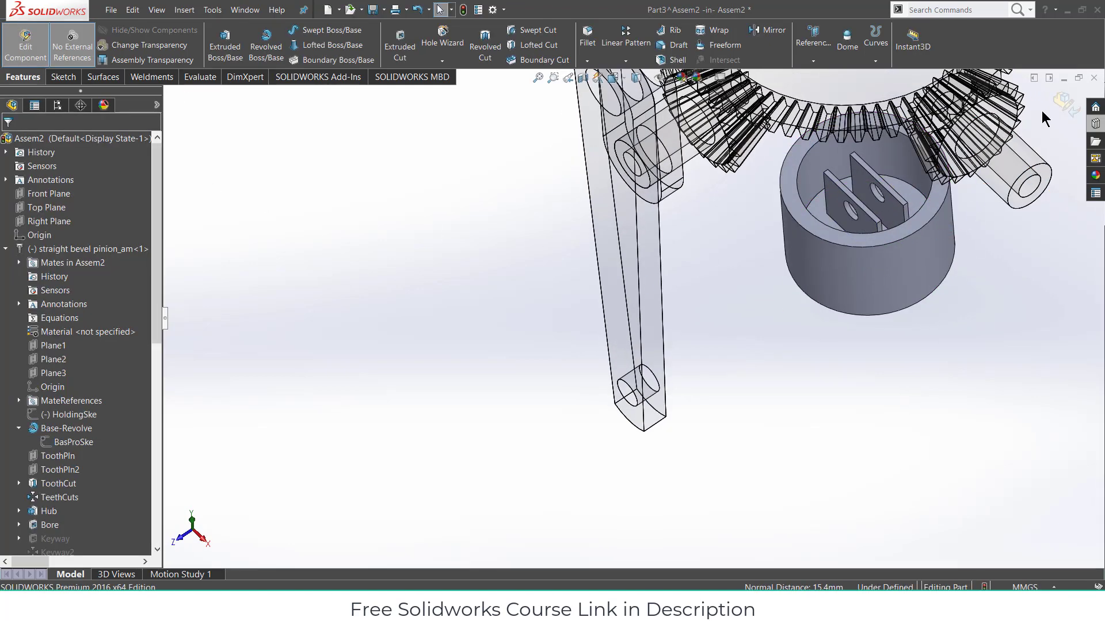
{"action": "left_click", "coordinate": [1064, 105]}
- Orbit and zoom the assembly to show the gear ring and the cylinder above it
{"action": "middle_click_drag", "start_coordinate": [948, 263], "coordinate": [767, 95]}
{"action": "scroll", "coordinate": [767, 231], "scroll_direction": "up", "scroll_amount": 3}
{"action": "middle_click_drag", "start_coordinate": [764, 318], "coordinate": [710, 86]}
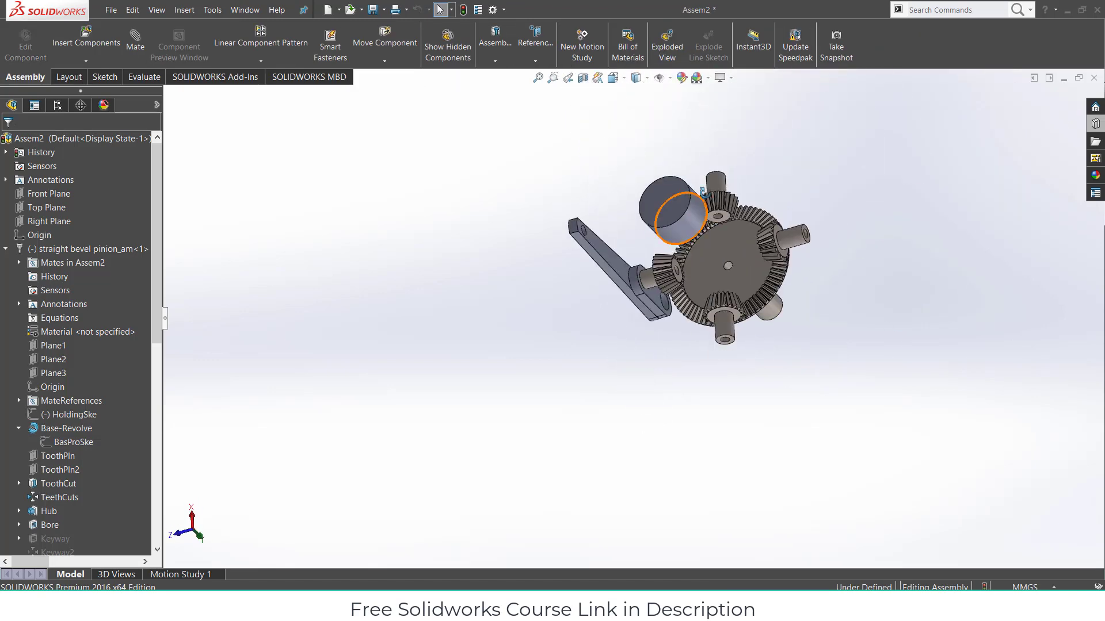
{"action": "middle_click_drag", "start_coordinate": [690, 227], "coordinate": [695, 158]}
{"action": "scroll", "coordinate": [680, 224], "scroll_direction": "up", "scroll_amount": 1}
{"action": "scroll", "coordinate": [679, 228], "scroll_direction": "down", "scroll_amount": 3}
{"action": "middle_click_drag", "start_coordinate": [656, 251], "coordinate": [674, 168]}
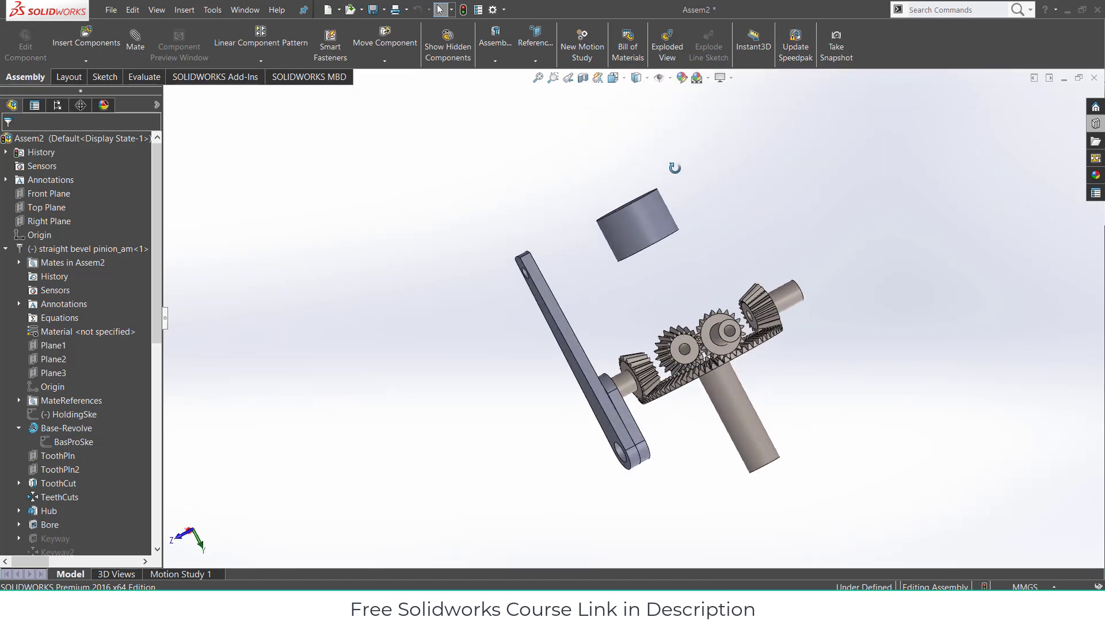
{"action": "middle_click_drag", "start_coordinate": [707, 214], "coordinate": [685, 262]}
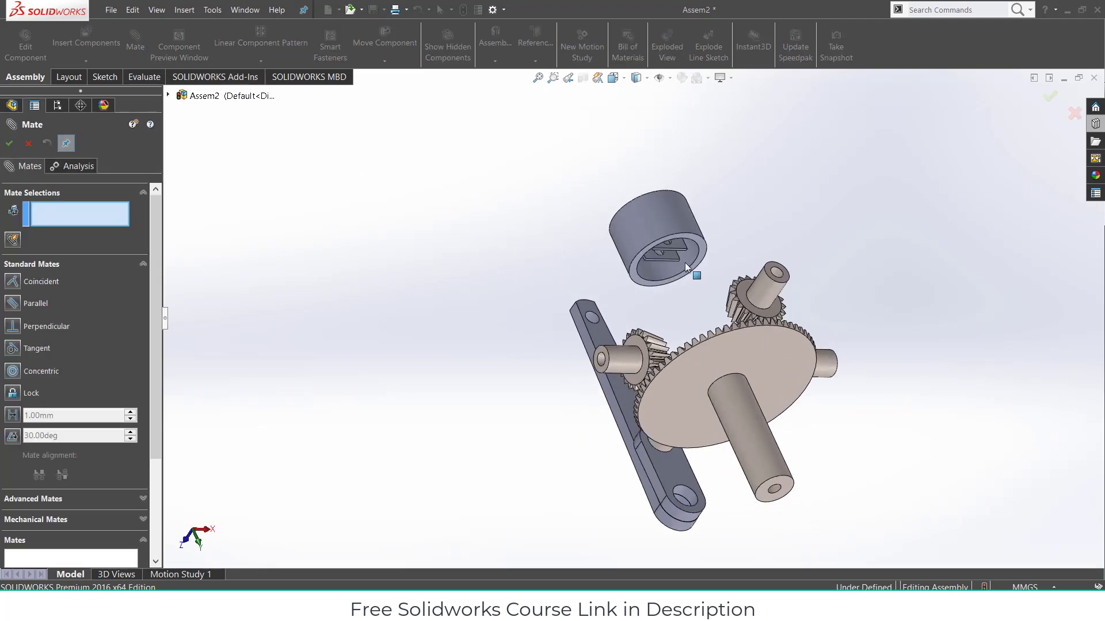
- Mate the cylinder's tab hole concentric with the linkage arm's hole
{"action": "scroll", "coordinate": [685, 263], "scroll_direction": "down", "scroll_amount": 9}
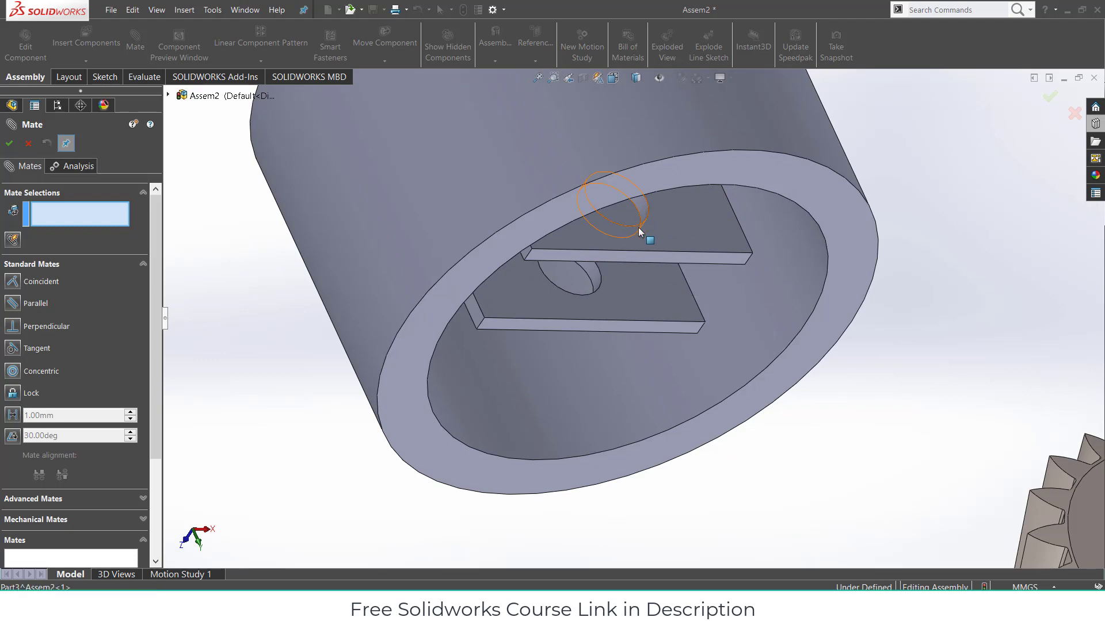
{"action": "left_click", "coordinate": [639, 228]}
{"action": "scroll", "coordinate": [610, 345], "scroll_direction": "up", "scroll_amount": 5}
{"action": "scroll", "coordinate": [526, 453], "scroll_direction": "down", "scroll_amount": 5}
{"action": "left_click", "coordinate": [526, 454]}
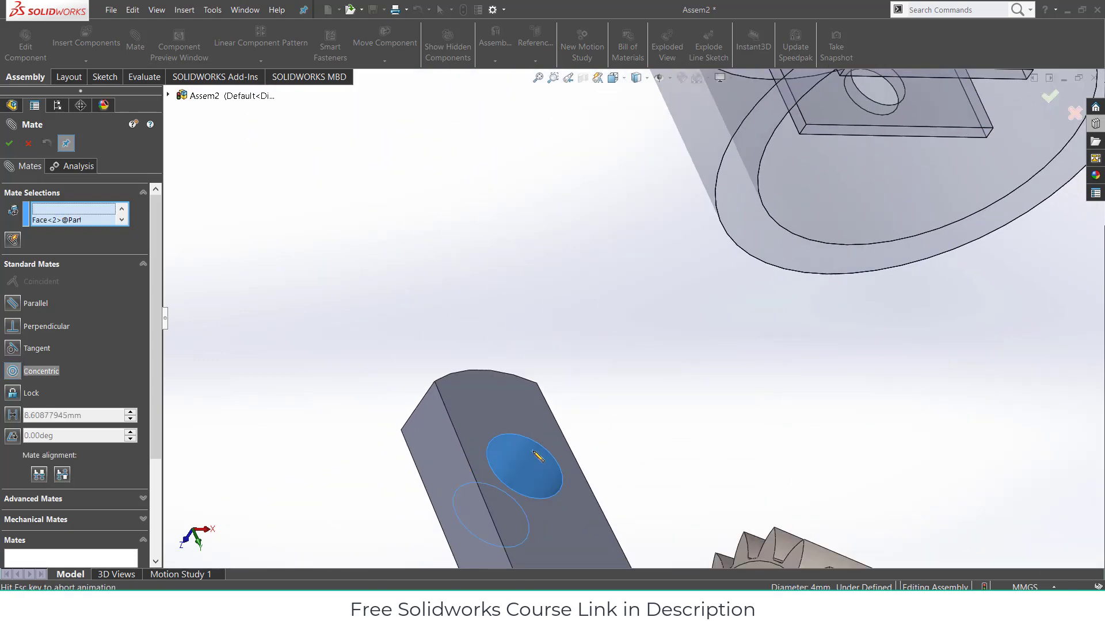
{"action": "left_click", "coordinate": [748, 466]}
- Add a Width mate centring the arm's two faces between the cylinder's two tab faces
{"action": "scroll", "coordinate": [678, 387], "scroll_direction": "up", "scroll_amount": 4}
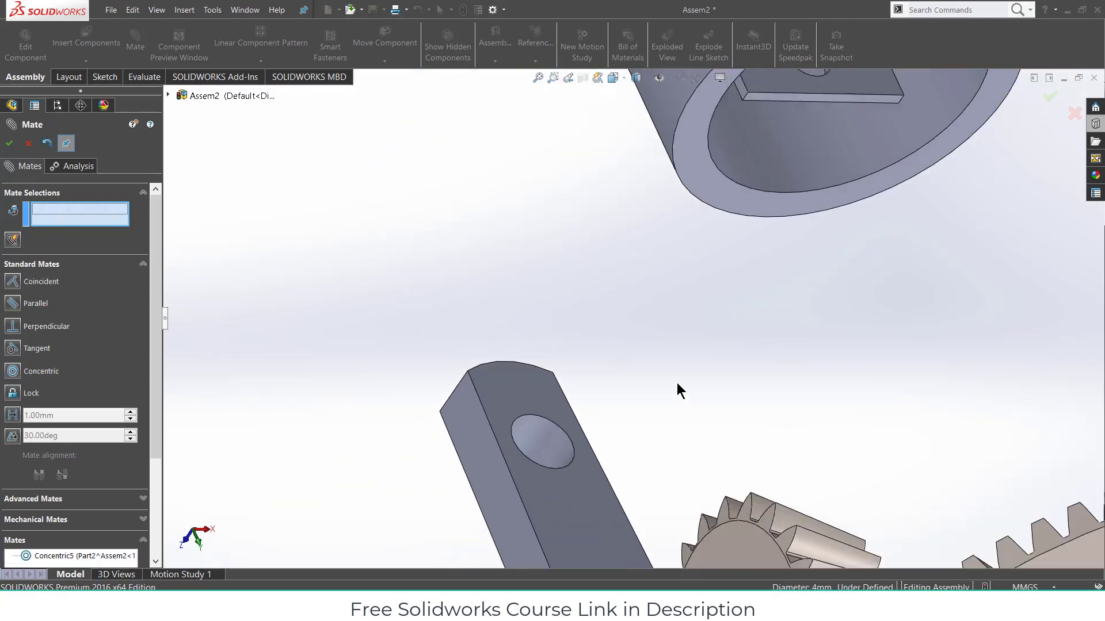
{"action": "left_click", "coordinate": [75, 265]}
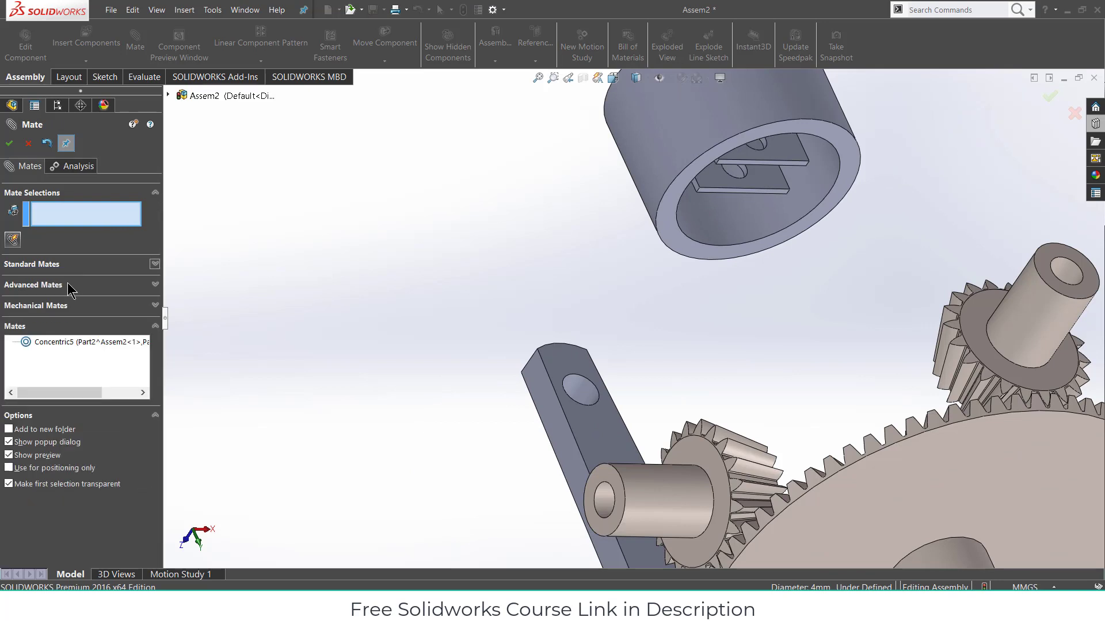
{"action": "left_click", "coordinate": [46, 263]}
{"action": "left_click", "coordinate": [21, 328]}
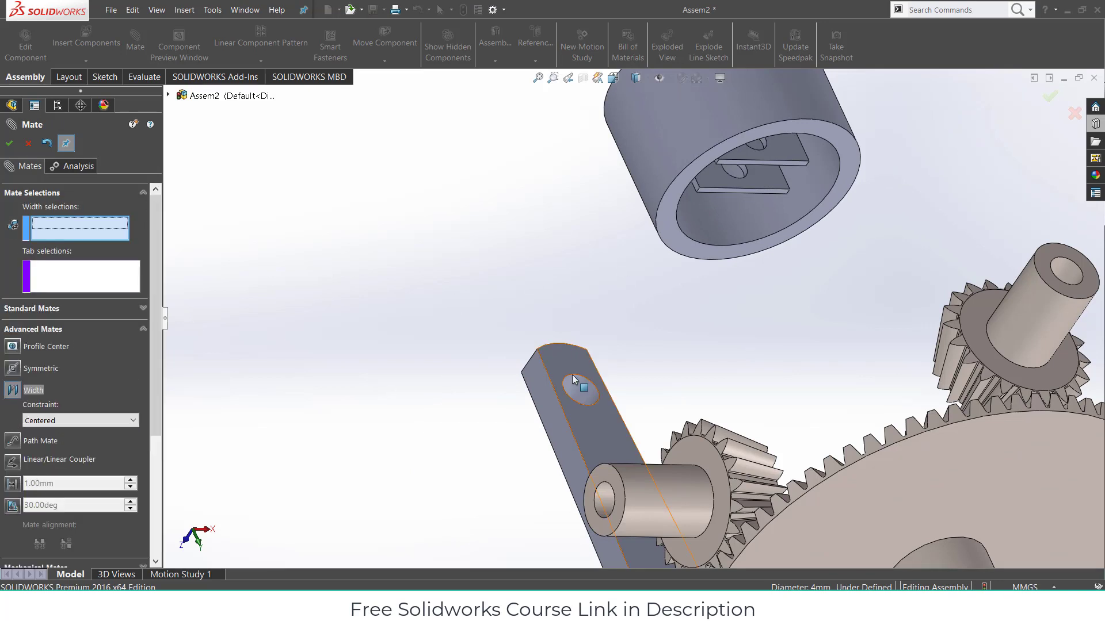
{"action": "left_click", "coordinate": [576, 364]}
{"action": "middle_click_drag", "start_coordinate": [576, 365], "coordinate": [738, 202]}
{"action": "left_click", "coordinate": [639, 431]}
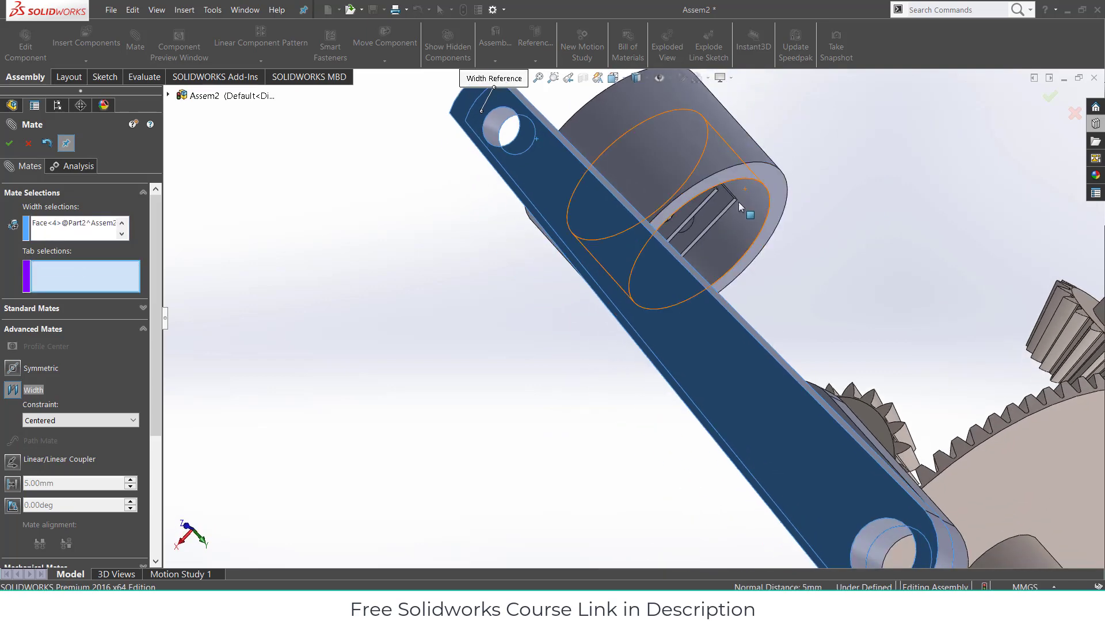
{"action": "left_click", "coordinate": [671, 262]}
{"action": "middle_click_drag", "start_coordinate": [671, 261], "coordinate": [637, 213]}
{"action": "left_click", "coordinate": [636, 215]}
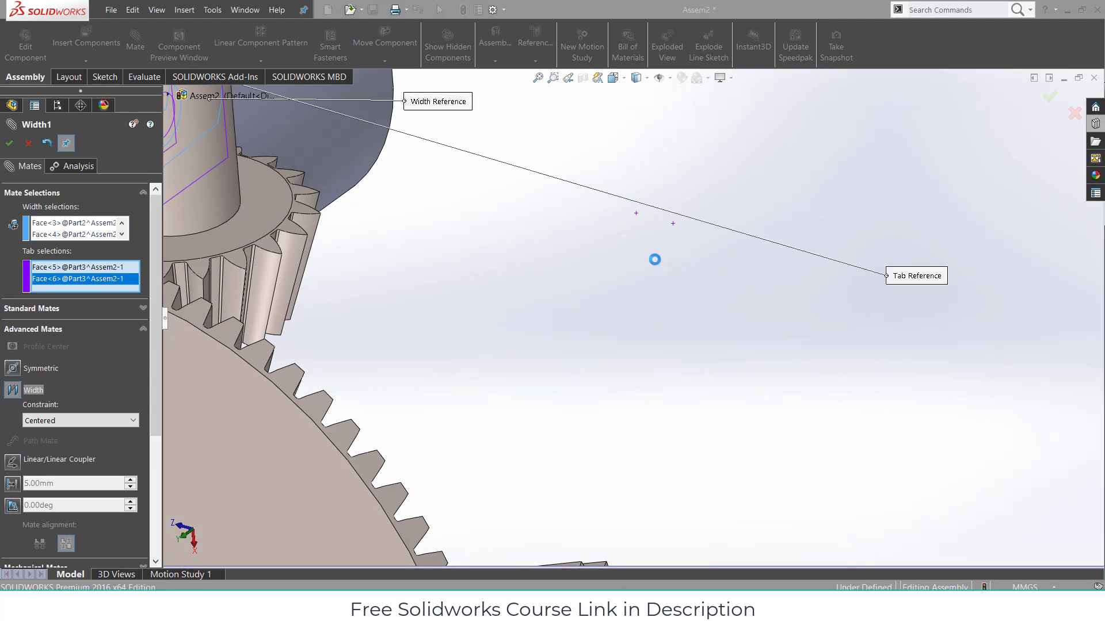
{"action": "scroll", "coordinate": [599, 323], "scroll_direction": "up", "scroll_amount": 7}
{"action": "middle_click_drag", "start_coordinate": [598, 323], "coordinate": [506, 404]}
{"action": "left_click", "coordinate": [10, 143]}
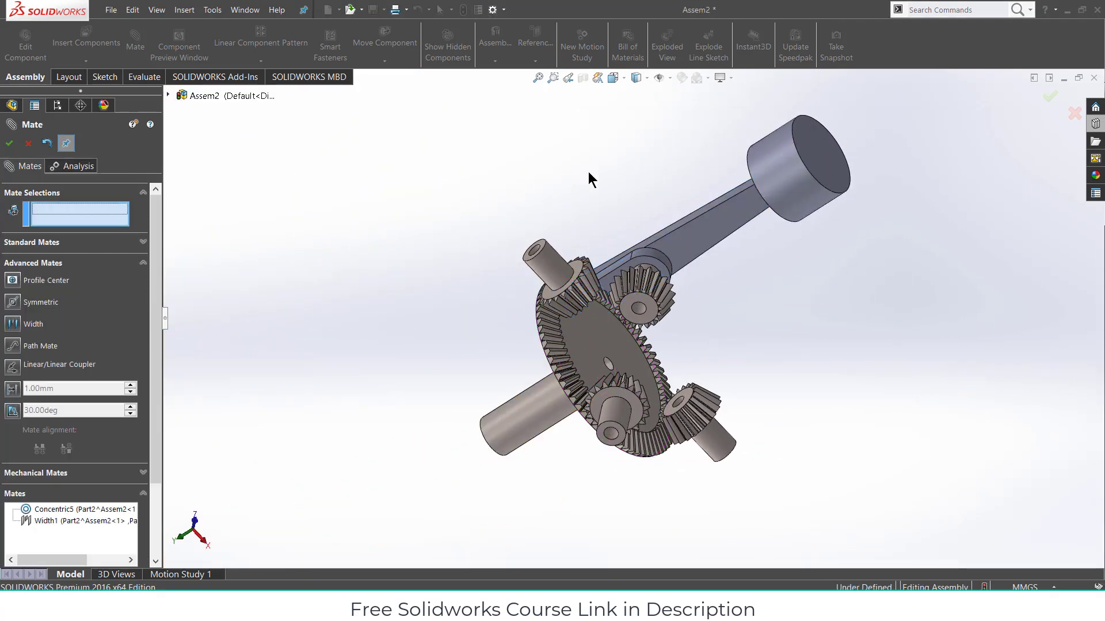
- Show temporary axes and mate the cylinder's axis parallel to the vertical shaft's axis
{"action": "middle_click_drag", "start_coordinate": [588, 171], "coordinate": [648, 97]}
{"action": "left_click", "coordinate": [670, 79]}
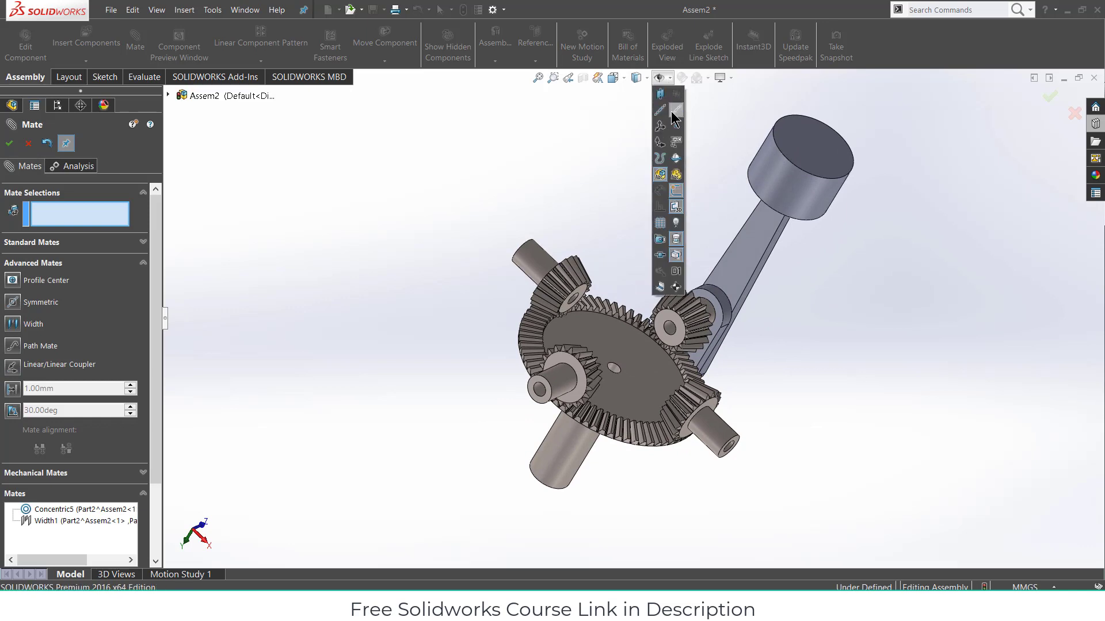
{"action": "left_click", "coordinate": [672, 111]}
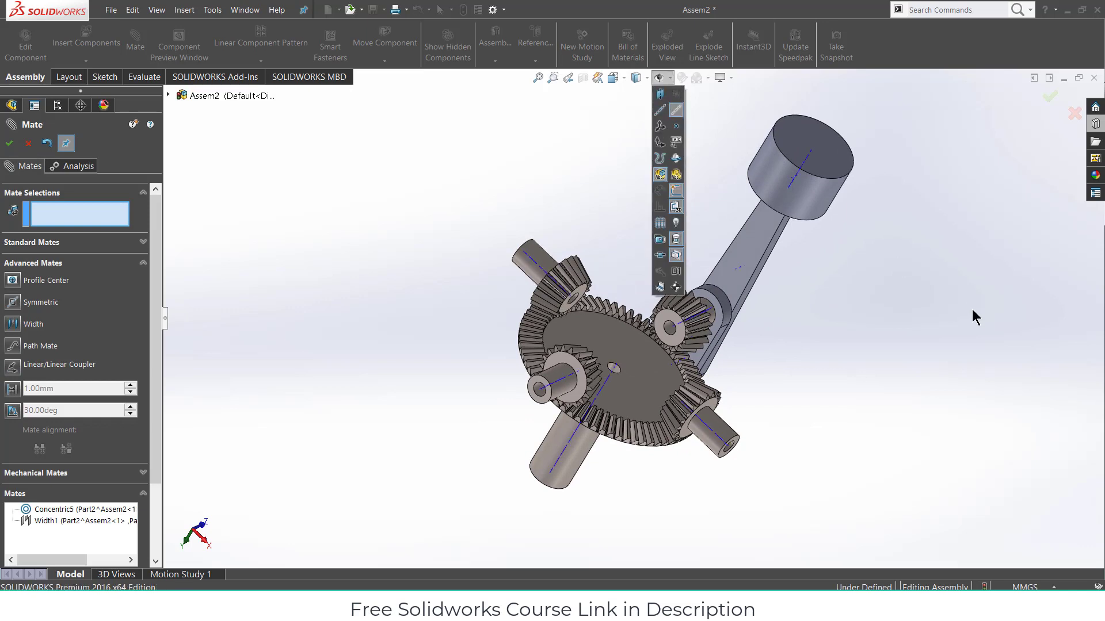
{"action": "left_click", "coordinate": [807, 165]}
{"action": "middle_click_drag", "start_coordinate": [933, 278], "coordinate": [882, 185]}
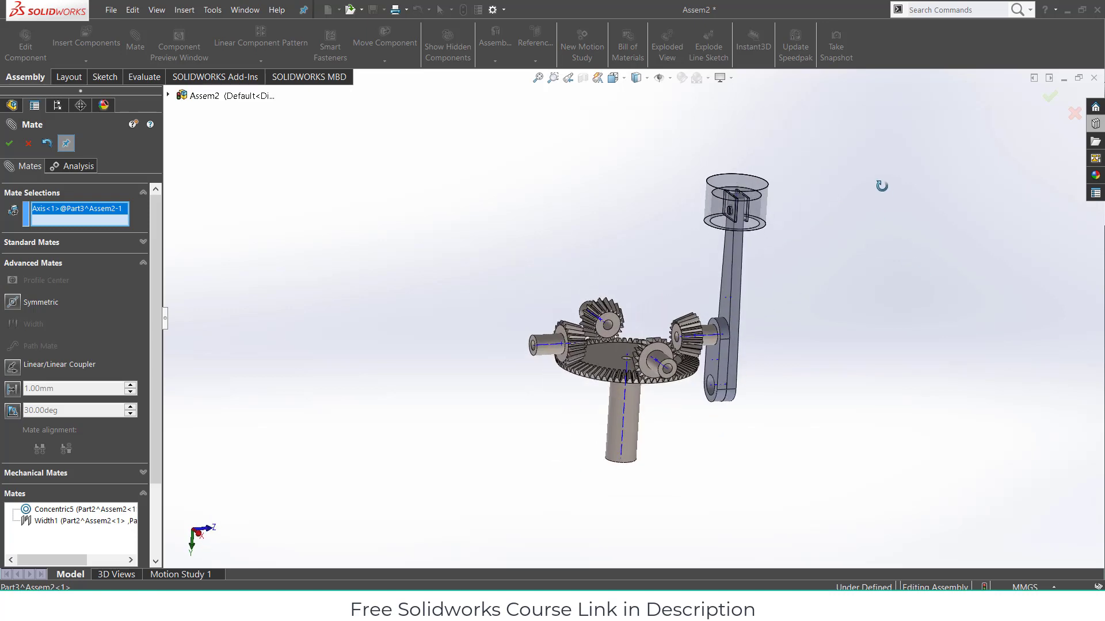
{"action": "left_click", "coordinate": [626, 409]}
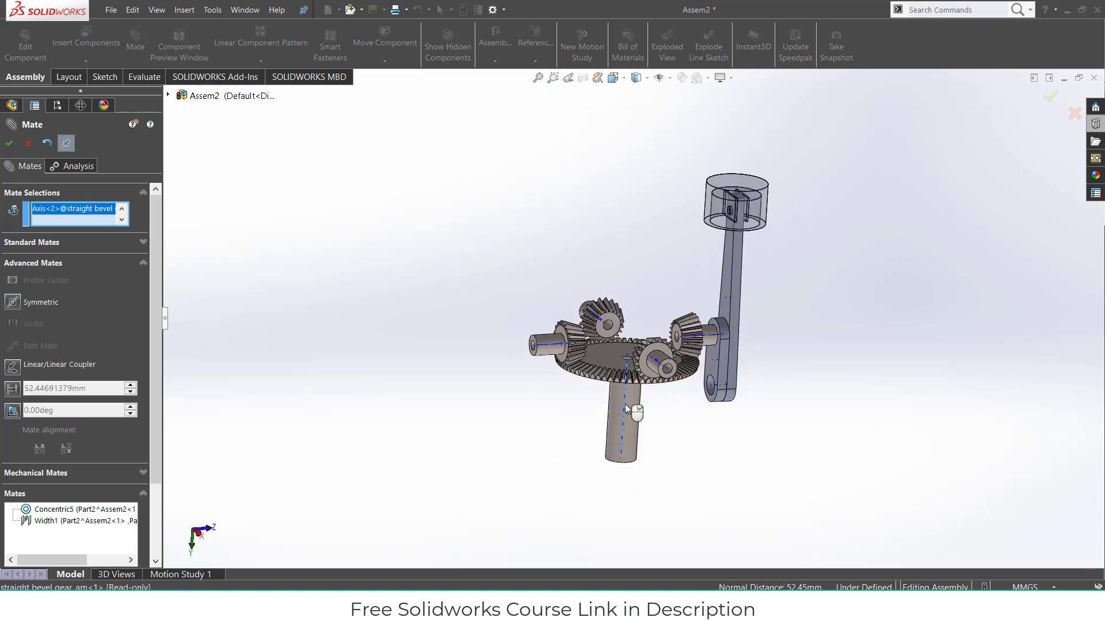
{"action": "left_click", "coordinate": [40, 244]}
{"action": "left_click", "coordinate": [35, 305]}
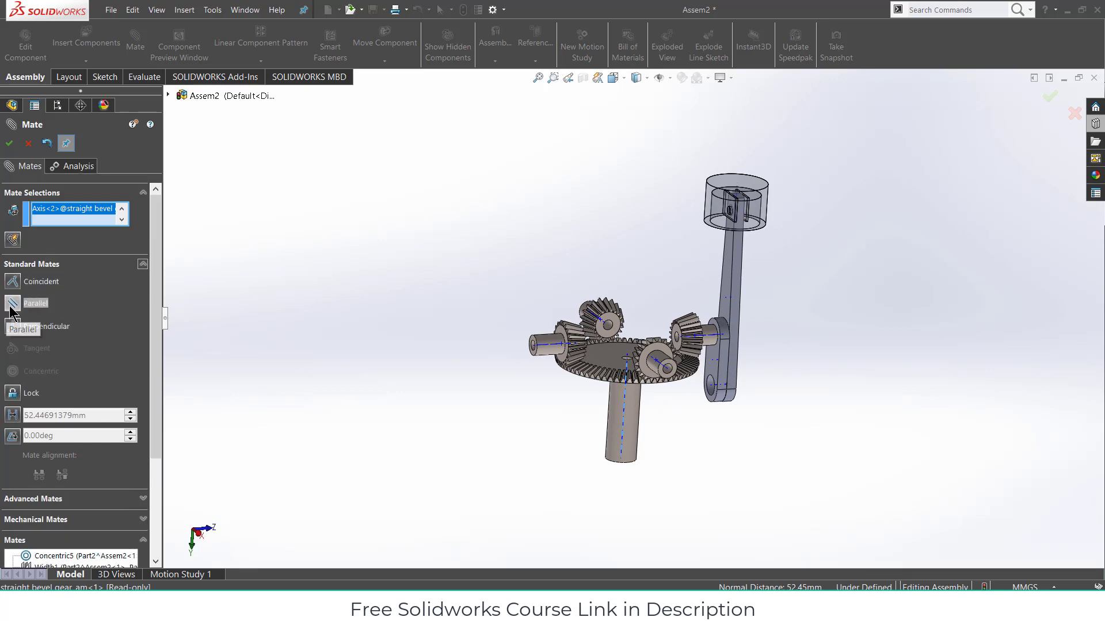
{"action": "left_click", "coordinate": [14, 305]}
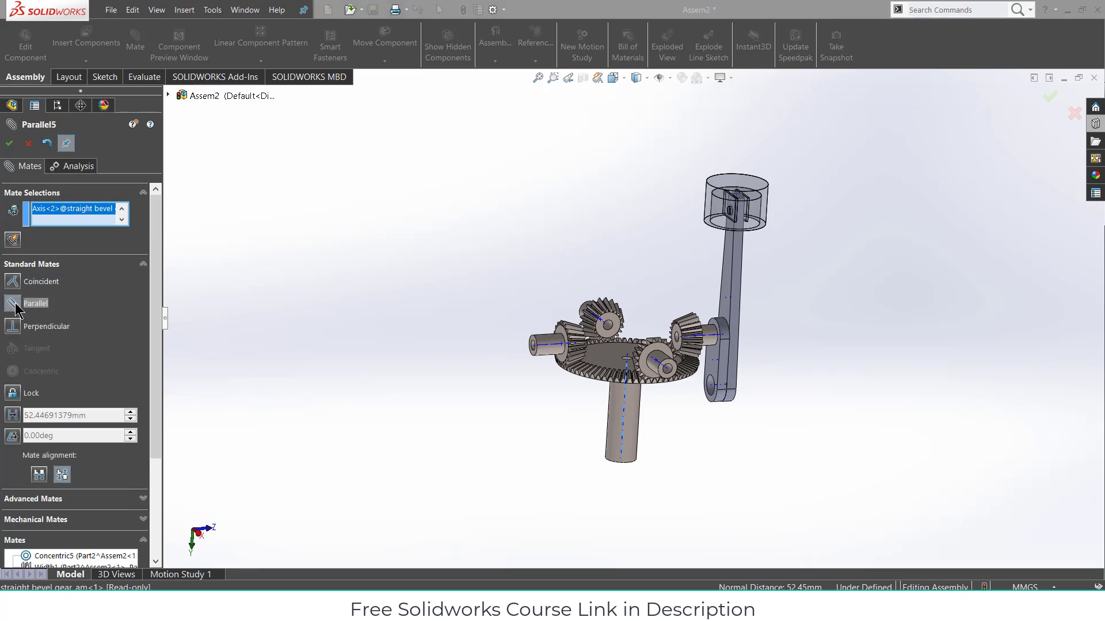
{"action": "left_click", "coordinate": [10, 143]}
{"action": "left_click", "coordinate": [28, 144]}
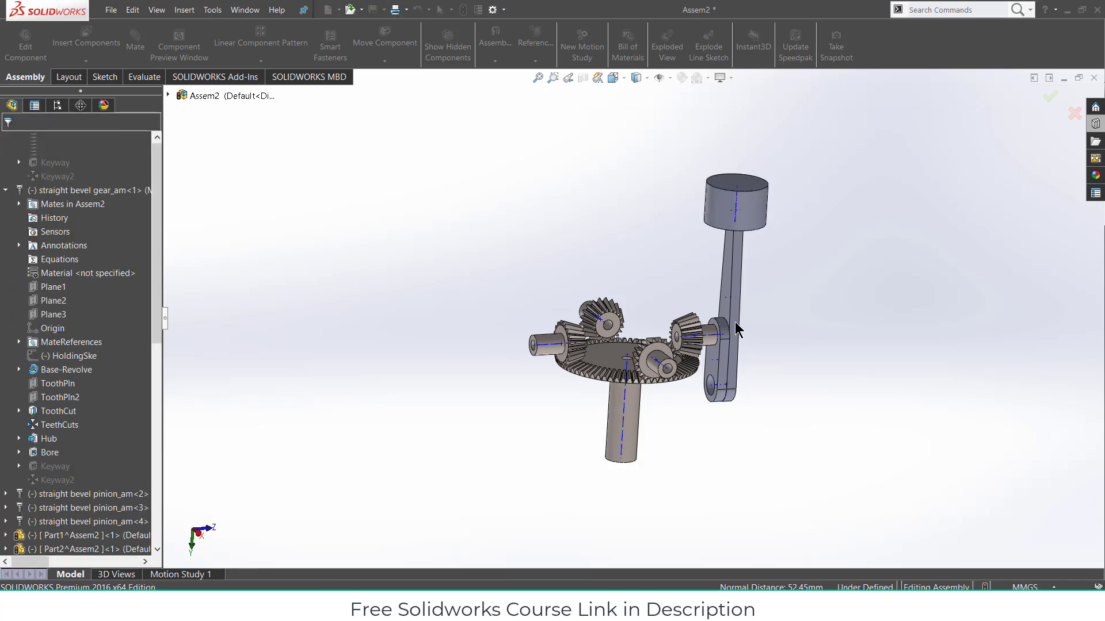
- Edit the pinion's Concentric3 mate and turn on Lock rotation
{"action": "scroll", "coordinate": [734, 340], "scroll_direction": "down", "scroll_amount": 5}
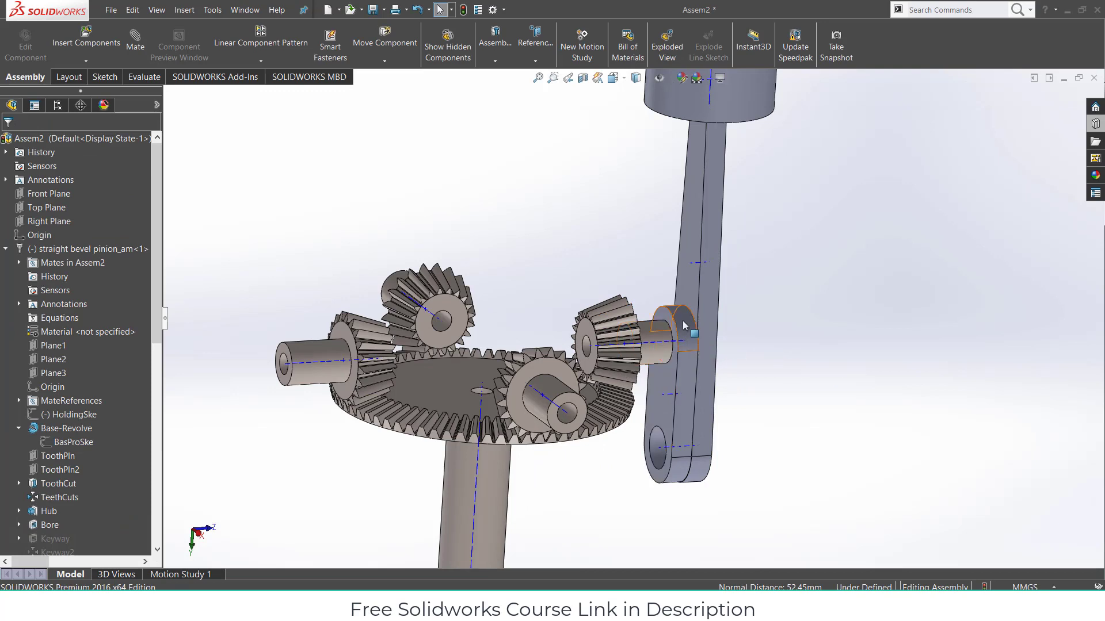
{"action": "left_click", "coordinate": [685, 325]}
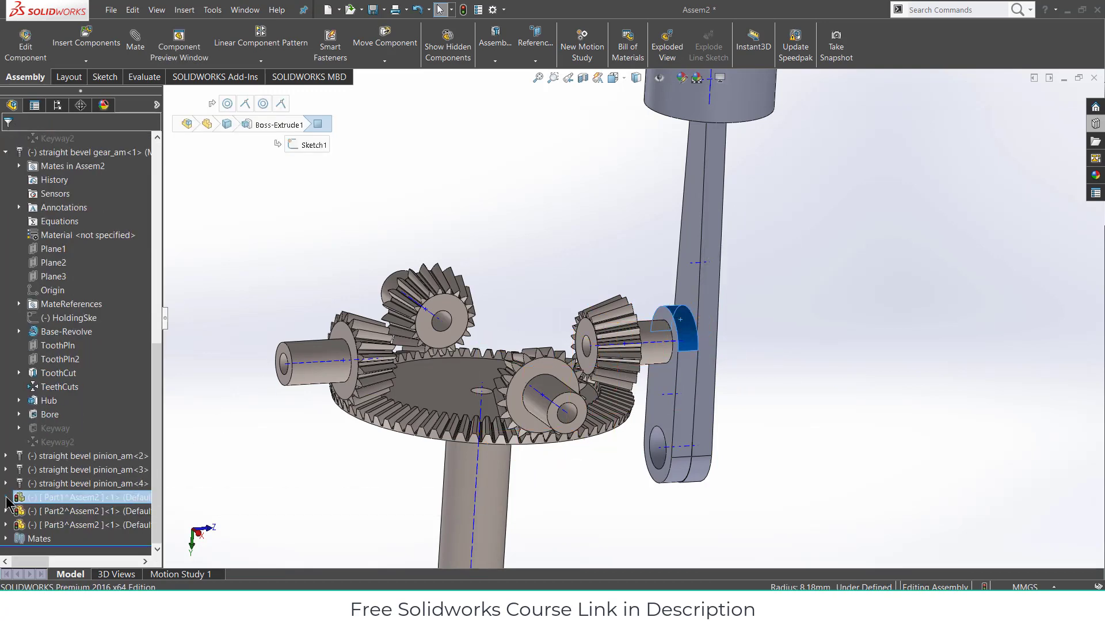
{"action": "left_click", "coordinate": [7, 498]}
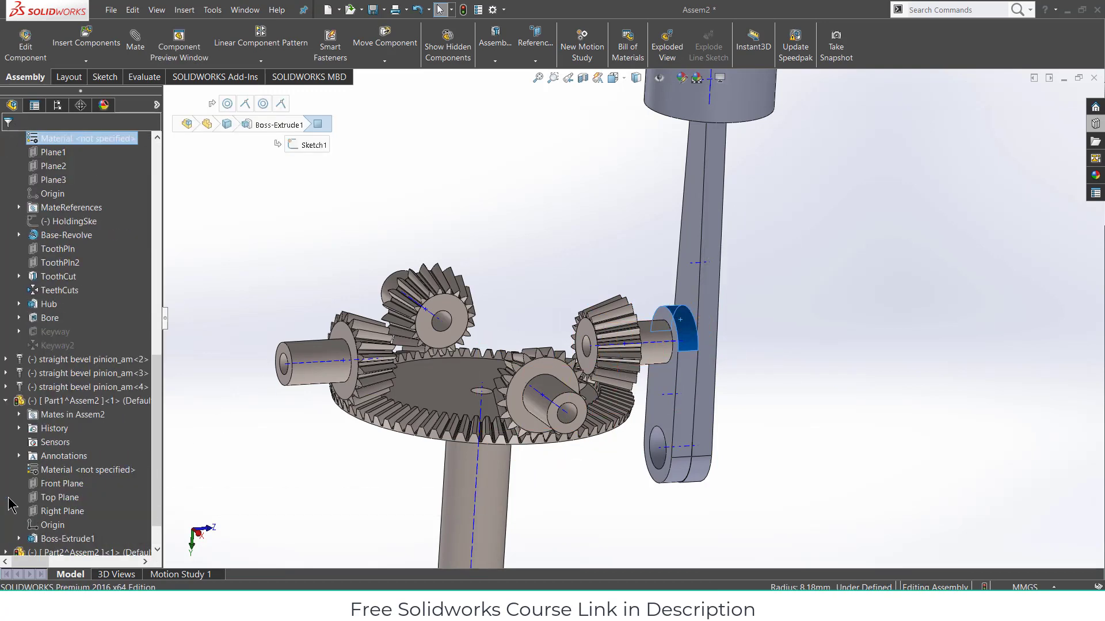
{"action": "left_click", "coordinate": [21, 415]}
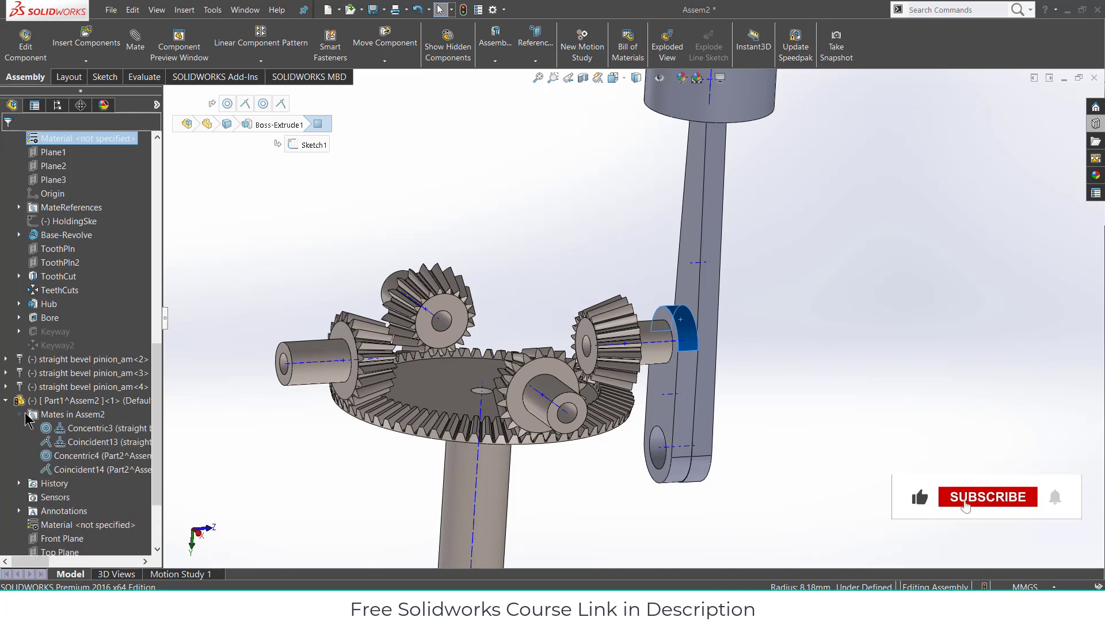
{"action": "right_click", "coordinate": [89, 433]}
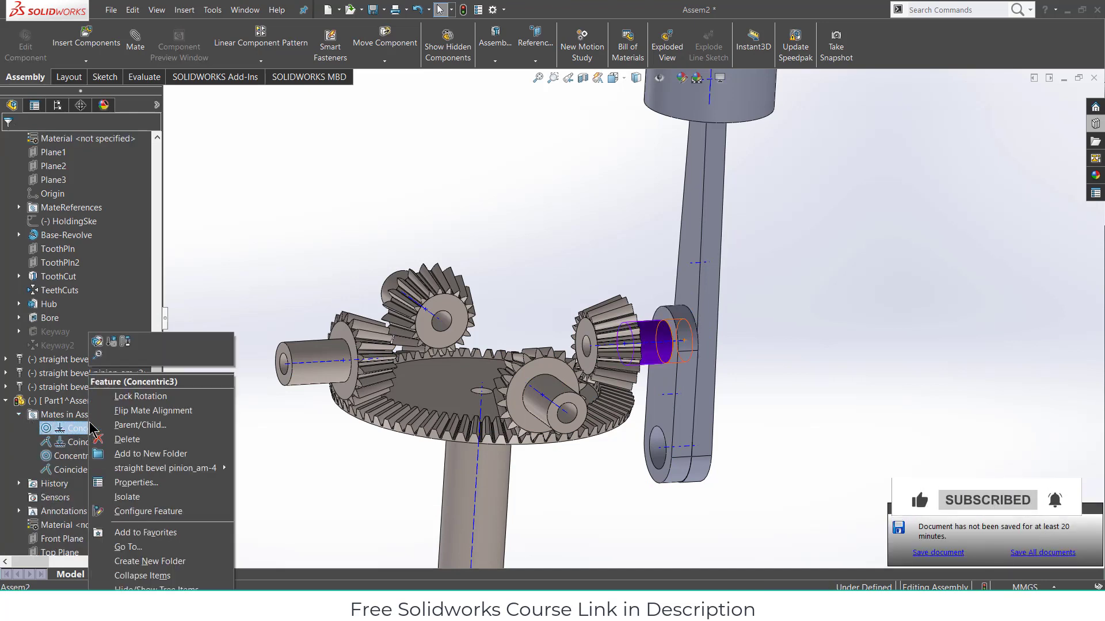
{"action": "left_click", "coordinate": [100, 347]}
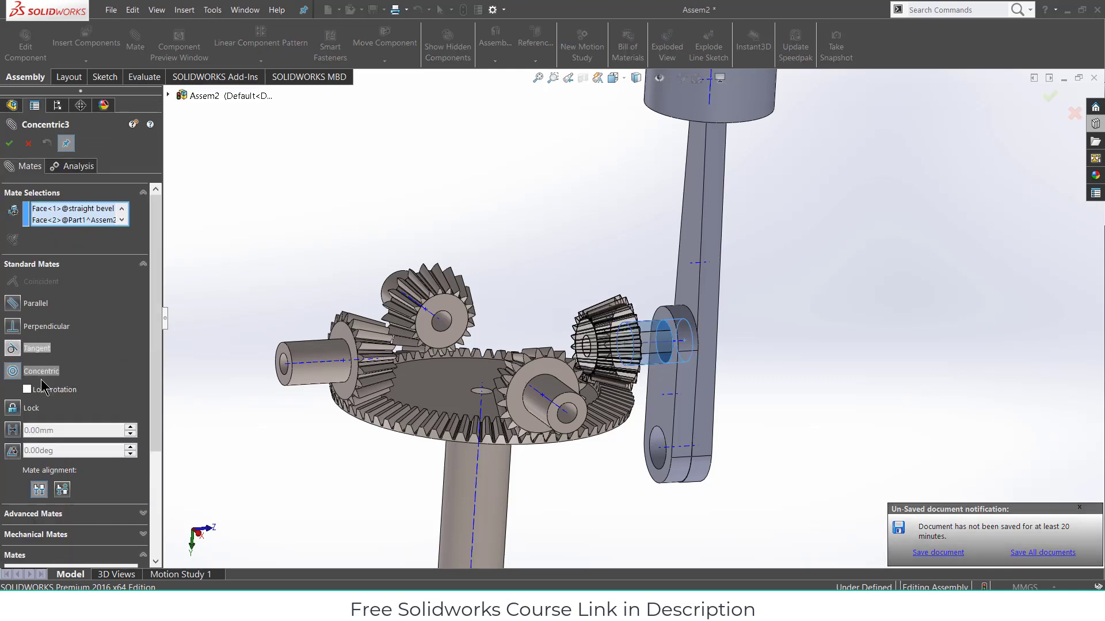
{"action": "left_click", "coordinate": [26, 390]}
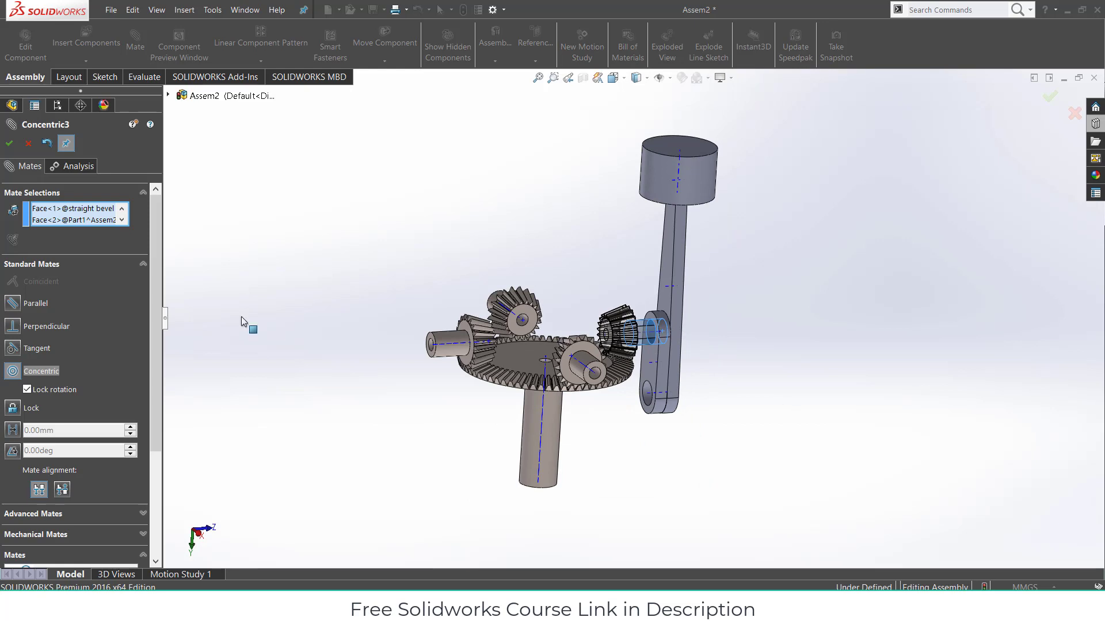
{"action": "left_click", "coordinate": [9, 144]}
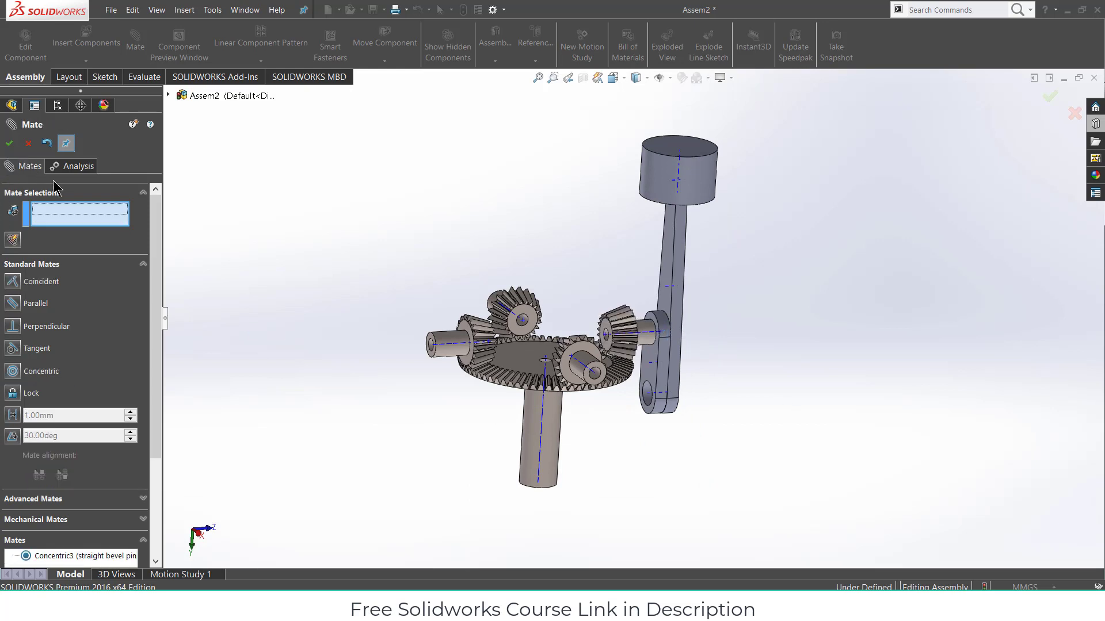
- Set up a Gear mate between the pinion's bore edge and ring gear's centre hole at 20:70
{"action": "scroll", "coordinate": [632, 339], "scroll_direction": "down", "scroll_amount": 3}
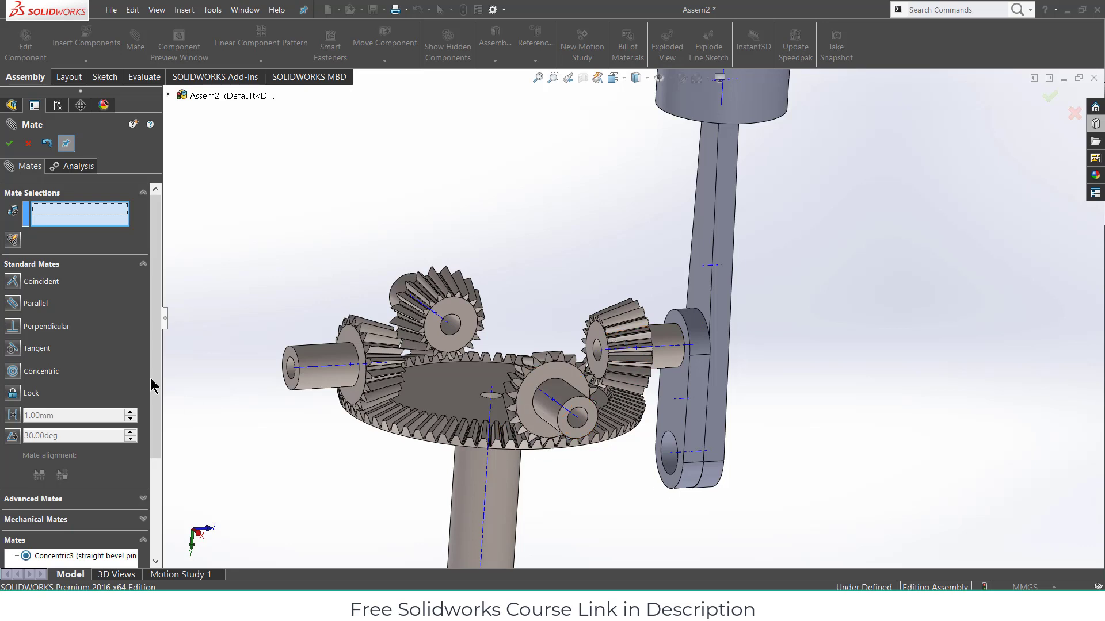
{"action": "left_click", "coordinate": [68, 265]}
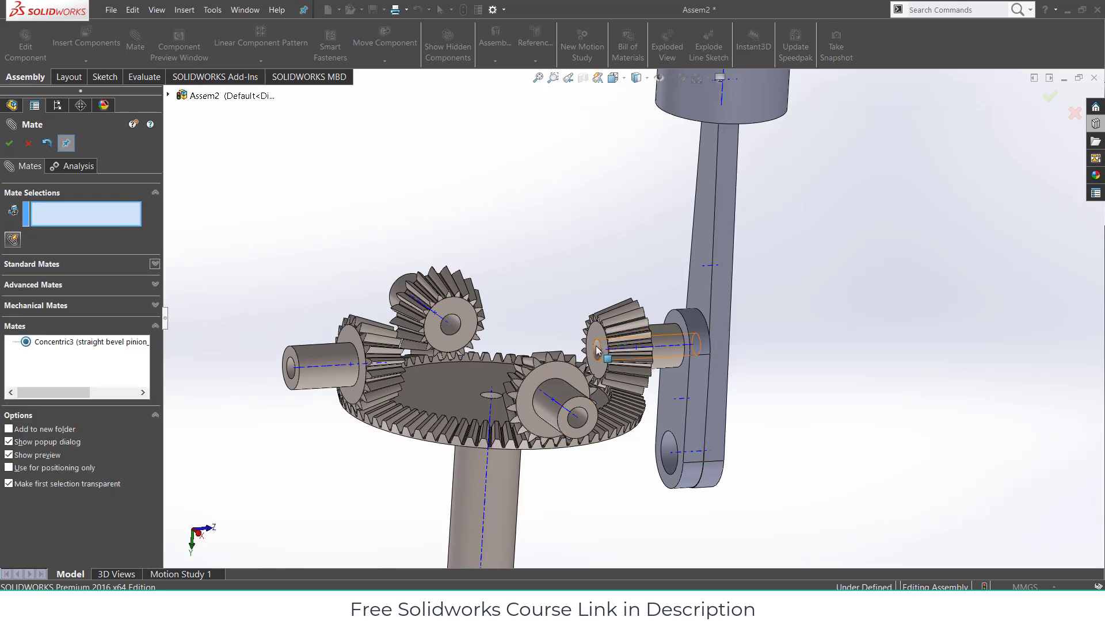
{"action": "left_click", "coordinate": [63, 308]}
{"action": "left_click", "coordinate": [14, 369]}
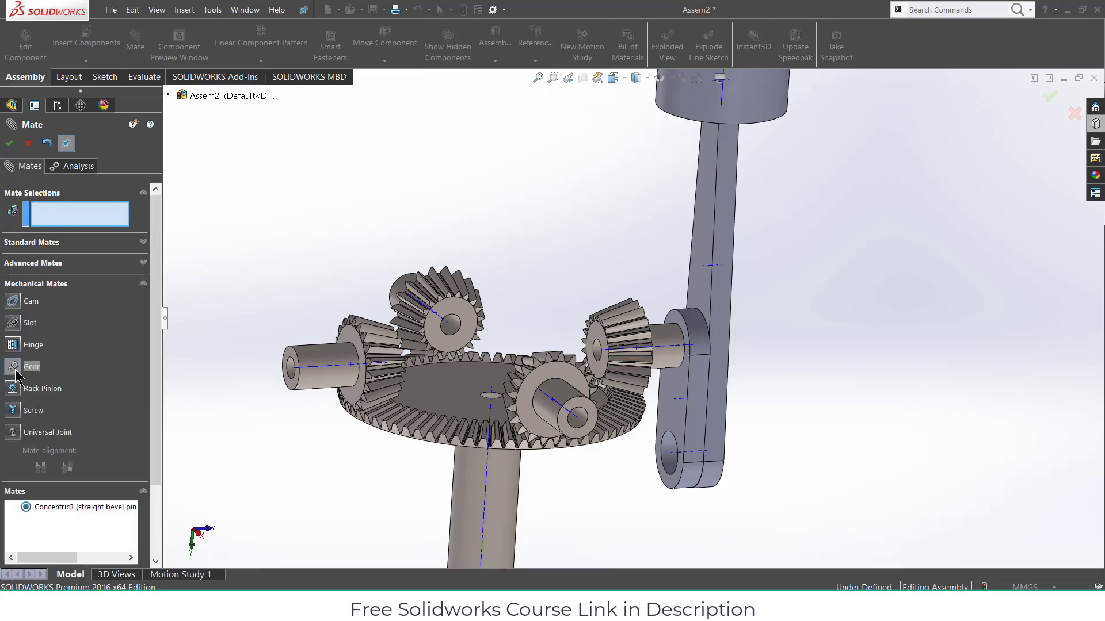
{"action": "scroll", "coordinate": [603, 355], "scroll_direction": "down", "scroll_amount": 6}
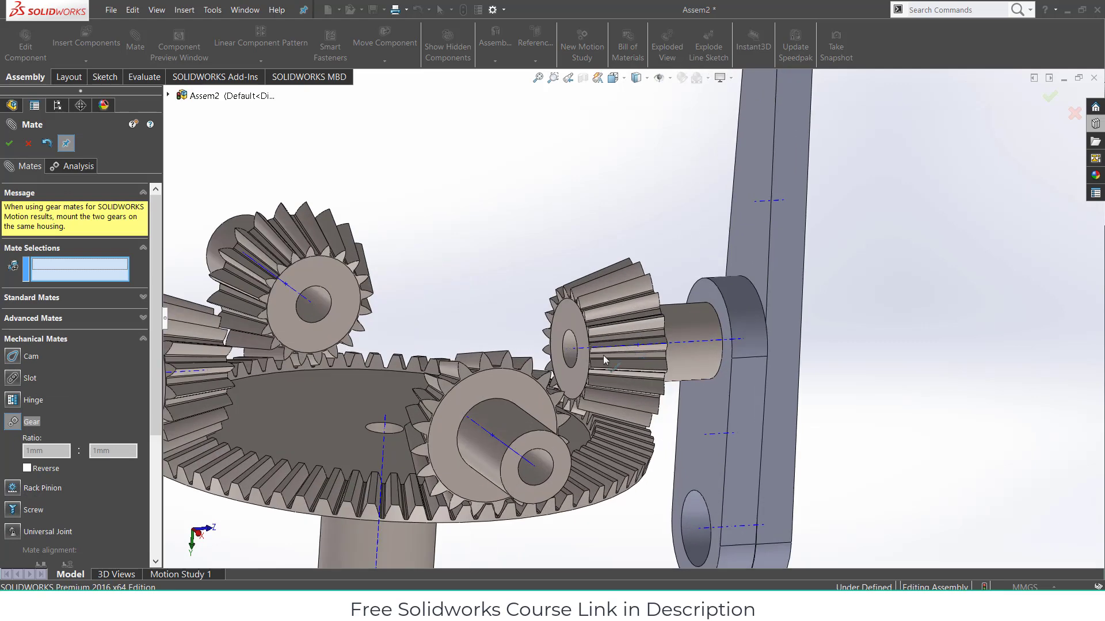
{"action": "left_click", "coordinate": [558, 323]}
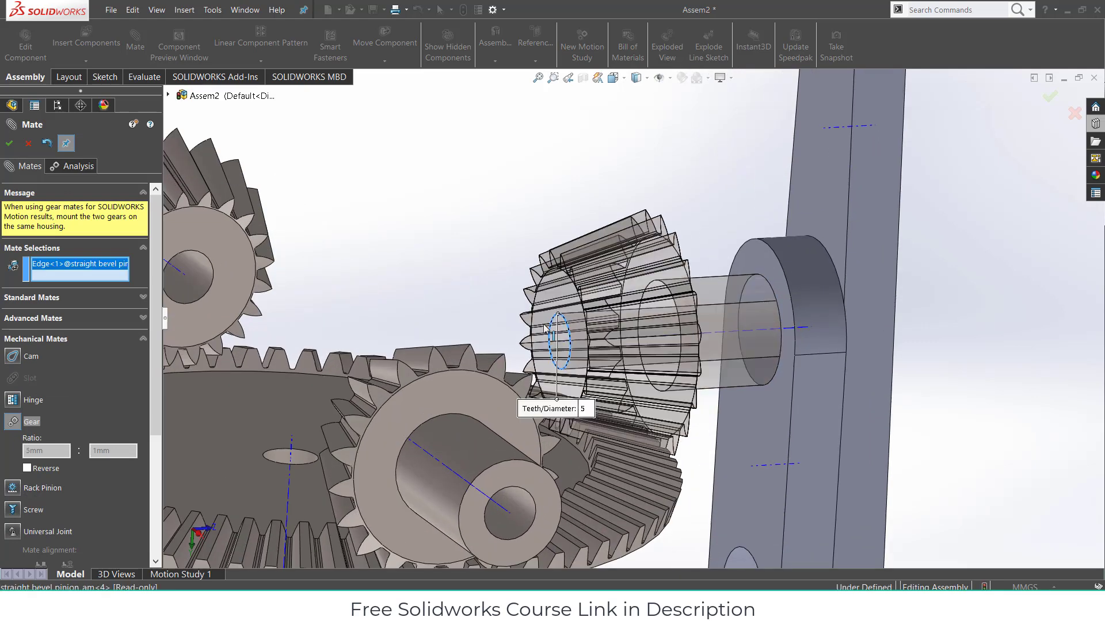
{"action": "left_click", "coordinate": [280, 449]}
{"action": "scroll", "coordinate": [578, 513], "scroll_direction": "up", "scroll_amount": 3}
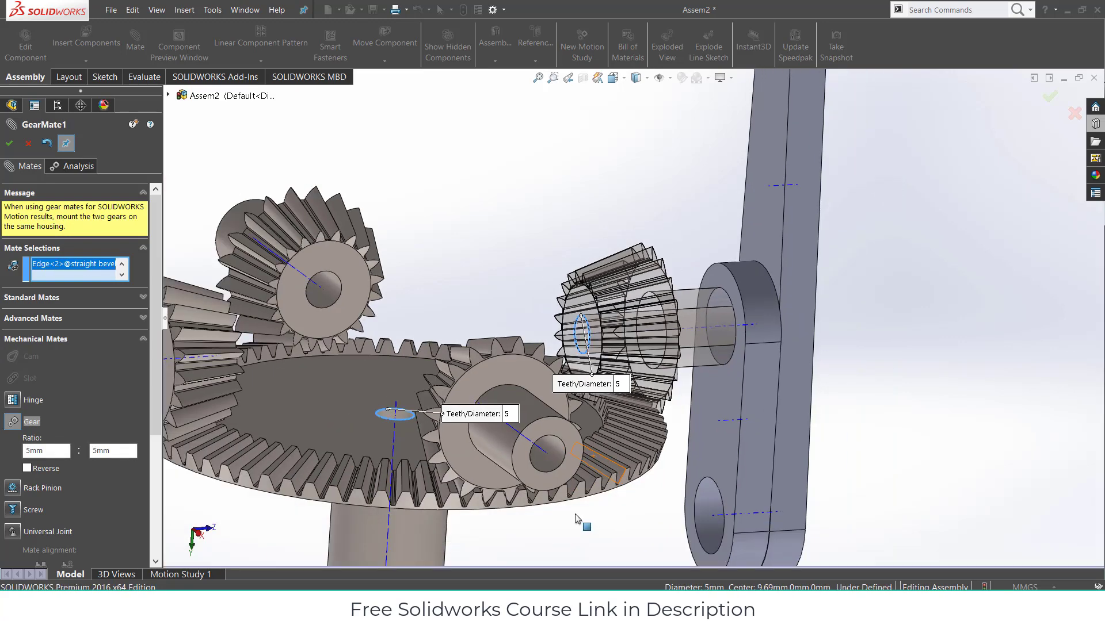
{"action": "double_click", "coordinate": [618, 384]}
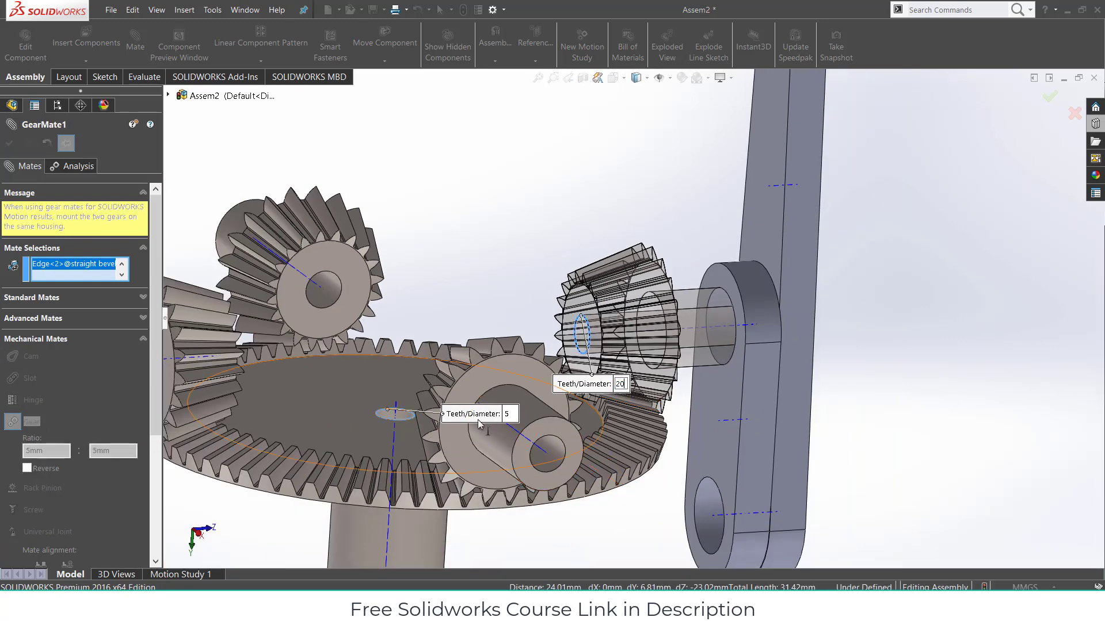
{"action": "left_click", "coordinate": [509, 414]}
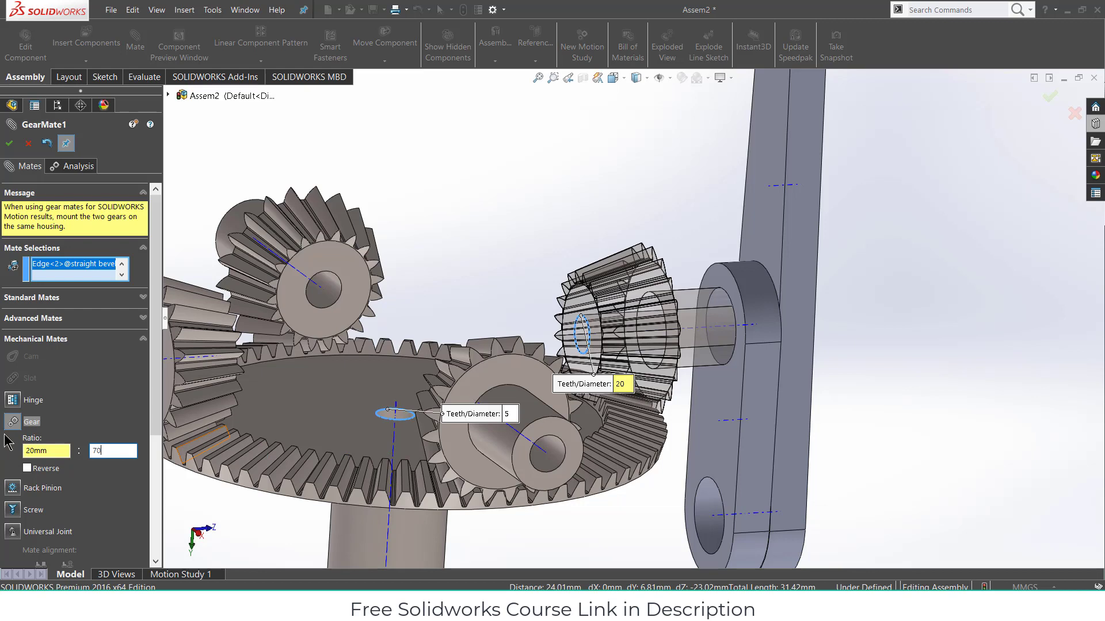
{"action": "key", "text": "Return"}
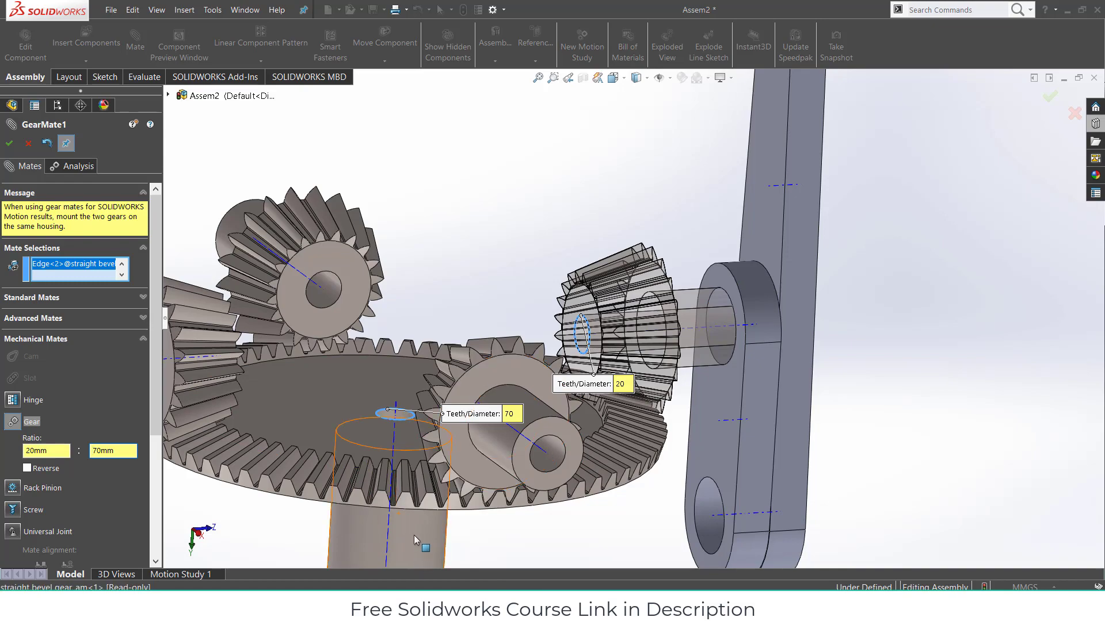
- Turn the lower shaft to test the mesh, then accept GearMate1
{"action": "mouse_move", "coordinate": [416, 535]}
{"action": "left_mouse_down"}
{"action": "mouse_move", "coordinate": [385, 530]}
{"action": "mouse_move", "coordinate": [398, 523]}
{"action": "left_mouse_up"}
{"action": "scroll", "coordinate": [319, 380], "scroll_direction": "down", "scroll_amount": 3}
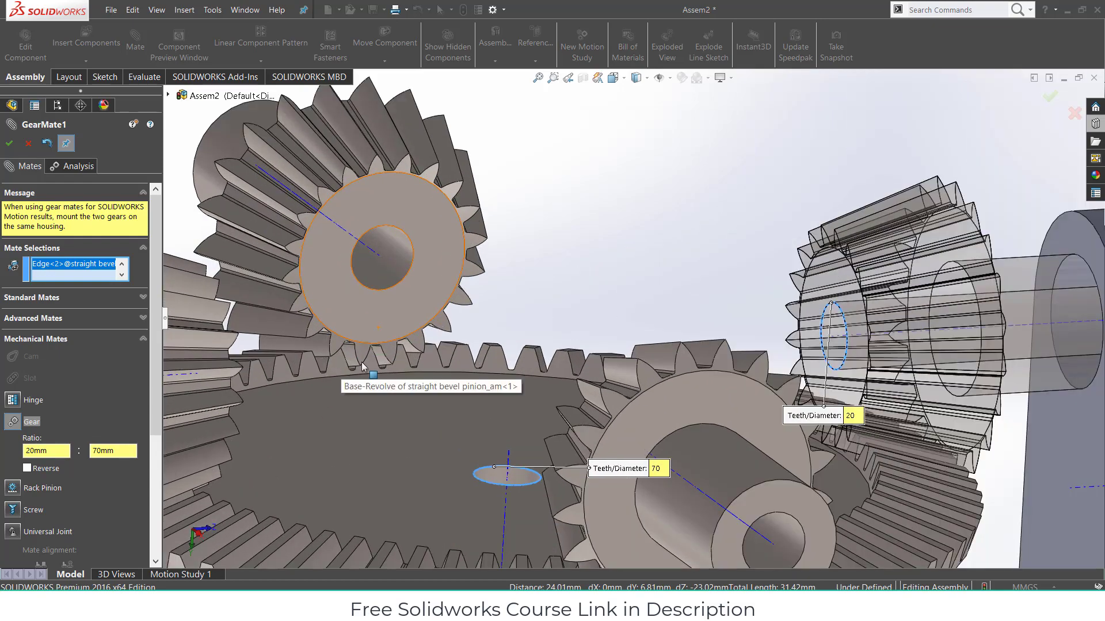
{"action": "scroll", "coordinate": [362, 364], "scroll_direction": "up", "scroll_amount": 3}
{"action": "middle_click_drag", "start_coordinate": [436, 360], "coordinate": [459, 374]}
{"action": "scroll", "coordinate": [676, 395], "scroll_direction": "up", "scroll_amount": 3}
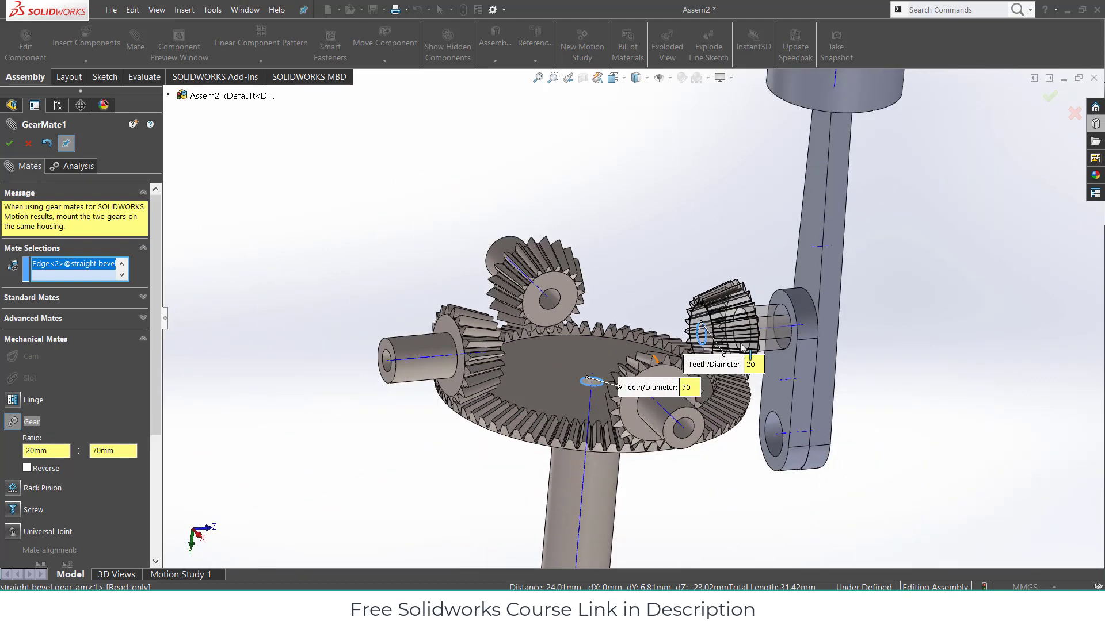
{"action": "scroll", "coordinate": [742, 347], "scroll_direction": "up", "scroll_amount": 3}
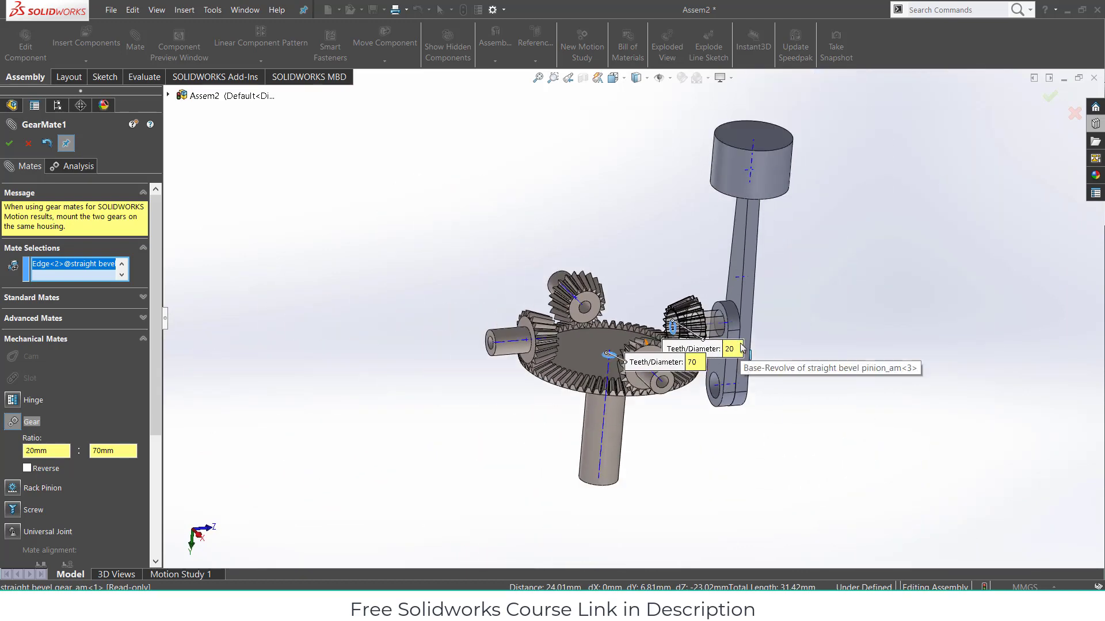
{"action": "left_click", "coordinate": [10, 144]}
- Orbit around the gears to inspect them and close the Mate command
{"action": "mouse_move", "coordinate": [469, 354]}
{"action": "middle_mouse_down"}
{"action": "mouse_move", "coordinate": [516, 397]}
{"action": "mouse_move", "coordinate": [481, 378]}
{"action": "mouse_move", "coordinate": [503, 362]}
{"action": "mouse_move", "coordinate": [467, 358]}
{"action": "mouse_move", "coordinate": [443, 313]}
{"action": "mouse_move", "coordinate": [507, 340]}
{"action": "mouse_move", "coordinate": [466, 318]}
{"action": "mouse_move", "coordinate": [529, 365]}
{"action": "middle_mouse_up"}
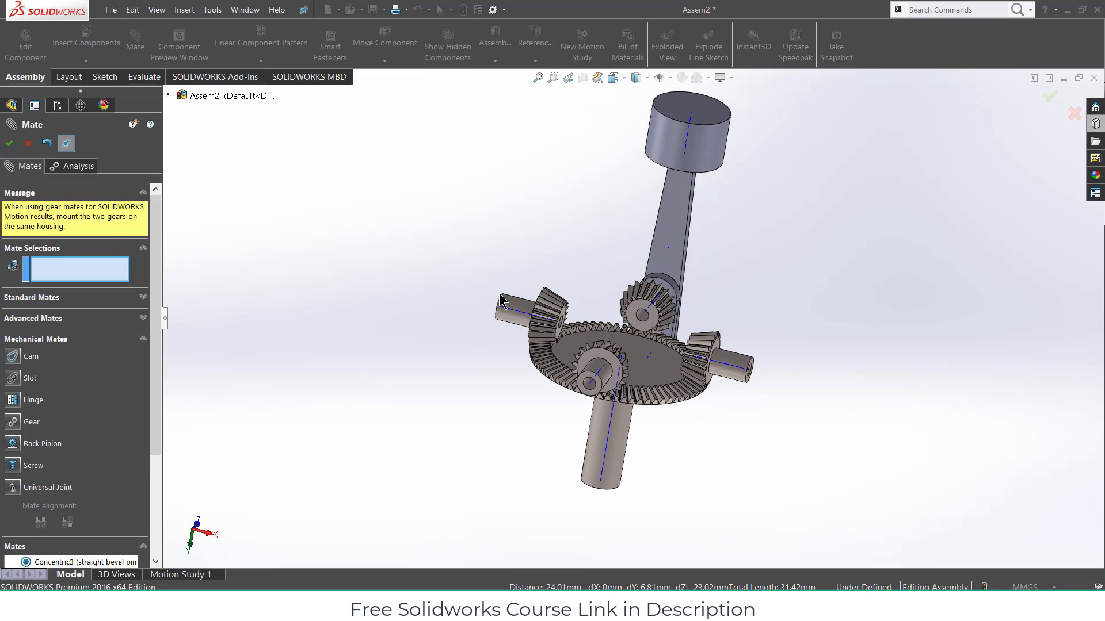
{"action": "middle_click_drag", "start_coordinate": [499, 294], "coordinate": [657, 292]}
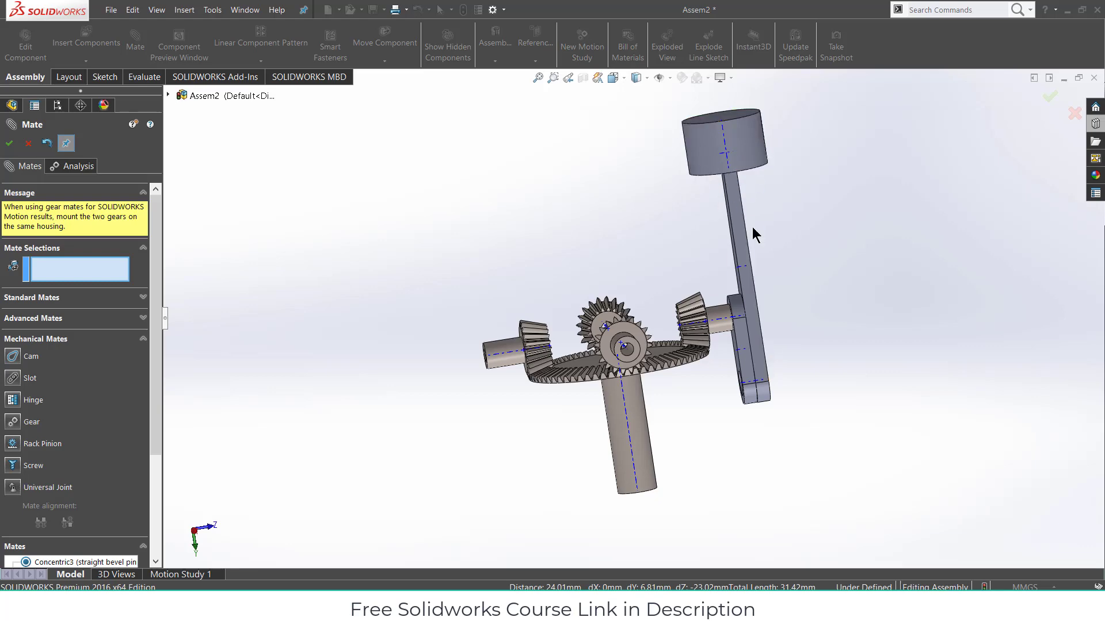
{"action": "middle_click_drag", "start_coordinate": [505, 339], "coordinate": [739, 431]}
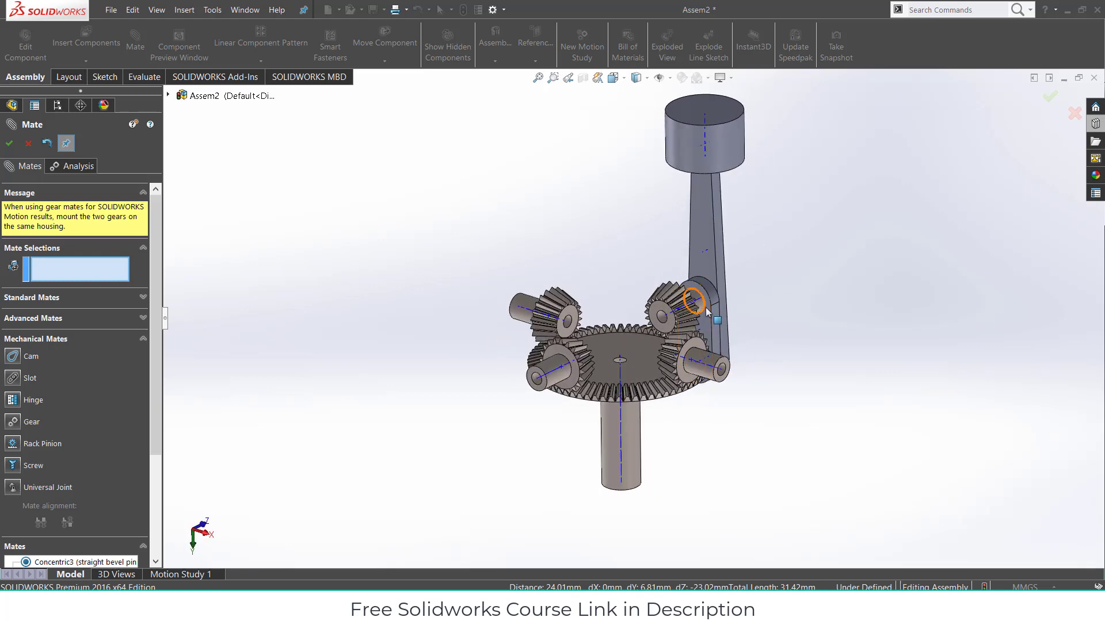
{"action": "left_click", "coordinate": [10, 144]}
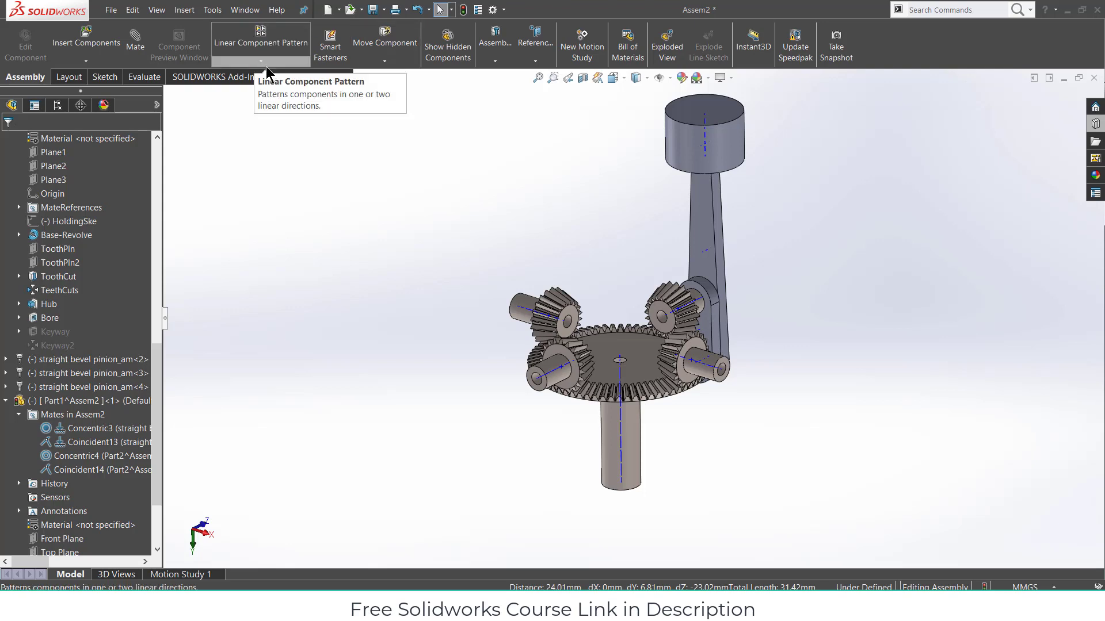
{"action": "middle_click_drag", "start_coordinate": [662, 369], "coordinate": [705, 369]}
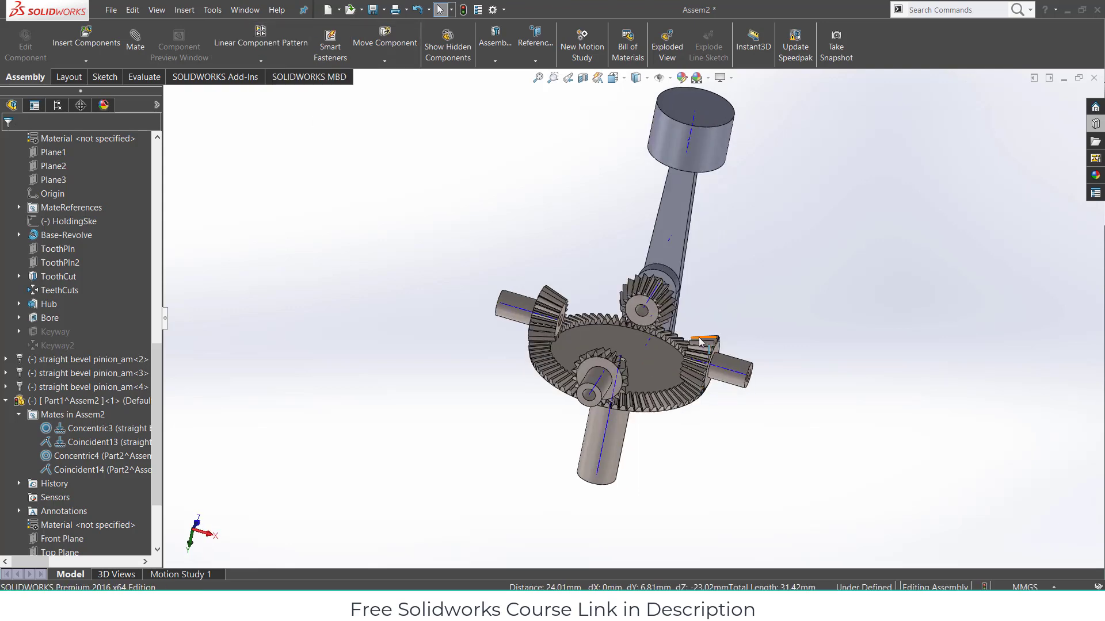
{"action": "scroll", "coordinate": [706, 349], "scroll_direction": "down", "scroll_amount": 3}
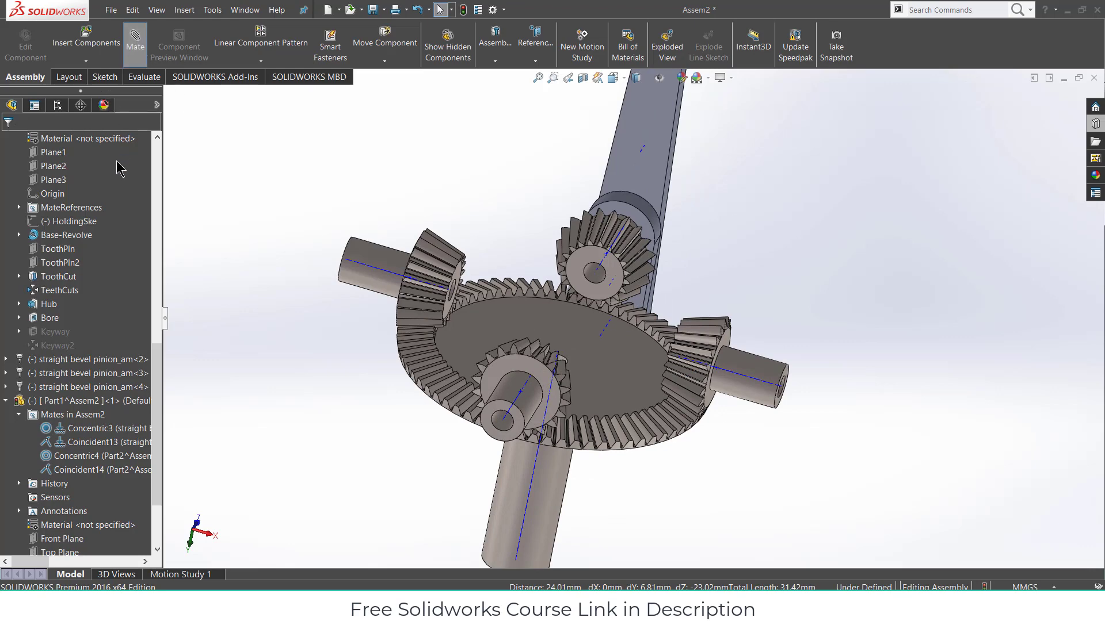
- Gear the right pinion's bore edge to the ring gear's centre hole edge at 20:70
{"action": "left_click", "coordinate": [97, 266]}
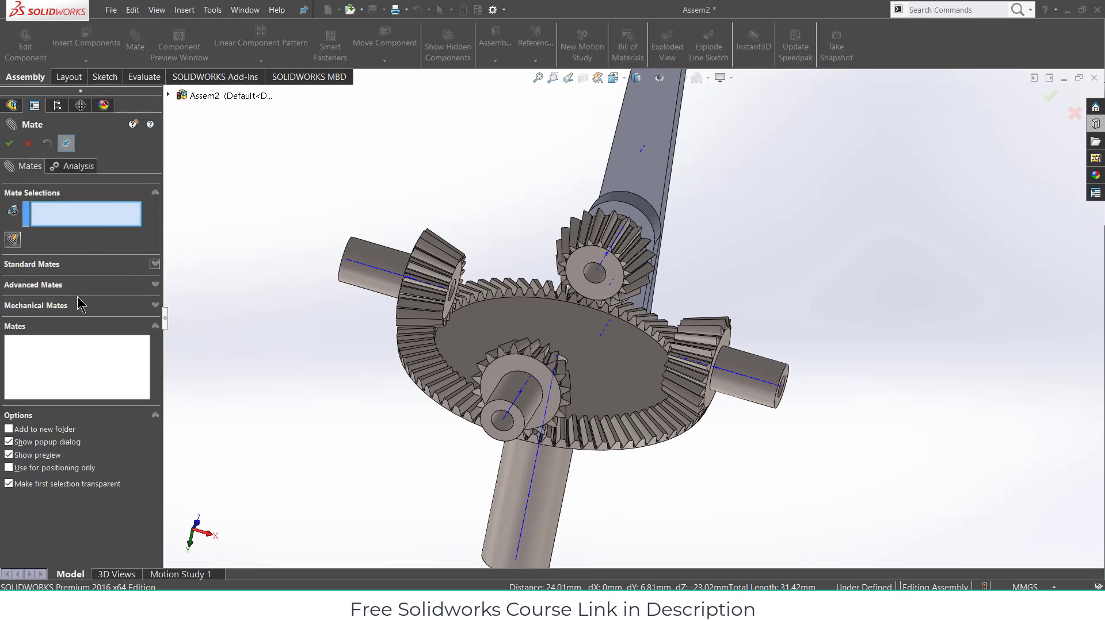
{"action": "left_click", "coordinate": [86, 306]}
{"action": "middle_click_drag", "start_coordinate": [613, 429], "coordinate": [536, 309]}
{"action": "scroll", "coordinate": [536, 309], "scroll_direction": "down", "scroll_amount": 3}
{"action": "left_click", "coordinate": [31, 367]}
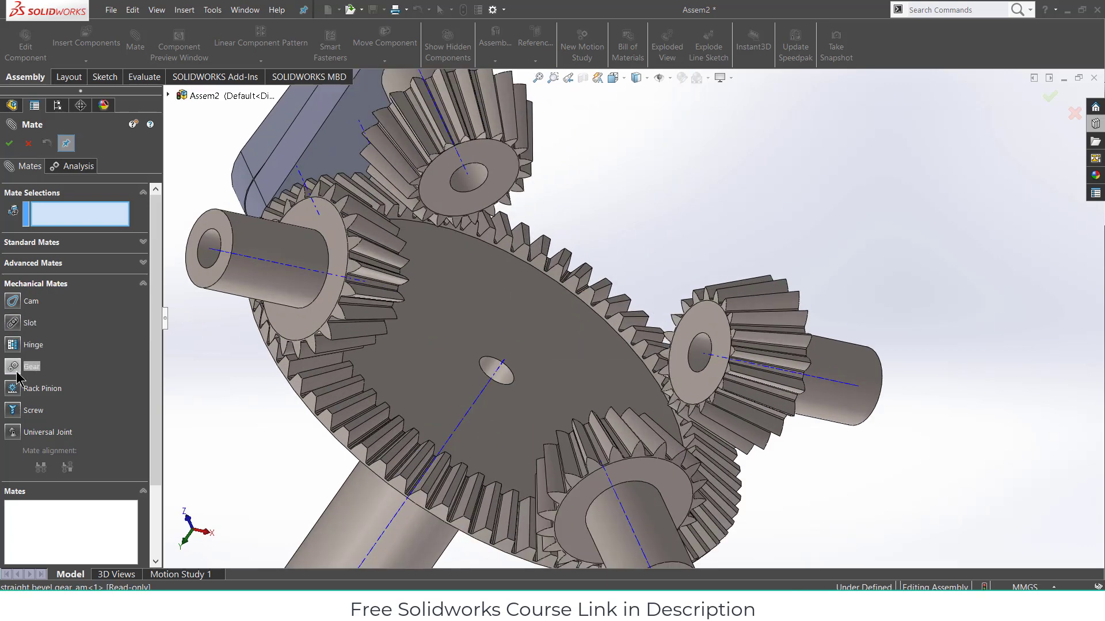
{"action": "left_click", "coordinate": [701, 339]}
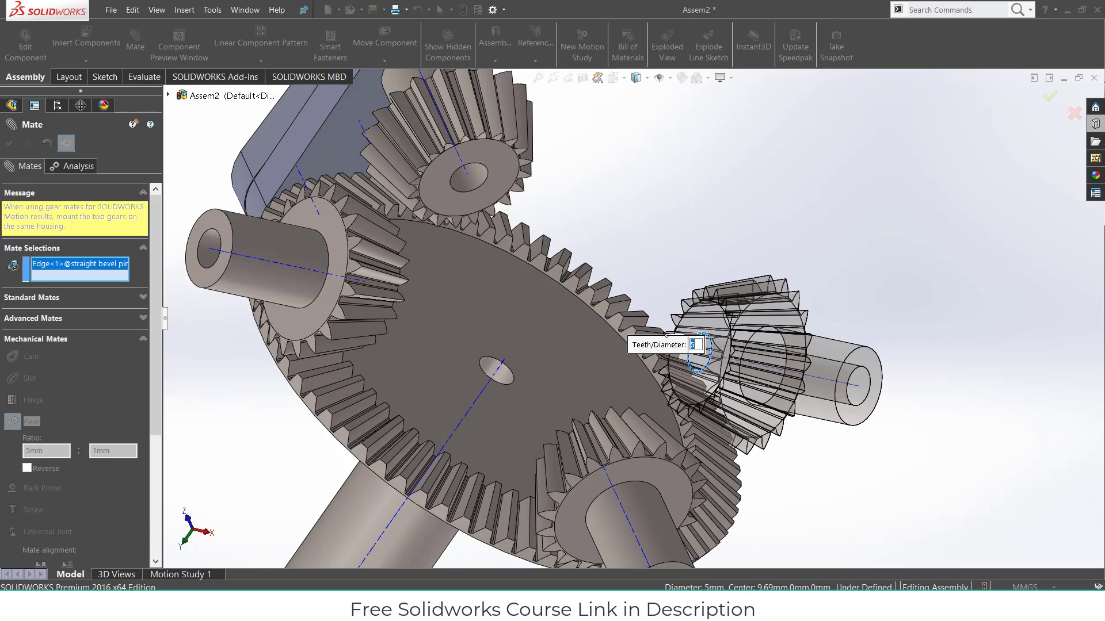
{"action": "type", "text": "20"}
{"action": "key", "text": "Return"}
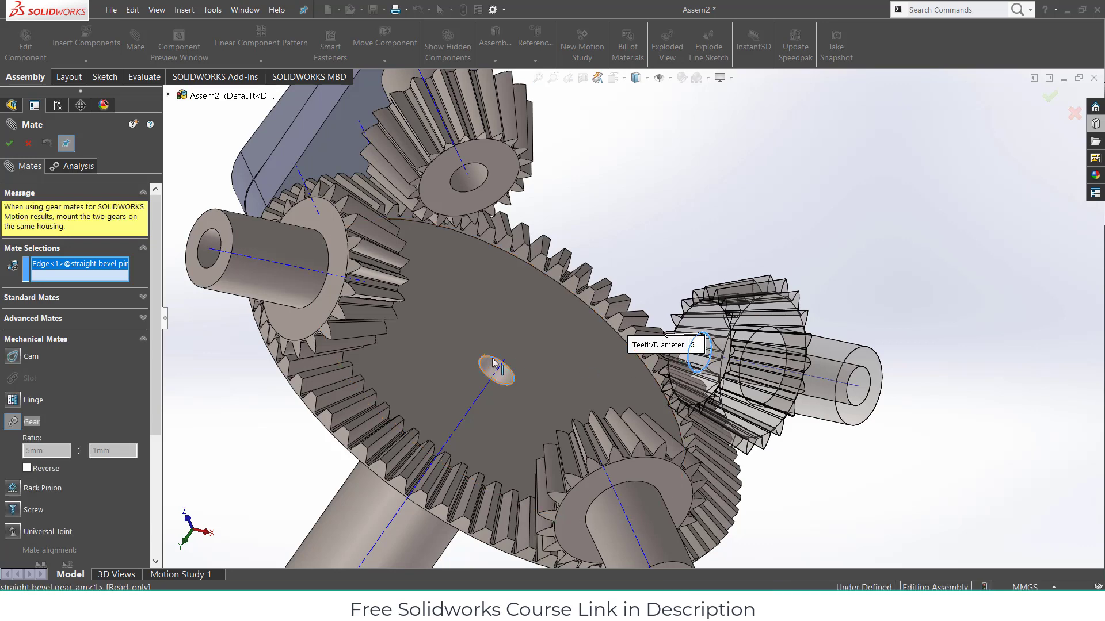
{"action": "left_click", "coordinate": [503, 362]}
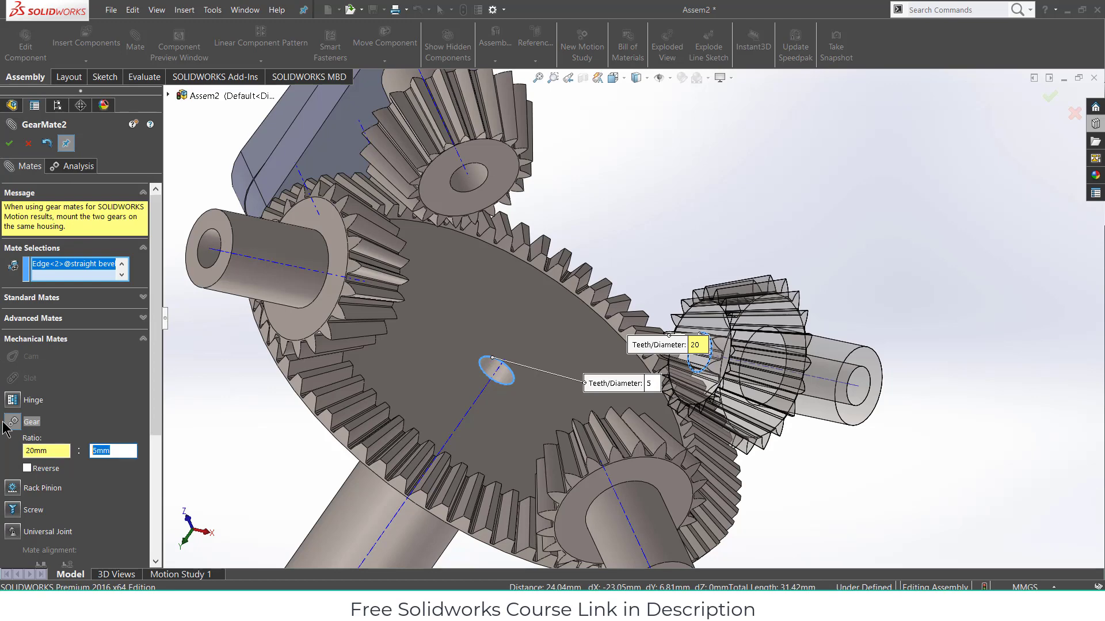
{"action": "key", "text": "Return"}
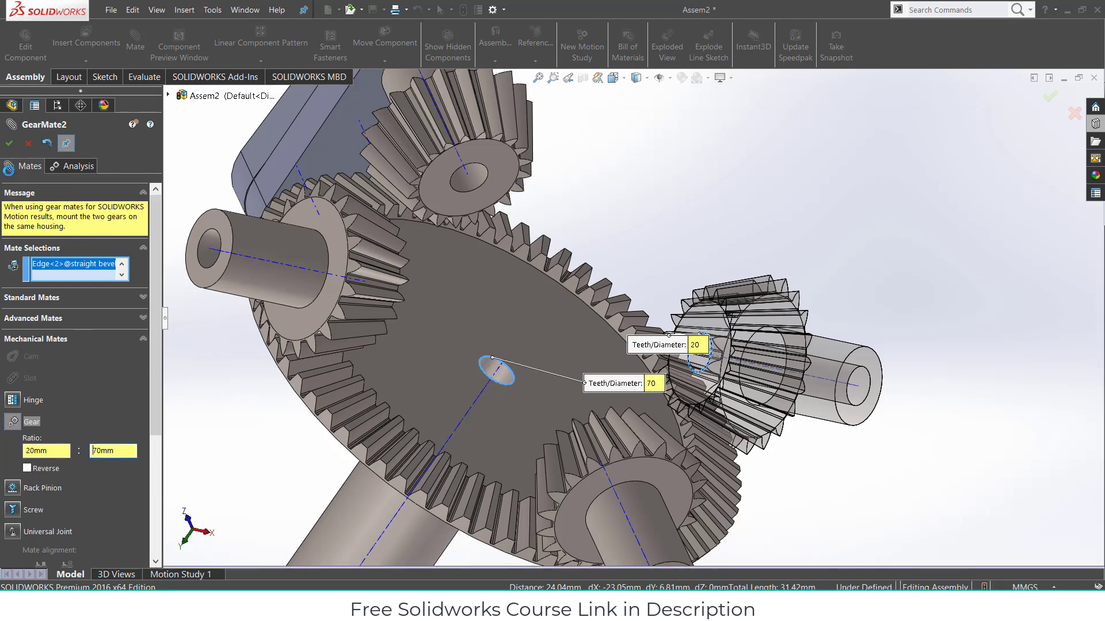
{"action": "left_click", "coordinate": [8, 144]}
{"action": "scroll", "coordinate": [645, 448], "scroll_direction": "up", "scroll_amount": 2}
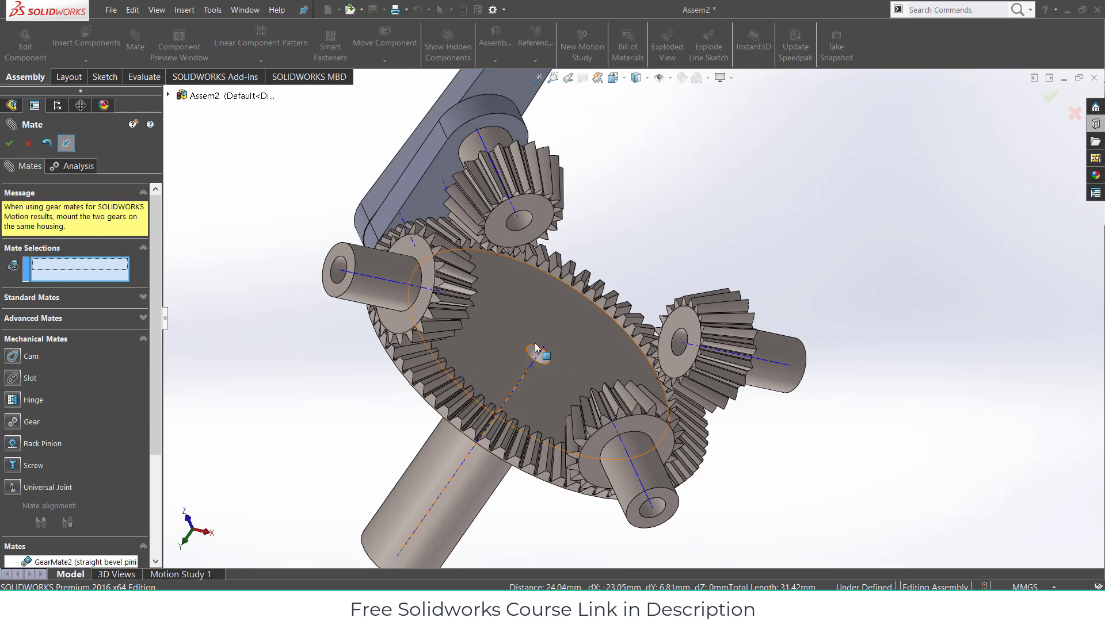
- Gear the lower pinion's end hole edge to the ring gear's hole edge, 20 teeth against 70
{"action": "left_click", "coordinate": [537, 361]}
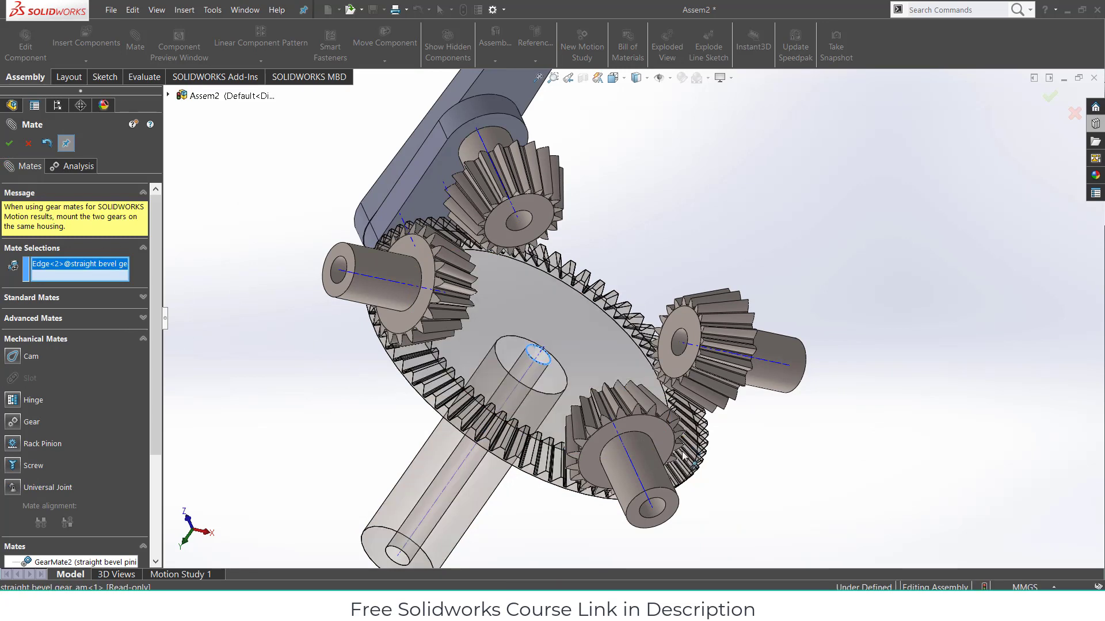
{"action": "left_click", "coordinate": [663, 511]}
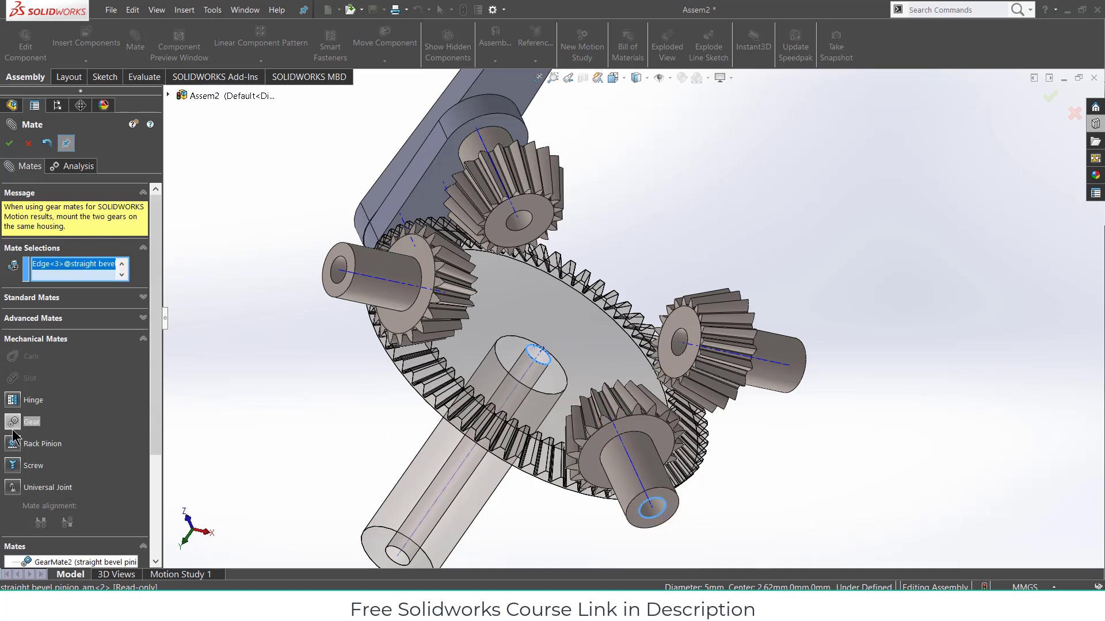
{"action": "left_click", "coordinate": [30, 422]}
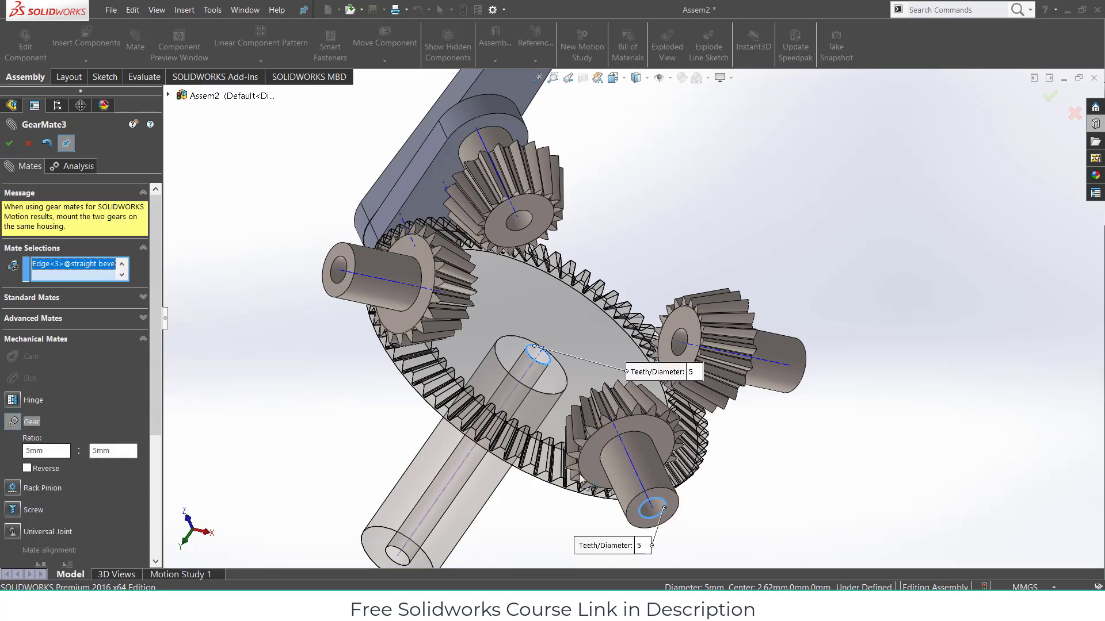
{"action": "left_click", "coordinate": [640, 545]}
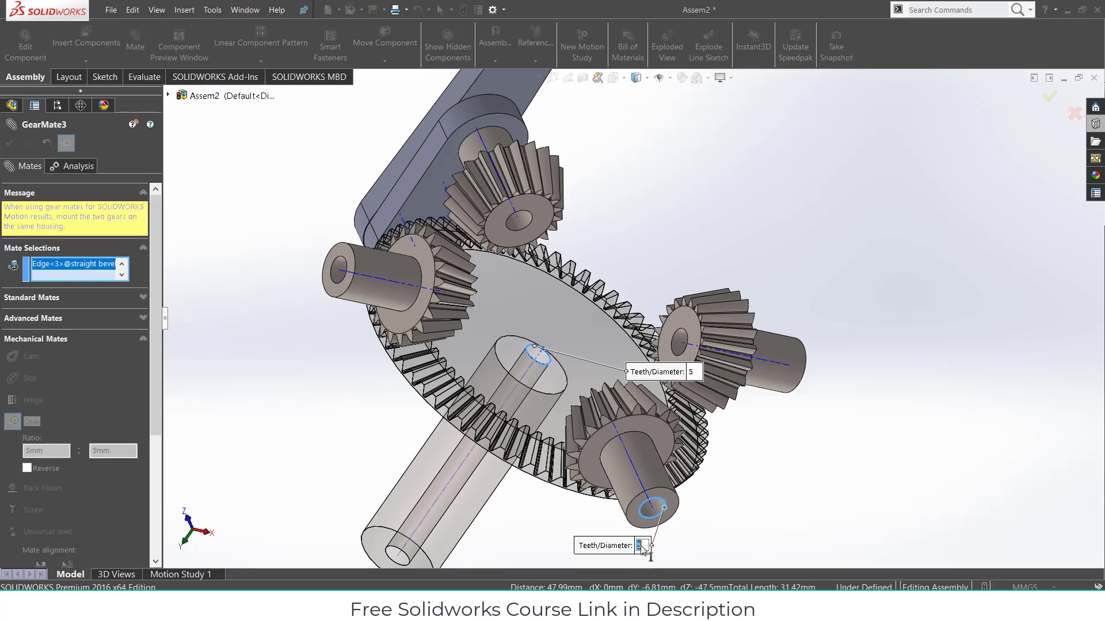
{"action": "type", "text": "20"}
{"action": "key", "text": "Return"}
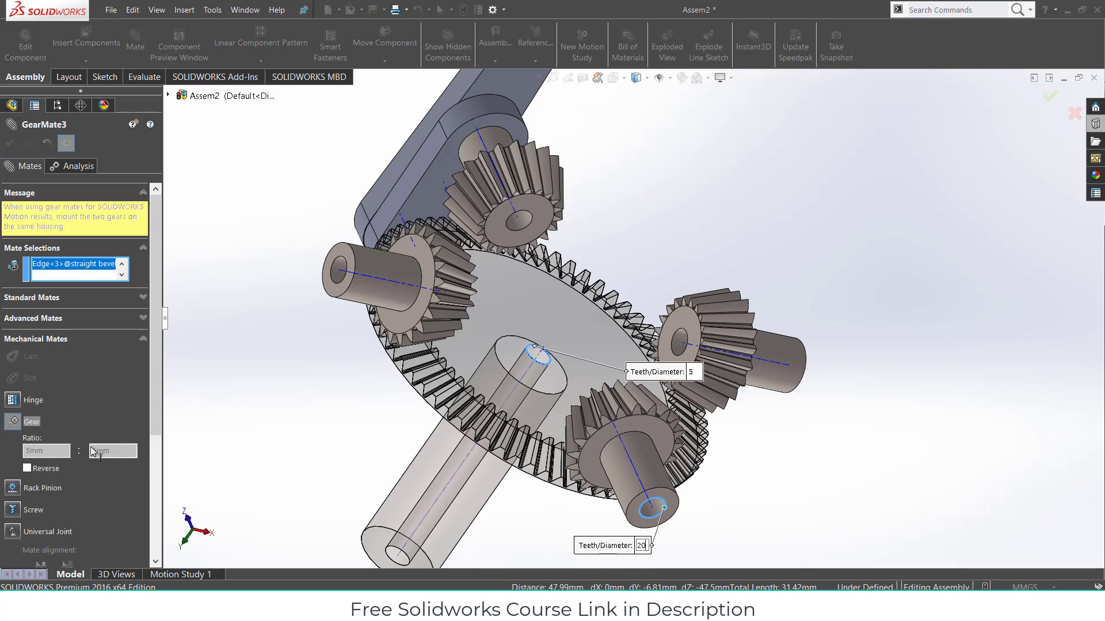
{"action": "double_click", "coordinate": [57, 451]}
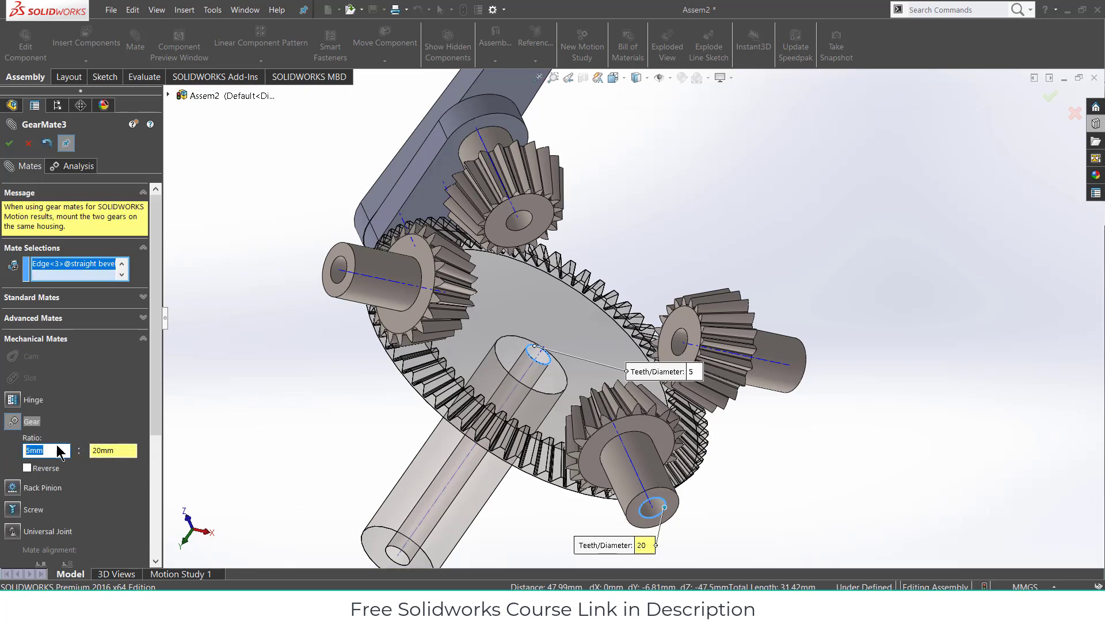
{"action": "key", "text": "Return"}
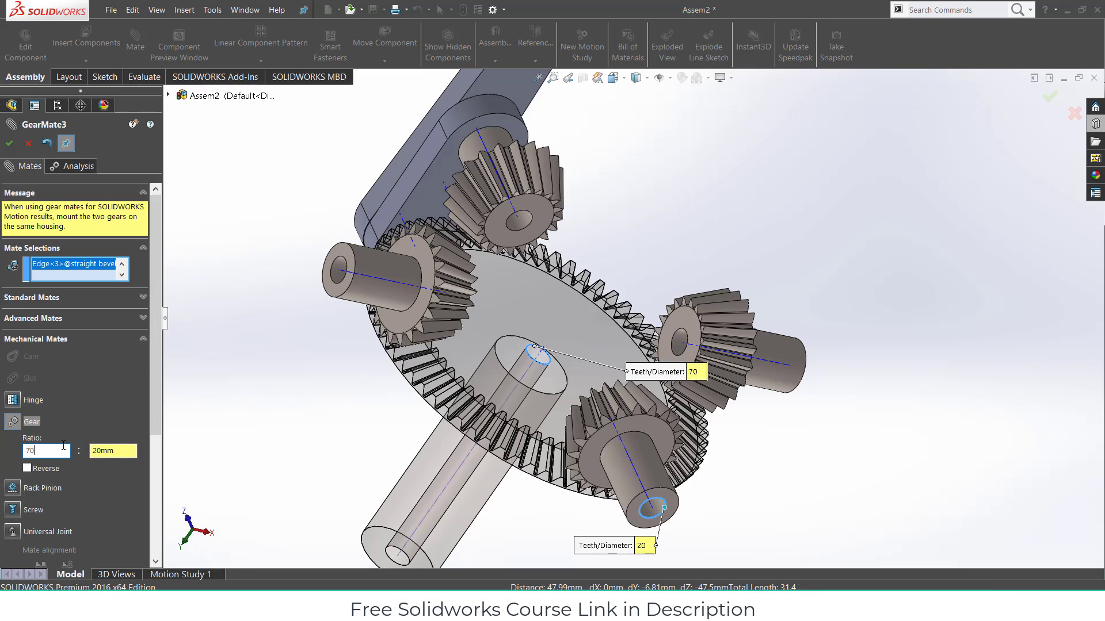
{"action": "left_click", "coordinate": [10, 144]}
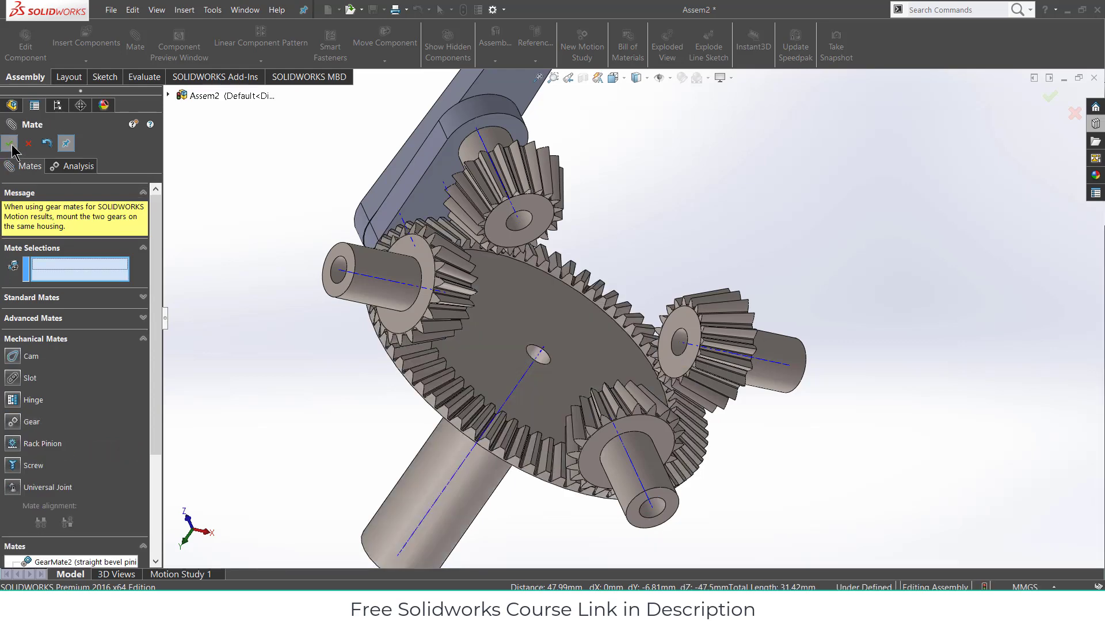
- Create GearMate4 linking the left pinion to the ring gear at 20:70, then close Mate
{"action": "left_click", "coordinate": [337, 264]}
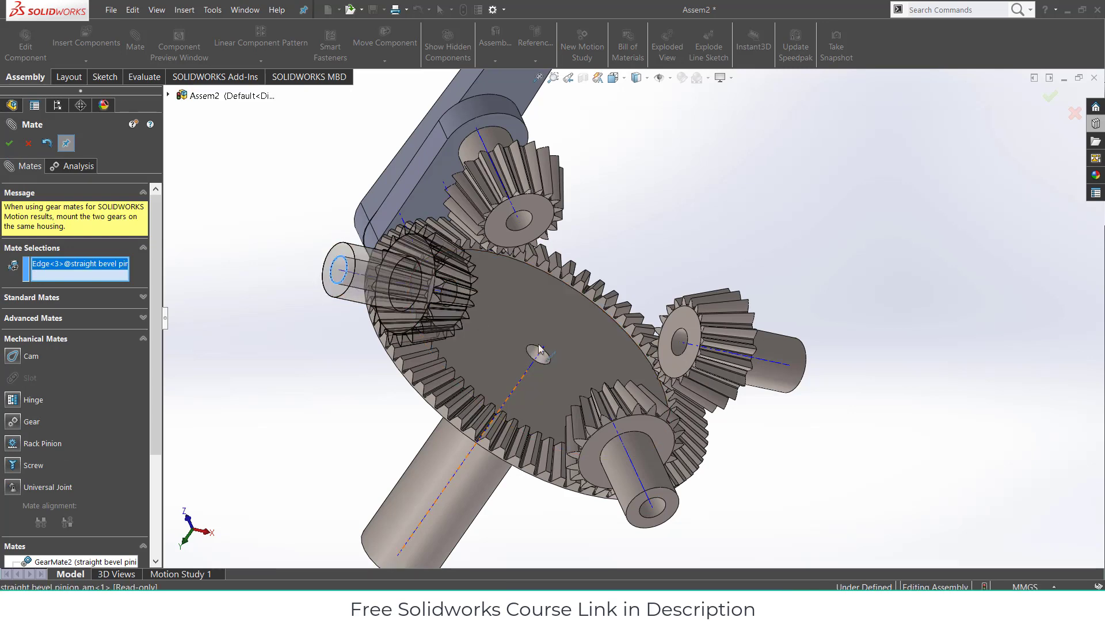
{"action": "left_click", "coordinate": [535, 352]}
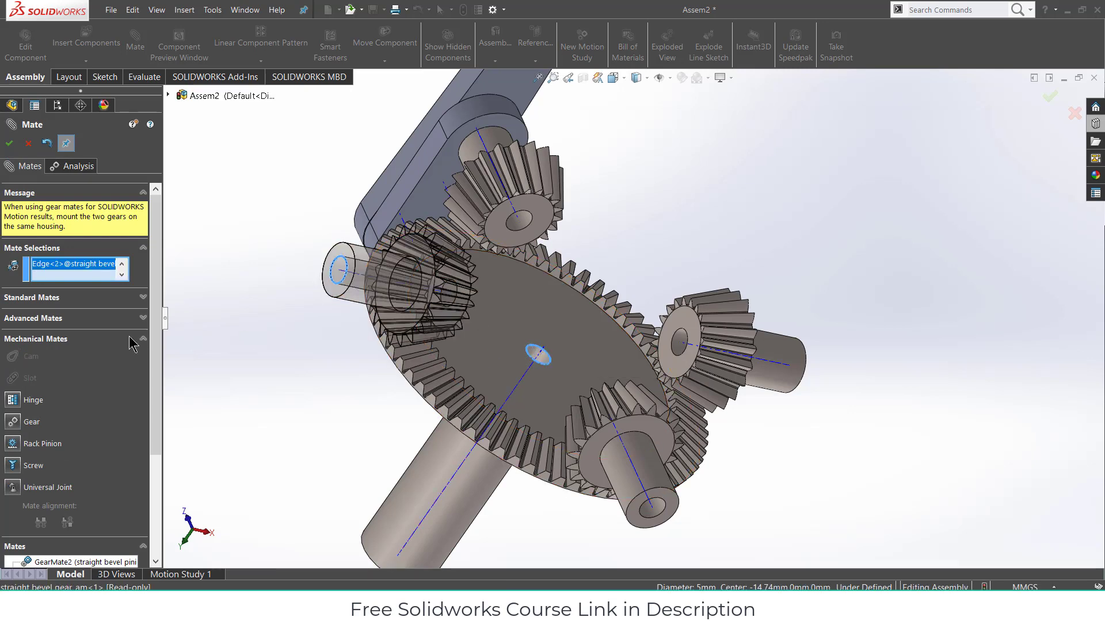
{"action": "left_click", "coordinate": [26, 423]}
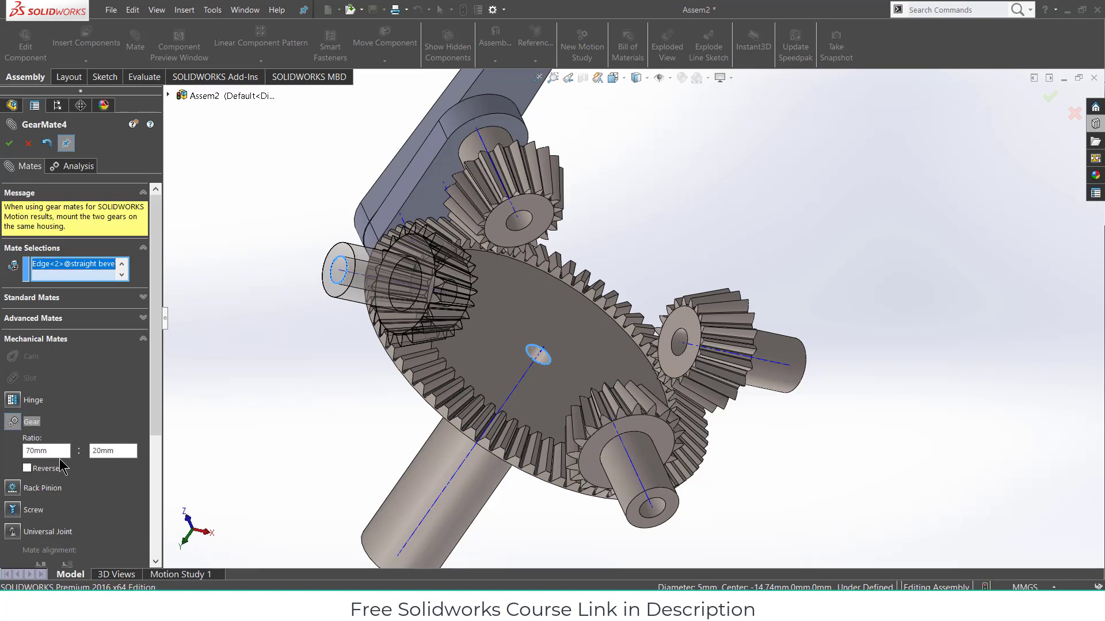
{"action": "left_click", "coordinate": [689, 372]}
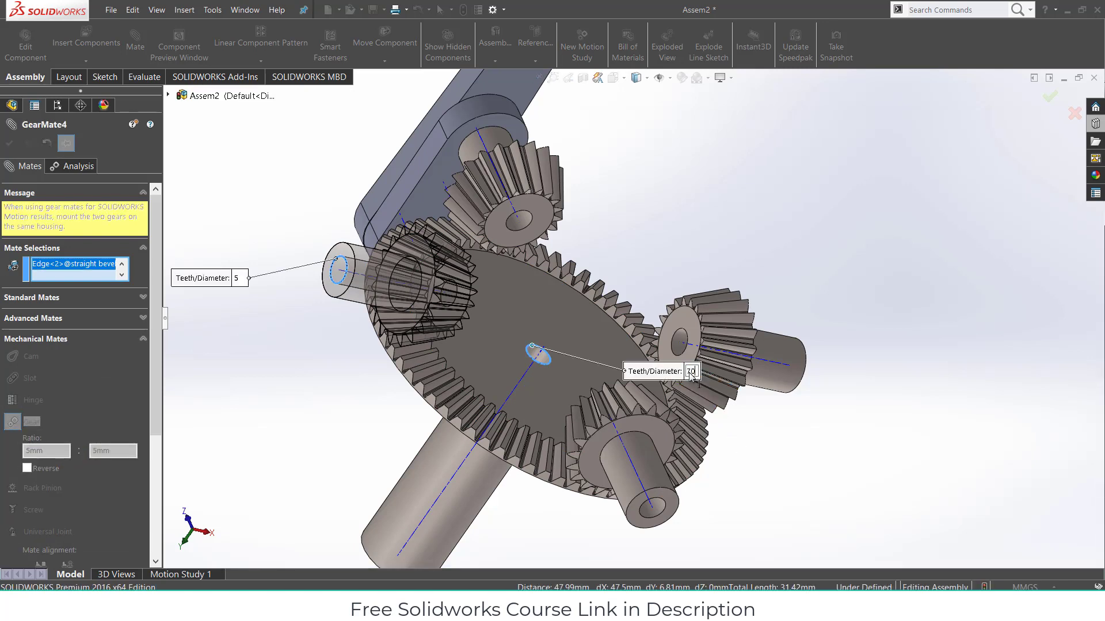
{"action": "key", "text": "Return"}
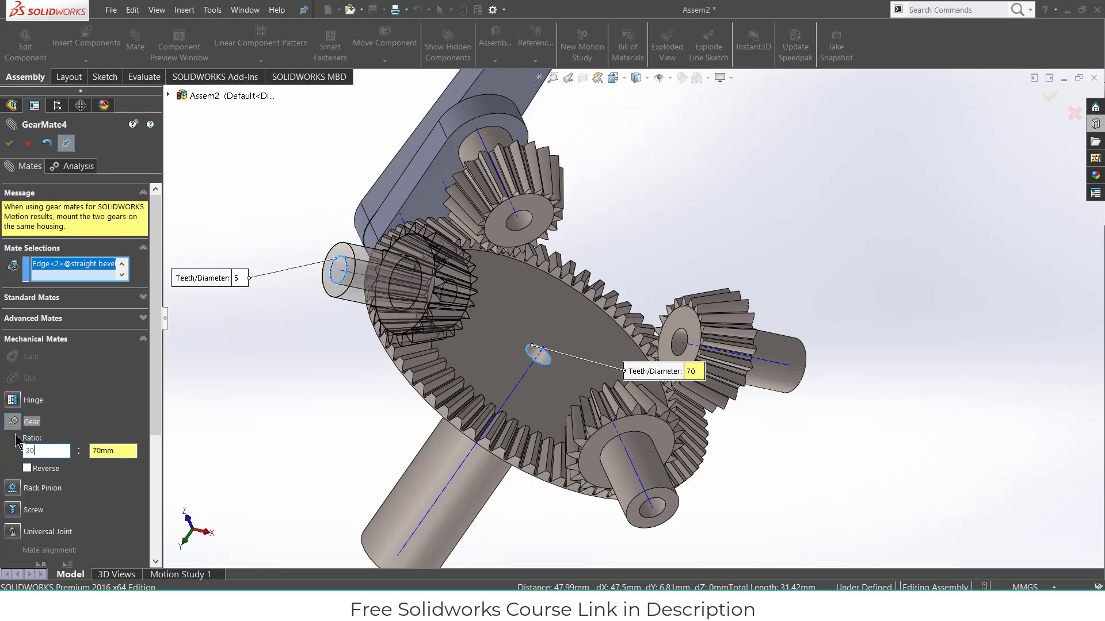
{"action": "type", "text": "20"}
{"action": "key", "text": "Return"}
{"action": "left_click", "coordinate": [9, 144]}
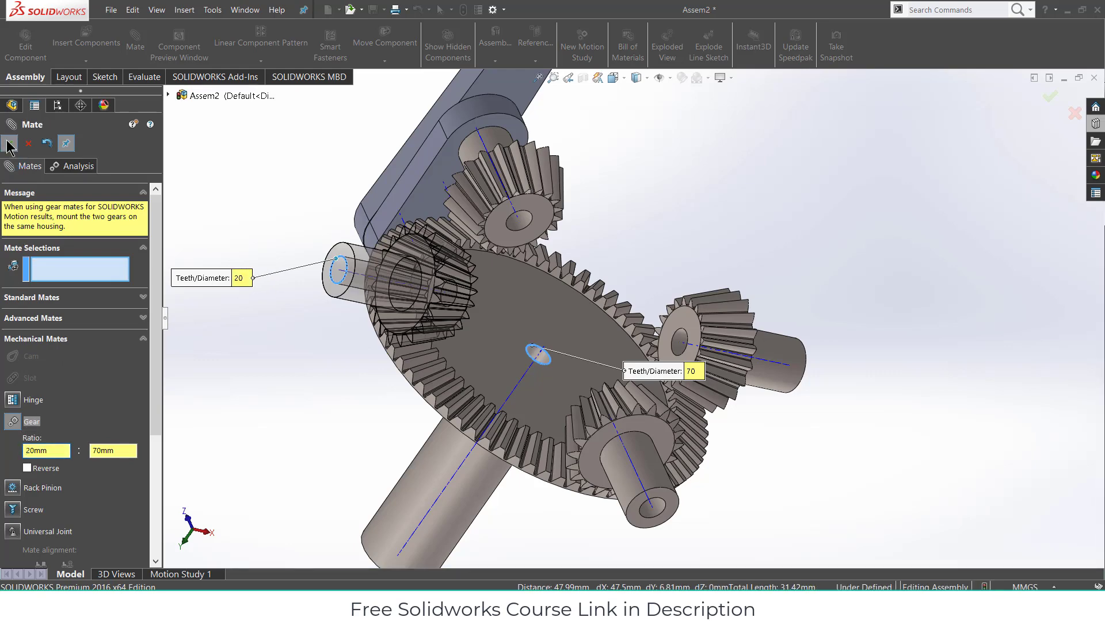
{"action": "left_click", "coordinate": [9, 143]}
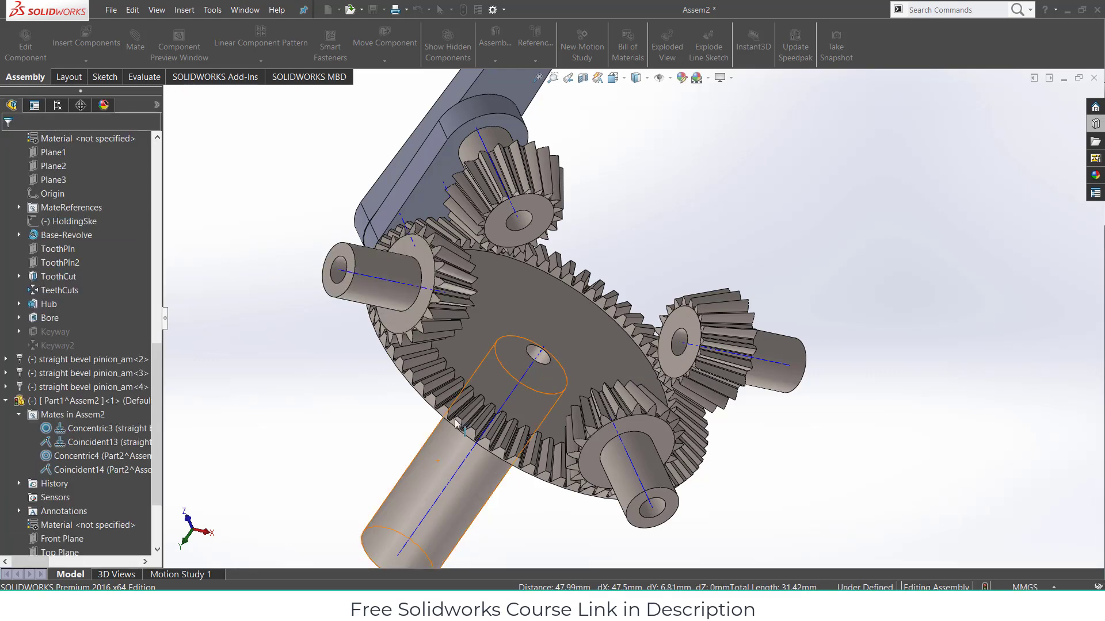
- Rotate the ring gear with Rotate Component to test the gear train
{"action": "left_click", "coordinate": [539, 380]}
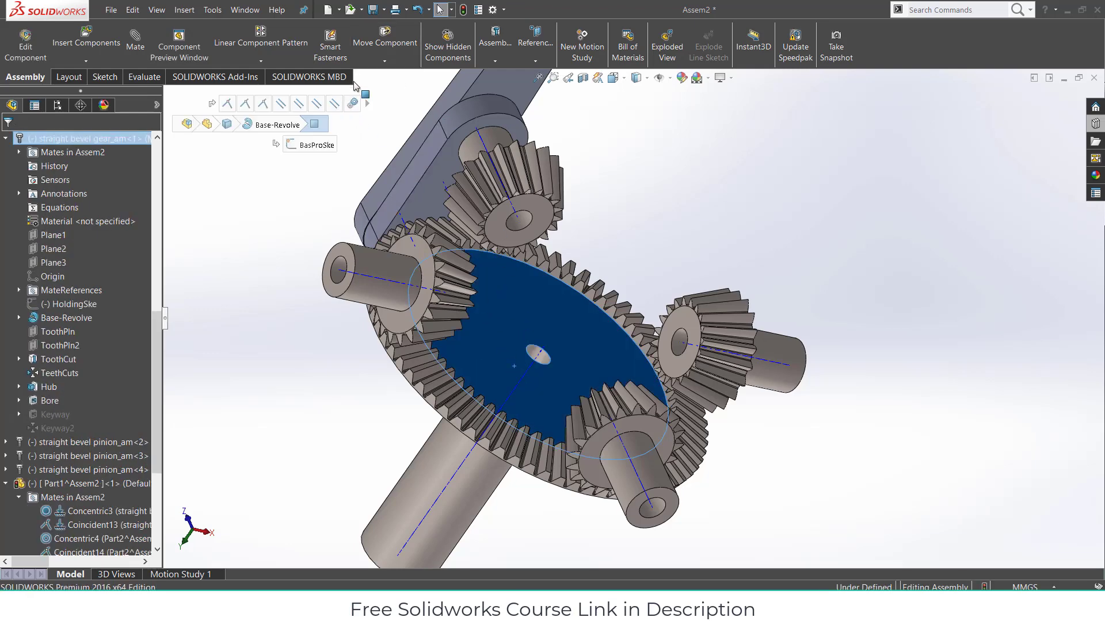
{"action": "left_click", "coordinate": [385, 60]}
{"action": "left_click", "coordinate": [391, 89]}
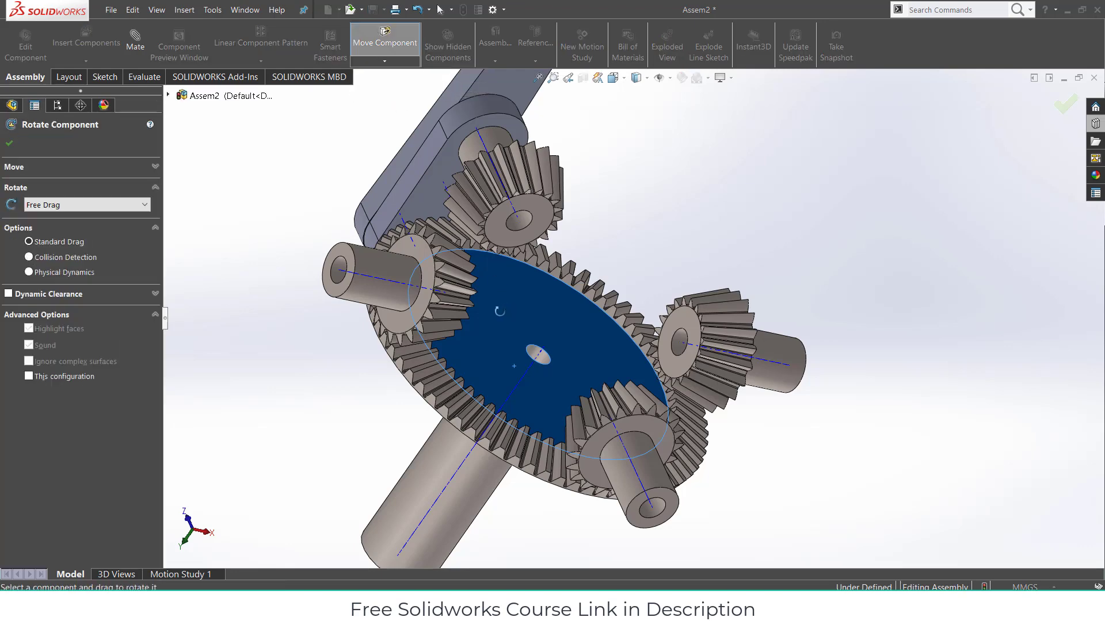
{"action": "left_click_drag", "start_coordinate": [496, 285], "coordinate": [560, 295]}
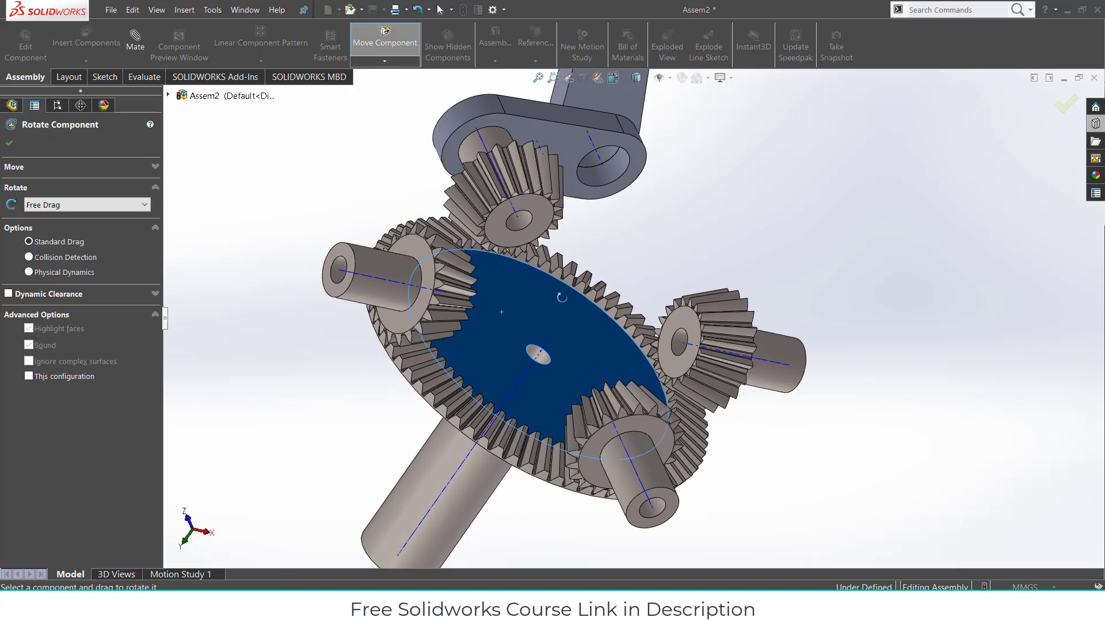
{"action": "scroll", "coordinate": [561, 296], "scroll_direction": "up", "scroll_amount": 6}
{"action": "middle_click_drag", "start_coordinate": [561, 296], "coordinate": [463, 244]}
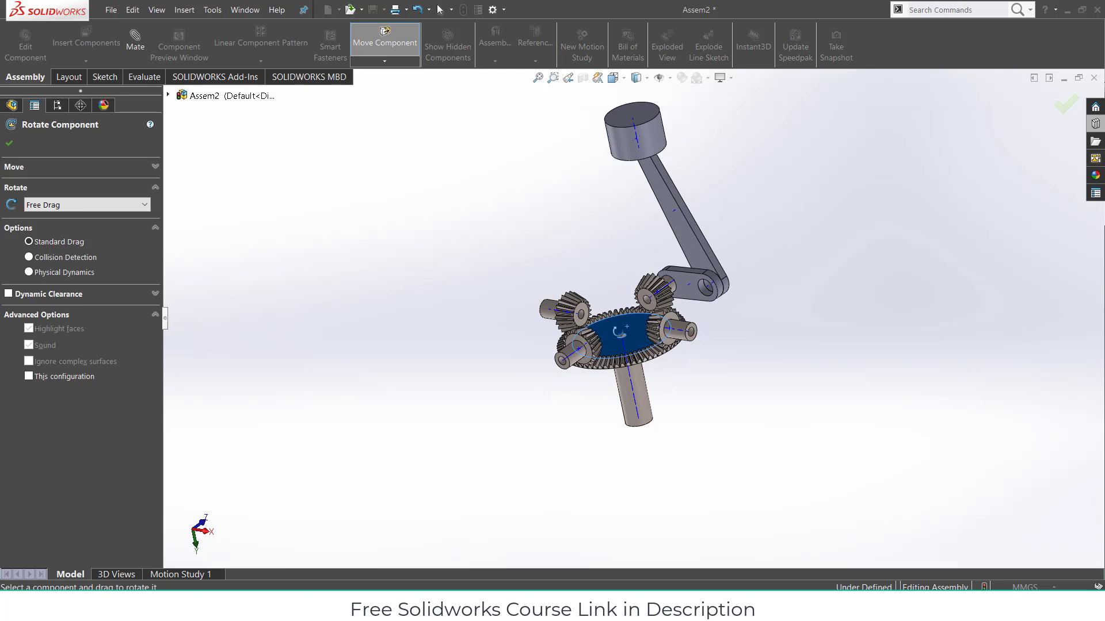
- Keep turning the gears and orbiting to check the crank swings upright with them
{"action": "left_click_drag", "start_coordinate": [618, 332], "coordinate": [609, 282]}
{"action": "left_click_drag", "start_coordinate": [666, 226], "coordinate": [714, 222]}
{"action": "middle_click_drag", "start_coordinate": [714, 222], "coordinate": [696, 288]}
{"action": "scroll", "coordinate": [700, 272], "scroll_direction": "down", "scroll_amount": 3}
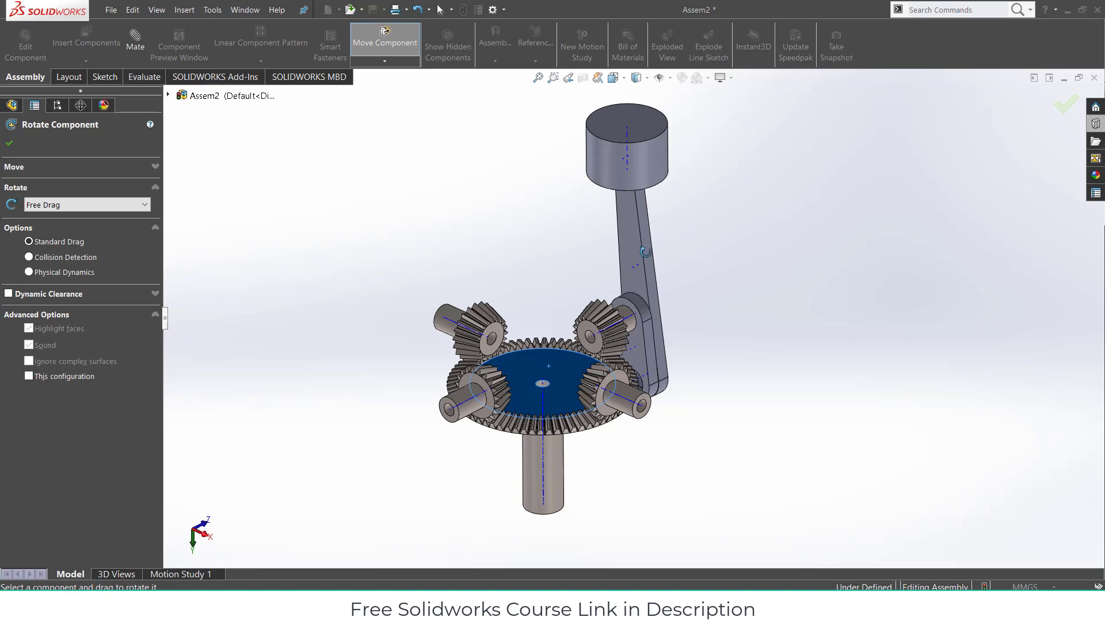
{"action": "middle_click_drag", "start_coordinate": [651, 243], "coordinate": [650, 338]}
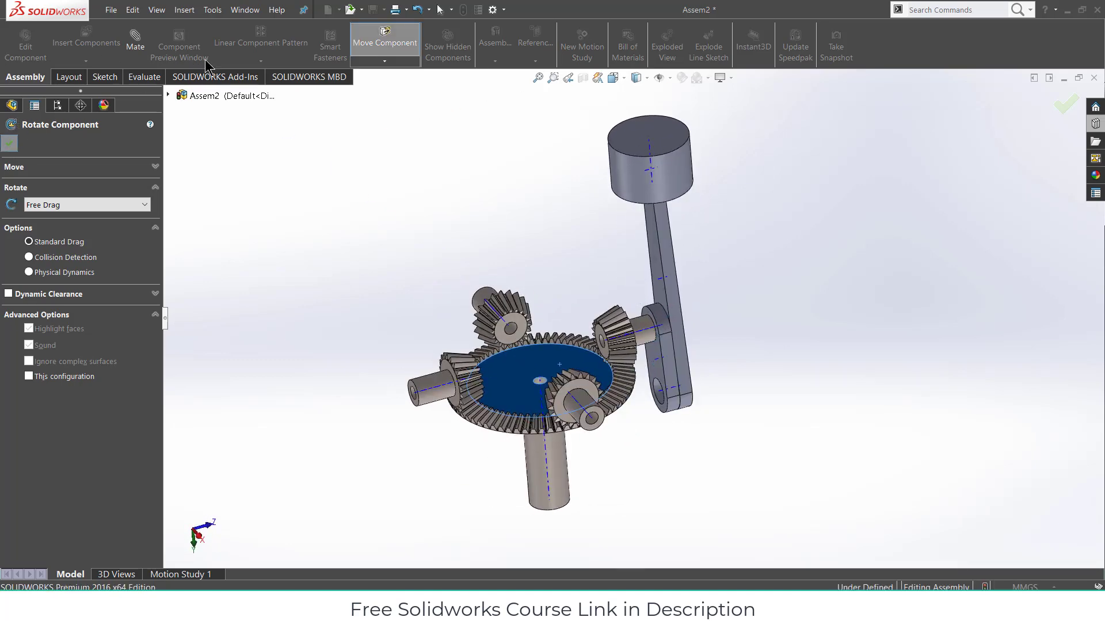
{"action": "key", "text": "Escape"}
{"action": "left_click", "coordinate": [263, 61]}
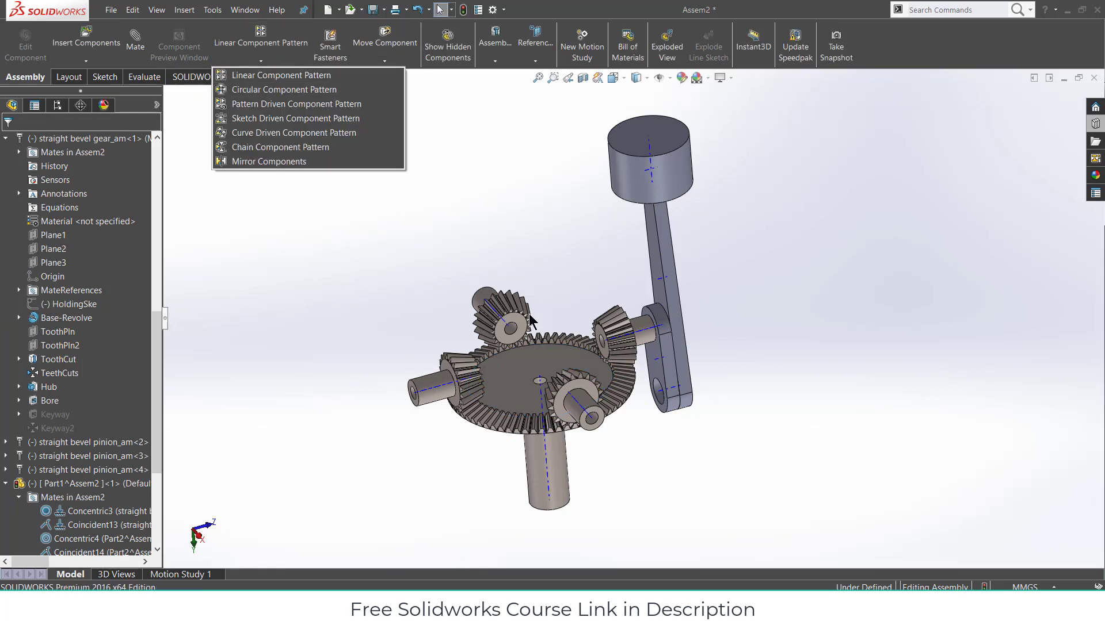
- Circular-pattern Part1, Part2 and Part3 into 4 instances over 360° around the gear shaft face
{"action": "left_click", "coordinate": [846, 443]}
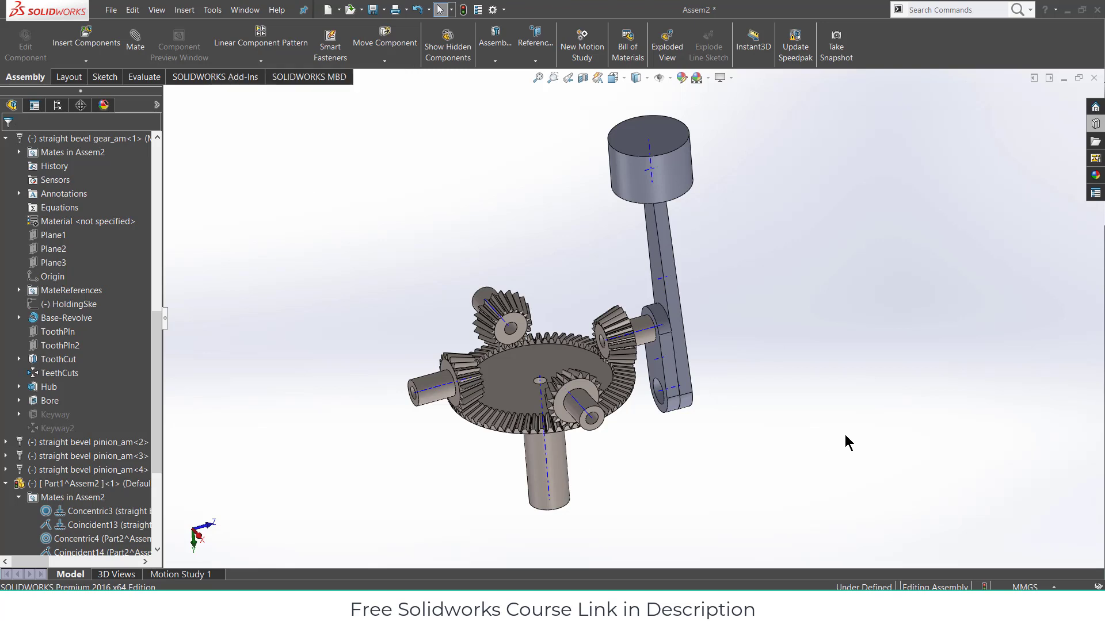
{"action": "left_click", "coordinate": [260, 61]}
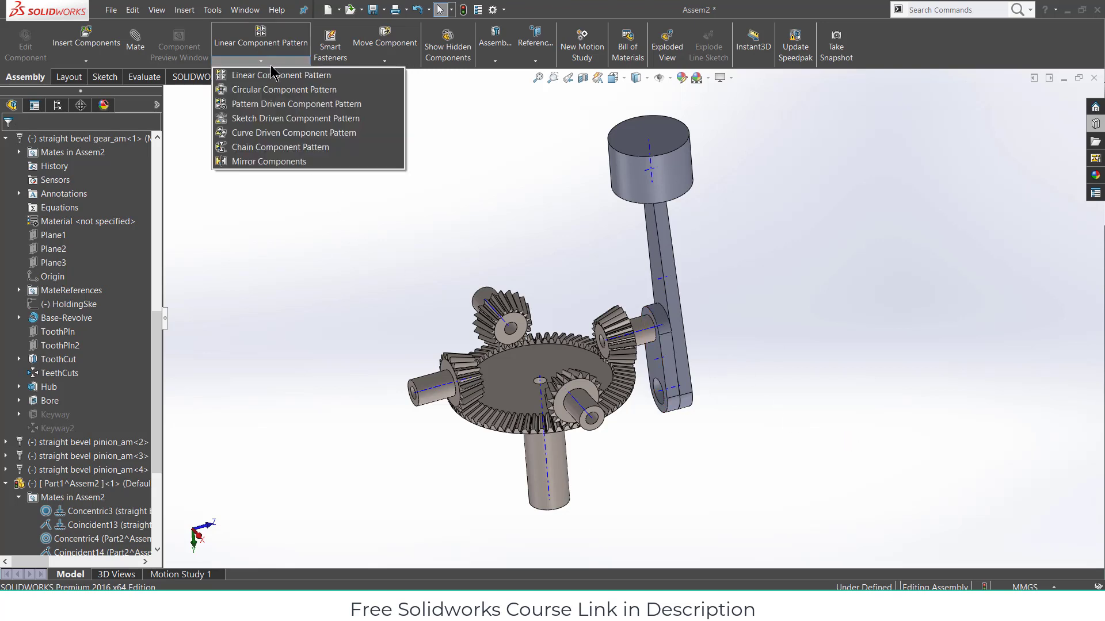
{"action": "left_click", "coordinate": [270, 90]}
{"action": "left_click", "coordinate": [85, 186]}
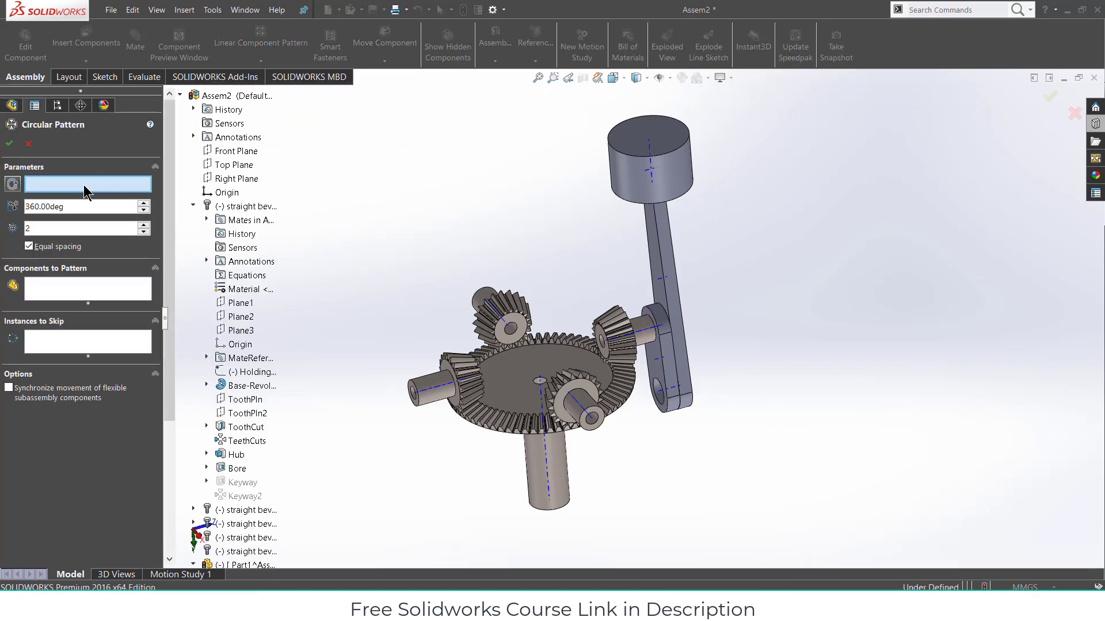
{"action": "left_click", "coordinate": [550, 478]}
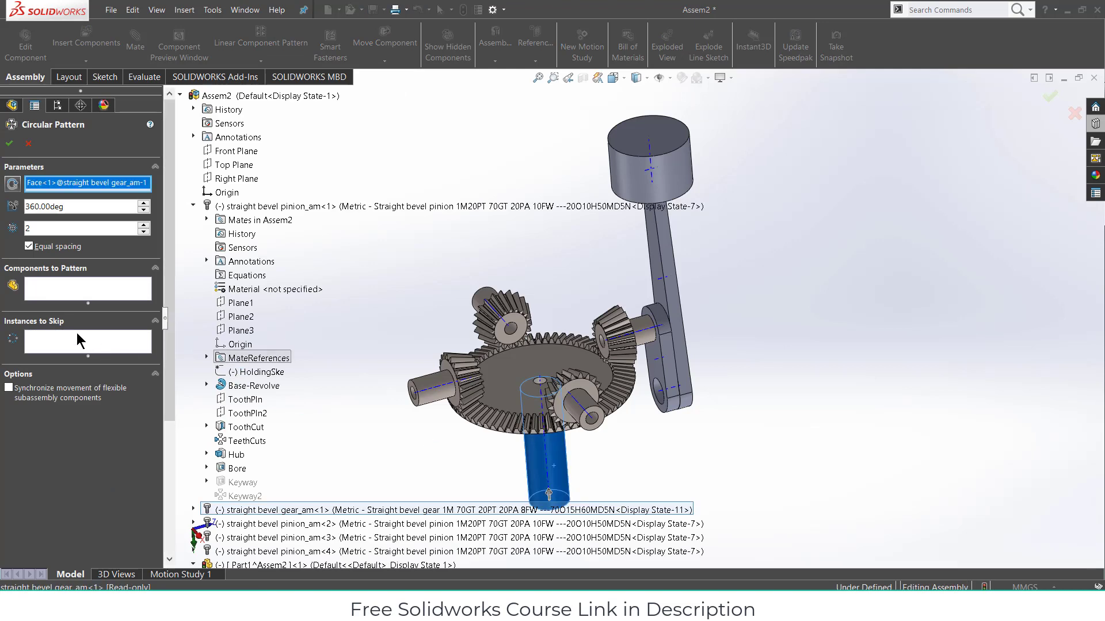
{"action": "left_click", "coordinate": [65, 298]}
{"action": "left_click", "coordinate": [670, 309]}
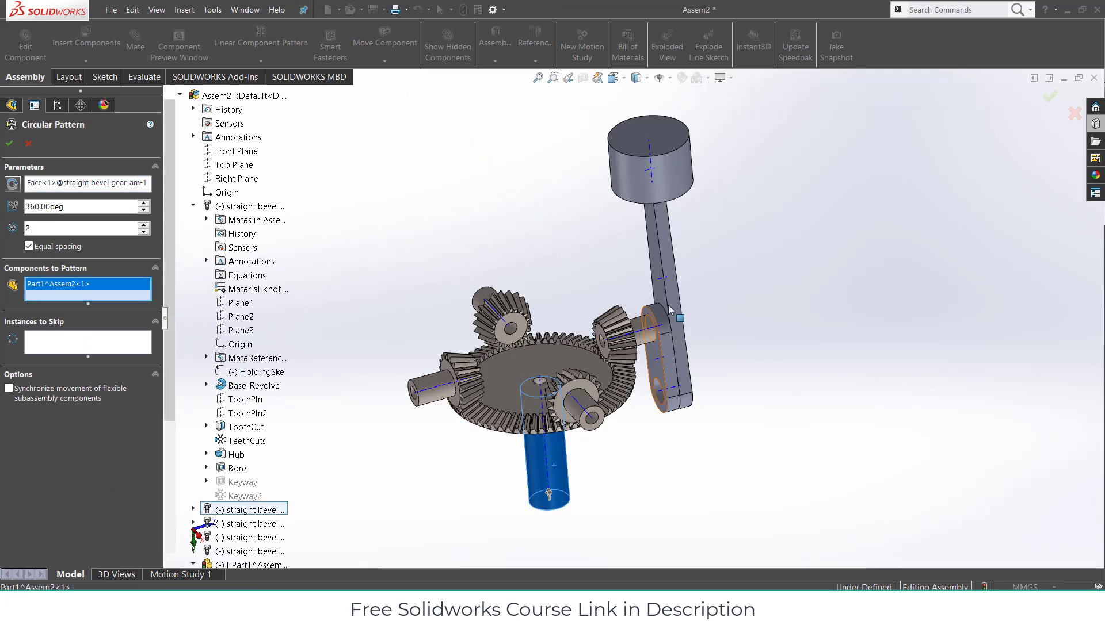
{"action": "left_click", "coordinate": [670, 286]}
{"action": "left_click", "coordinate": [652, 188]}
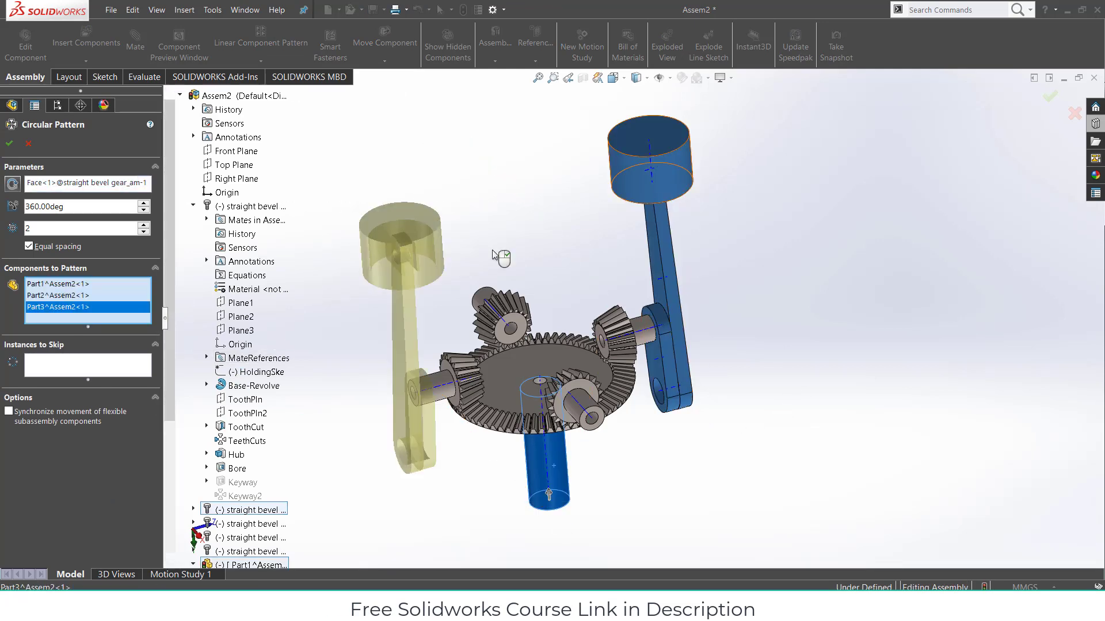
{"action": "left_click", "coordinate": [144, 225]}
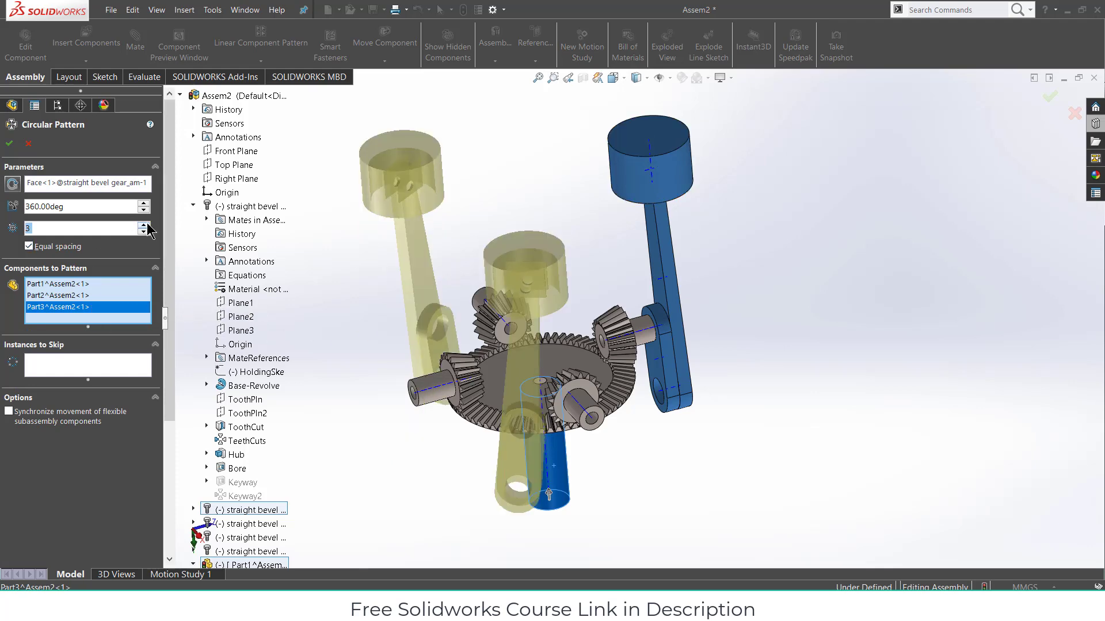
{"action": "left_click", "coordinate": [144, 225]}
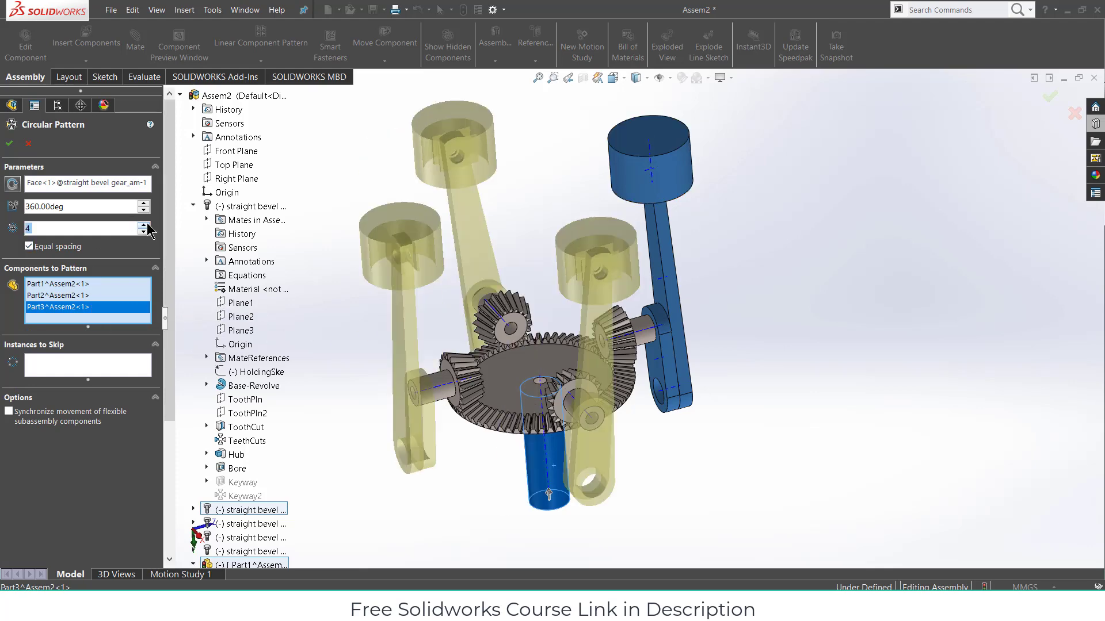
{"action": "left_click", "coordinate": [10, 145]}
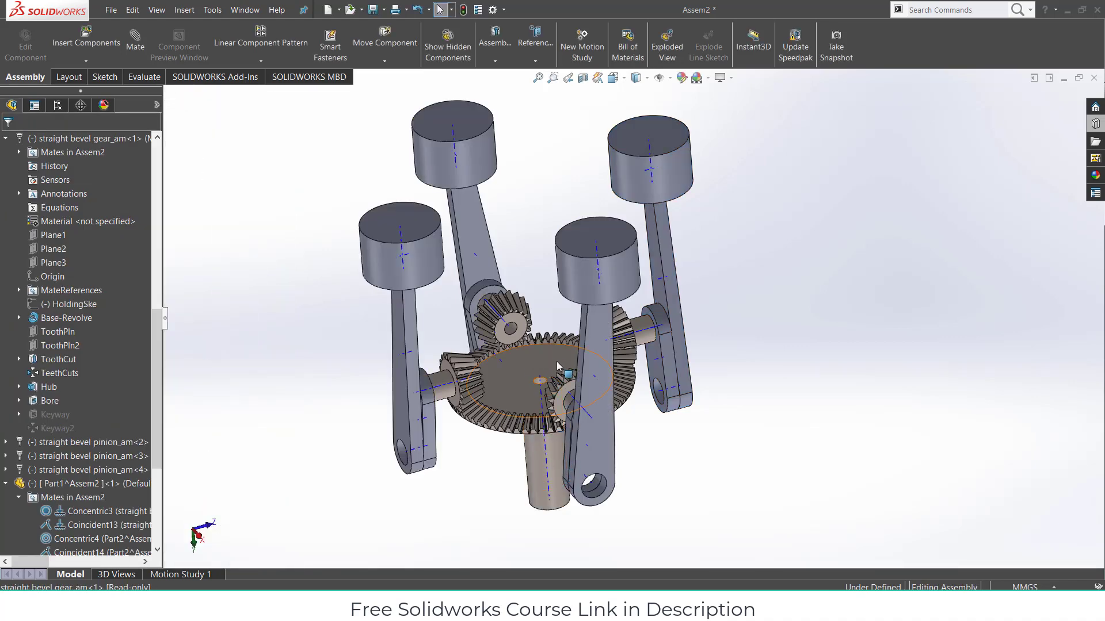
{"action": "left_click", "coordinate": [385, 61]}
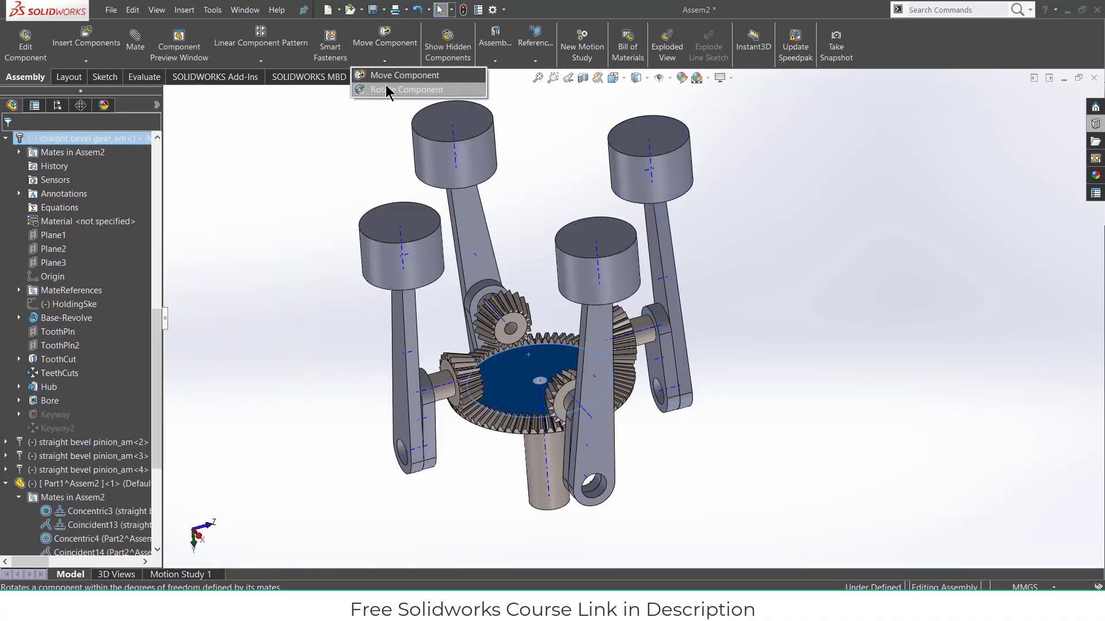
{"action": "left_click", "coordinate": [392, 88]}
{"action": "left_click_drag", "start_coordinate": [508, 363], "coordinate": [556, 345]}
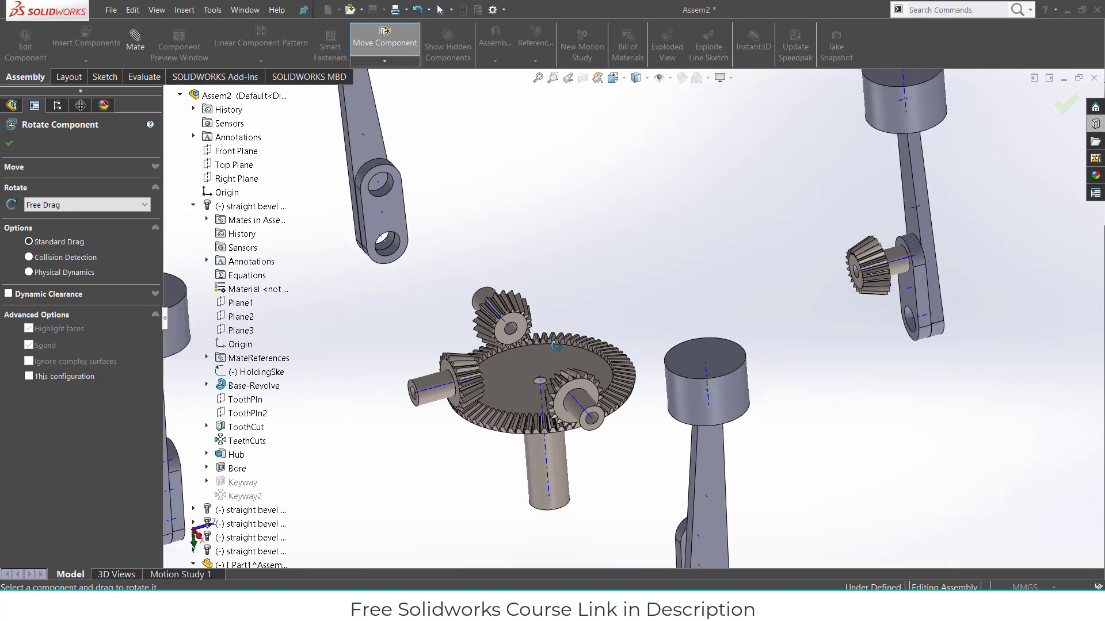
{"action": "left_click", "coordinate": [18, 147]}
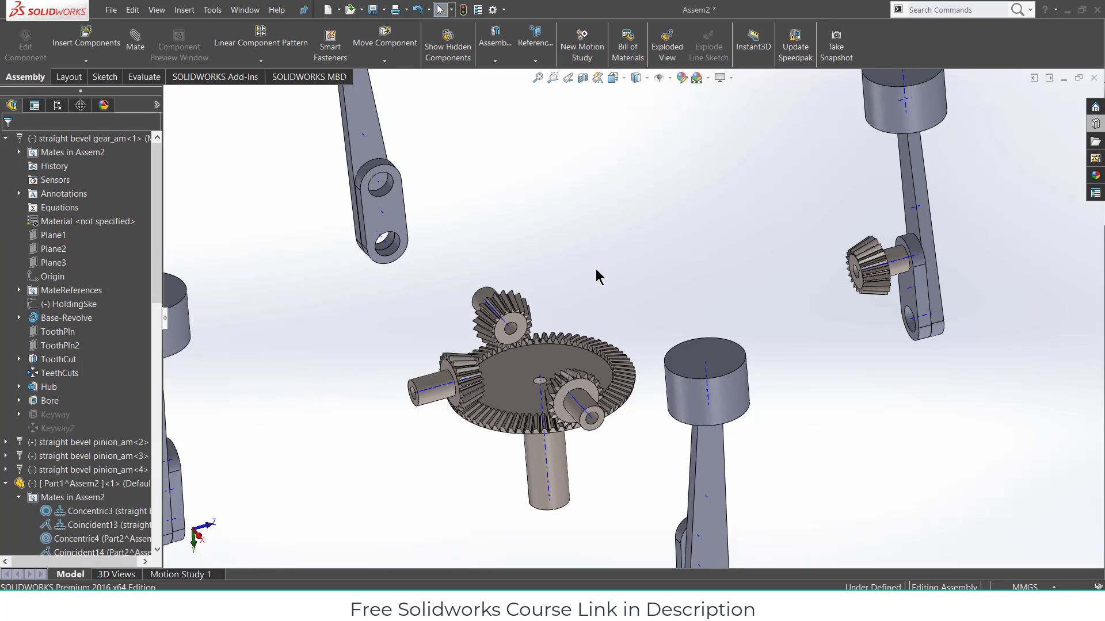
{"action": "key", "text": "ctrl+z"}
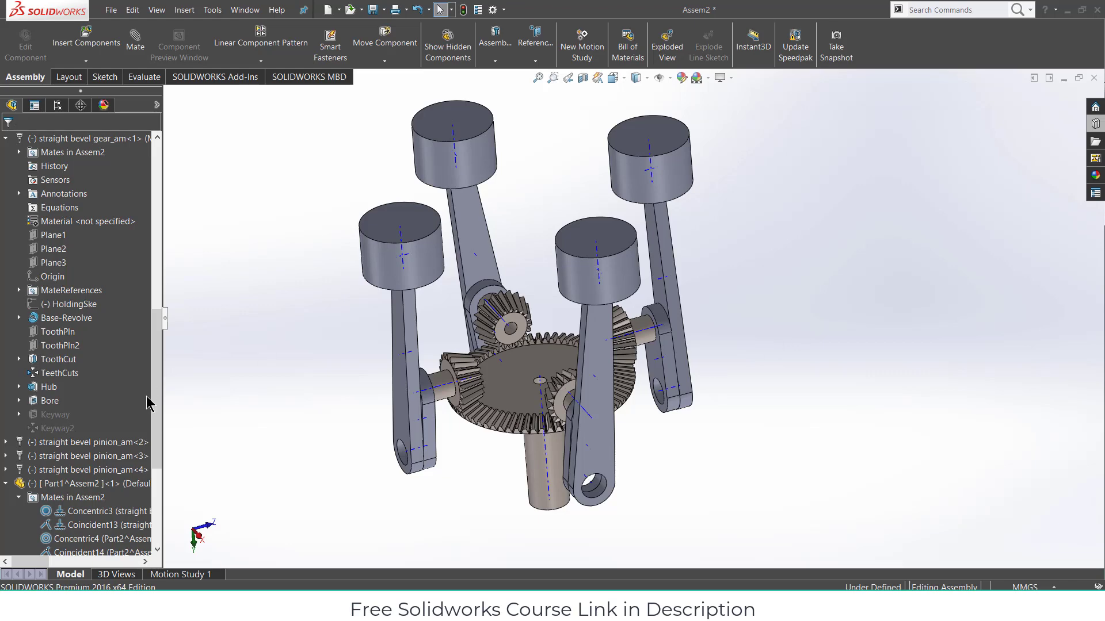
{"action": "scroll", "coordinate": [129, 442], "scroll_direction": "down", "scroll_amount": 5}
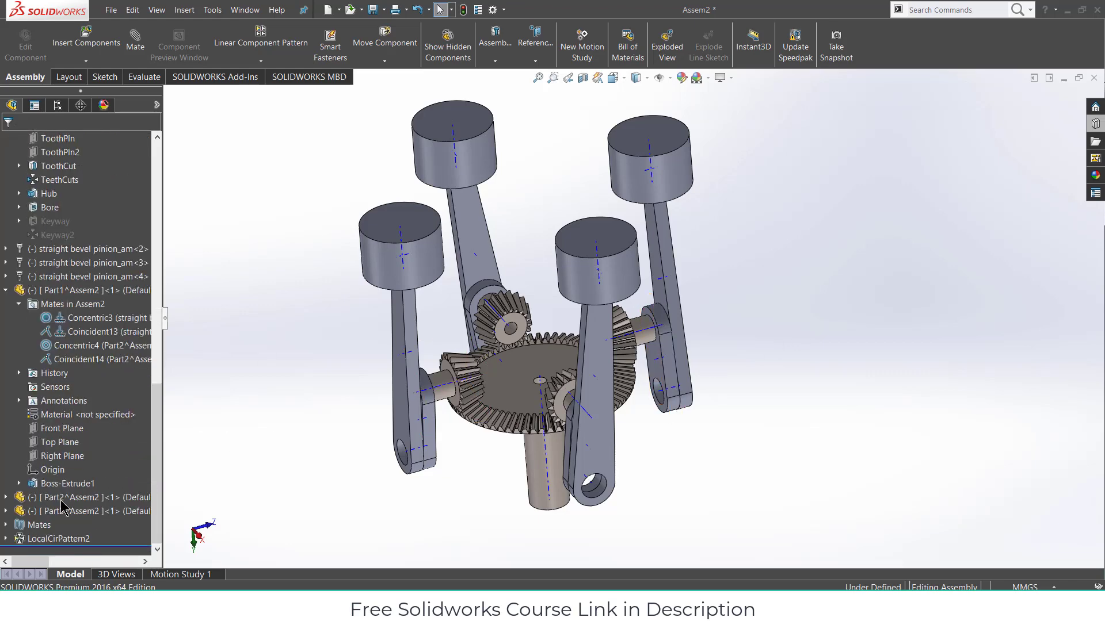
- Delete the circular pattern of pistons, leaving a single piston, rod and crank set
{"action": "right_click", "coordinate": [34, 538]}
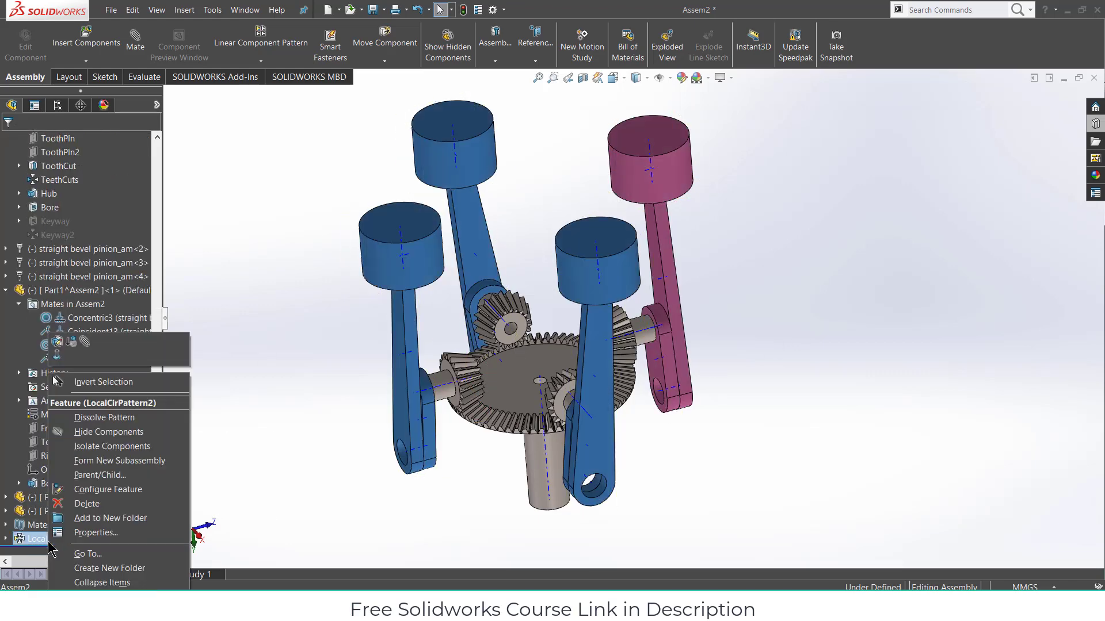
{"action": "left_click", "coordinate": [77, 505]}
{"action": "left_click", "coordinate": [643, 231]}
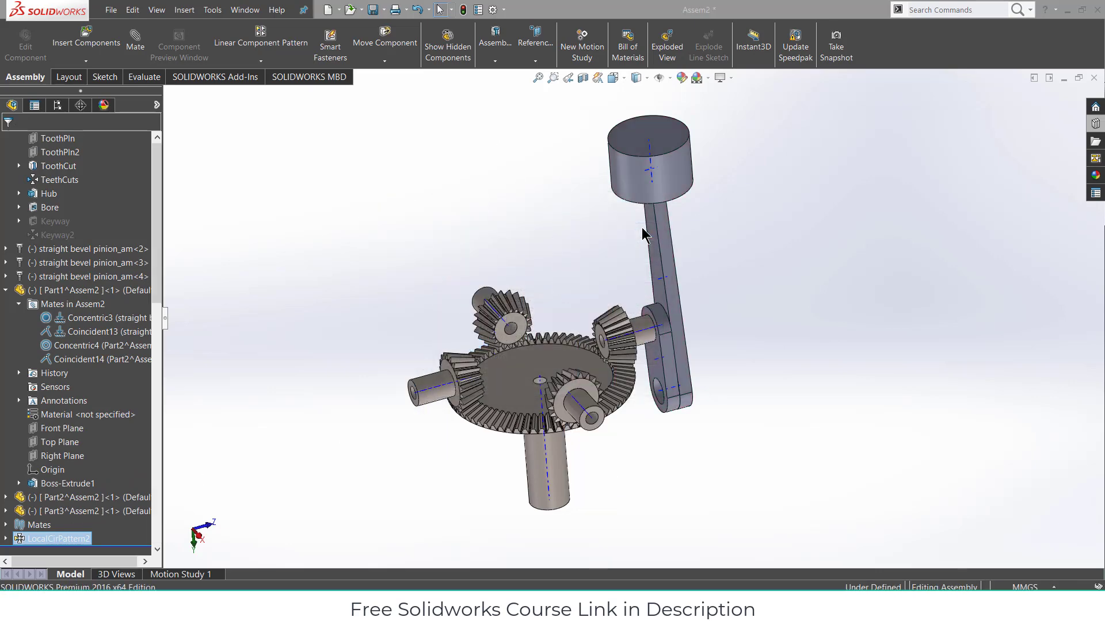
- Rotate the ring gear with Rotate Component so the crank arm swings to a new position
{"action": "middle_click_drag", "start_coordinate": [553, 353], "coordinate": [576, 365]}
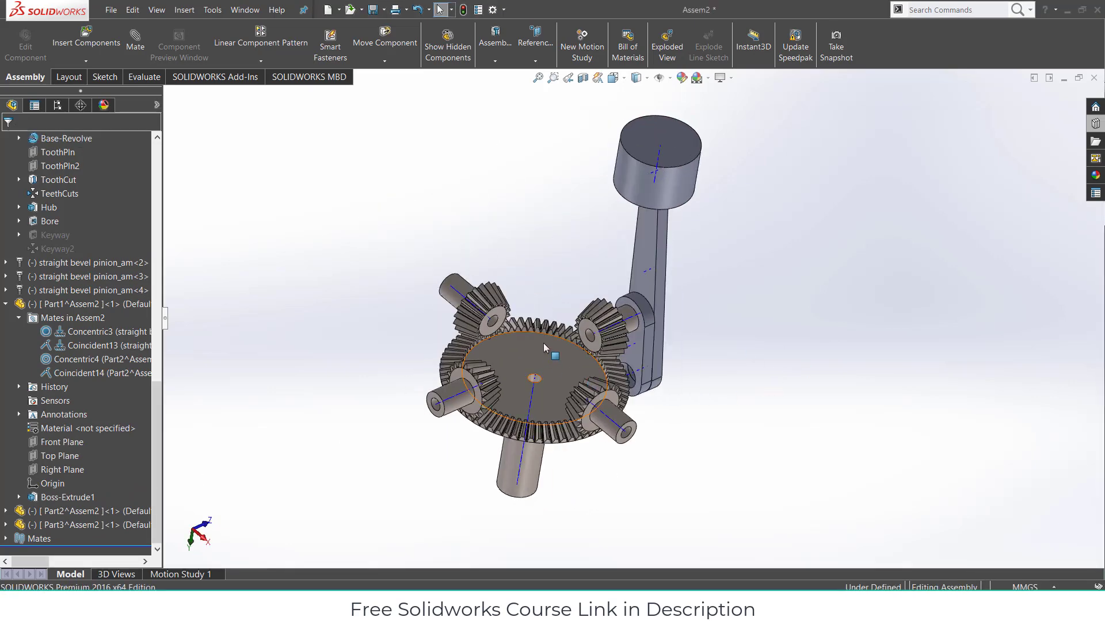
{"action": "left_click", "coordinate": [493, 375]}
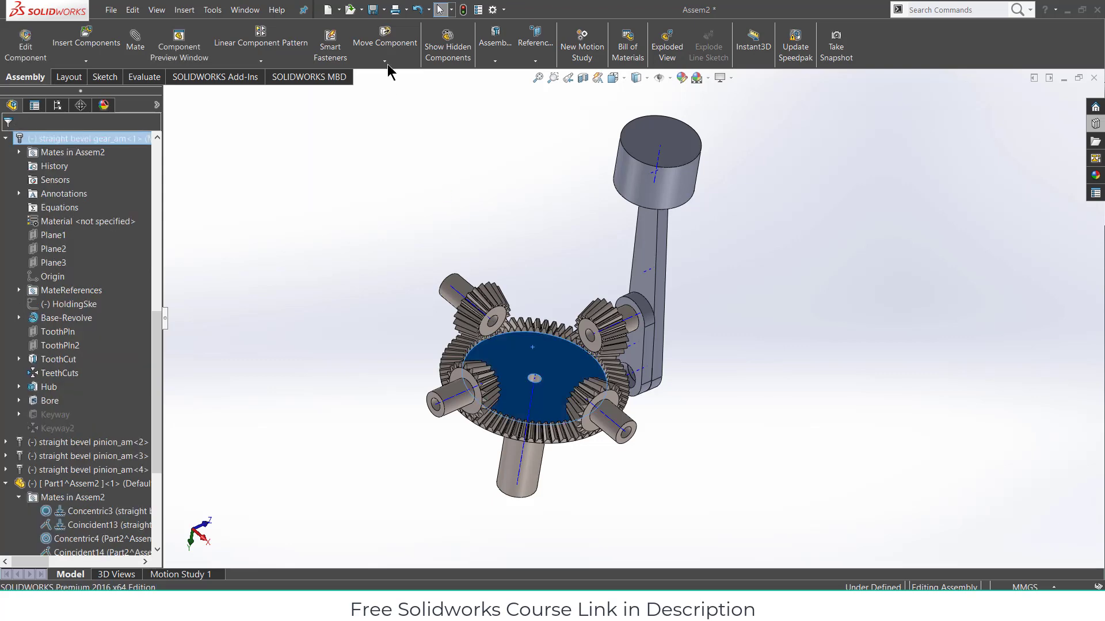
{"action": "left_click", "coordinate": [384, 60]}
{"action": "left_click", "coordinate": [392, 91]}
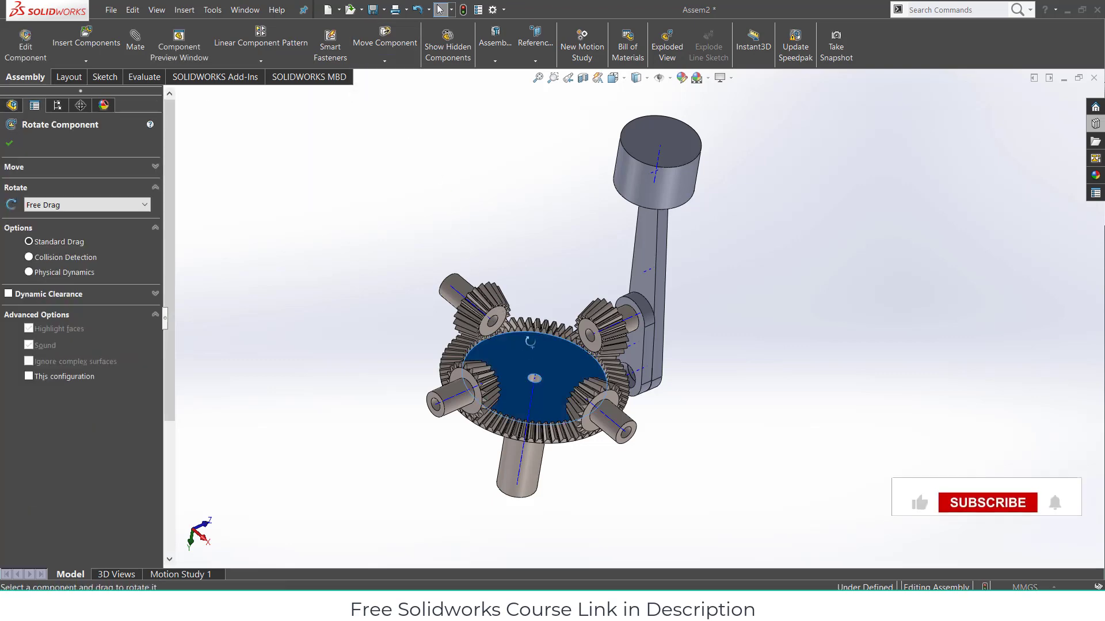
{"action": "mouse_move", "coordinate": [553, 357]}
{"action": "left_mouse_down"}
{"action": "mouse_move", "coordinate": [518, 424]}
{"action": "mouse_move", "coordinate": [546, 429]}
{"action": "mouse_move", "coordinate": [581, 402]}
{"action": "mouse_move", "coordinate": [587, 368]}
{"action": "mouse_move", "coordinate": [569, 350]}
{"action": "left_mouse_up"}
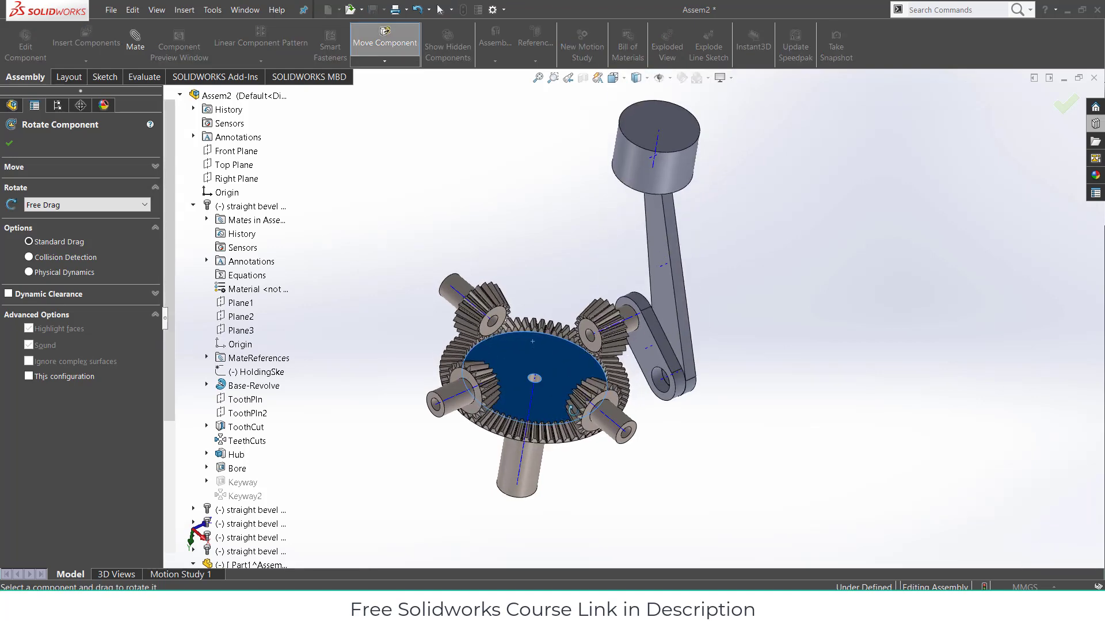
{"action": "left_click", "coordinate": [9, 145]}
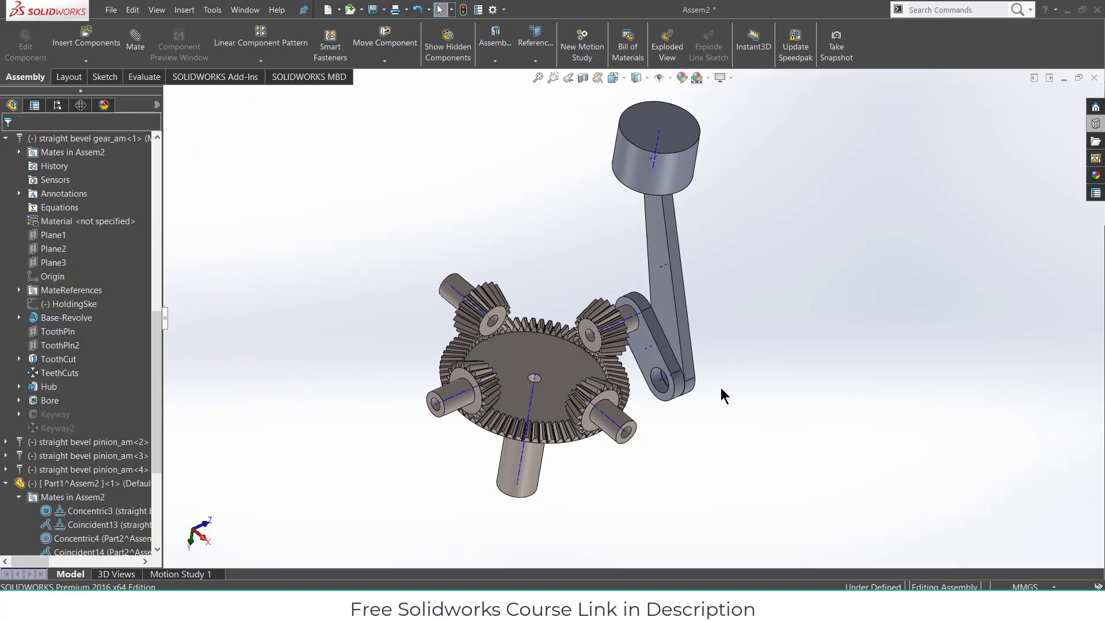
{"action": "scroll", "coordinate": [720, 396], "scroll_direction": "up", "scroll_amount": 2}
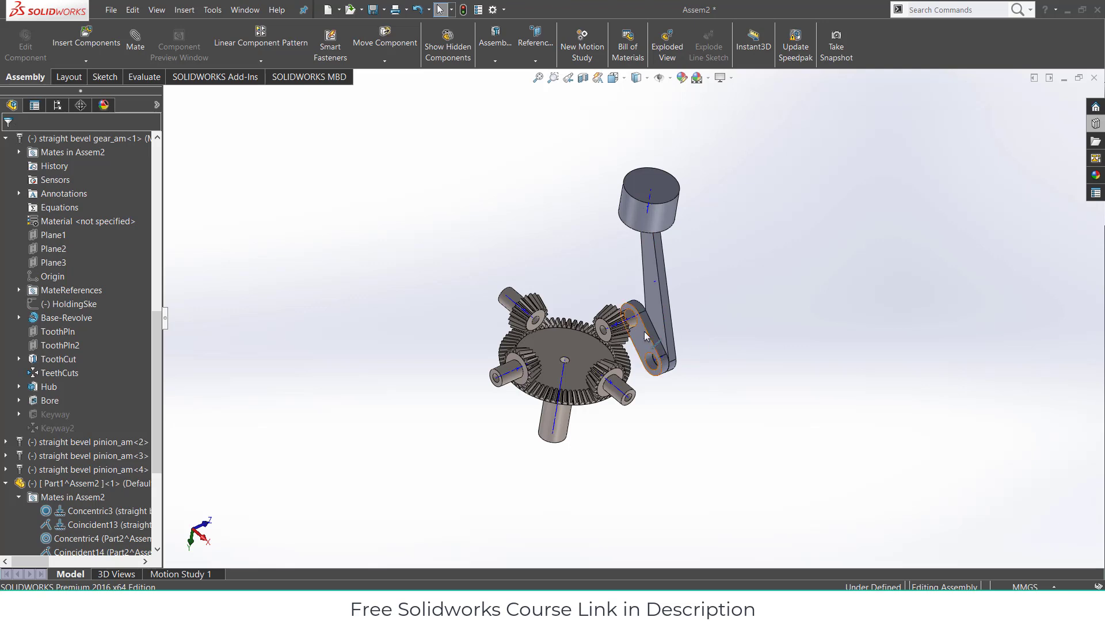
- Place copies of the short link, long rod and piston cylinder to the right of the gears
{"action": "left_click_drag", "start_coordinate": [644, 332], "coordinate": [742, 315], "text": "ctrl"}
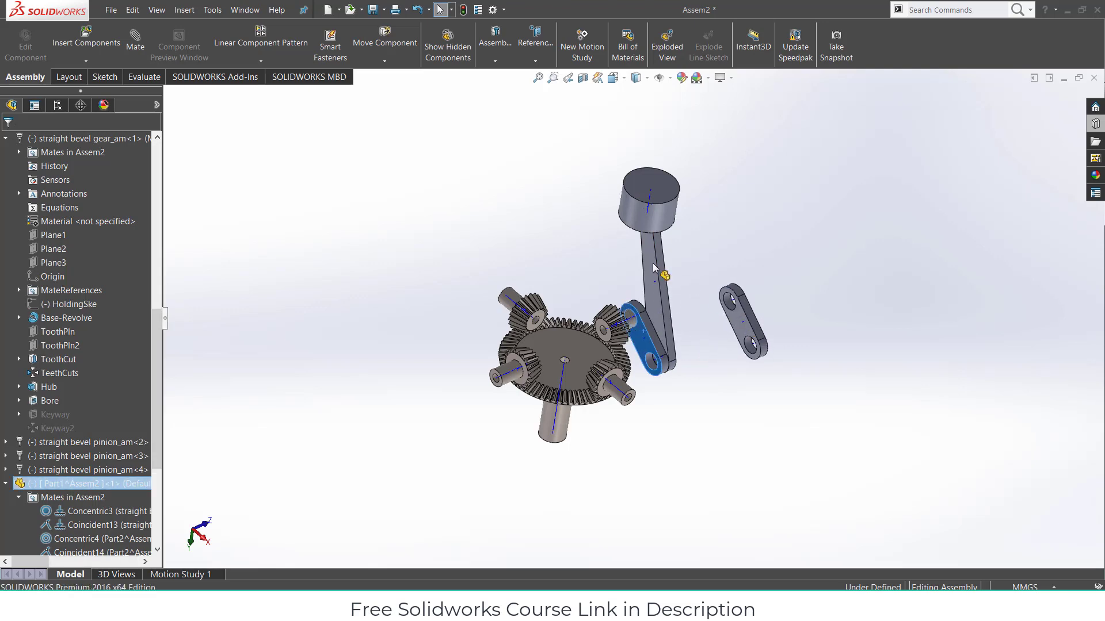
{"action": "left_click_drag", "start_coordinate": [775, 255], "coordinate": [777, 256], "text": "ctrl"}
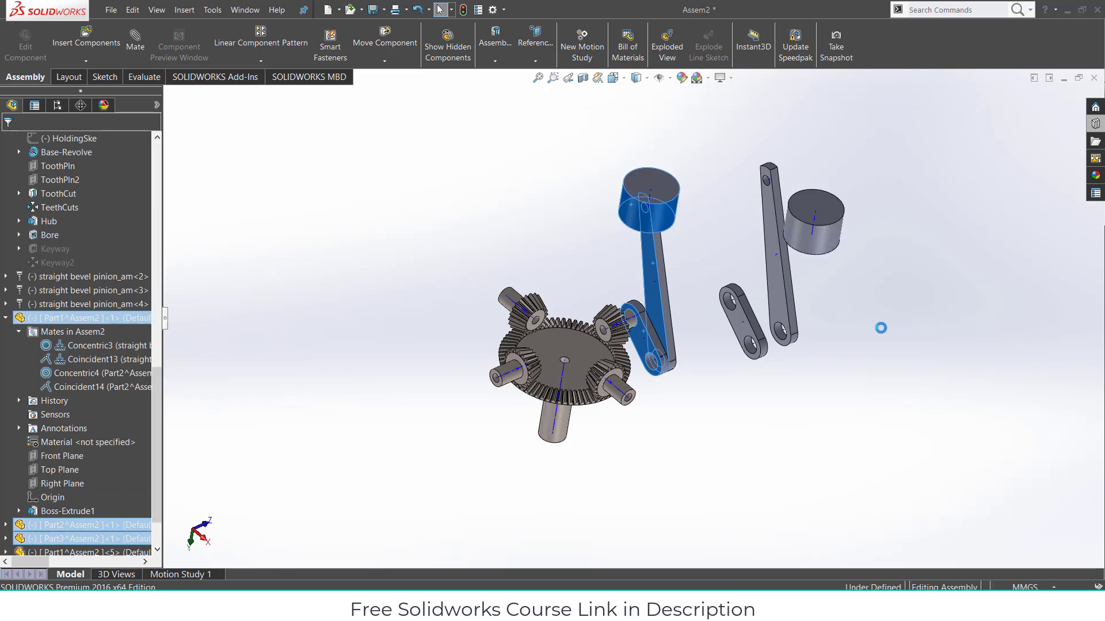
{"action": "left_click", "coordinate": [812, 294]}
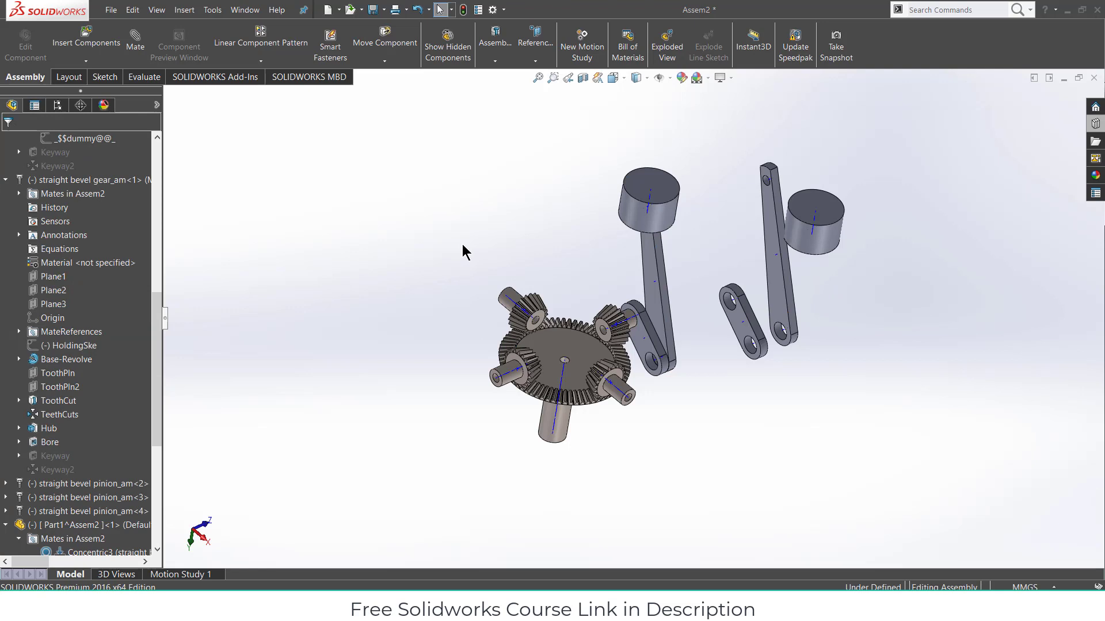
{"action": "left_click_drag", "start_coordinate": [731, 320], "coordinate": [829, 338], "text": "ctrl"}
{"action": "left_click", "coordinate": [831, 344]}
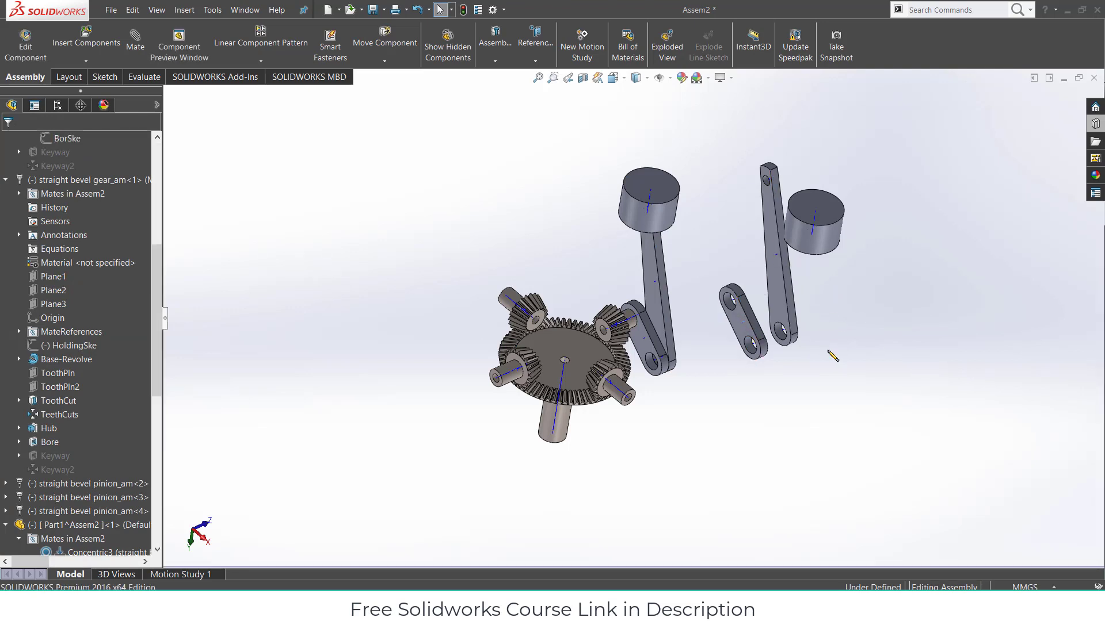
{"action": "left_click_drag", "start_coordinate": [738, 320], "coordinate": [840, 349], "text": "ctrl"}
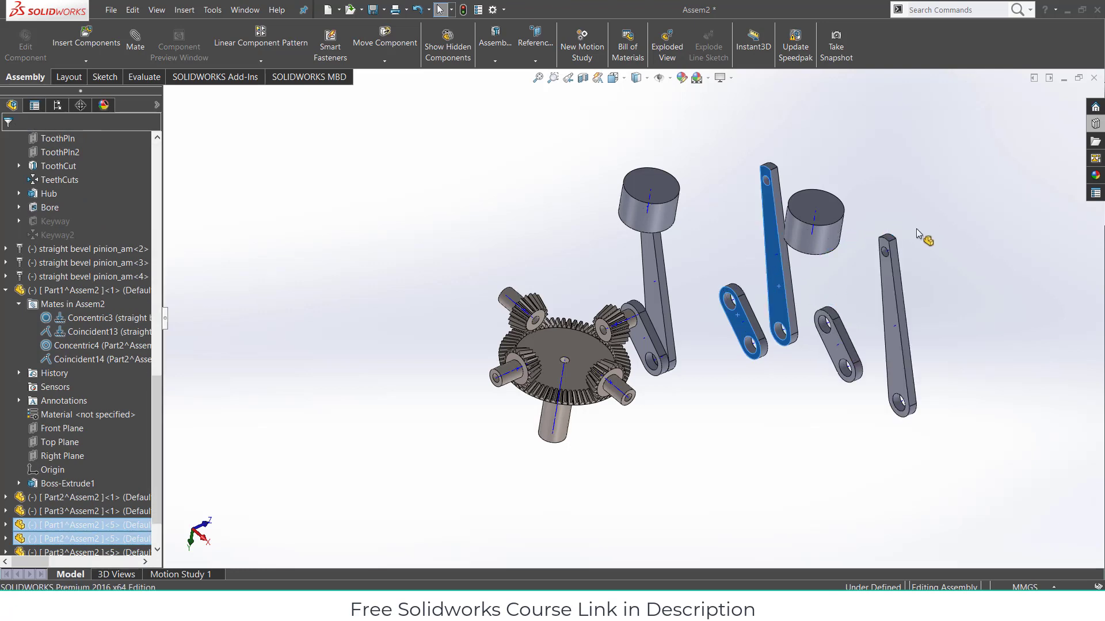
{"action": "left_click_drag", "start_coordinate": [917, 229], "coordinate": [934, 250], "text": "ctrl"}
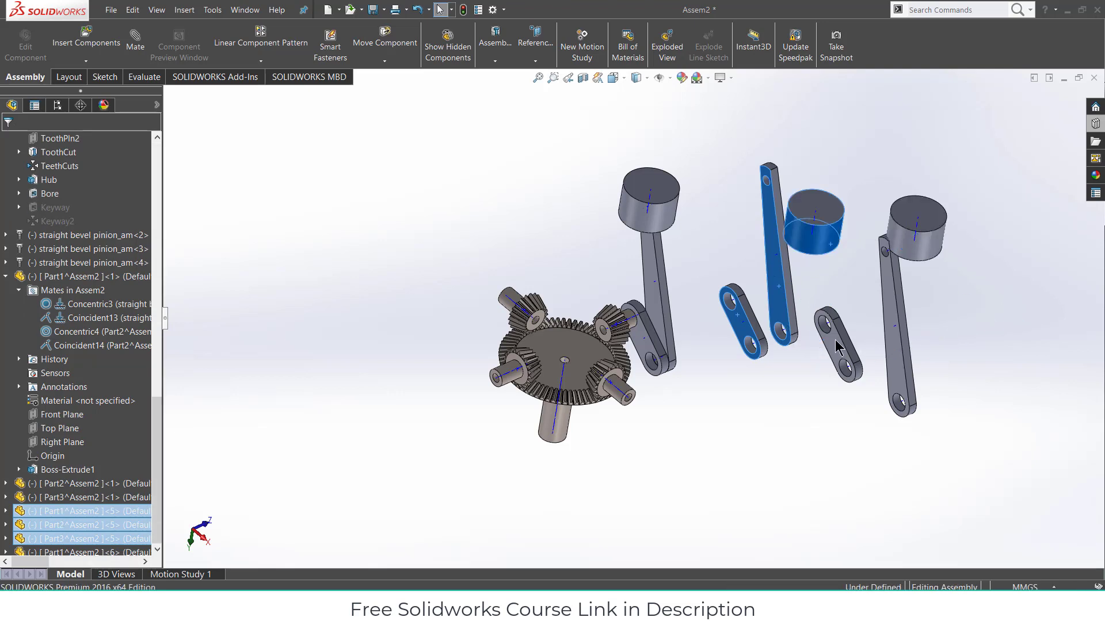
{"action": "left_click_drag", "start_coordinate": [839, 345], "coordinate": [962, 361], "text": "ctrl"}
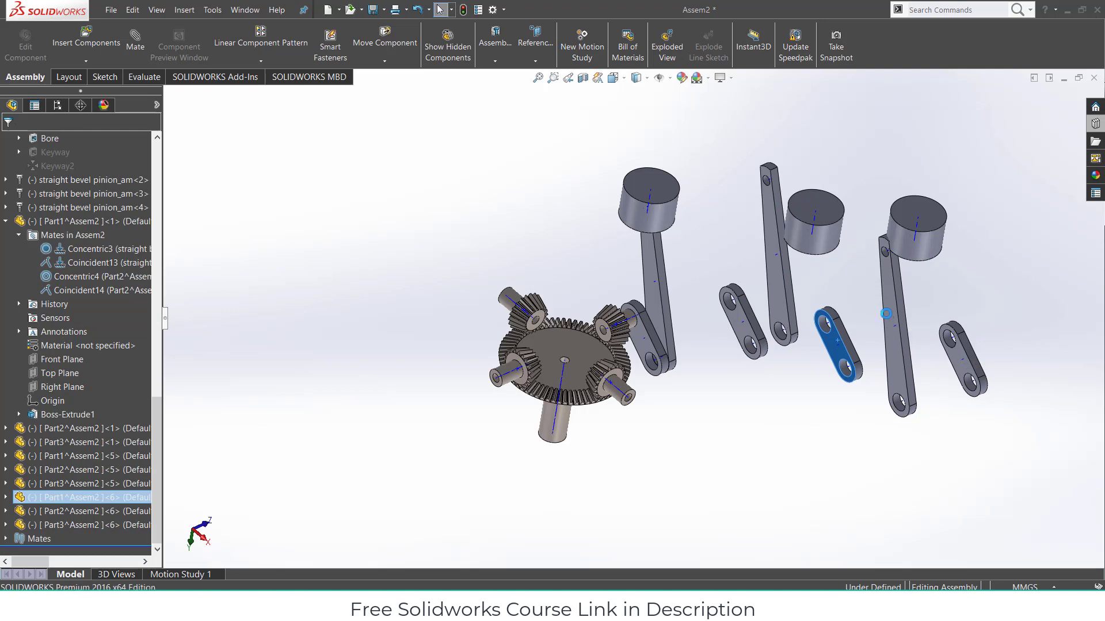
{"action": "left_click_drag", "start_coordinate": [892, 293], "coordinate": [1005, 294], "text": "ctrl"}
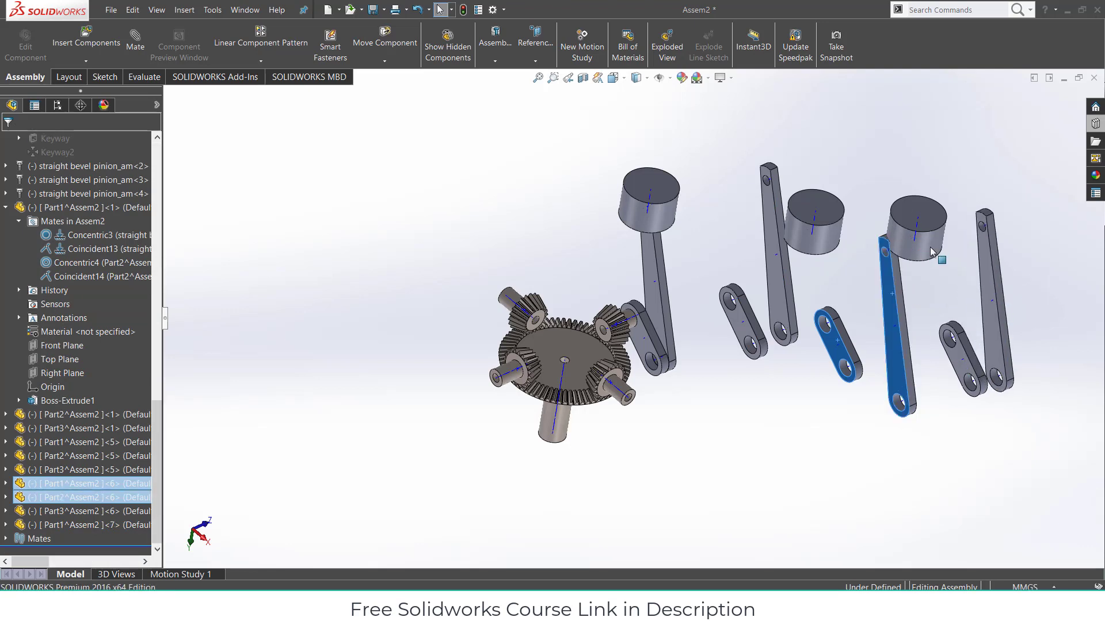
{"action": "left_click_drag", "start_coordinate": [932, 252], "coordinate": [1023, 196], "text": "ctrl"}
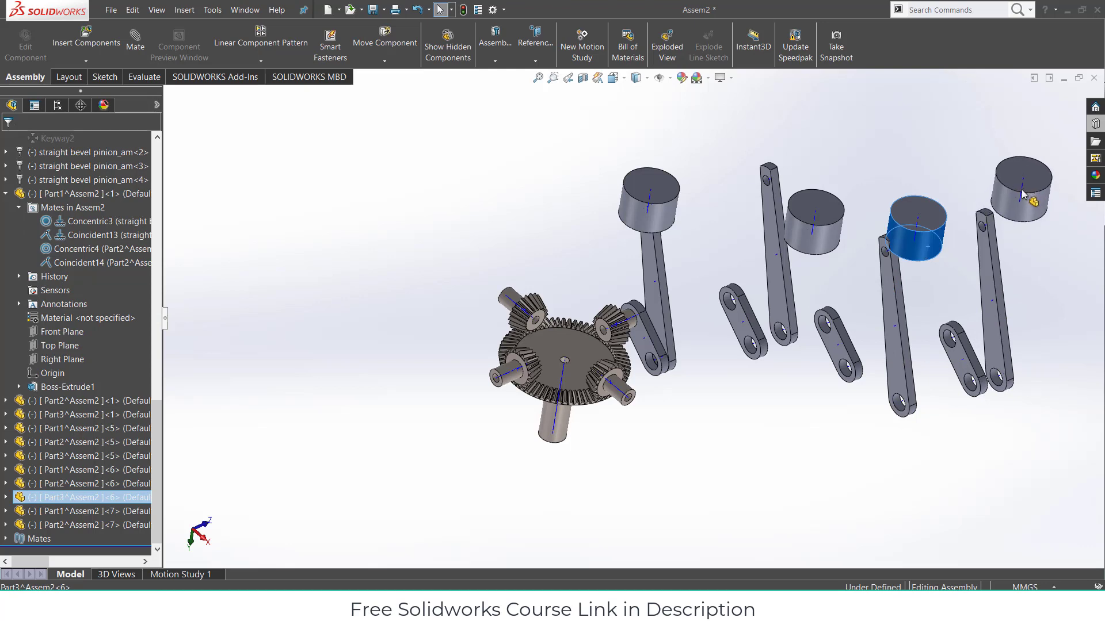
{"action": "left_click", "coordinate": [786, 393]}
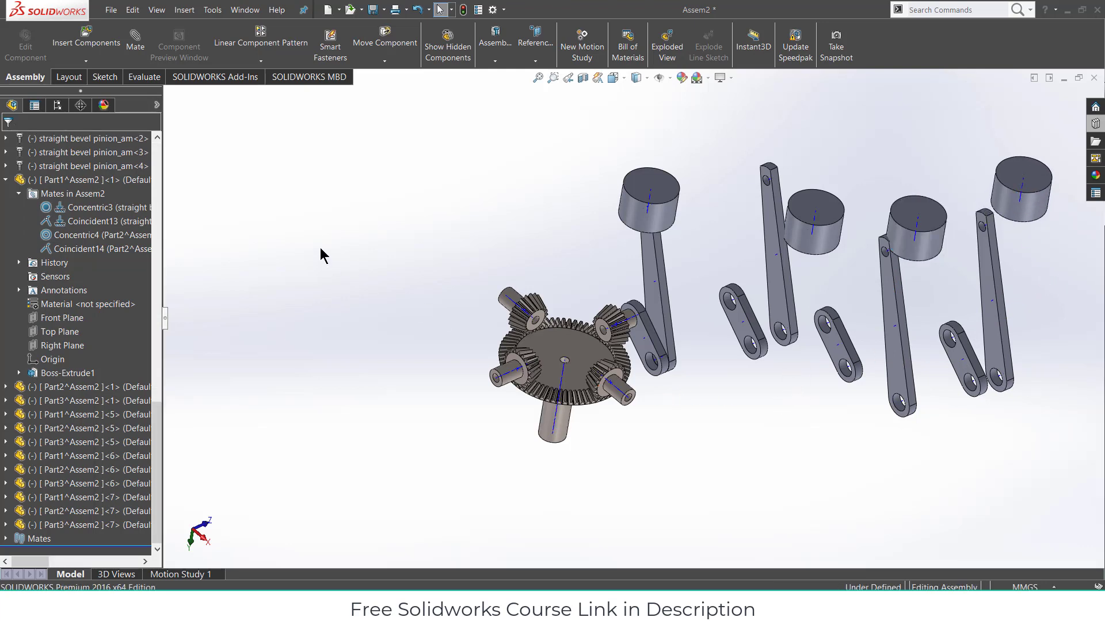
- Mate the copied short link's hole concentric to the pinion shaft with rotation locked
{"action": "left_click", "coordinate": [135, 42]}
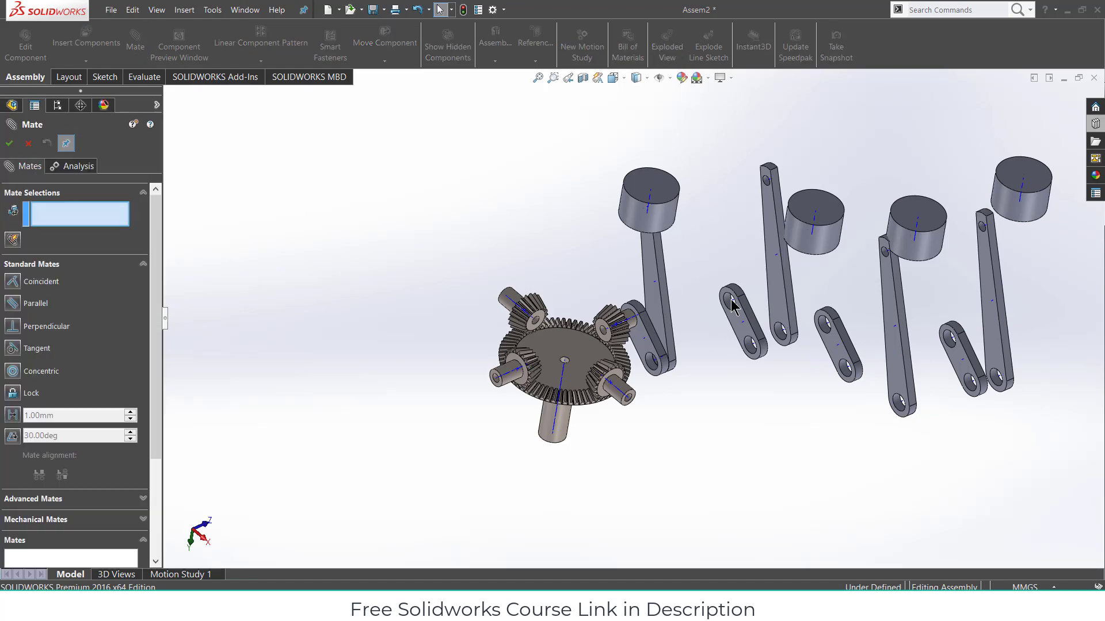
{"action": "scroll", "coordinate": [729, 305], "scroll_direction": "down", "scroll_amount": 2}
{"action": "scroll", "coordinate": [728, 312], "scroll_direction": "down", "scroll_amount": 2}
{"action": "left_click", "coordinate": [700, 297]}
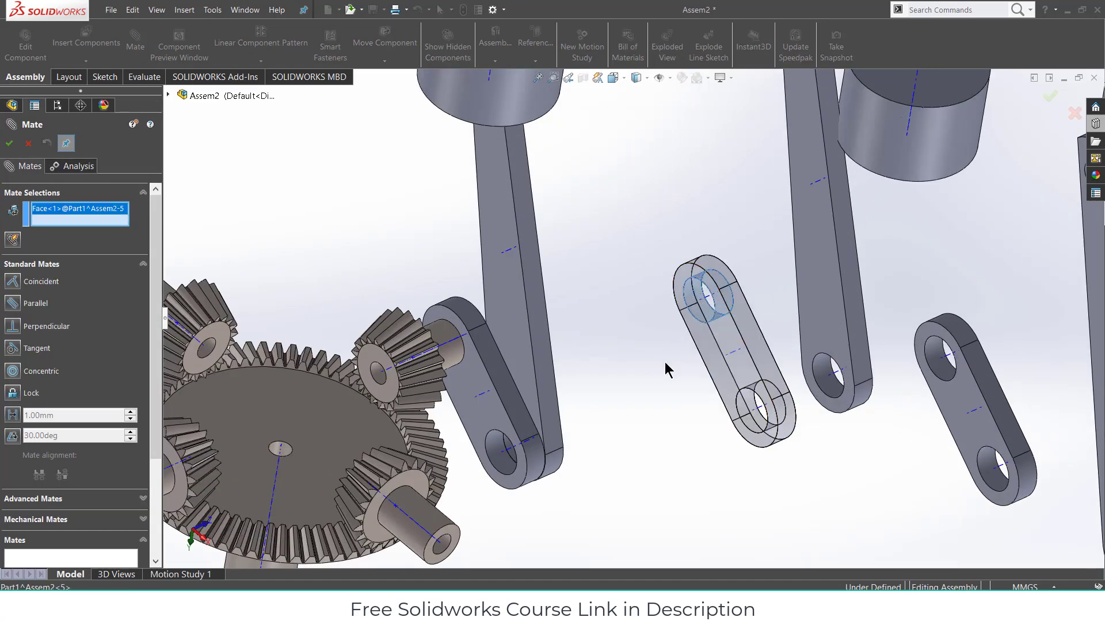
{"action": "scroll", "coordinate": [668, 371], "scroll_direction": "up", "scroll_amount": 4}
{"action": "left_click", "coordinate": [521, 437]}
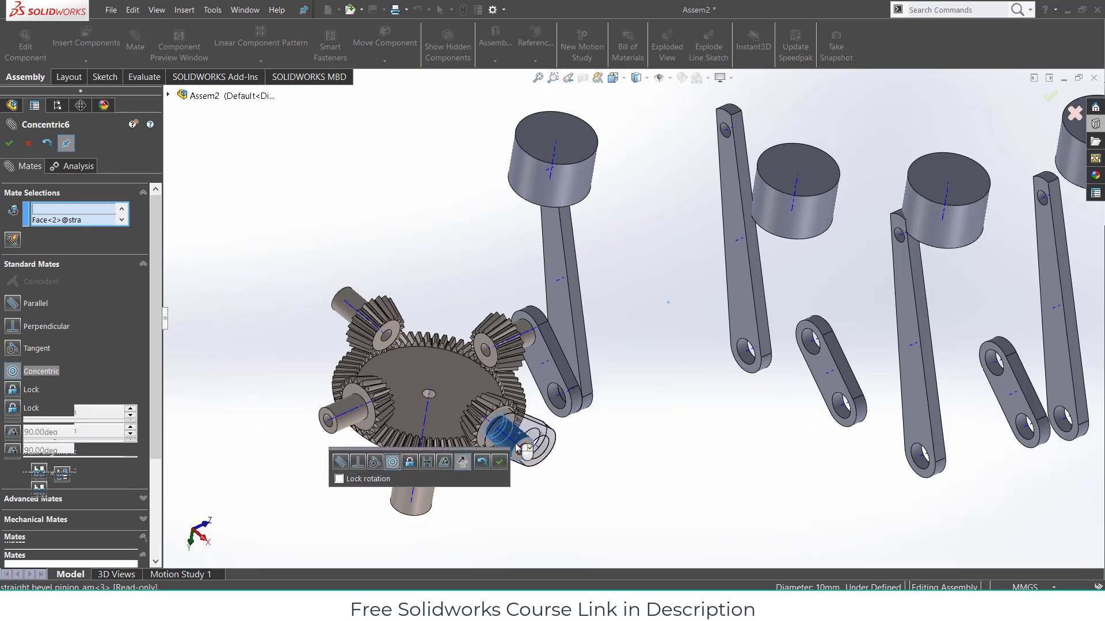
{"action": "left_click", "coordinate": [339, 480]}
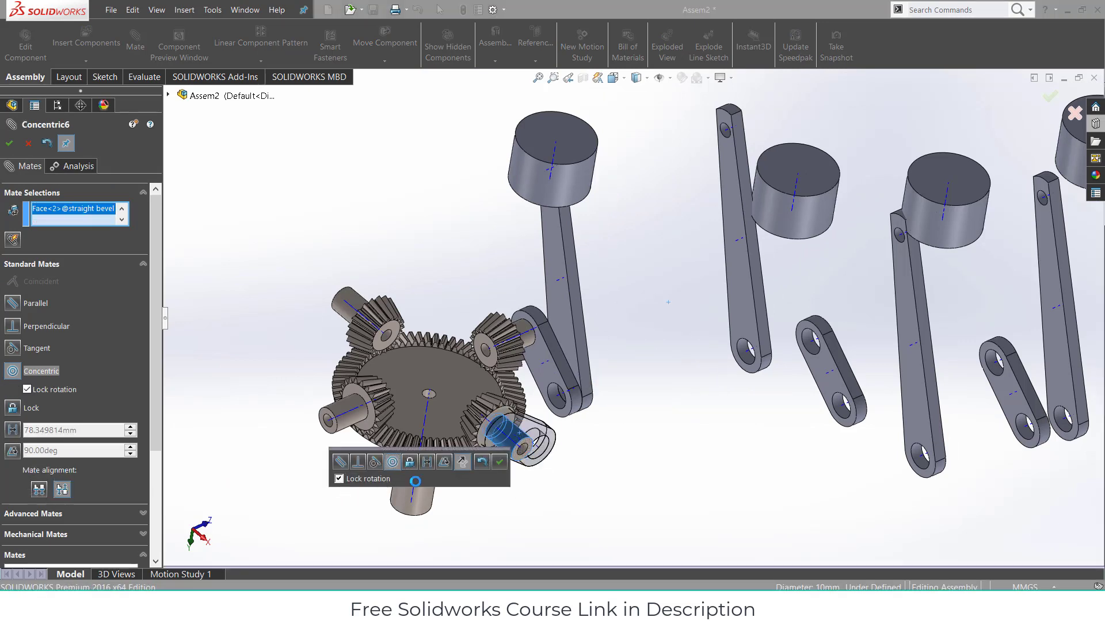
{"action": "left_click", "coordinate": [501, 461]}
- Make the link face coincident with the pinion hub face, then swing the link to test the gears
{"action": "middle_click_drag", "start_coordinate": [551, 475], "coordinate": [514, 429]}
{"action": "left_click", "coordinate": [515, 433]}
{"action": "scroll", "coordinate": [512, 436], "scroll_direction": "down", "scroll_amount": 3}
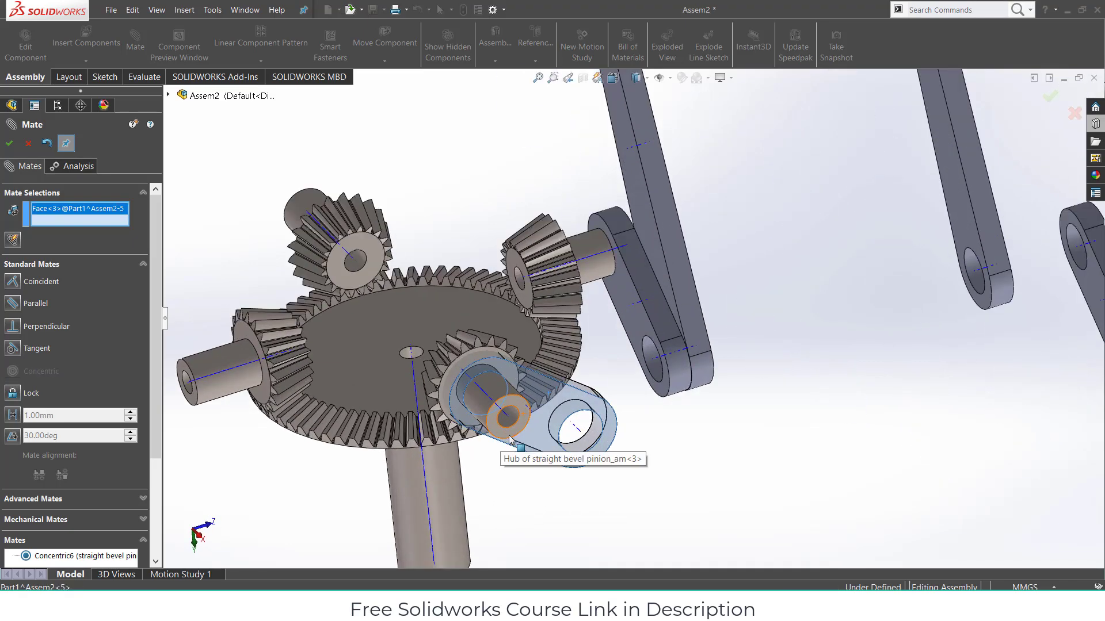
{"action": "left_click", "coordinate": [521, 432]}
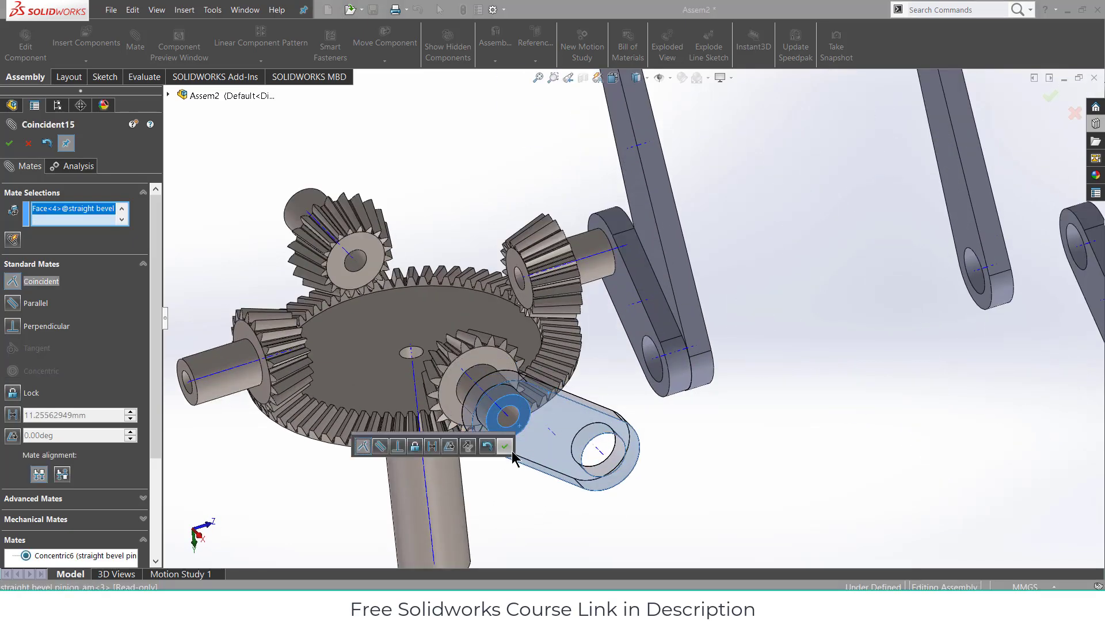
{"action": "left_click", "coordinate": [505, 446]}
{"action": "scroll", "coordinate": [624, 449], "scroll_direction": "up", "scroll_amount": 3}
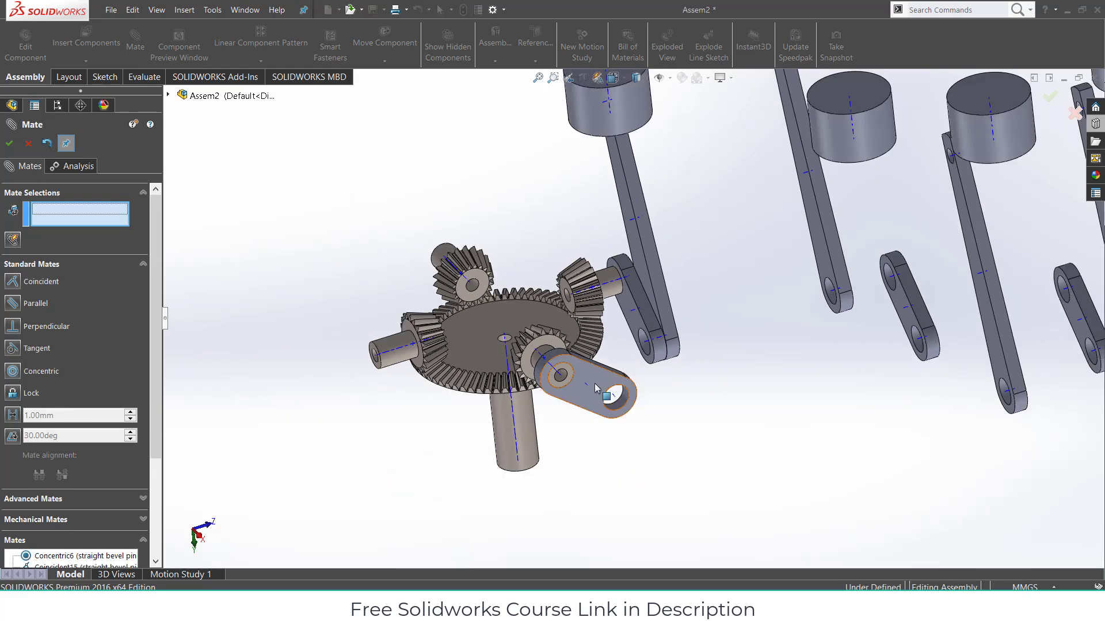
{"action": "left_click_drag", "start_coordinate": [595, 384], "coordinate": [522, 418]}
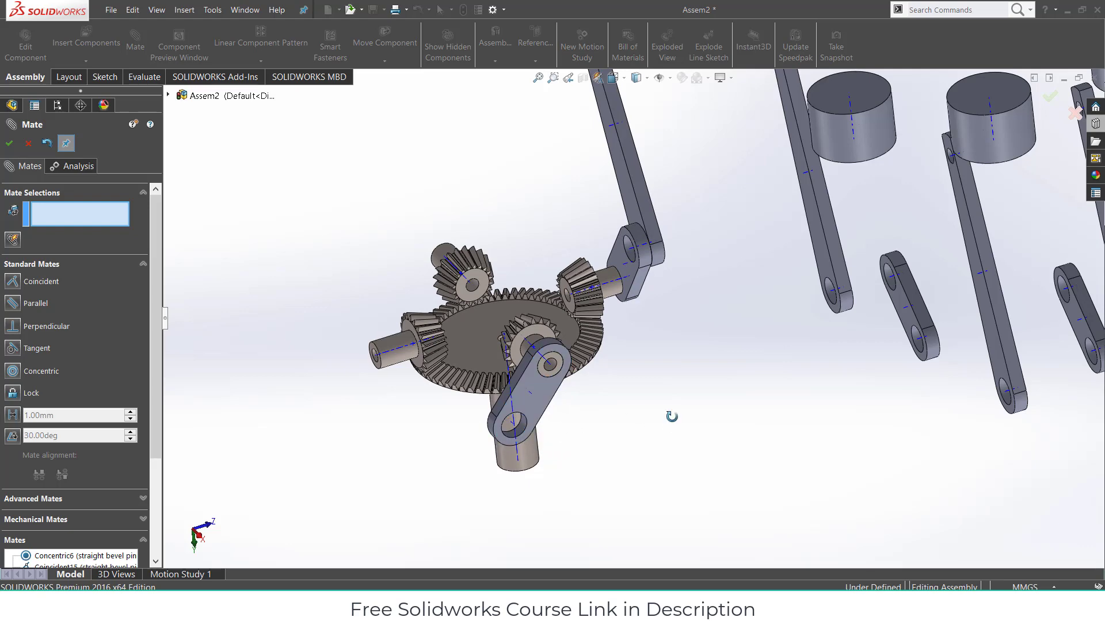
{"action": "mouse_move", "coordinate": [672, 416]}
{"action": "middle_mouse_down"}
{"action": "mouse_move", "coordinate": [652, 429]}
{"action": "mouse_move", "coordinate": [661, 427]}
{"action": "middle_mouse_up"}
{"action": "left_click_drag", "start_coordinate": [721, 390], "coordinate": [801, 411]}
- Show the pinion's Base-Revolve profile sketch
{"action": "left_click", "coordinate": [9, 144]}
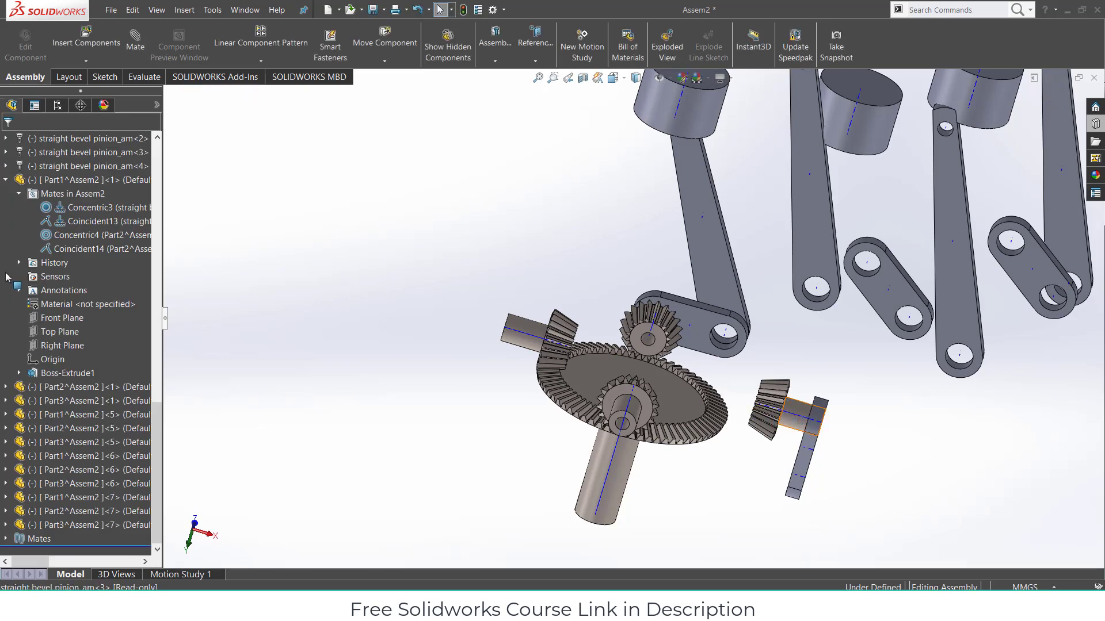
{"action": "left_click", "coordinate": [7, 360]}
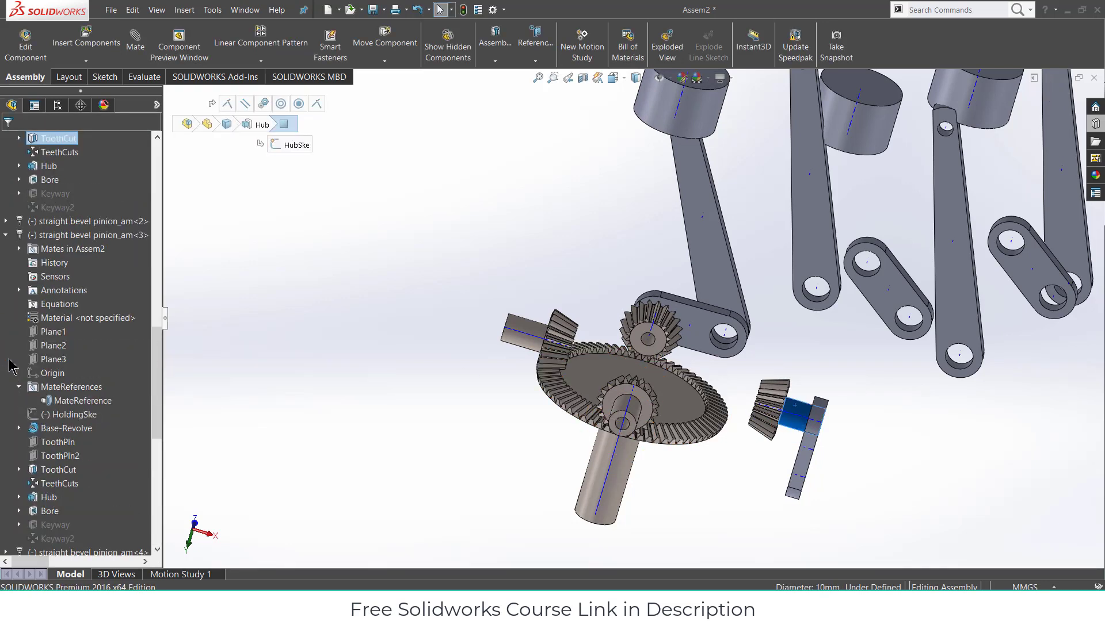
{"action": "left_click", "coordinate": [19, 428]}
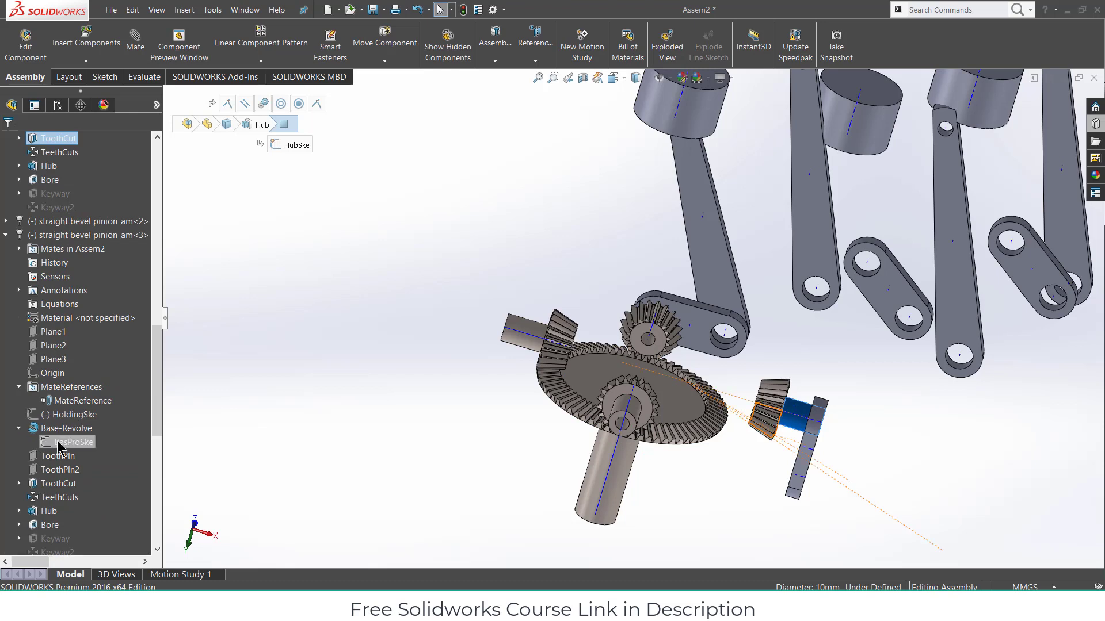
{"action": "left_click", "coordinate": [57, 442]}
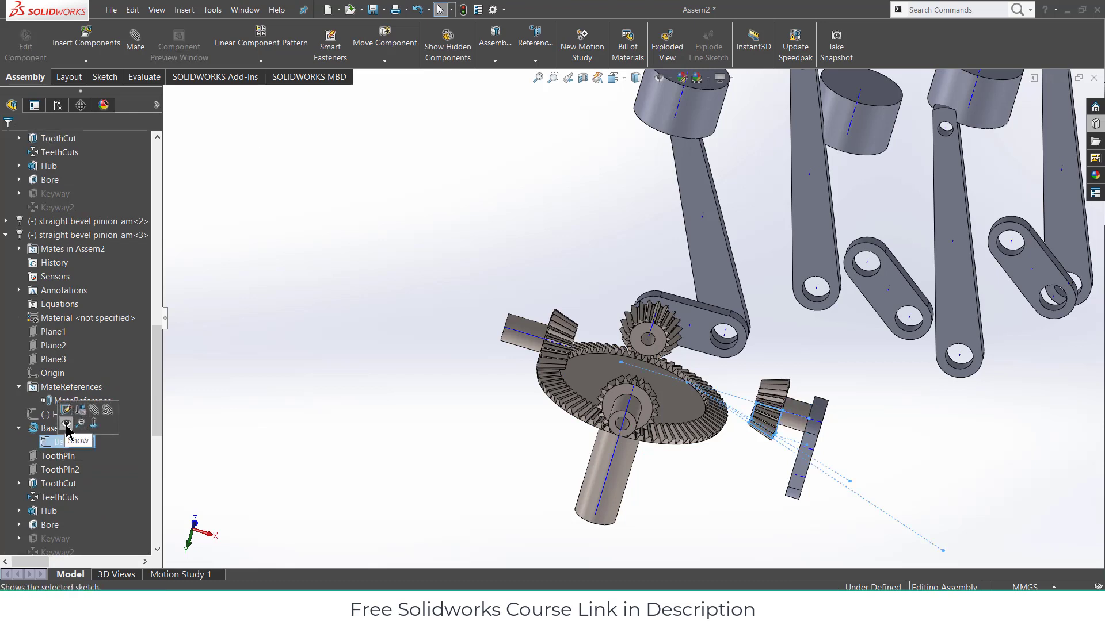
{"action": "left_click", "coordinate": [66, 429]}
{"action": "left_click", "coordinate": [257, 461]}
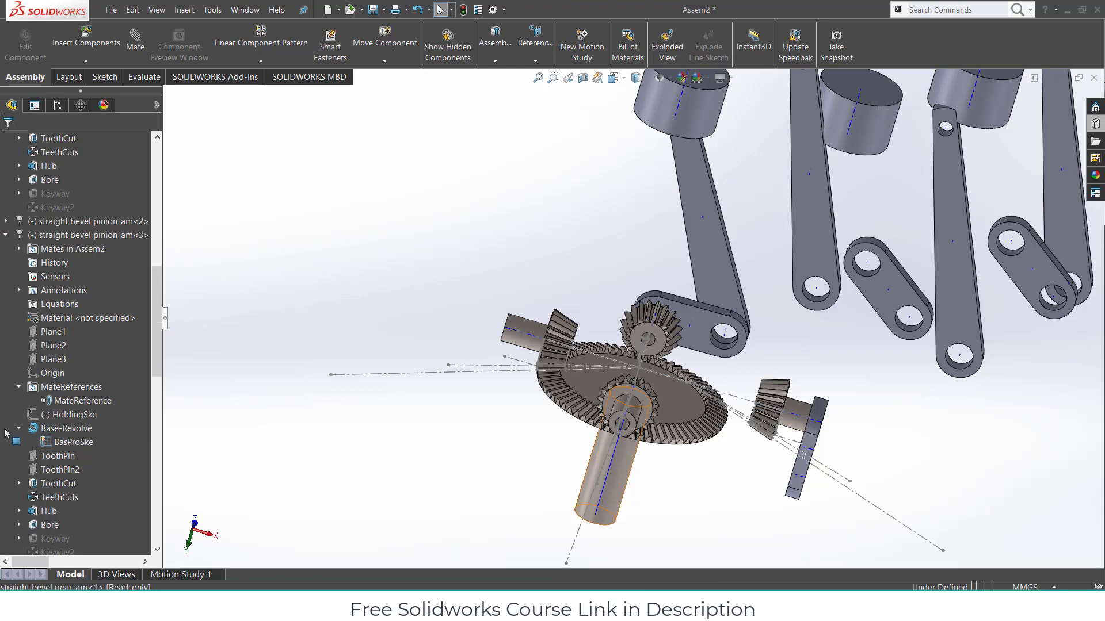
- Show the ring gear's BasProSke sketch from its Base-Revolve feature
{"action": "left_click", "coordinate": [610, 472]}
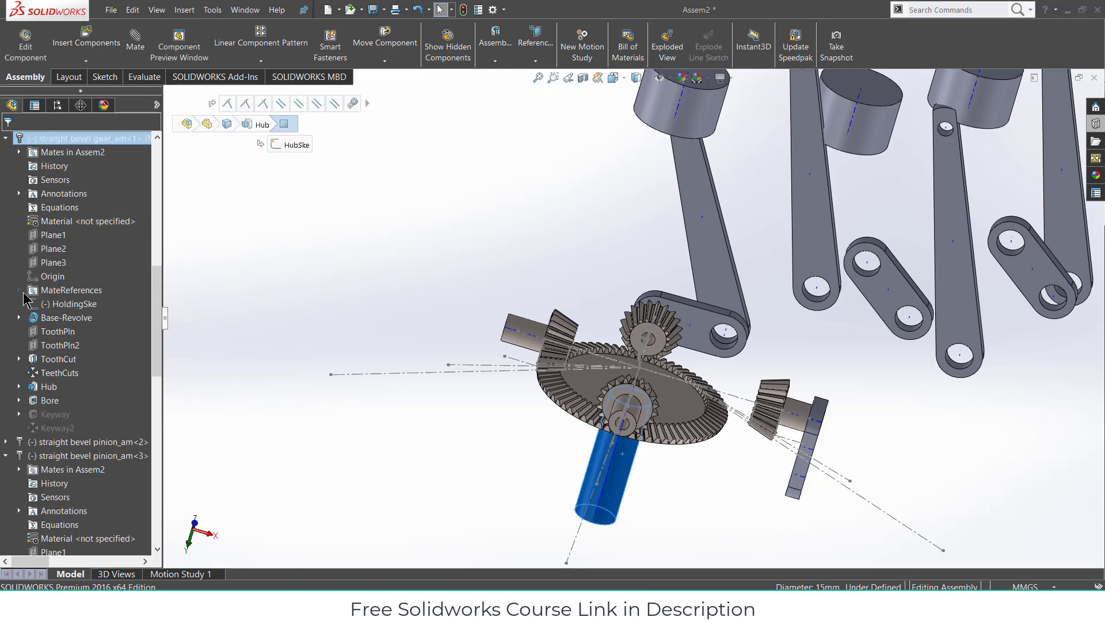
{"action": "left_click", "coordinate": [20, 319]}
{"action": "right_click", "coordinate": [52, 331]}
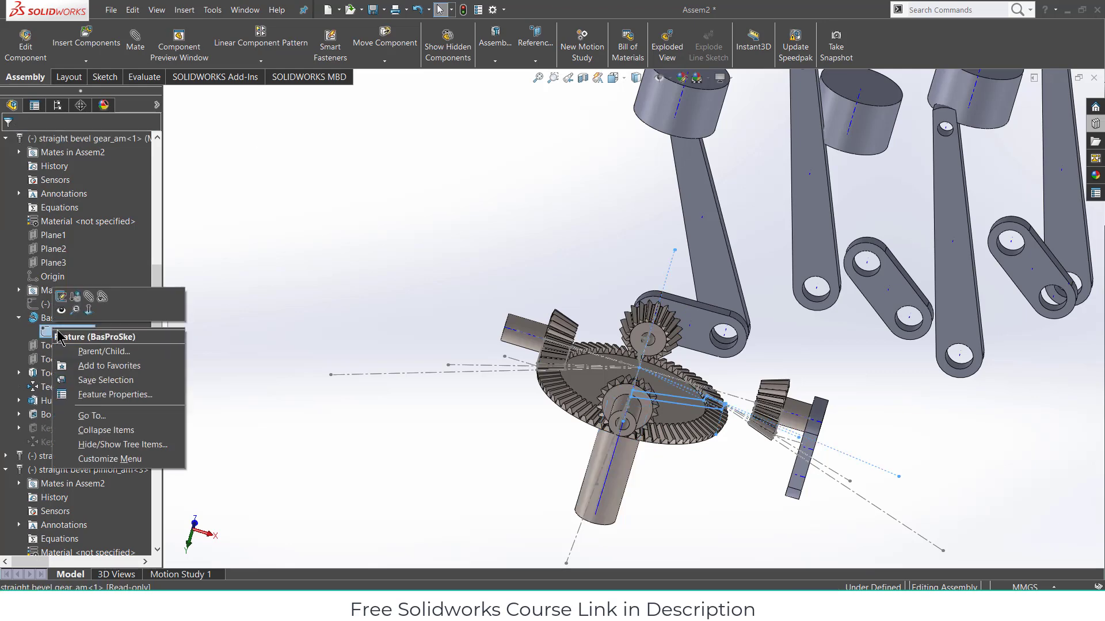
{"action": "left_click", "coordinate": [62, 310]}
{"action": "left_click", "coordinate": [312, 334]}
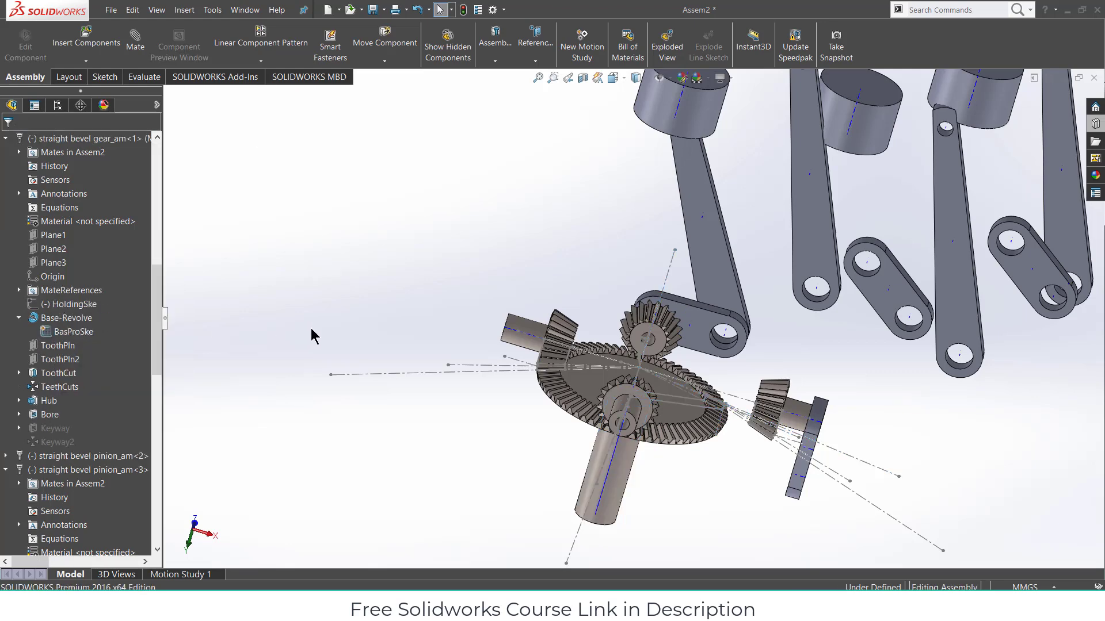
- Slide the pinion along its shaft axis toward the ring gear
{"action": "middle_click_drag", "start_coordinate": [313, 331], "coordinate": [318, 387]}
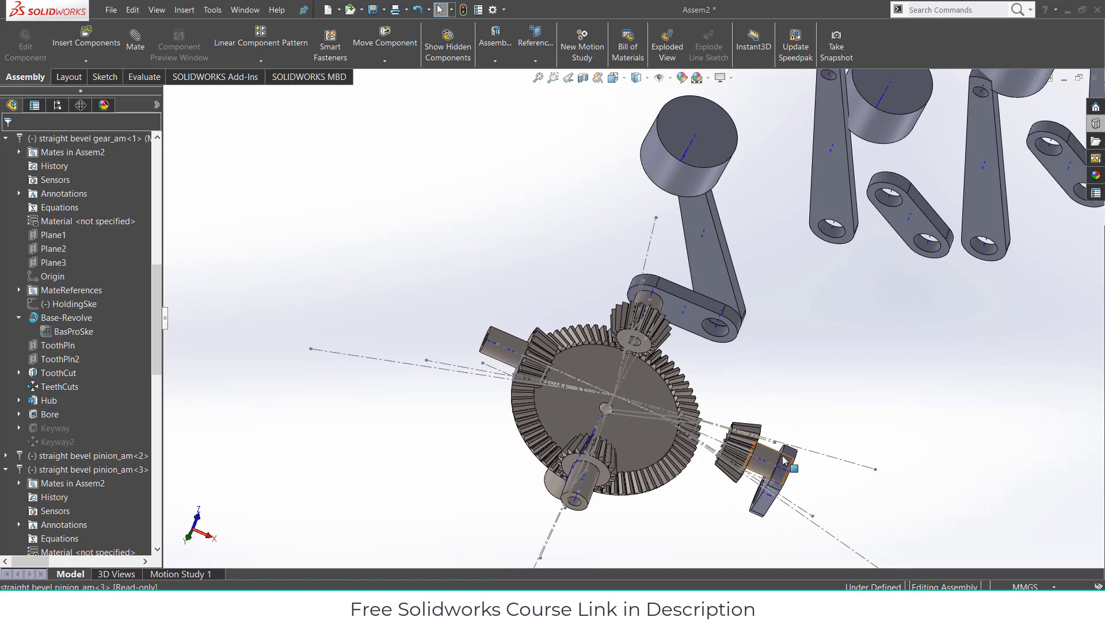
{"action": "left_click", "coordinate": [754, 446]}
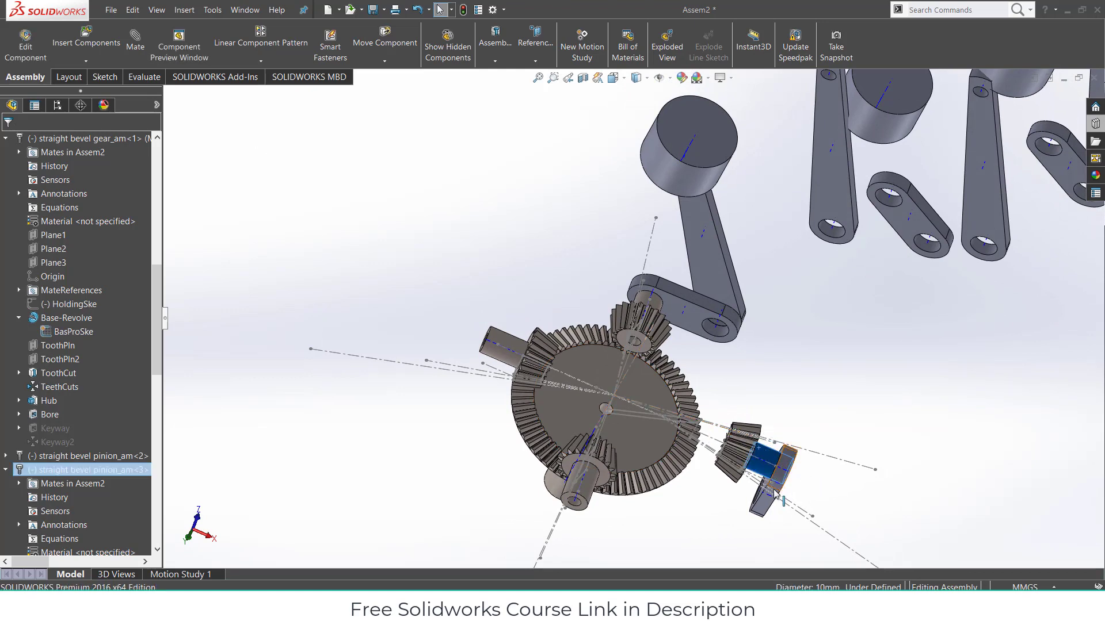
{"action": "left_click_drag", "start_coordinate": [763, 518], "coordinate": [478, 416]}
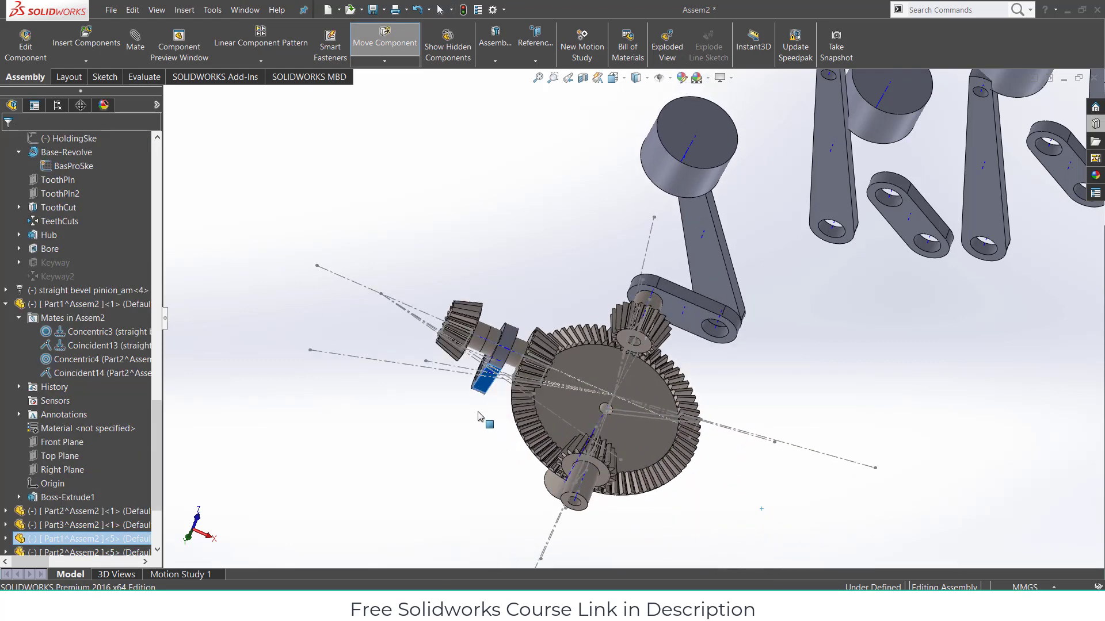
- Try mating the pinion's sketch point to the ring gear's point, then cancel it unapplied
{"action": "left_click", "coordinate": [419, 217]}
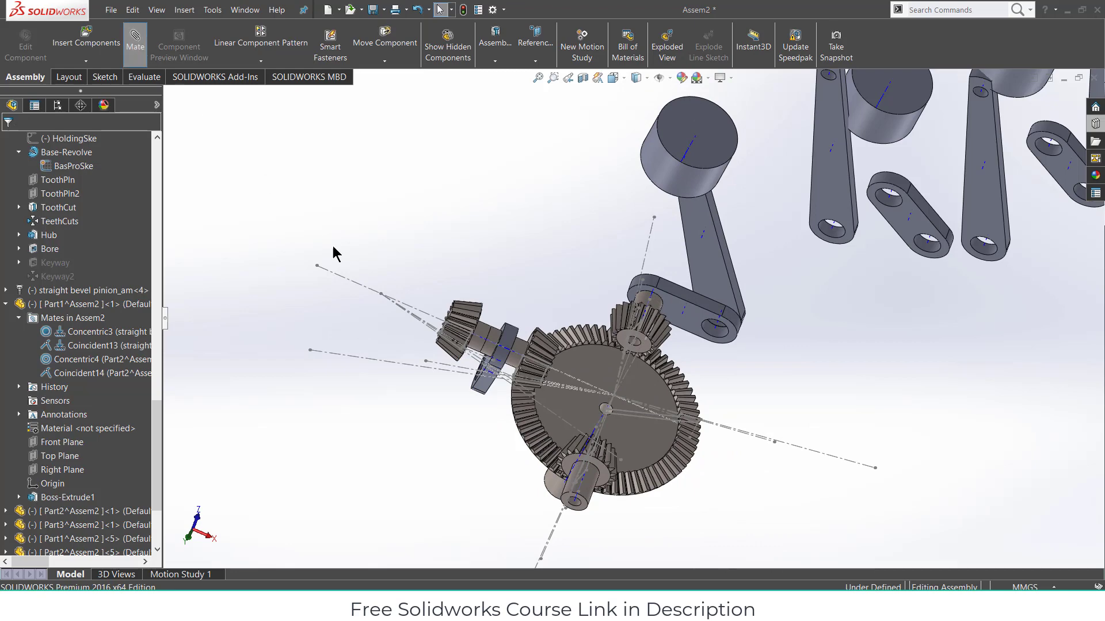
{"action": "scroll", "coordinate": [393, 300], "scroll_direction": "down", "scroll_amount": 3}
{"action": "left_click", "coordinate": [436, 303]}
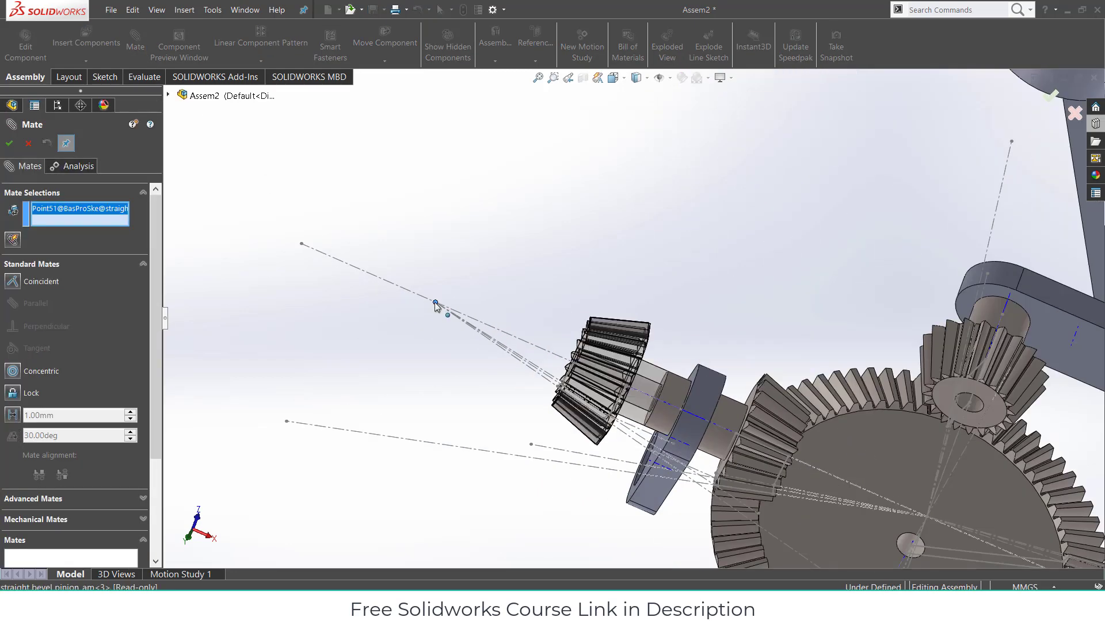
{"action": "scroll", "coordinate": [668, 385], "scroll_direction": "up", "scroll_amount": 4}
{"action": "middle_click_drag", "start_coordinate": [740, 436], "coordinate": [704, 334]}
{"action": "scroll", "coordinate": [704, 340], "scroll_direction": "down", "scroll_amount": 6}
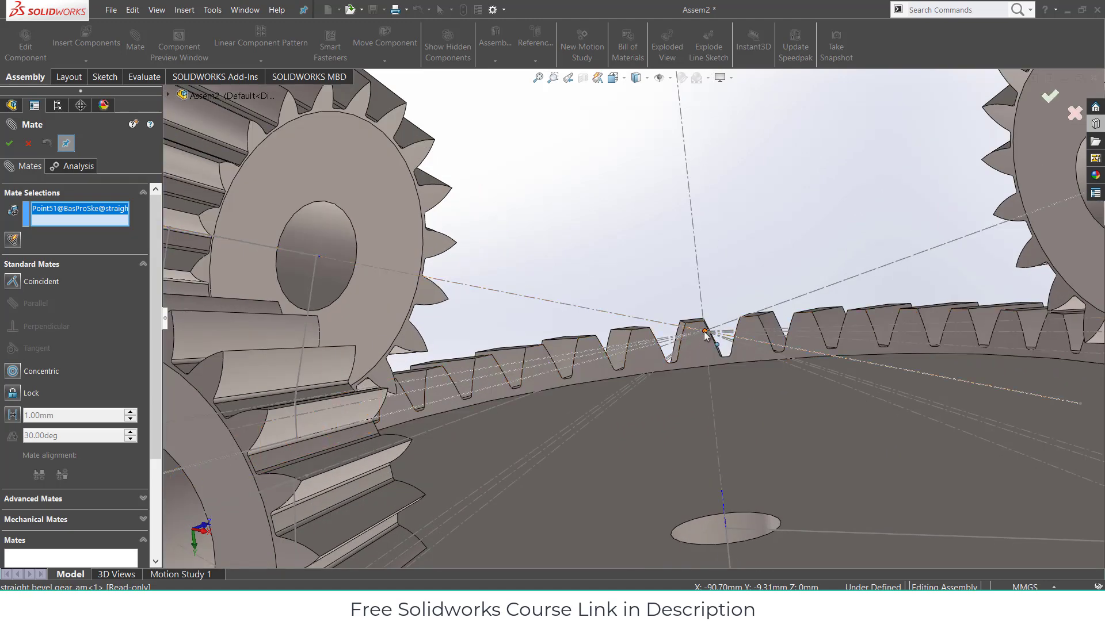
{"action": "left_click", "coordinate": [705, 331]}
{"action": "scroll", "coordinate": [551, 324], "scroll_direction": "up", "scroll_amount": 4}
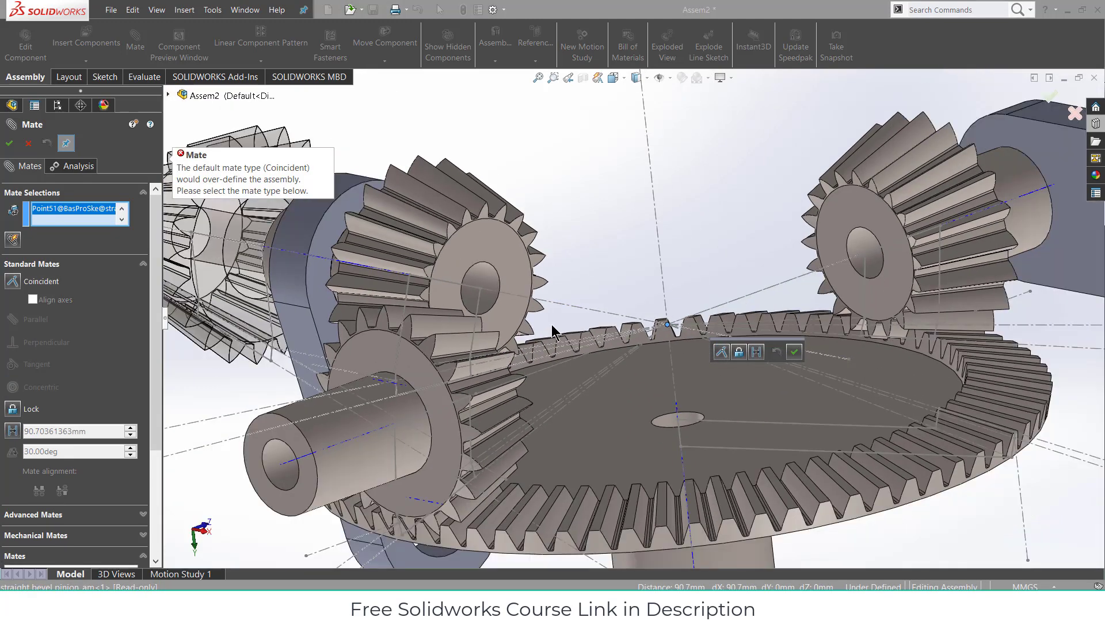
{"action": "scroll", "coordinate": [551, 324], "scroll_direction": "up", "scroll_amount": 5}
{"action": "middle_click_drag", "start_coordinate": [520, 336], "coordinate": [518, 313]}
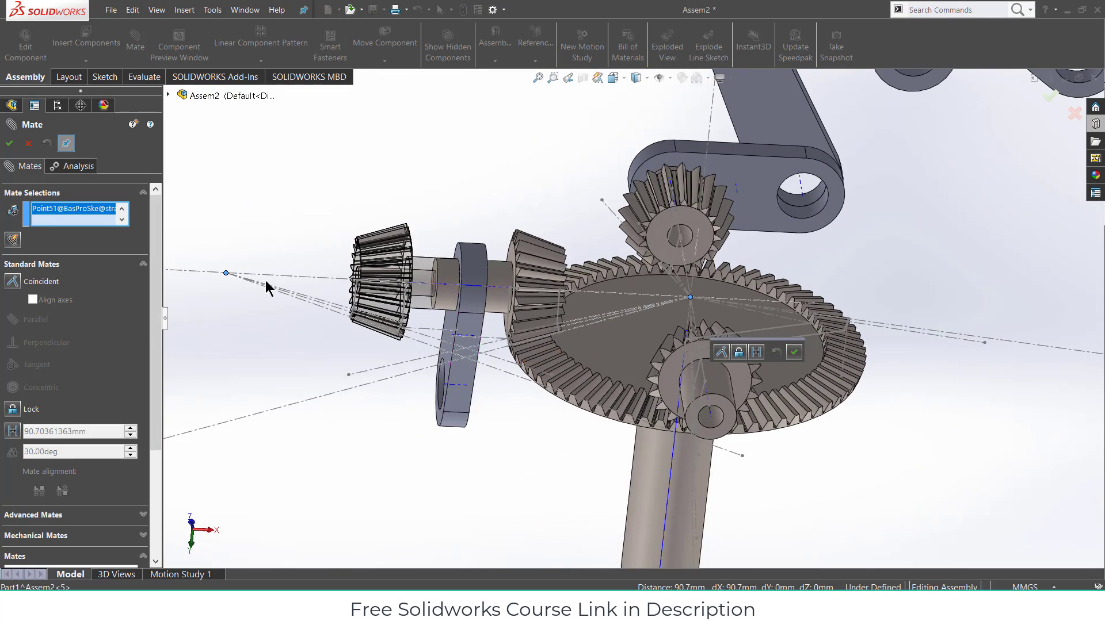
{"action": "left_click", "coordinate": [499, 277]}
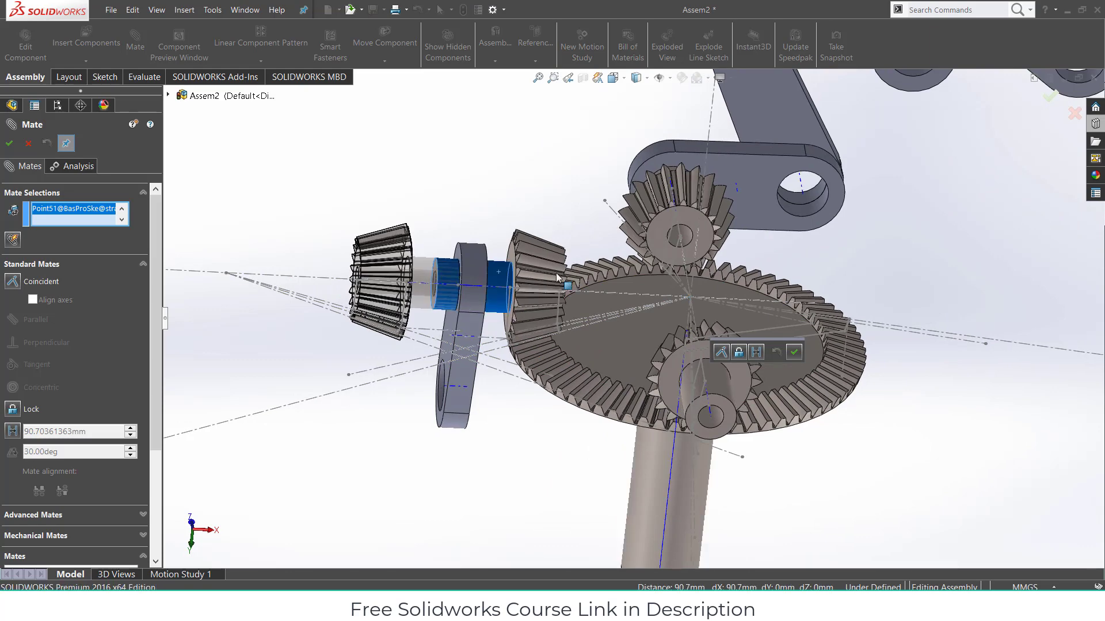
{"action": "middle_click_drag", "start_coordinate": [662, 279], "coordinate": [607, 305]}
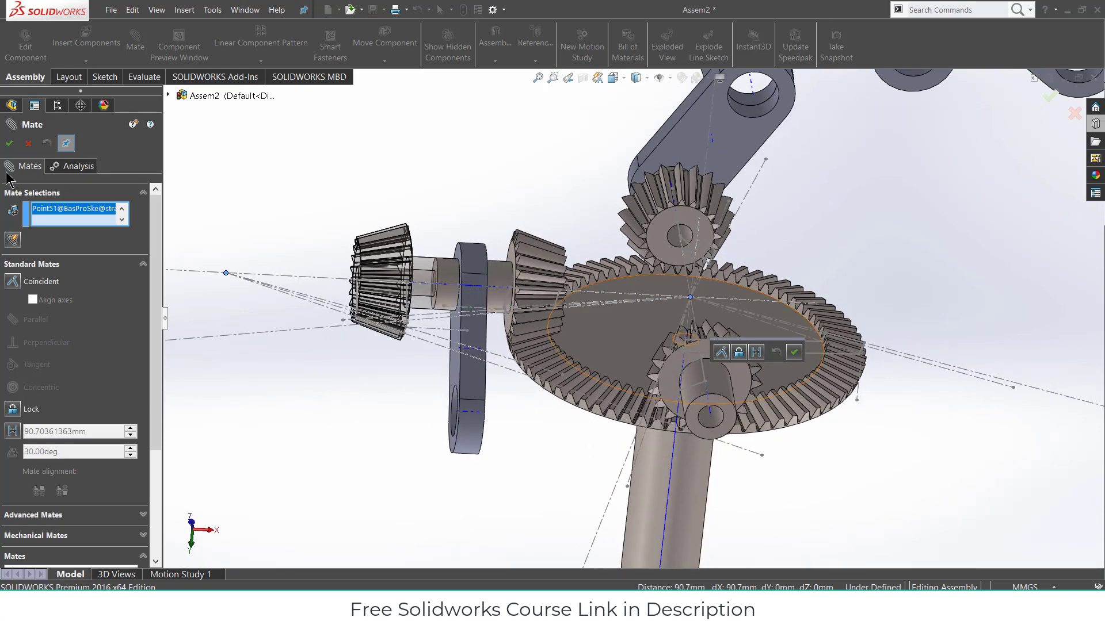
{"action": "left_click", "coordinate": [28, 144]}
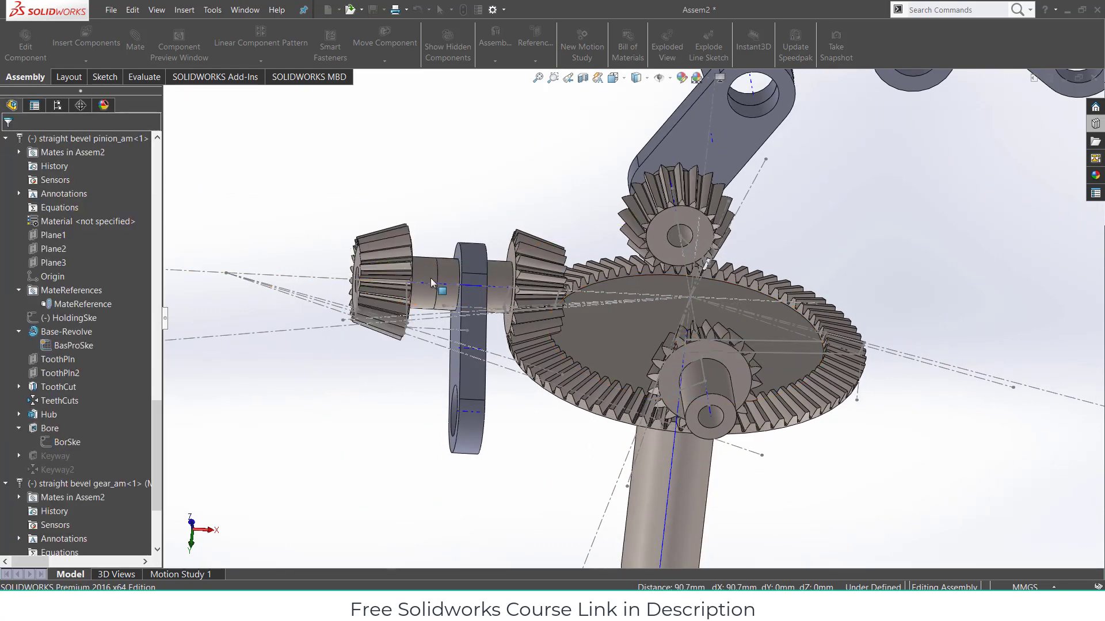
- Drag the right-hand pinion shaft into mesh with the ring gear
{"action": "left_click", "coordinate": [399, 265]}
{"action": "left_click_drag", "start_coordinate": [399, 265], "coordinate": [870, 347]}
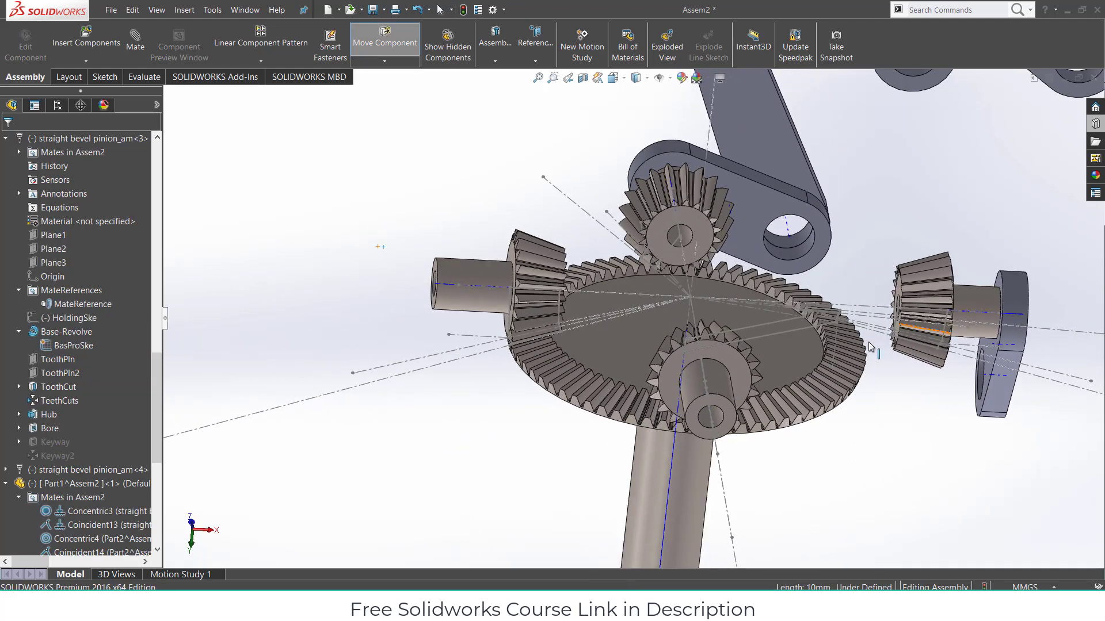
{"action": "key", "text": "Escape"}
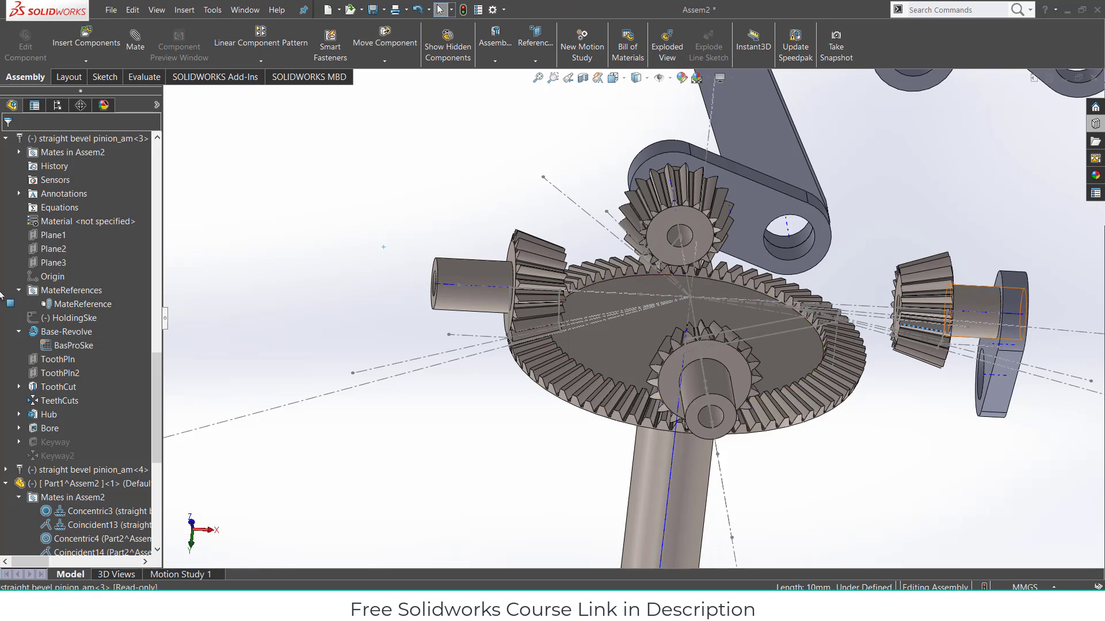
- Delete the Coincident8 mate under straight bevel pinion_am<3> and confirm the deletion
{"action": "scroll", "coordinate": [37, 301], "scroll_direction": "up", "scroll_amount": 5}
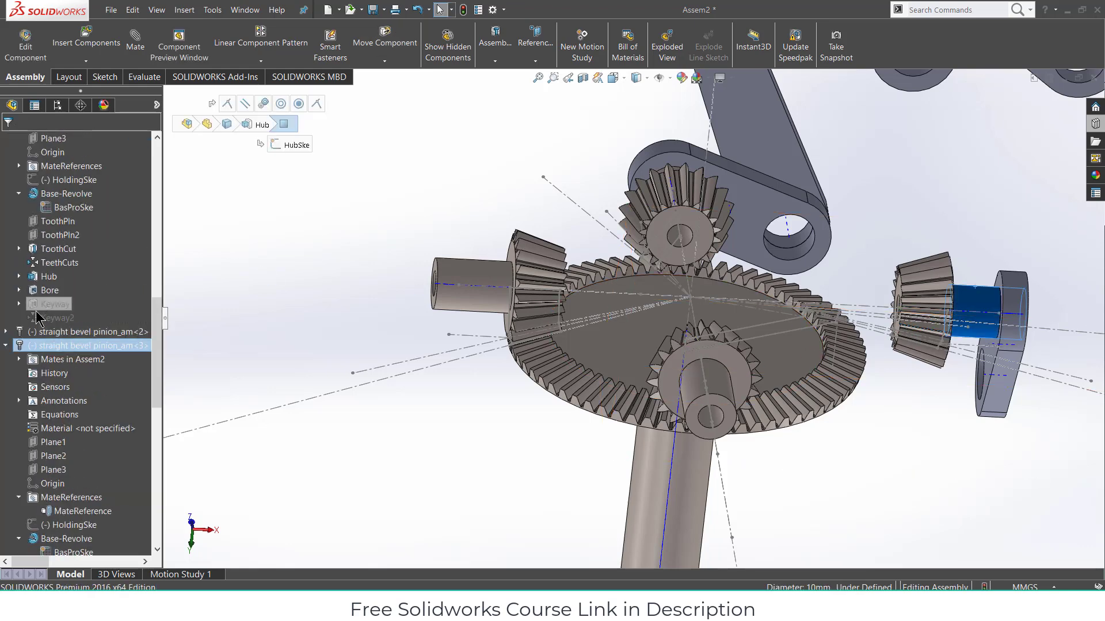
{"action": "left_click", "coordinate": [24, 359]}
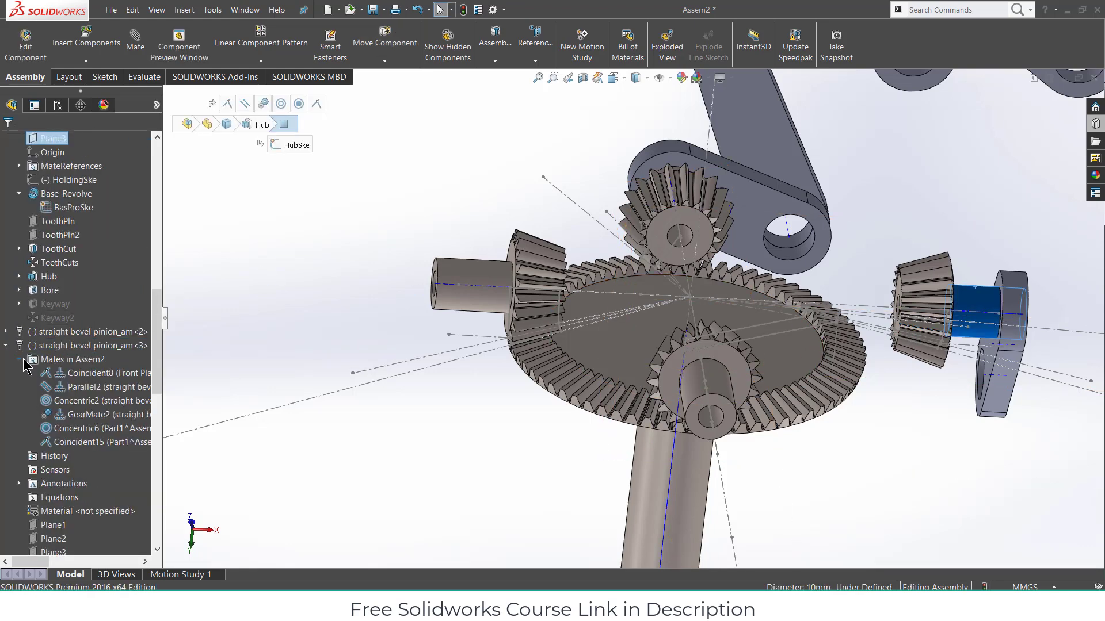
{"action": "left_click", "coordinate": [69, 375]}
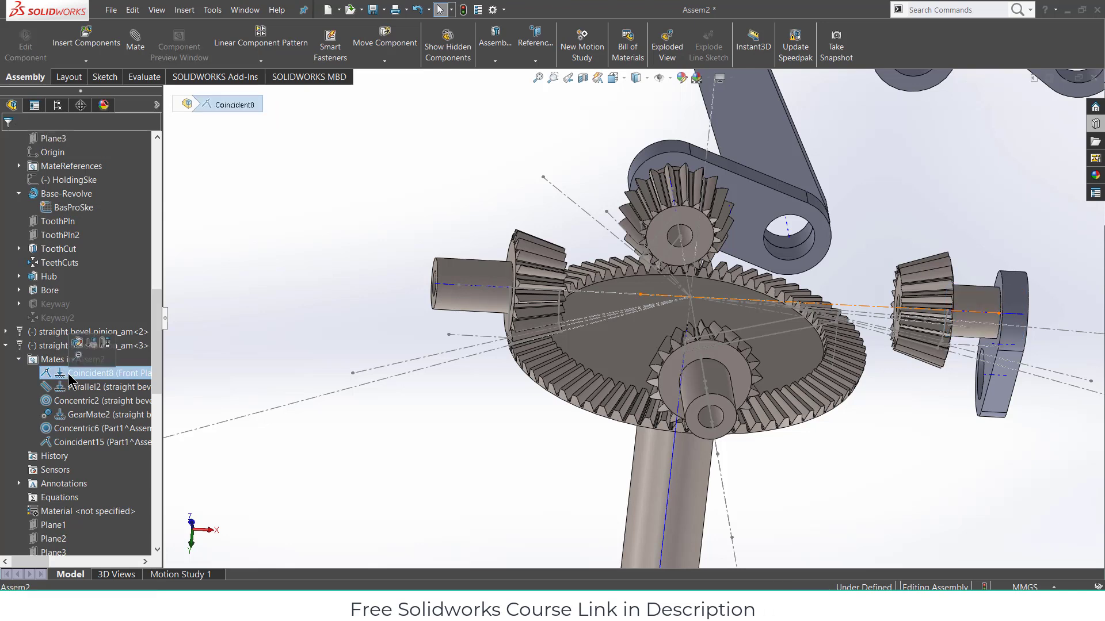
{"action": "right_click", "coordinate": [69, 374]}
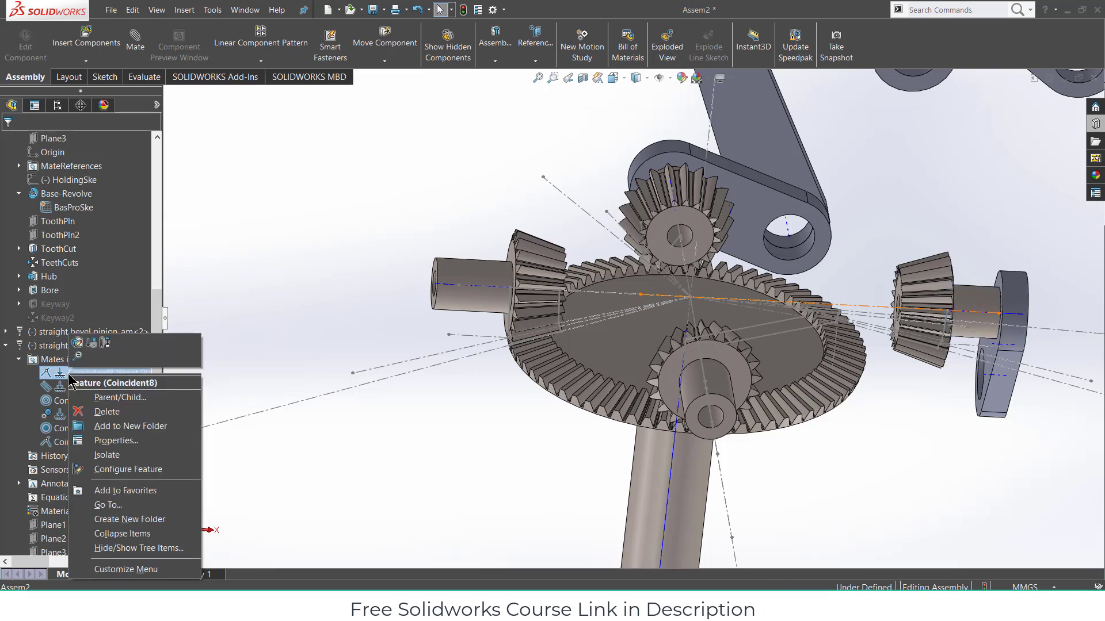
{"action": "left_click", "coordinate": [85, 415]}
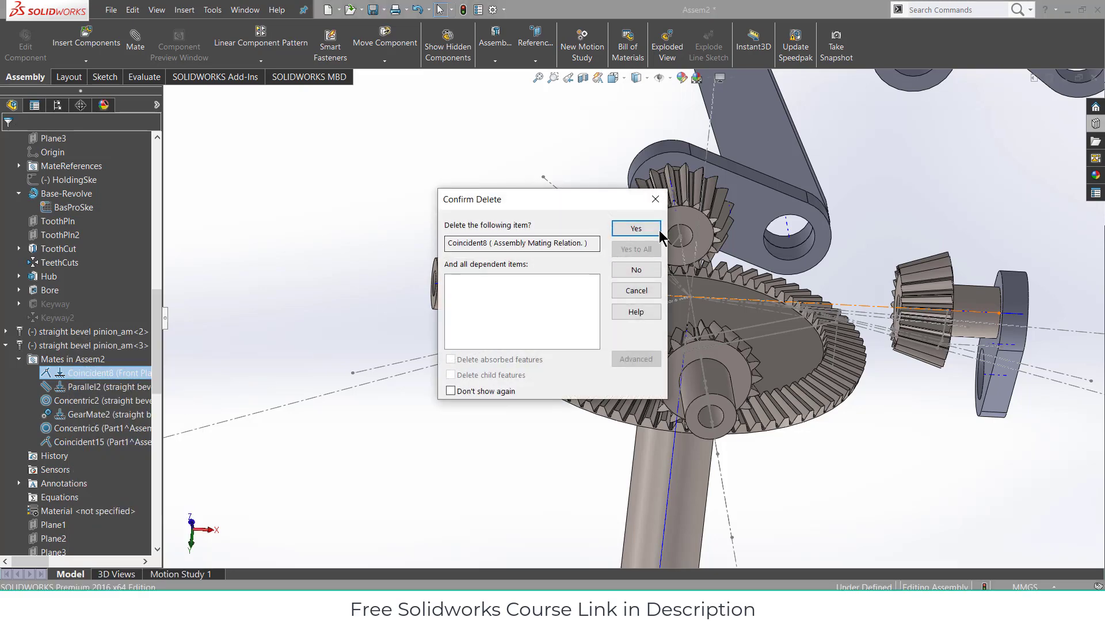
{"action": "left_click", "coordinate": [644, 229]}
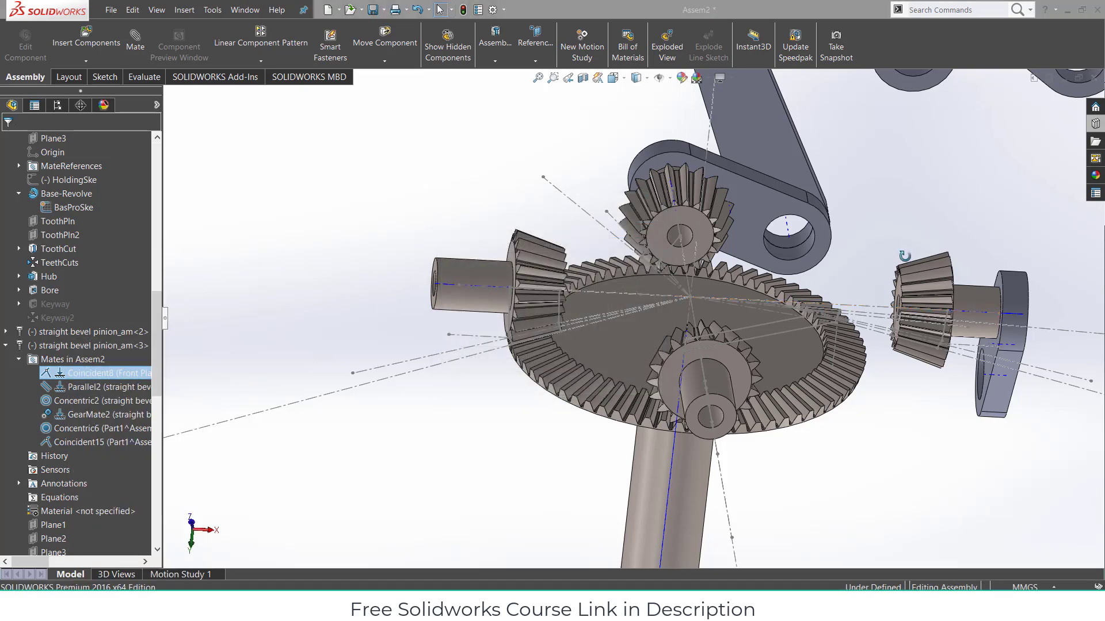
{"action": "middle_click_drag", "start_coordinate": [904, 256], "coordinate": [889, 304]}
- Mate Point51 on the pinion's BasProSke coincident with Point51 on the ring gear's sketch
{"action": "left_click", "coordinate": [134, 37]}
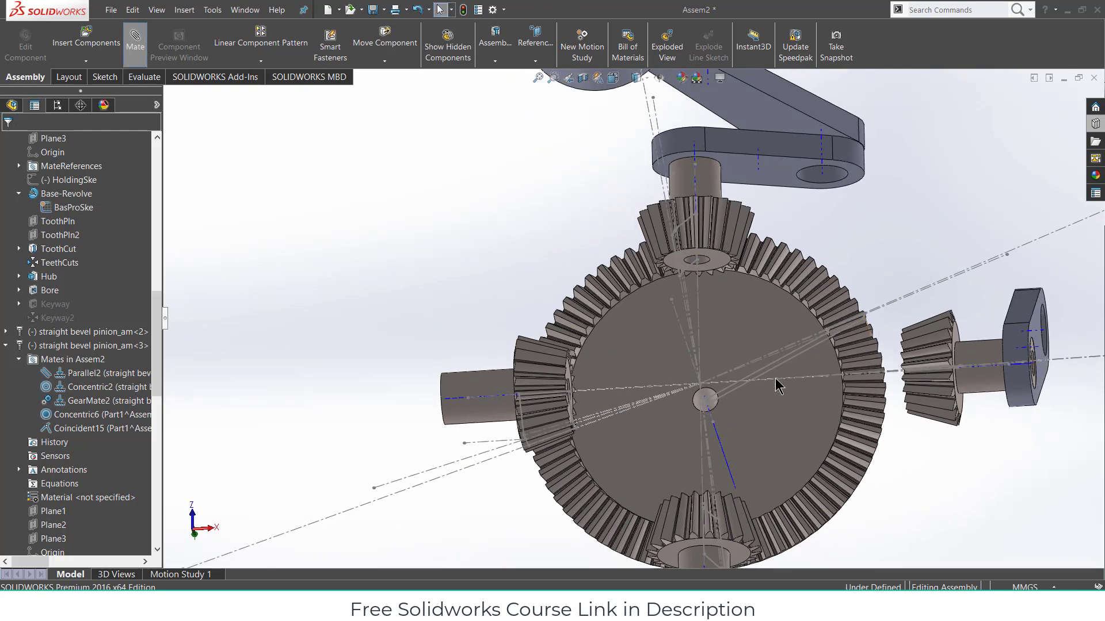
{"action": "scroll", "coordinate": [778, 377], "scroll_direction": "down", "scroll_amount": 5}
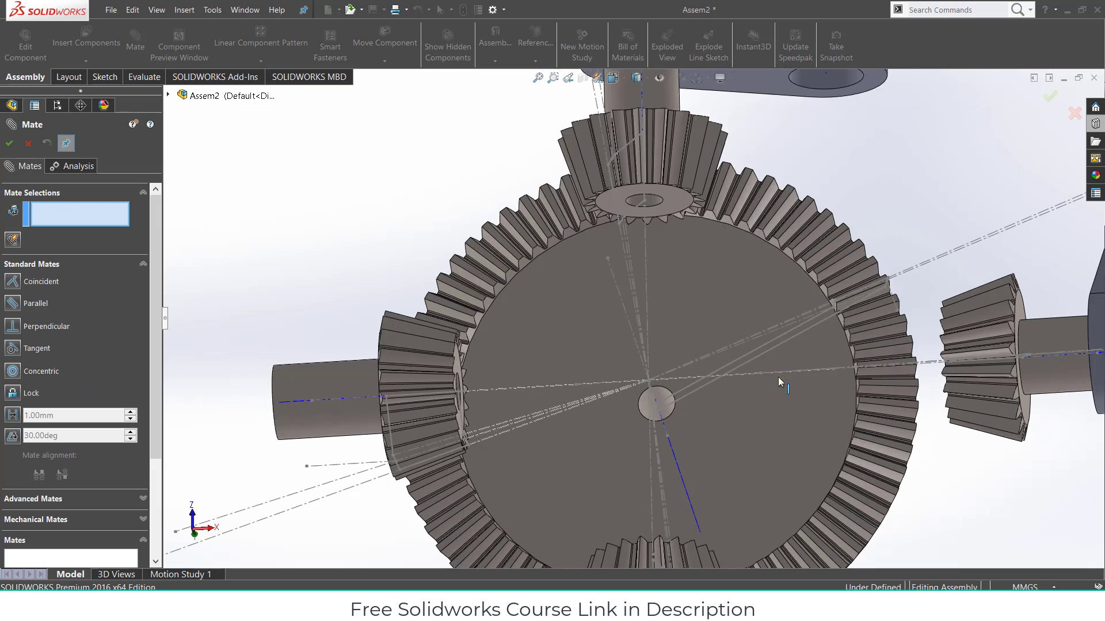
{"action": "middle_click_drag", "start_coordinate": [771, 303], "coordinate": [707, 156]}
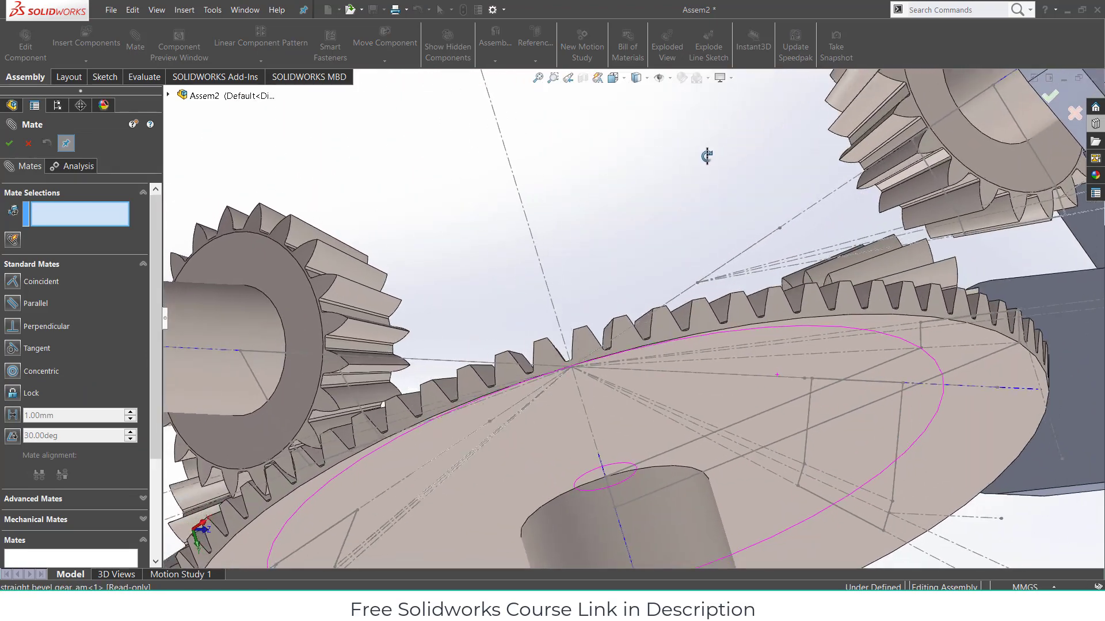
{"action": "left_click", "coordinate": [697, 283]}
{"action": "mouse_move", "coordinate": [671, 242]}
{"action": "middle_mouse_down"}
{"action": "mouse_move", "coordinate": [678, 286]}
{"action": "mouse_move", "coordinate": [611, 414]}
{"action": "middle_mouse_up"}
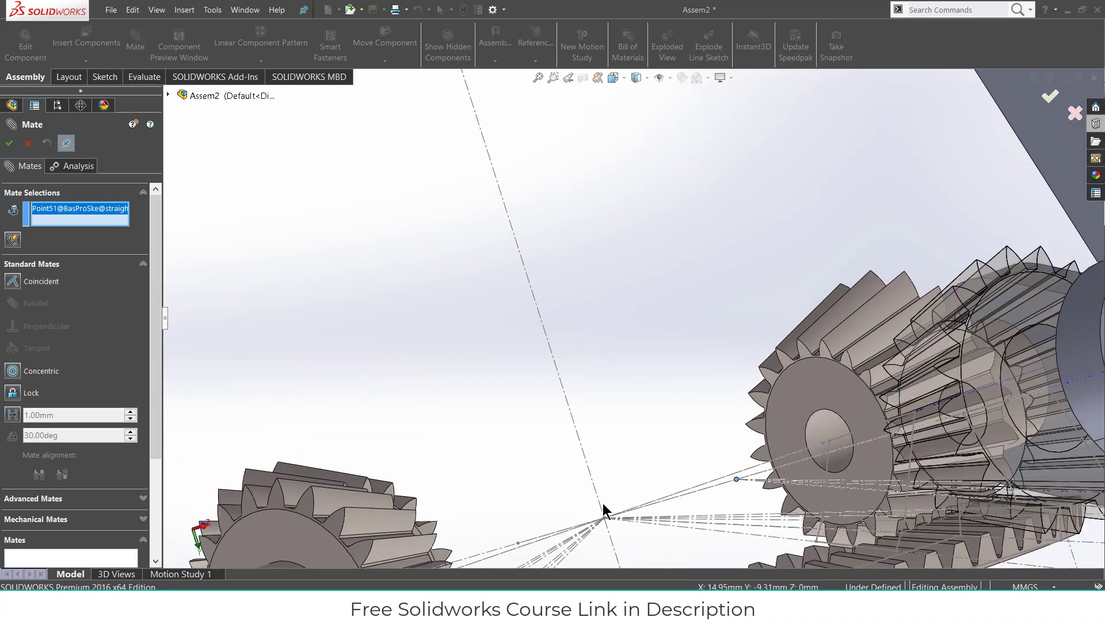
{"action": "left_click", "coordinate": [604, 520]}
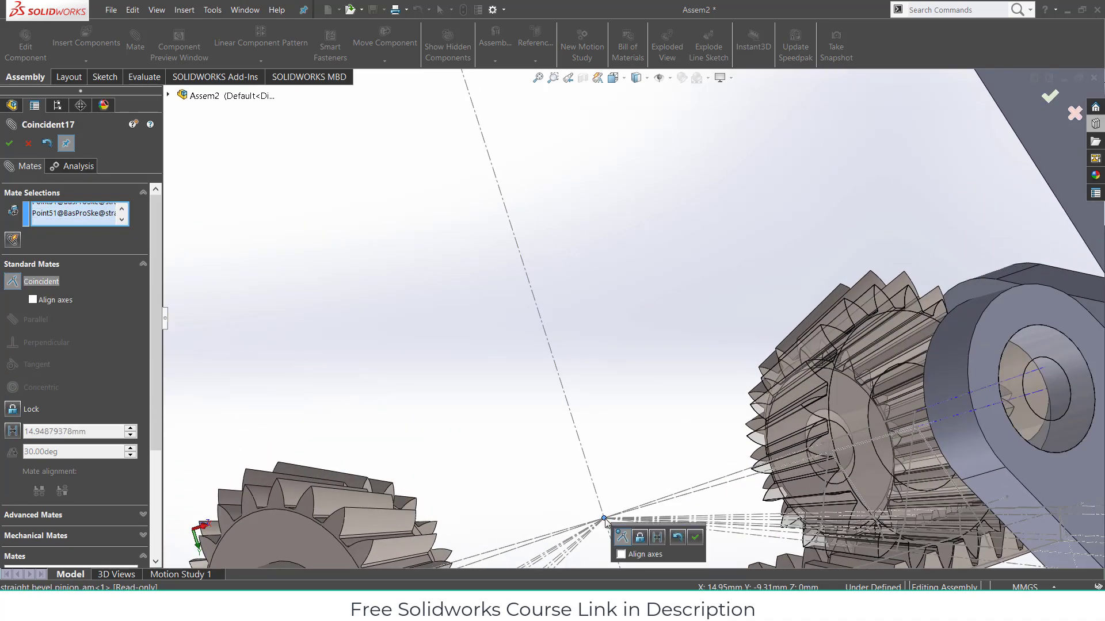
{"action": "left_click", "coordinate": [699, 536]}
{"action": "mouse_move", "coordinate": [710, 437]}
{"action": "middle_mouse_down"}
{"action": "mouse_move", "coordinate": [744, 393]}
{"action": "mouse_move", "coordinate": [717, 448]}
{"action": "middle_mouse_up"}
{"action": "scroll", "coordinate": [706, 330], "scroll_direction": "up", "scroll_amount": 5}
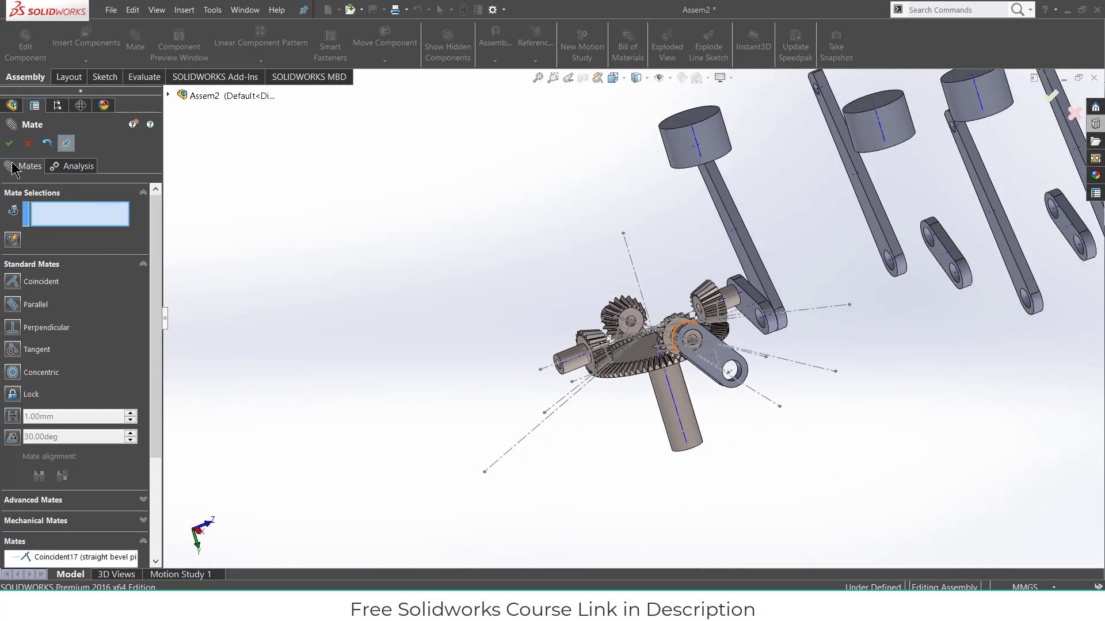
{"action": "key", "text": "Escape"}
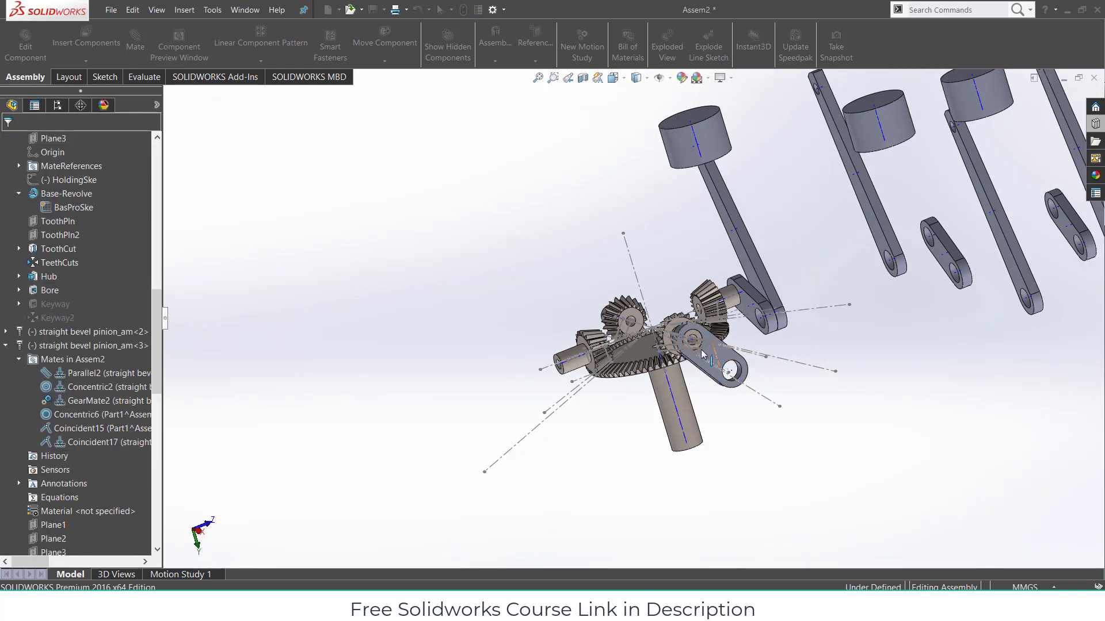
- Hide all sketches, then swing the right-hand crank link so it points outward to the right
{"action": "left_click", "coordinate": [666, 75]}
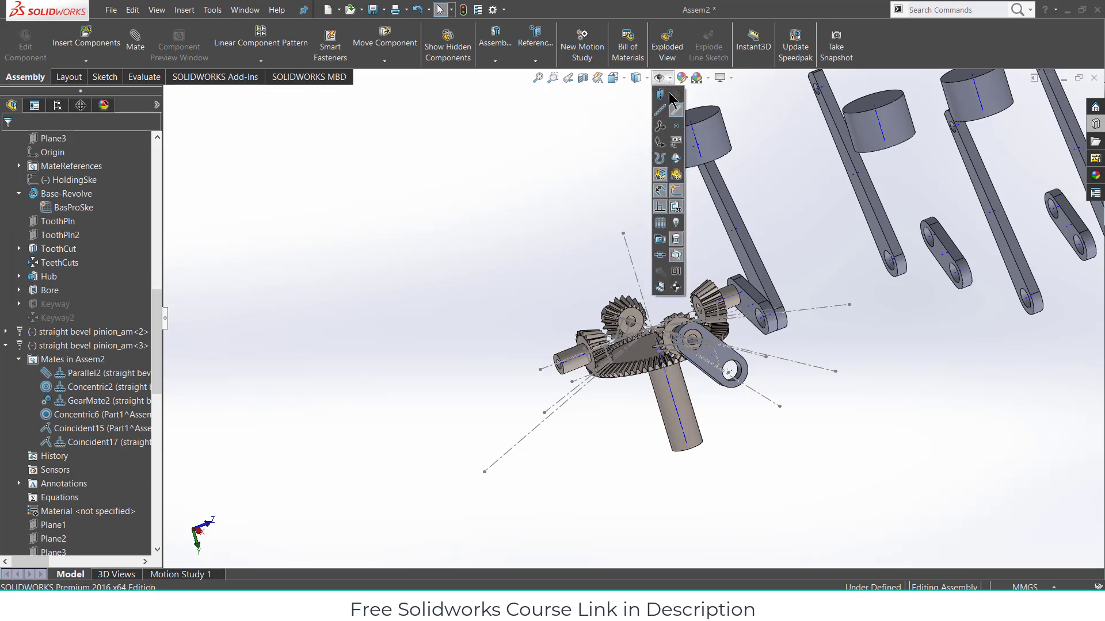
{"action": "left_click", "coordinate": [674, 192]}
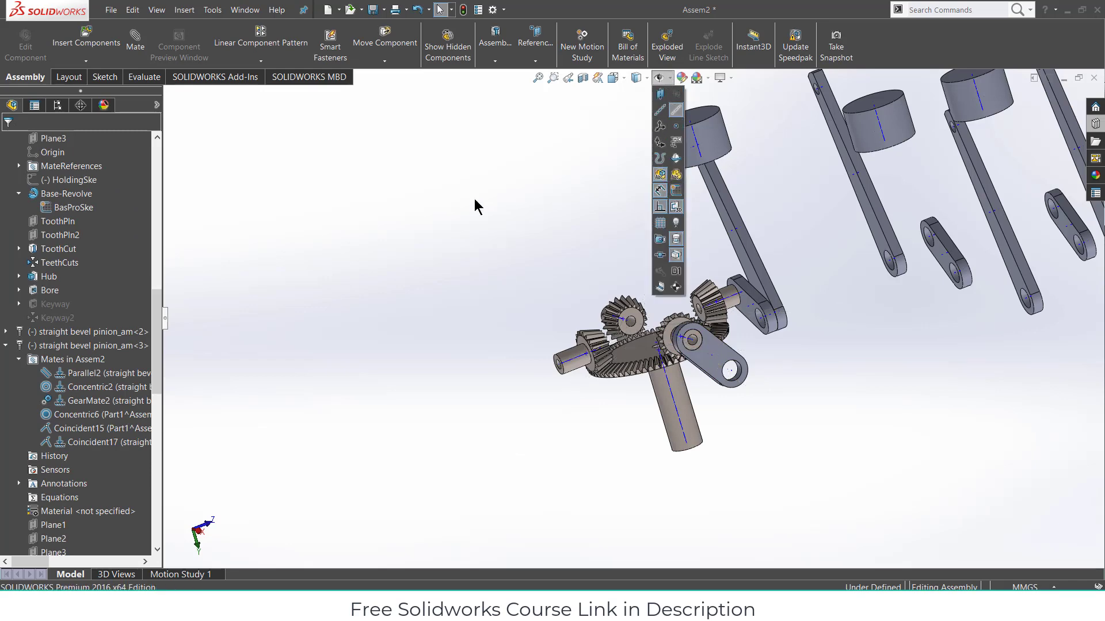
{"action": "scroll", "coordinate": [752, 377], "scroll_direction": "down", "scroll_amount": 5}
{"action": "left_click", "coordinate": [690, 350]}
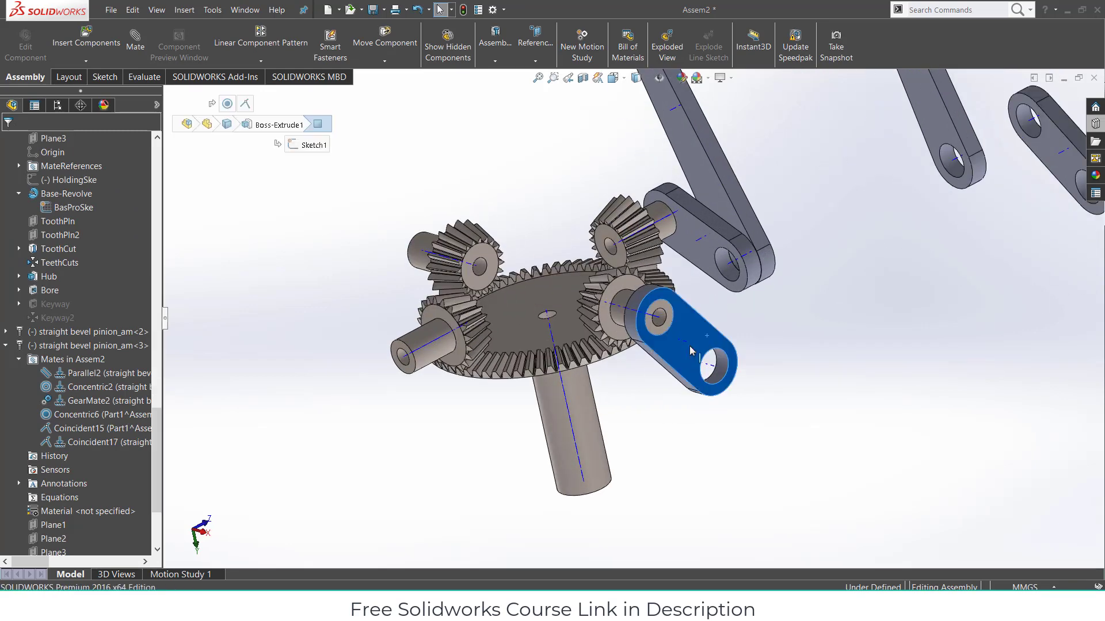
{"action": "mouse_move", "coordinate": [691, 350]}
{"action": "left_mouse_down"}
{"action": "mouse_move", "coordinate": [659, 364]}
{"action": "mouse_move", "coordinate": [705, 342]}
{"action": "mouse_move", "coordinate": [654, 362]}
{"action": "mouse_move", "coordinate": [727, 320]}
{"action": "mouse_move", "coordinate": [673, 339]}
{"action": "mouse_move", "coordinate": [714, 322]}
{"action": "mouse_move", "coordinate": [693, 338]}
{"action": "mouse_move", "coordinate": [706, 322]}
{"action": "mouse_move", "coordinate": [699, 330]}
{"action": "left_mouse_up"}
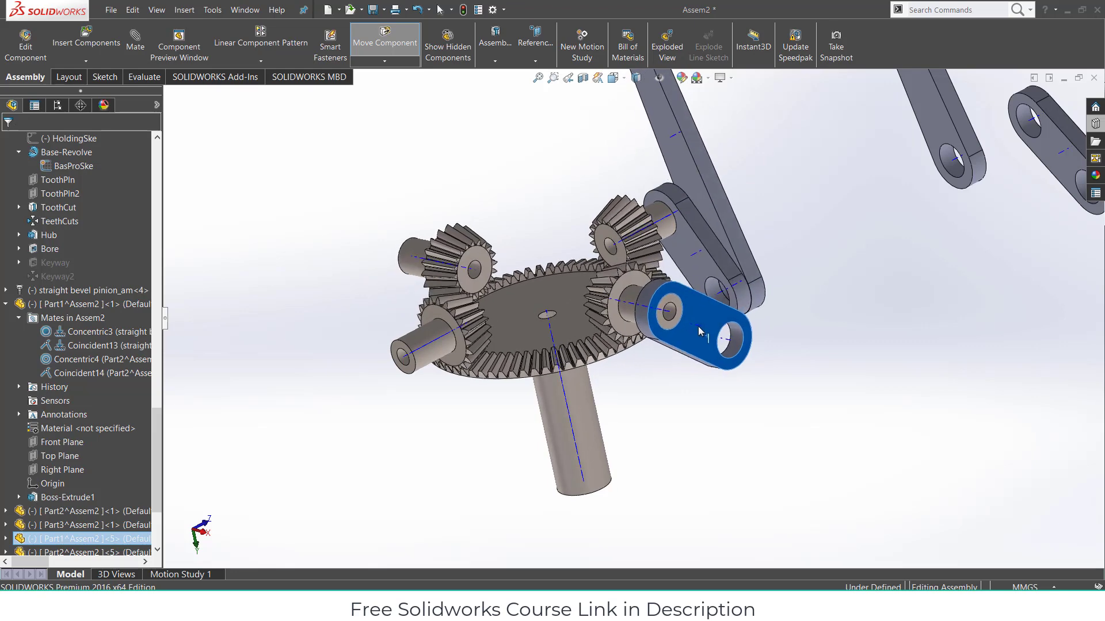
{"action": "left_click", "coordinate": [659, 418]}
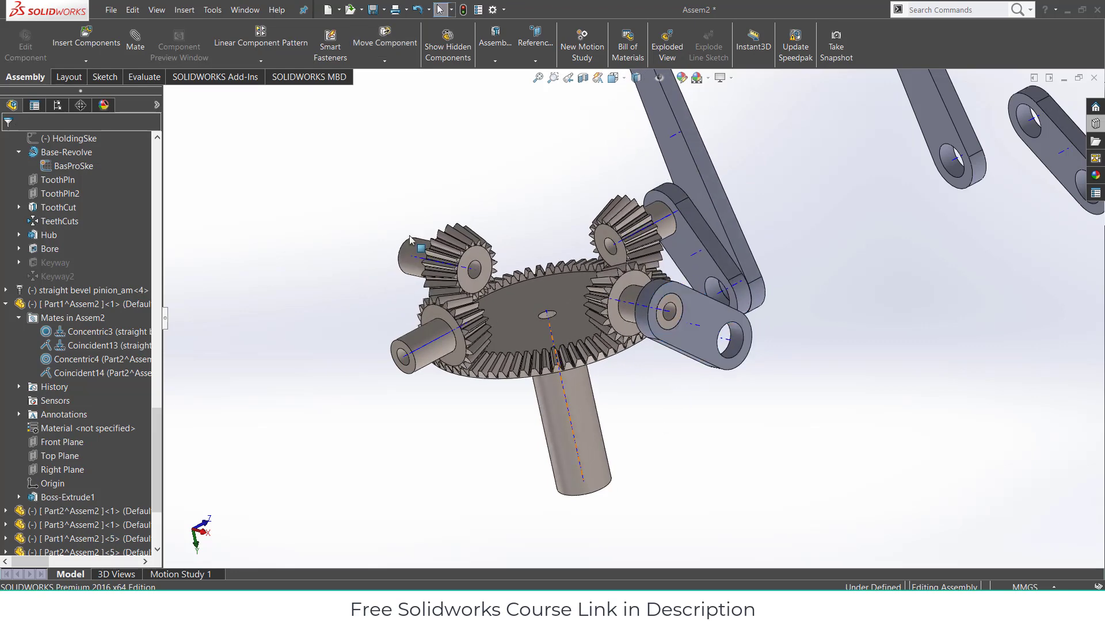
- Make the right-hand pinion's axis coincident with the assembly Front Plane (Coincident18)
{"action": "left_click", "coordinate": [137, 46]}
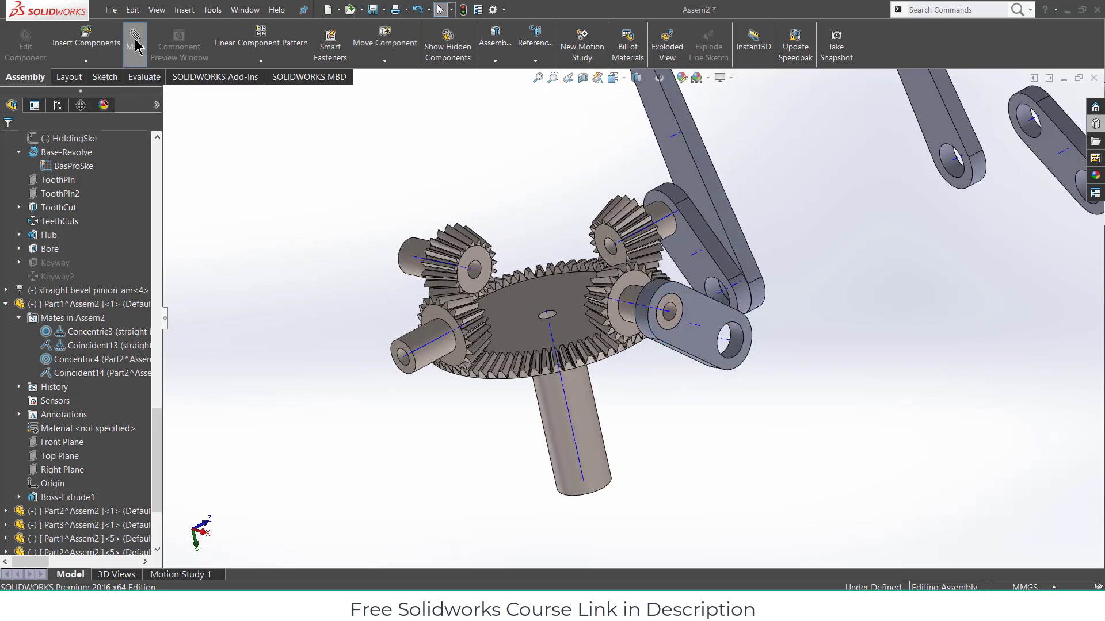
{"action": "left_click", "coordinate": [631, 303]}
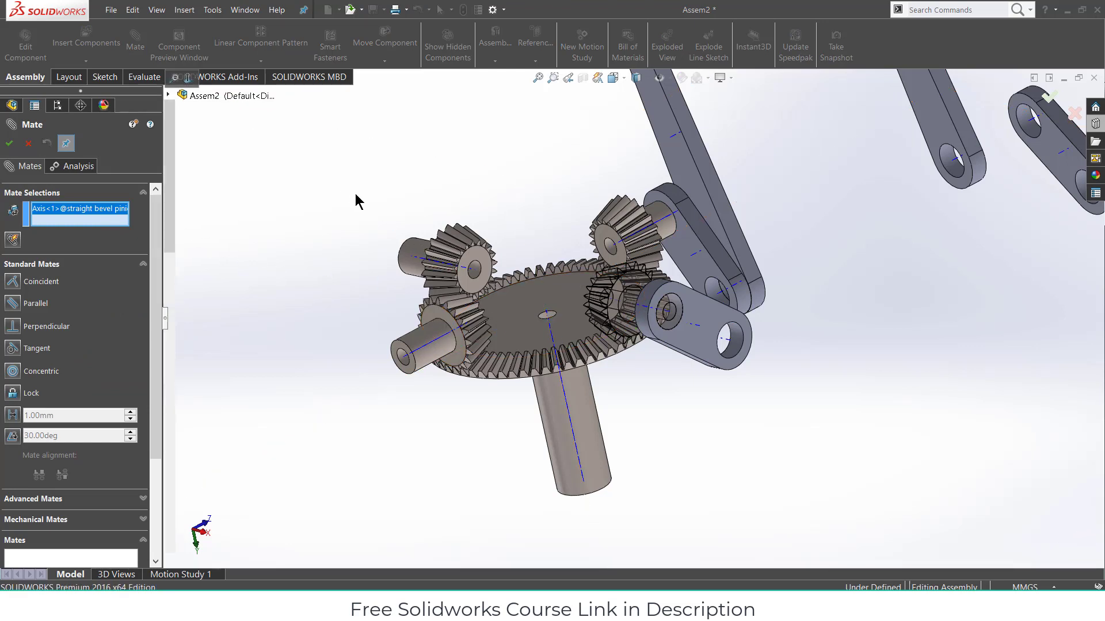
{"action": "left_click", "coordinate": [168, 94]}
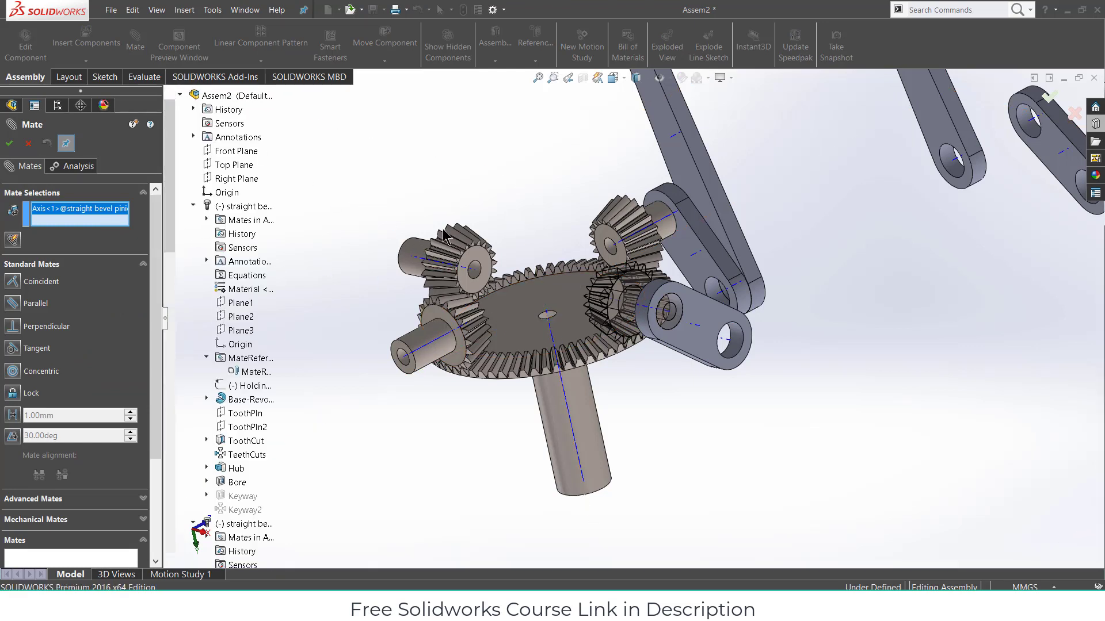
{"action": "scroll", "coordinate": [446, 234], "scroll_direction": "up", "scroll_amount": 2}
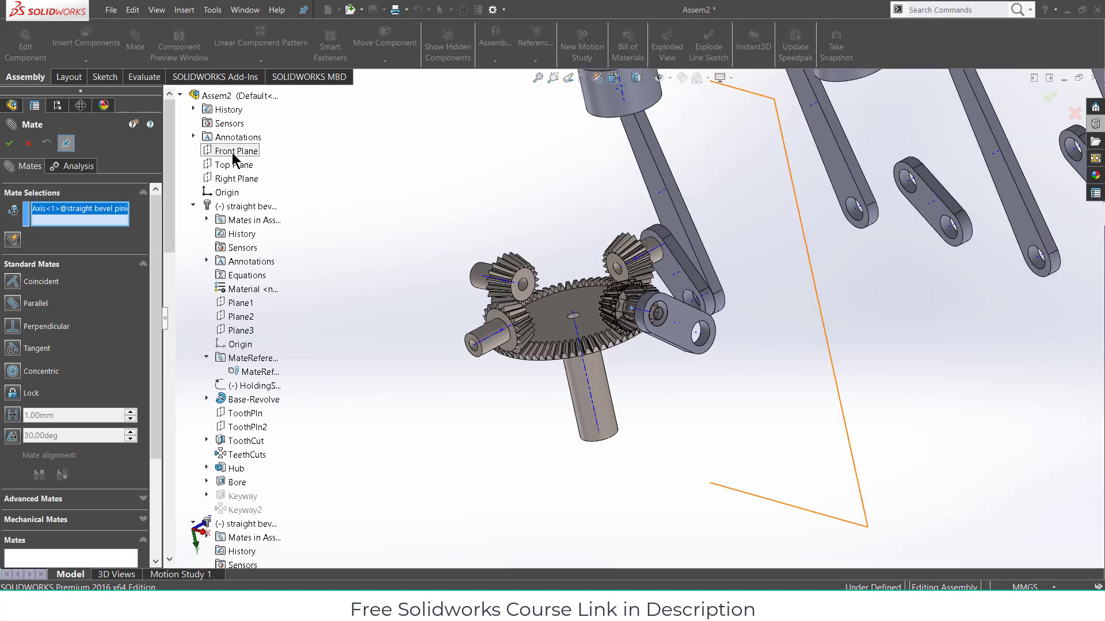
{"action": "left_click", "coordinate": [233, 153]}
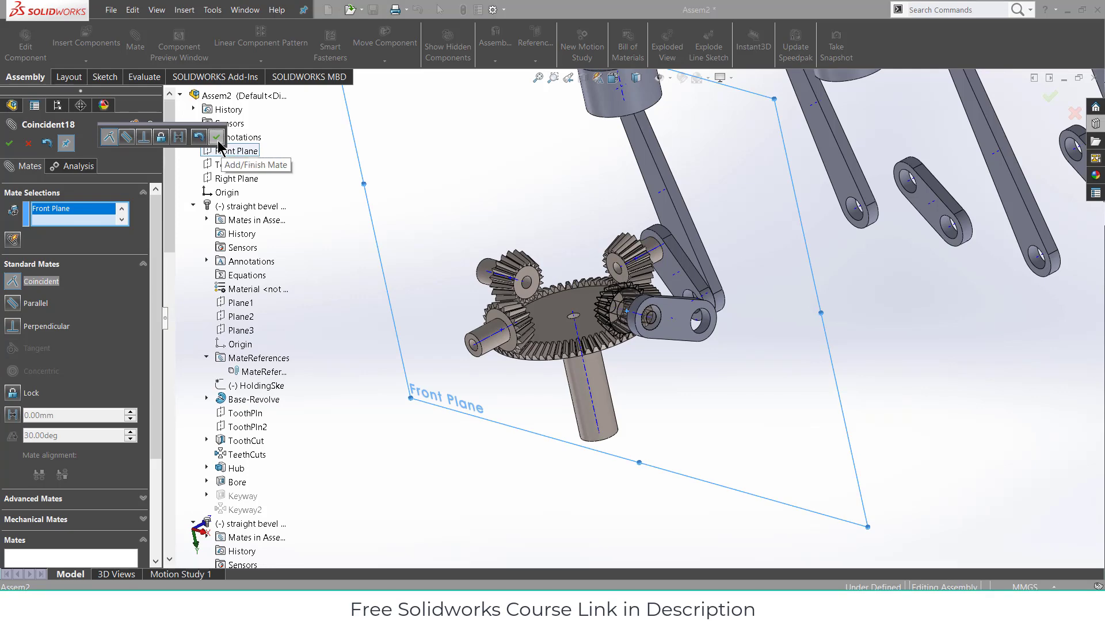
{"action": "left_click", "coordinate": [217, 136]}
{"action": "left_click", "coordinate": [9, 144]}
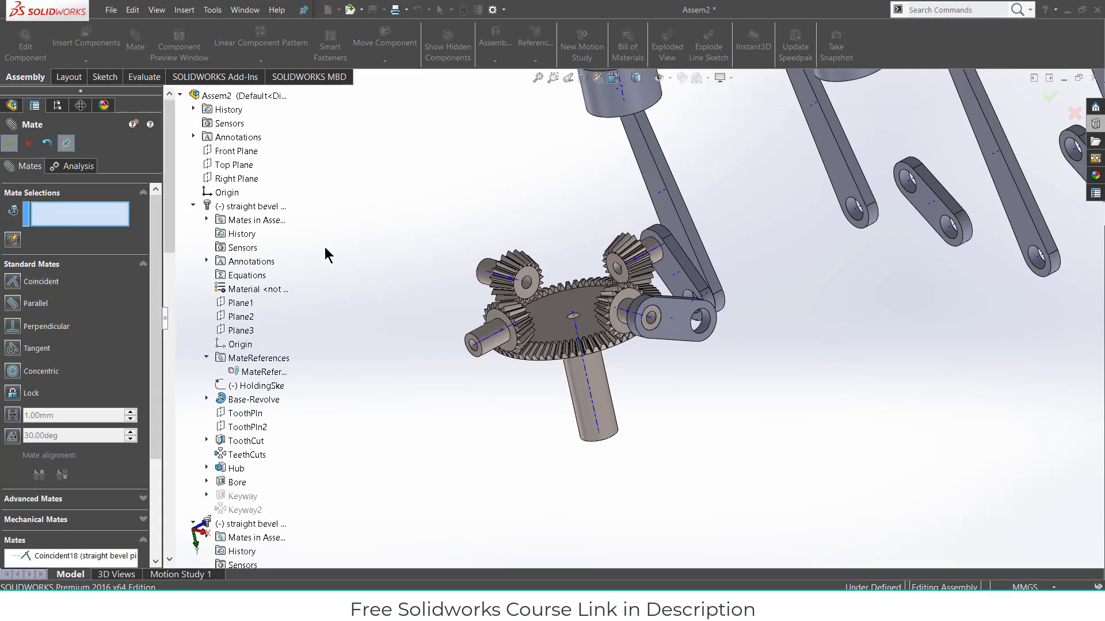
- Mate the long arm's lower-end hole concentric with the holder arm's outer hole (Concentric7)
{"action": "middle_click_drag", "start_coordinate": [625, 348], "coordinate": [770, 398]}
{"action": "scroll", "coordinate": [691, 355], "scroll_direction": "down", "scroll_amount": 5}
{"action": "scroll", "coordinate": [636, 321], "scroll_direction": "down", "scroll_amount": 6}
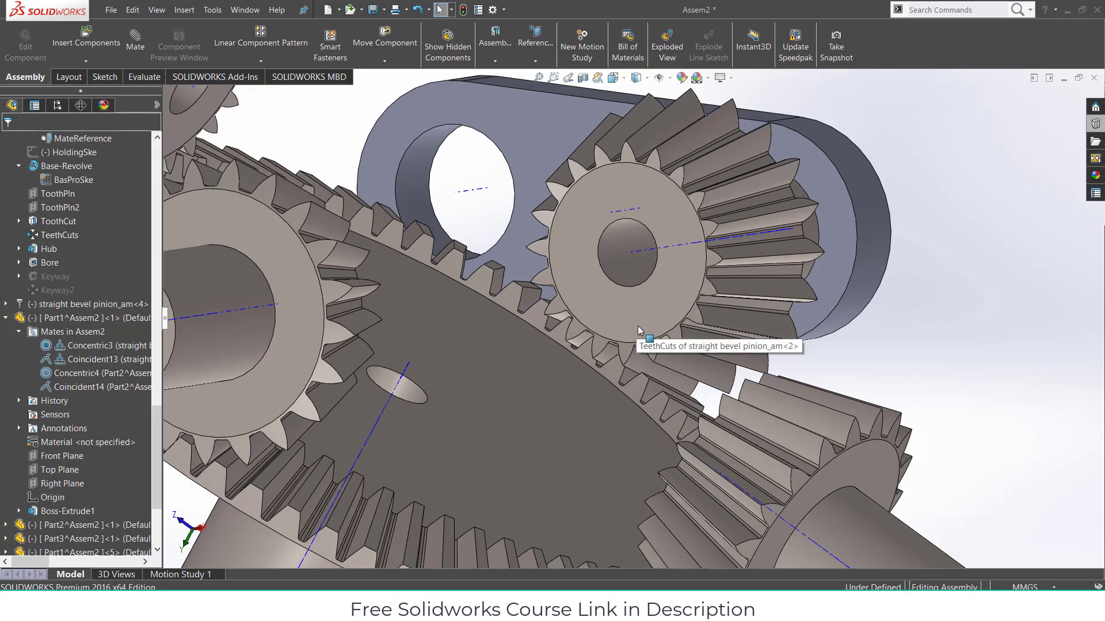
{"action": "middle_click_drag", "start_coordinate": [638, 326], "coordinate": [477, 312]}
{"action": "scroll", "coordinate": [478, 312], "scroll_direction": "up", "scroll_amount": 6}
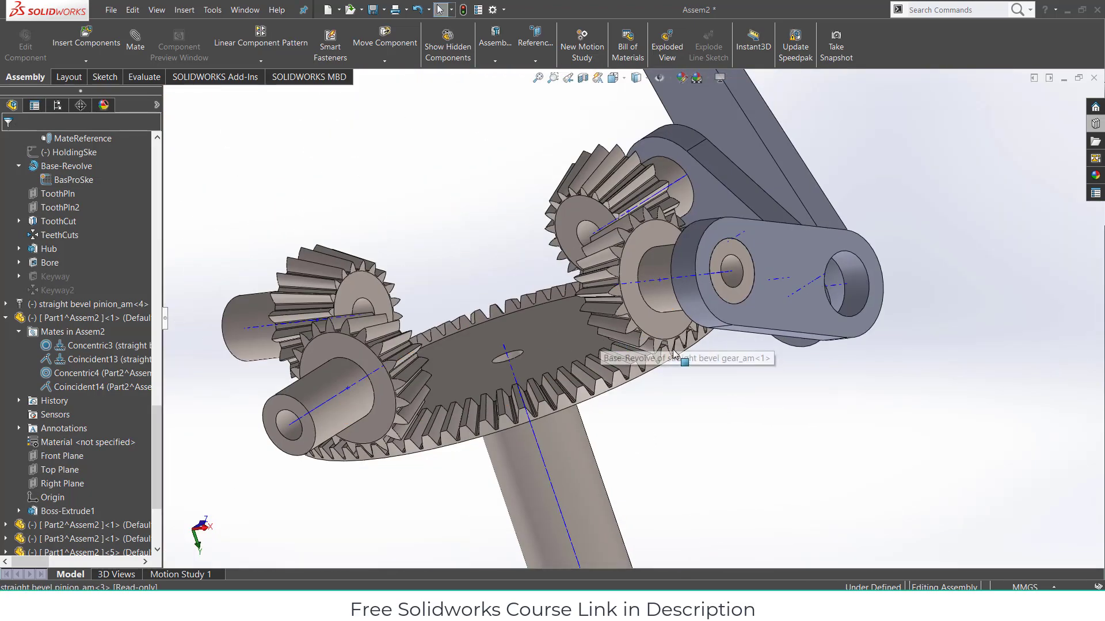
{"action": "scroll", "coordinate": [817, 336], "scroll_direction": "up", "scroll_amount": 2}
{"action": "scroll", "coordinate": [823, 230], "scroll_direction": "down", "scroll_amount": 4}
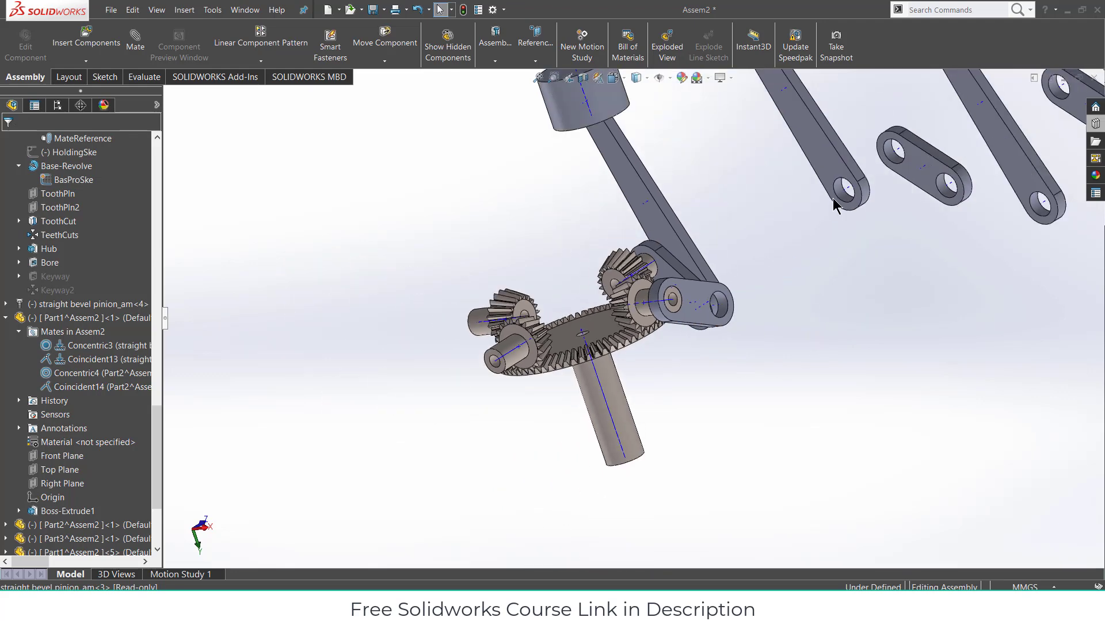
{"action": "left_click", "coordinate": [803, 202]}
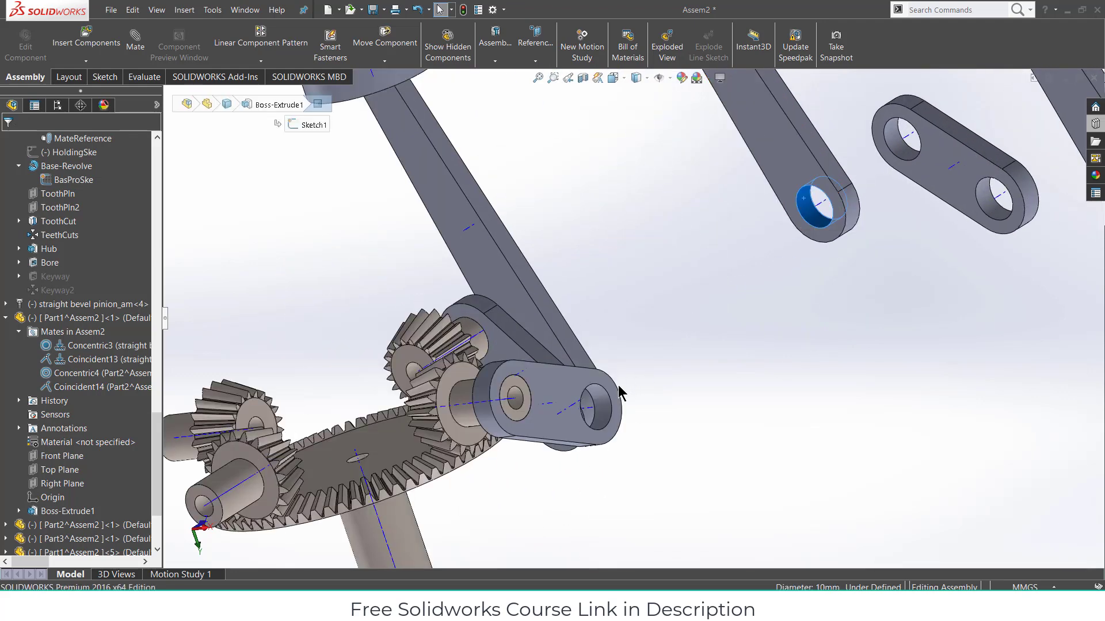
{"action": "scroll", "coordinate": [619, 391], "scroll_direction": "down", "scroll_amount": 3}
{"action": "left_click", "coordinate": [133, 42]}
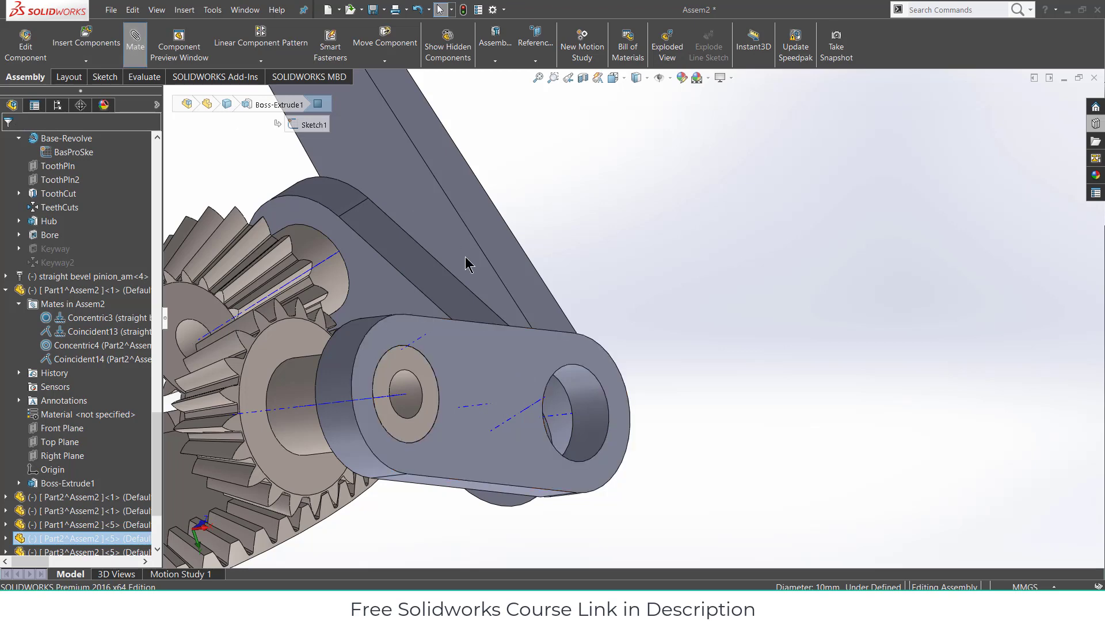
{"action": "left_click", "coordinate": [589, 389]}
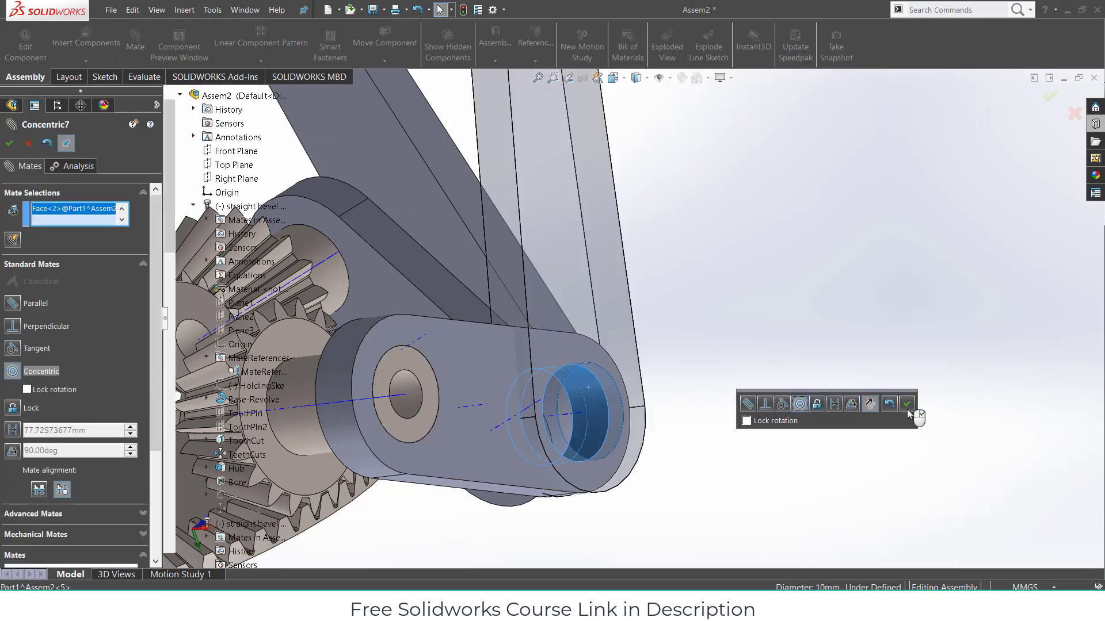
{"action": "left_click", "coordinate": [907, 405]}
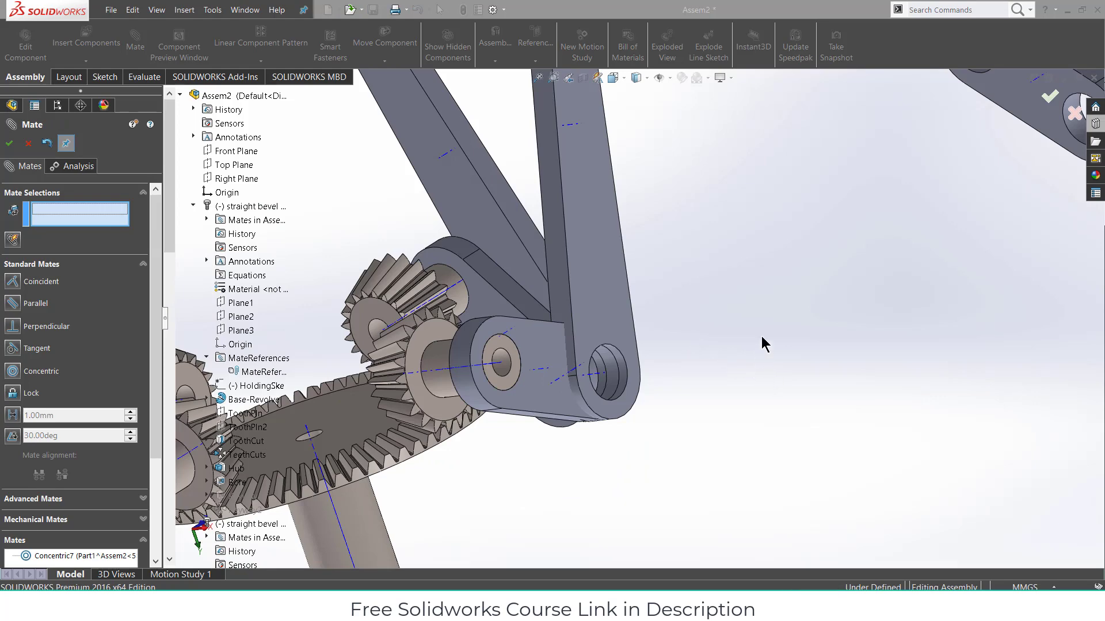
- Make the long arm's face flush with the holder arm's face (Coincident19)
{"action": "middle_click_drag", "start_coordinate": [761, 336], "coordinate": [595, 281]}
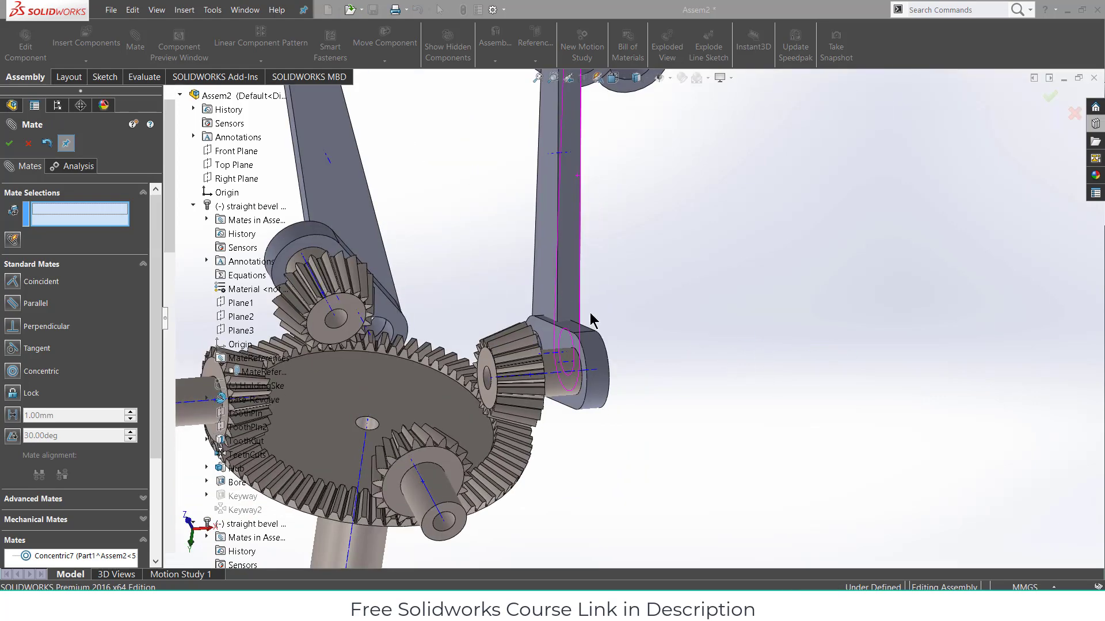
{"action": "middle_click_drag", "start_coordinate": [593, 320], "coordinate": [705, 380]}
{"action": "left_click", "coordinate": [717, 342]}
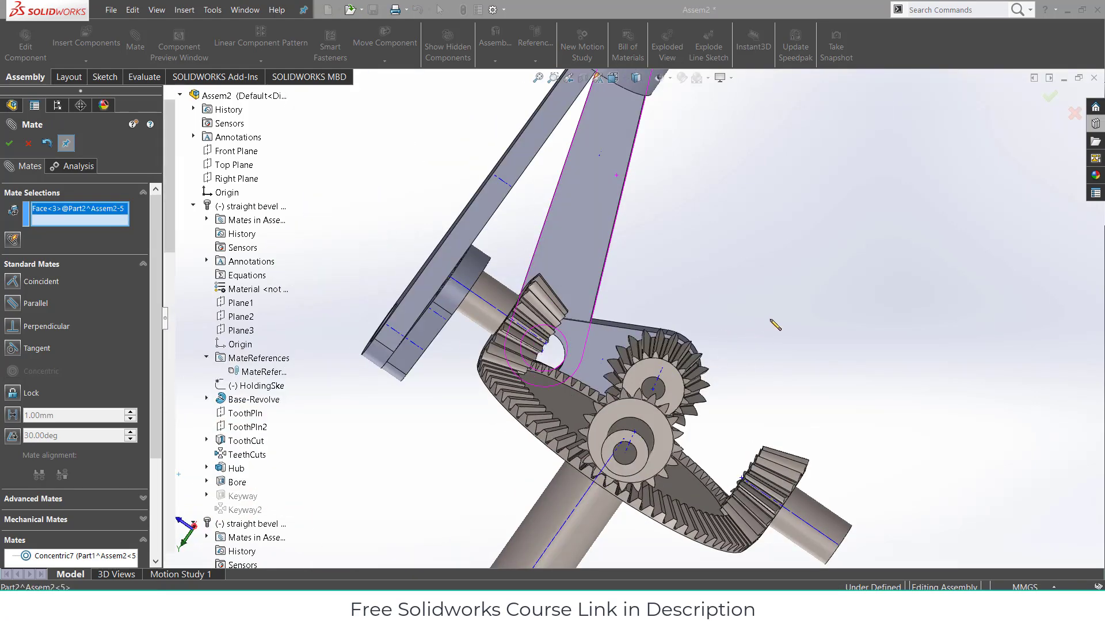
{"action": "middle_click_drag", "start_coordinate": [758, 327], "coordinate": [602, 358]}
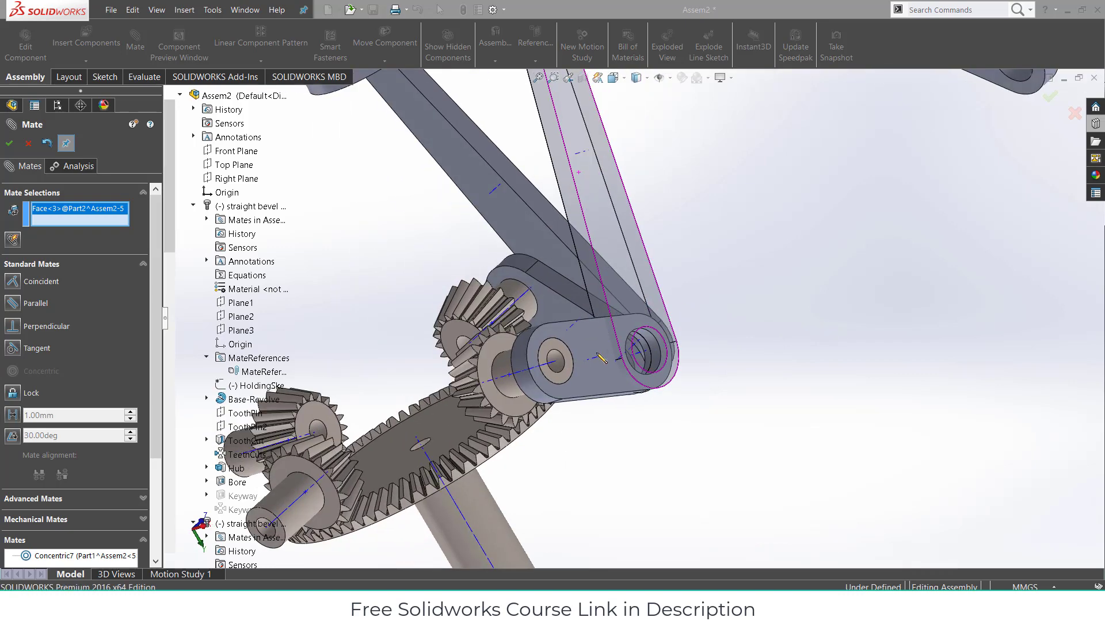
{"action": "left_click", "coordinate": [610, 394]}
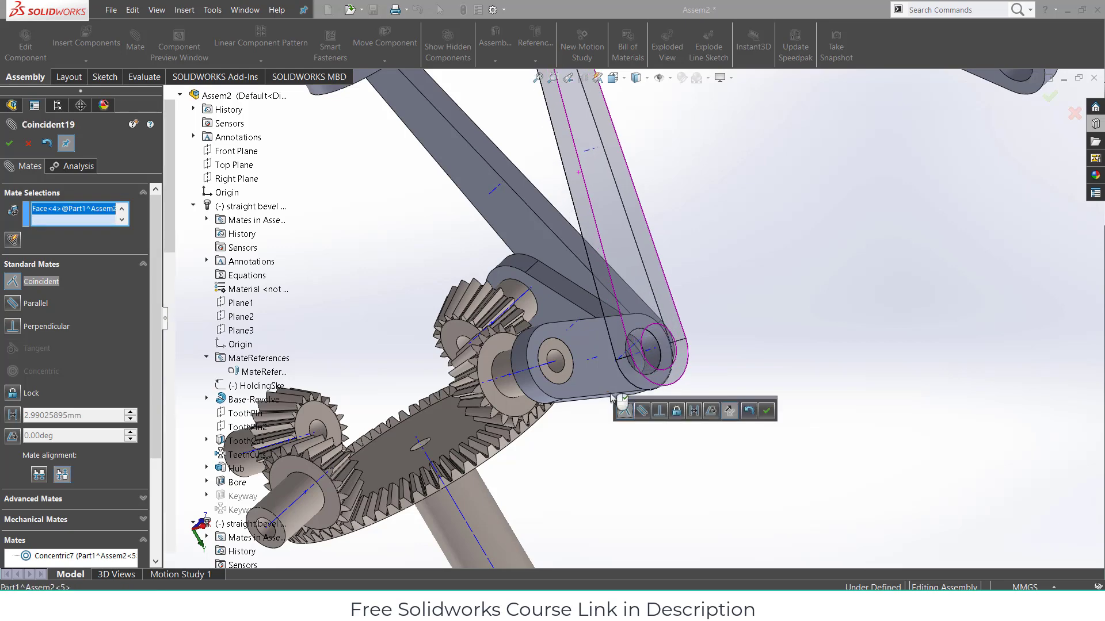
{"action": "left_click", "coordinate": [767, 410]}
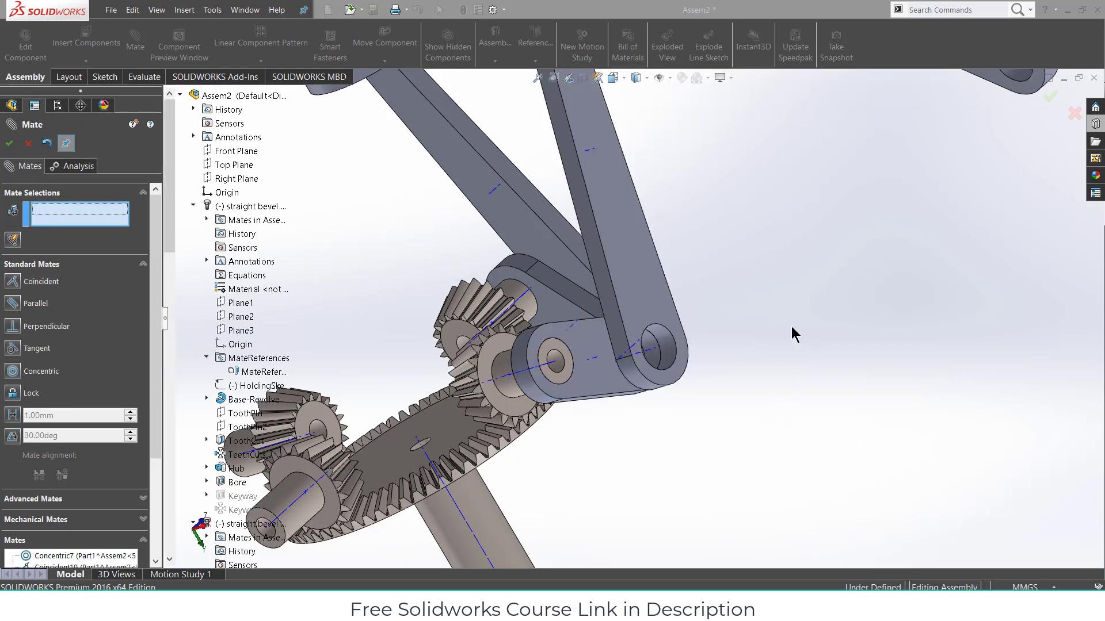
{"action": "scroll", "coordinate": [748, 296], "scroll_direction": "up", "scroll_amount": 5}
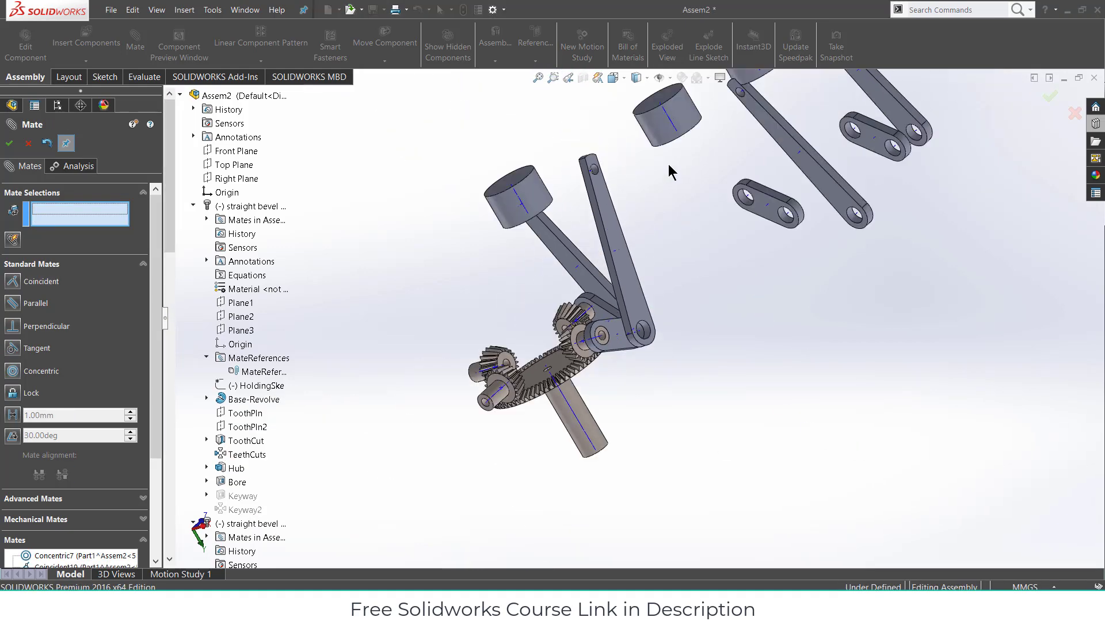
- Zoom into the slotted cylinder's open end and select the slot's pin hole face
{"action": "scroll", "coordinate": [633, 121], "scroll_direction": "down", "scroll_amount": 3}
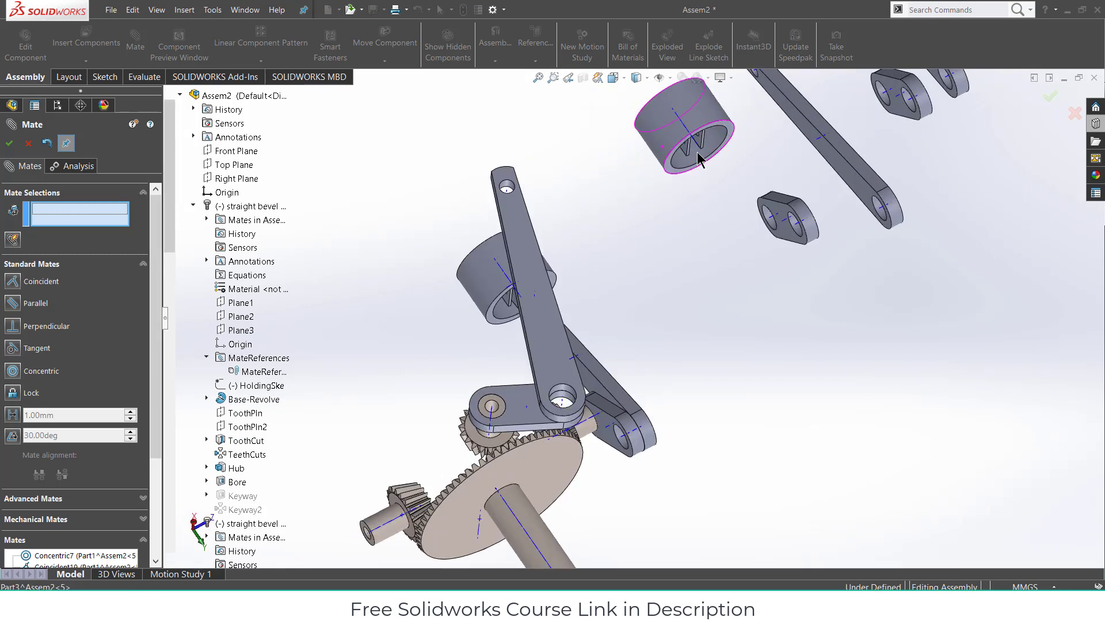
{"action": "scroll", "coordinate": [696, 152], "scroll_direction": "down", "scroll_amount": 3}
{"action": "scroll", "coordinate": [682, 172], "scroll_direction": "down", "scroll_amount": 2}
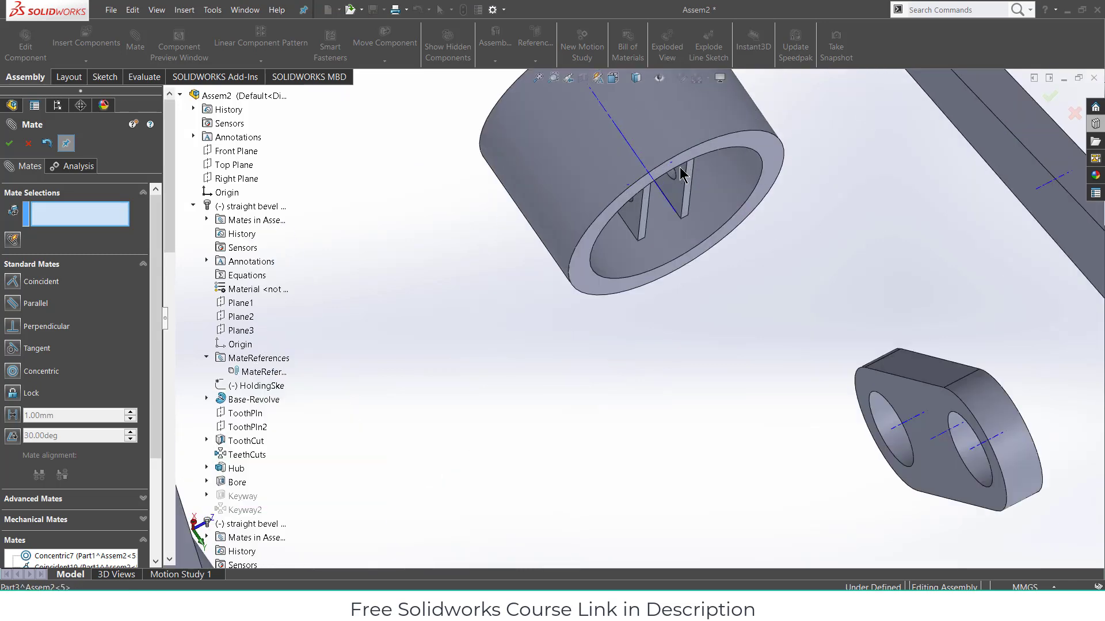
{"action": "middle_click_drag", "start_coordinate": [633, 151], "coordinate": [594, 195]}
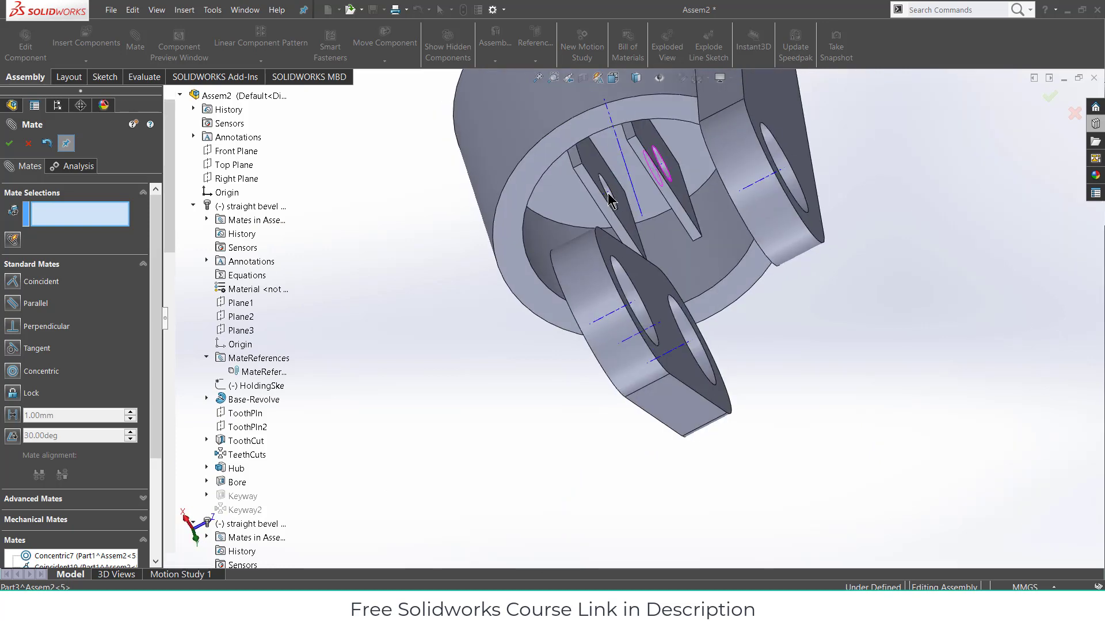
{"action": "scroll", "coordinate": [608, 200], "scroll_direction": "down", "scroll_amount": 2}
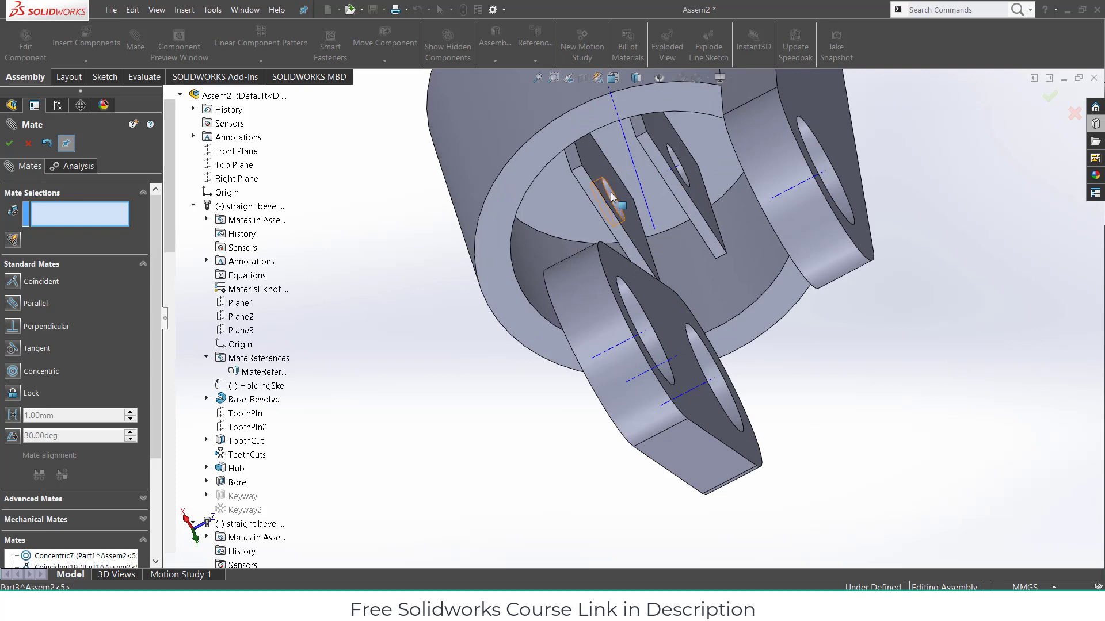
{"action": "left_click", "coordinate": [611, 198]}
- Make the arm's upper-end hole concentric with the slot's pin hole (Concentric8)
{"action": "scroll", "coordinate": [599, 233], "scroll_direction": "up", "scroll_amount": 3}
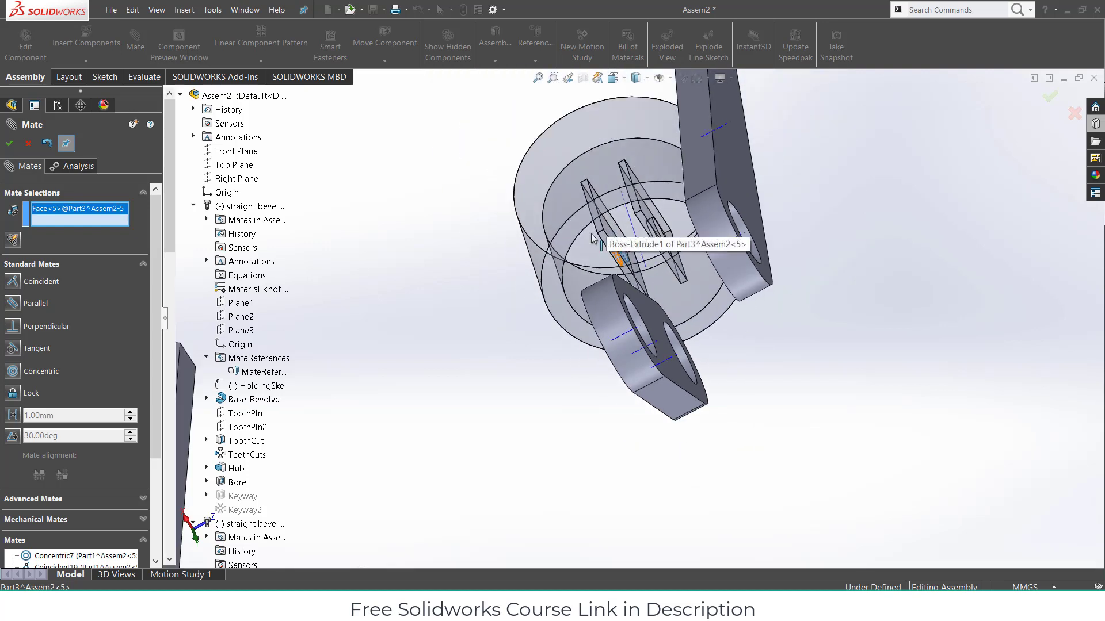
{"action": "scroll", "coordinate": [427, 334], "scroll_direction": "up", "scroll_amount": 1}
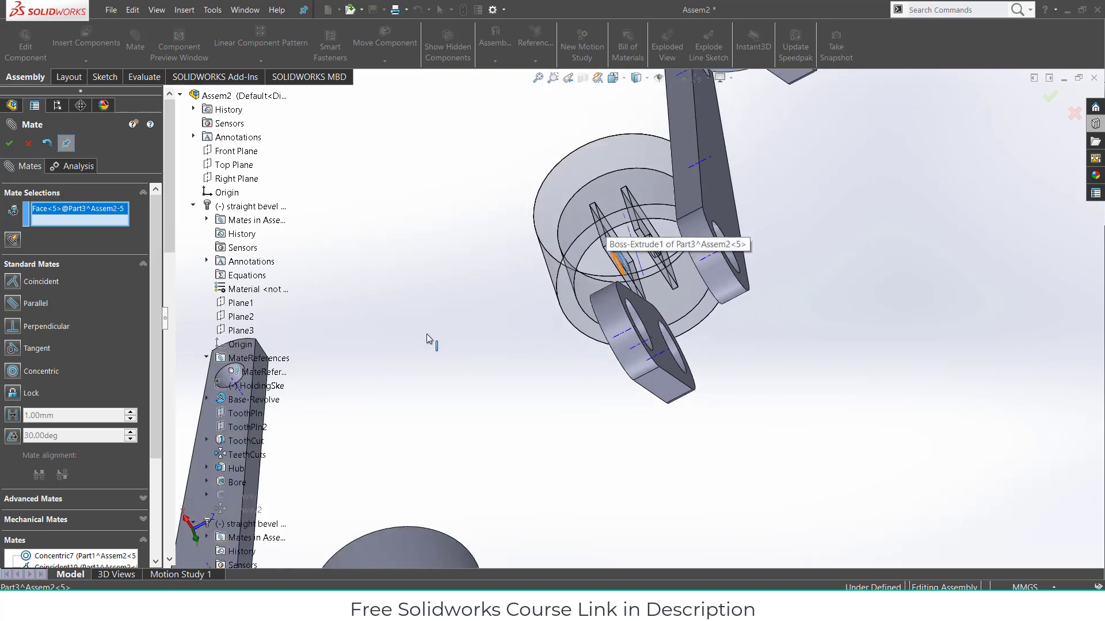
{"action": "scroll", "coordinate": [429, 334], "scroll_direction": "up", "scroll_amount": 2}
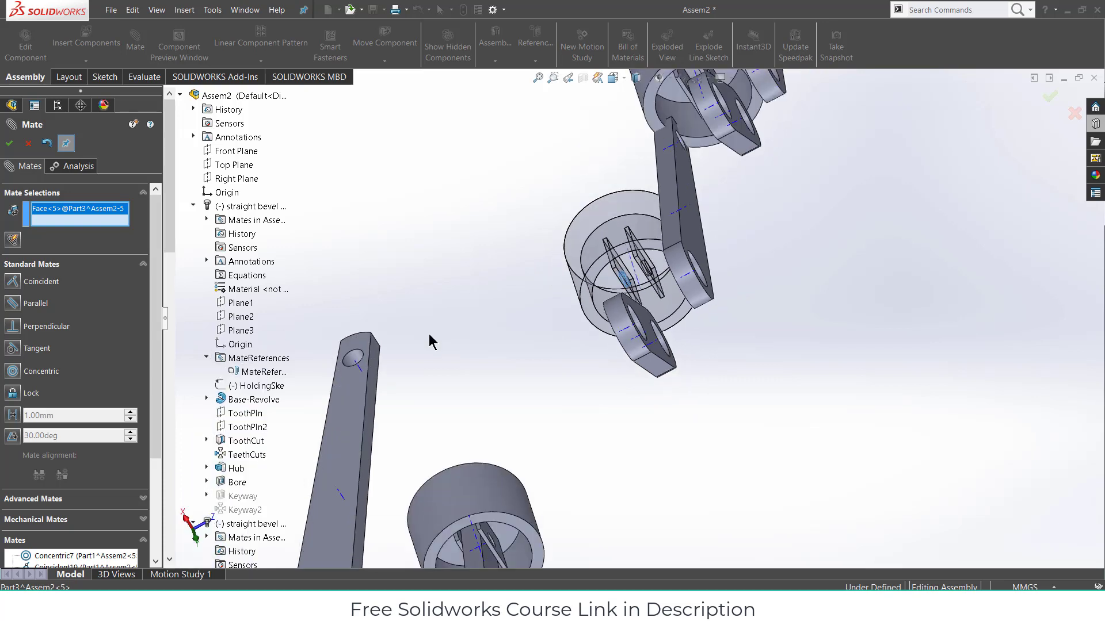
{"action": "scroll", "coordinate": [418, 351], "scroll_direction": "down", "scroll_amount": 2}
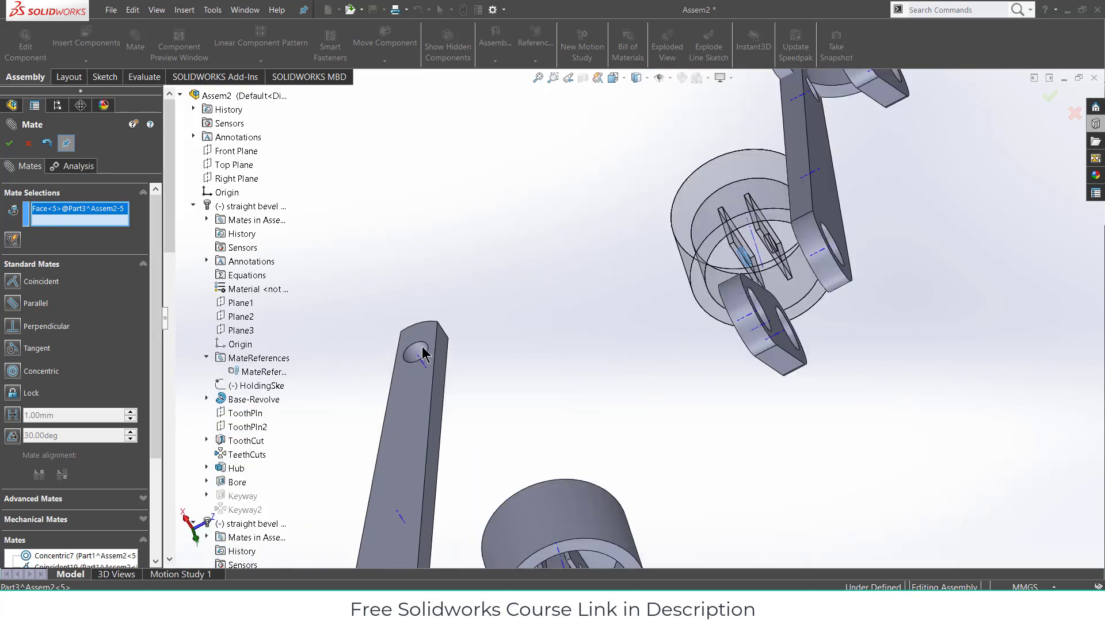
{"action": "left_click", "coordinate": [423, 349]}
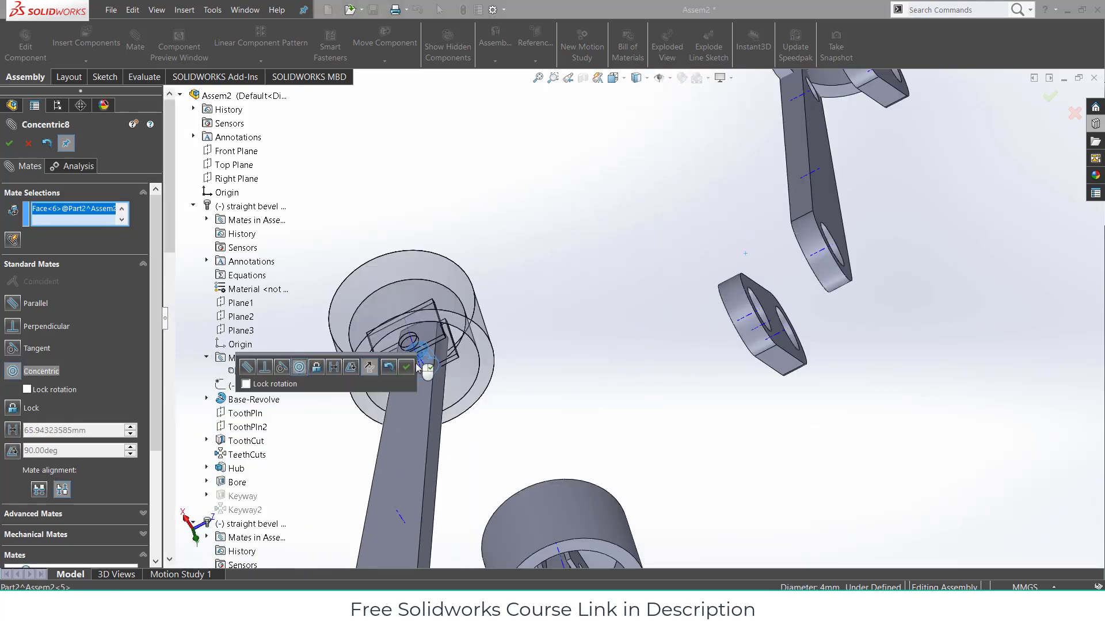
{"action": "left_click", "coordinate": [409, 368]}
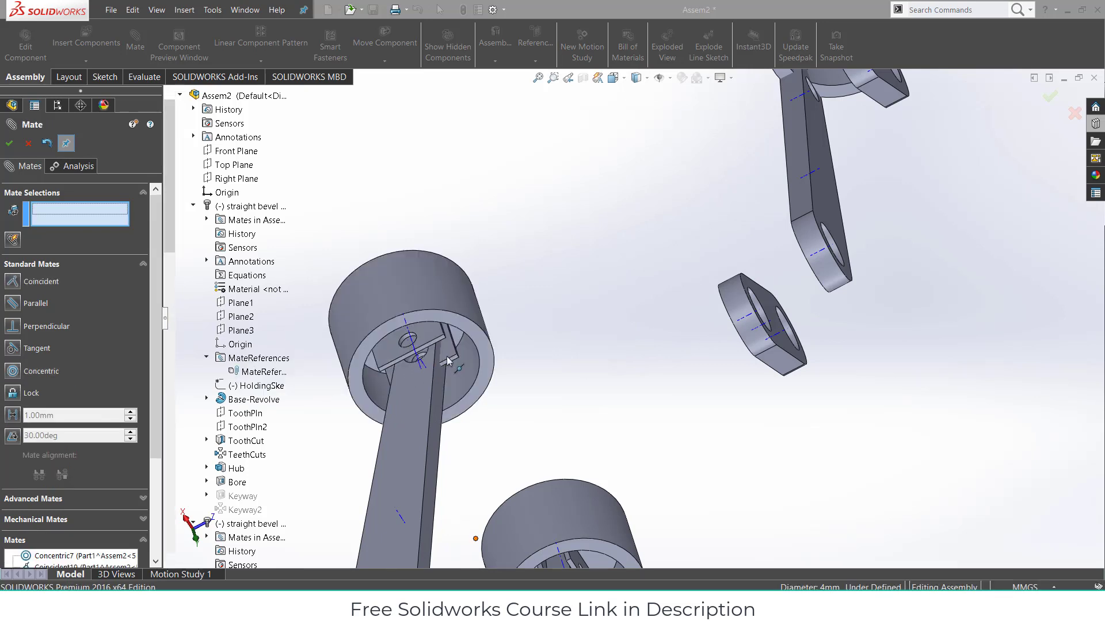
{"action": "left_click", "coordinate": [485, 397]}
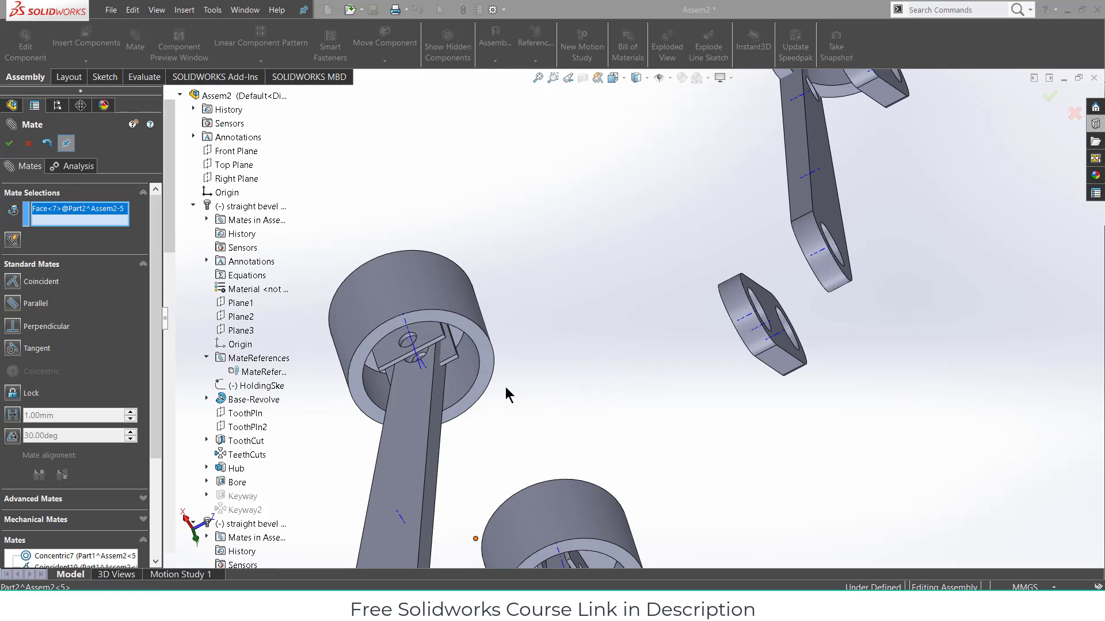
- Seat the rod end in the piston with a coincident mate: piston's inner face to rod face
{"action": "middle_click_drag", "start_coordinate": [506, 395], "coordinate": [627, 429]}
{"action": "right_click", "coordinate": [83, 214]}
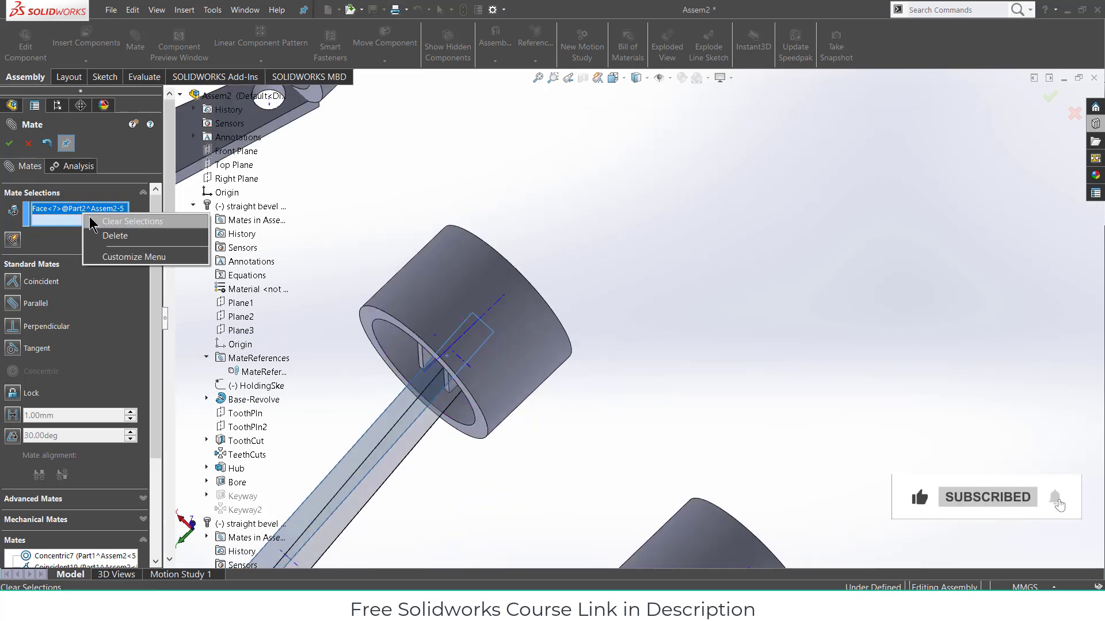
{"action": "left_click", "coordinate": [94, 222]}
{"action": "middle_click_drag", "start_coordinate": [580, 395], "coordinate": [397, 448]}
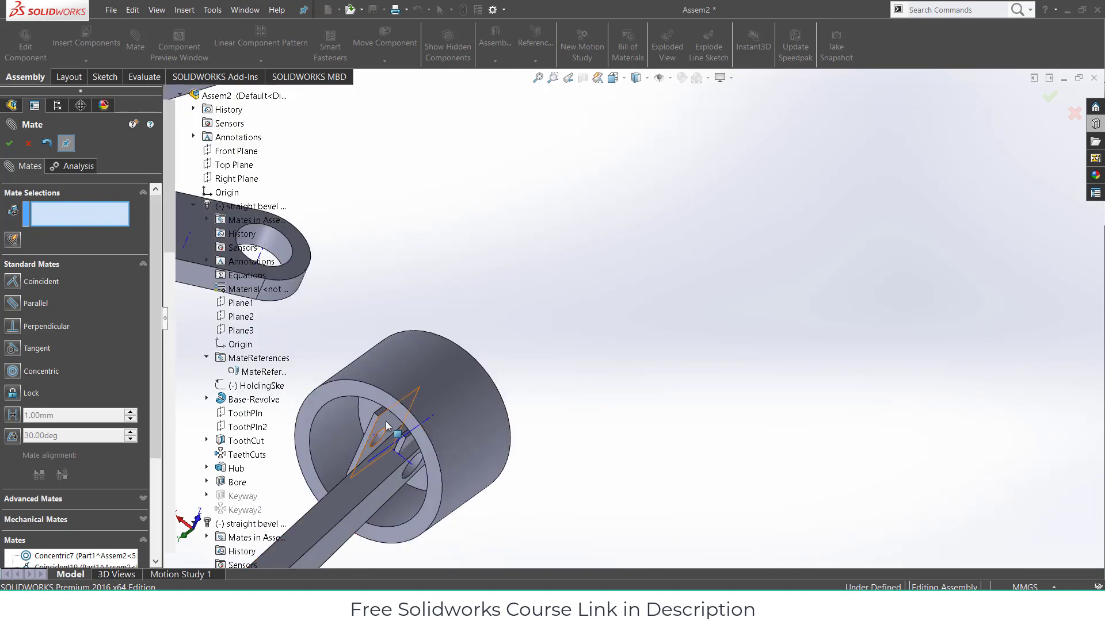
{"action": "left_click", "coordinate": [386, 421]}
{"action": "scroll", "coordinate": [509, 437], "scroll_direction": "up", "scroll_amount": 3}
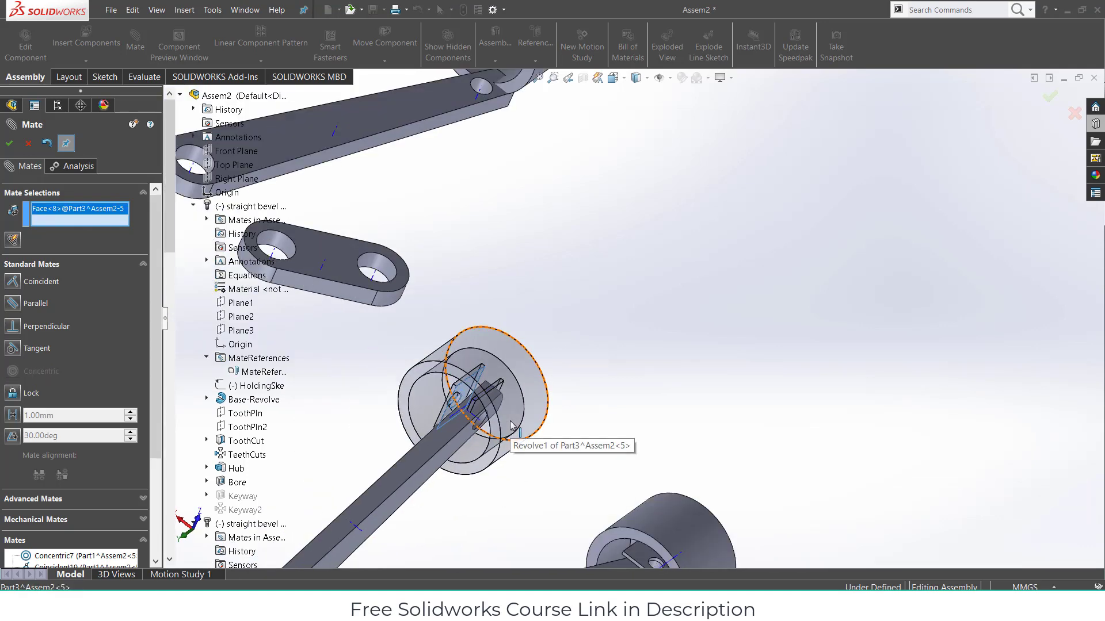
{"action": "middle_click_drag", "start_coordinate": [485, 444], "coordinate": [490, 454]}
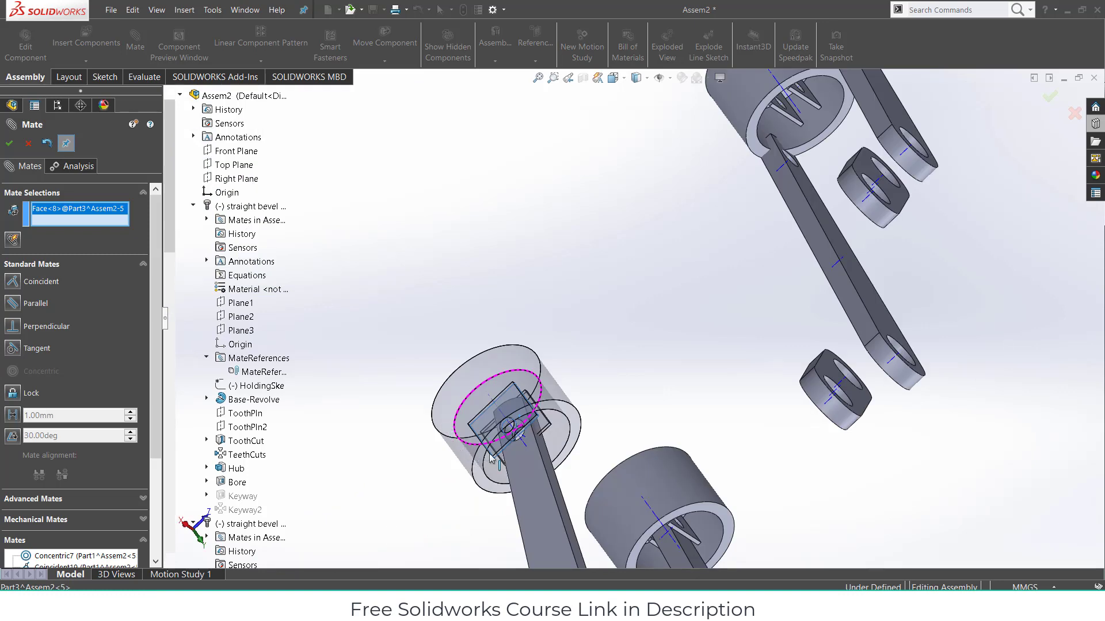
{"action": "left_click", "coordinate": [537, 473]}
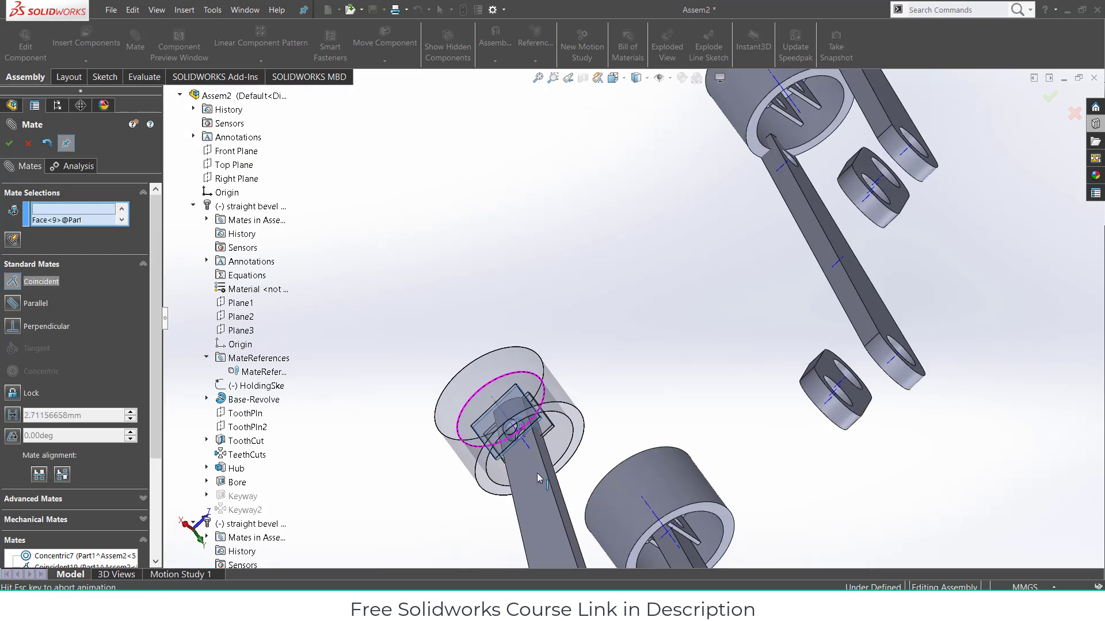
{"action": "left_click", "coordinate": [522, 494]}
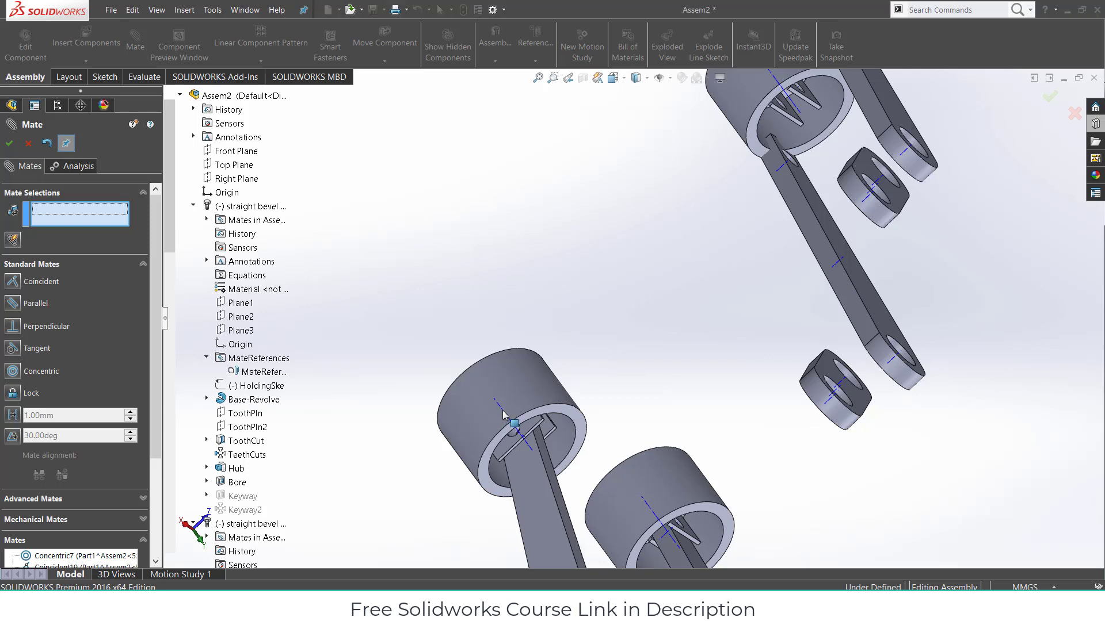
{"action": "scroll", "coordinate": [503, 416], "scroll_direction": "up", "scroll_amount": 2}
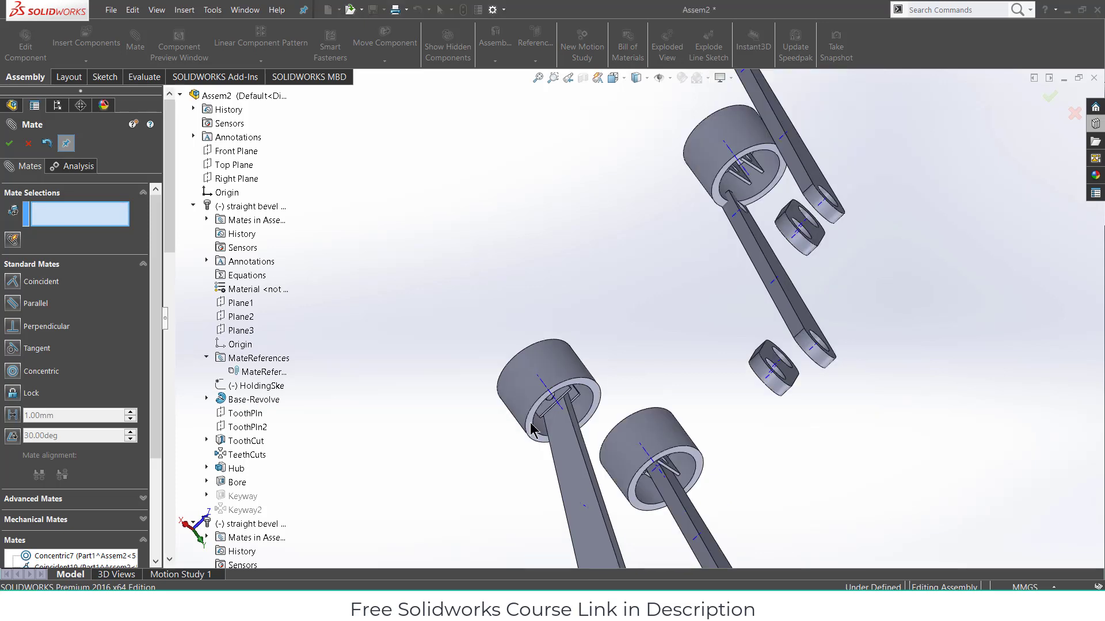
- Pick the piston's axis and the gear shaft's axis, then clear those mate selections
{"action": "left_click", "coordinate": [541, 383]}
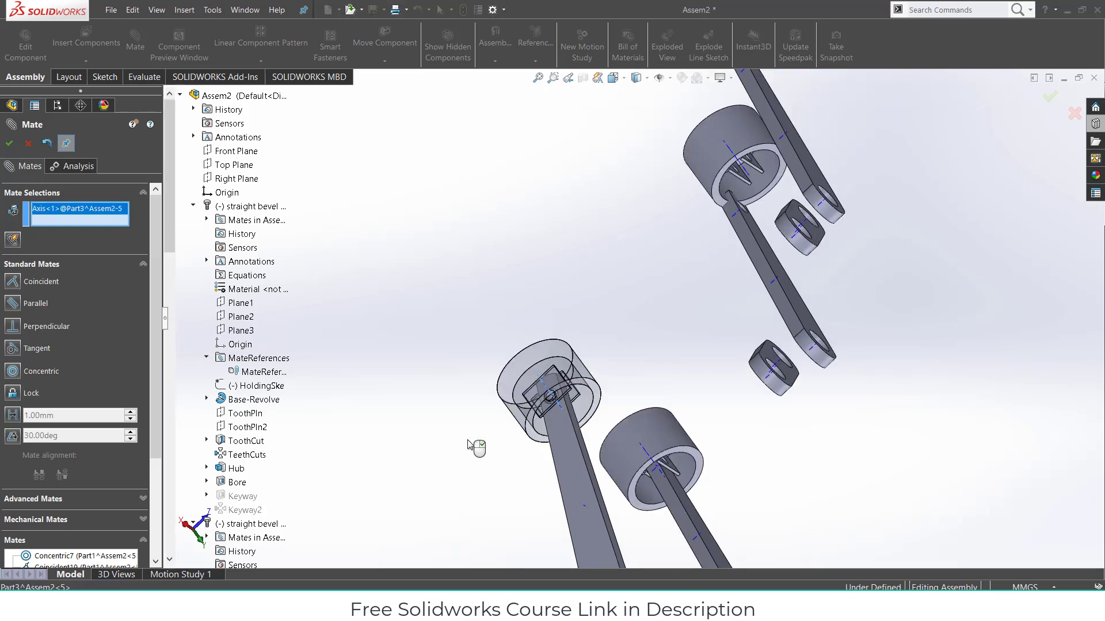
{"action": "key", "text": "z"}
{"action": "key", "text": "z"}
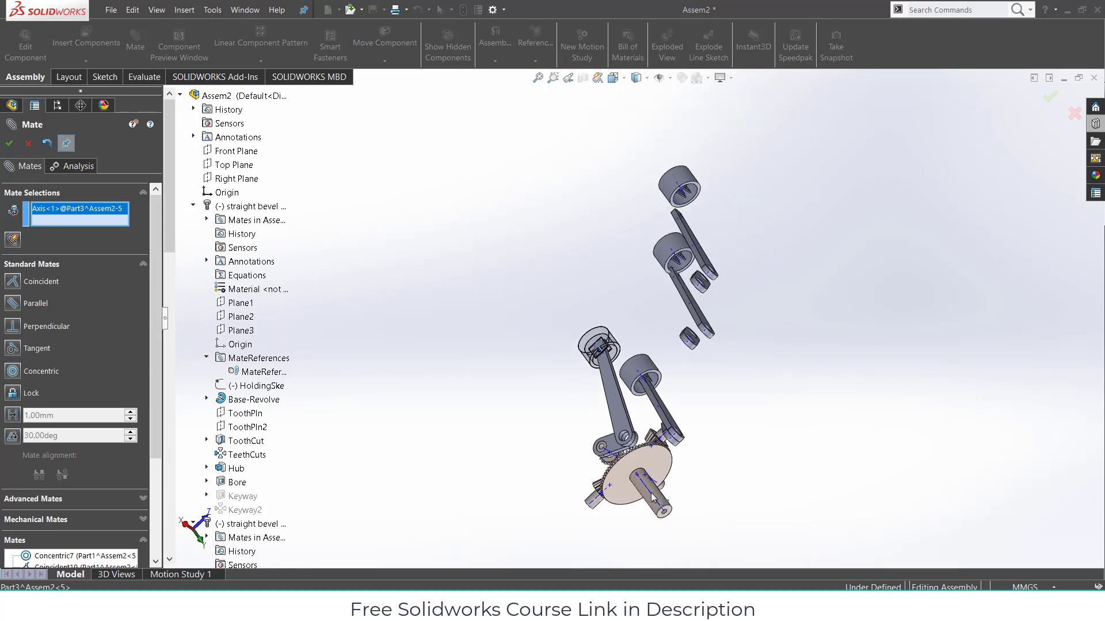
{"action": "left_click", "coordinate": [653, 501]}
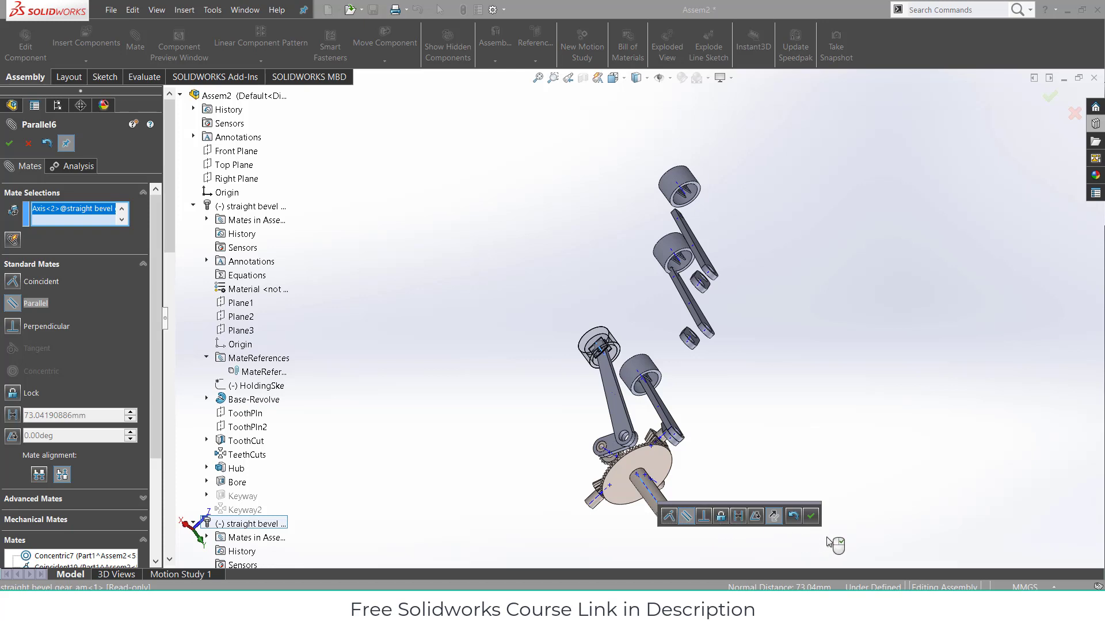
{"action": "middle_click_drag", "start_coordinate": [839, 443], "coordinate": [766, 418]}
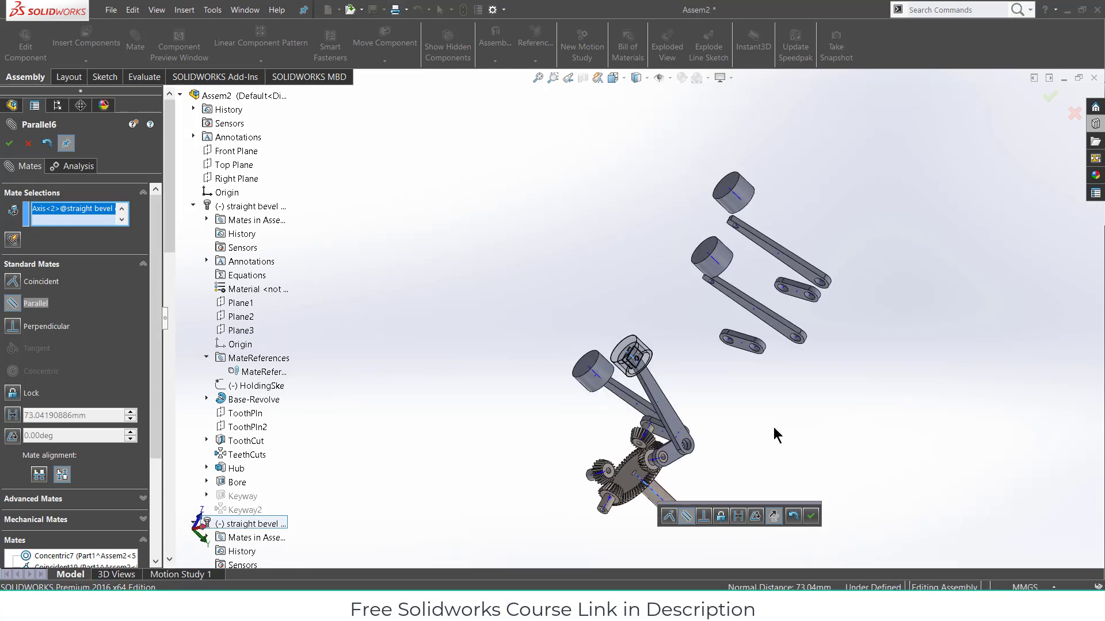
{"action": "right_click", "coordinate": [92, 220]}
{"action": "left_click", "coordinate": [106, 227]}
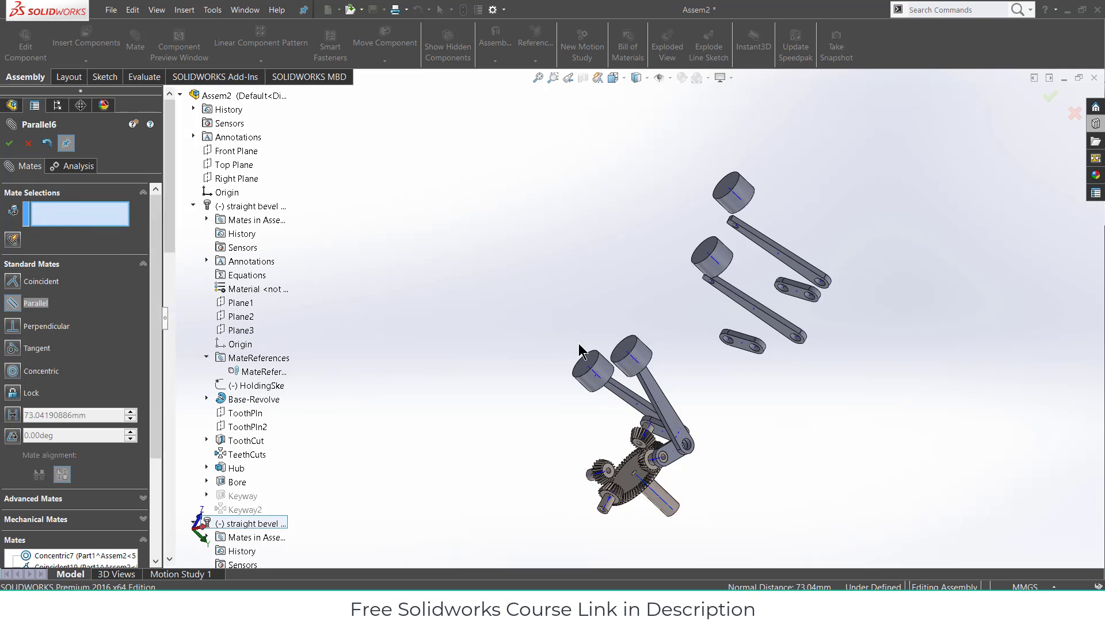
- Mate the piston's axis coincident with the assembly Front Plane
{"action": "left_click", "coordinate": [632, 358]}
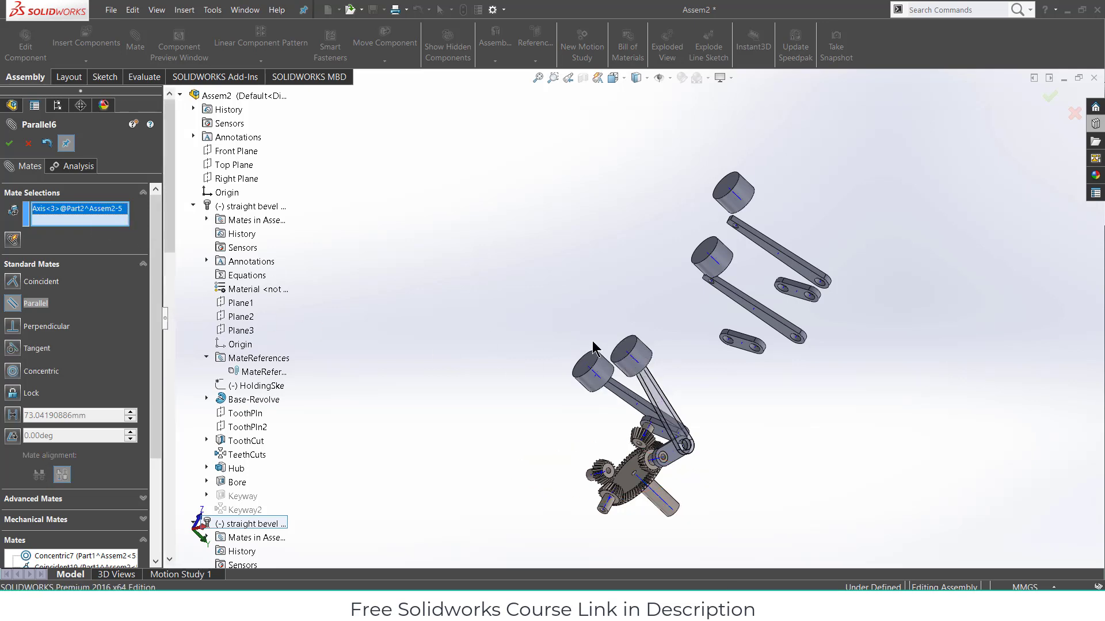
{"action": "scroll", "coordinate": [595, 348], "scroll_direction": "down", "scroll_amount": 2}
{"action": "right_click", "coordinate": [75, 212]}
{"action": "left_click", "coordinate": [167, 232]}
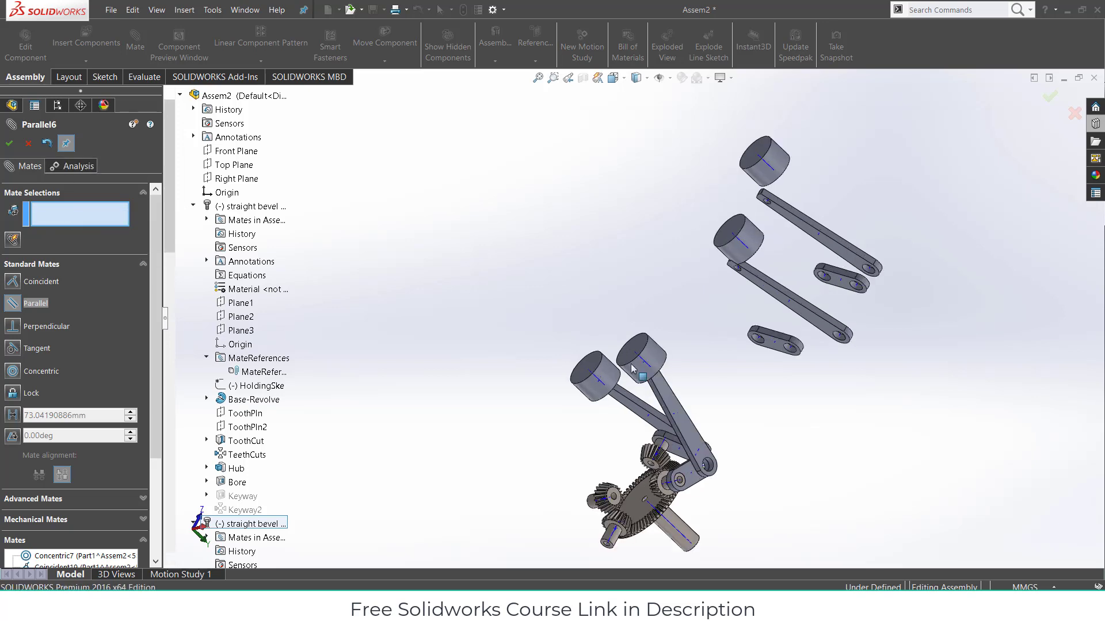
{"action": "scroll", "coordinate": [643, 360], "scroll_direction": "down", "scroll_amount": 3}
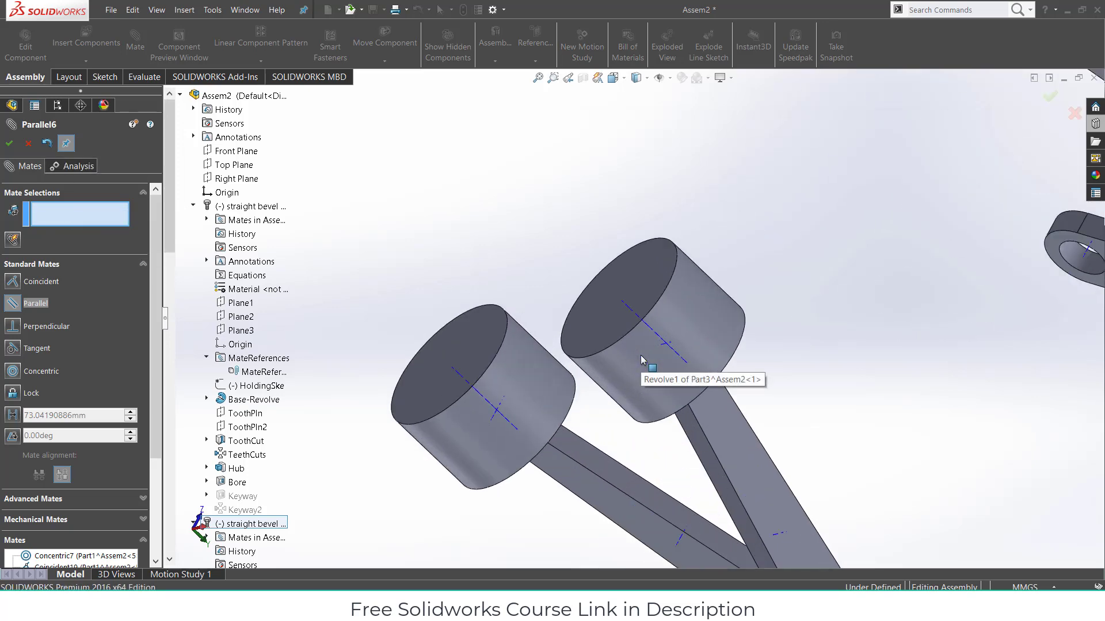
{"action": "left_click", "coordinate": [626, 305]}
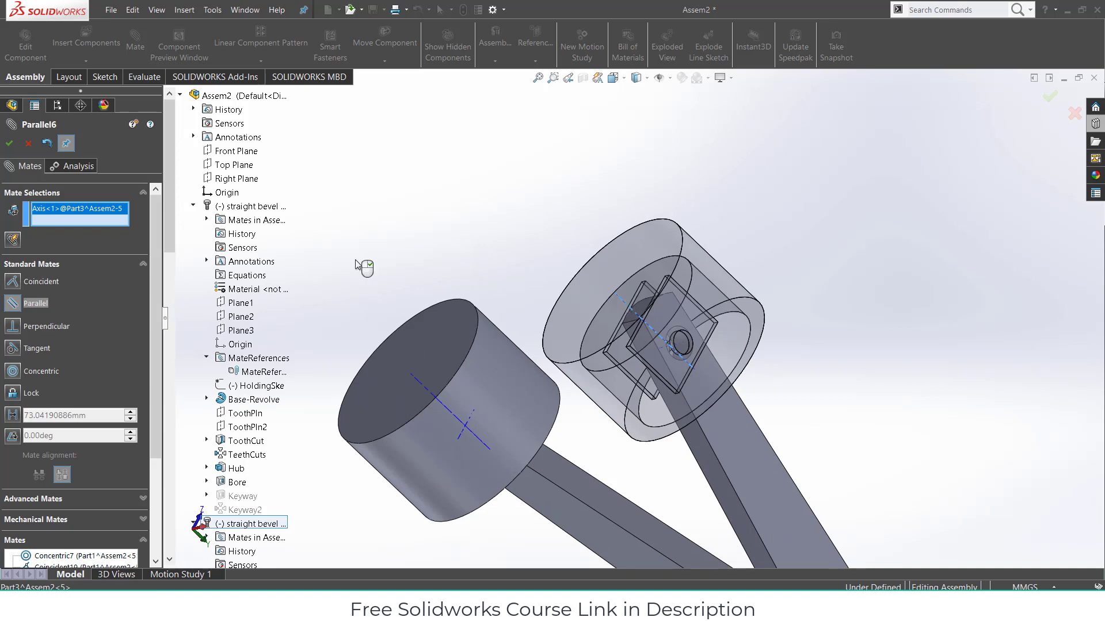
{"action": "scroll", "coordinate": [358, 265], "scroll_direction": "up", "scroll_amount": 5}
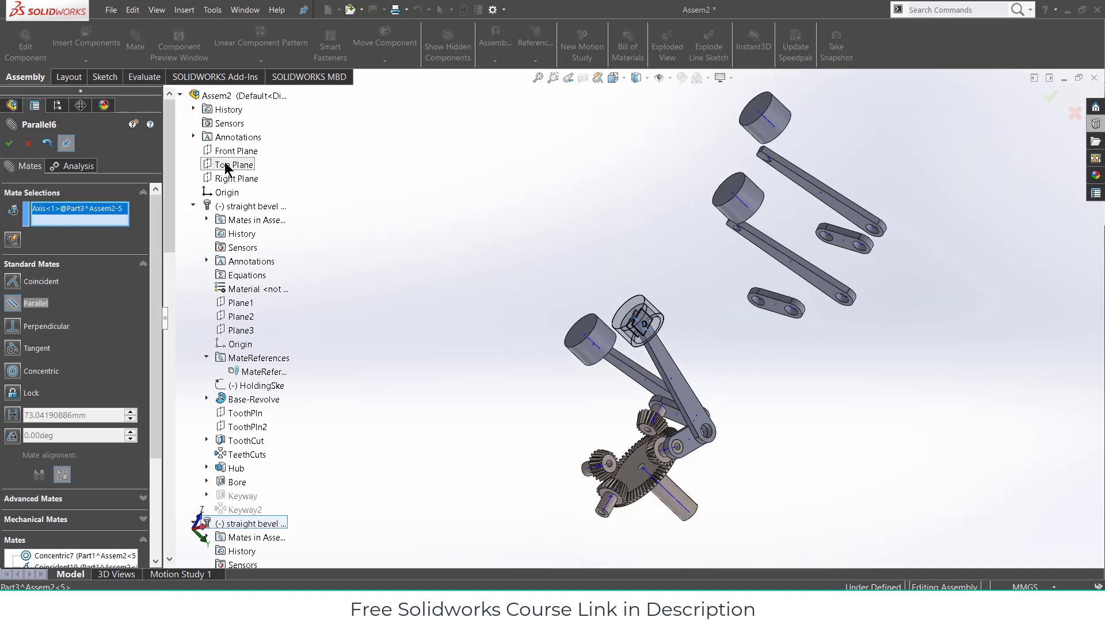
{"action": "left_click", "coordinate": [224, 153]}
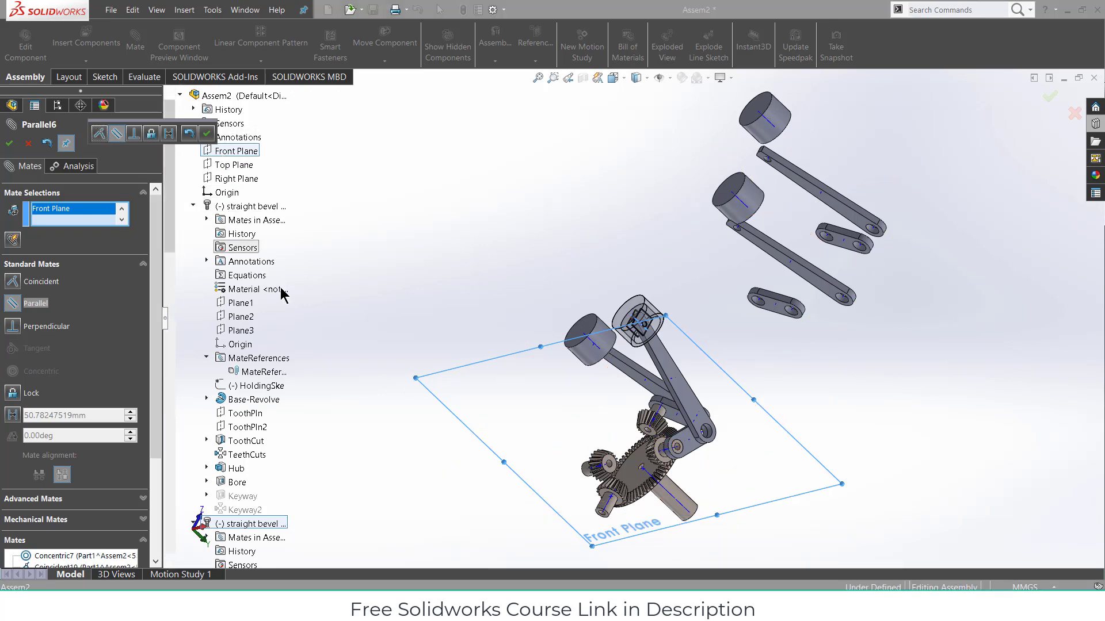
{"action": "left_click", "coordinate": [100, 134]}
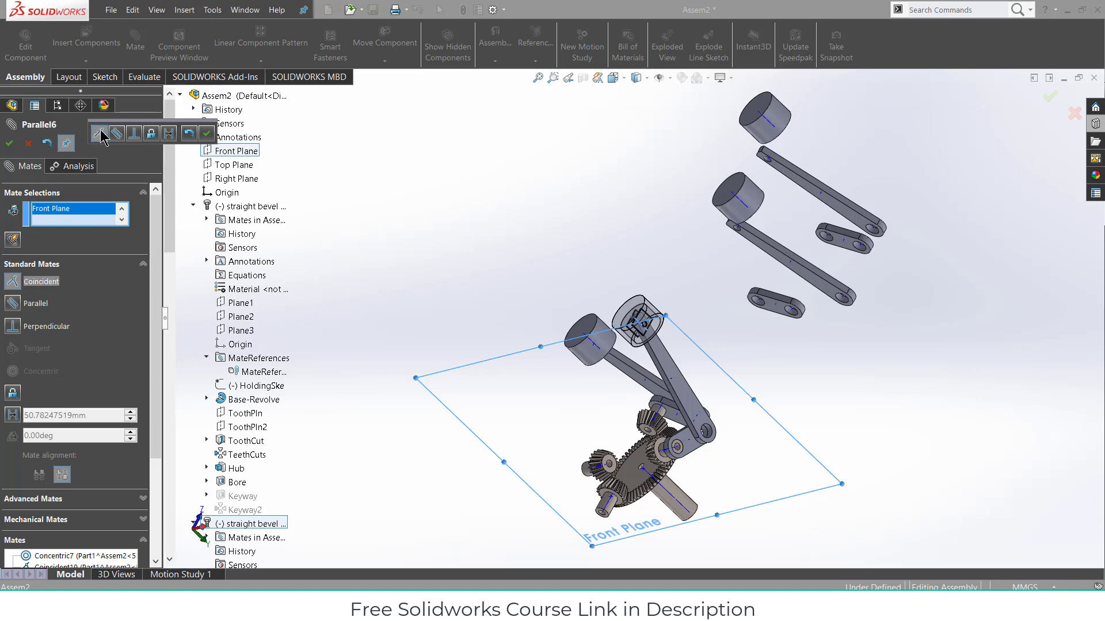
{"action": "left_click", "coordinate": [9, 143]}
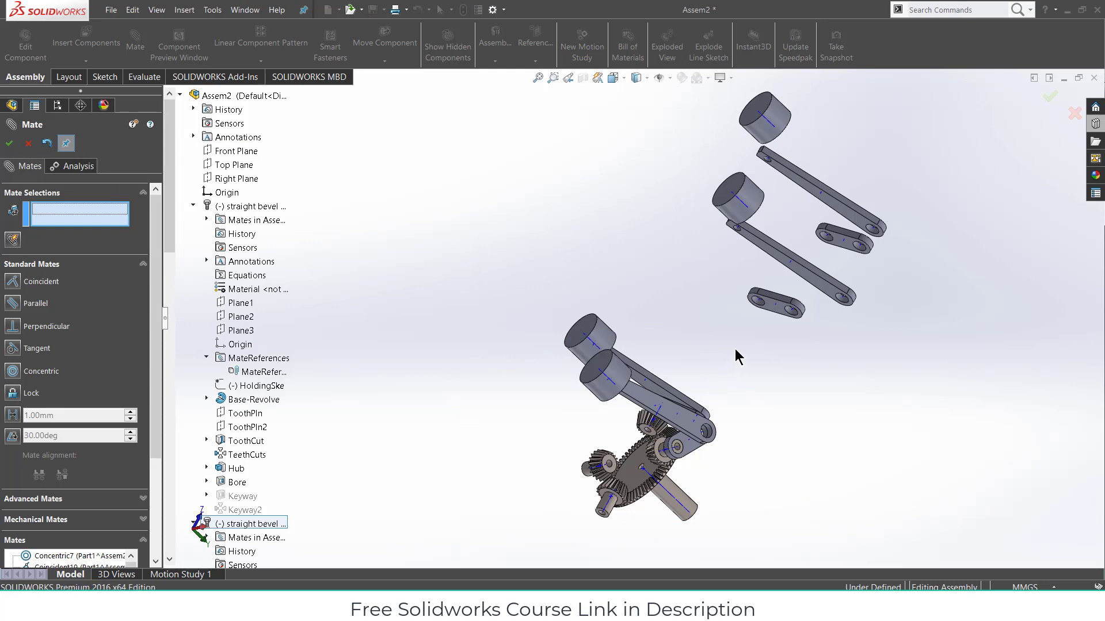
- Make the small link's left hole concentric with the bevel pinion's bore, with rotation locked
{"action": "middle_click_drag", "start_coordinate": [735, 349], "coordinate": [695, 418]}
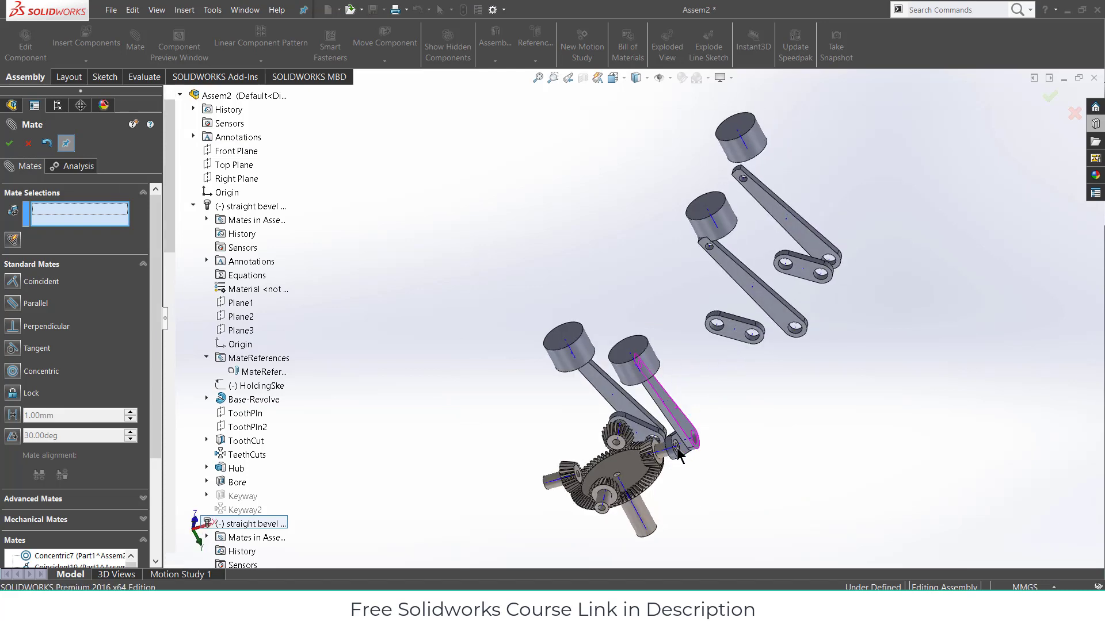
{"action": "scroll", "coordinate": [406, 352], "scroll_direction": "up", "scroll_amount": 2}
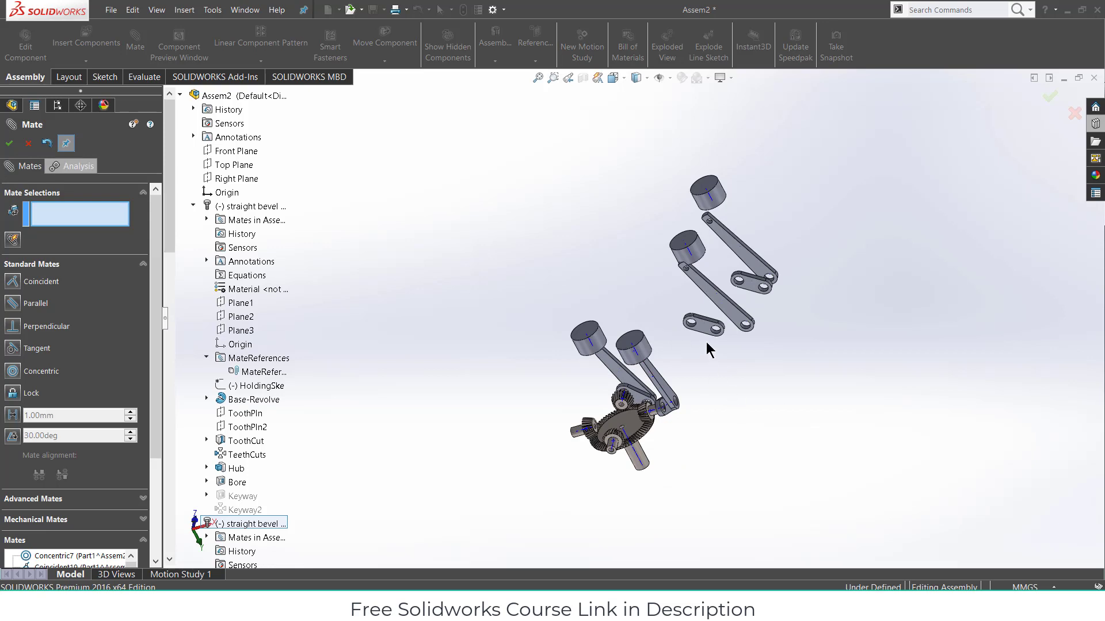
{"action": "scroll", "coordinate": [696, 349], "scroll_direction": "down", "scroll_amount": 1}
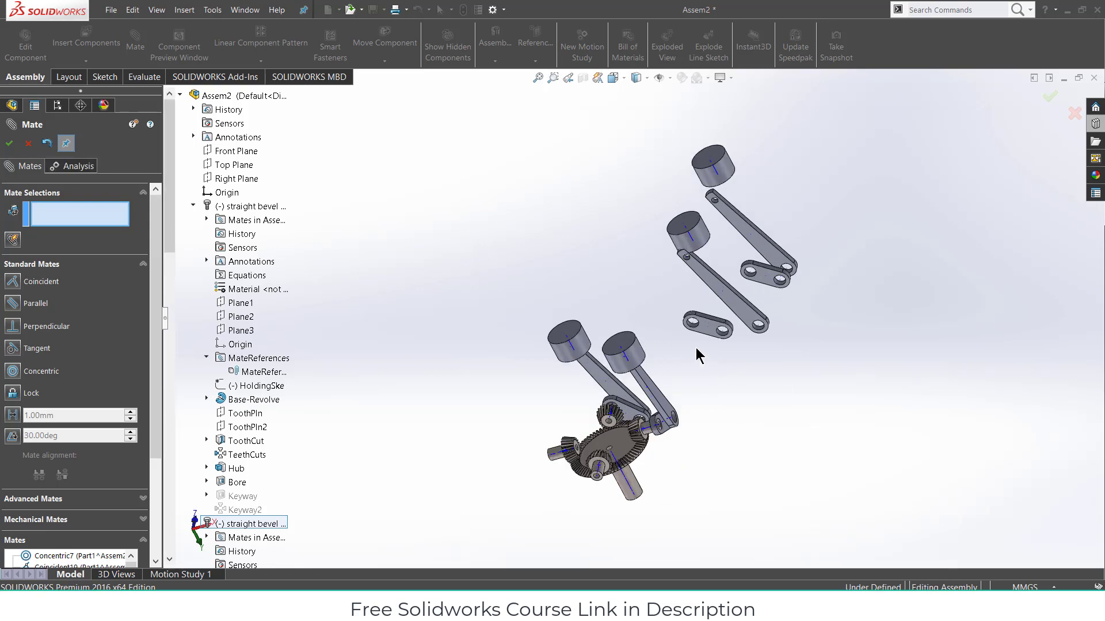
{"action": "scroll", "coordinate": [691, 335], "scroll_direction": "down", "scroll_amount": 5}
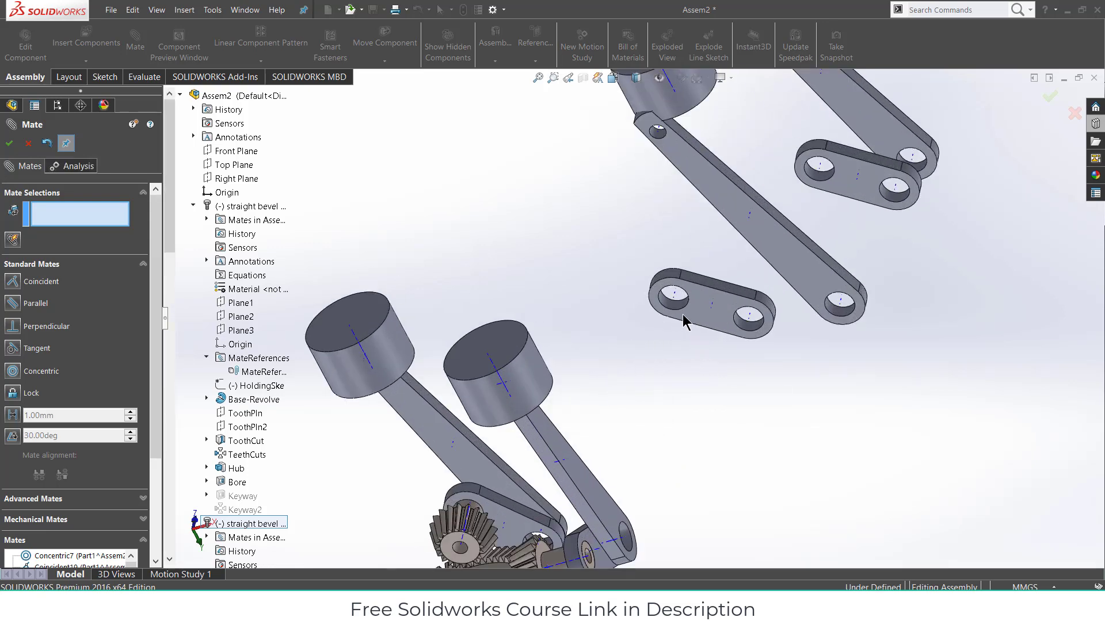
{"action": "scroll", "coordinate": [666, 311], "scroll_direction": "down", "scroll_amount": 1}
{"action": "left_click", "coordinate": [668, 291]}
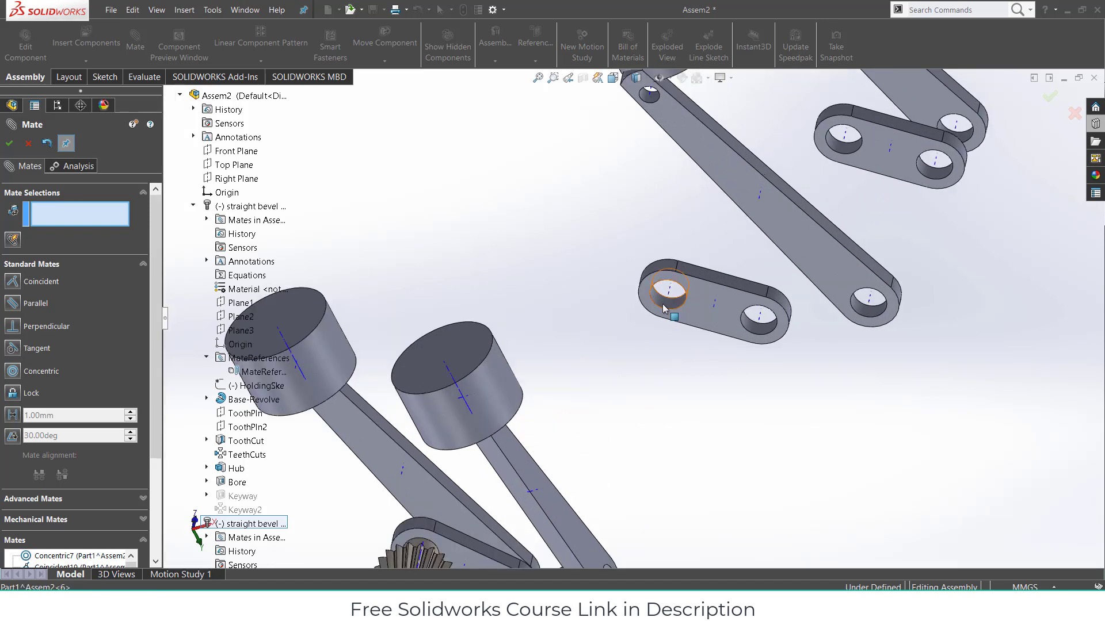
{"action": "scroll", "coordinate": [694, 397], "scroll_direction": "up", "scroll_amount": 3}
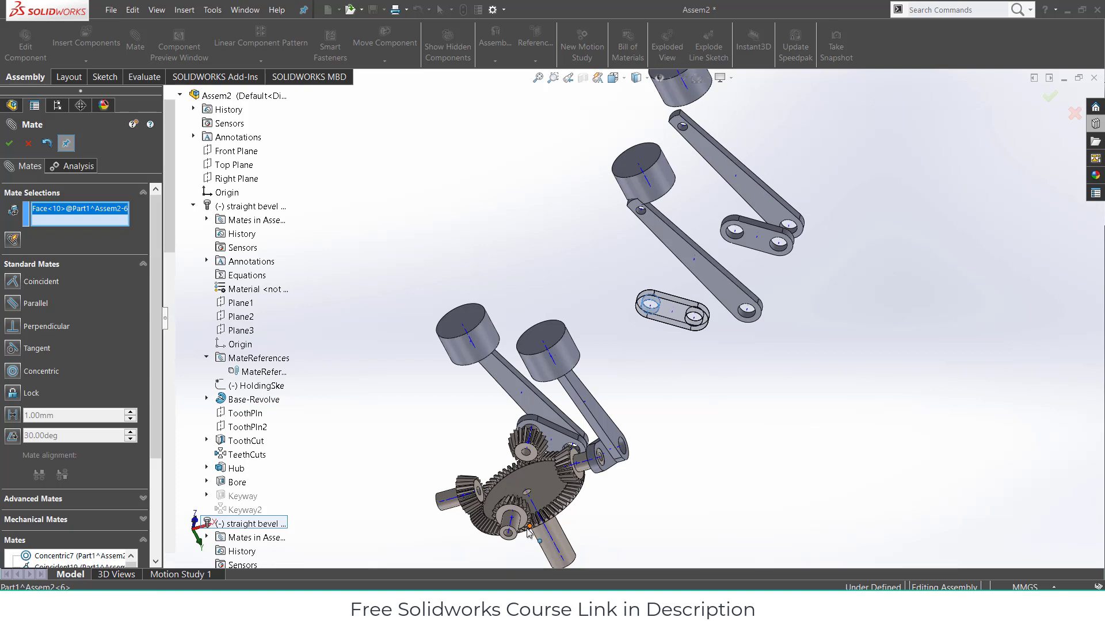
{"action": "scroll", "coordinate": [520, 536], "scroll_direction": "down", "scroll_amount": 2}
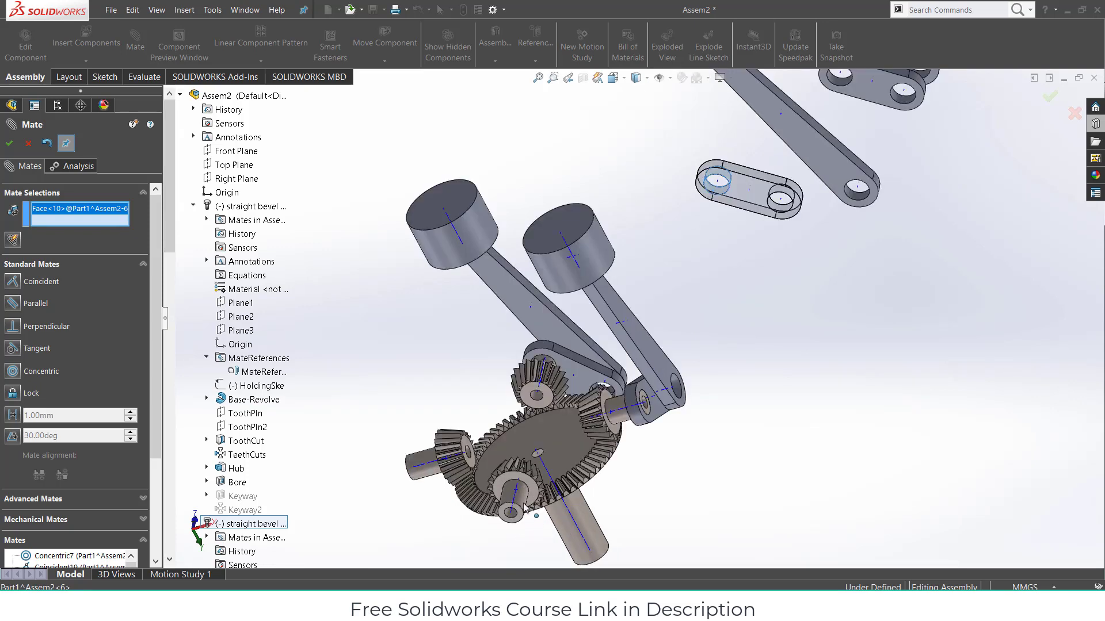
{"action": "left_click", "coordinate": [521, 504]}
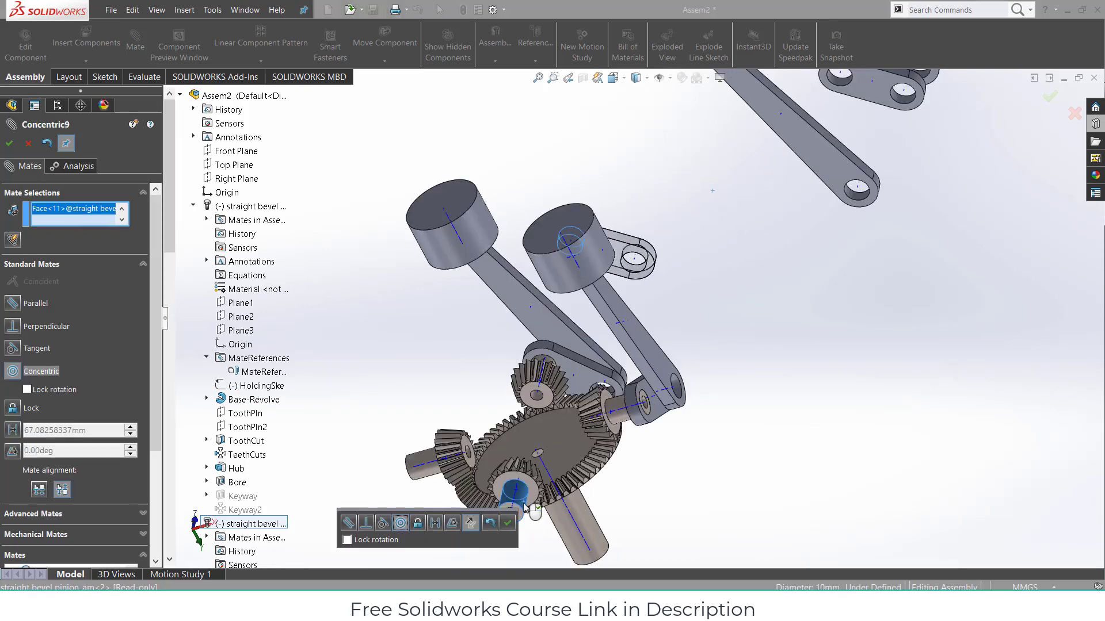
{"action": "left_click", "coordinate": [346, 540]}
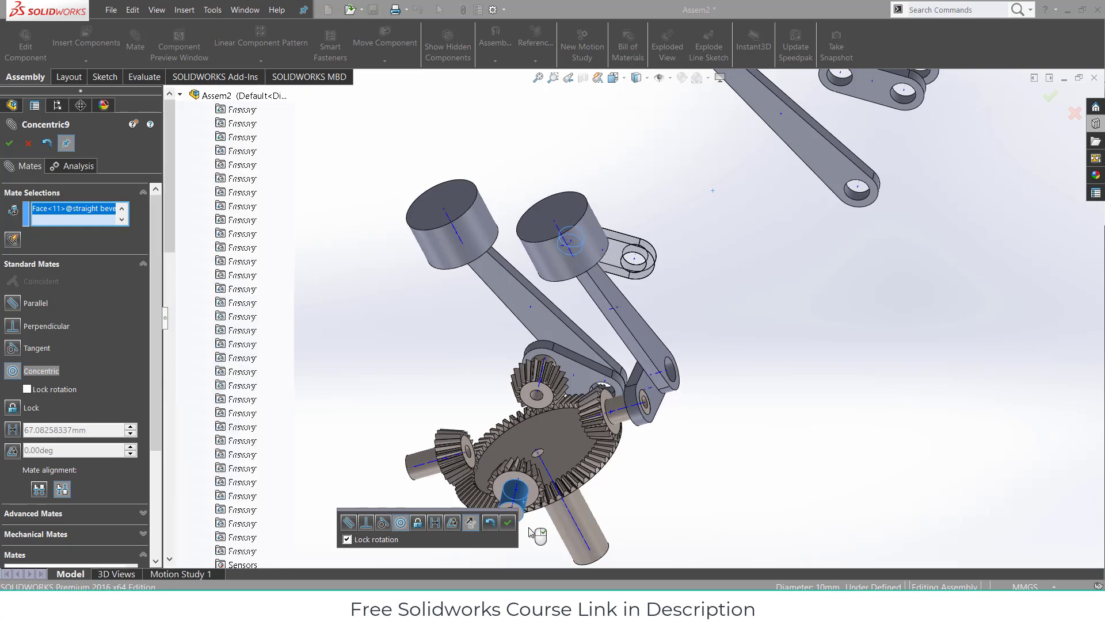
{"action": "left_click", "coordinate": [507, 523]}
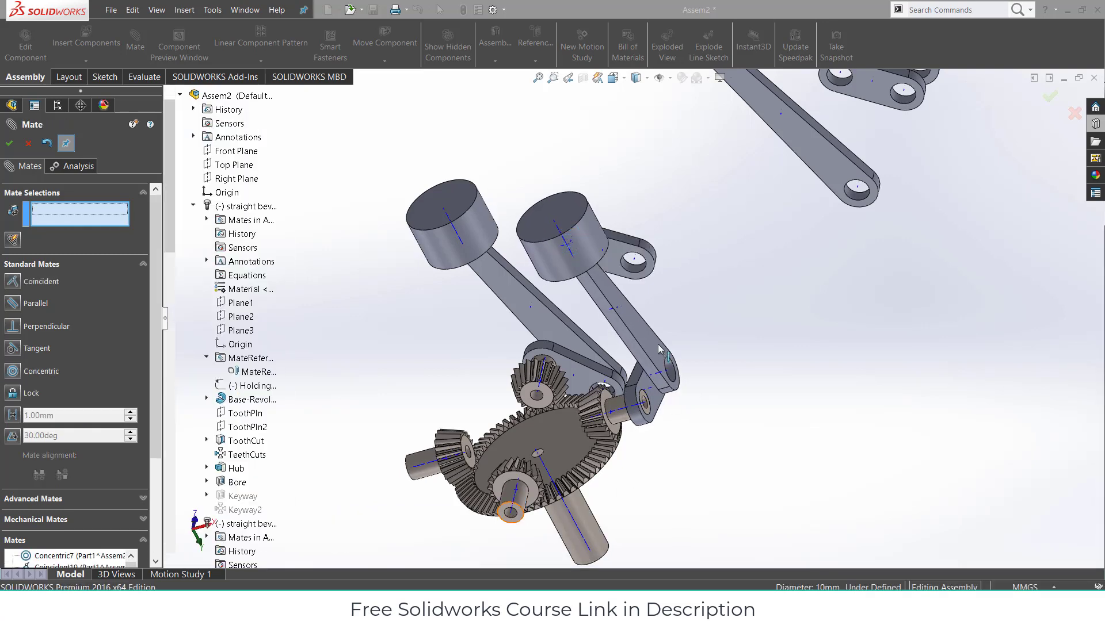
- Mate the small link's face coincident with the gear shaft's end face, then test-turn the gears
{"action": "middle_click_drag", "start_coordinate": [653, 296], "coordinate": [573, 253]}
{"action": "left_click", "coordinate": [592, 260]}
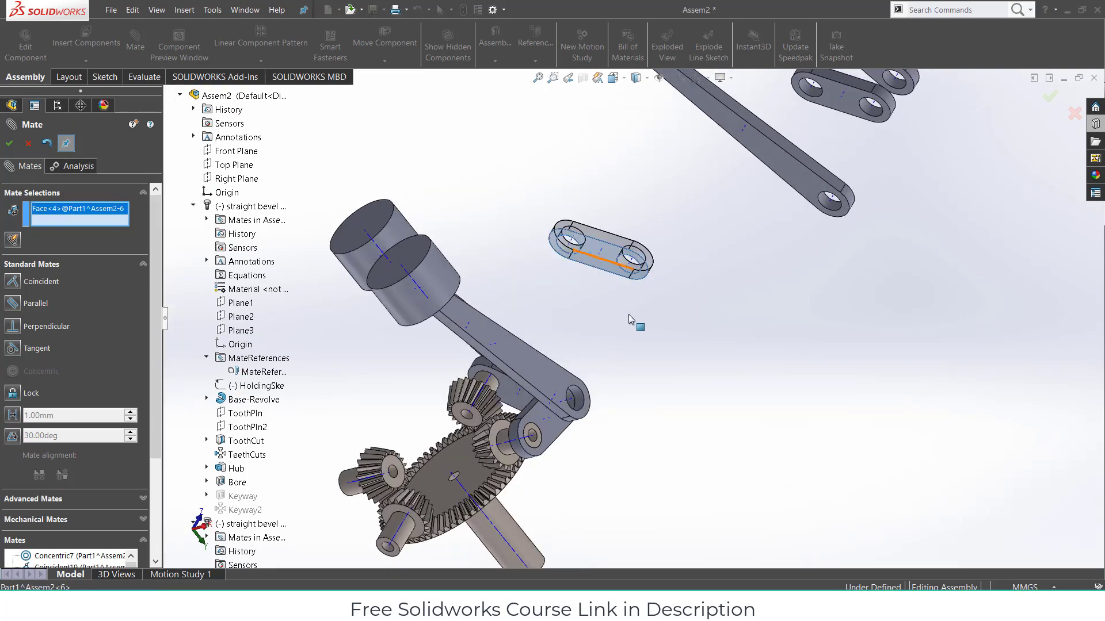
{"action": "scroll", "coordinate": [396, 549], "scroll_direction": "up", "scroll_amount": 1}
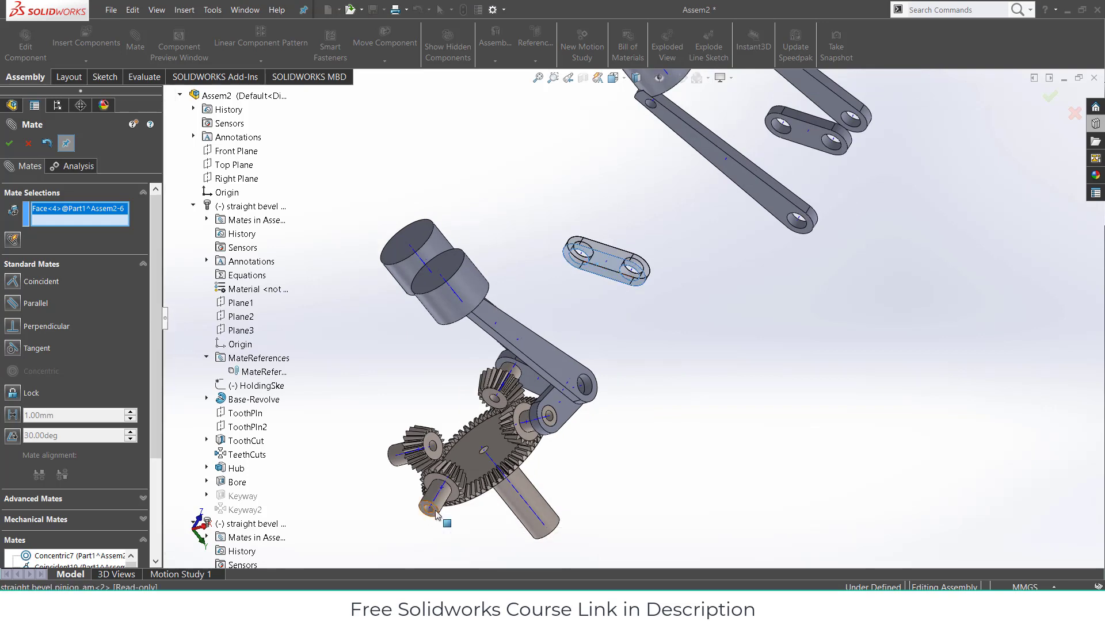
{"action": "left_click", "coordinate": [436, 515]}
{"action": "left_click", "coordinate": [419, 530]}
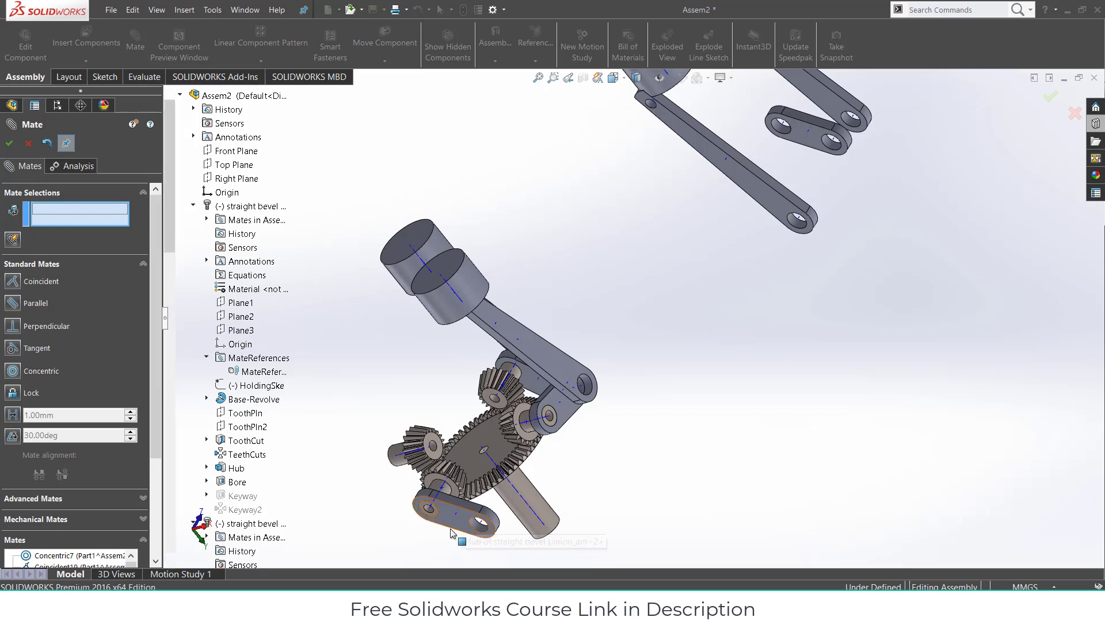
{"action": "mouse_move", "coordinate": [457, 532]}
{"action": "left_mouse_down"}
{"action": "mouse_move", "coordinate": [441, 540]}
{"action": "mouse_move", "coordinate": [450, 530]}
{"action": "left_mouse_up"}
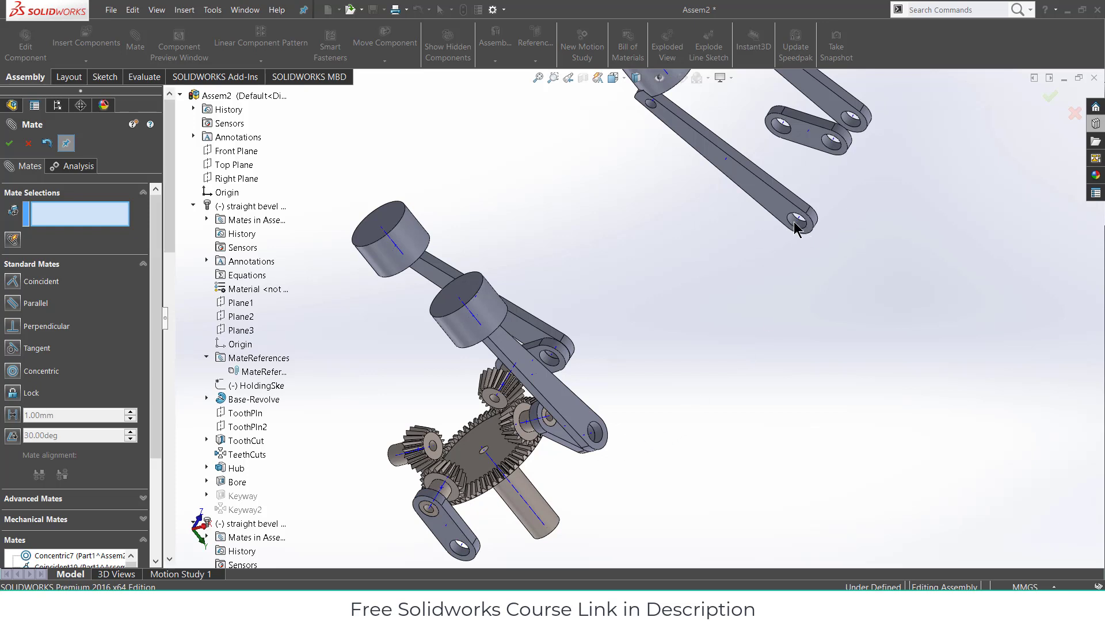
- Make the long arm's end hole concentric with the lower link's hole
{"action": "scroll", "coordinate": [794, 228], "scroll_direction": "down", "scroll_amount": 2}
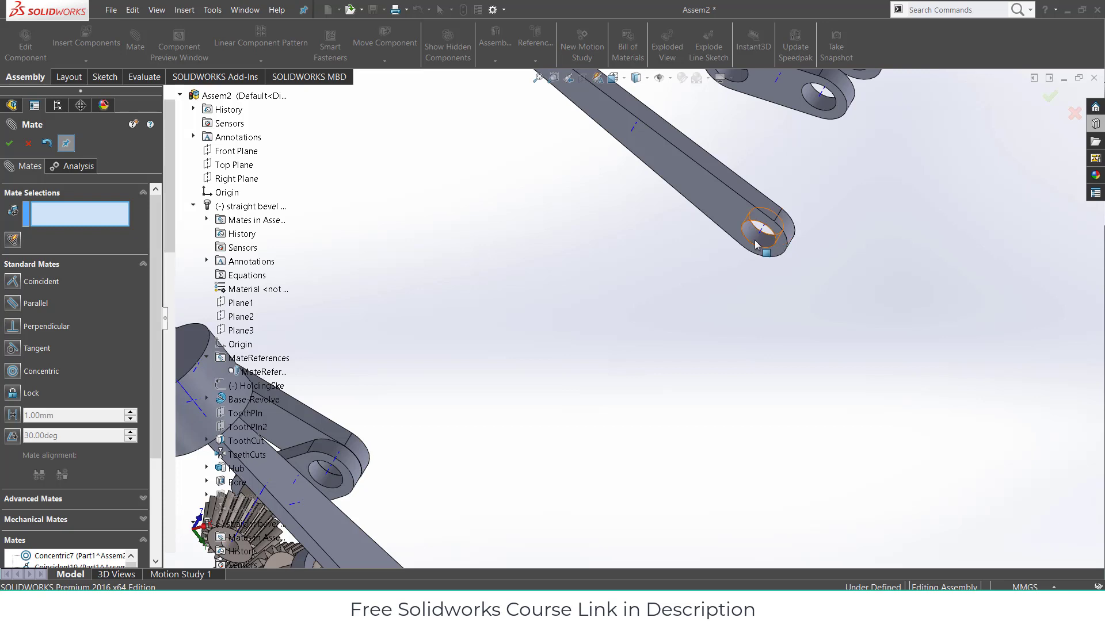
{"action": "left_click", "coordinate": [749, 289]}
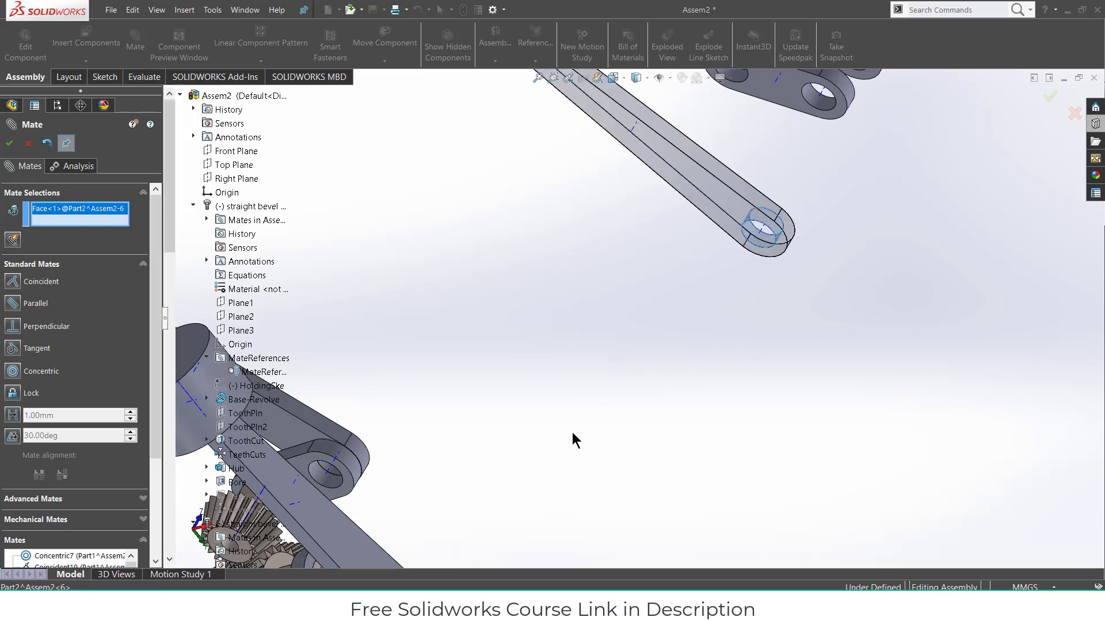
{"action": "scroll", "coordinate": [574, 440], "scroll_direction": "up", "scroll_amount": 2}
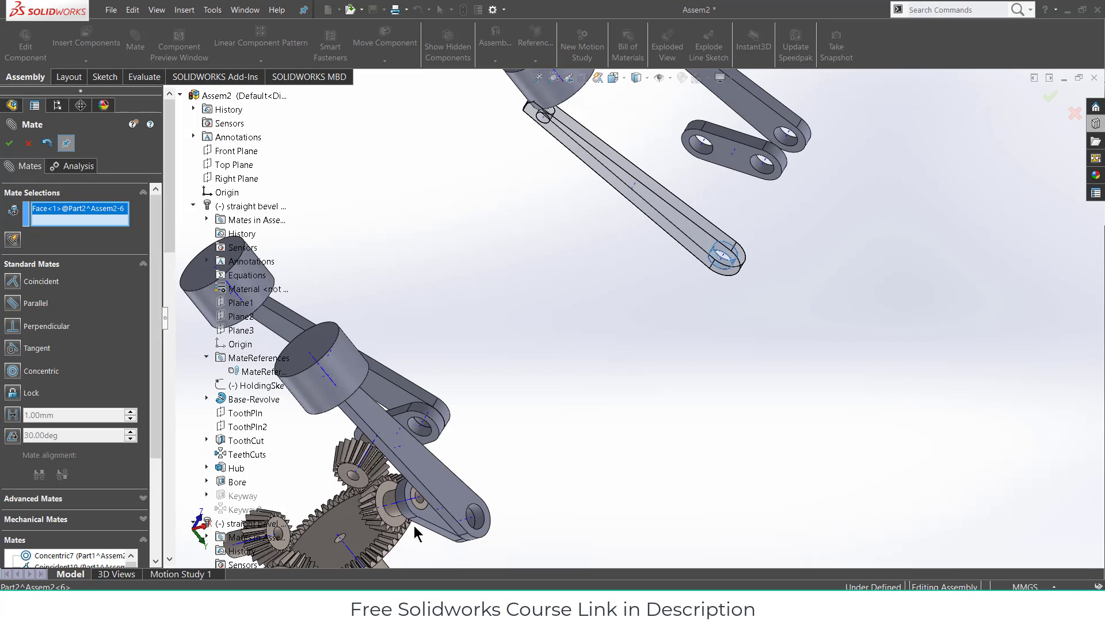
{"action": "scroll", "coordinate": [477, 500], "scroll_direction": "down", "scroll_amount": 2}
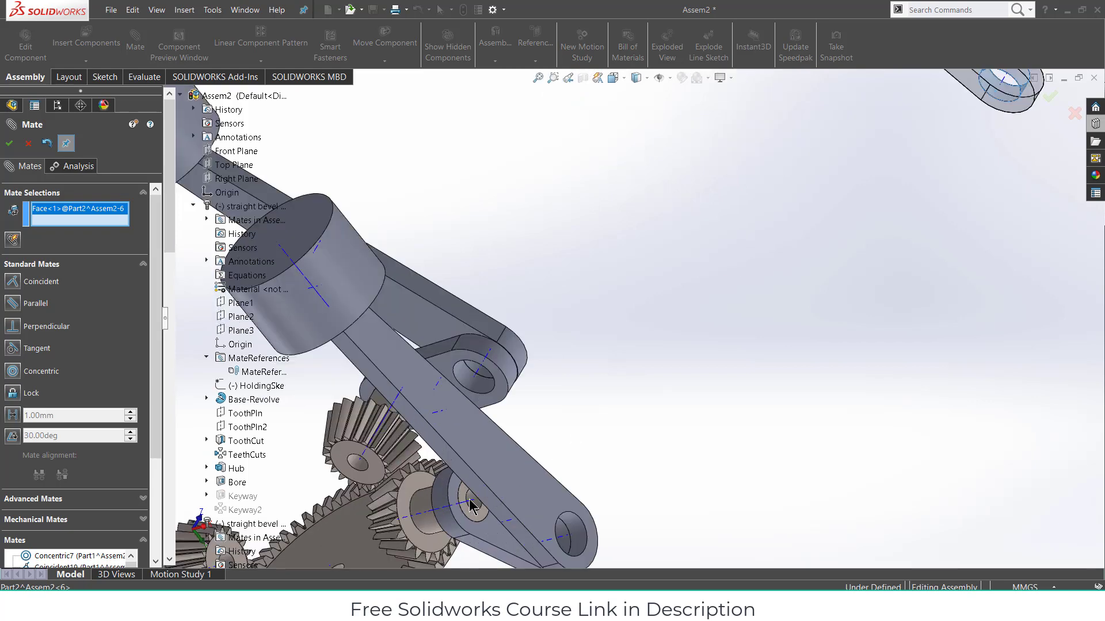
{"action": "scroll", "coordinate": [496, 466], "scroll_direction": "up", "scroll_amount": 2}
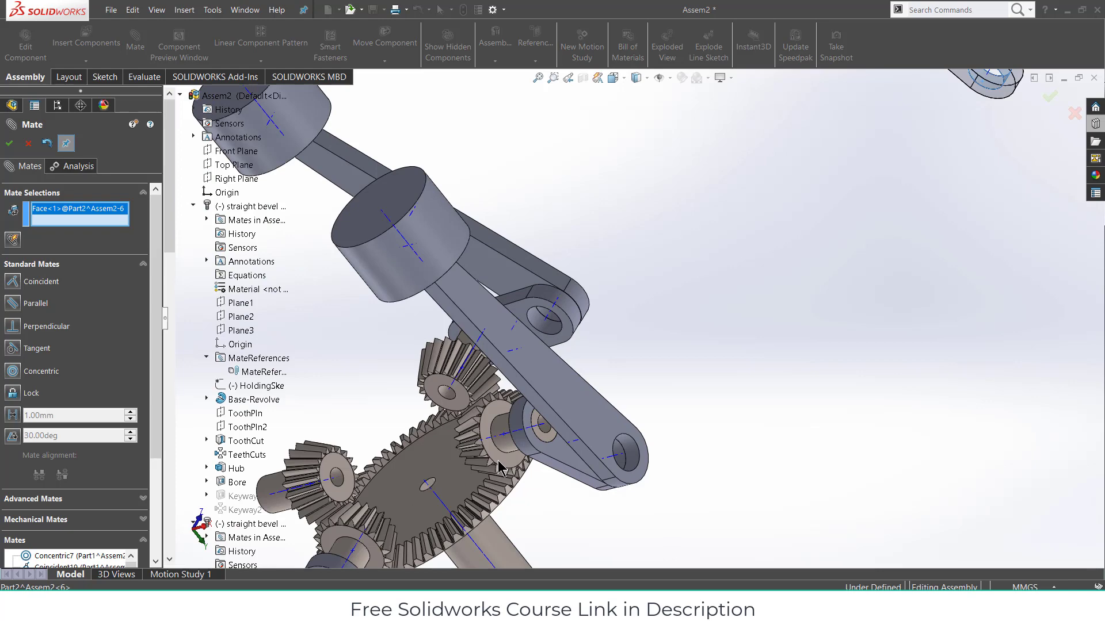
{"action": "scroll", "coordinate": [502, 459], "scroll_direction": "down", "scroll_amount": 2}
{"action": "scroll", "coordinate": [502, 458], "scroll_direction": "up", "scroll_amount": 3}
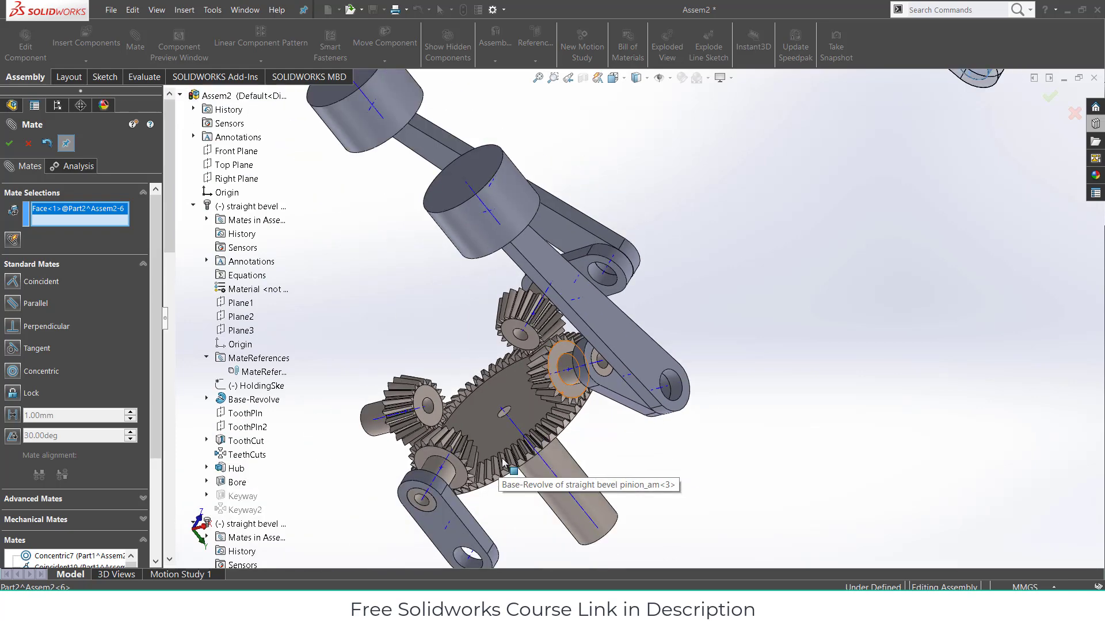
{"action": "scroll", "coordinate": [500, 477], "scroll_direction": "up", "scroll_amount": 1}
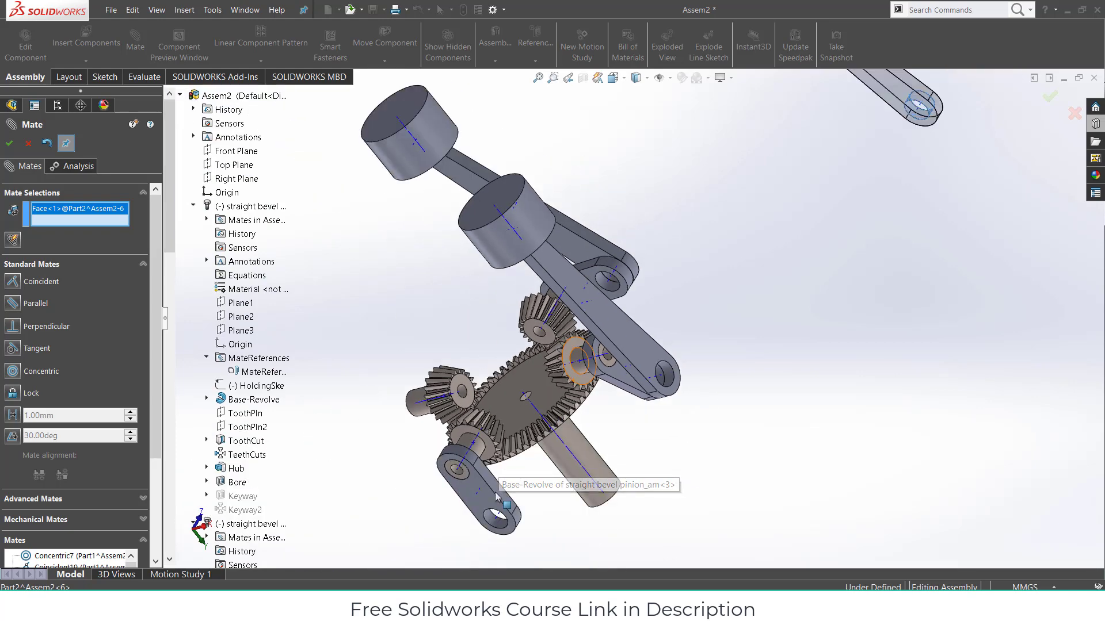
{"action": "left_click", "coordinate": [490, 521]}
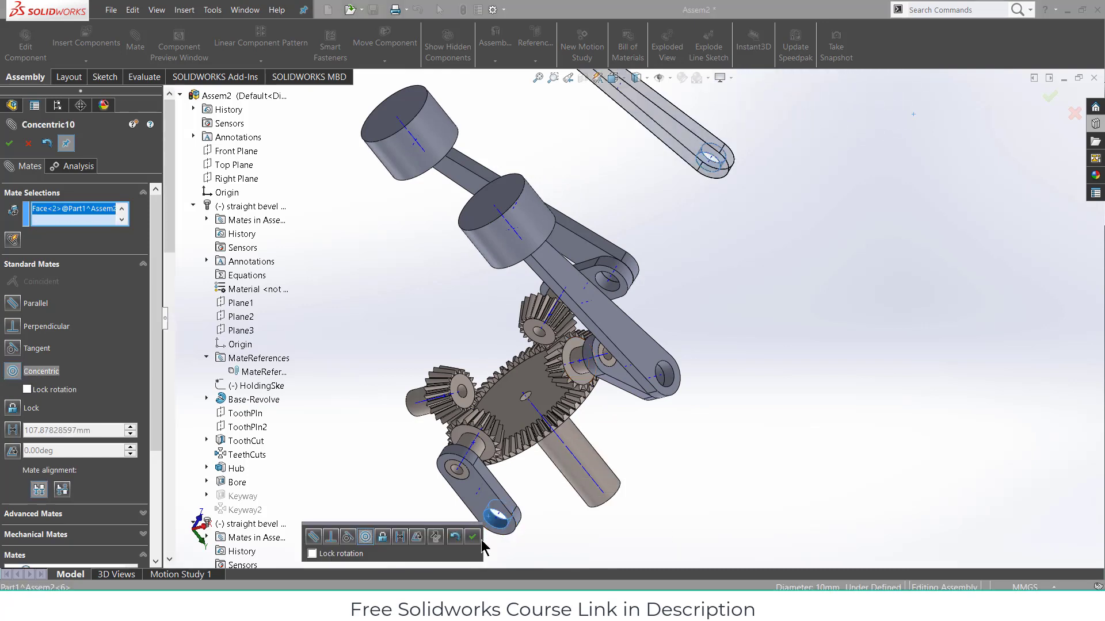
{"action": "left_click", "coordinate": [473, 540]}
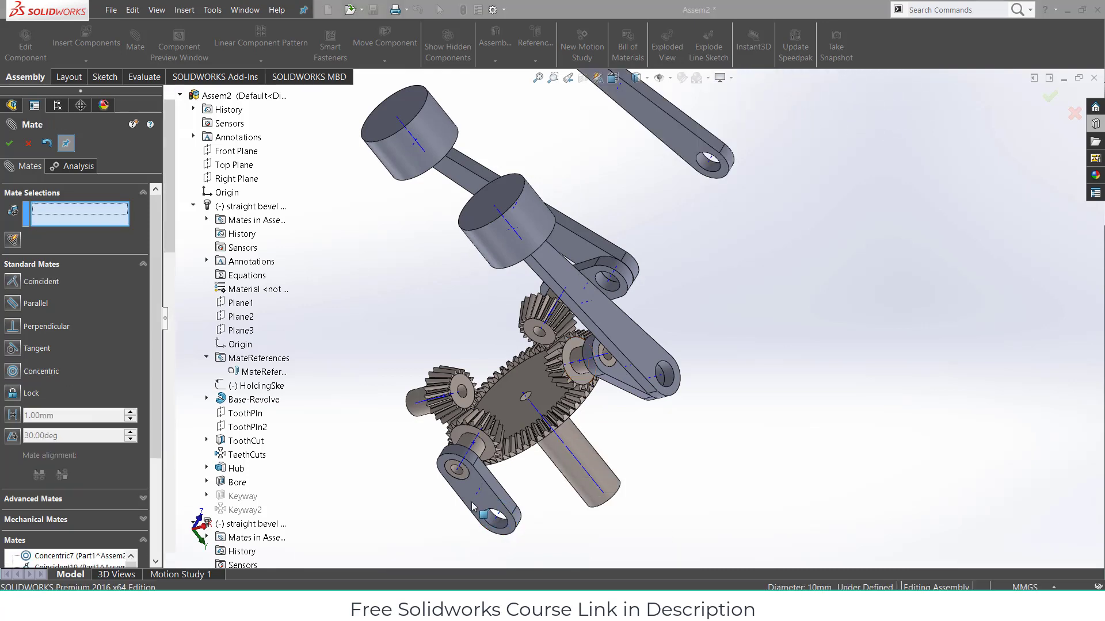
- Make the lower arm's face flush with the upper arm's face (Coincident)
{"action": "left_click", "coordinate": [472, 502]}
{"action": "mouse_move", "coordinate": [624, 314]}
{"action": "middle_mouse_down"}
{"action": "mouse_move", "coordinate": [610, 322]}
{"action": "mouse_move", "coordinate": [633, 324]}
{"action": "middle_mouse_up"}
{"action": "left_click", "coordinate": [948, 93]}
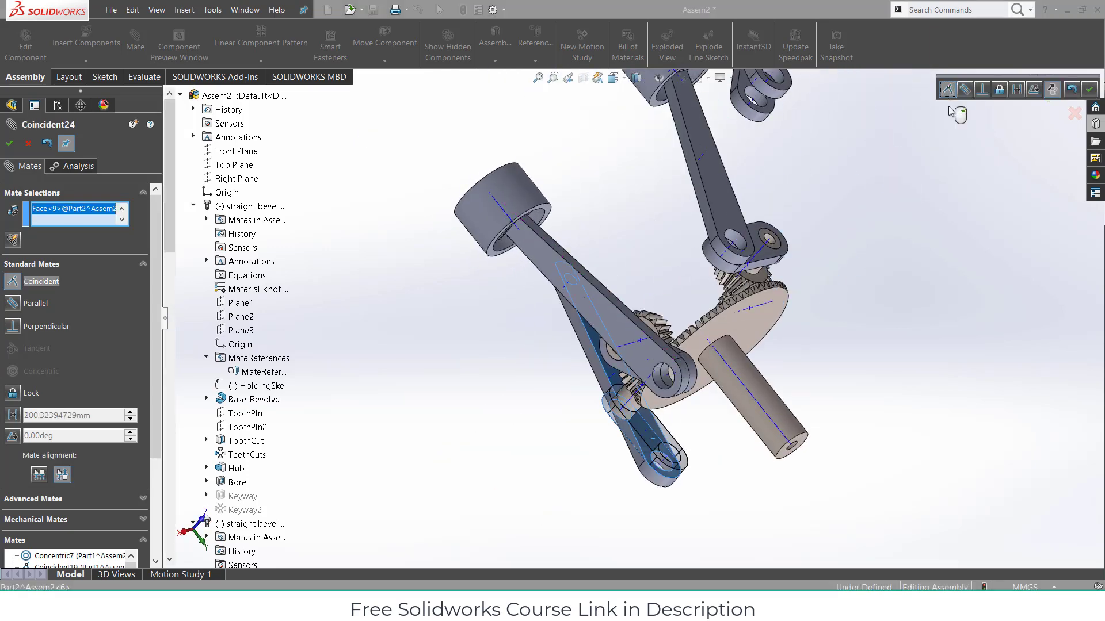
{"action": "left_click", "coordinate": [1089, 90]}
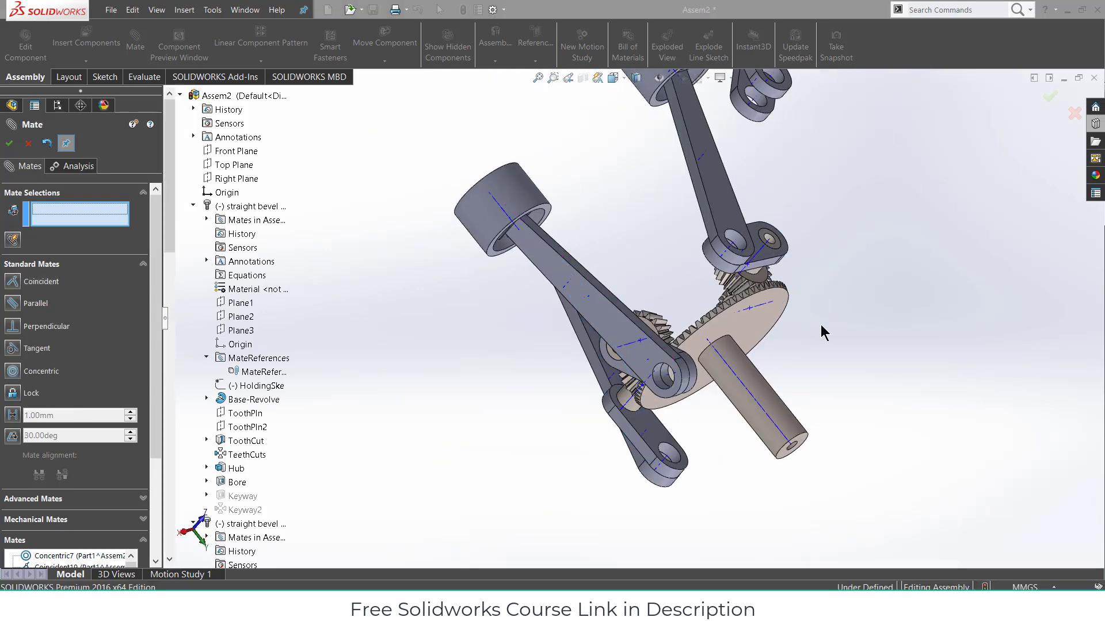
- Orbit to the upper cylinder's slotted bore and select the slot face
{"action": "middle_click_drag", "start_coordinate": [907, 296], "coordinate": [643, 288]}
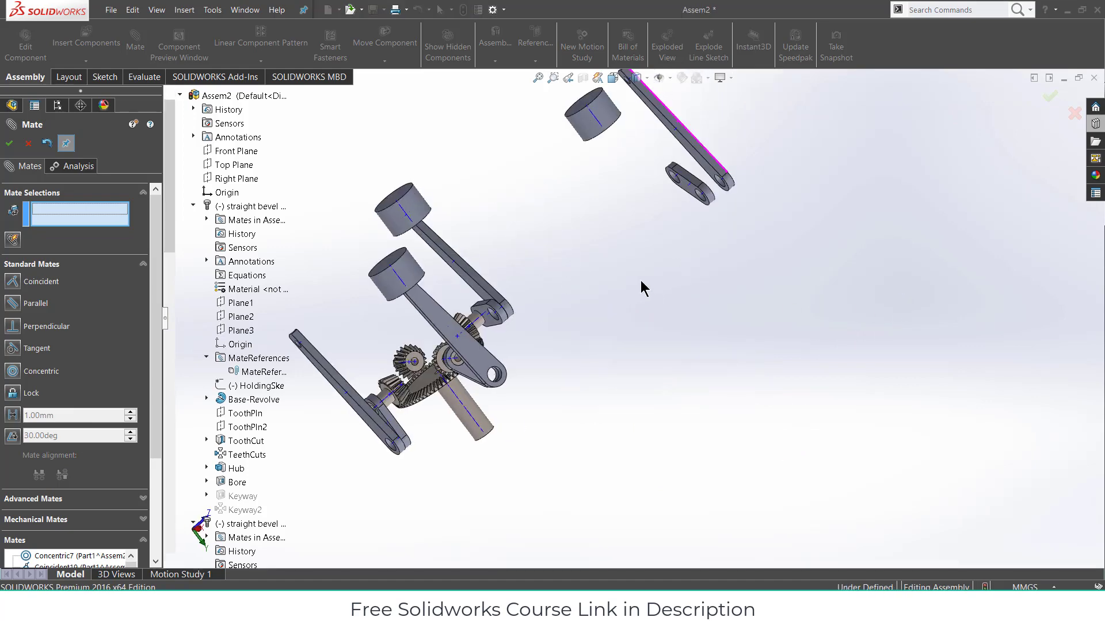
{"action": "scroll", "coordinate": [613, 113], "scroll_direction": "down", "scroll_amount": 1}
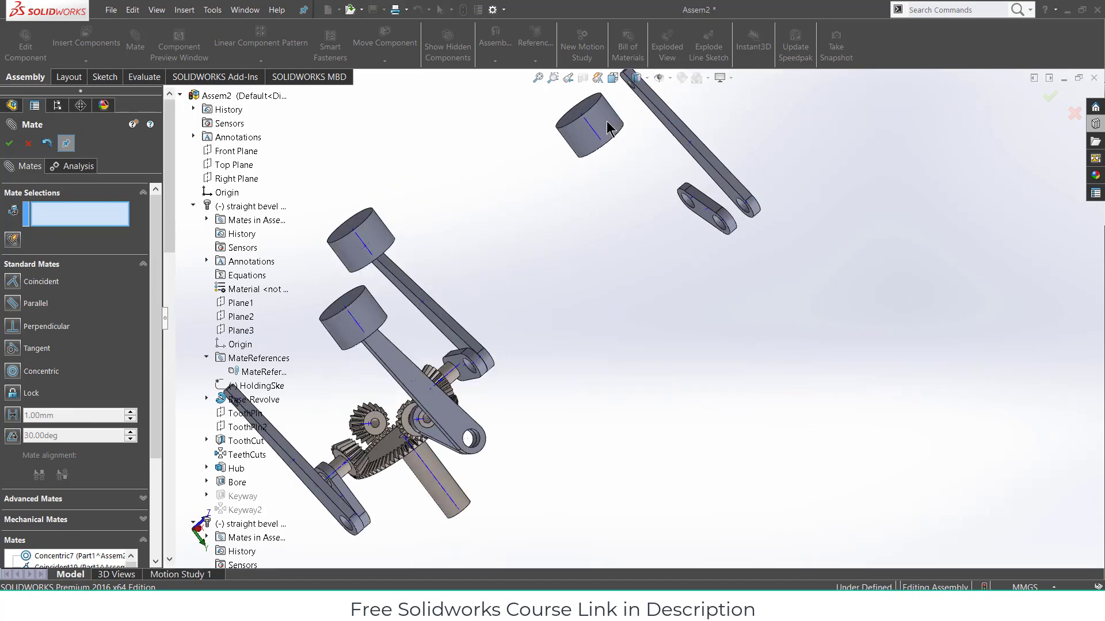
{"action": "scroll", "coordinate": [587, 145], "scroll_direction": "down", "scroll_amount": 1}
{"action": "middle_click_drag", "start_coordinate": [587, 145], "coordinate": [611, 135]}
{"action": "scroll", "coordinate": [676, 192], "scroll_direction": "down", "scroll_amount": 4}
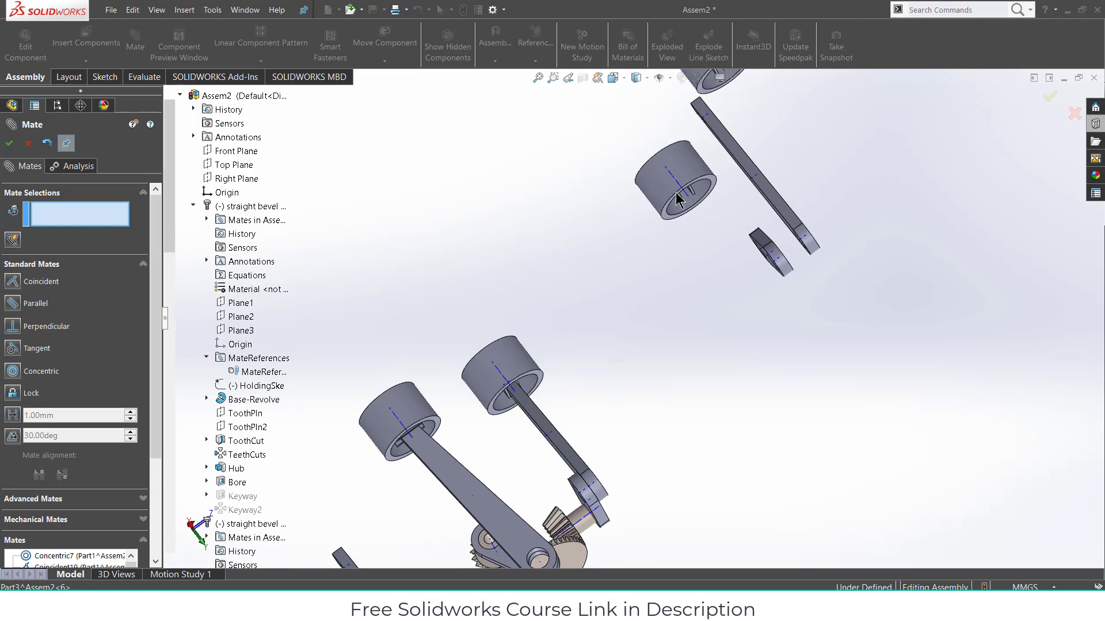
{"action": "scroll", "coordinate": [684, 225], "scroll_direction": "down", "scroll_amount": 3}
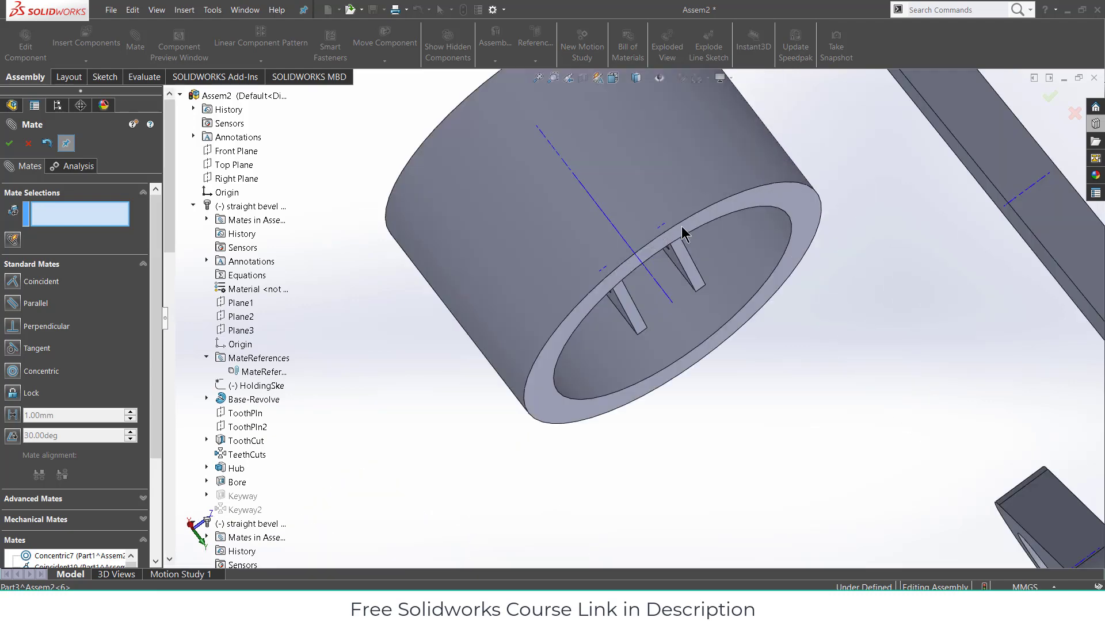
{"action": "mouse_move", "coordinate": [633, 255]}
{"action": "middle_mouse_down"}
{"action": "mouse_move", "coordinate": [612, 230]}
{"action": "mouse_move", "coordinate": [634, 246]}
{"action": "middle_mouse_up"}
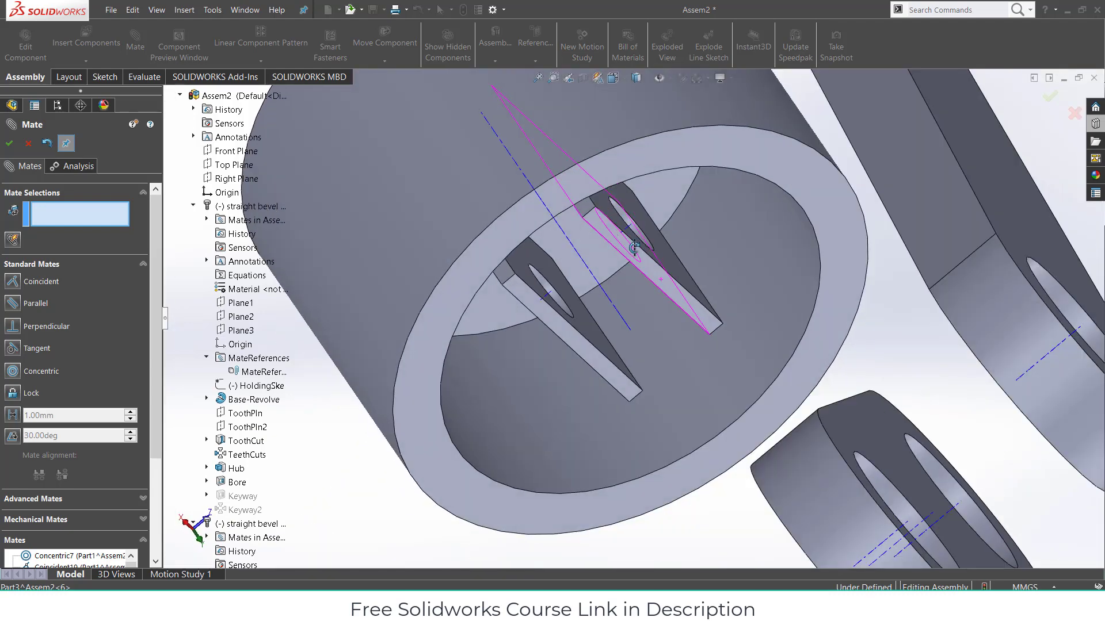
{"action": "left_click", "coordinate": [626, 216]}
- Pair the slot face with the flat arm's hole axis and accept the Concentric mate
{"action": "scroll", "coordinate": [622, 278], "scroll_direction": "up", "scroll_amount": 3}
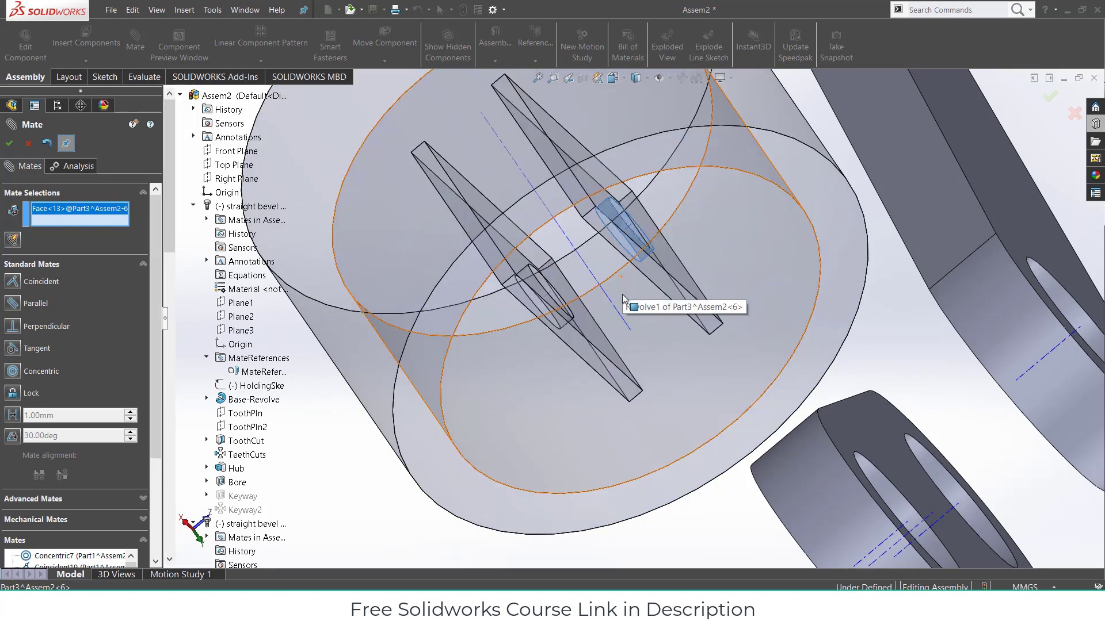
{"action": "scroll", "coordinate": [607, 376], "scroll_direction": "up", "scroll_amount": 3}
{"action": "scroll", "coordinate": [600, 436], "scroll_direction": "up", "scroll_amount": 6}
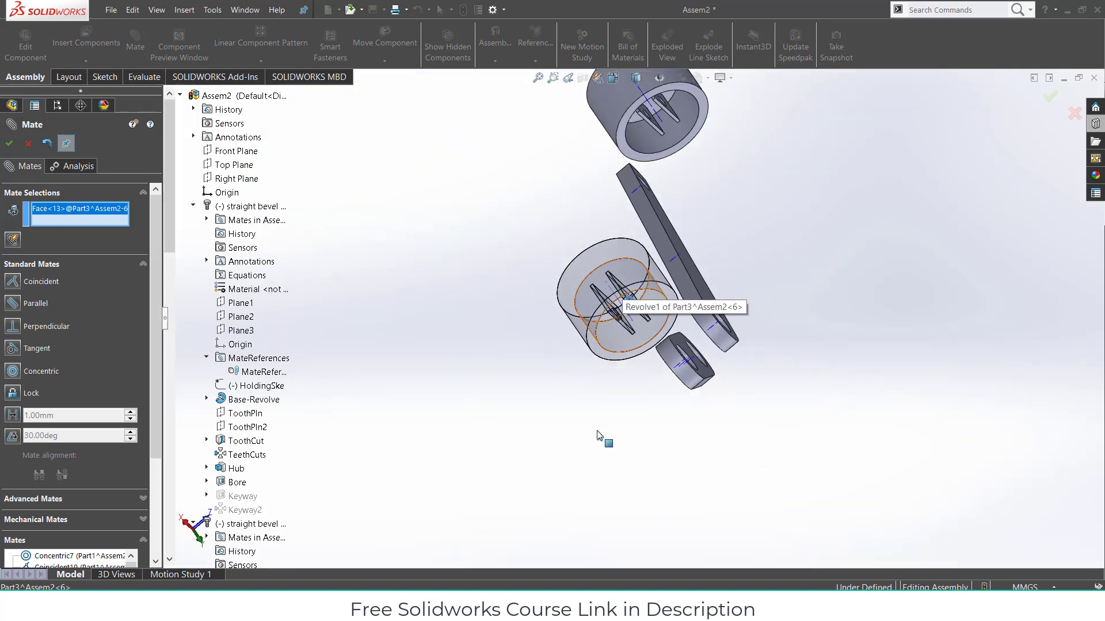
{"action": "scroll", "coordinate": [532, 495], "scroll_direction": "up", "scroll_amount": 2}
{"action": "scroll", "coordinate": [552, 478], "scroll_direction": "down", "scroll_amount": 6}
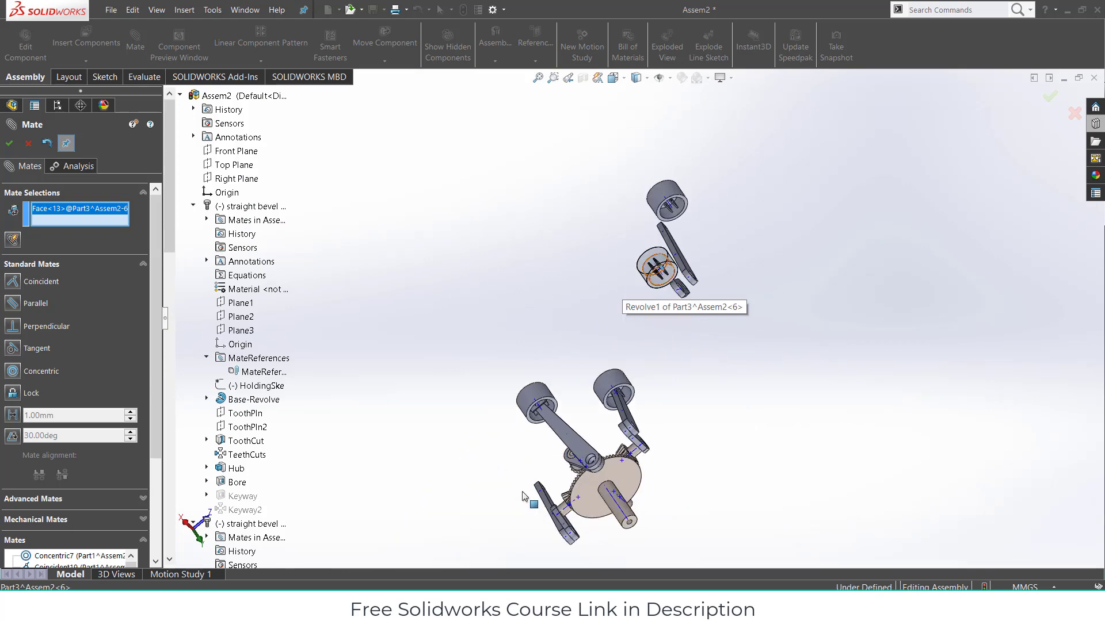
{"action": "scroll", "coordinate": [614, 445], "scroll_direction": "down", "scroll_amount": 2}
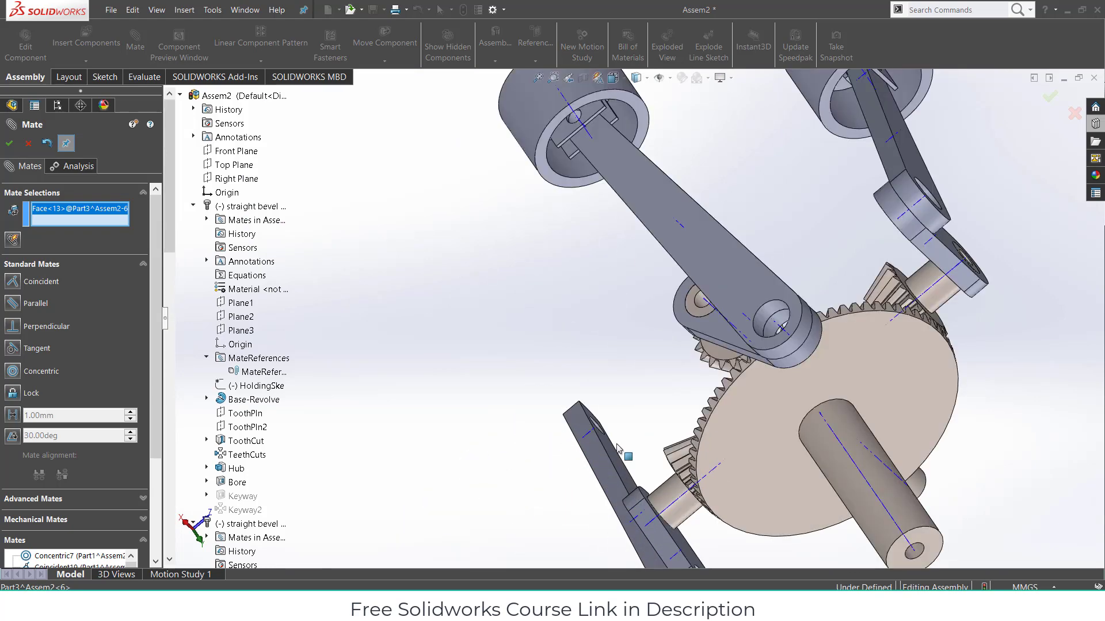
{"action": "scroll", "coordinate": [621, 461], "scroll_direction": "down", "scroll_amount": 4}
{"action": "middle_click_drag", "start_coordinate": [616, 489], "coordinate": [600, 453]}
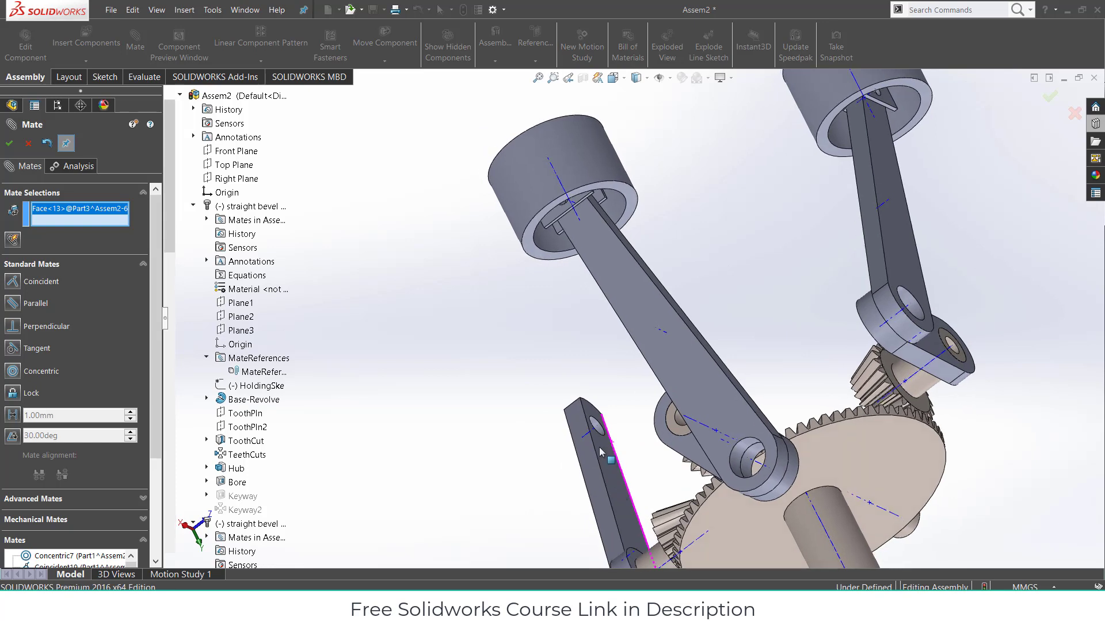
{"action": "scroll", "coordinate": [599, 429], "scroll_direction": "down", "scroll_amount": 2}
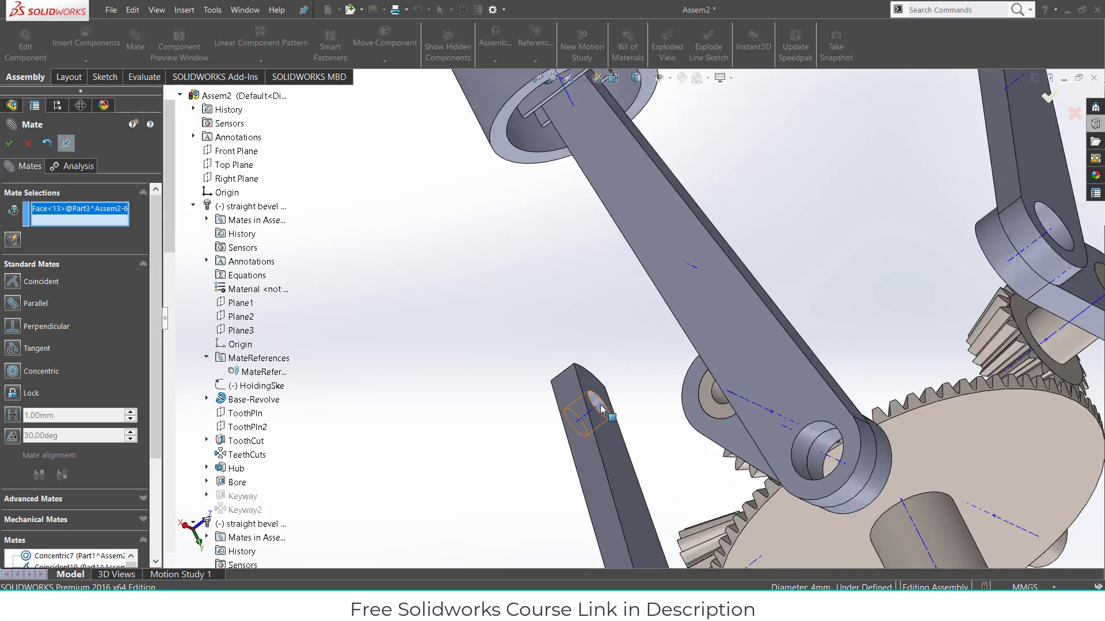
{"action": "left_click", "coordinate": [600, 404]}
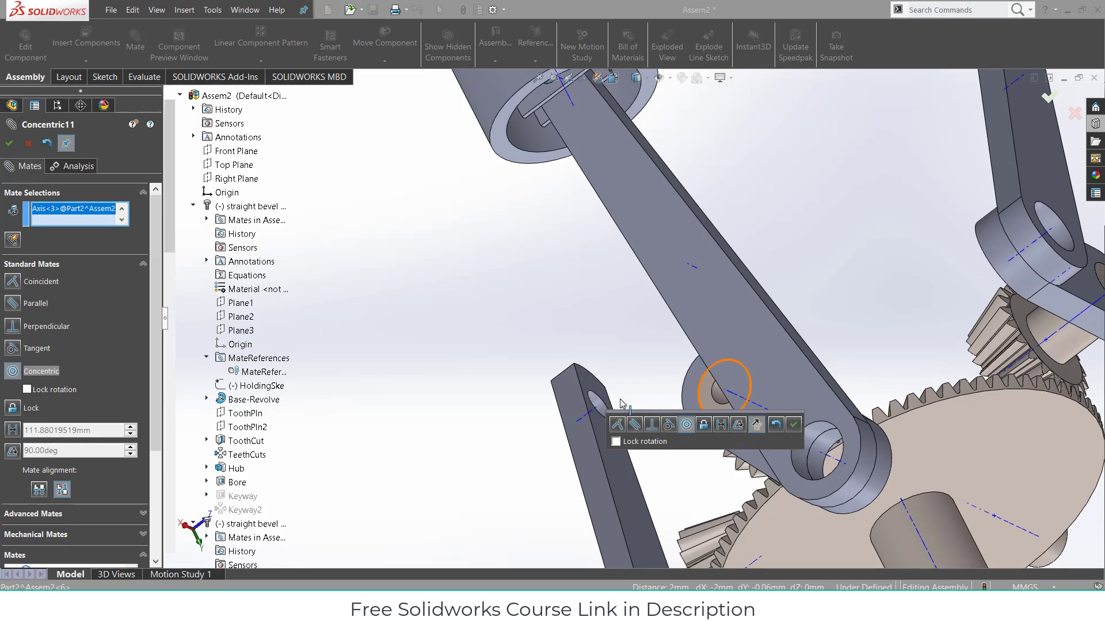
{"action": "left_click", "coordinate": [597, 404]}
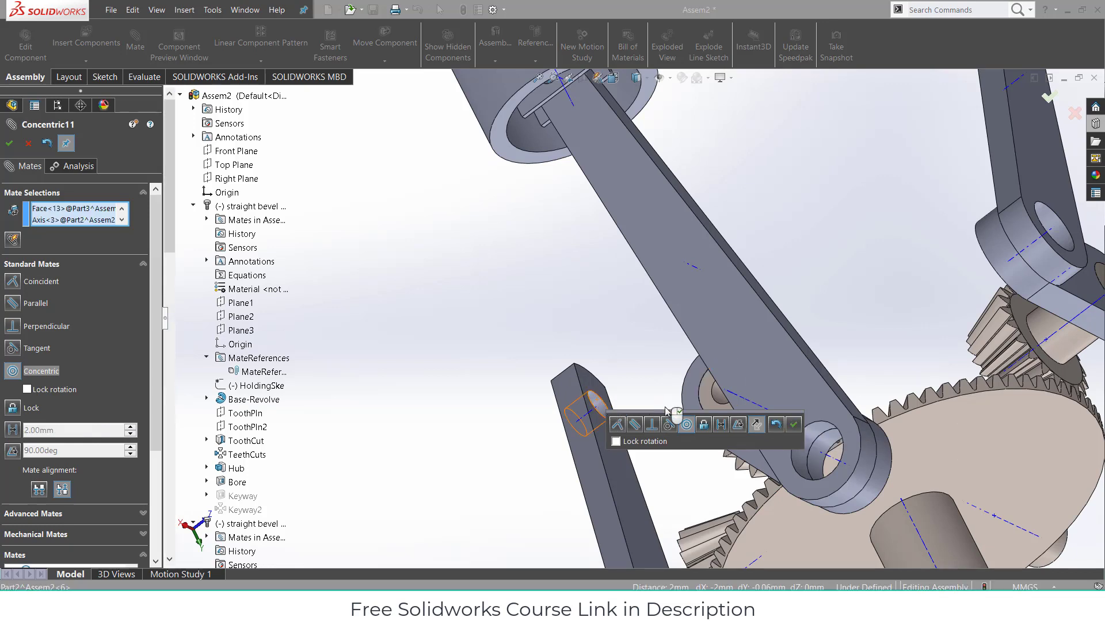
{"action": "left_click", "coordinate": [795, 426]}
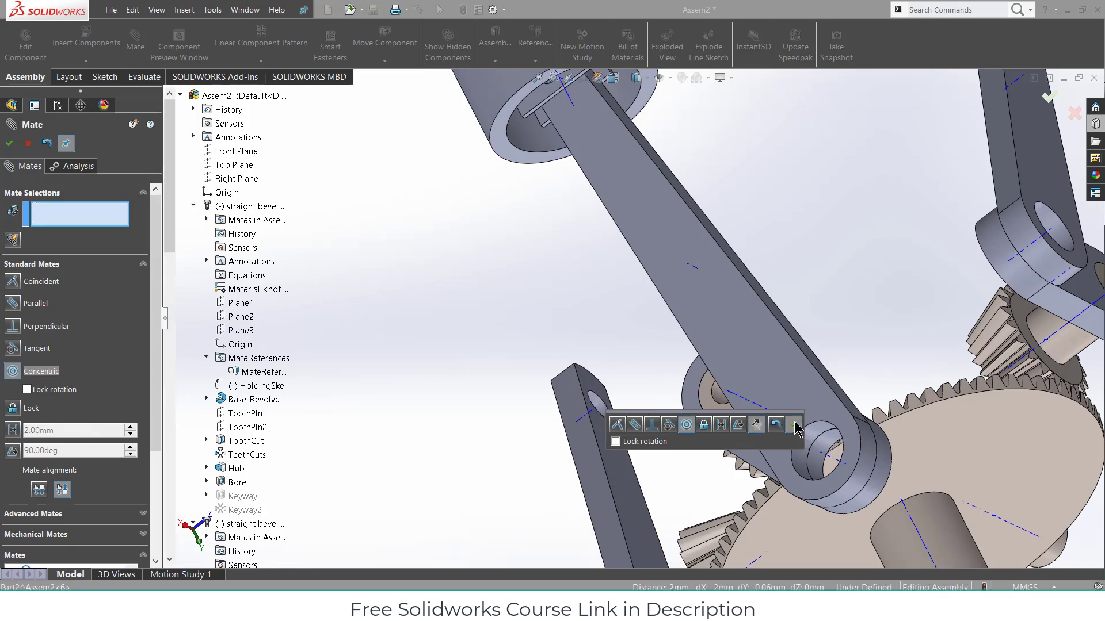
{"action": "scroll", "coordinate": [560, 328], "scroll_direction": "up", "scroll_amount": 4}
- Mate the fourth piston's inner face coincident with its connecting rod's face
{"action": "scroll", "coordinate": [561, 327], "scroll_direction": "up", "scroll_amount": 2}
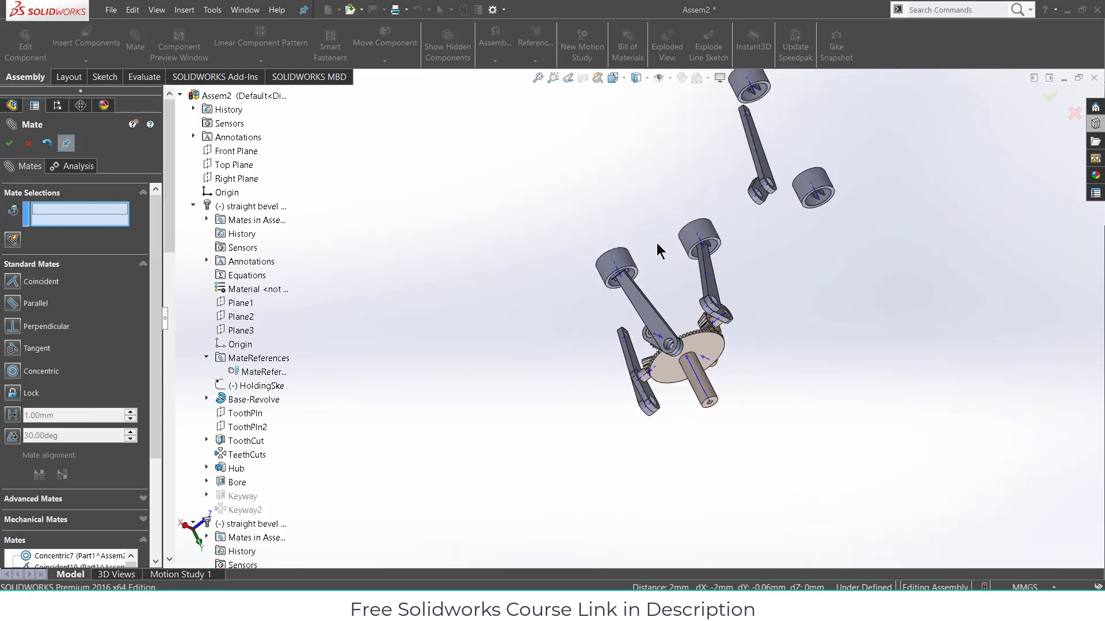
{"action": "scroll", "coordinate": [810, 215], "scroll_direction": "down", "scroll_amount": 6}
{"action": "scroll", "coordinate": [761, 257], "scroll_direction": "down", "scroll_amount": 3}
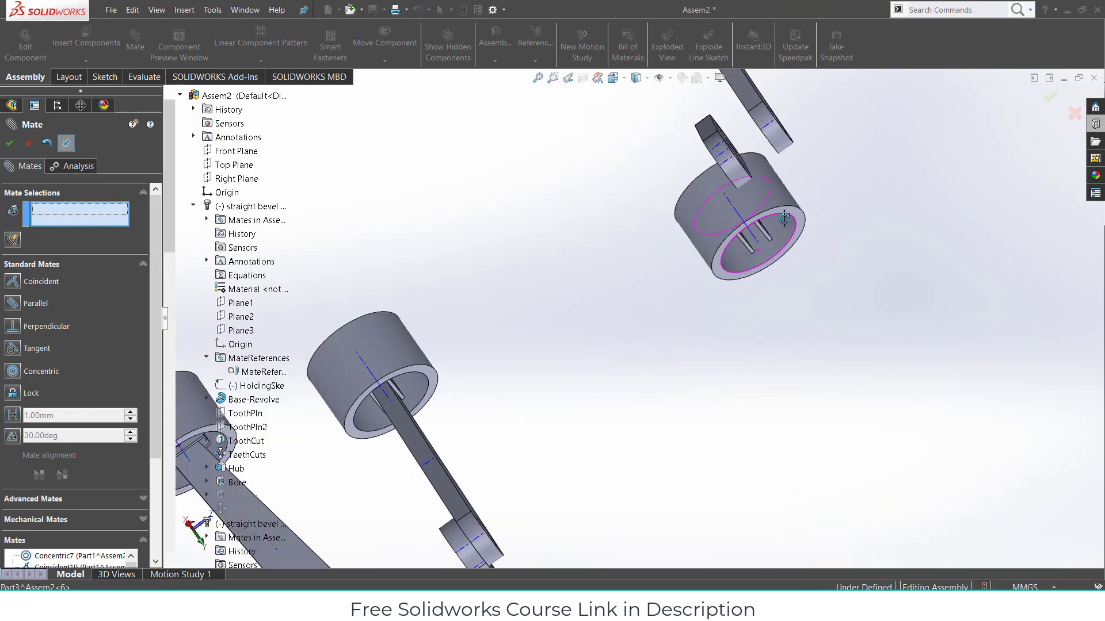
{"action": "scroll", "coordinate": [765, 235], "scroll_direction": "down", "scroll_amount": 2}
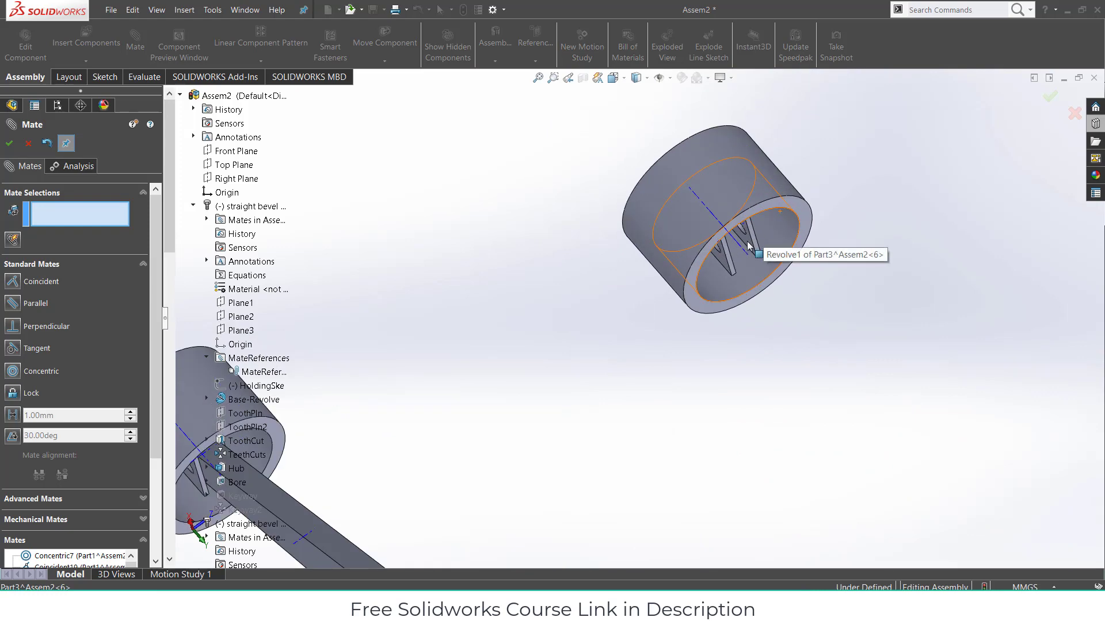
{"action": "left_click", "coordinate": [732, 302]}
{"action": "scroll", "coordinate": [732, 302], "scroll_direction": "up", "scroll_amount": 4}
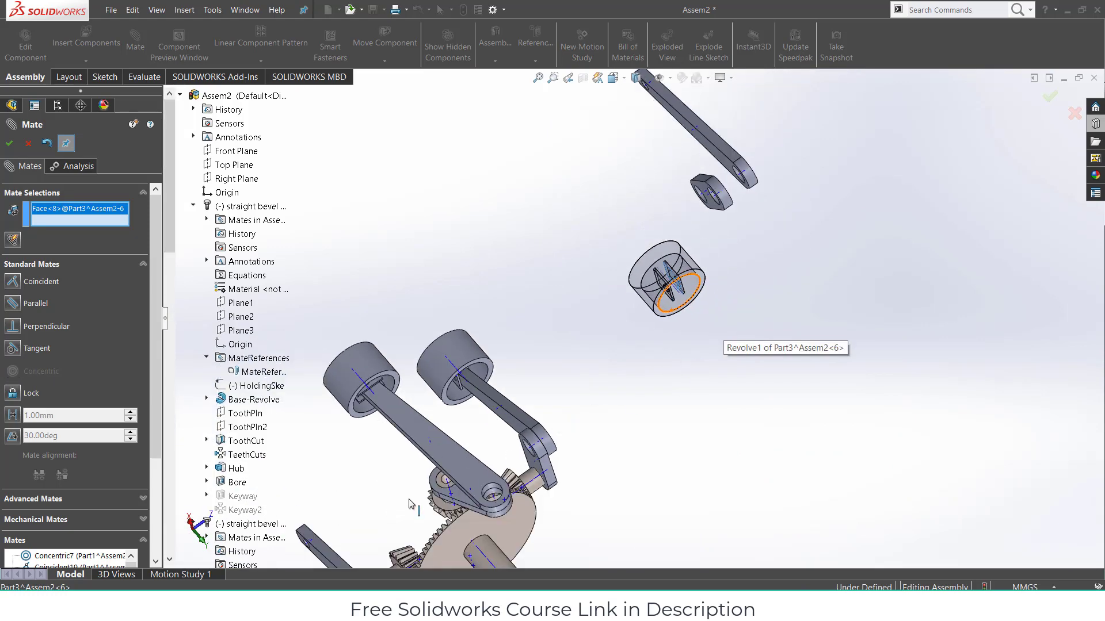
{"action": "middle_click_drag", "start_coordinate": [408, 504], "coordinate": [372, 560]}
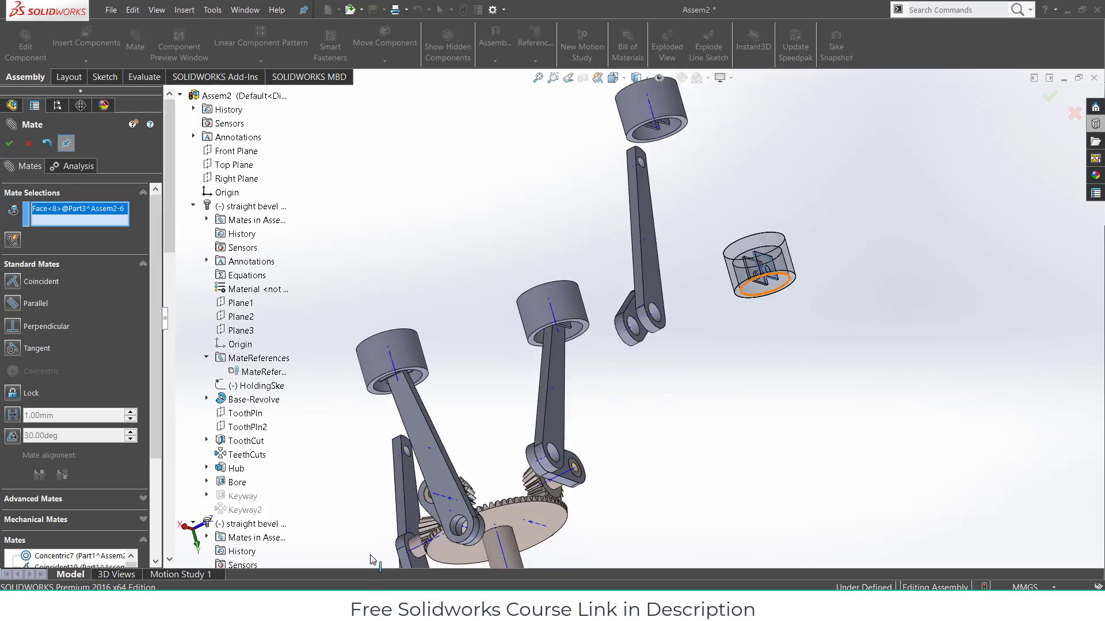
{"action": "left_click", "coordinate": [412, 473]}
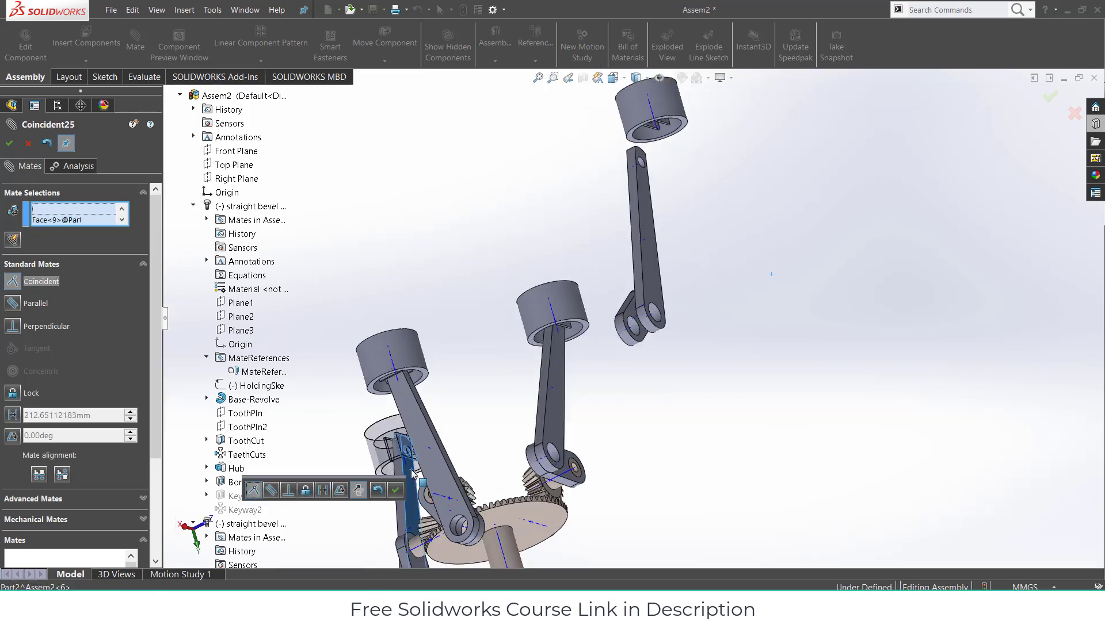
{"action": "left_click", "coordinate": [395, 489]}
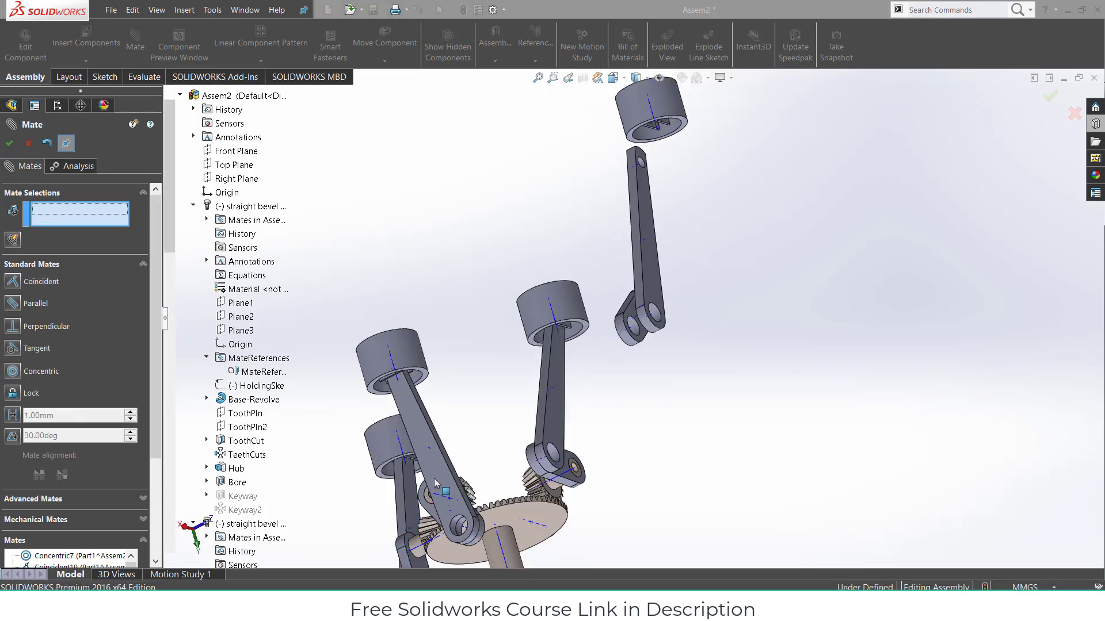
{"action": "middle_click_drag", "start_coordinate": [434, 478], "coordinate": [546, 463]}
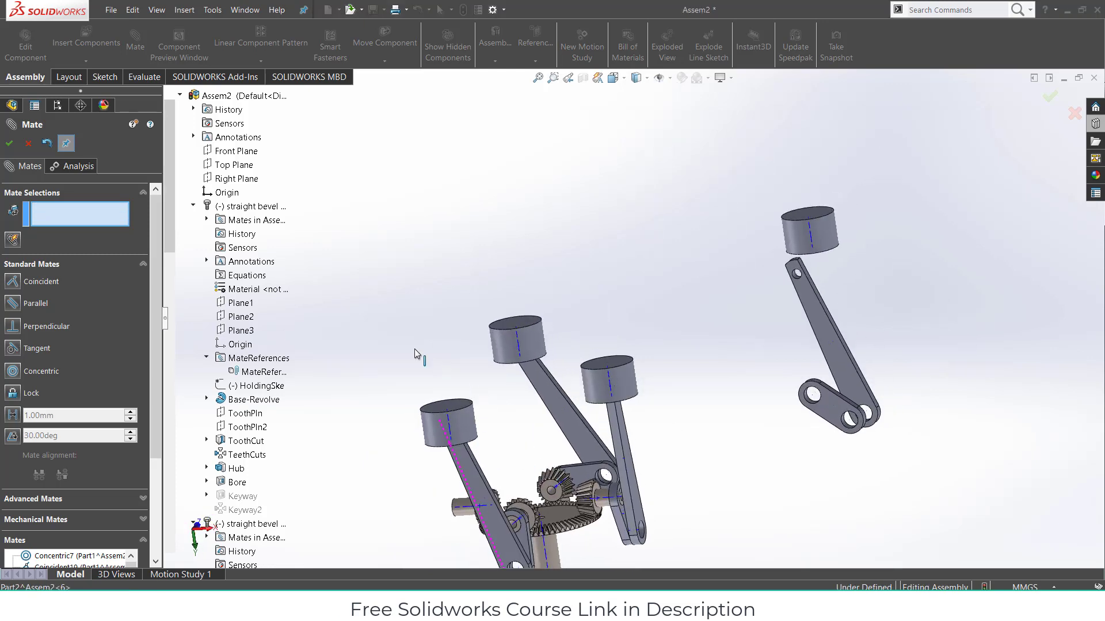
- Make the new piston's axis coincident with the Right Plane
{"action": "left_click", "coordinate": [447, 416]}
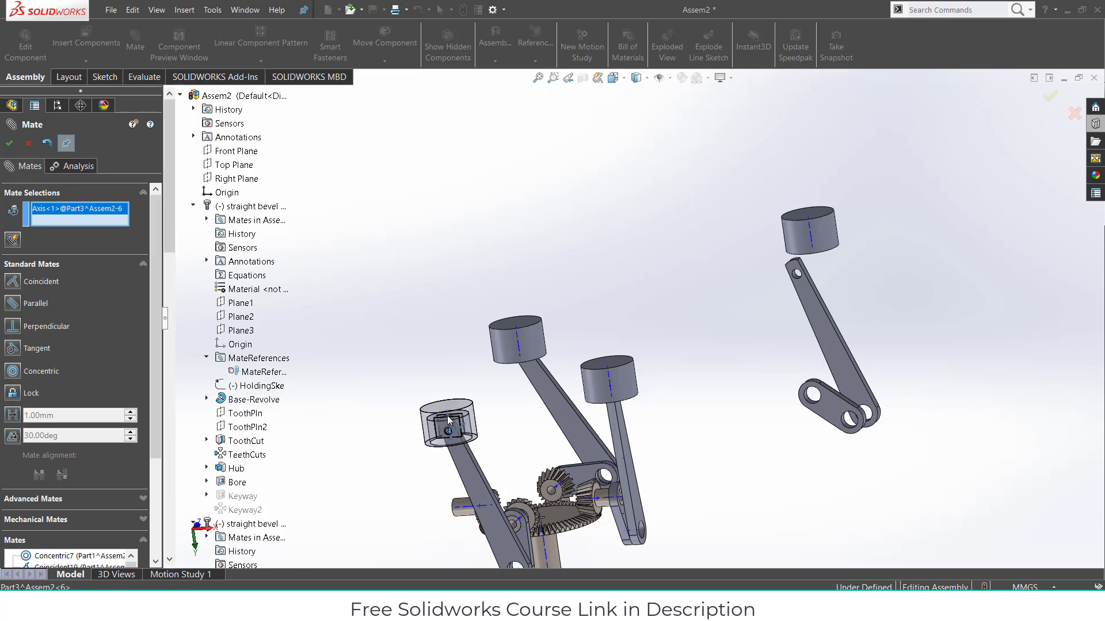
{"action": "left_click", "coordinate": [227, 183]}
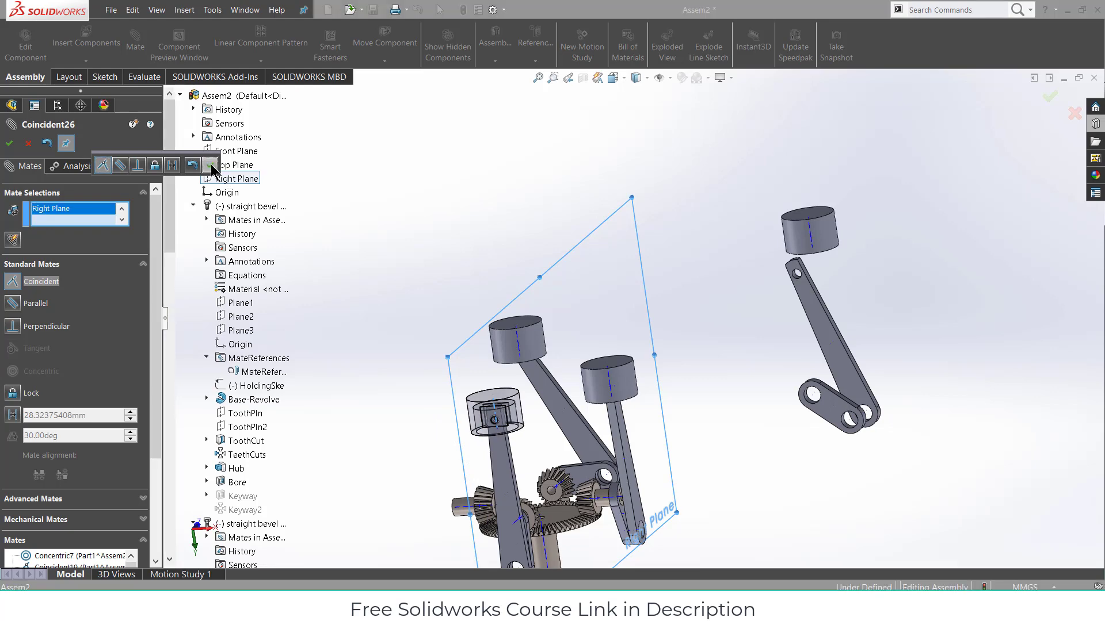
{"action": "left_click", "coordinate": [211, 165]}
{"action": "middle_click_drag", "start_coordinate": [760, 418], "coordinate": [767, 428]}
{"action": "scroll", "coordinate": [773, 409], "scroll_direction": "down", "scroll_amount": 5}
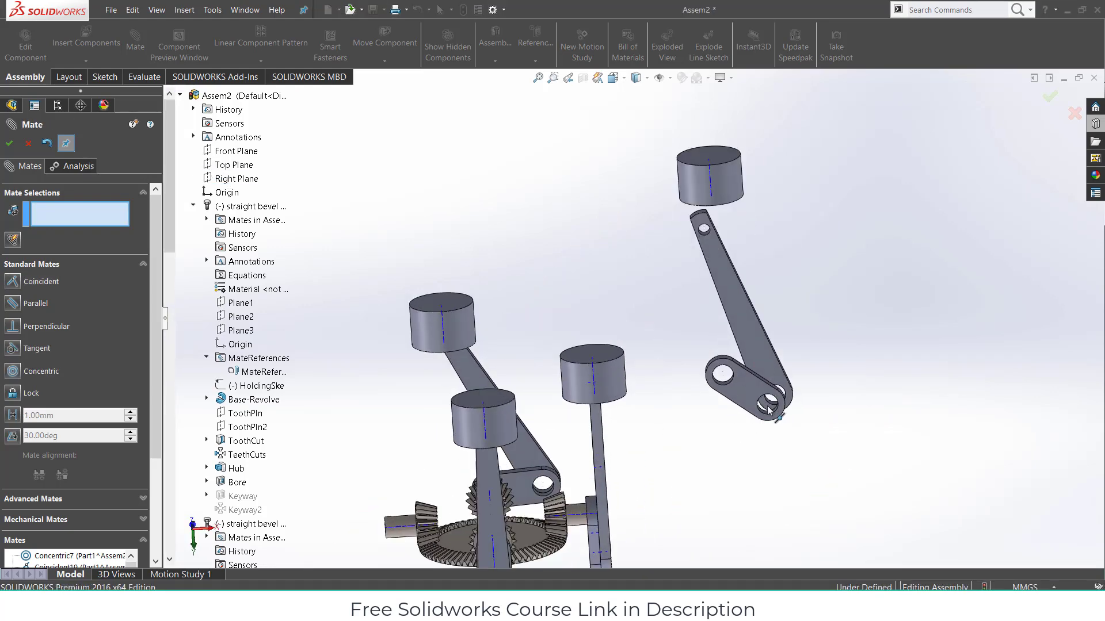
- Make the crank link's hole concentric with the left bevel gear's shaft
{"action": "scroll", "coordinate": [649, 351], "scroll_direction": "down", "scroll_amount": 3}
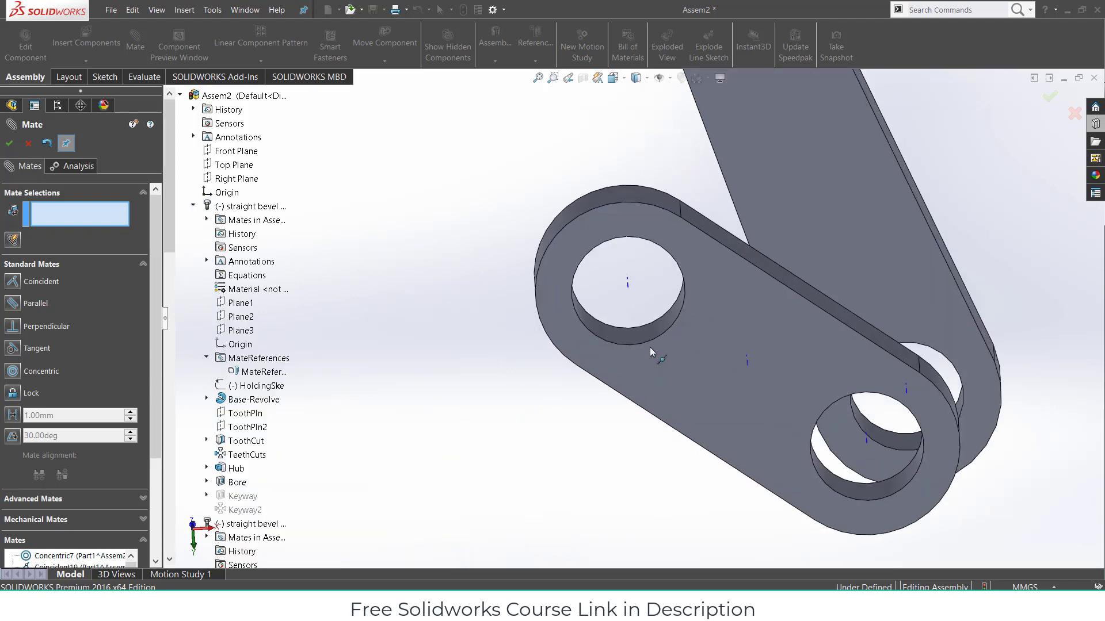
{"action": "left_click", "coordinate": [618, 338]}
{"action": "scroll", "coordinate": [606, 389], "scroll_direction": "up", "scroll_amount": 6}
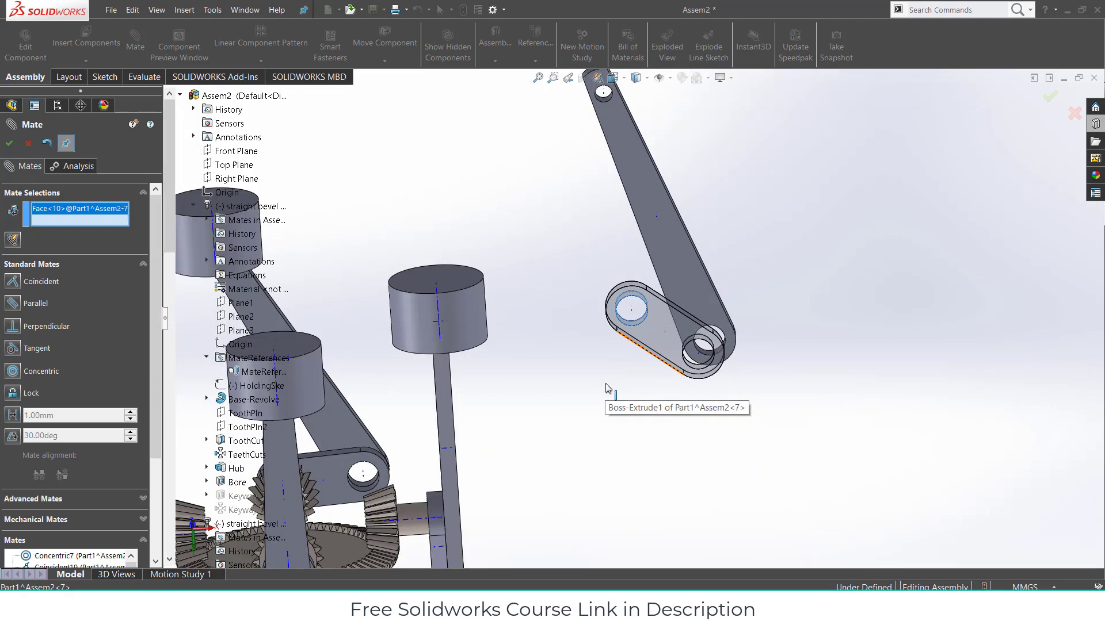
{"action": "scroll", "coordinate": [453, 420], "scroll_direction": "down", "scroll_amount": 3}
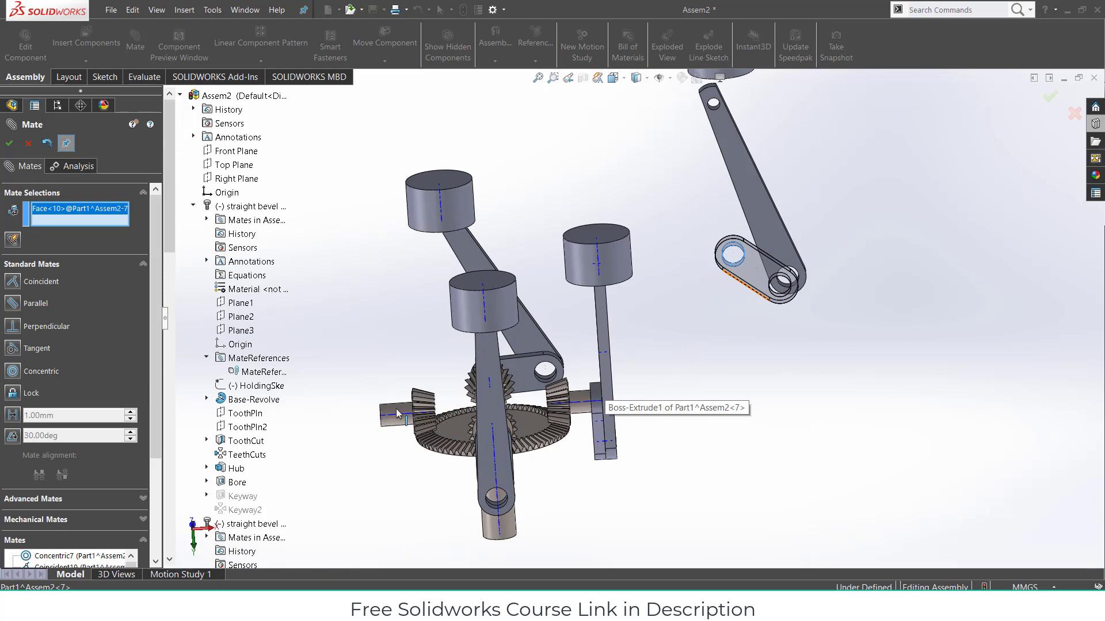
{"action": "scroll", "coordinate": [396, 408], "scroll_direction": "down", "scroll_amount": 2}
{"action": "left_click", "coordinate": [389, 394]}
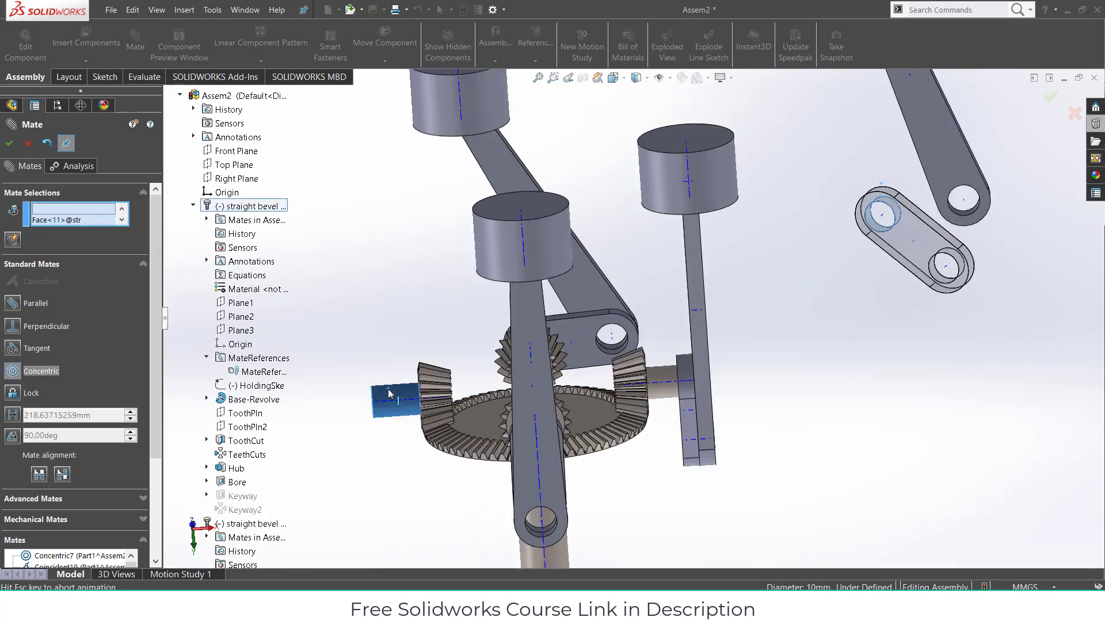
{"action": "left_click", "coordinate": [374, 407]}
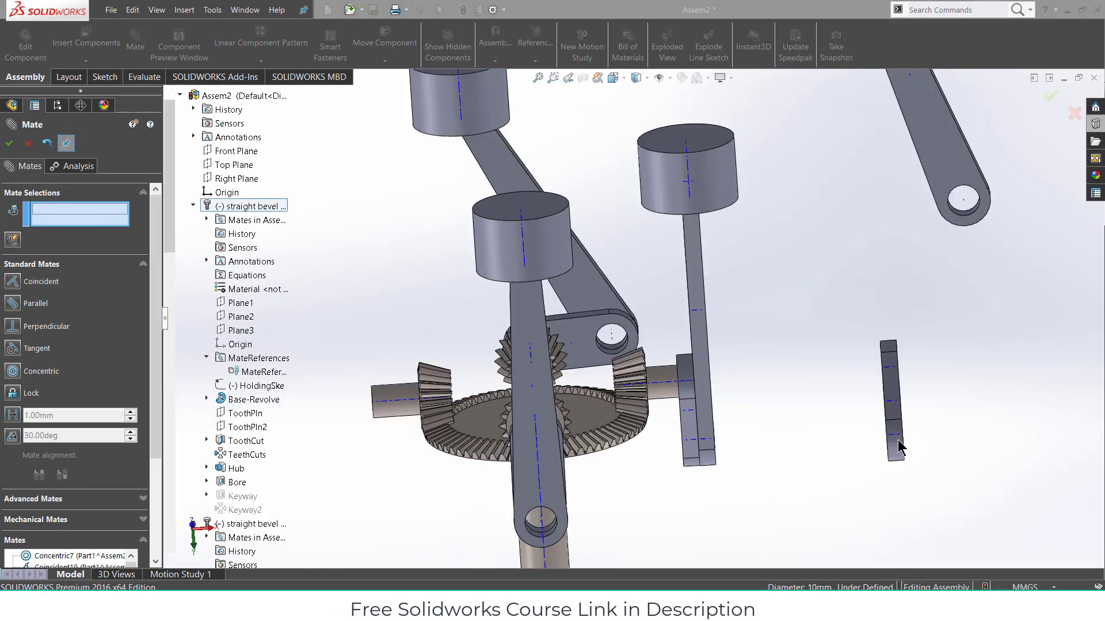
- Make the link's flat face flush with the shaft end face, then swing the link upward
{"action": "middle_click_drag", "start_coordinate": [899, 441], "coordinate": [835, 392]}
{"action": "left_click", "coordinate": [855, 392]}
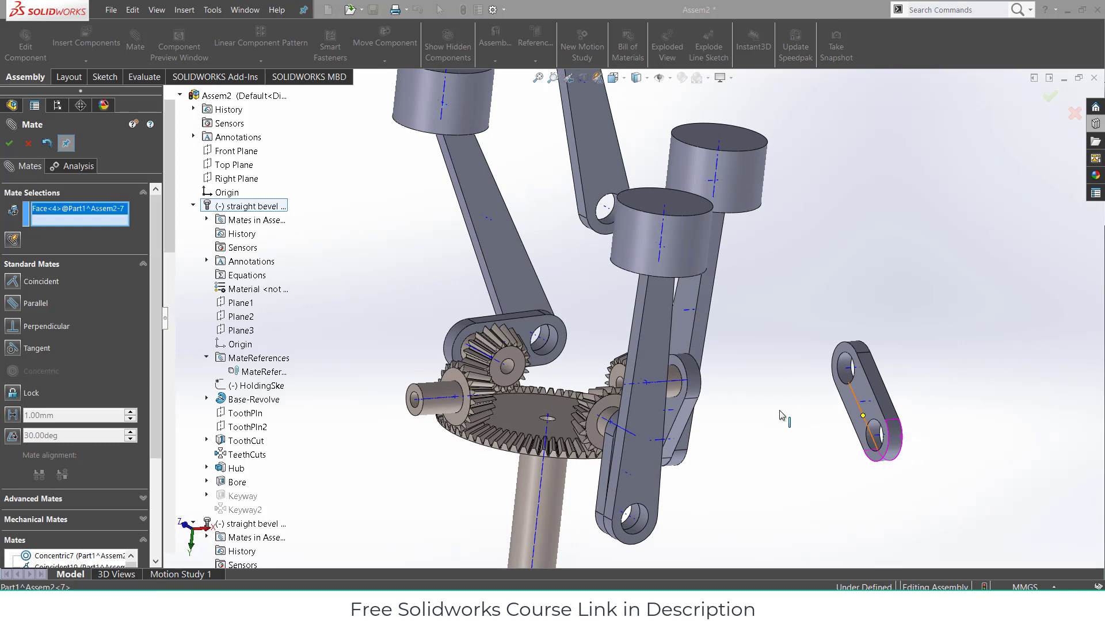
{"action": "scroll", "coordinate": [436, 397], "scroll_direction": "up", "scroll_amount": 3}
{"action": "left_click", "coordinate": [432, 381]}
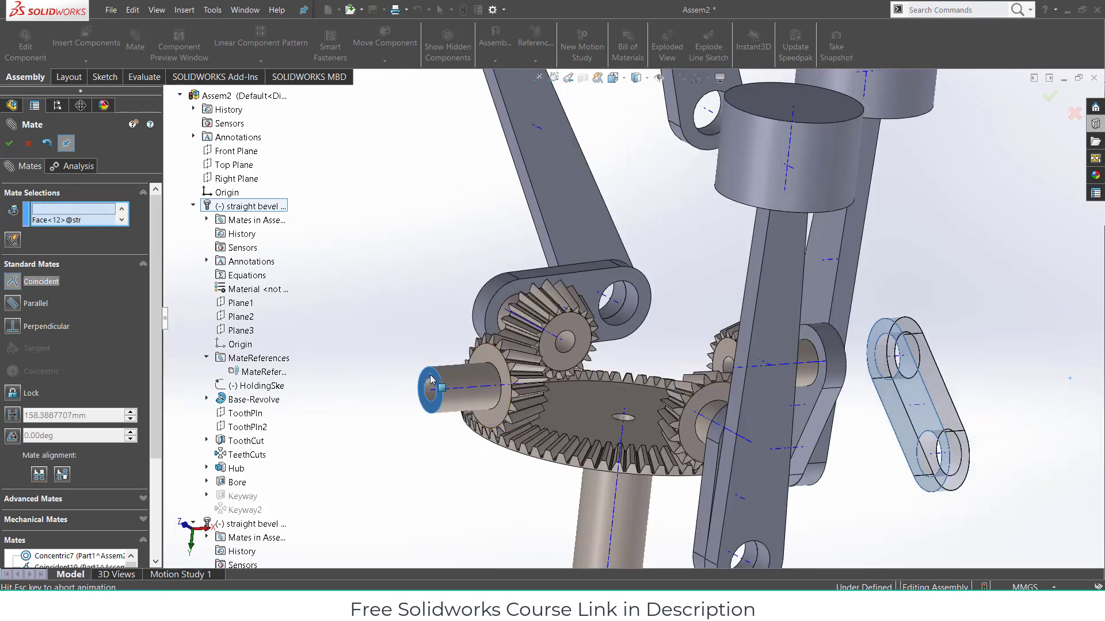
{"action": "left_click", "coordinate": [458, 453]}
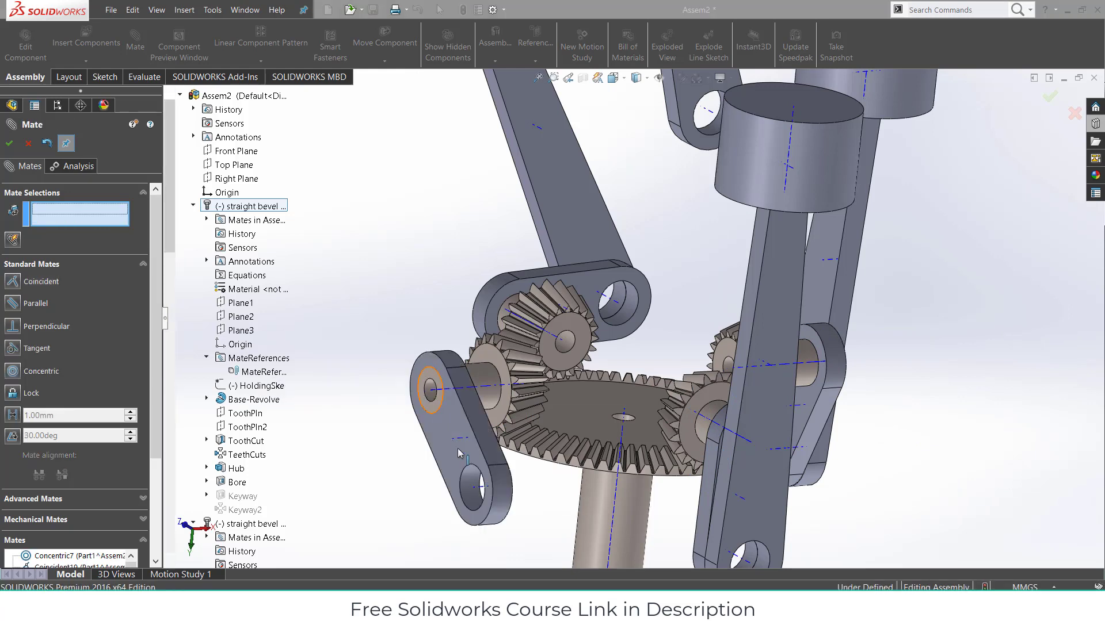
{"action": "left_click_drag", "start_coordinate": [462, 453], "coordinate": [455, 383]}
{"action": "scroll", "coordinate": [953, 426], "scroll_direction": "up", "scroll_amount": 3}
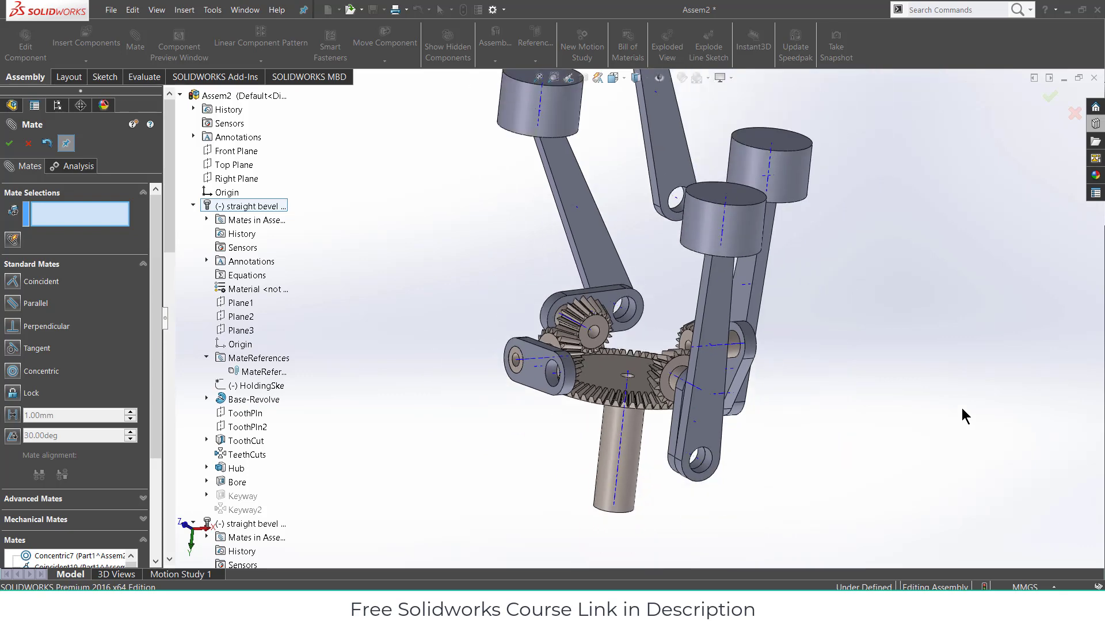
- Select the connecting rod's lower hole and the crank link's outer hole for a Concentric mate
{"action": "scroll", "coordinate": [910, 342], "scroll_direction": "up", "scroll_amount": 2}
{"action": "scroll", "coordinate": [704, 268], "scroll_direction": "down", "scroll_amount": 2}
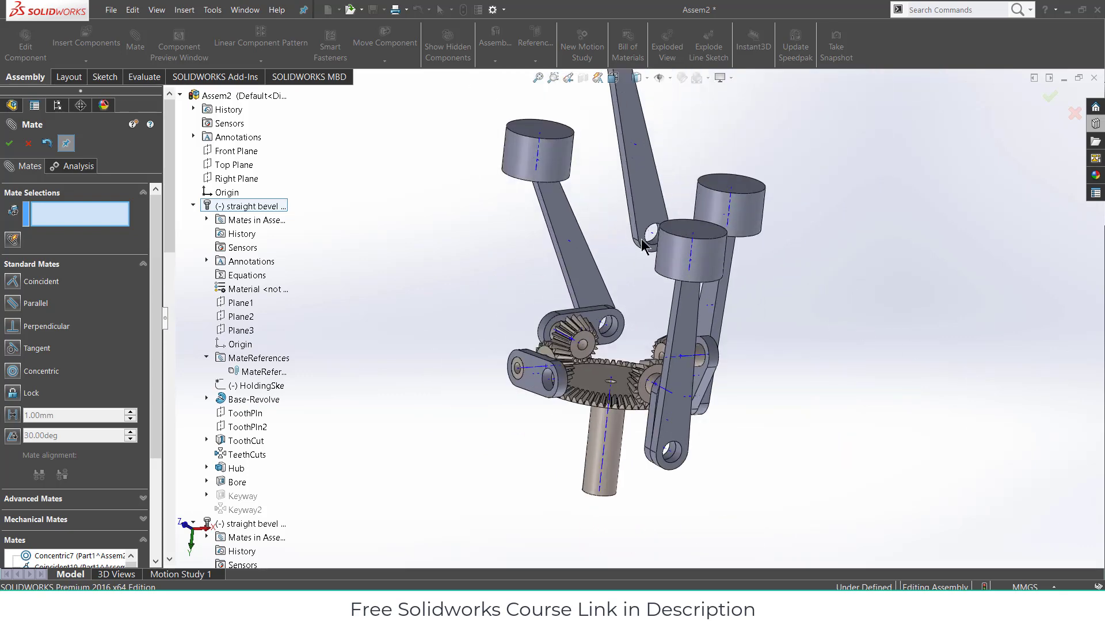
{"action": "scroll", "coordinate": [644, 247], "scroll_direction": "down", "scroll_amount": 3}
{"action": "scroll", "coordinate": [682, 275], "scroll_direction": "down", "scroll_amount": 1}
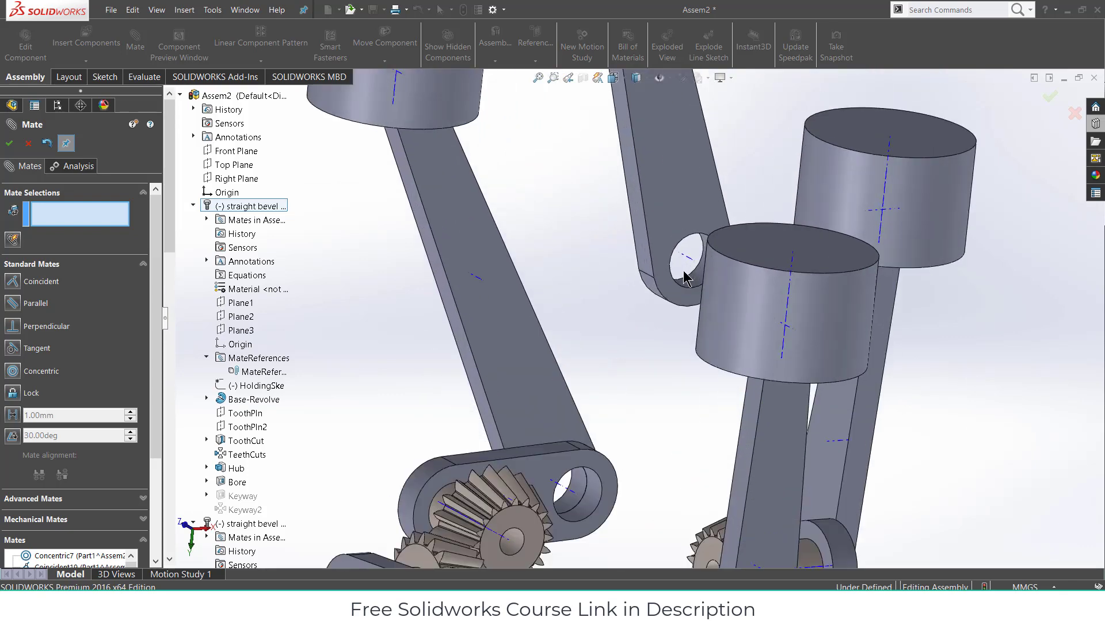
{"action": "left_click", "coordinate": [685, 282]}
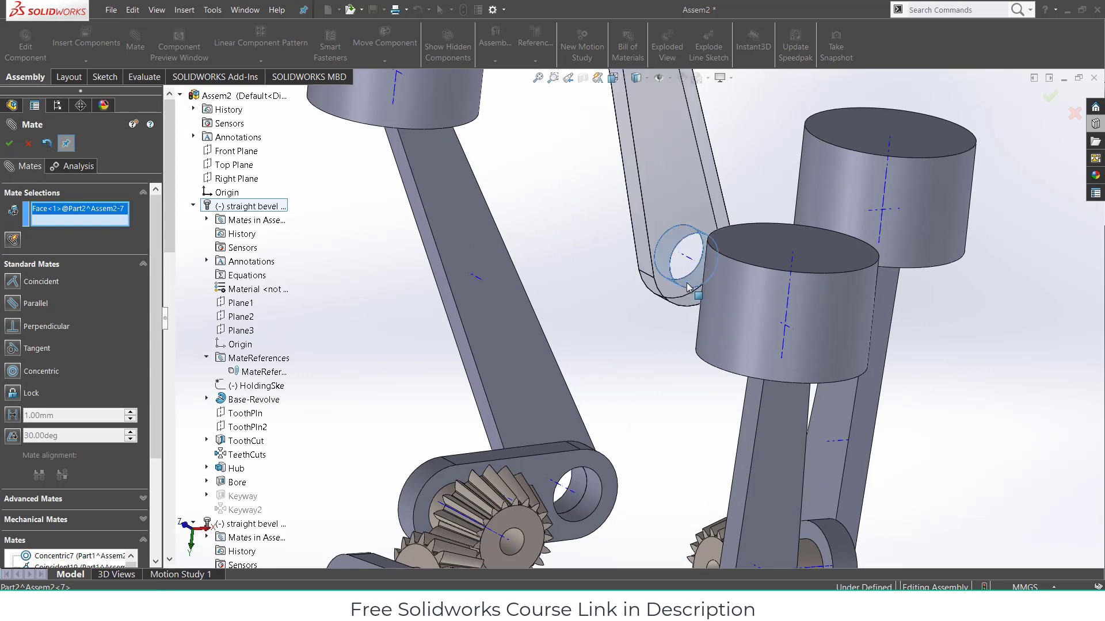
{"action": "scroll", "coordinate": [671, 323], "scroll_direction": "up", "scroll_amount": 3}
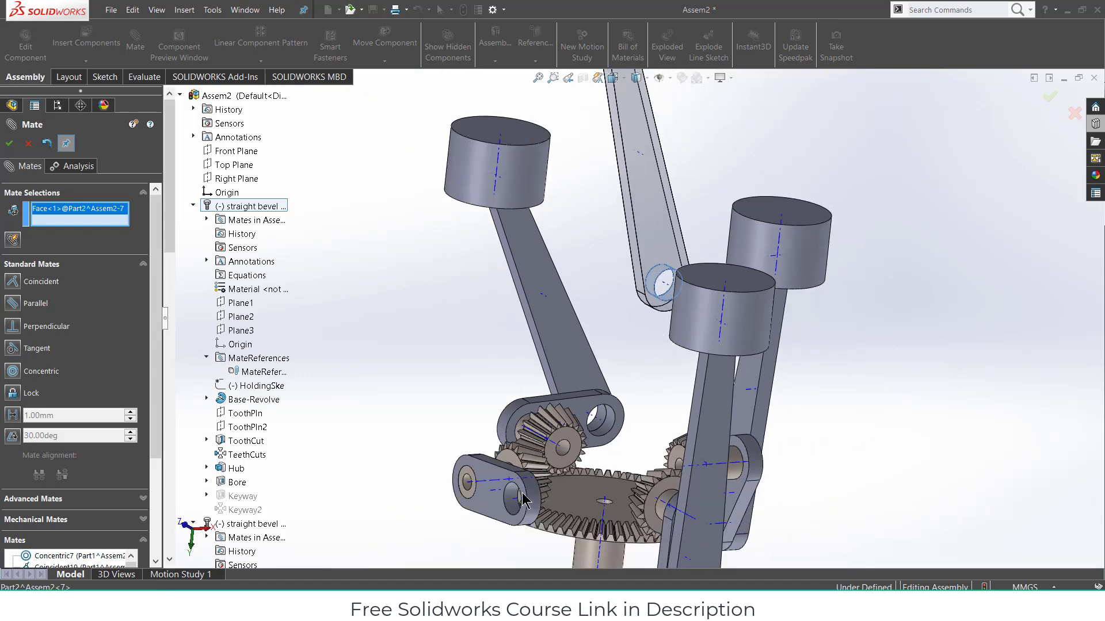
{"action": "scroll", "coordinate": [514, 502], "scroll_direction": "down", "scroll_amount": 3}
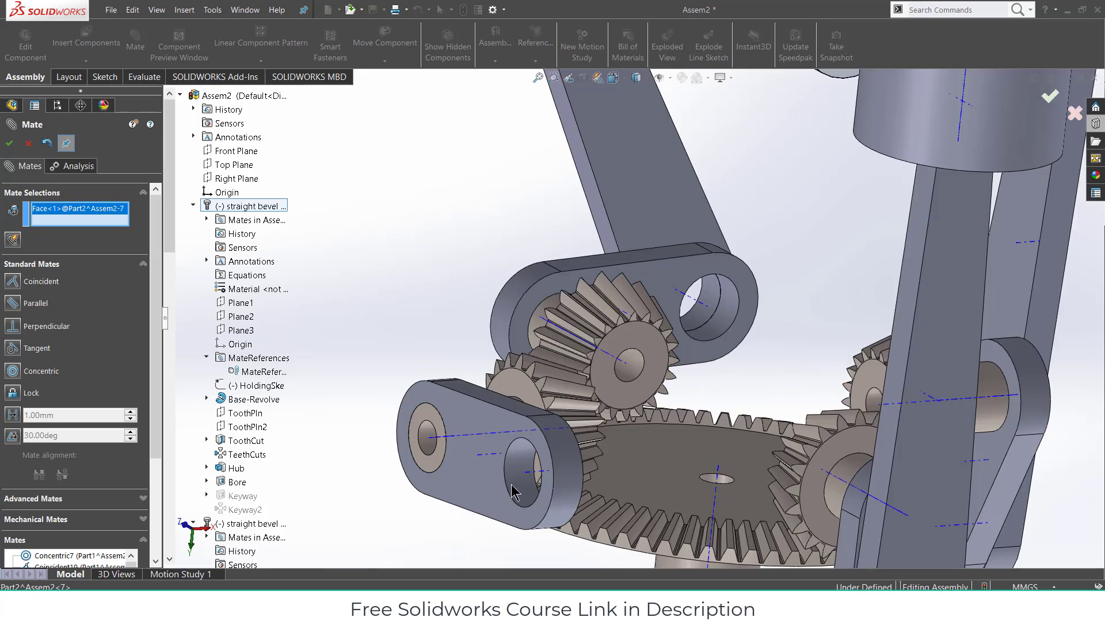
{"action": "left_click", "coordinate": [516, 472]}
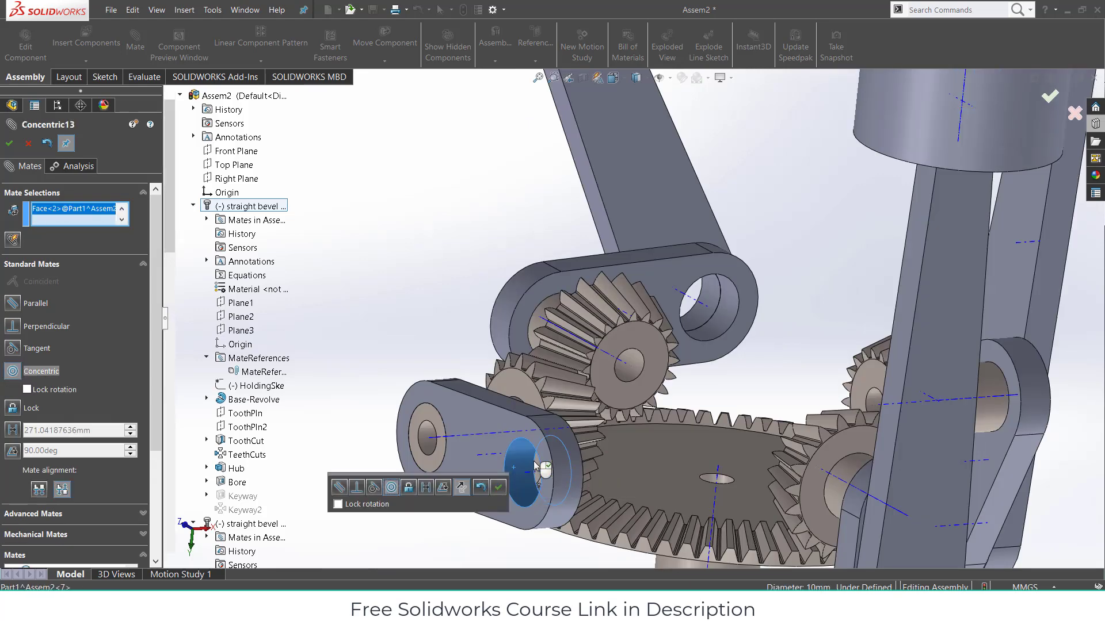
{"action": "scroll", "coordinate": [688, 429], "scroll_direction": "up", "scroll_amount": 5}
{"action": "scroll", "coordinate": [690, 431], "scroll_direction": "up", "scroll_amount": 2}
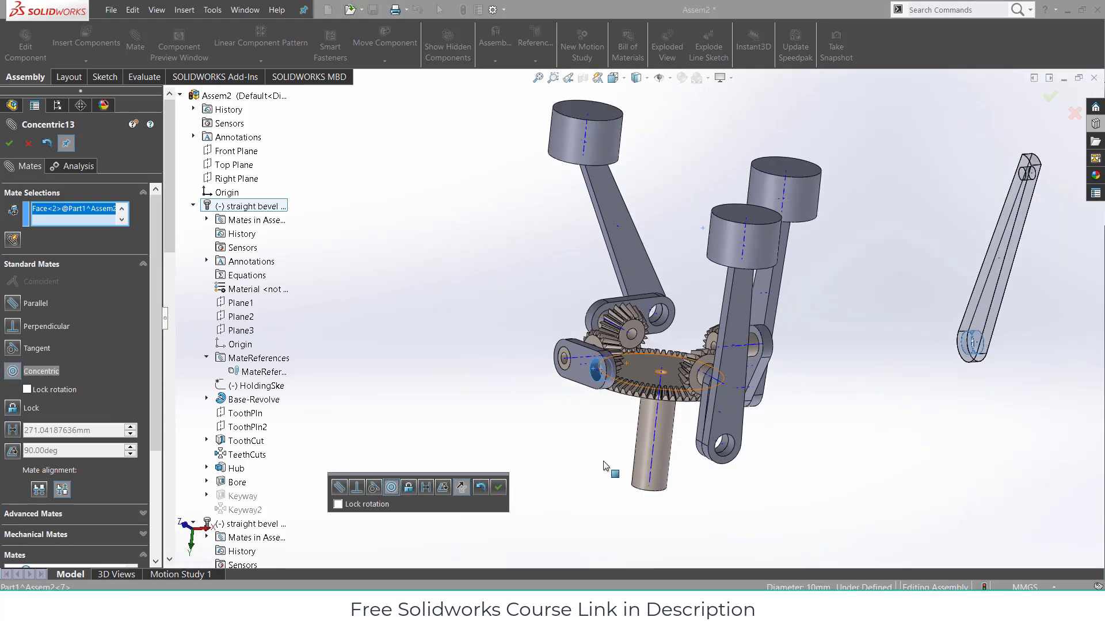
- Accept the concentric mate, then add a coincident mate between the rod's face and the link
{"action": "left_click", "coordinate": [499, 487]}
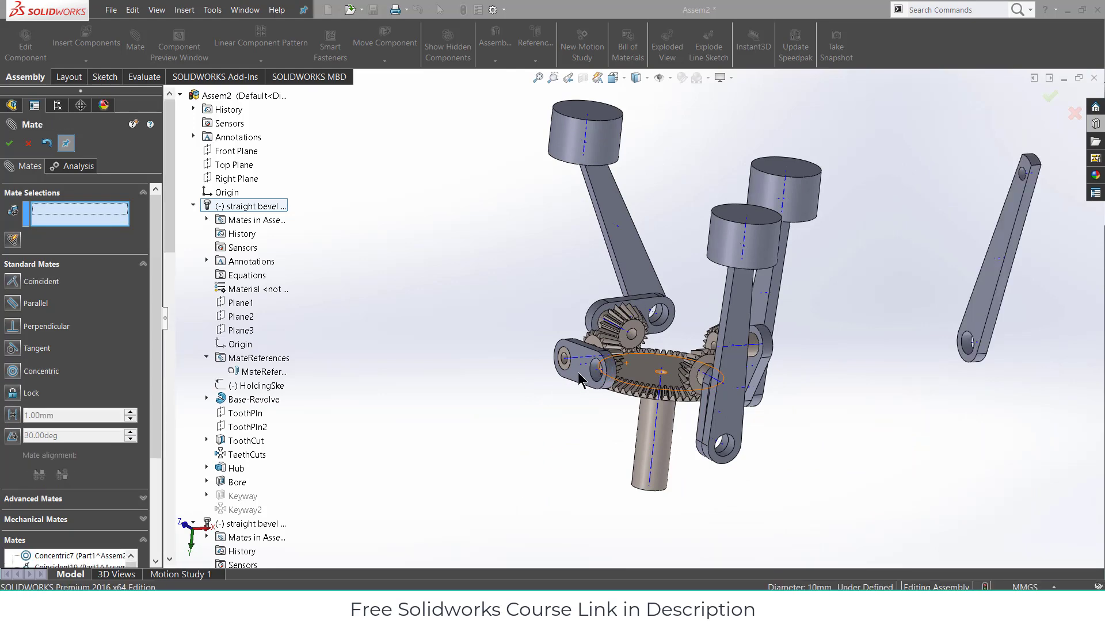
{"action": "middle_click_drag", "start_coordinate": [961, 365], "coordinate": [940, 331]}
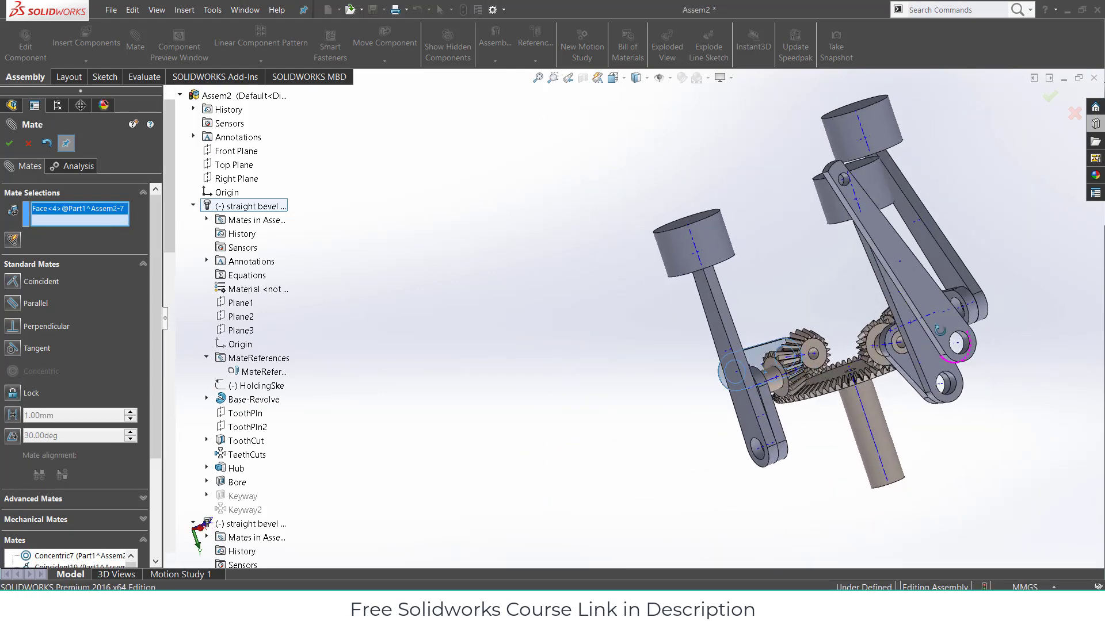
{"action": "left_click", "coordinate": [916, 289]}
{"action": "scroll", "coordinate": [882, 384], "scroll_direction": "up", "scroll_amount": 2}
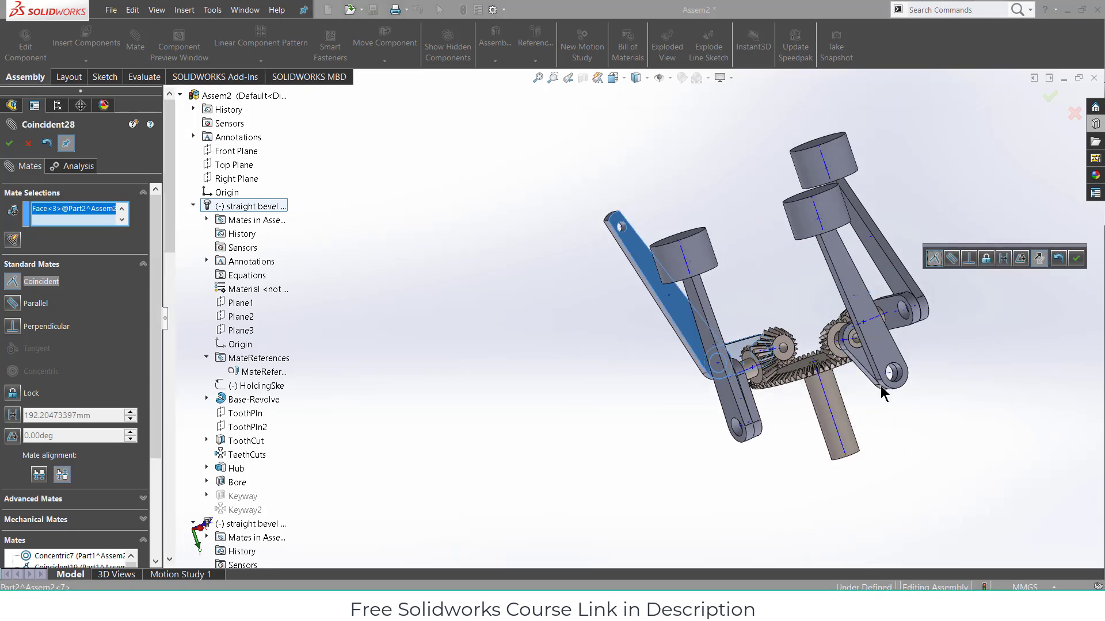
{"action": "left_click", "coordinate": [1081, 262]}
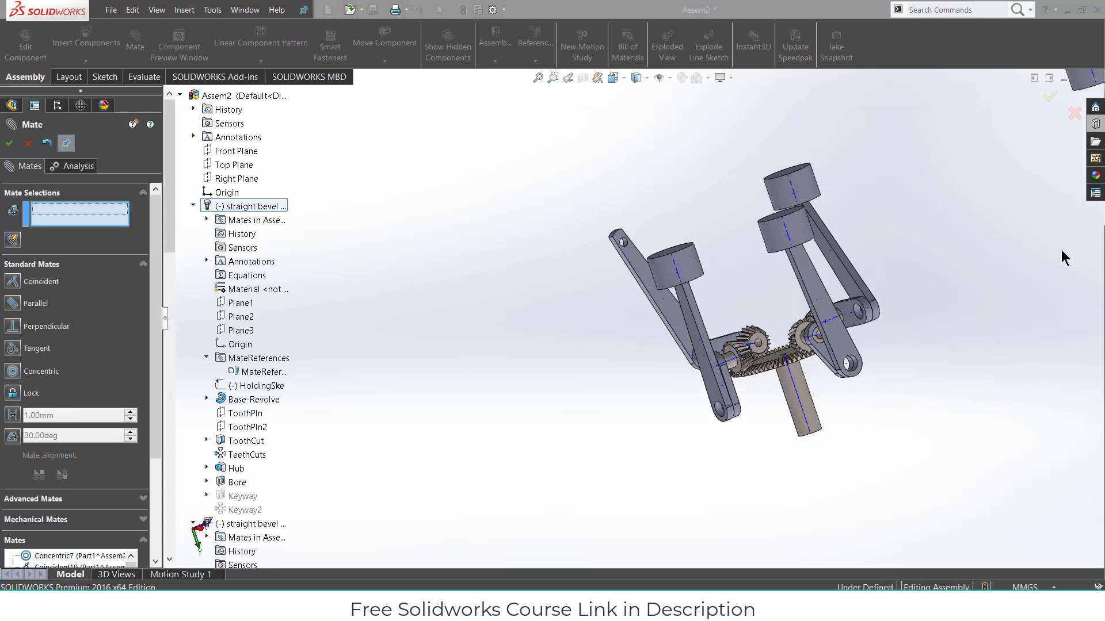
- Mate the loose cylinder's inner face coincident with the fourth link's end face
{"action": "key", "text": "f"}
{"action": "middle_click_drag", "start_coordinate": [922, 170], "coordinate": [880, 145]}
{"action": "scroll", "coordinate": [879, 147], "scroll_direction": "down", "scroll_amount": 3}
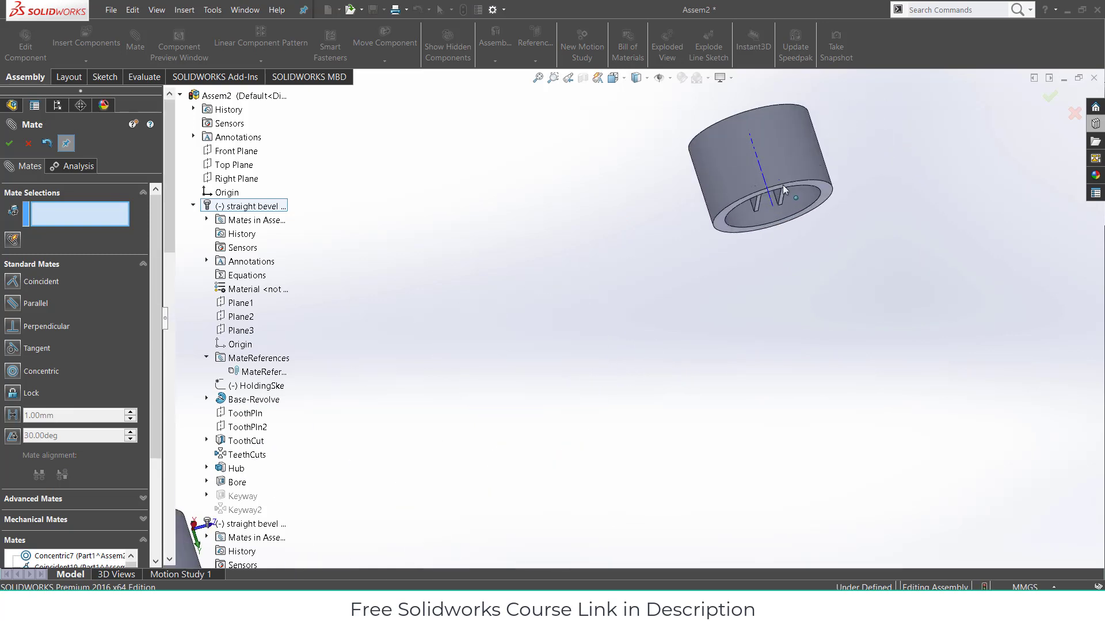
{"action": "mouse_move", "coordinate": [764, 198]}
{"action": "middle_mouse_down"}
{"action": "mouse_move", "coordinate": [727, 202]}
{"action": "mouse_move", "coordinate": [762, 199]}
{"action": "middle_mouse_up"}
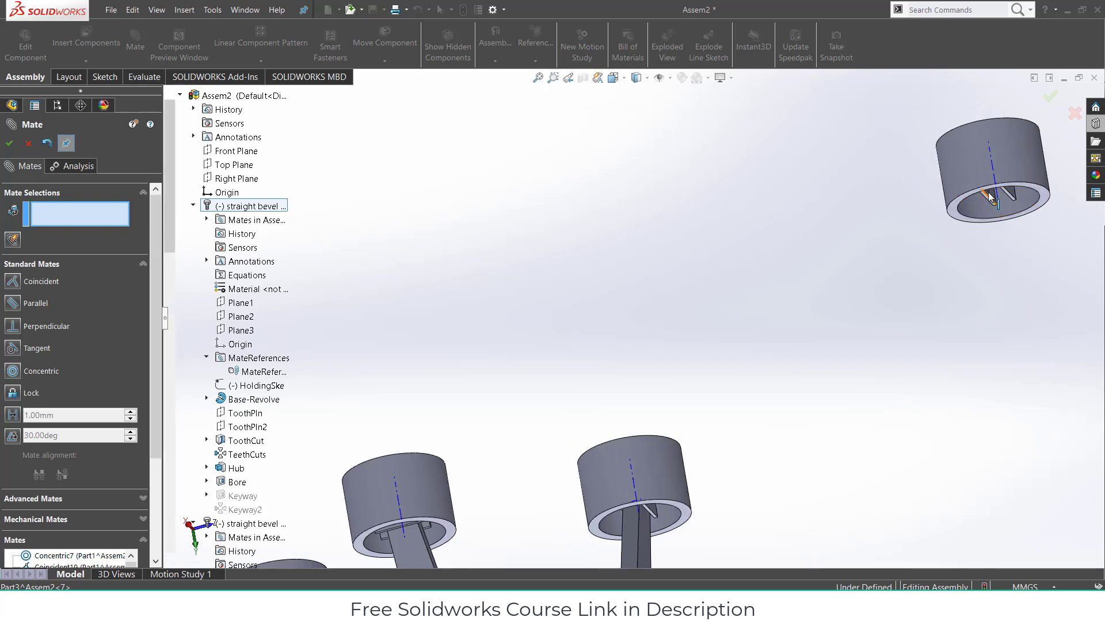
{"action": "left_click", "coordinate": [992, 198]}
{"action": "scroll", "coordinate": [964, 279], "scroll_direction": "up", "scroll_amount": 3}
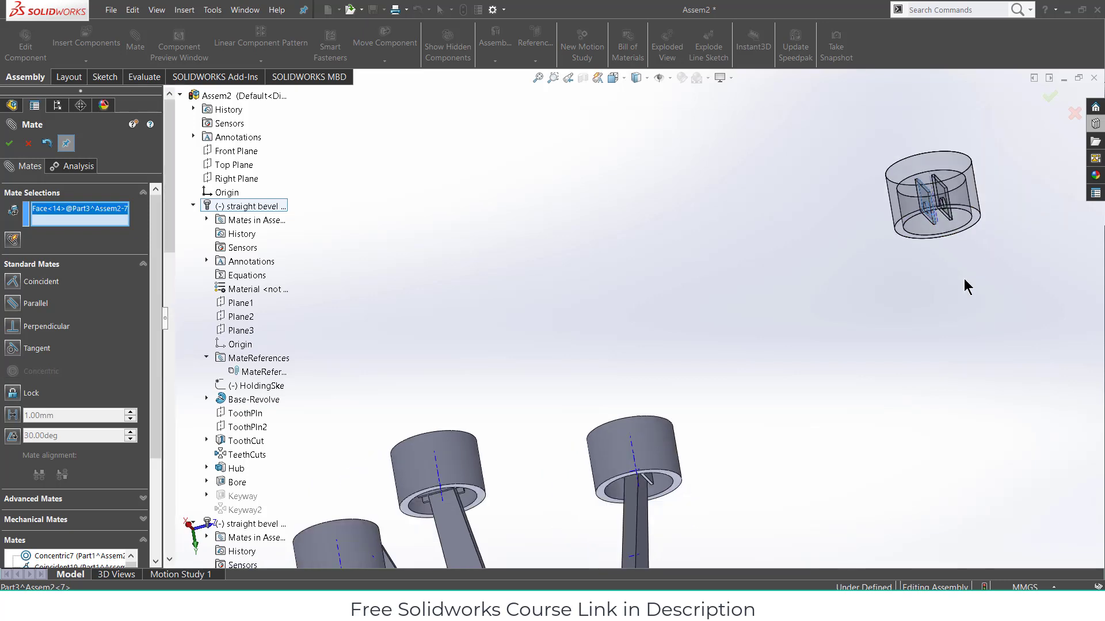
{"action": "middle_click_drag", "start_coordinate": [787, 416], "coordinate": [451, 491]}
{"action": "middle_click_drag", "start_coordinate": [530, 455], "coordinate": [550, 443]}
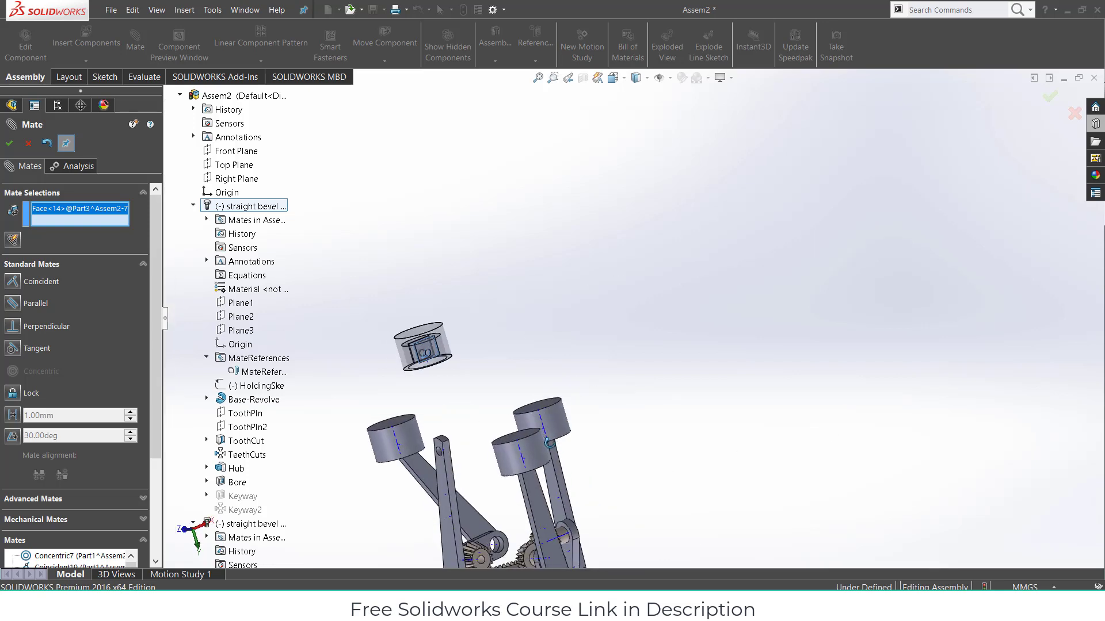
{"action": "left_click", "coordinate": [443, 471]}
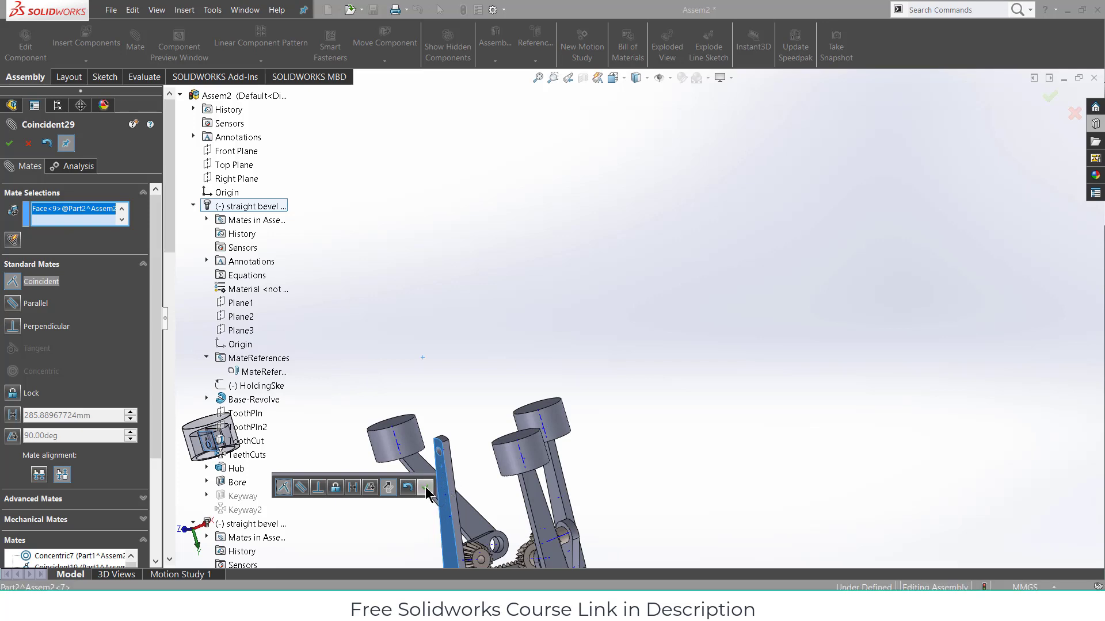
{"action": "left_click", "coordinate": [425, 488]}
- Make the link's top hole concentric with the cylinder's pin hole as Concentric15
{"action": "scroll", "coordinate": [449, 466], "scroll_direction": "down", "scroll_amount": 3}
{"action": "scroll", "coordinate": [479, 432], "scroll_direction": "down", "scroll_amount": 2}
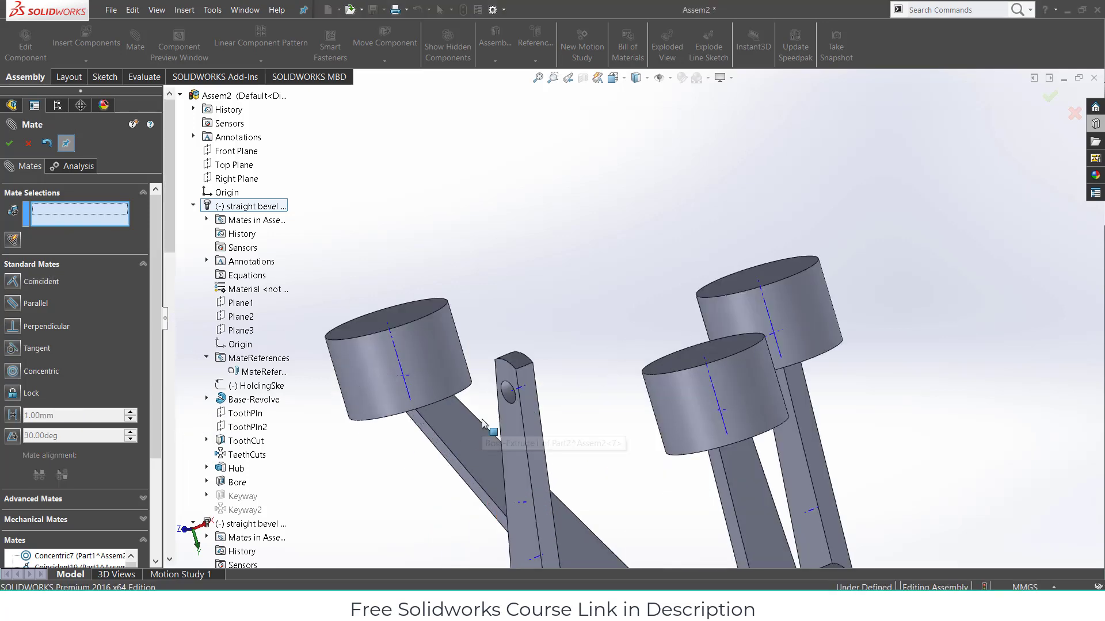
{"action": "left_click", "coordinate": [507, 391]}
{"action": "scroll", "coordinate": [575, 345], "scroll_direction": "up", "scroll_amount": 5}
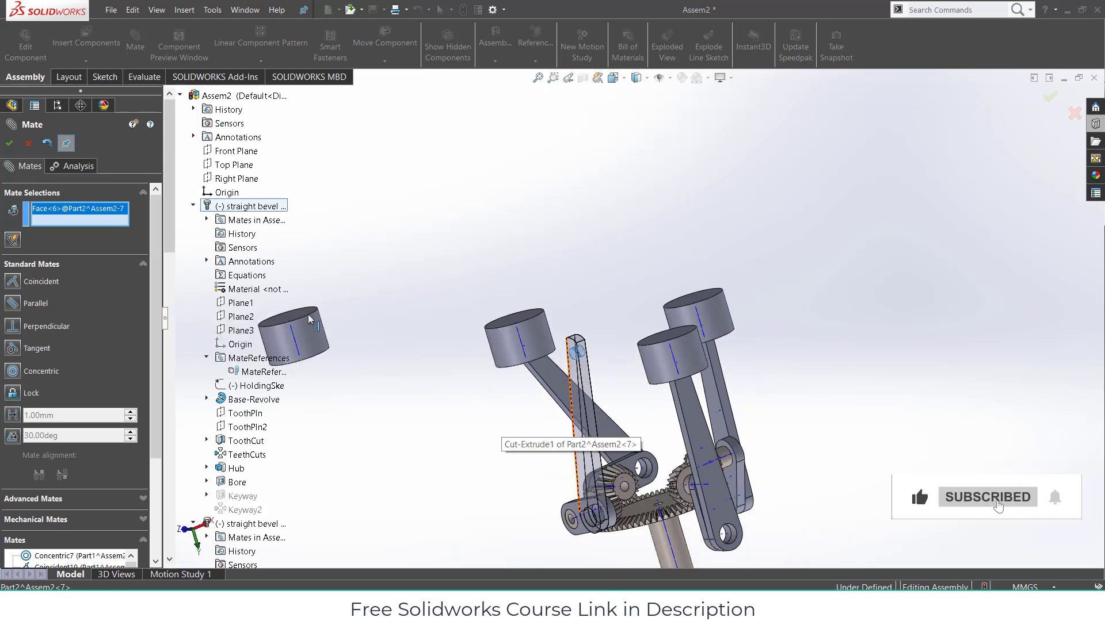
{"action": "middle_click_drag", "start_coordinate": [346, 368], "coordinate": [338, 287]}
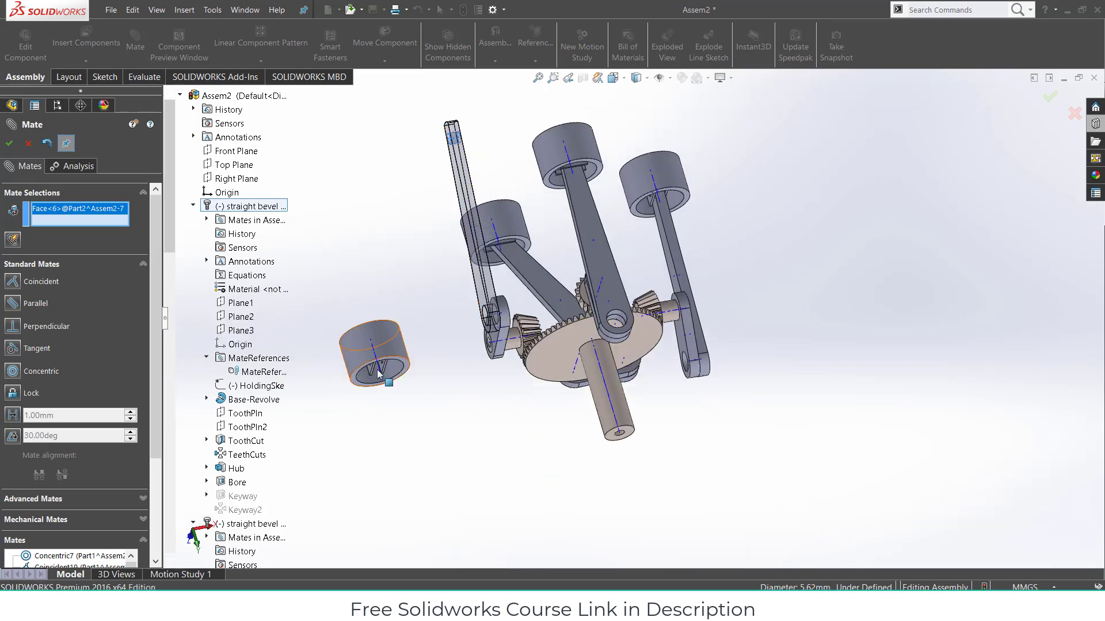
{"action": "scroll", "coordinate": [379, 374], "scroll_direction": "down", "scroll_amount": 4}
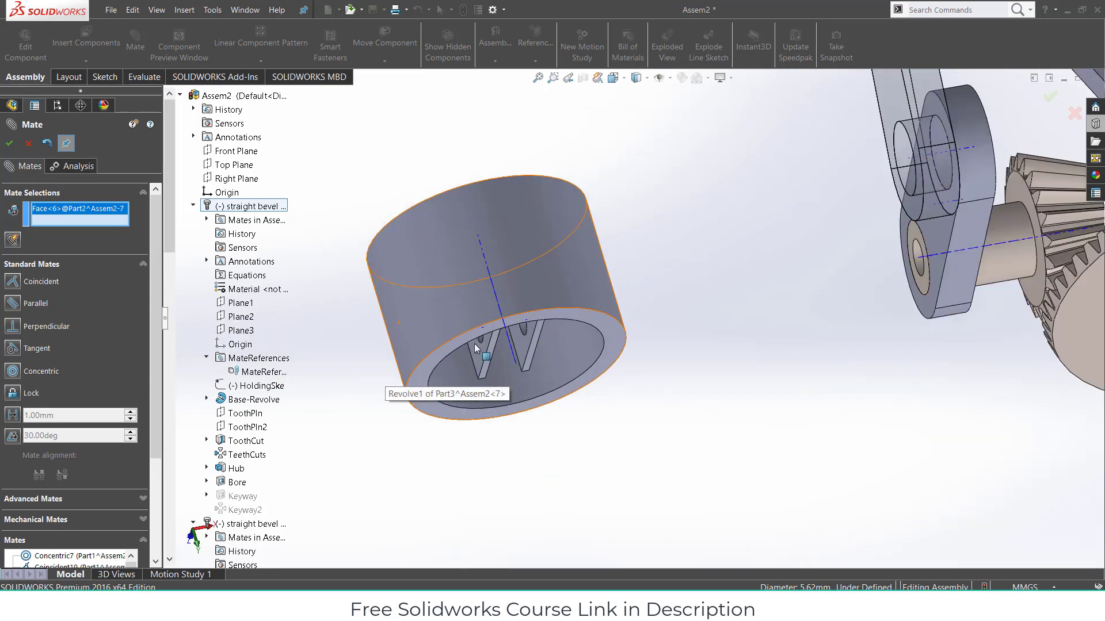
{"action": "scroll", "coordinate": [474, 344], "scroll_direction": "down", "scroll_amount": 2}
{"action": "left_click", "coordinate": [515, 328]}
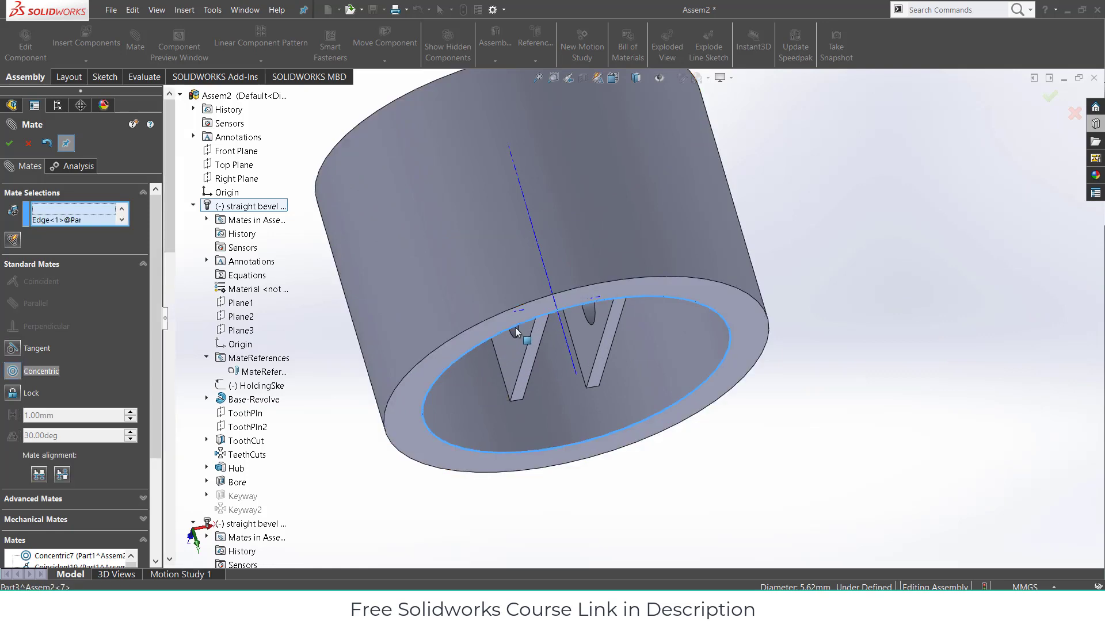
{"action": "right_click", "coordinate": [95, 215]}
{"action": "left_click", "coordinate": [115, 234]}
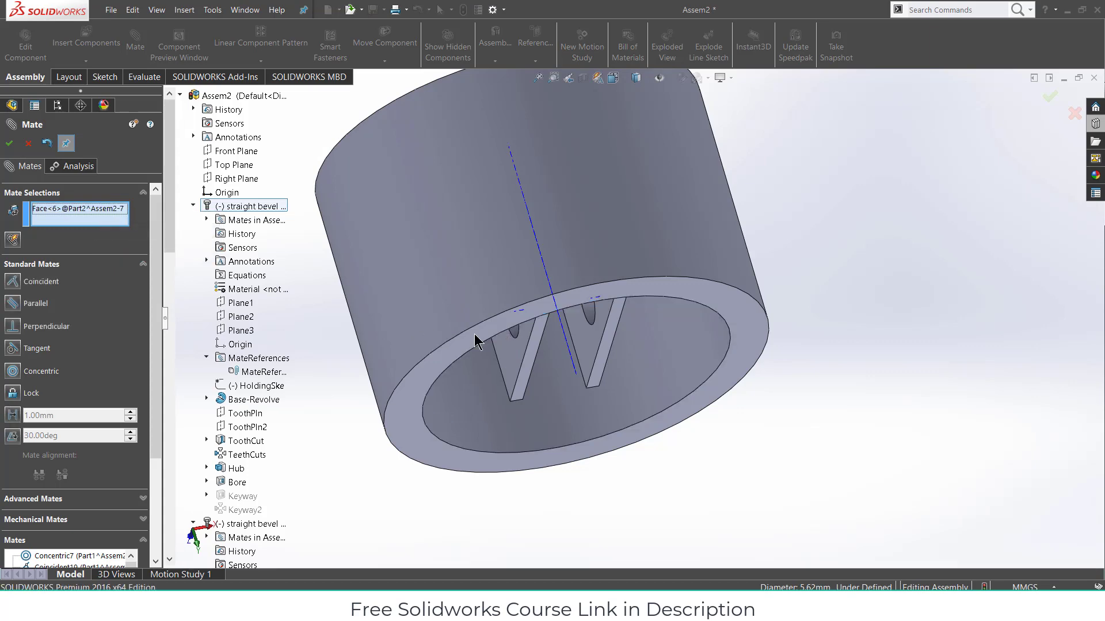
{"action": "left_click", "coordinate": [516, 330]}
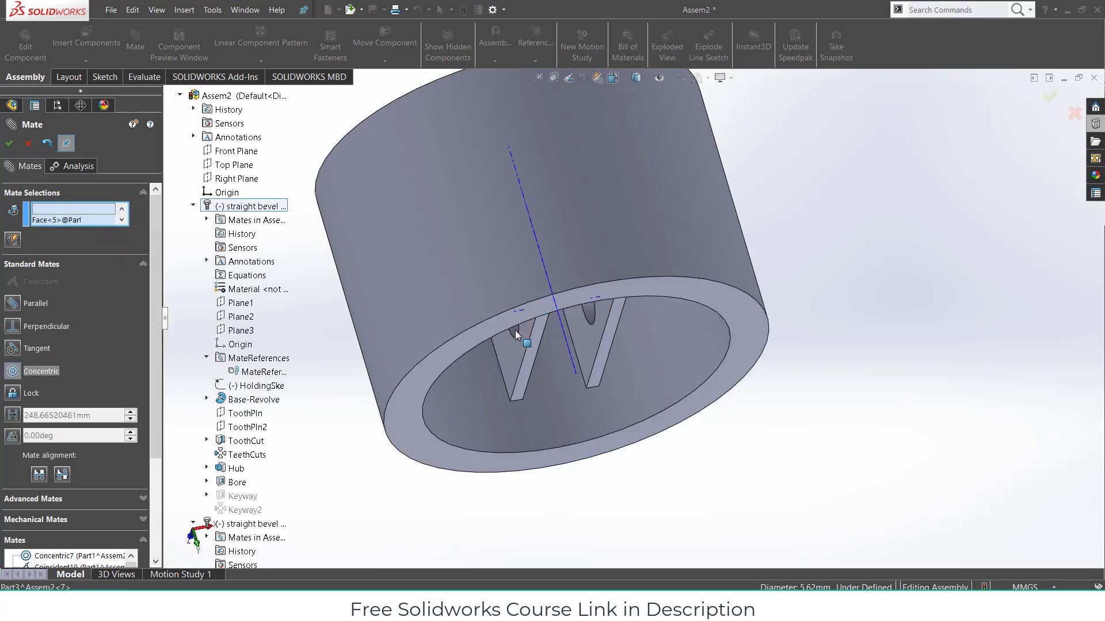
{"action": "scroll", "coordinate": [637, 331], "scroll_direction": "up", "scroll_amount": 5}
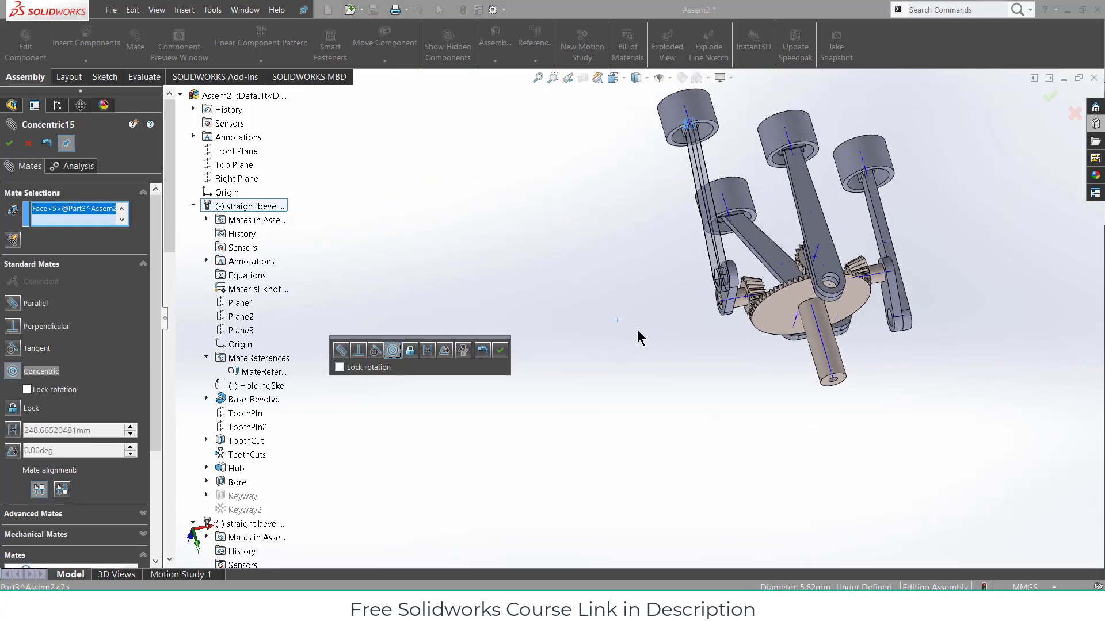
{"action": "left_click", "coordinate": [500, 351]}
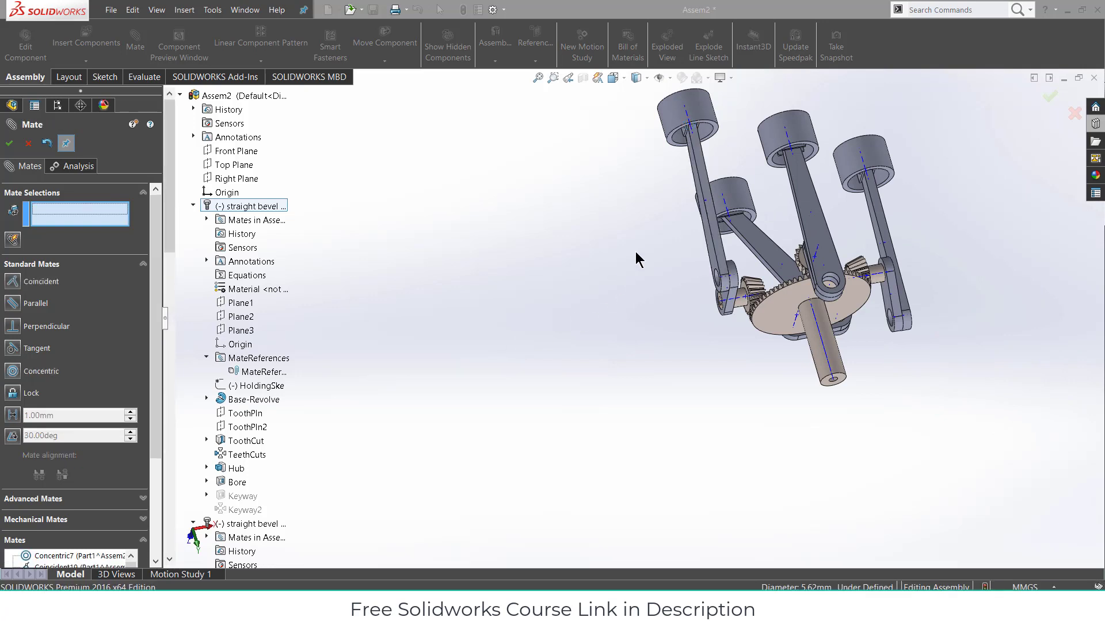
{"action": "middle_click_drag", "start_coordinate": [693, 303], "coordinate": [760, 214]}
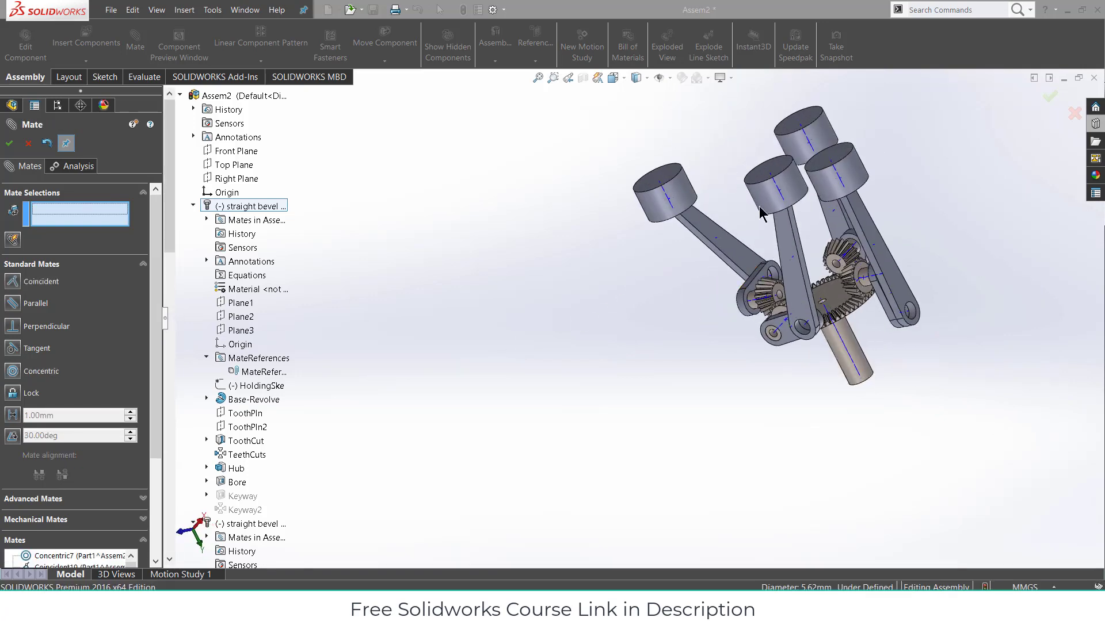
- Mate the fourth piston's axis coincident with the Front Plane as Coincident30
{"action": "scroll", "coordinate": [778, 190], "scroll_direction": "down", "scroll_amount": 1}
{"action": "left_click", "coordinate": [777, 190]}
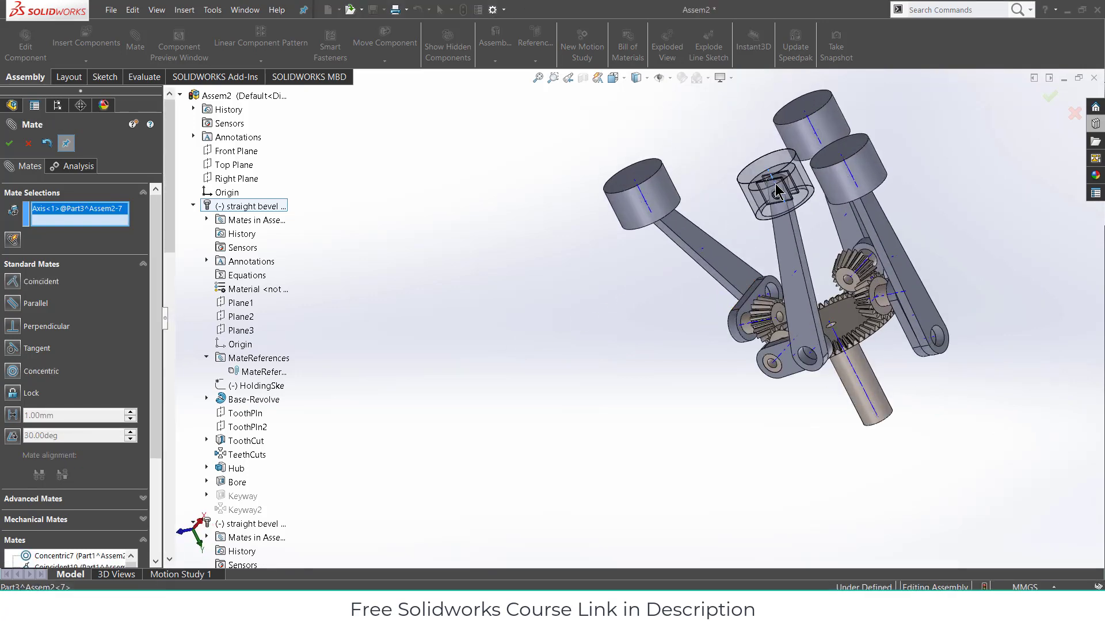
{"action": "left_click", "coordinate": [239, 152]}
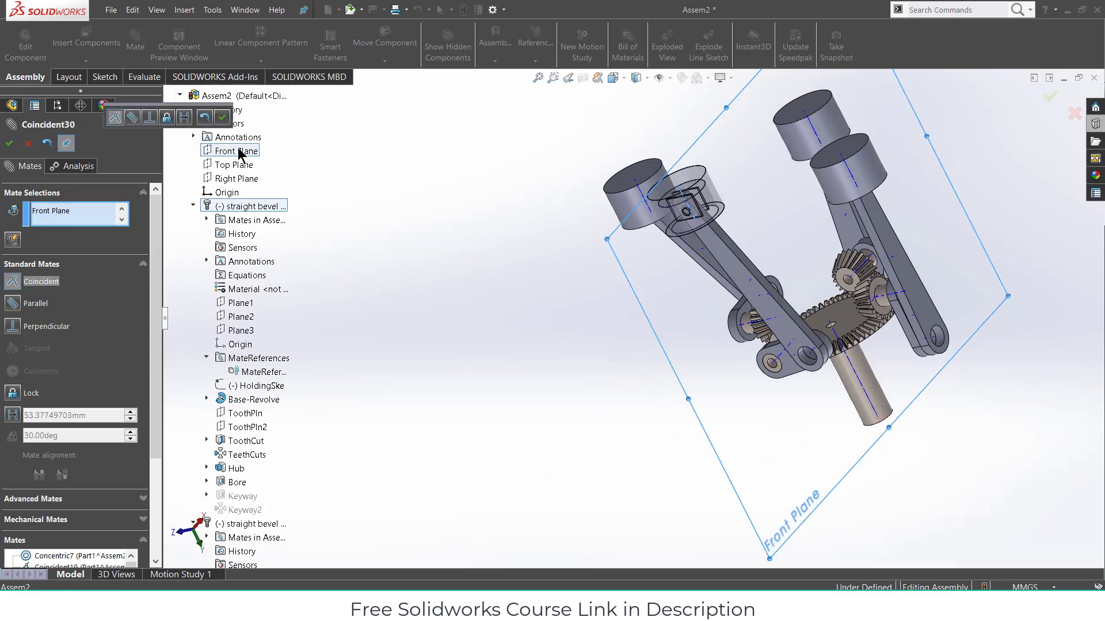
{"action": "left_click", "coordinate": [222, 118]}
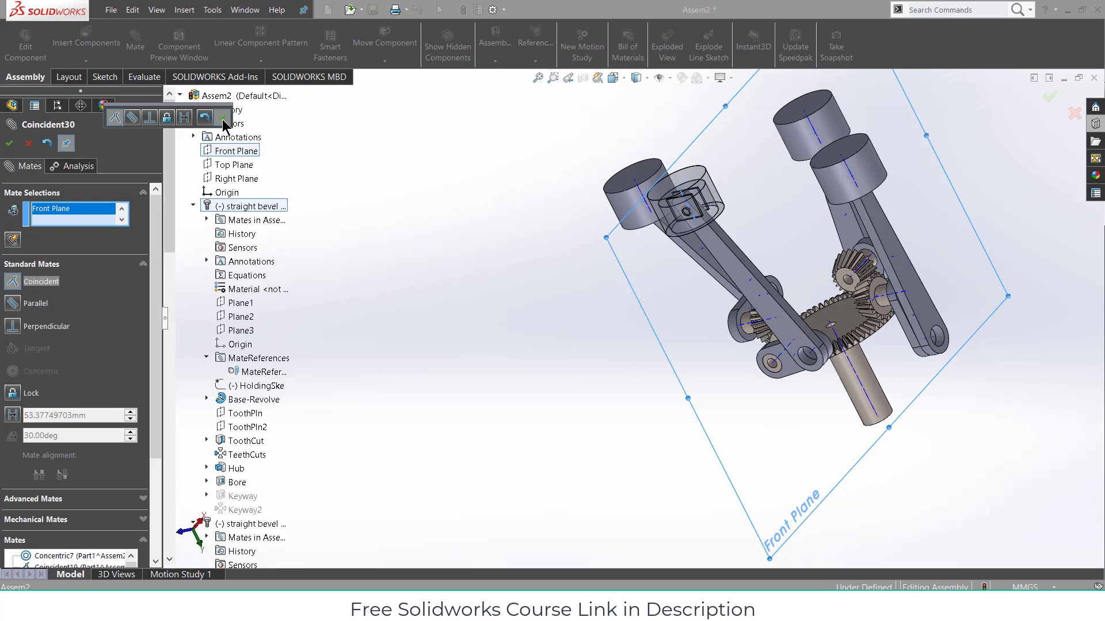
{"action": "left_click", "coordinate": [10, 145]}
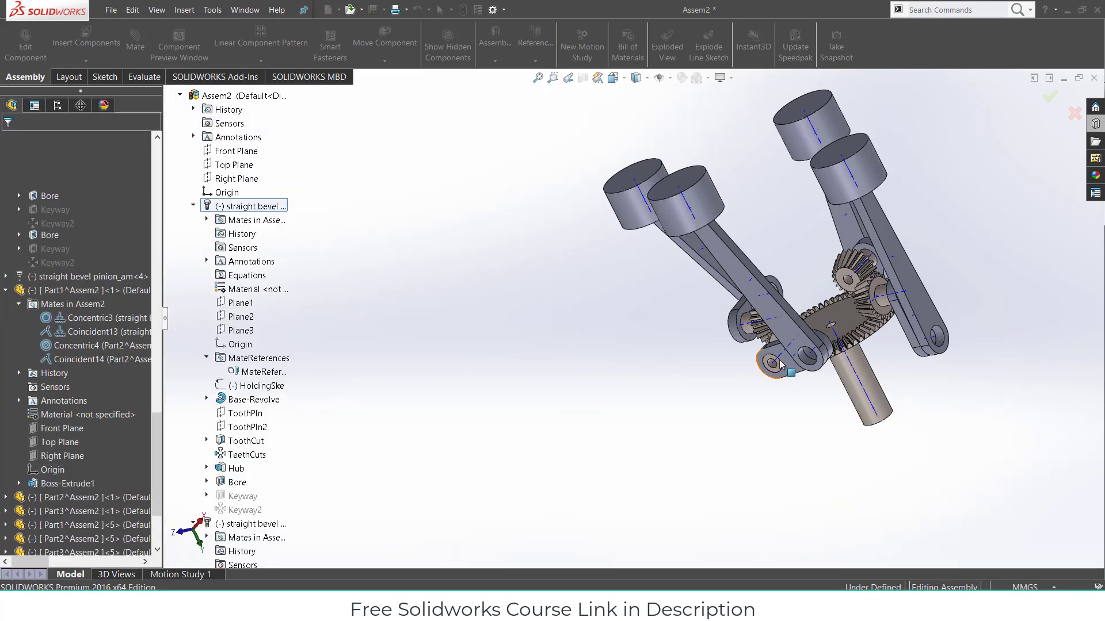
- Edit the Concentric12 mate under Part1^Assem2<7> to lock rotation
{"action": "left_click", "coordinate": [793, 369]}
{"action": "scroll", "coordinate": [71, 498], "scroll_direction": "down", "scroll_amount": 1}
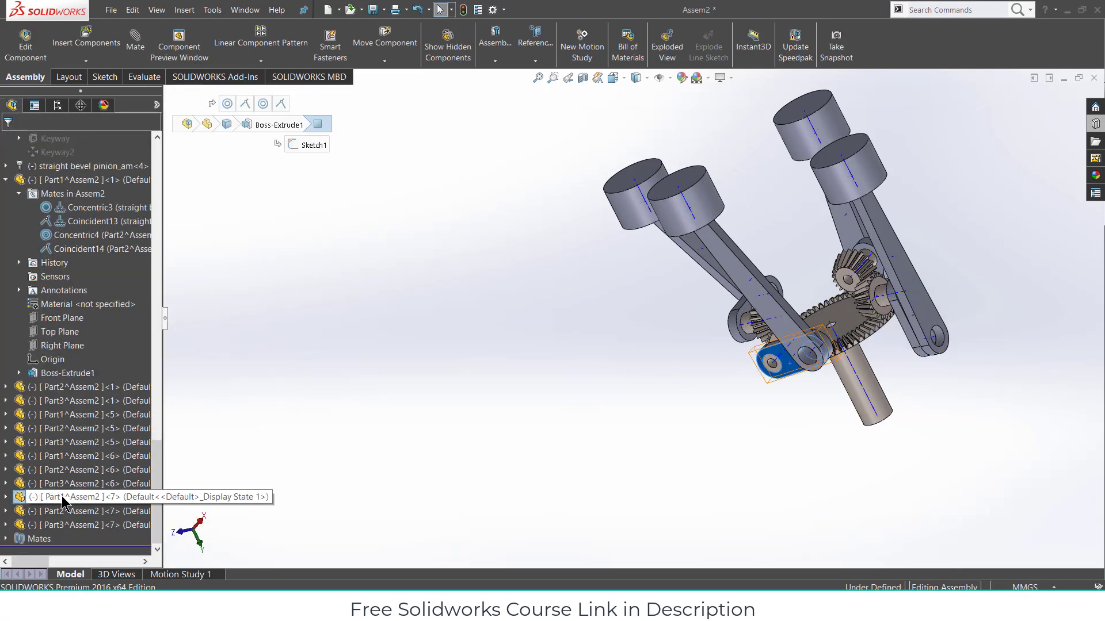
{"action": "left_click", "coordinate": [6, 498]}
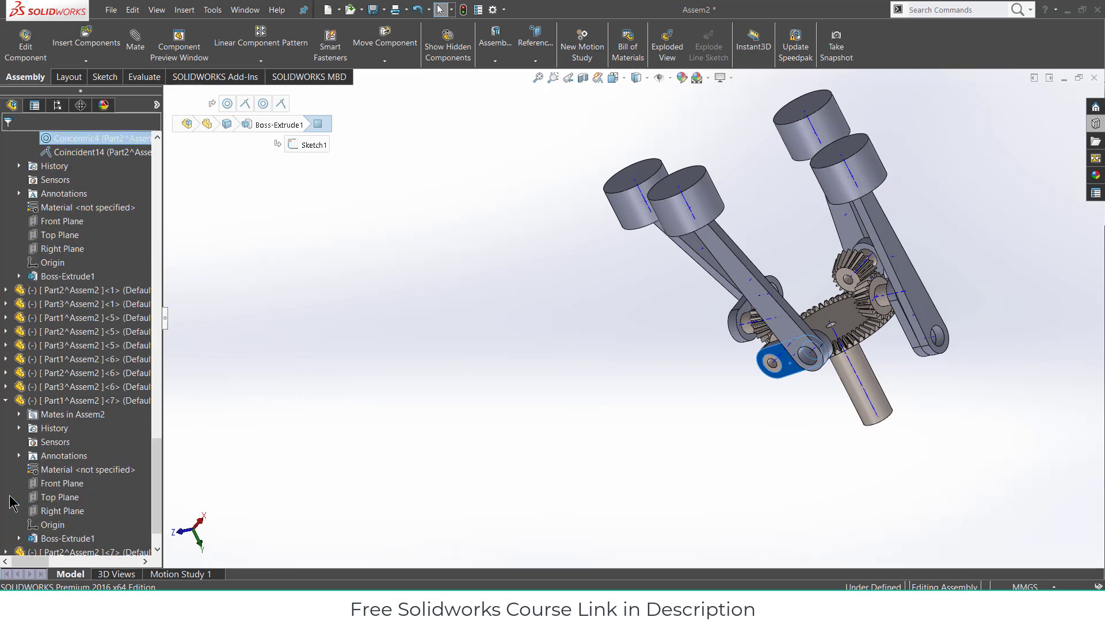
{"action": "left_click", "coordinate": [19, 414]}
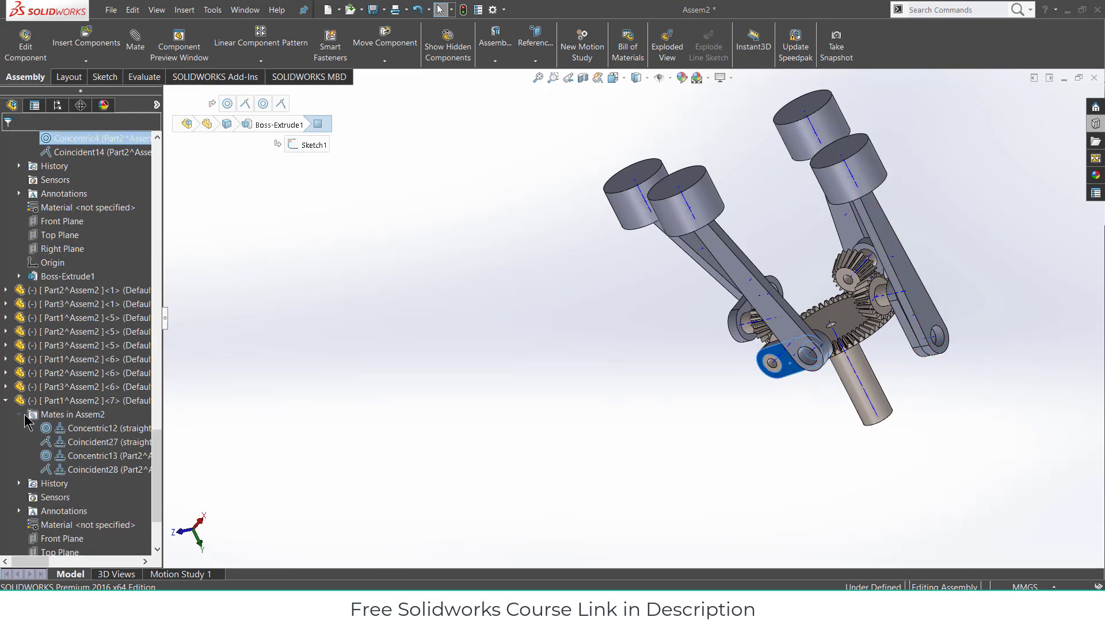
{"action": "right_click", "coordinate": [84, 435]}
{"action": "left_click", "coordinate": [93, 348]}
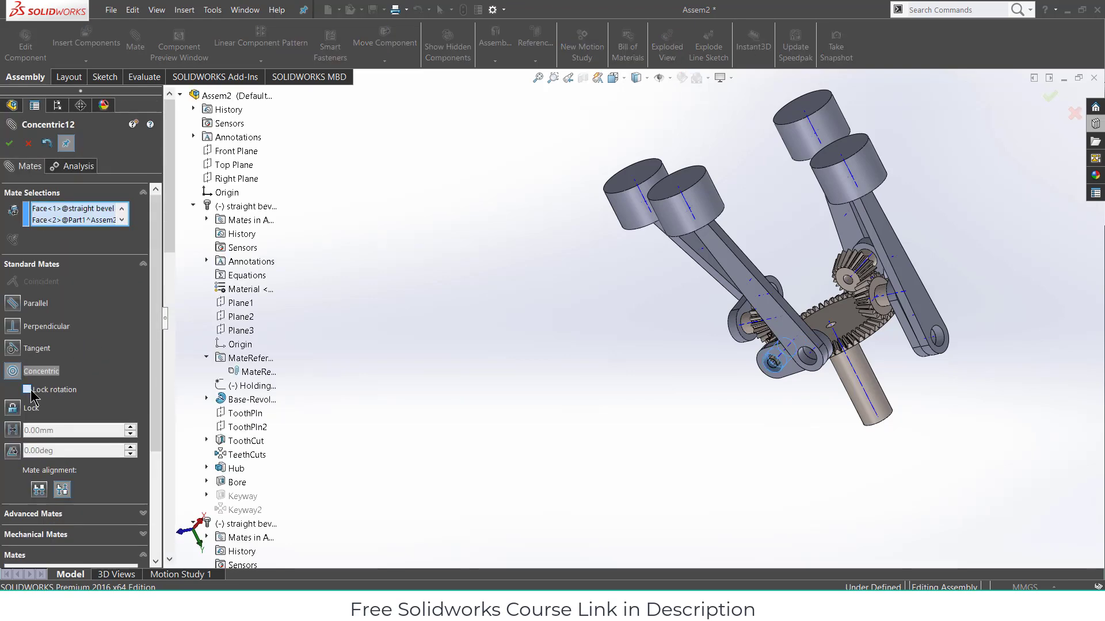
{"action": "left_click", "coordinate": [28, 390]}
{"action": "left_click", "coordinate": [9, 143]}
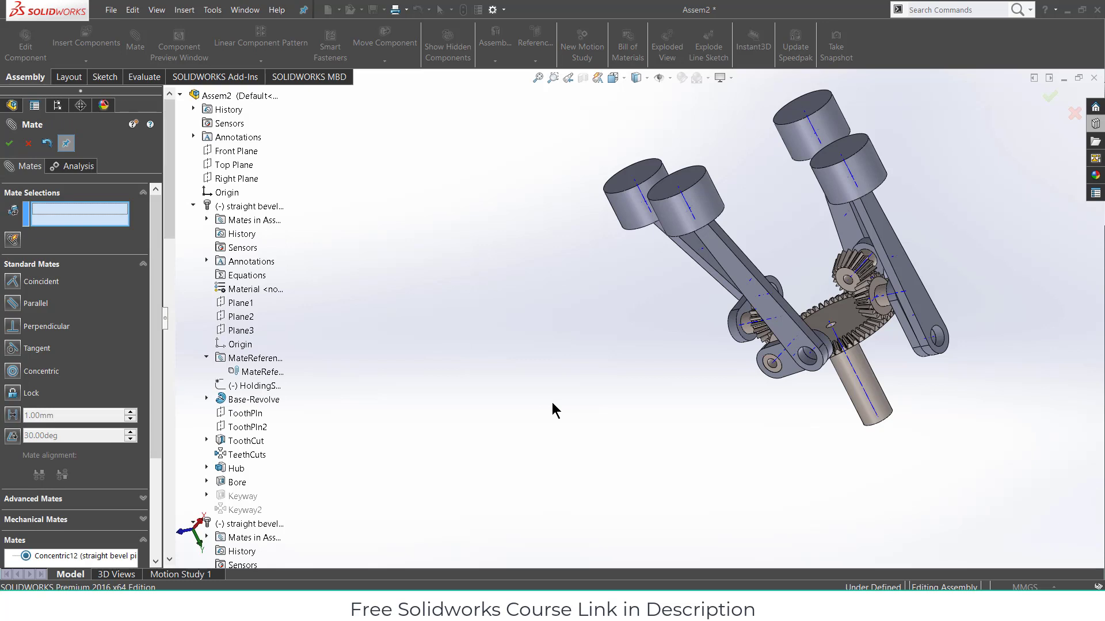
{"action": "left_click", "coordinate": [5, 145]}
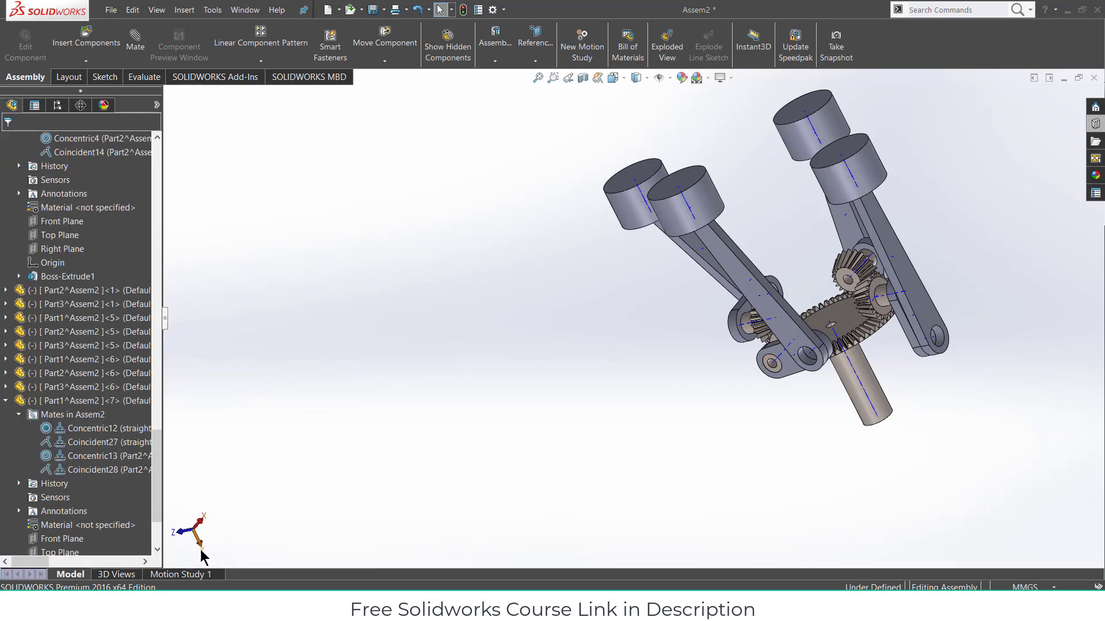
- Hide the temporary axes and orbit to view all four pistons
{"action": "left_click", "coordinate": [668, 79]}
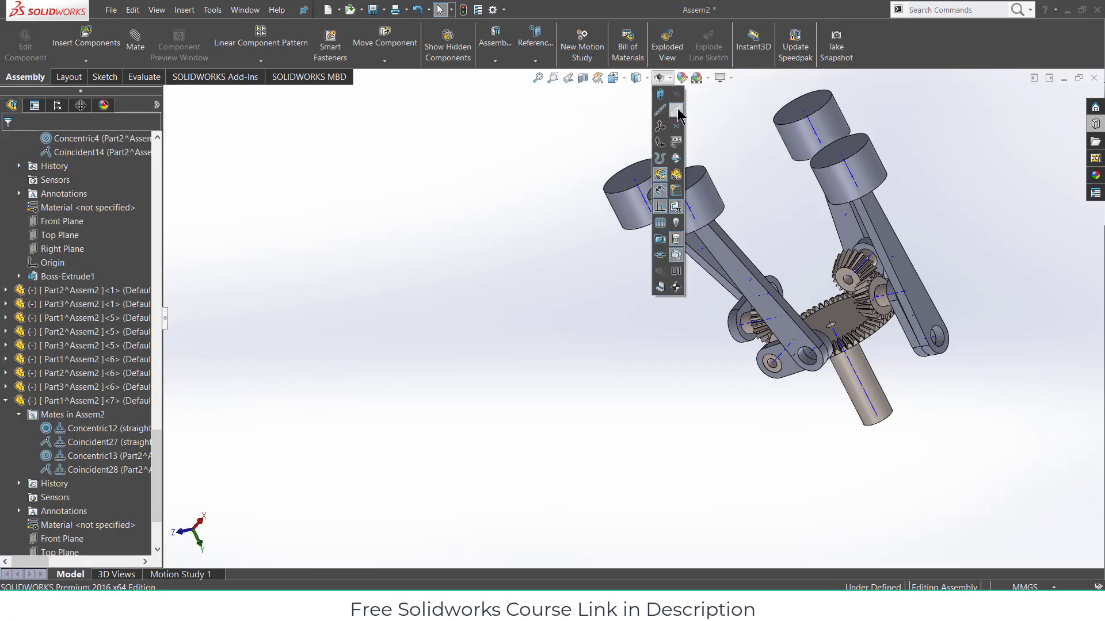
{"action": "middle_click_drag", "start_coordinate": [504, 412], "coordinate": [550, 397]}
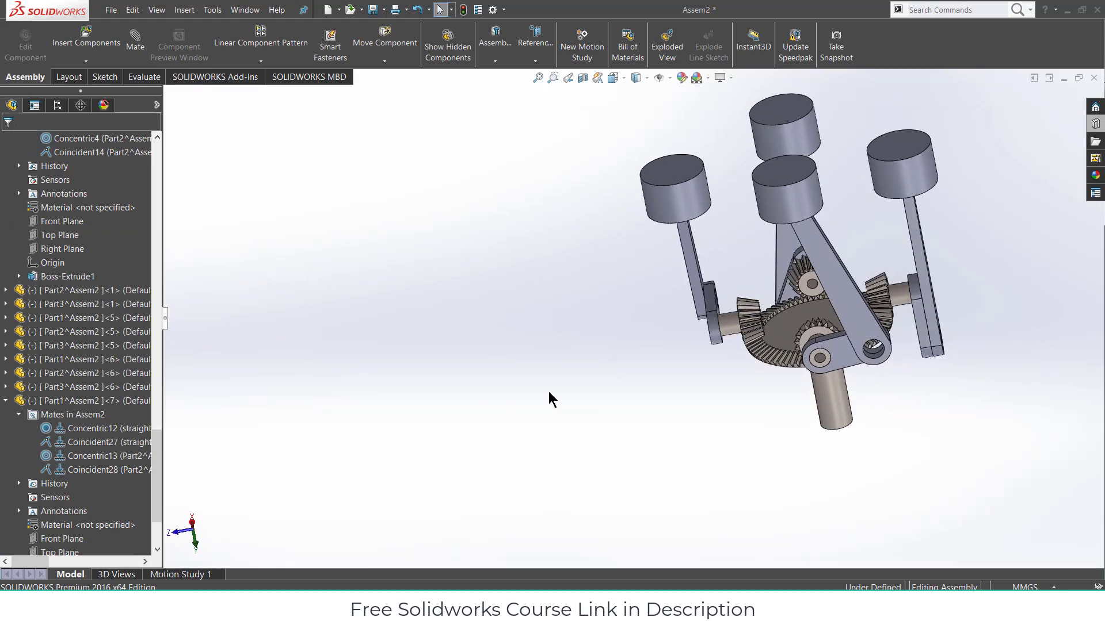
{"action": "scroll", "coordinate": [726, 302], "scroll_direction": "up", "scroll_amount": 3}
{"action": "middle_click_drag", "start_coordinate": [742, 285], "coordinate": [688, 381]}
{"action": "scroll", "coordinate": [716, 264], "scroll_direction": "down", "scroll_amount": 4}
{"action": "scroll", "coordinate": [705, 285], "scroll_direction": "down", "scroll_amount": 3}
{"action": "scroll", "coordinate": [681, 402], "scroll_direction": "up", "scroll_amount": 2}
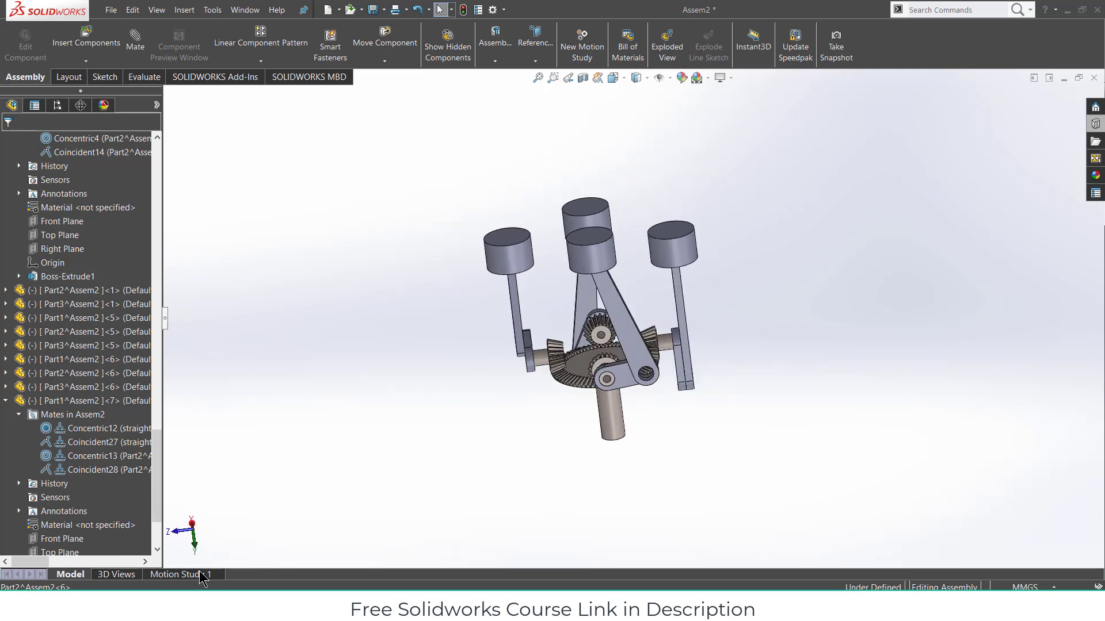
- In Motion Study 1, add a rotary motor on the vertical shaft face, keeping 30 frames per second
{"action": "left_click", "coordinate": [202, 575]}
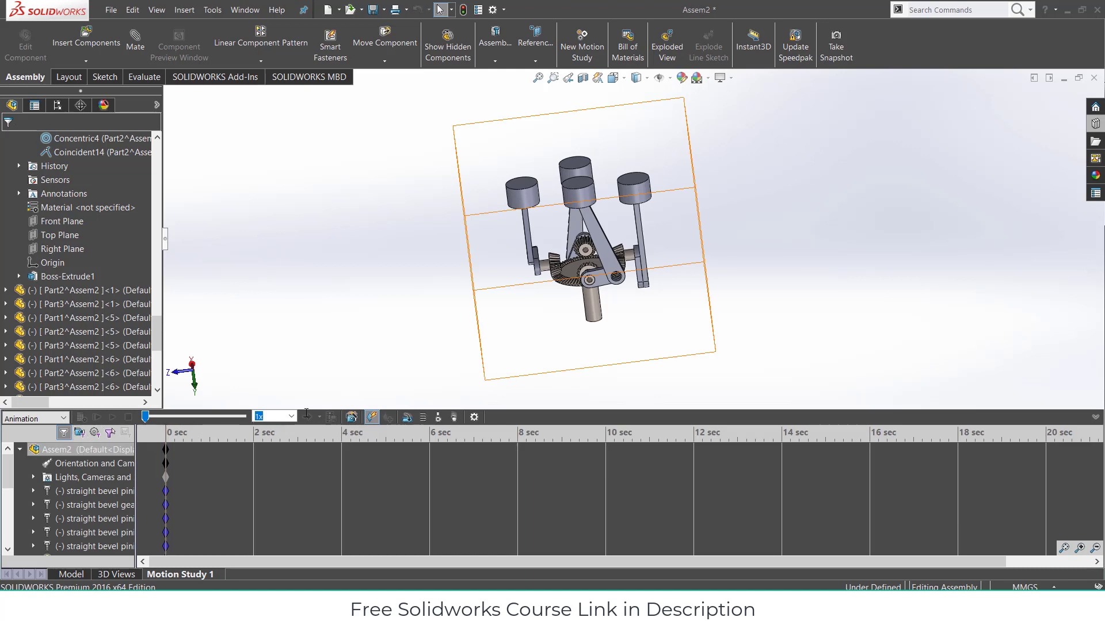
{"action": "left_click", "coordinate": [406, 419]}
{"action": "left_click", "coordinate": [596, 303]}
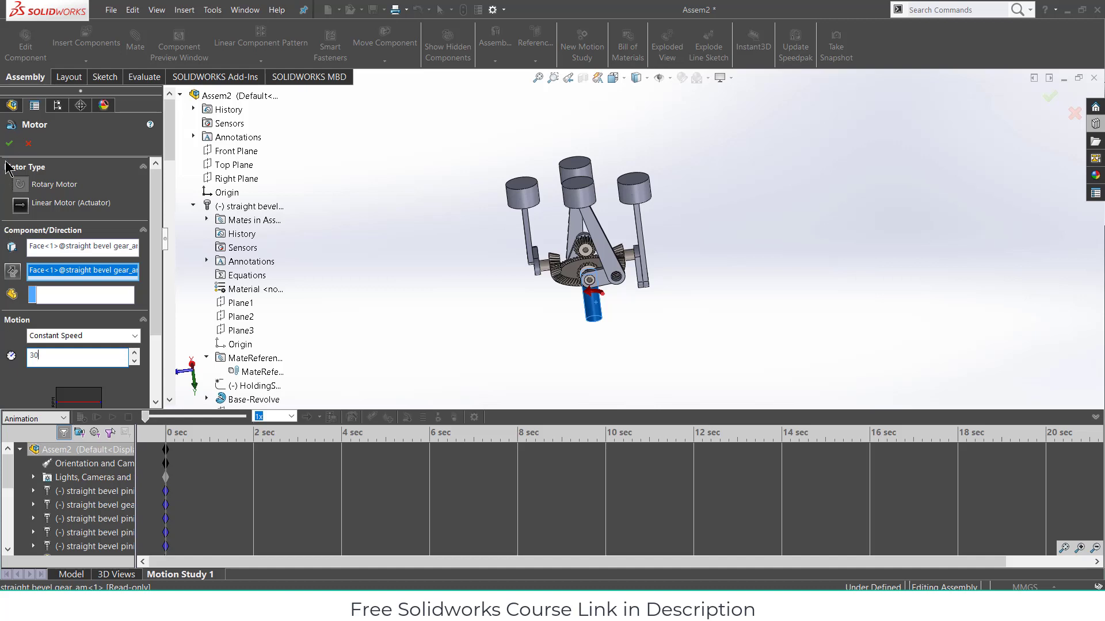
{"action": "left_click", "coordinate": [10, 144]}
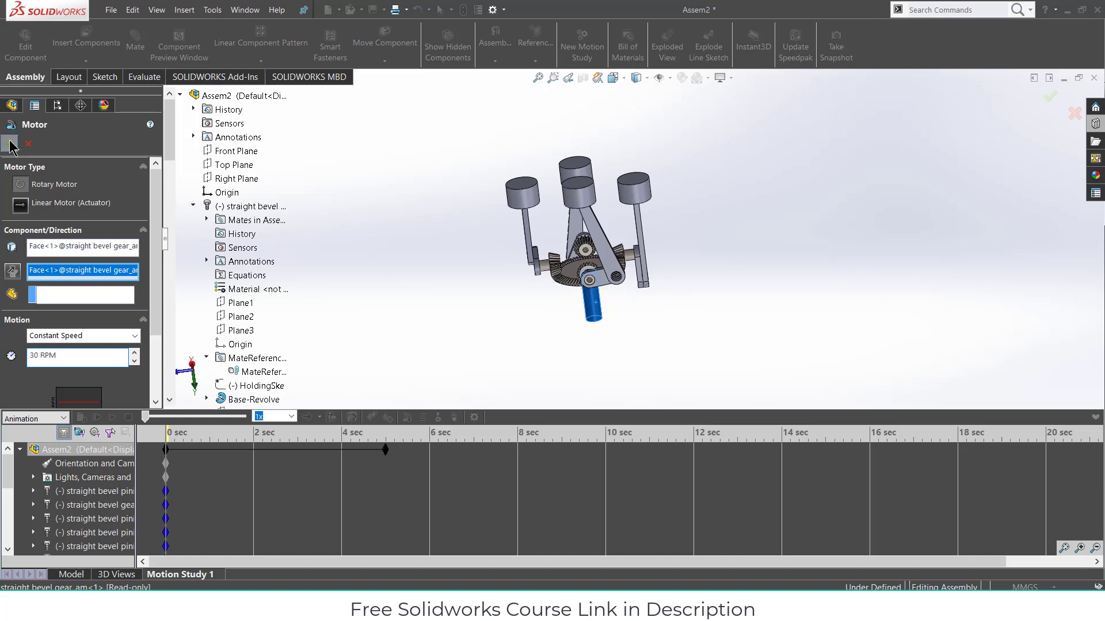
{"action": "left_click", "coordinate": [475, 418]}
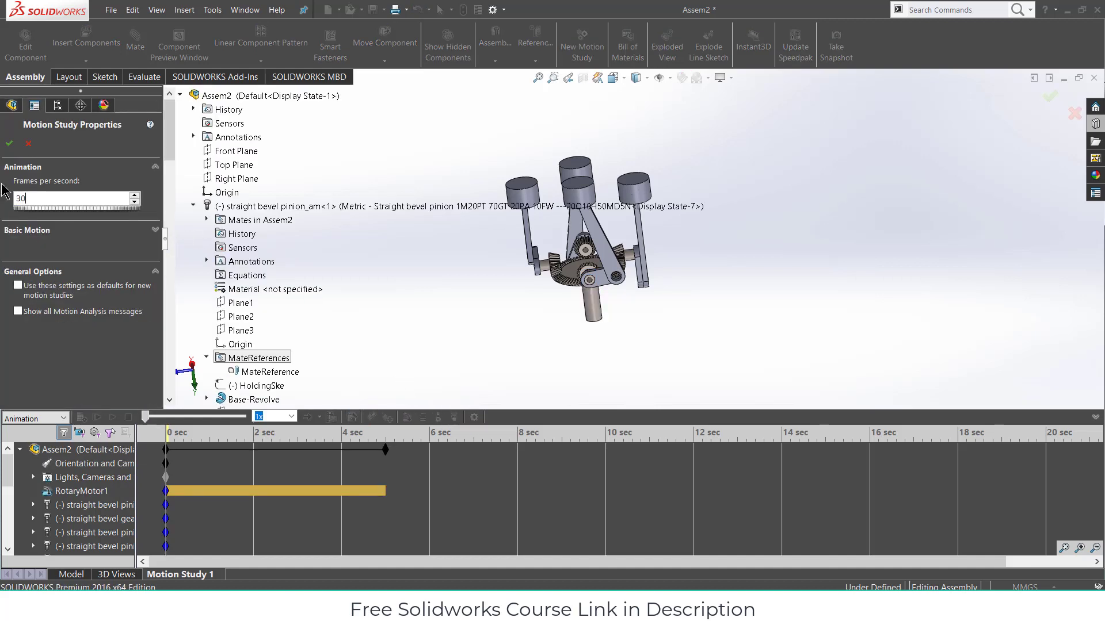
{"action": "left_click", "coordinate": [10, 143]}
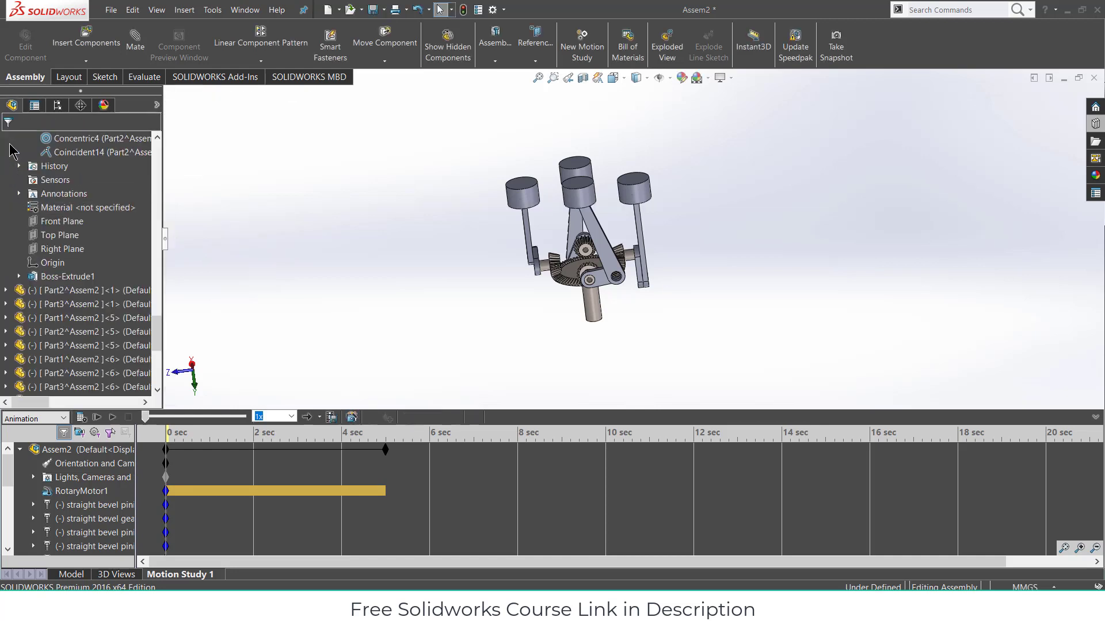
- Calculate Motion Study 1 and play the 5-second animation, orbiting to watch the pistons
{"action": "left_click", "coordinate": [81, 417]}
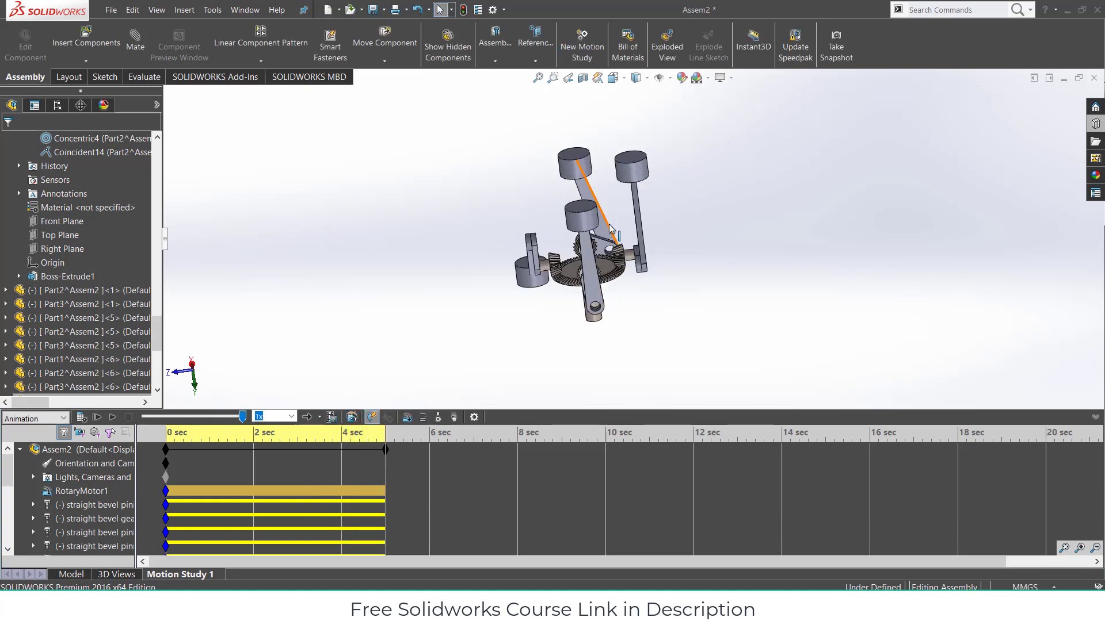
{"action": "left_click", "coordinate": [113, 417]}
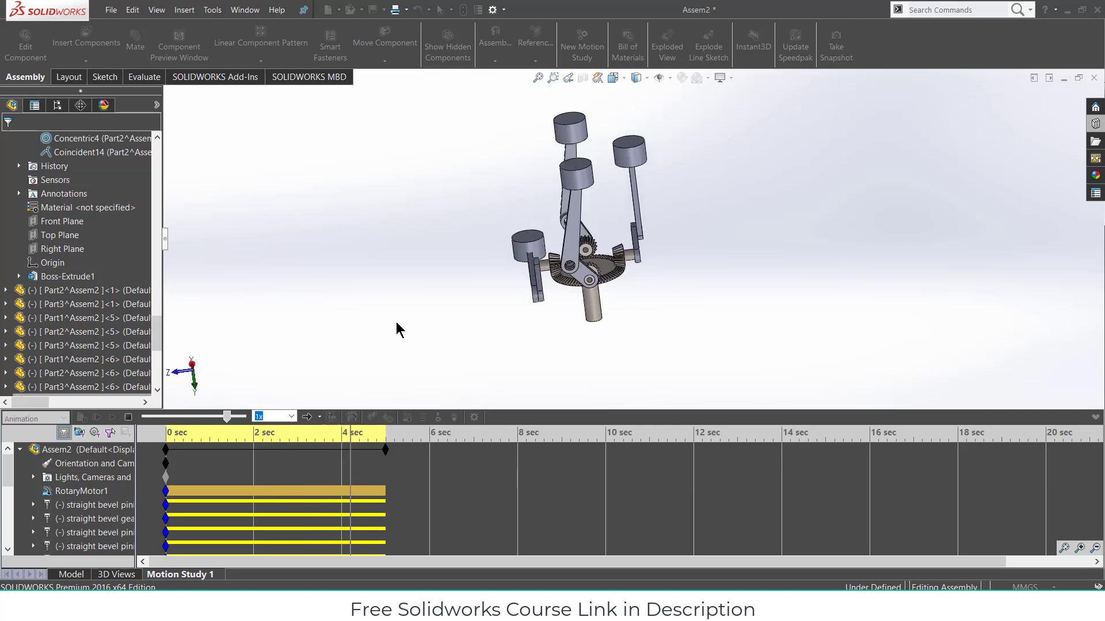
{"action": "middle_click_drag", "start_coordinate": [546, 242], "coordinate": [470, 286]}
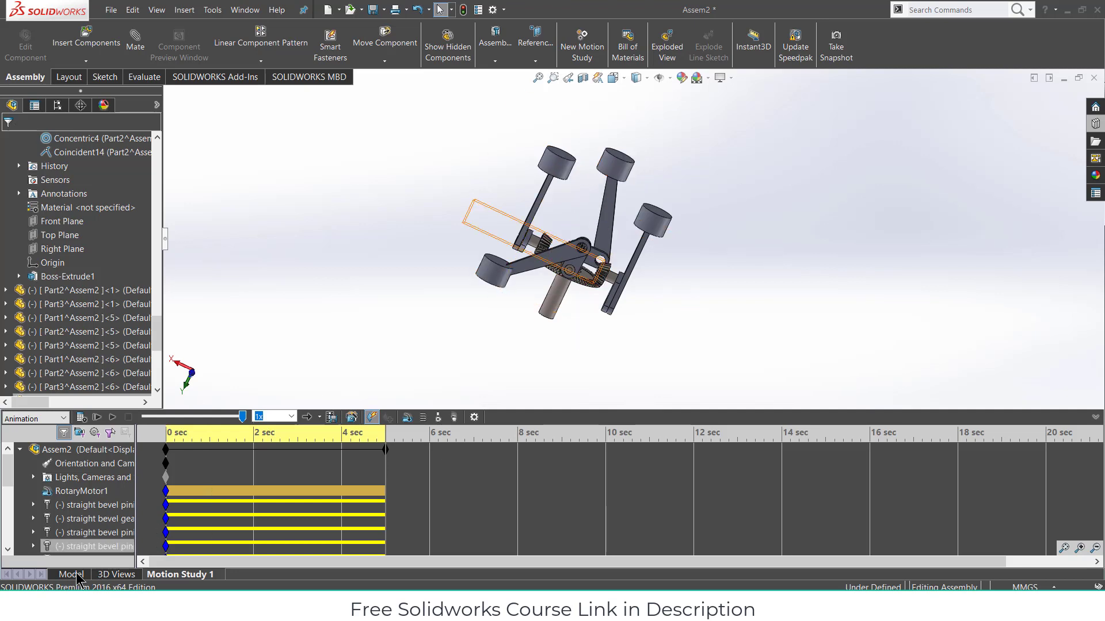
{"action": "middle_click_drag", "start_coordinate": [446, 338], "coordinate": [429, 344]}
- In the model view, mate the loose piston's axis coincident with the Right Plane as Coincident31
{"action": "left_click", "coordinate": [485, 283]}
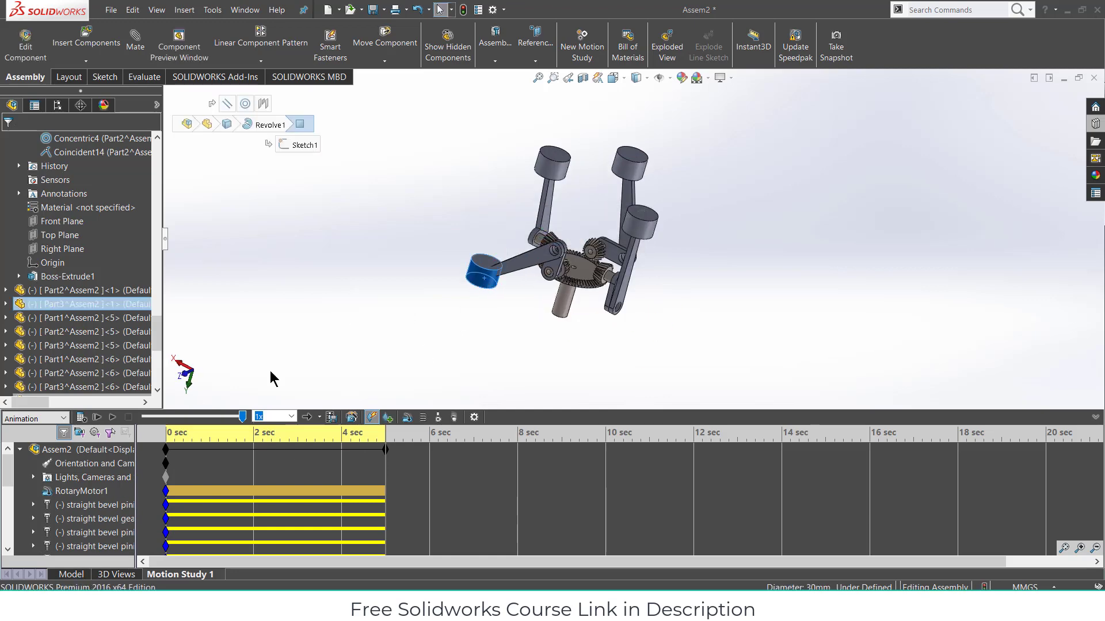
{"action": "left_click", "coordinate": [70, 575]}
{"action": "middle_click_drag", "start_coordinate": [443, 320], "coordinate": [516, 320]}
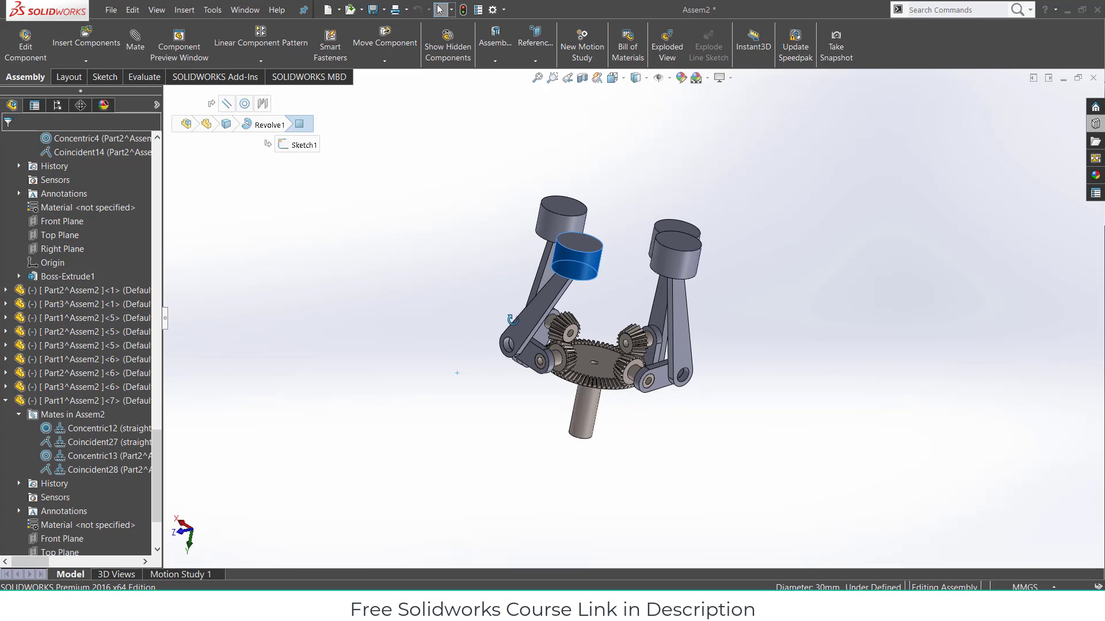
{"action": "left_click", "coordinate": [670, 79]}
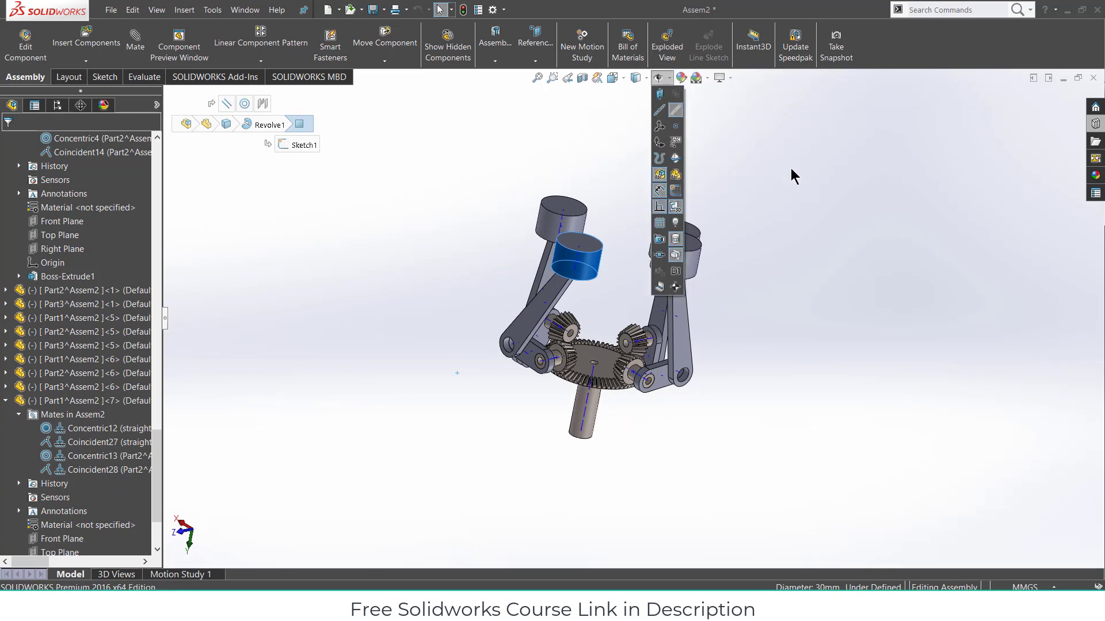
{"action": "scroll", "coordinate": [585, 274], "scroll_direction": "down", "scroll_amount": 5}
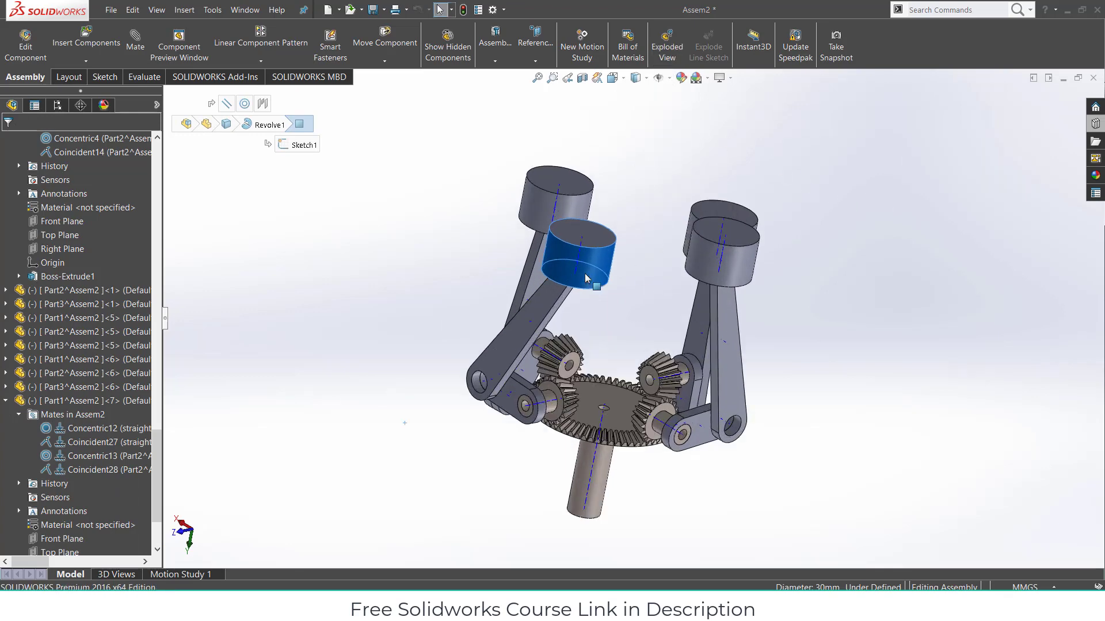
{"action": "scroll", "coordinate": [633, 269], "scroll_direction": "up", "scroll_amount": 5}
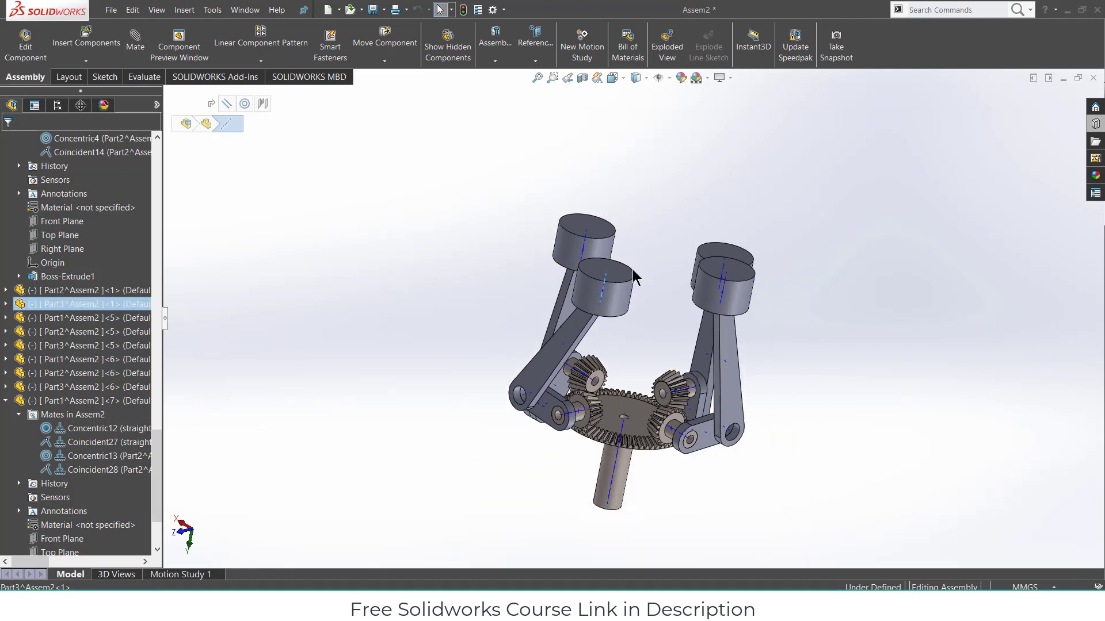
{"action": "left_click", "coordinate": [135, 40]}
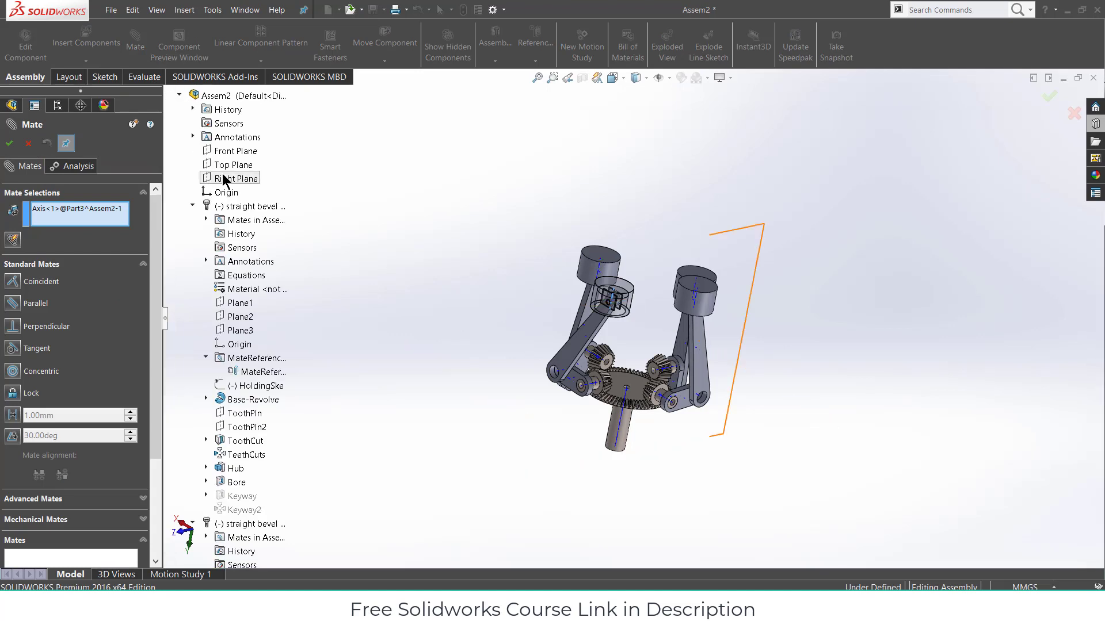
{"action": "left_click", "coordinate": [224, 178]}
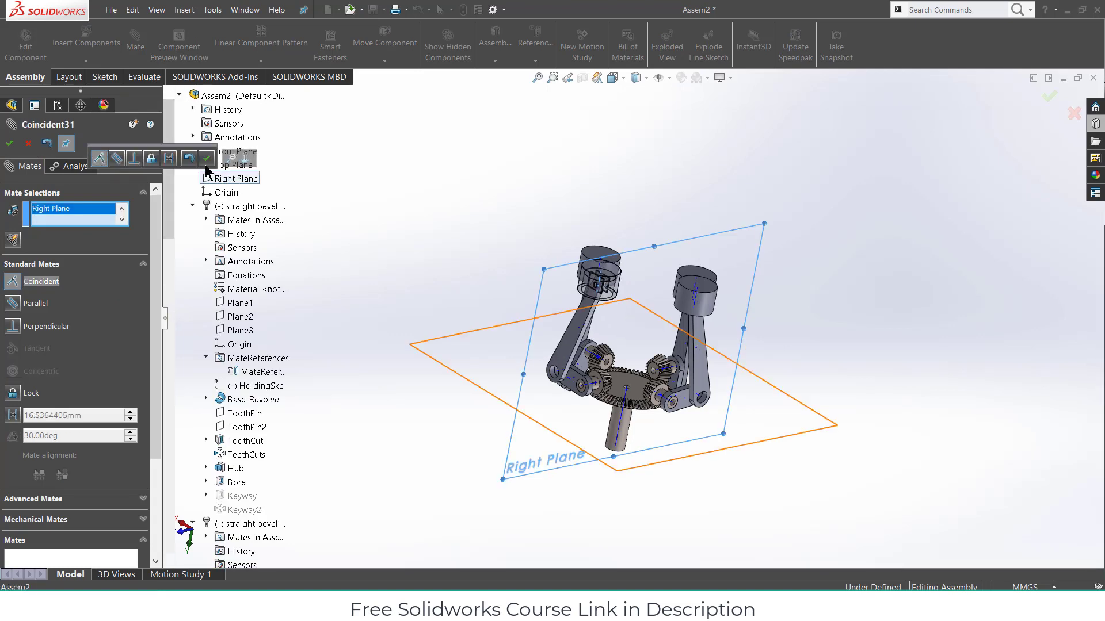
{"action": "left_click", "coordinate": [206, 159]}
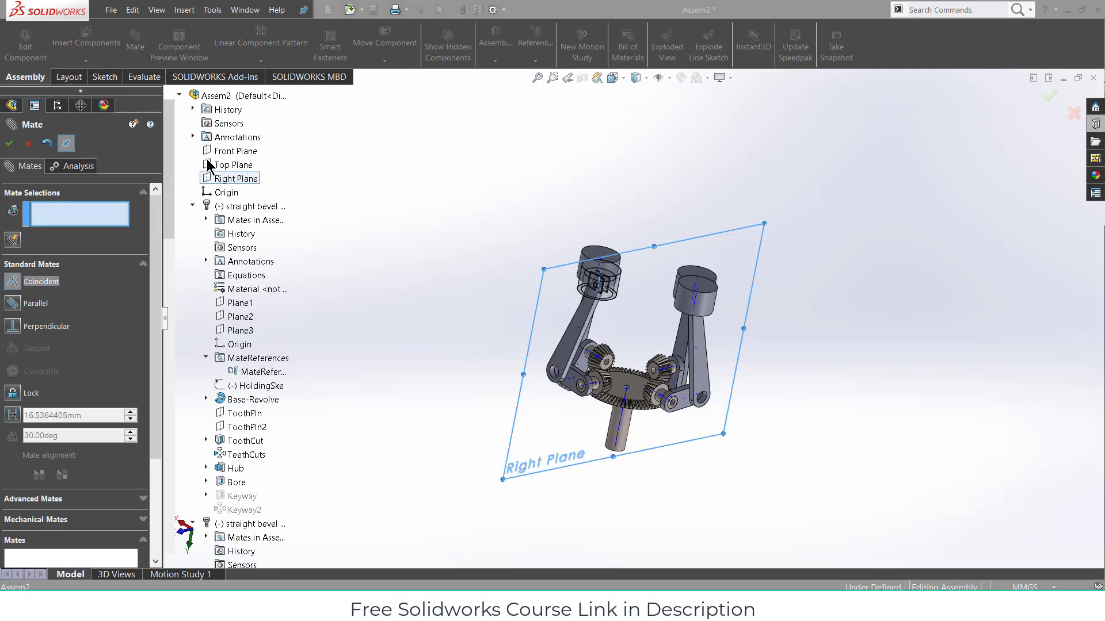
{"action": "left_click", "coordinate": [11, 145]}
- Update Motion Study 1's initial animation state and recalculate the motion
{"action": "left_click", "coordinate": [195, 574]}
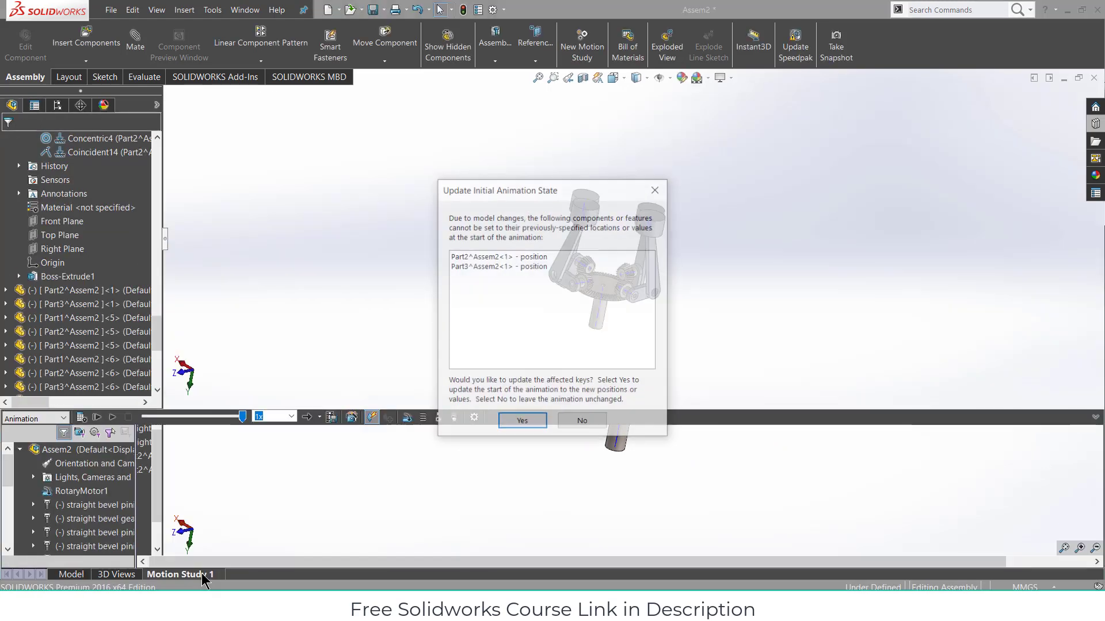
{"action": "left_click", "coordinate": [533, 423]}
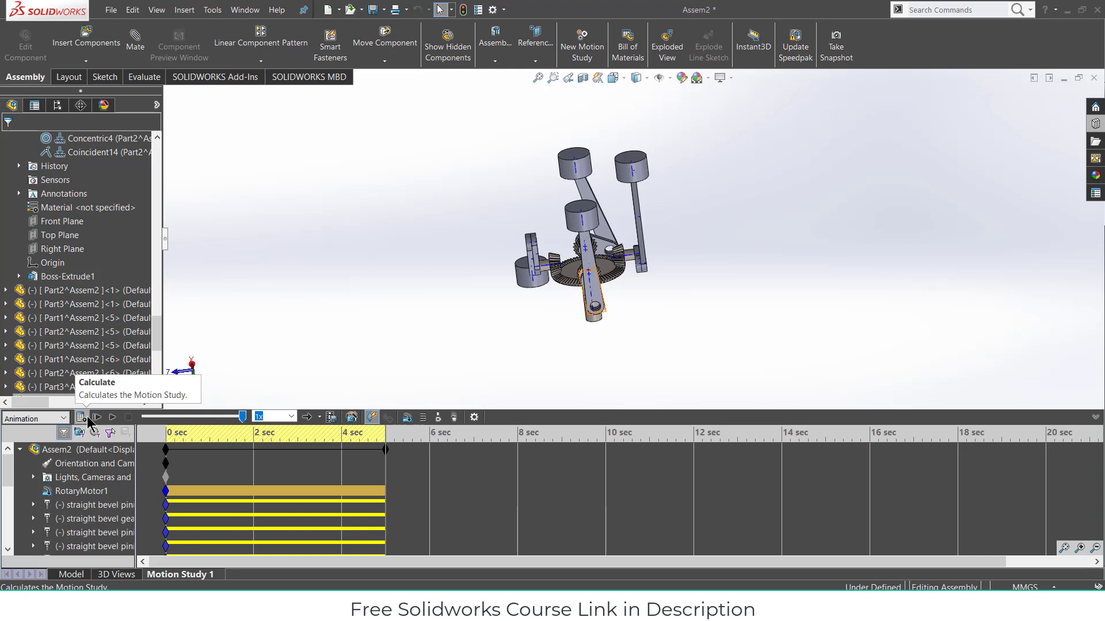
{"action": "left_click", "coordinate": [87, 419]}
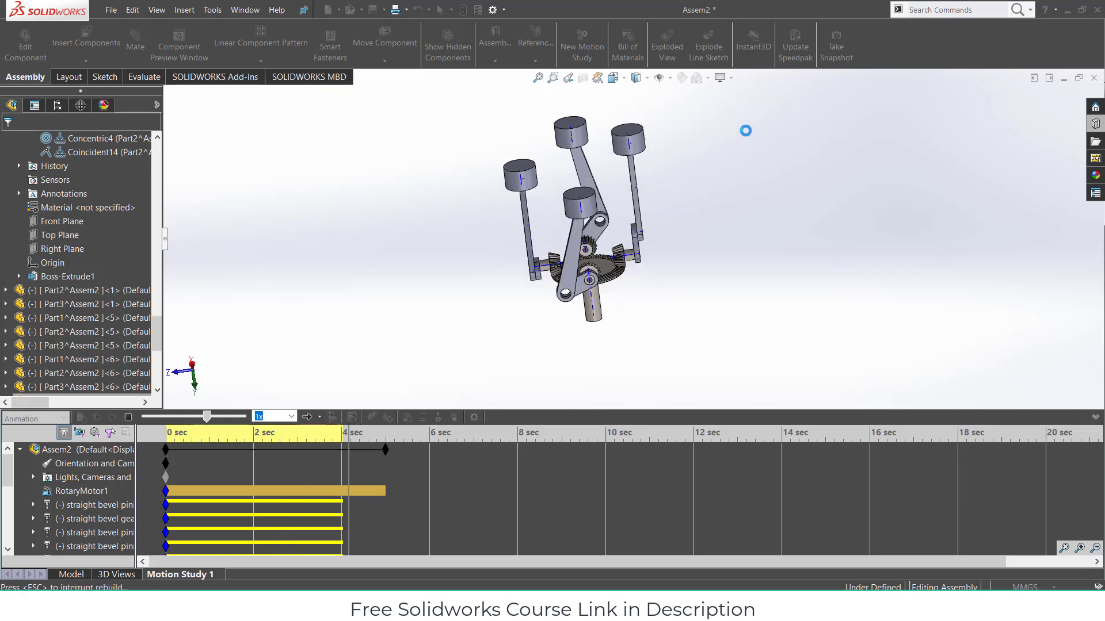
- Hide the axes and collapse the MotionManager timeline to enlarge the view
{"action": "left_click", "coordinate": [659, 78]}
{"action": "middle_click_drag", "start_coordinate": [718, 216], "coordinate": [747, 228]}
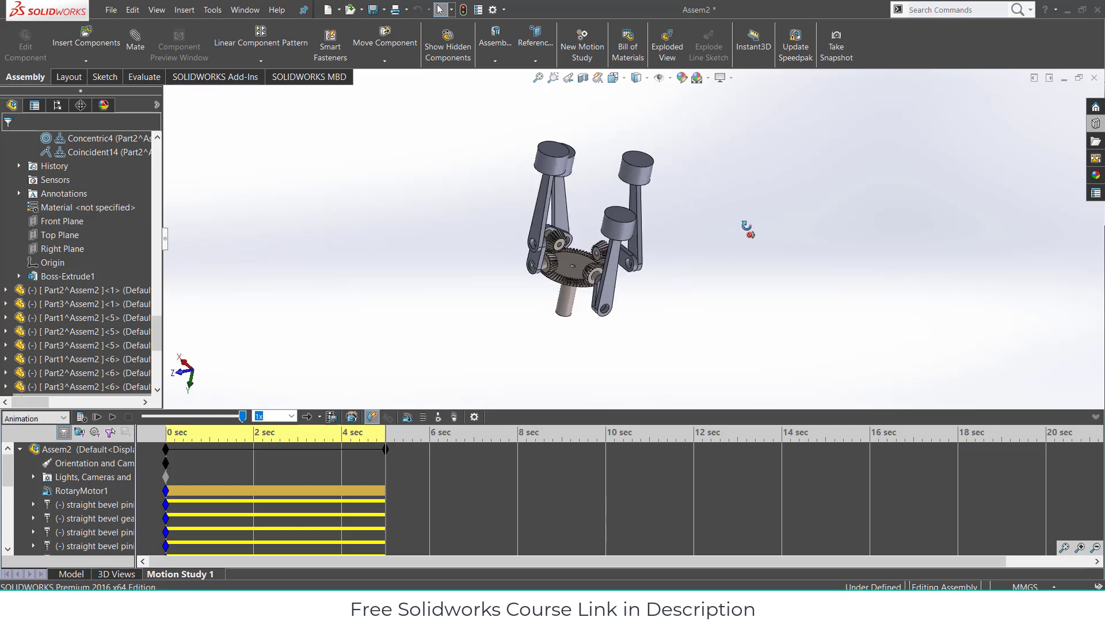
{"action": "scroll", "coordinate": [553, 242], "scroll_direction": "down", "scroll_amount": 1}
{"action": "scroll", "coordinate": [551, 225], "scroll_direction": "down", "scroll_amount": 1}
{"action": "scroll", "coordinate": [552, 226], "scroll_direction": "up", "scroll_amount": 1}
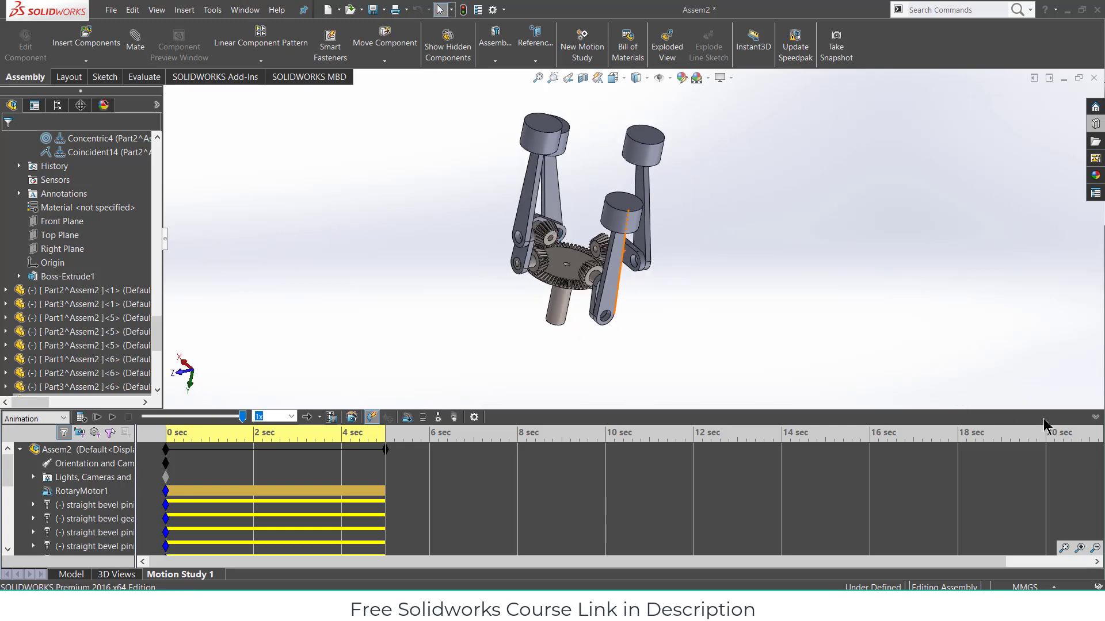
{"action": "left_click", "coordinate": [1095, 418]}
{"action": "scroll", "coordinate": [575, 287], "scroll_direction": "down", "scroll_amount": 1}
{"action": "scroll", "coordinate": [575, 286], "scroll_direction": "up", "scroll_amount": 1}
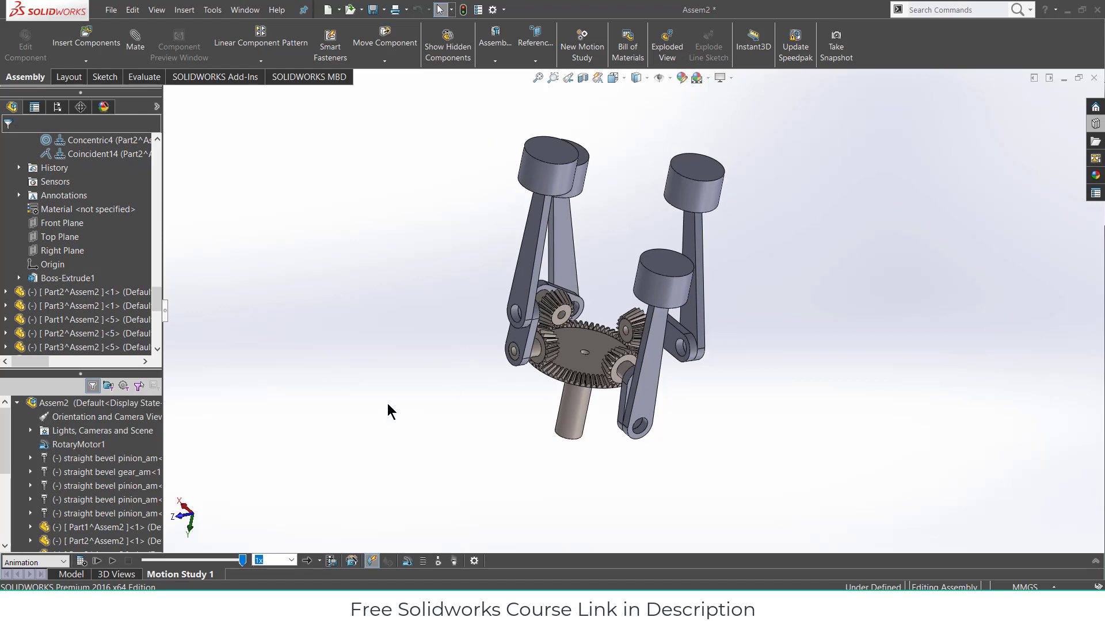
- Play the animation, then disable playback of view keys for Orientation and Camera Views
{"action": "left_click", "coordinate": [112, 561]}
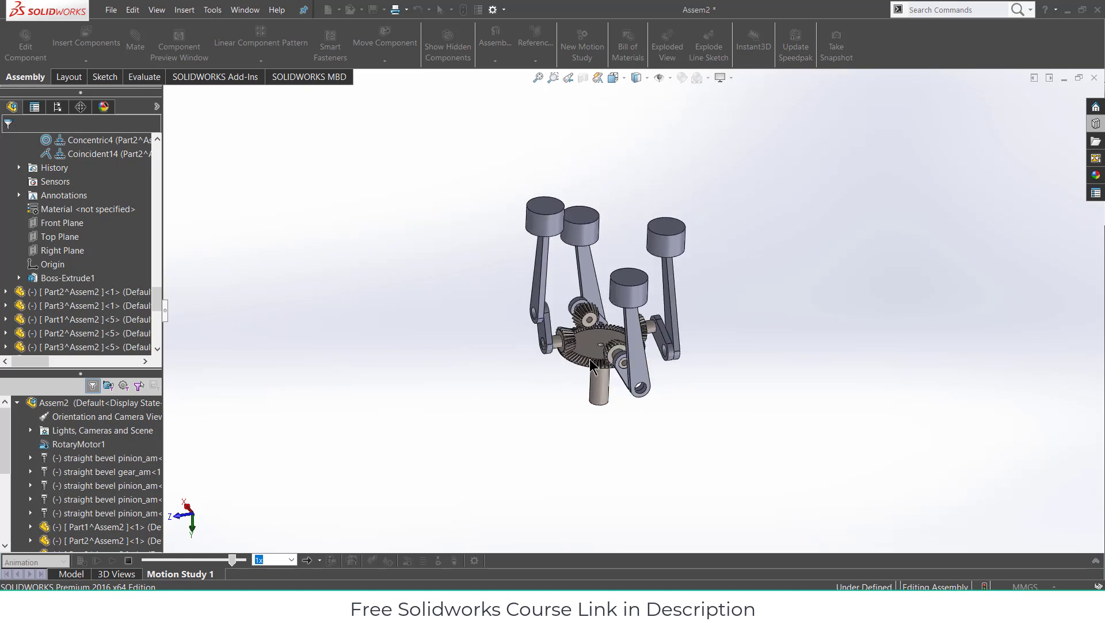
{"action": "left_click", "coordinate": [1096, 562]}
{"action": "left_click", "coordinate": [58, 449]}
{"action": "right_click", "coordinate": [81, 464]}
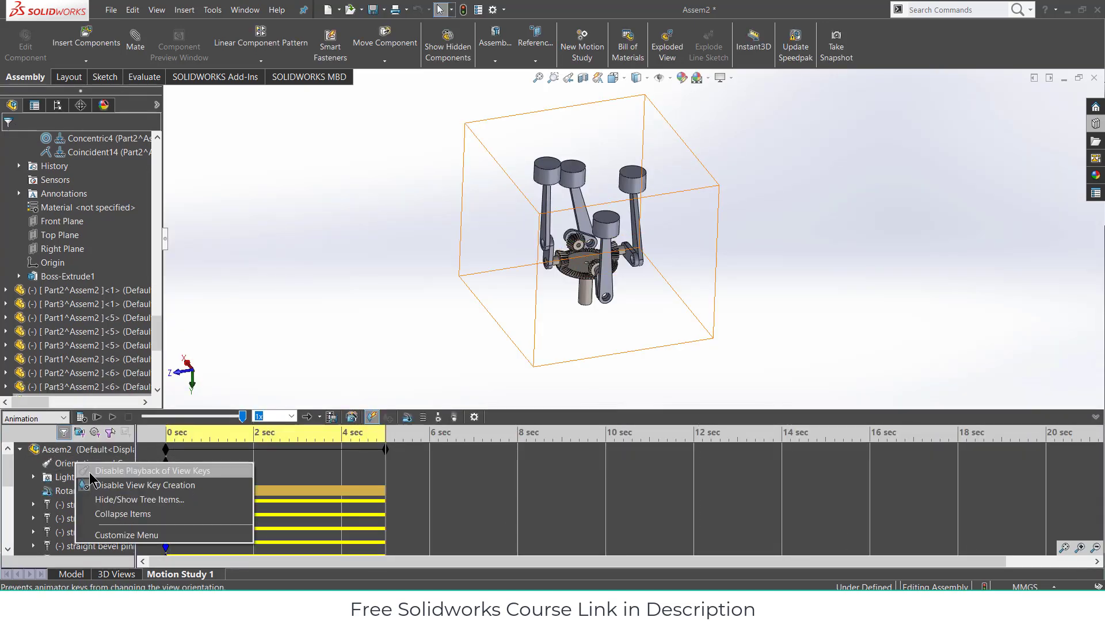
{"action": "left_click", "coordinate": [90, 472]}
{"action": "left_click", "coordinate": [1095, 418]}
{"action": "key", "text": "f"}
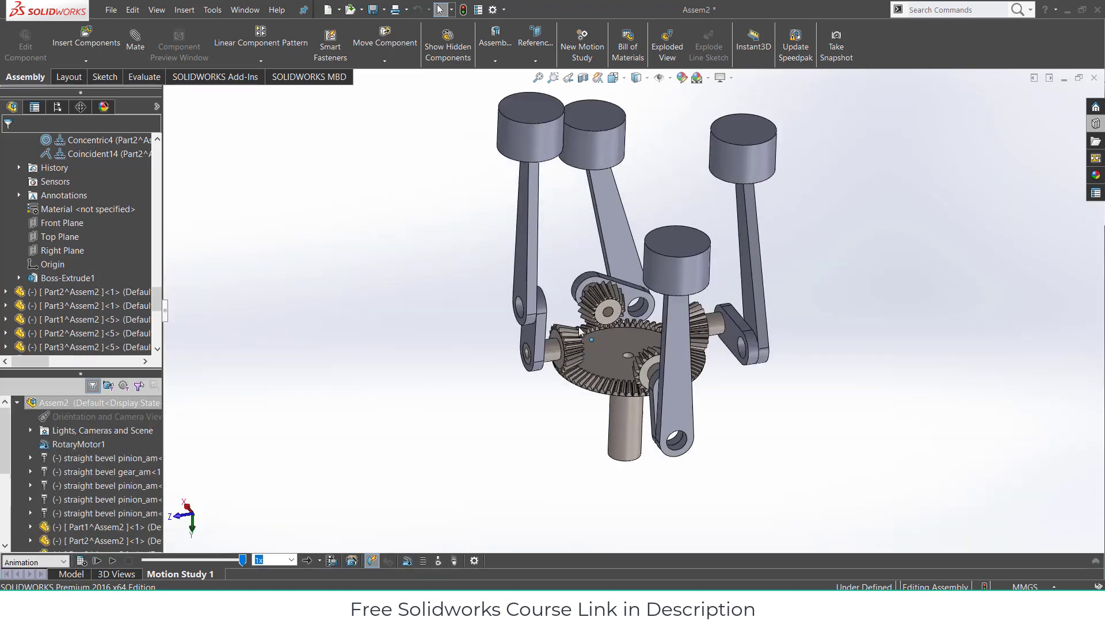
- Replay the piston-and-gear animation several times from the start
{"action": "scroll", "coordinate": [618, 346], "scroll_direction": "up", "scroll_amount": 1}
{"action": "scroll", "coordinate": [648, 282], "scroll_direction": "down", "scroll_amount": 1}
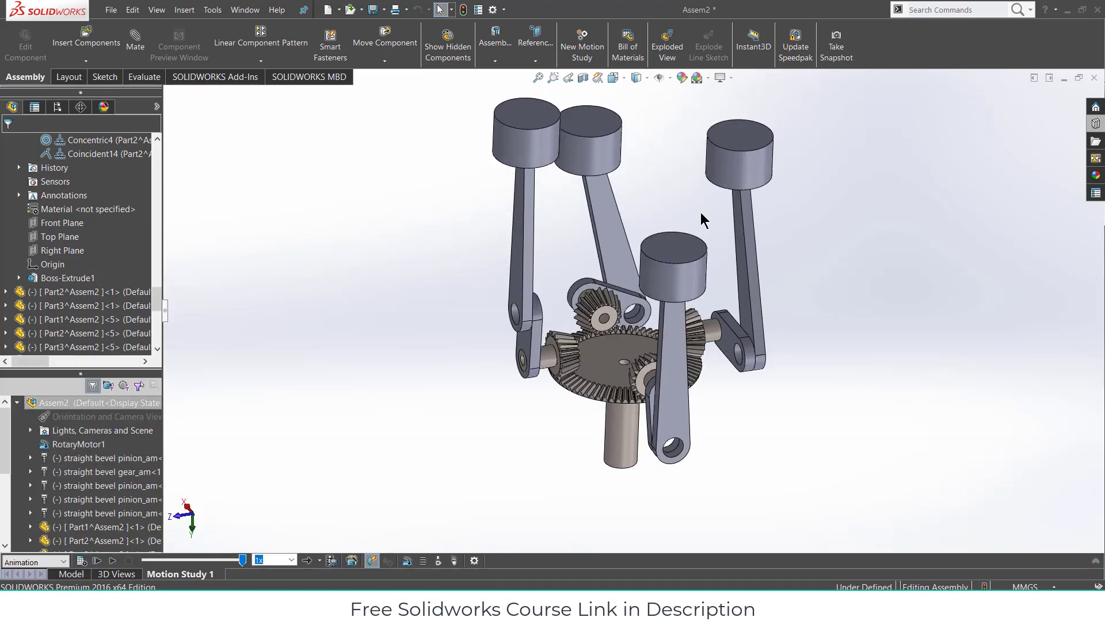
{"action": "scroll", "coordinate": [701, 179], "scroll_direction": "up", "scroll_amount": 1}
{"action": "scroll", "coordinate": [700, 175], "scroll_direction": "down", "scroll_amount": 1}
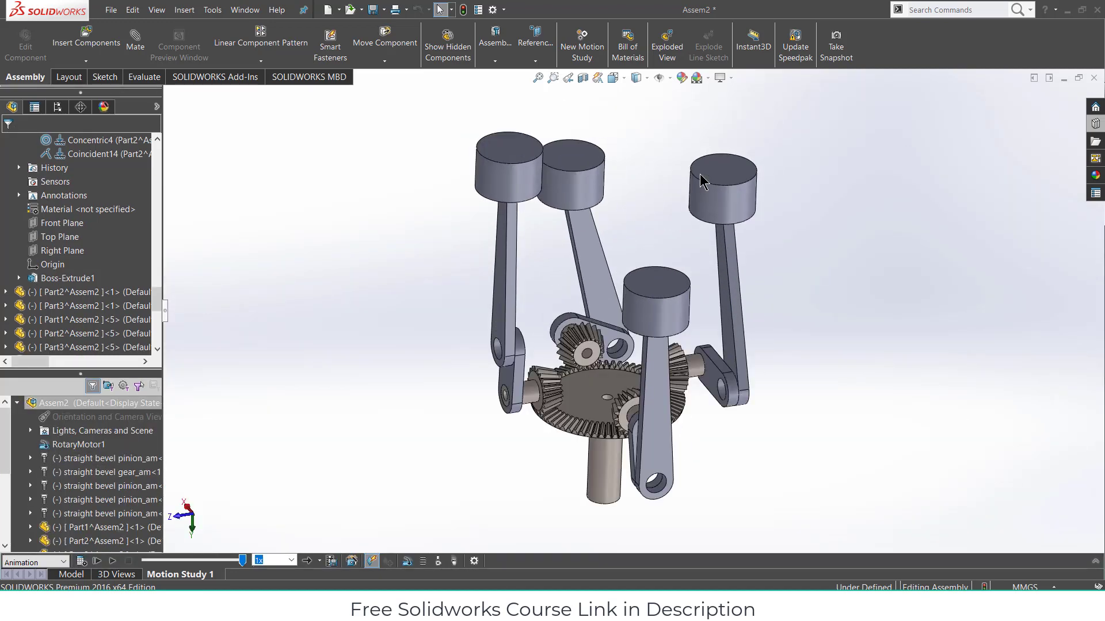
{"action": "left_click", "coordinate": [114, 561]}
{"action": "left_click", "coordinate": [114, 561]}
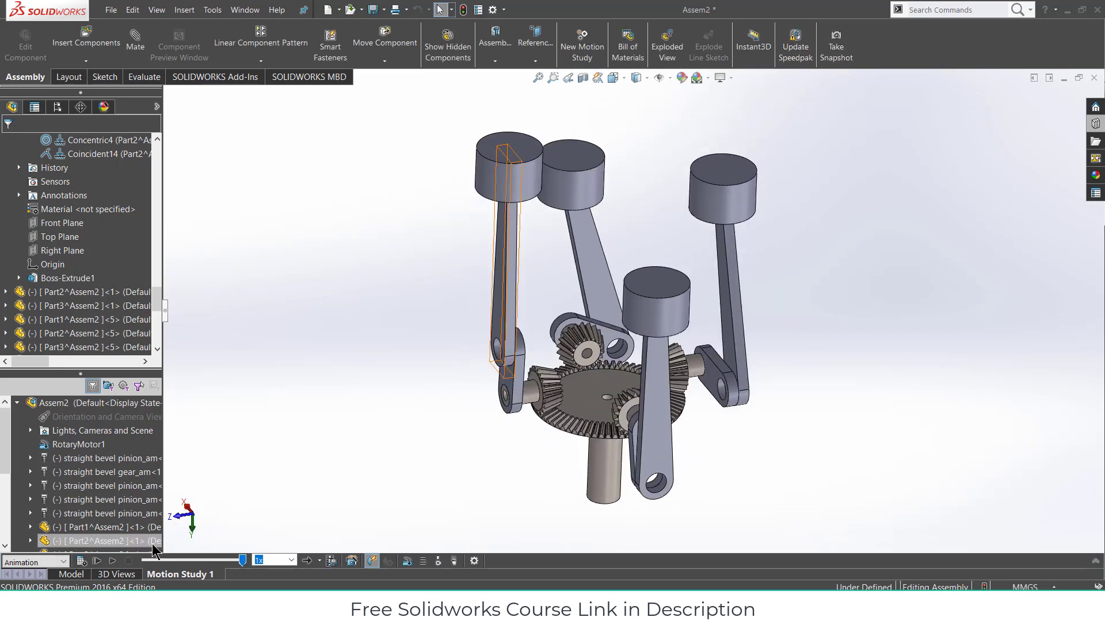
{"action": "left_click", "coordinate": [113, 561]}
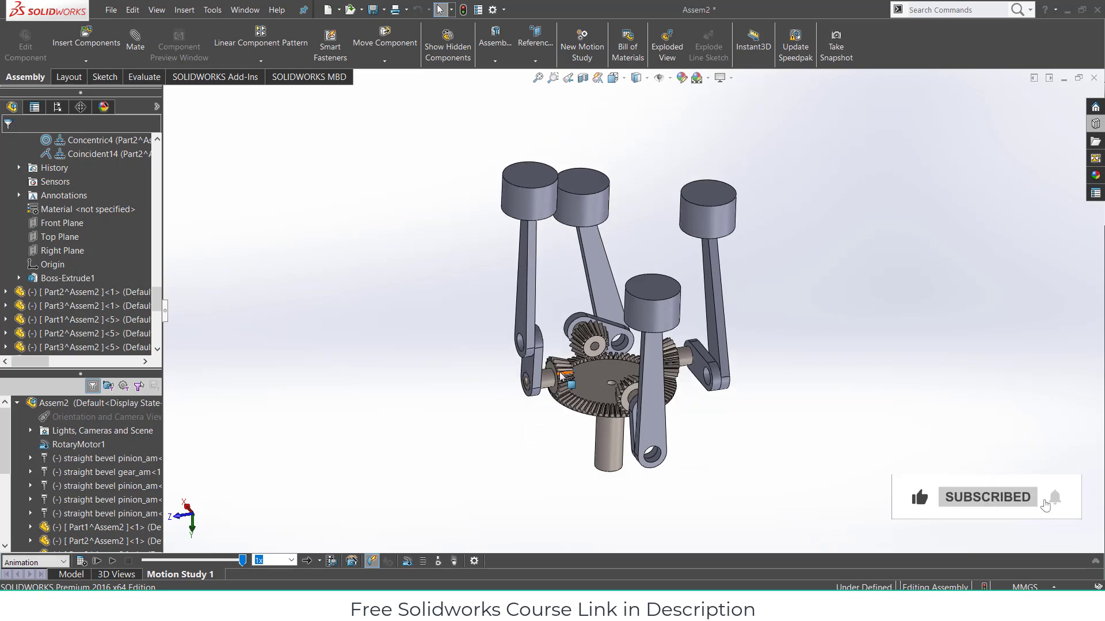
{"action": "scroll", "coordinate": [561, 377], "scroll_direction": "down", "scroll_amount": 2}
{"action": "left_click", "coordinate": [118, 560]}
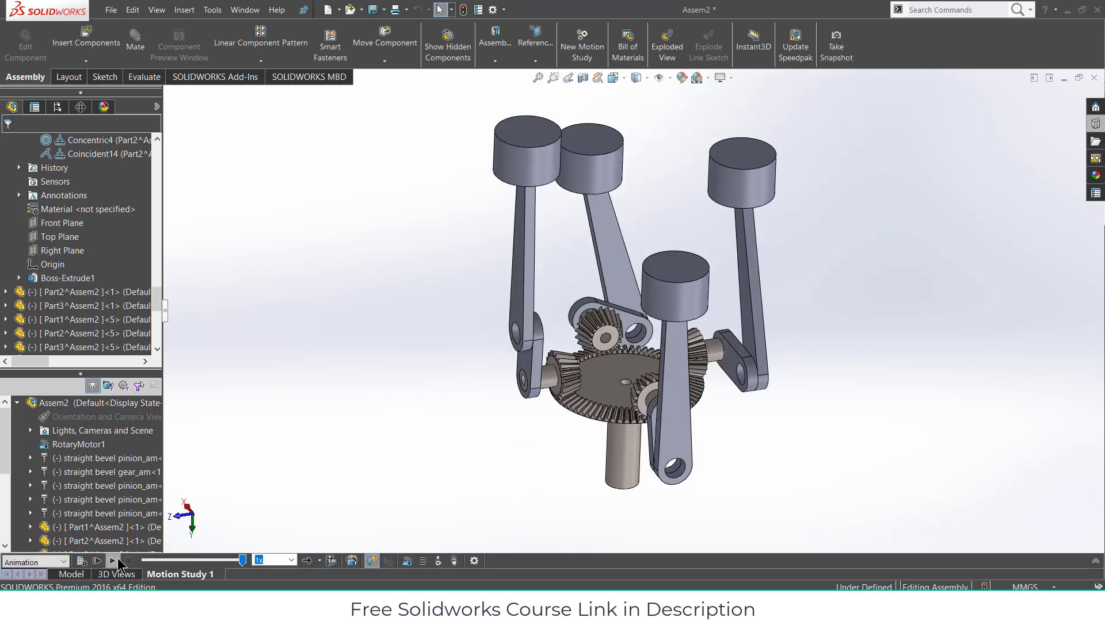
{"action": "left_click", "coordinate": [117, 559]}
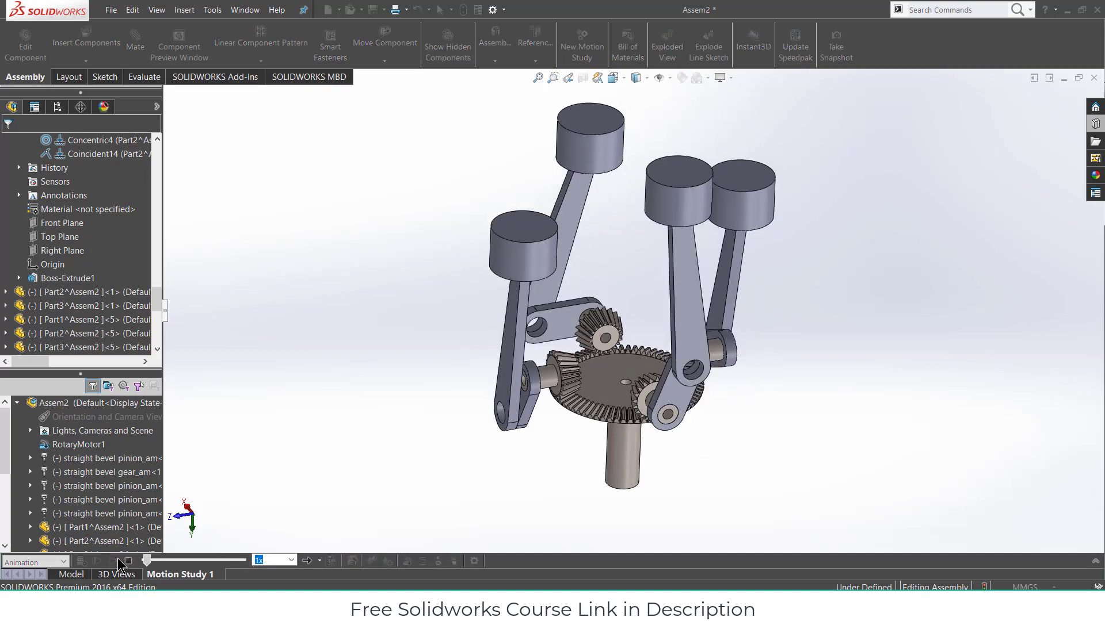